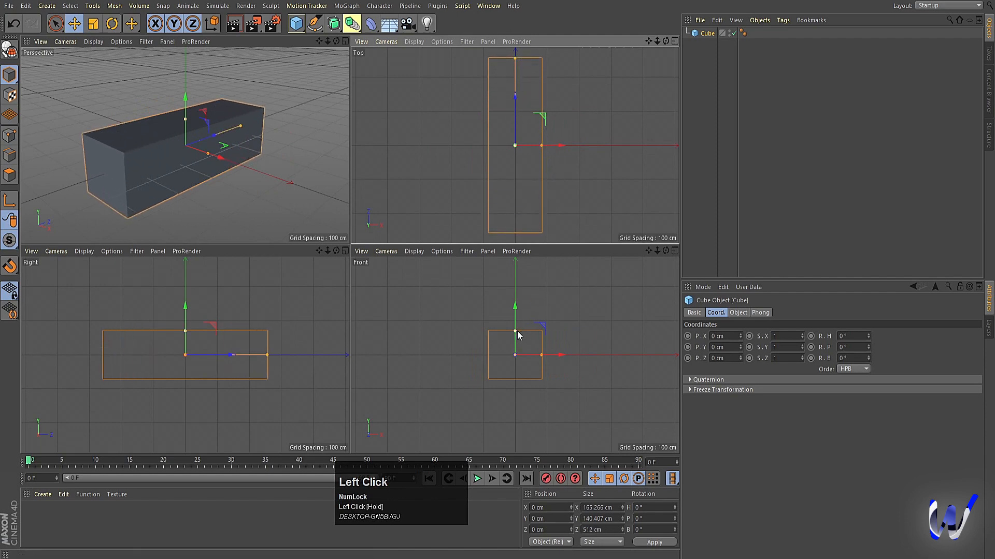
# Resize the cube into a flat body about 304.6 cm wide, 74.5 cm high and 512 cm long
pyautogui.moveTo(516, 332); pyautogui.dragTo(525, 350)
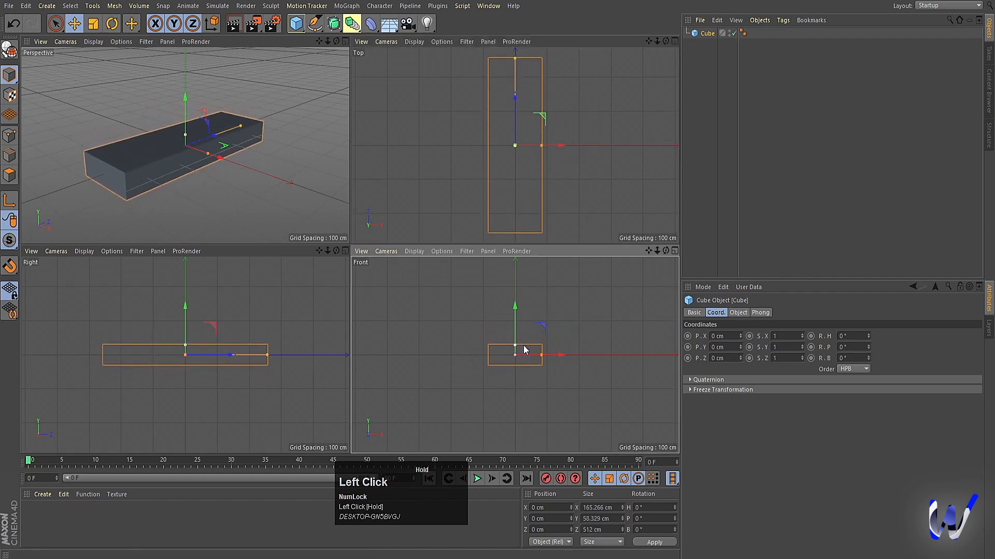
pyautogui.moveTo(543, 148); pyautogui.dragTo(564, 154)
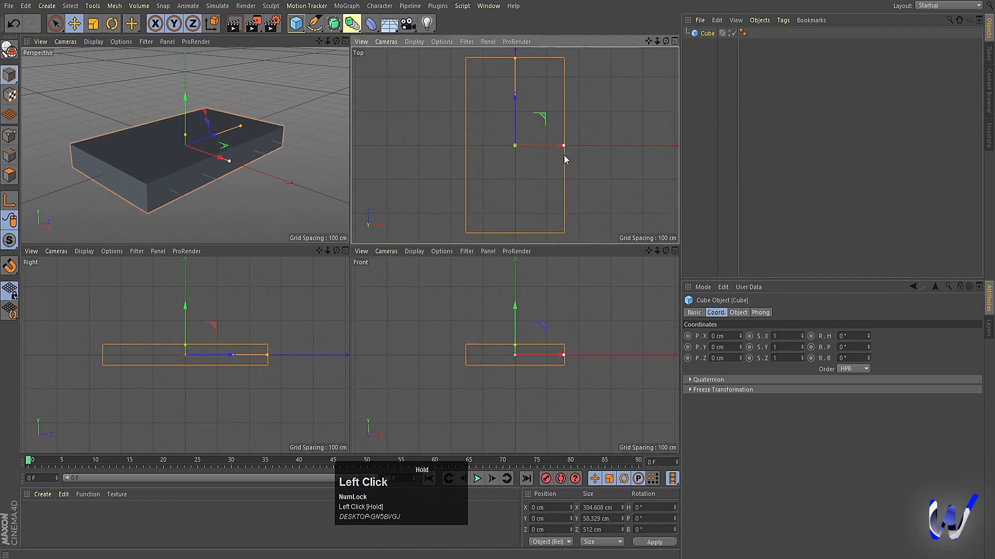
pyautogui.click(515, 349)
pyautogui.moveTo(515, 350); pyautogui.dragTo(223, 209)
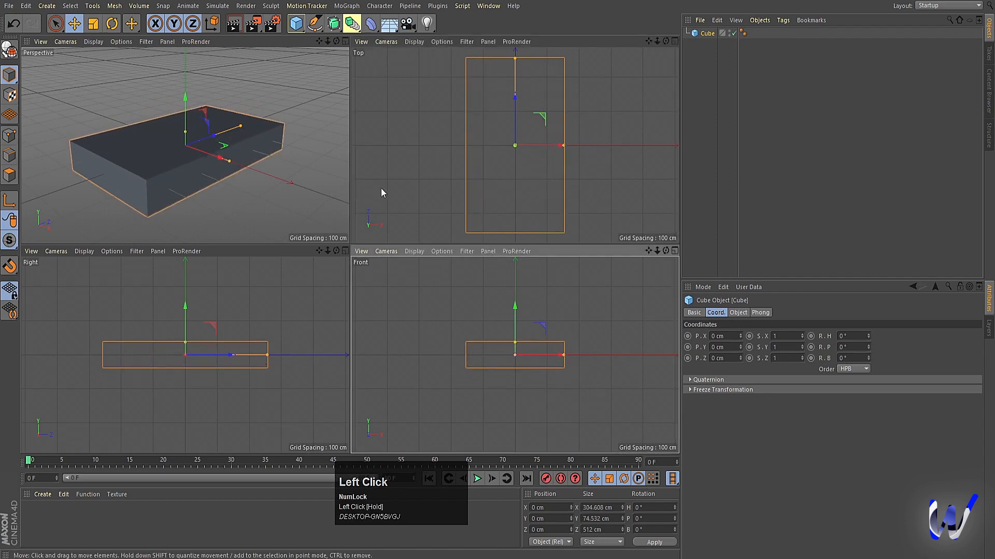
# Convert the cube into an editable polygon object and display it with Quick Shading (Lines)
pyautogui.middleClick(237, 194)
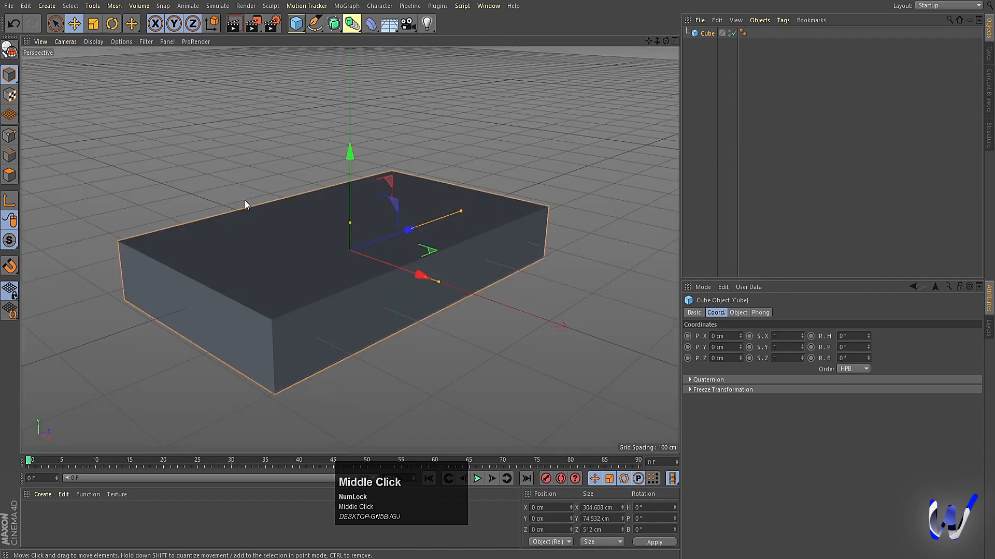
pyautogui.click(705, 33)
pyautogui.press('c')
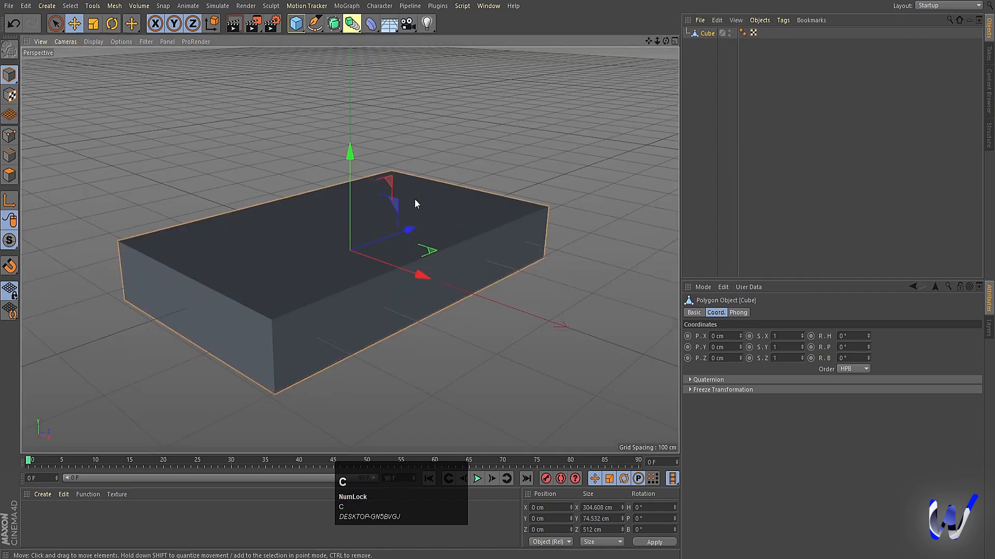
pyautogui.press('n')
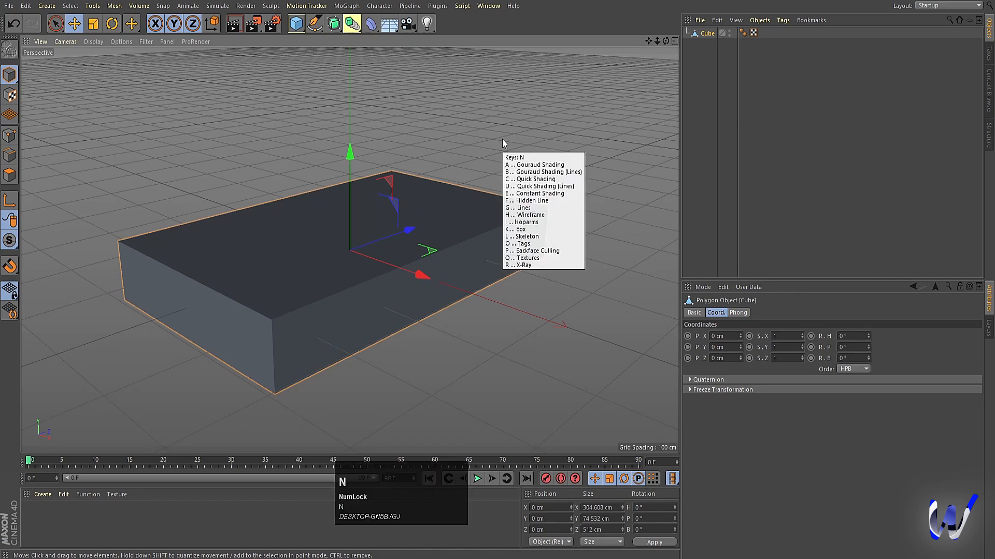
pyautogui.press('d')
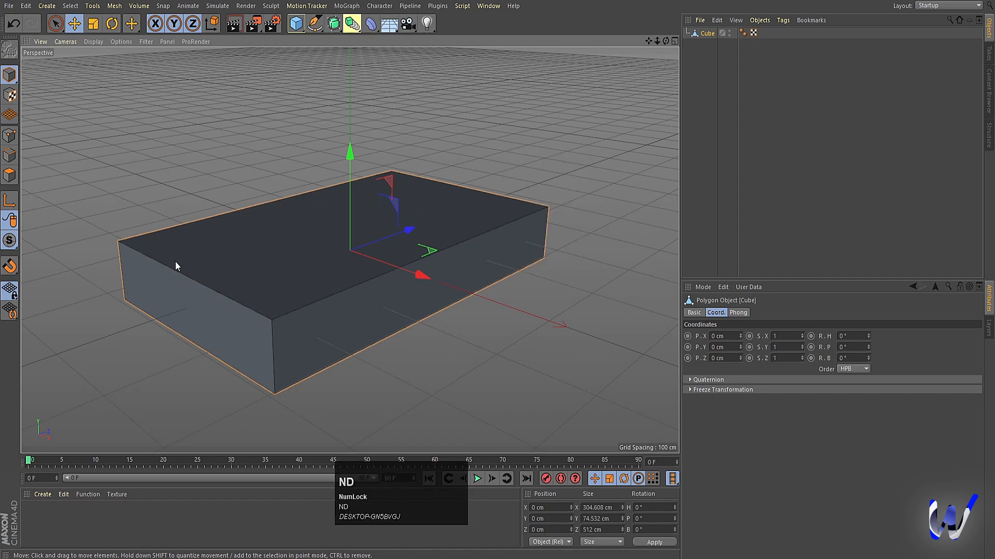
# Detach the selection tools (Live, Rectangle, Lasso, Polygon) as a floating palette
pyautogui.click(703, 35)
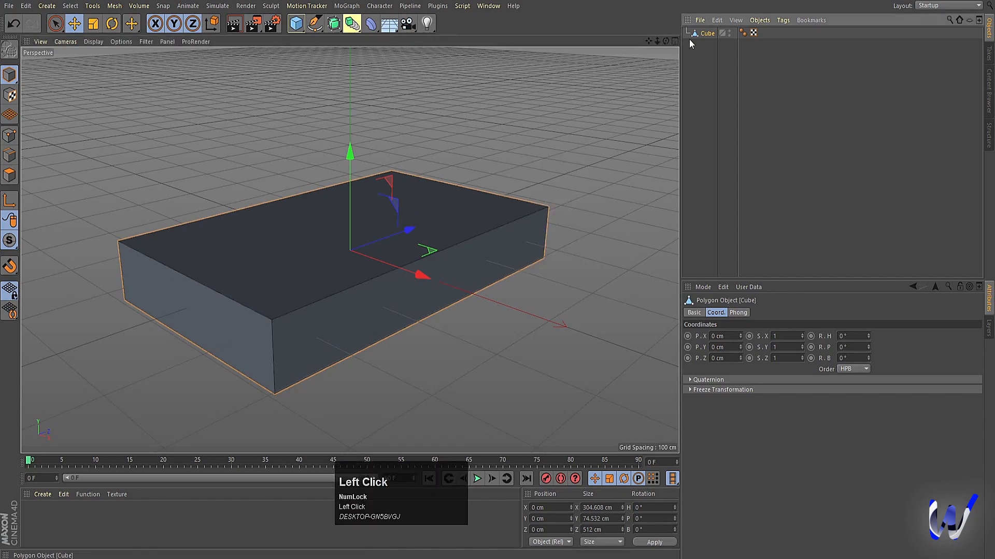
pyautogui.click(58, 28)
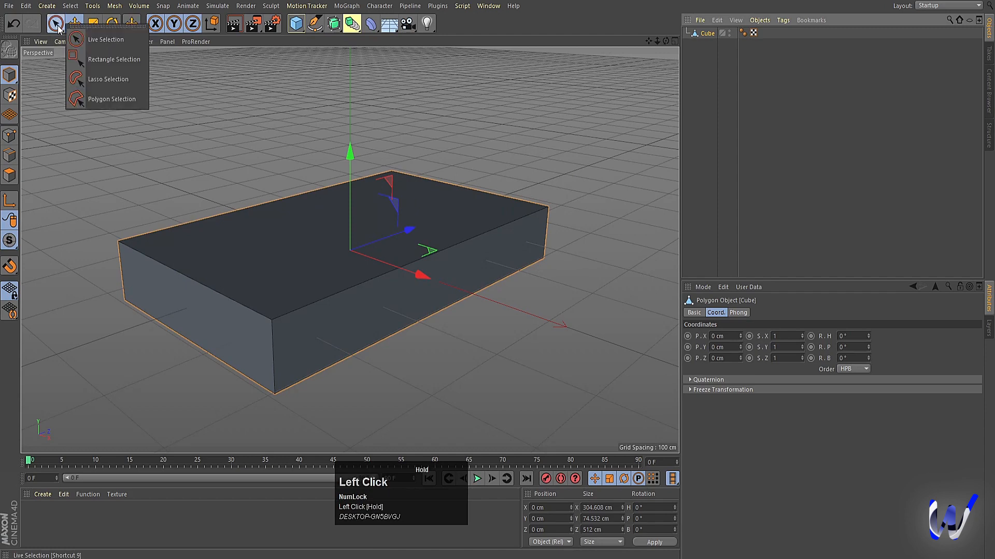
pyautogui.moveTo(110, 29); pyautogui.dragTo(109, 26)
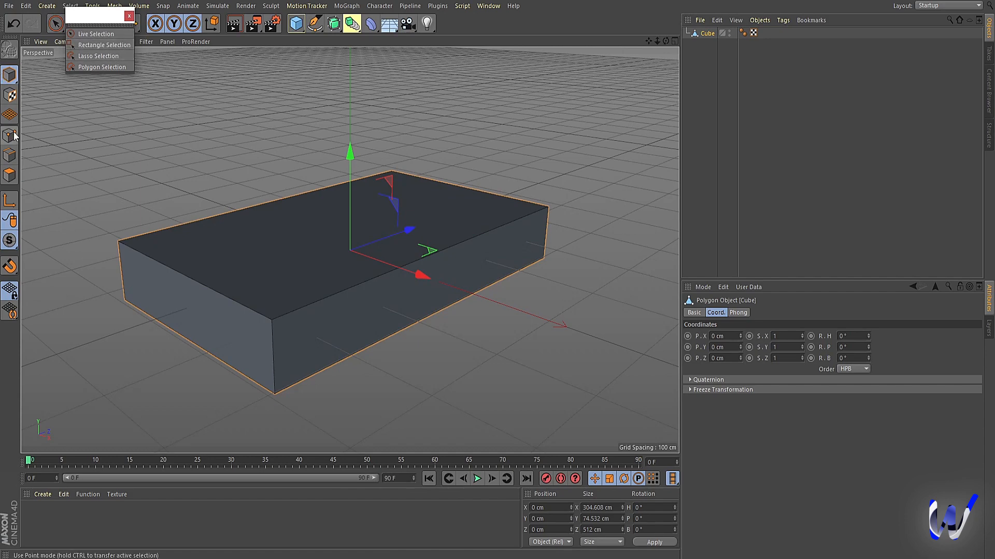
# Bevel the body's upper front edge in Chamfer mode with an offset of about 43.6 cm
pyautogui.click(10, 155)
pyautogui.click(148, 256)
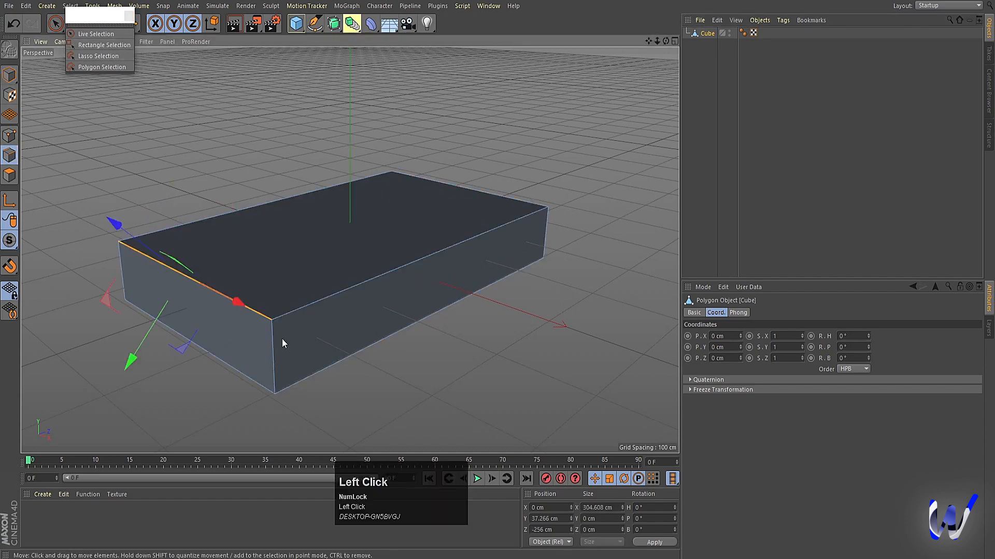
pyautogui.rightClick(386, 354)
pyautogui.click(415, 437)
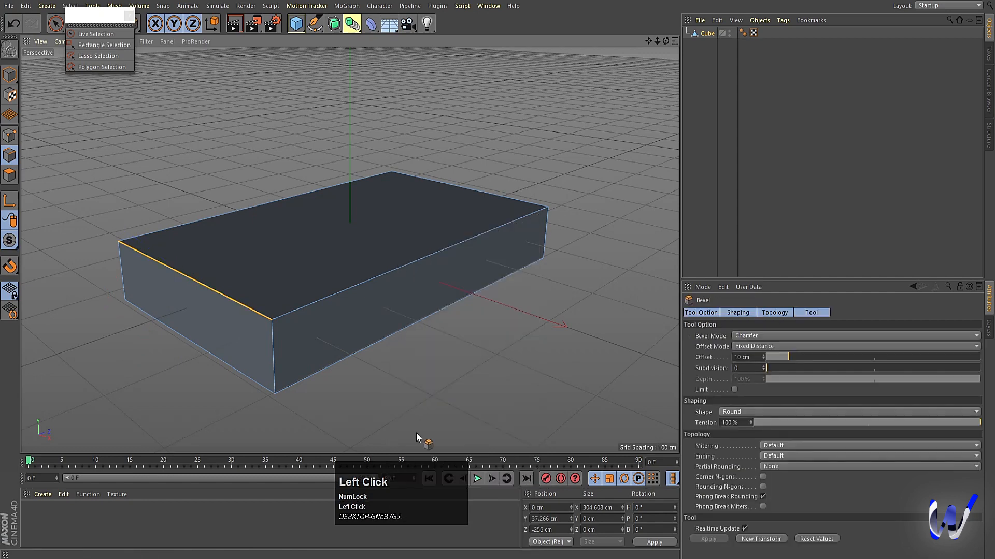
pyautogui.moveTo(404, 383); pyautogui.dragTo(457, 383)
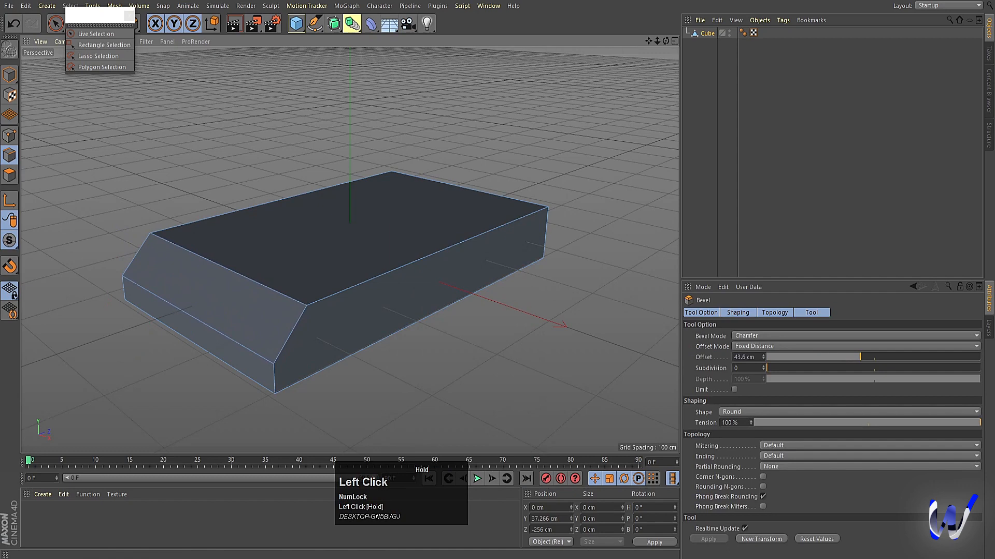
# Optimize the body's mesh in point mode
pyautogui.click(9, 135)
pyautogui.rightClick(241, 152)
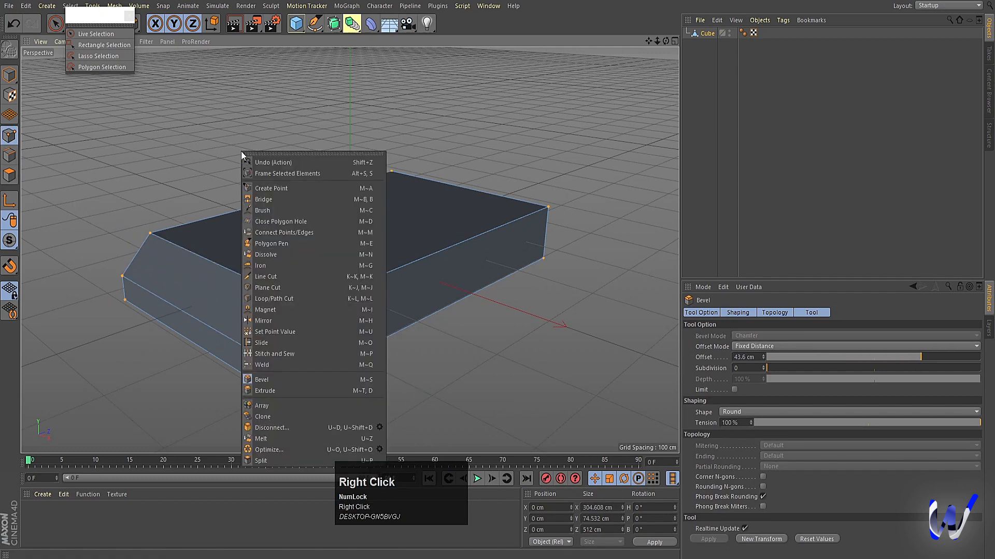
pyautogui.click(265, 446)
# Select the body's bottom points with a rectangle selection in the front view and lower them to about Y -56.3 cm
pyautogui.middleClick(404, 337)
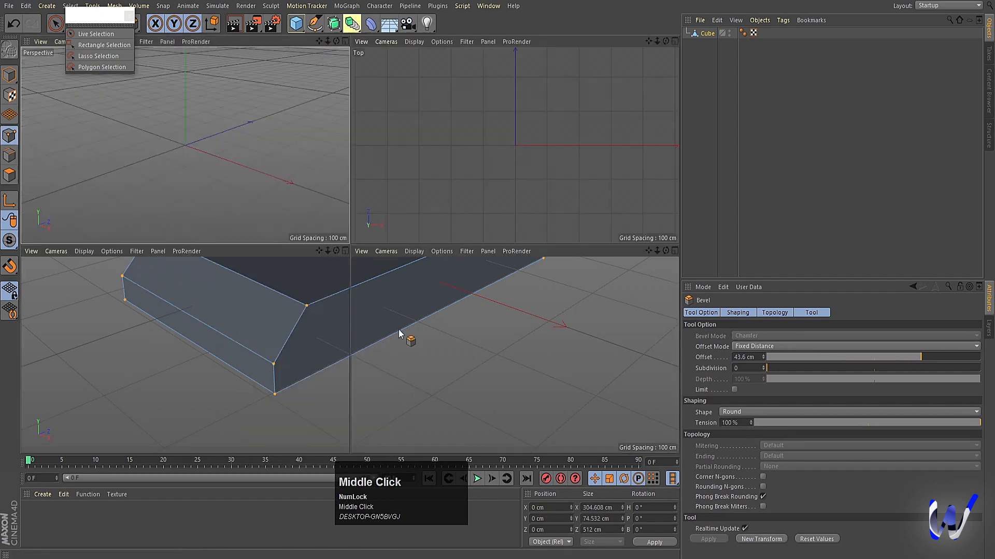
pyautogui.middleClick(434, 332)
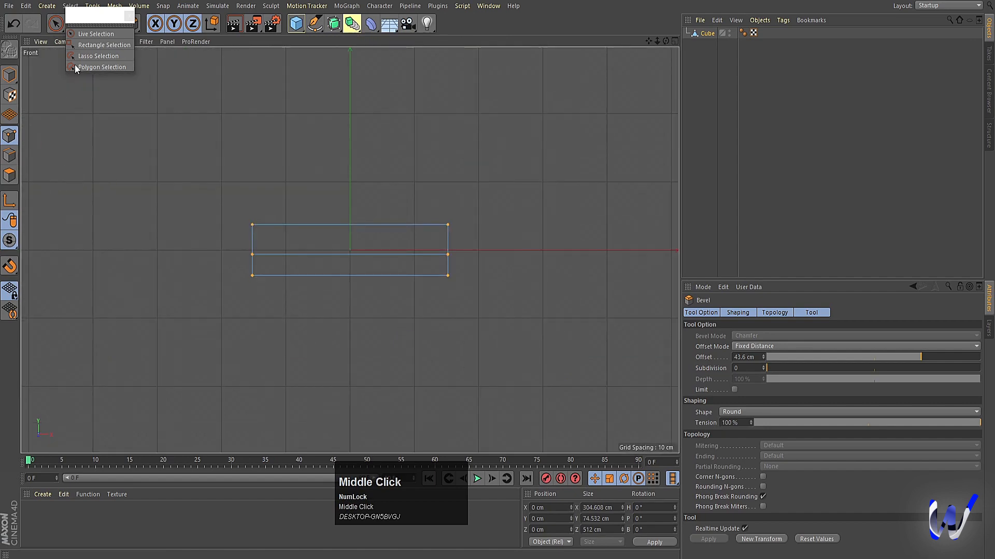
pyautogui.click(99, 46)
pyautogui.moveTo(490, 299); pyautogui.dragTo(228, 265)
pyautogui.moveTo(349, 178)
pyautogui.mouseDown()
pyautogui.moveTo(351, 207)
pyautogui.moveTo(352, 195)
pyautogui.mouseUp()
pyautogui.middleClick(377, 278)
pyautogui.middleClick(142, 188)
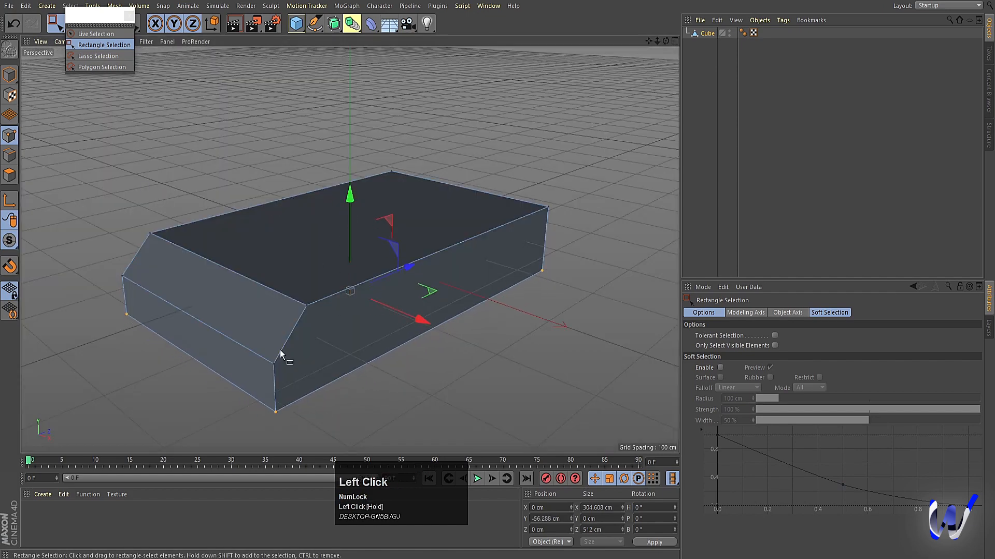
# Select the lower front points in the side view and move them back to about Z -241.5 cm
pyautogui.middleClick(278, 357)
pyautogui.middleClick(271, 362)
pyautogui.moveTo(213, 314); pyautogui.dragTo(160, 276)
pyautogui.moveTo(279, 291); pyautogui.dragTo(288, 290)
pyautogui.middleClick(287, 337)
pyautogui.middleClick(169, 170)
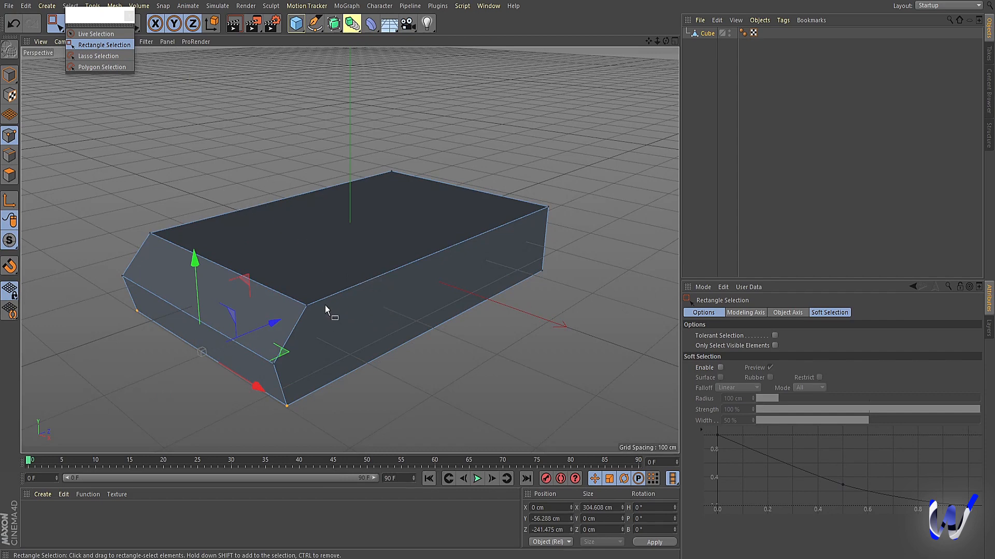
# Select the slanted front polygon and inset it with Extrude Inner by about 3.9 cm
pyautogui.moveTo(289, 328); pyautogui.dragTo(423, 322, button='middle')
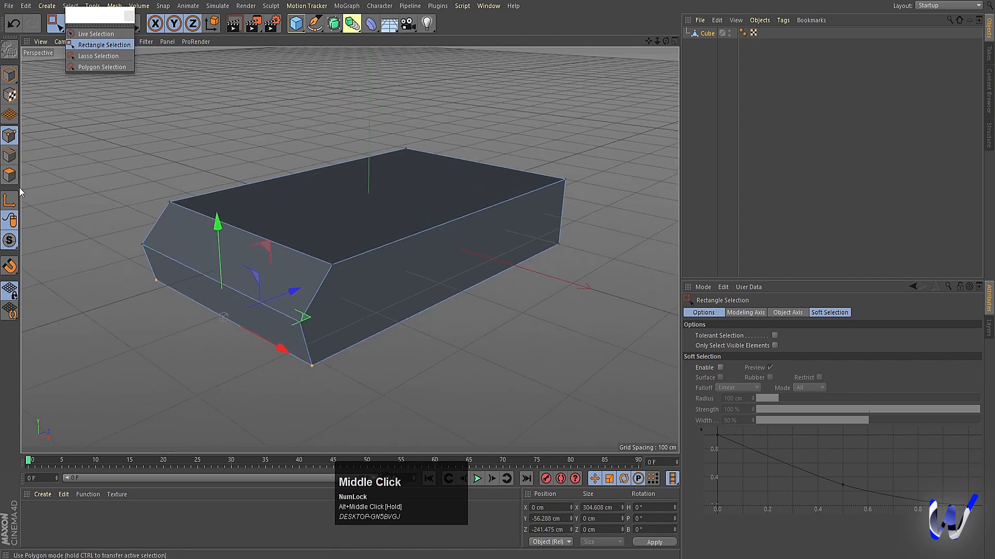
pyautogui.click(9, 178)
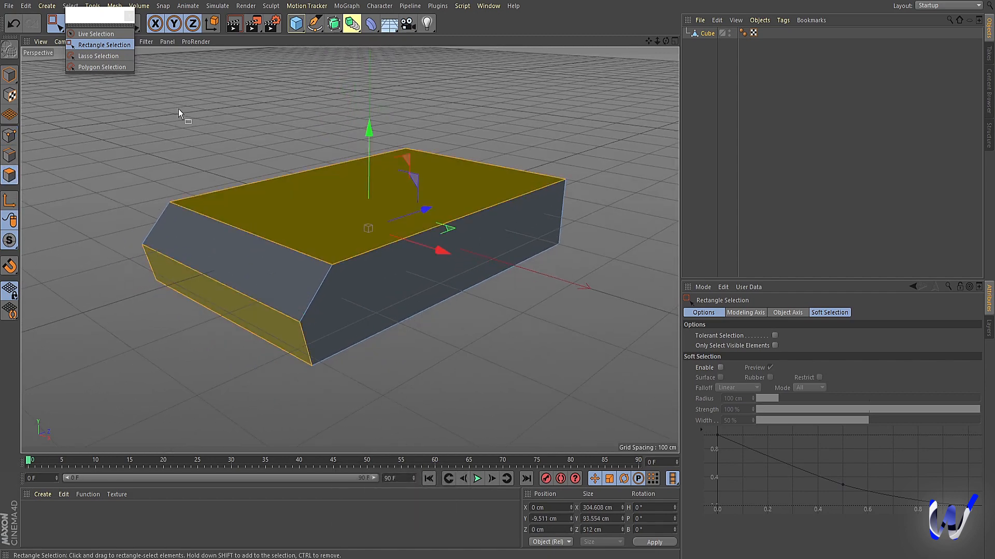
pyautogui.click(77, 26)
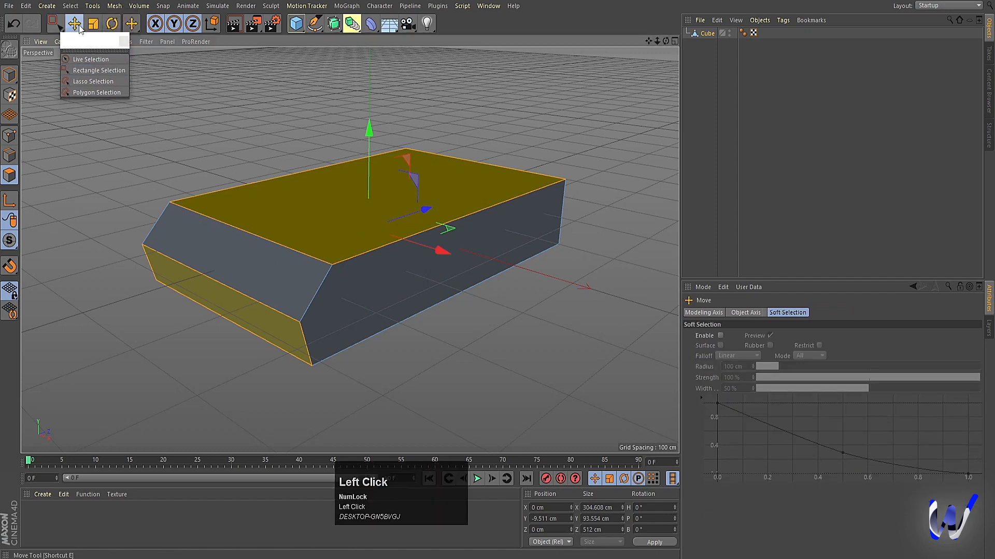
pyautogui.click(247, 281)
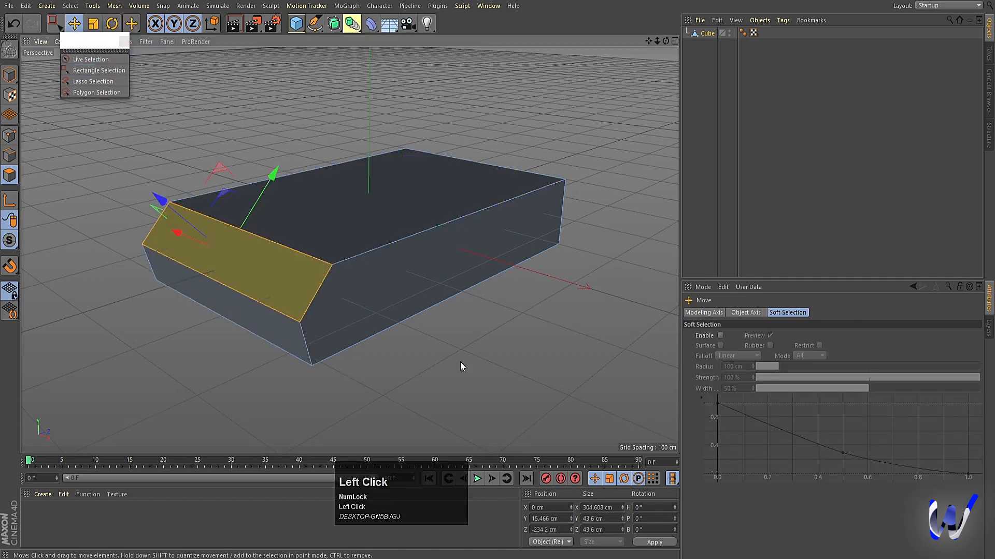
pyautogui.rightClick(461, 361)
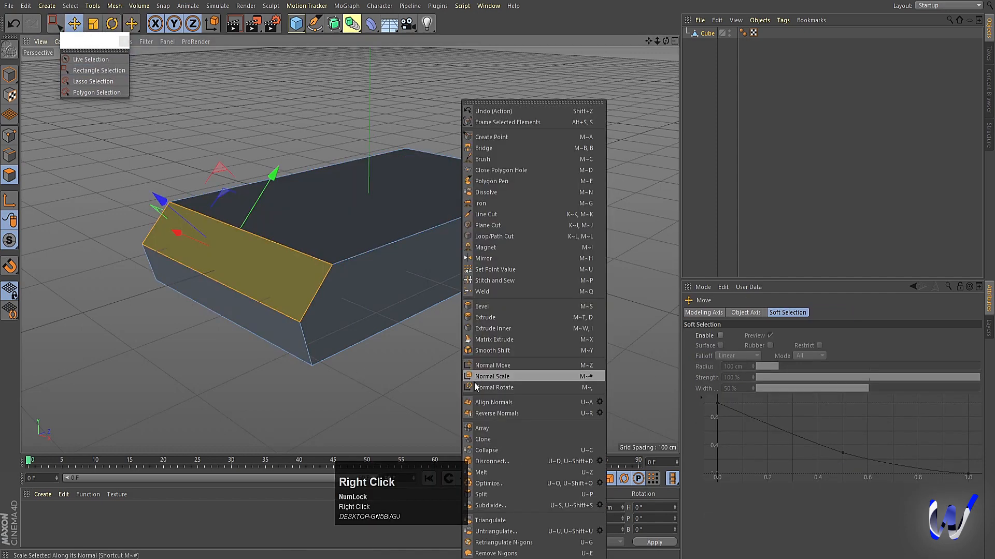
pyautogui.click(501, 329)
pyautogui.moveTo(539, 333); pyautogui.dragTo(524, 331)
# Extrude the inset front face with an offset of about -5.2 cm and return to model mode
pyautogui.rightClick(523, 331)
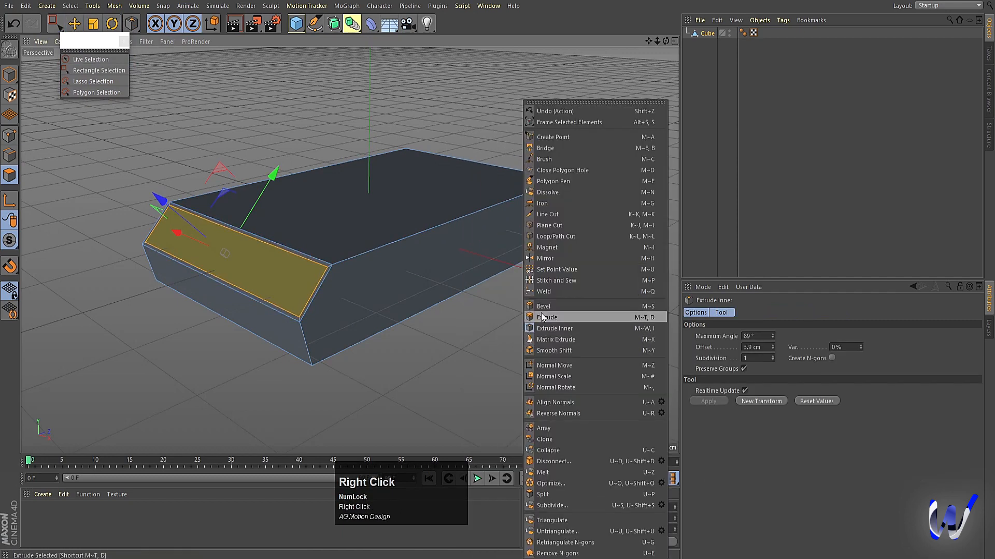
pyautogui.click(541, 322)
pyautogui.moveTo(455, 345); pyautogui.dragTo(452, 345)
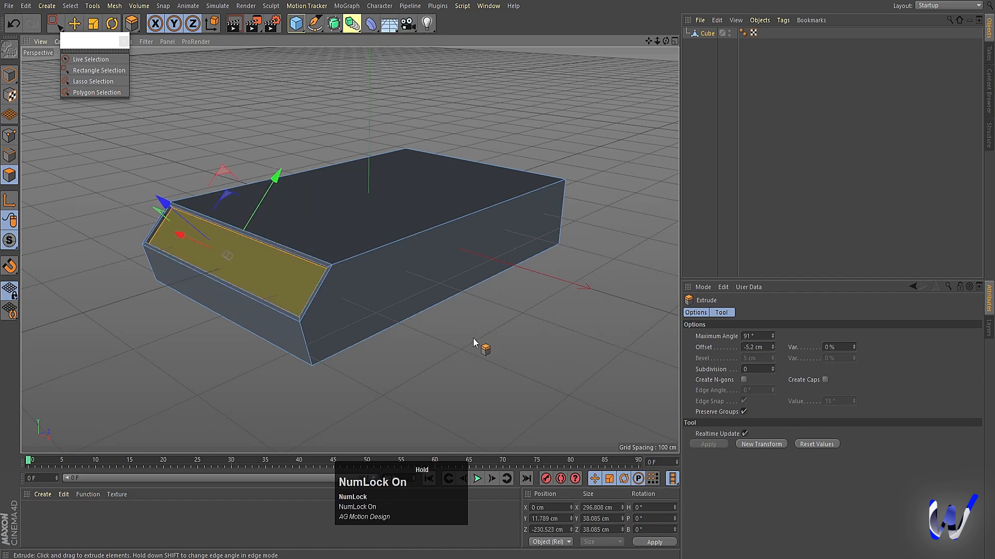
pyautogui.click(9, 75)
pyautogui.scroll(-1, 356, 315)
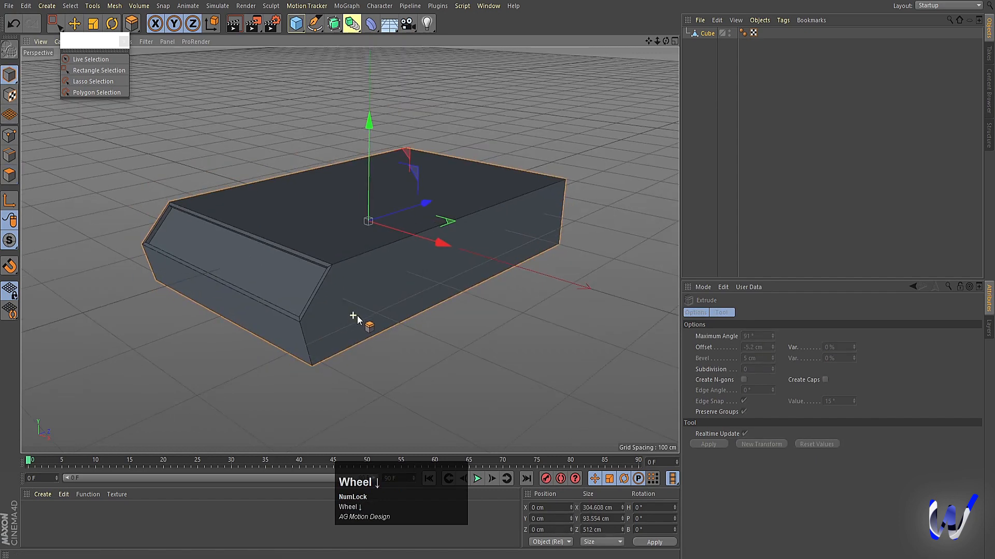
pyautogui.keyDown('alt'); pyautogui.moveTo(378, 348); pyautogui.dragTo(337, 367); pyautogui.keyUp('alt')
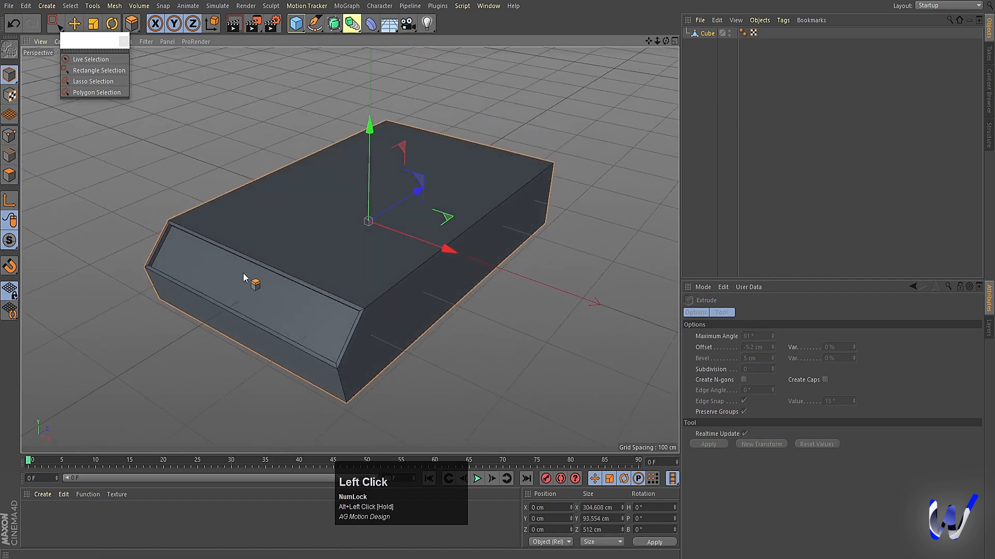
# Add a second cube and shrink it to a thin plate about 89.6 × 3.2 × 92 cm
pyautogui.click(302, 26)
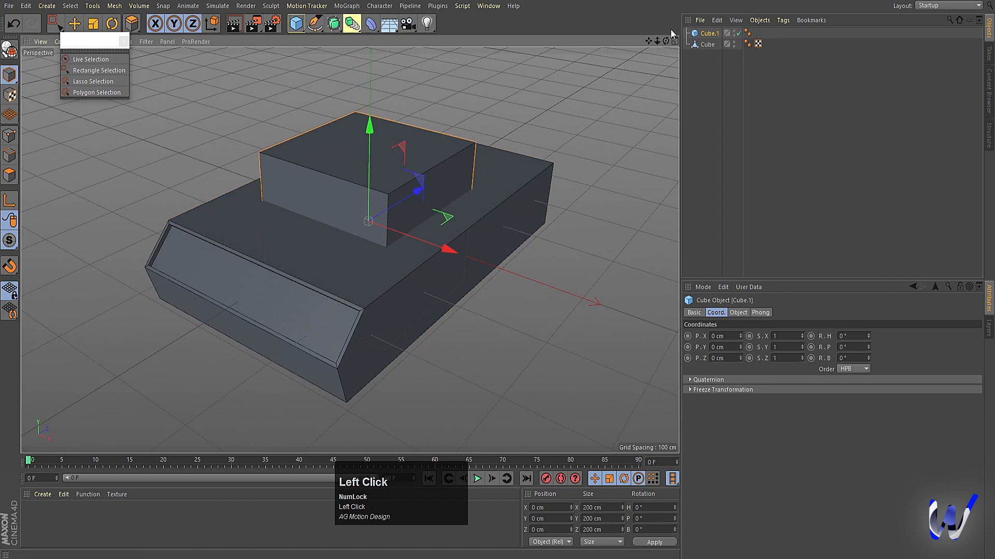
pyautogui.middleClick(458, 190)
pyautogui.middleClick(496, 329)
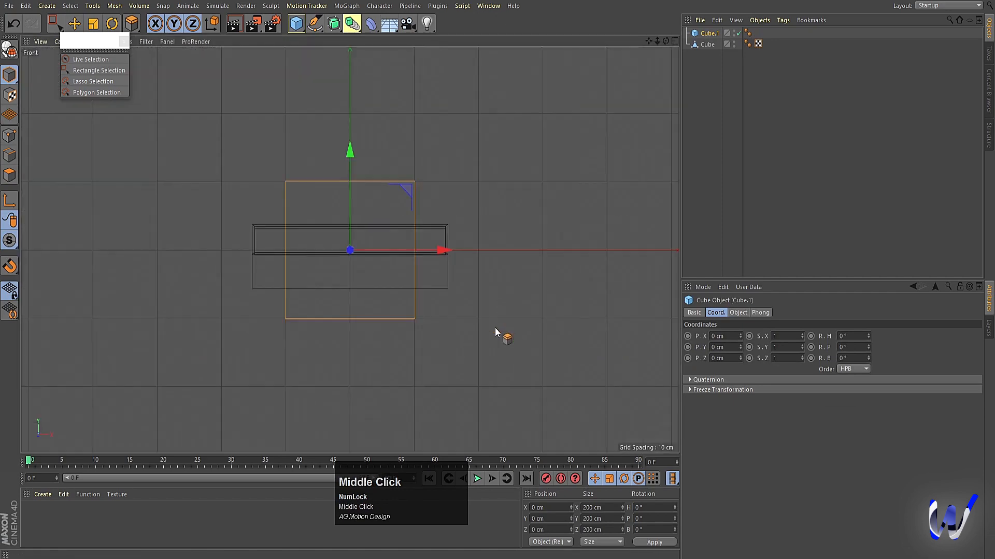
pyautogui.click(74, 24)
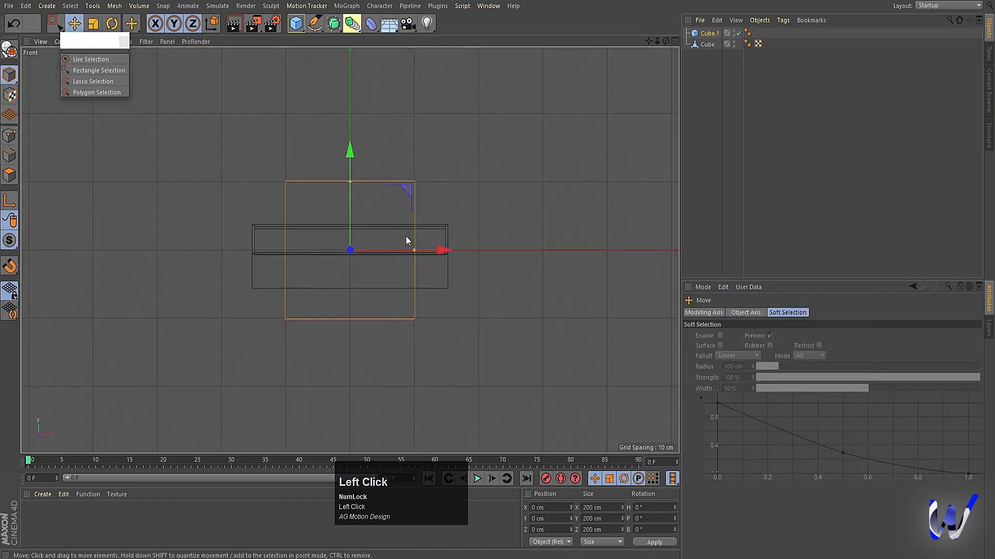
pyautogui.moveTo(350, 182); pyautogui.dragTo(376, 219)
pyautogui.middleClick(393, 263)
pyautogui.middleClick(433, 145)
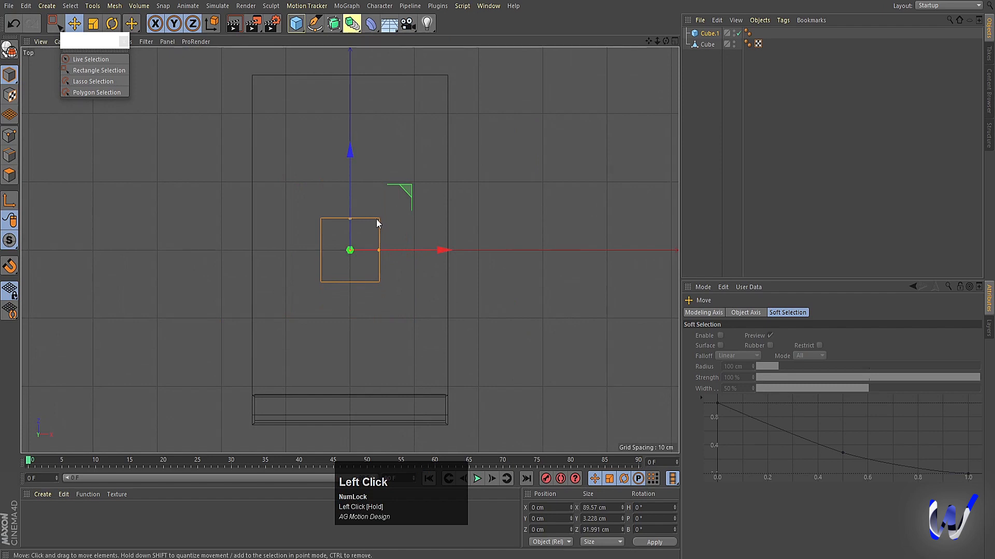
# Move the plate in the top view to about X 70.2 cm, Z -113 cm
pyautogui.moveTo(409, 194); pyautogui.dragTo(452, 269)
pyautogui.middleClick(452, 268)
pyautogui.middleClick(203, 179)
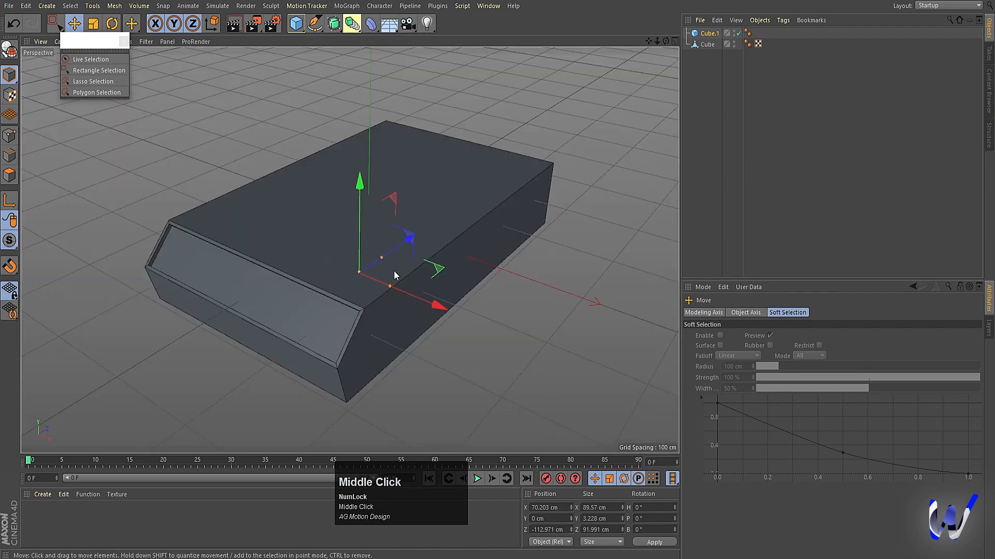
# Place the plate on the body's upper surface near the front slope in the side view, at about Y 38.8 cm, Z -155.5 cm
pyautogui.middleClick(396, 275)
pyautogui.middleClick(186, 374)
pyautogui.scroll(3, 281, 204)
pyautogui.scroll(2, 281, 204)
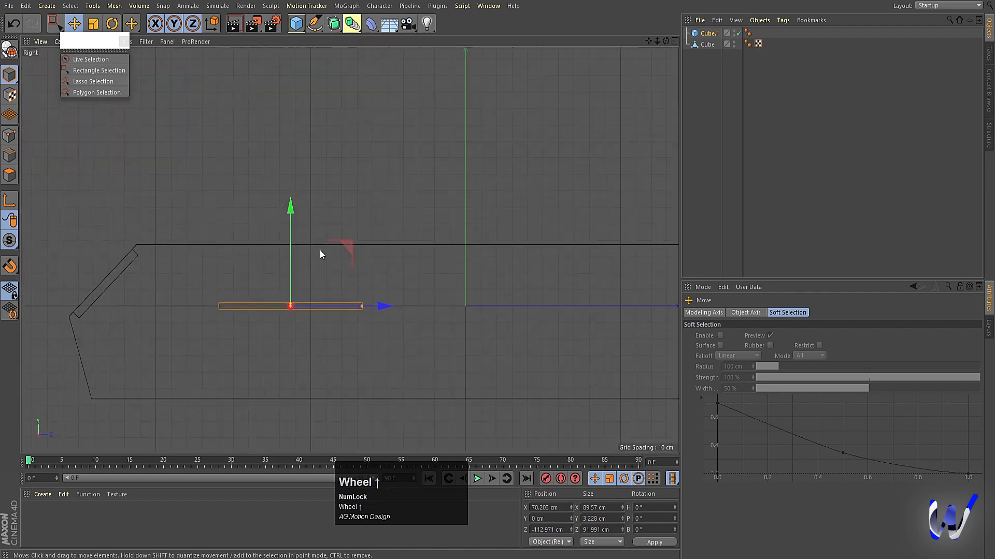
pyautogui.moveTo(343, 247); pyautogui.dragTo(279, 181)
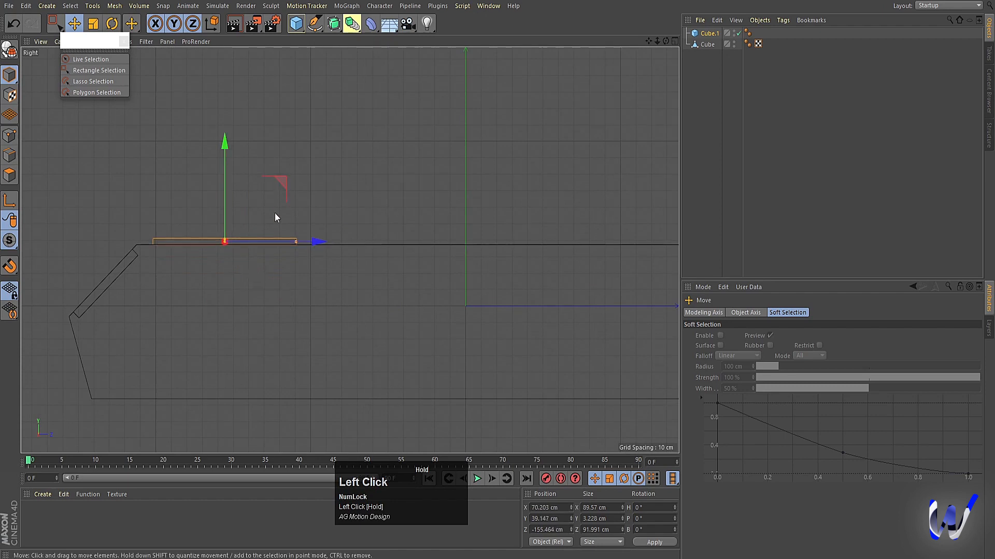
pyautogui.scroll(2, 274, 213)
pyautogui.keyDown('alt'); pyautogui.moveTo(272, 225); pyautogui.dragTo(316, 187, button='middle'); pyautogui.keyUp('alt')
pyautogui.moveTo(315, 168); pyautogui.dragTo(308, 170)
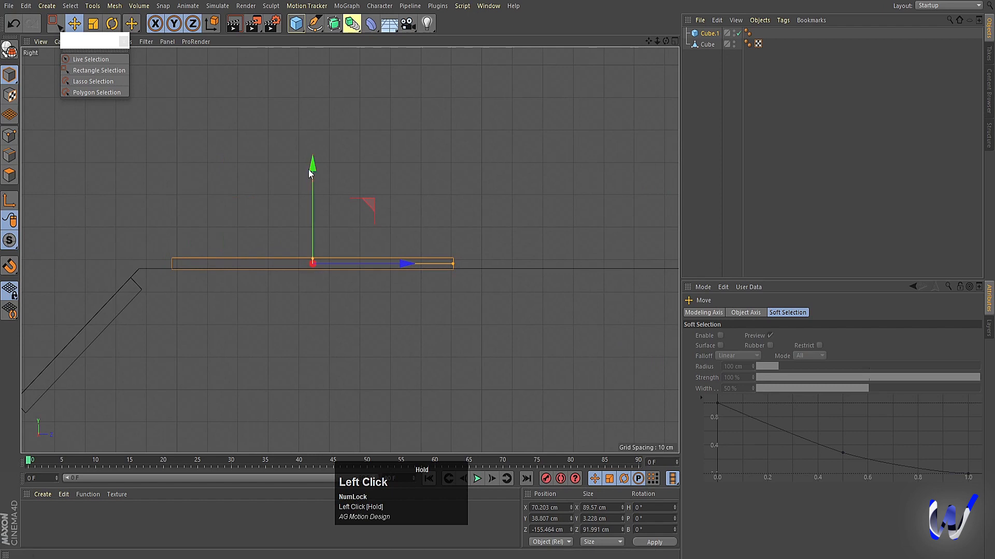
# Shift the thin plate back from the front slope in the top view to about Z -147.4 cm
pyautogui.middleClick(317, 190)
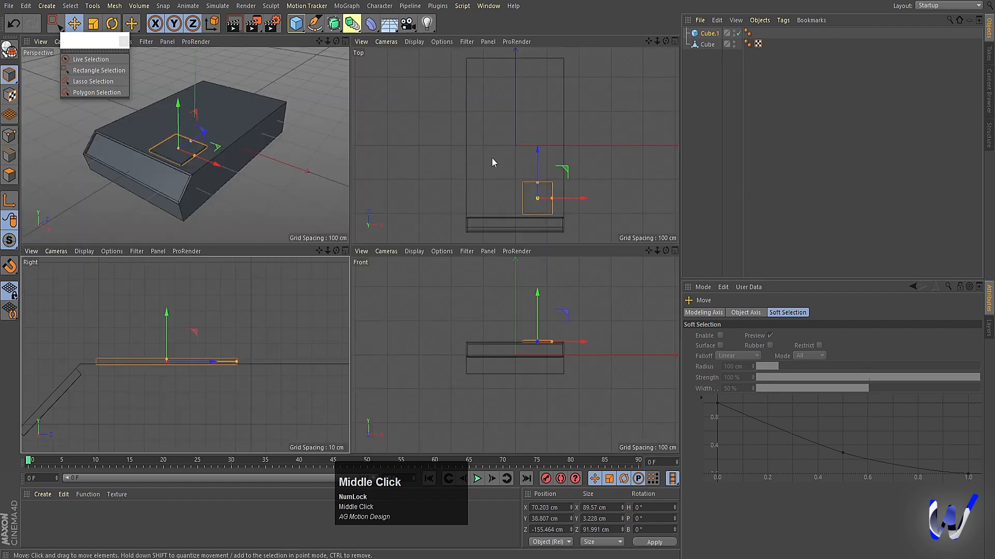
pyautogui.moveTo(536, 152); pyautogui.dragTo(535, 149)
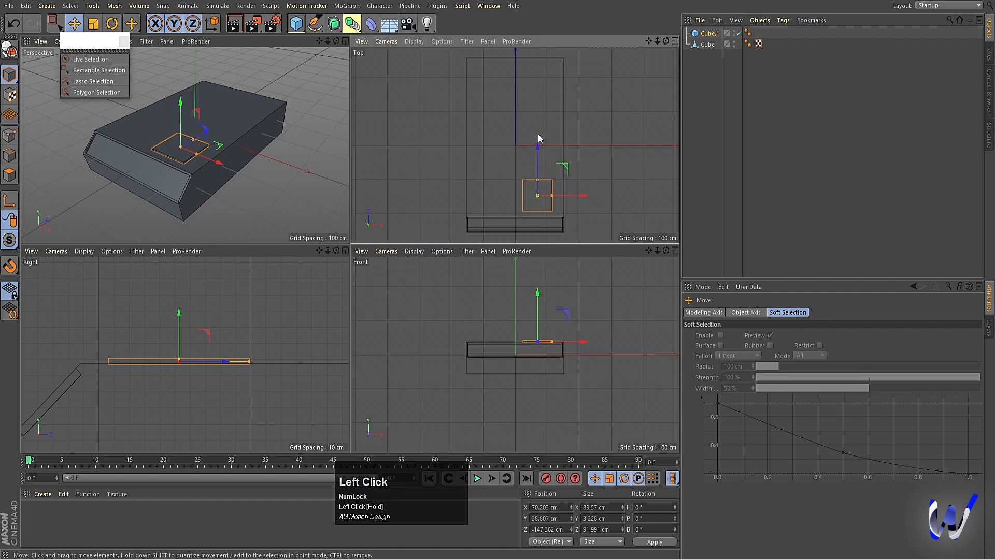
pyautogui.middleClick(557, 176)
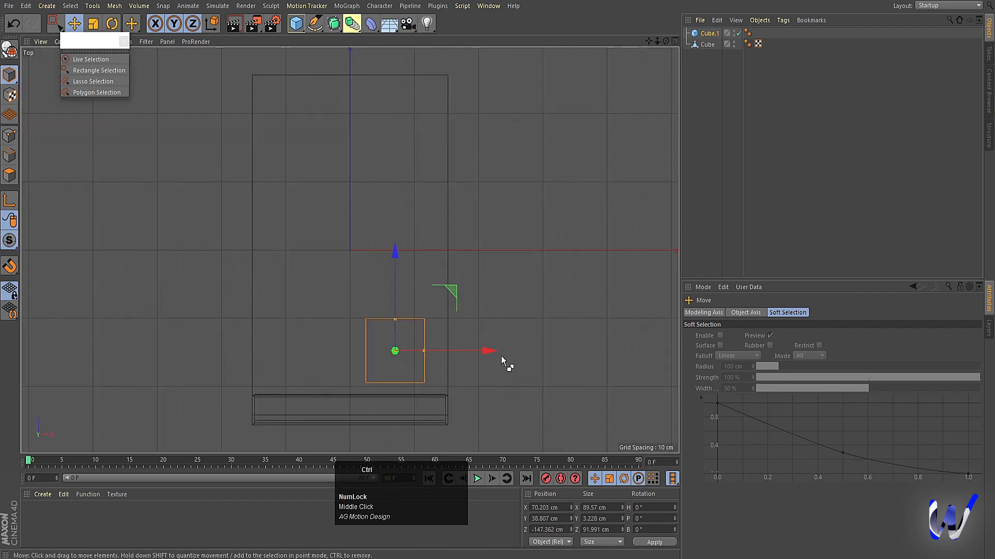
pyautogui.keyDown('ctrl'); pyautogui.moveTo(493, 352); pyautogui.dragTo(396, 350); pyautogui.keyUp('ctrl')
pyautogui.press('Delete')
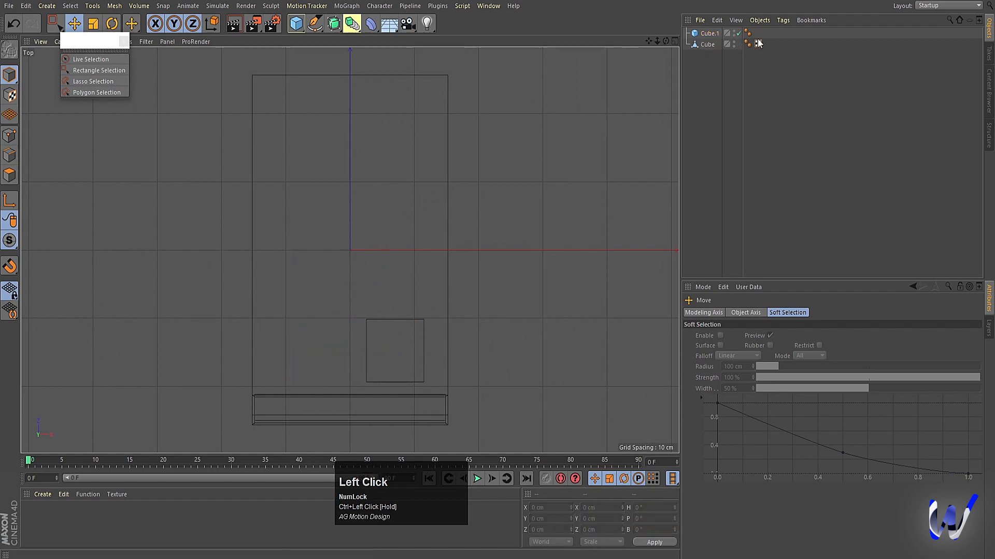
# Make the plate editable and shorten it by moving its rear points forward to about Z 1.4 cm
pyautogui.click(707, 33)
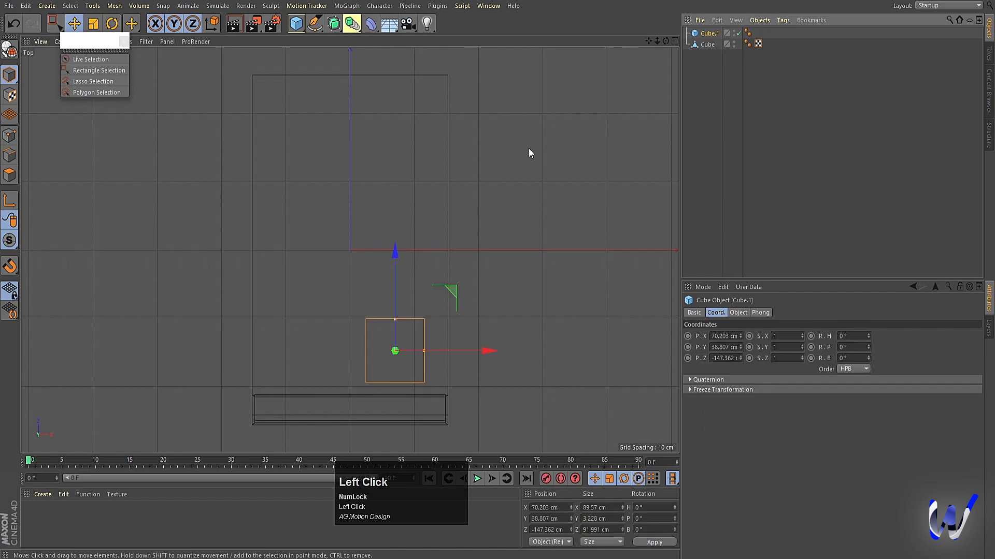
pyautogui.press('c')
pyautogui.click(9, 136)
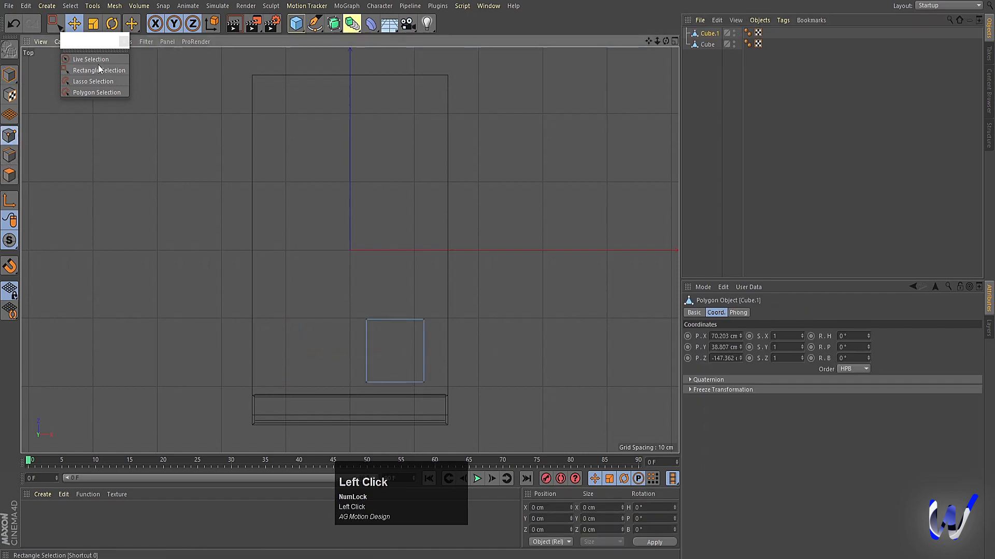
pyautogui.click(88, 71)
pyautogui.moveTo(292, 276); pyautogui.dragTo(455, 344)
pyautogui.scroll(5, 406, 362)
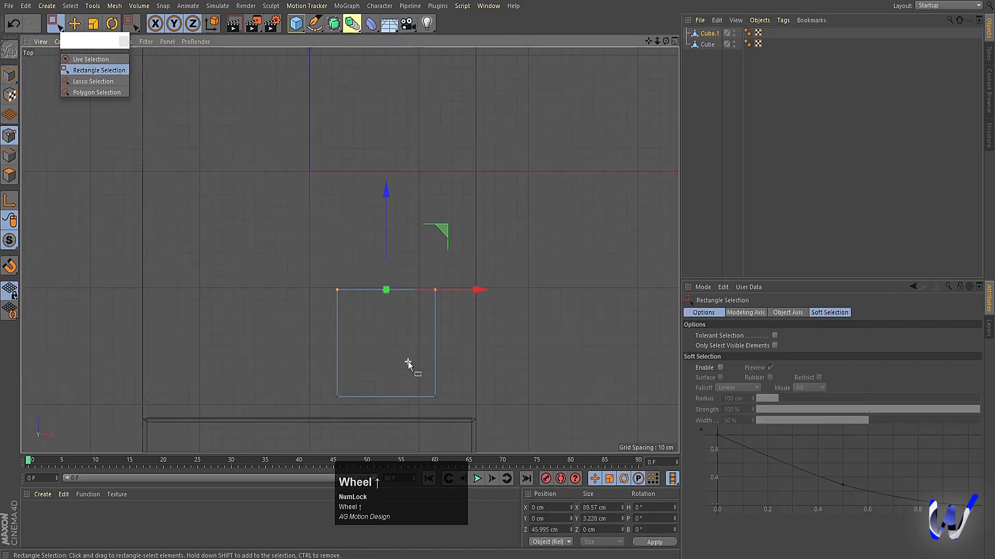
pyautogui.moveTo(381, 159); pyautogui.dragTo(384, 233)
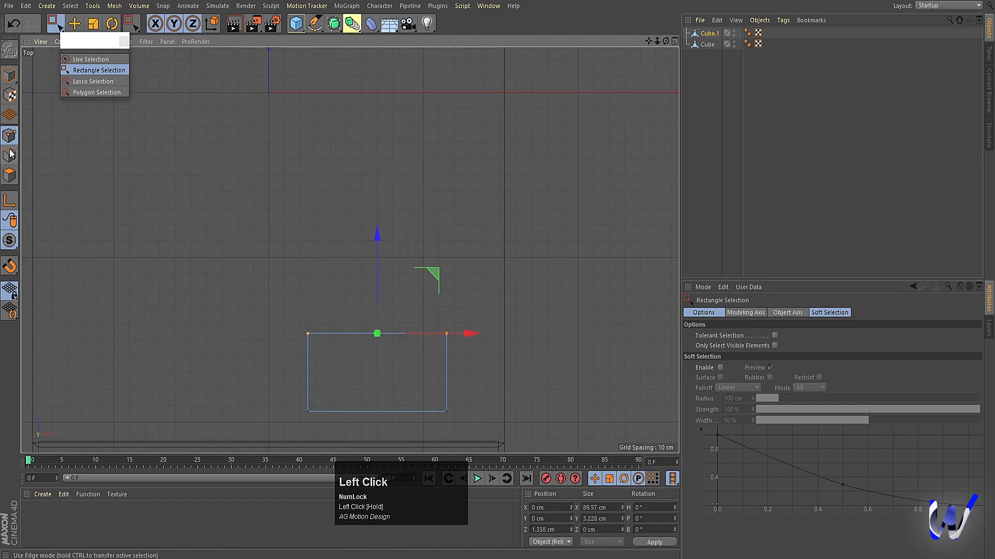
# Duplicate the shortened plate and move the copy's points to form a small pad about 25.3 × 3.2 × 23.3 cm at its front +X corner
pyautogui.click(711, 34)
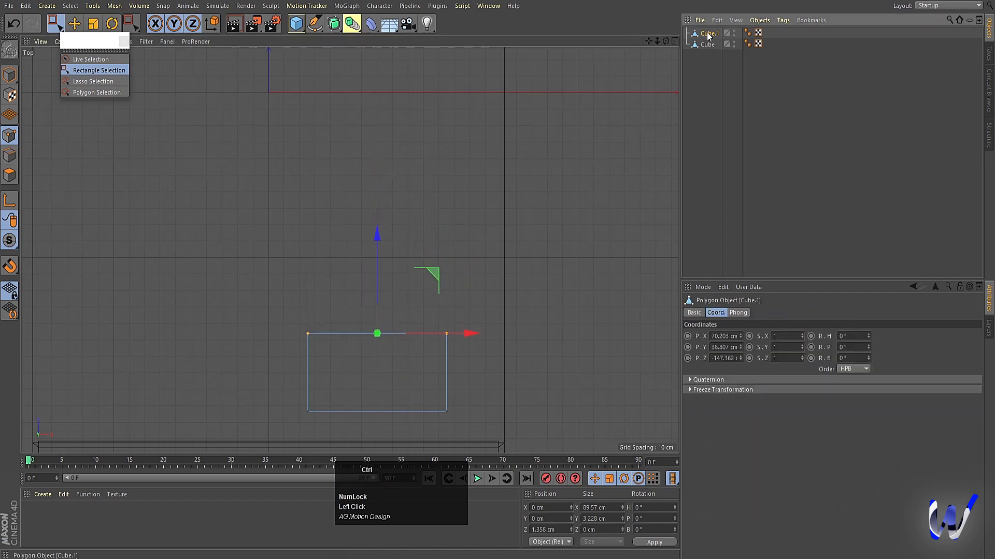
pyautogui.keyDown('ctrl'); pyautogui.moveTo(711, 34); pyautogui.dragTo(709, 53); pyautogui.keyUp('ctrl')
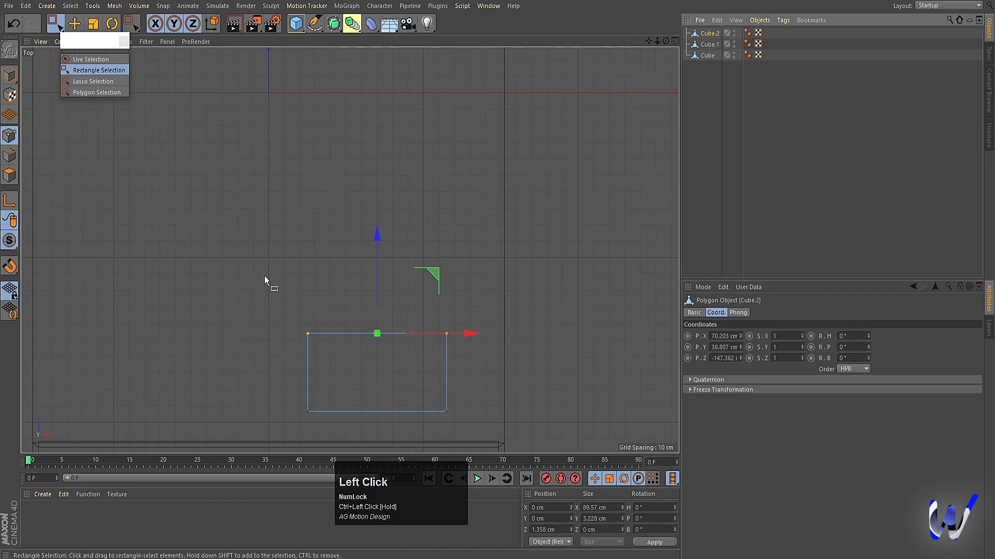
pyautogui.moveTo(292, 303); pyautogui.dragTo(500, 378)
pyautogui.moveTo(398, 296); pyautogui.dragTo(473, 354)
pyautogui.moveTo(428, 232); pyautogui.dragTo(445, 272)
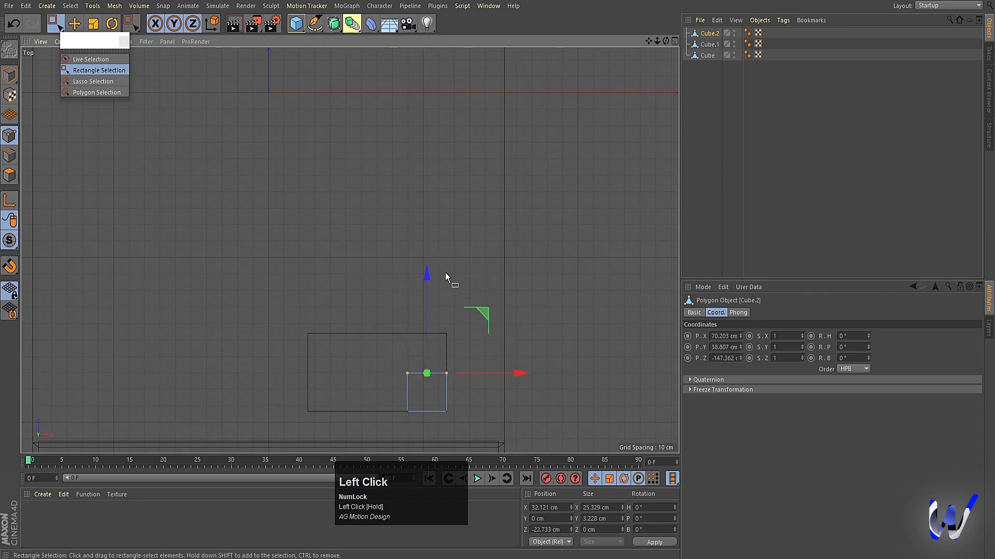
# Return to model mode and raise the small pad to about Y 40.6 cm in the perspective view
pyautogui.middleClick(446, 272)
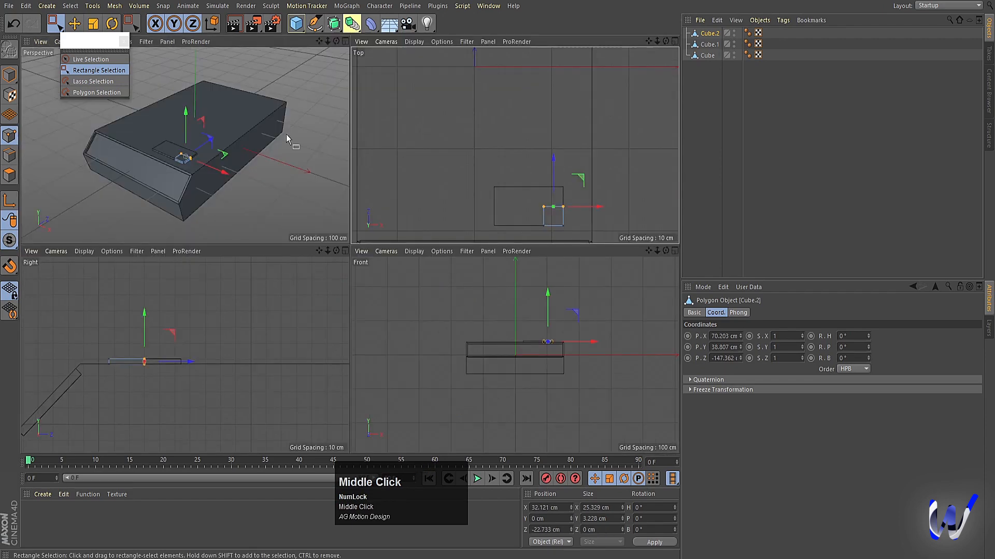
pyautogui.middleClick(243, 155)
pyautogui.click(10, 75)
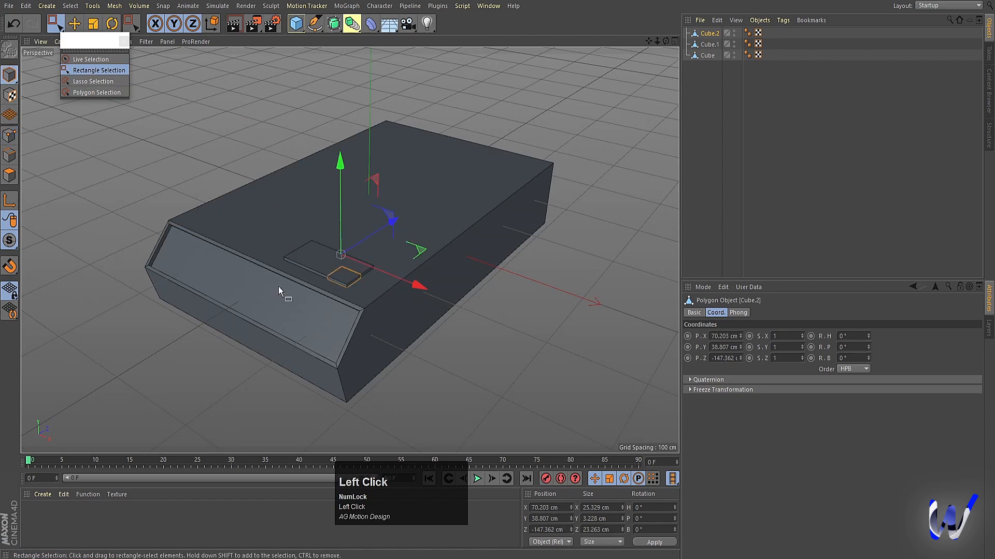
pyautogui.scroll(10, 311, 298)
pyautogui.moveTo(330, 124); pyautogui.dragTo(326, 111)
# Move the pad's axis to its middle and shift the pad over the plate's front corner, at about X 109.7 cm, Z -186.3 cm
pyautogui.middleClick(363, 268)
pyautogui.middleClick(499, 173)
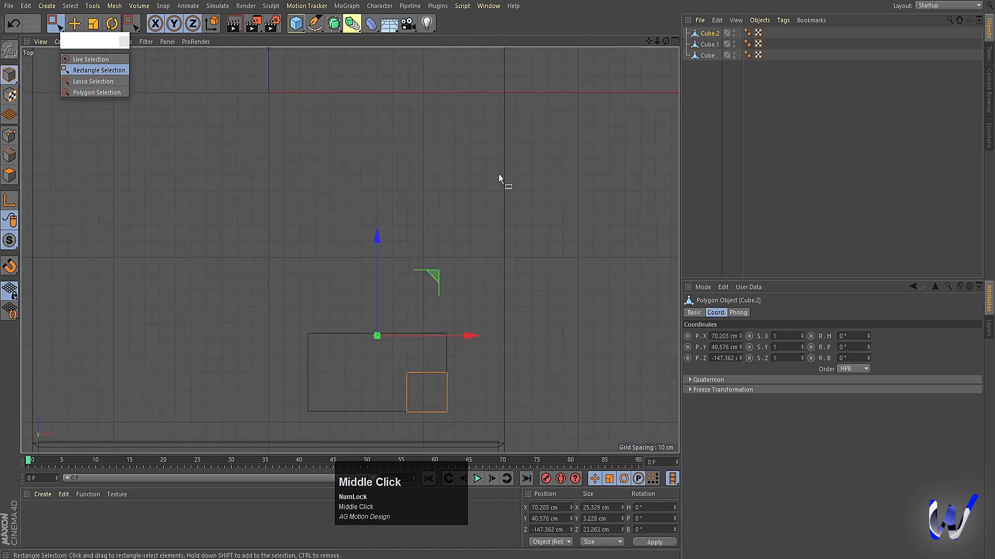
pyautogui.press('l')
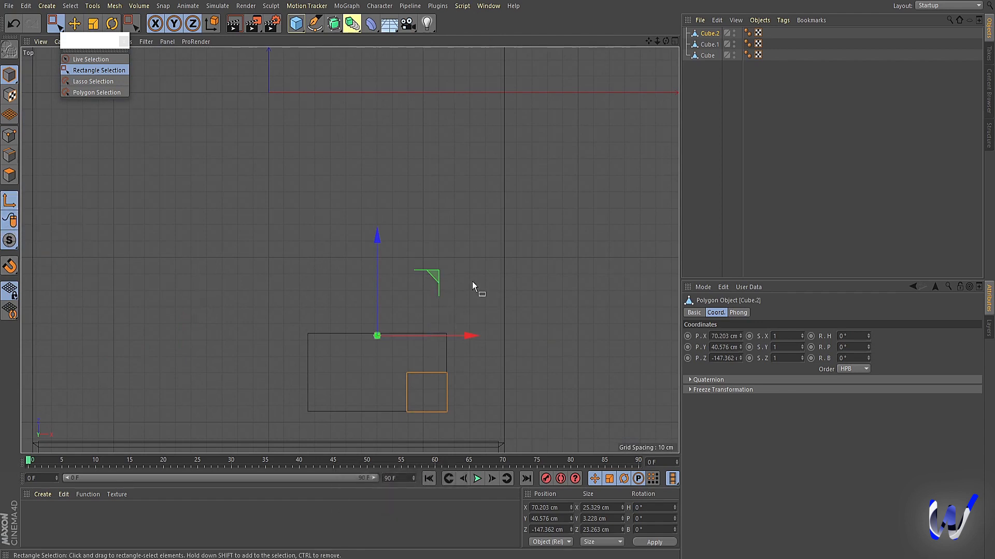
pyautogui.moveTo(439, 281); pyautogui.dragTo(498, 331)
pyautogui.keyDown('alt'); pyautogui.scroll(5, 438, 407); pyautogui.keyUp('alt')
pyautogui.keyDown('alt'); pyautogui.scroll(-5, 439, 396); pyautogui.keyUp('alt')
# Rest the pad on top of the plate in the side view, at about Y 42.2 cm, Z -188.8 cm
pyautogui.middleClick(499, 331)
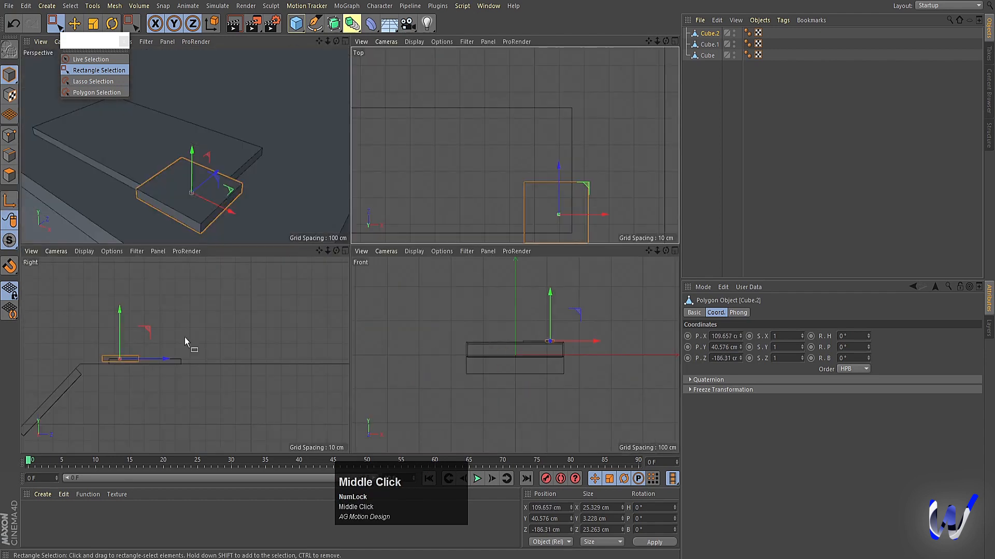
pyautogui.middleClick(151, 320)
pyautogui.scroll(2, 222, 251)
pyautogui.scroll(2, 228, 239)
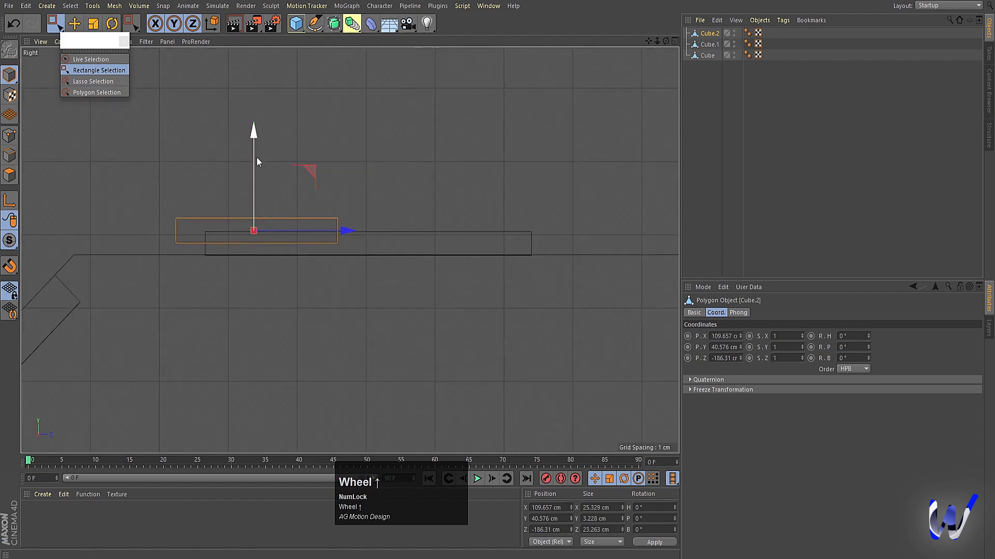
pyautogui.moveTo(256, 150); pyautogui.dragTo(253, 133)
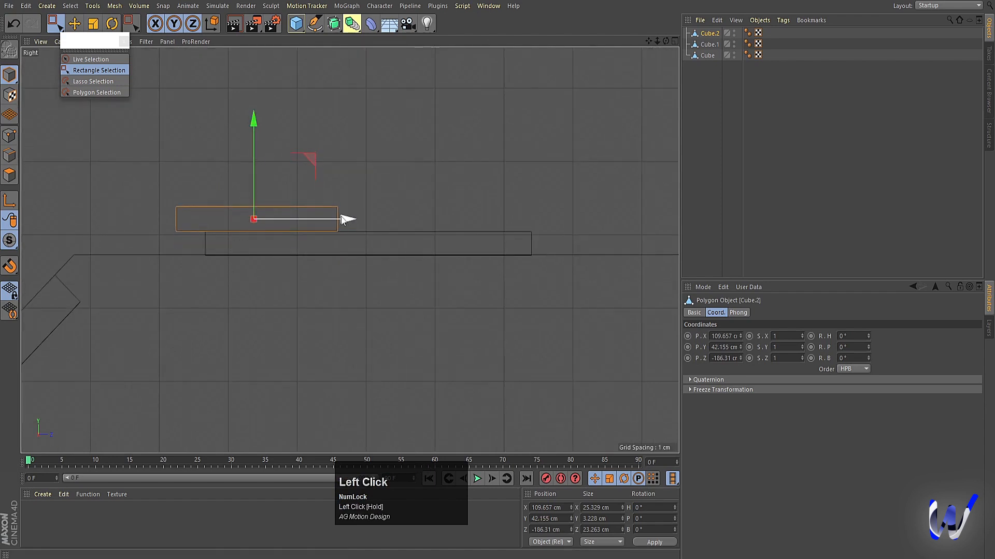
pyautogui.moveTo(346, 219); pyautogui.dragTo(327, 219)
# Bevel the pad's four vertical edges in Chamfer mode with a 2.75 cm offset and return to model mode
pyautogui.click(10, 155)
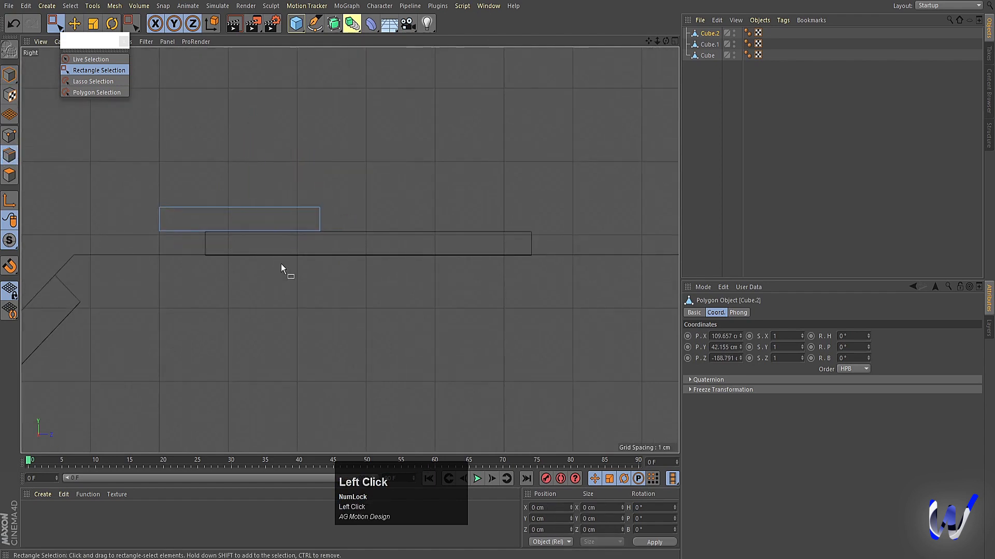
pyautogui.middleClick(281, 263)
pyautogui.middleClick(213, 197)
pyautogui.click(79, 25)
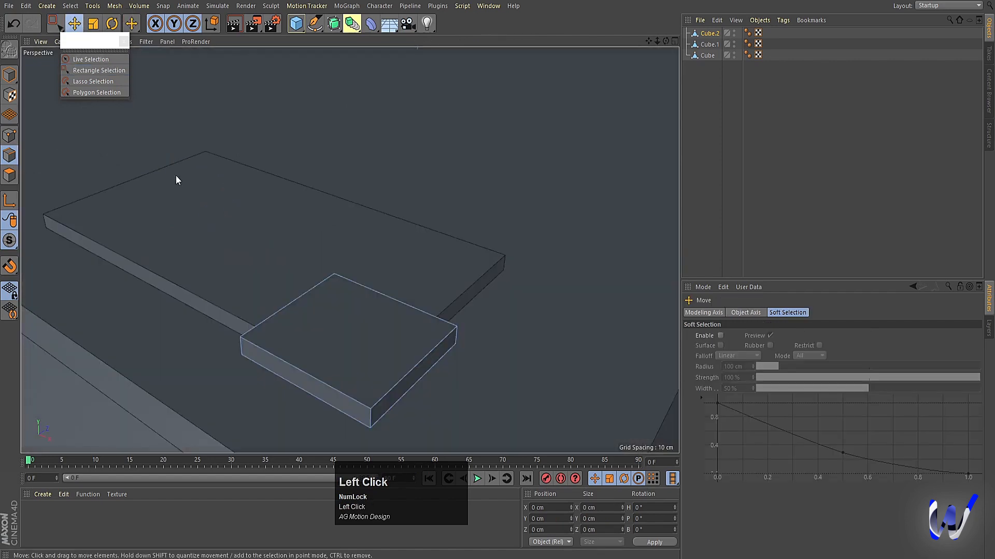
pyautogui.keyDown('shift'); pyautogui.click(241, 352); pyautogui.keyUp('shift')
pyautogui.keyDown('shift'); pyautogui.click(372, 420); pyautogui.keyUp('shift')
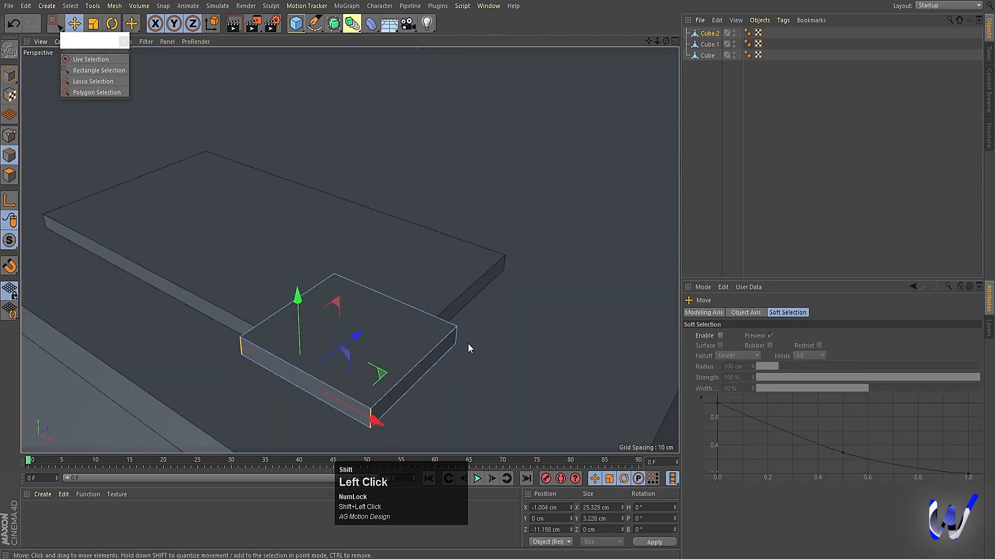
pyautogui.keyDown('alt'); pyautogui.moveTo(457, 338); pyautogui.dragTo(440, 395); pyautogui.keyUp('alt')
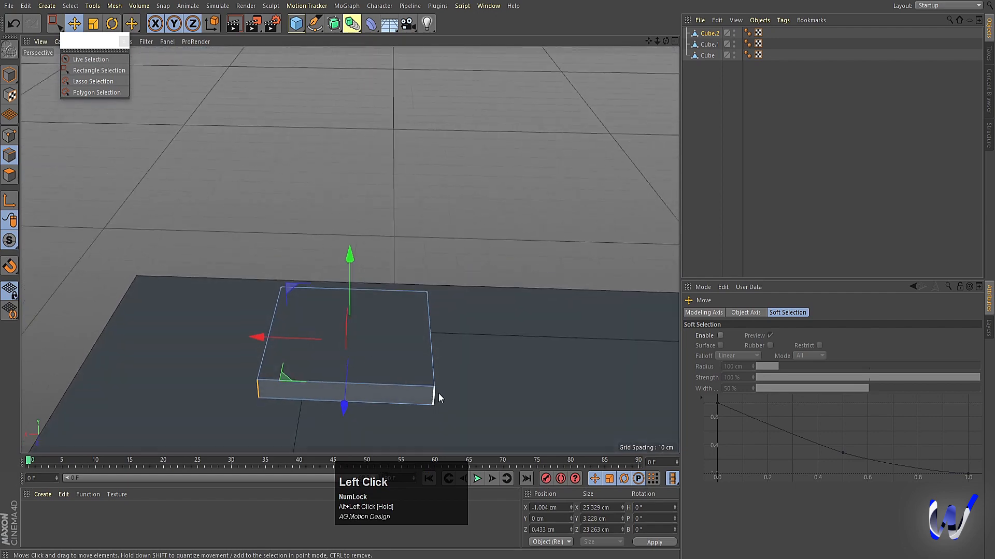
pyautogui.rightClick(472, 269)
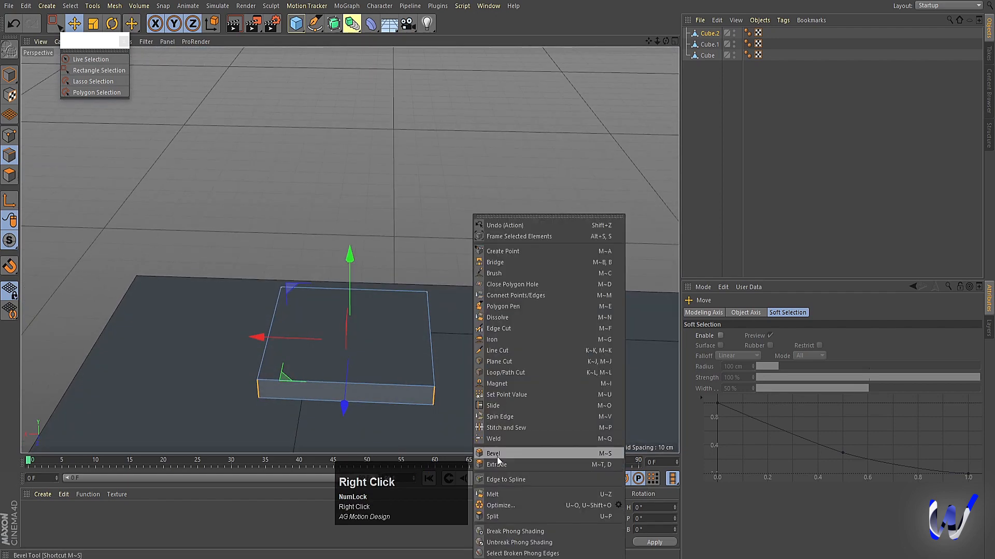
pyautogui.click(482, 361)
pyautogui.moveTo(470, 360); pyautogui.dragTo(490, 361)
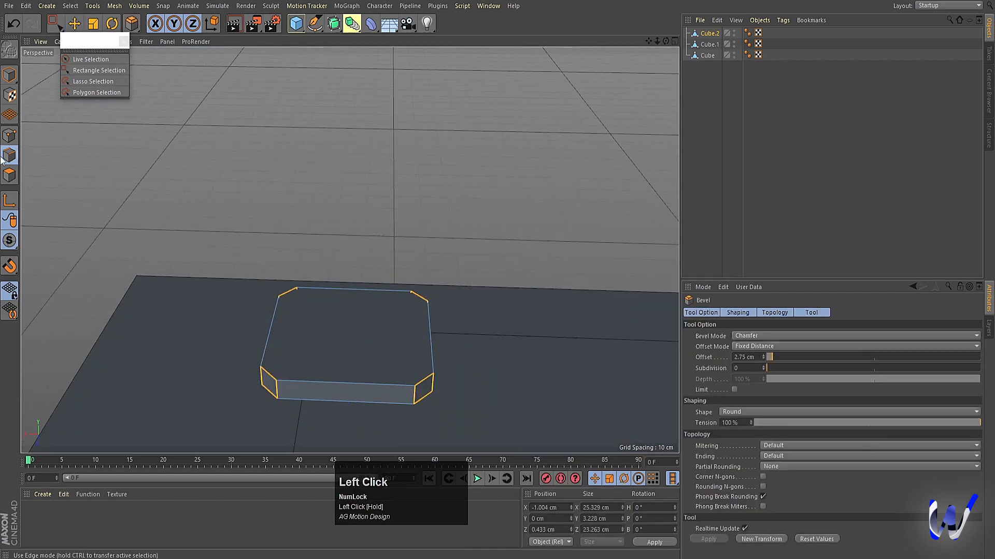
pyautogui.click(11, 76)
pyautogui.keyDown('alt'); pyautogui.moveTo(73, 121); pyautogui.dragTo(341, 188); pyautogui.keyUp('alt')
pyautogui.click(9, 76)
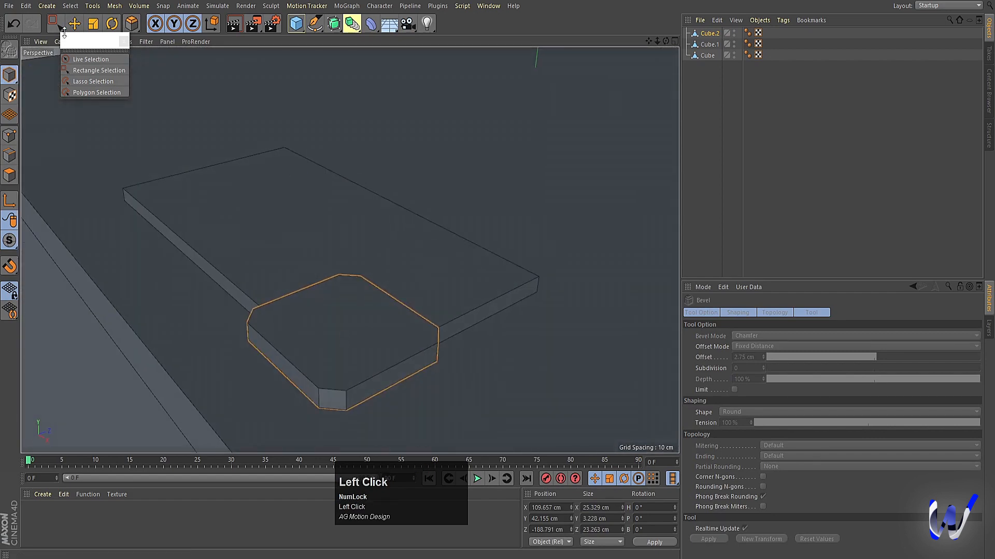
# Duplicate the chamfered pad upward, scale the copy to about 40.7 %, and lower it onto the pad's upper face
pyautogui.click(74, 24)
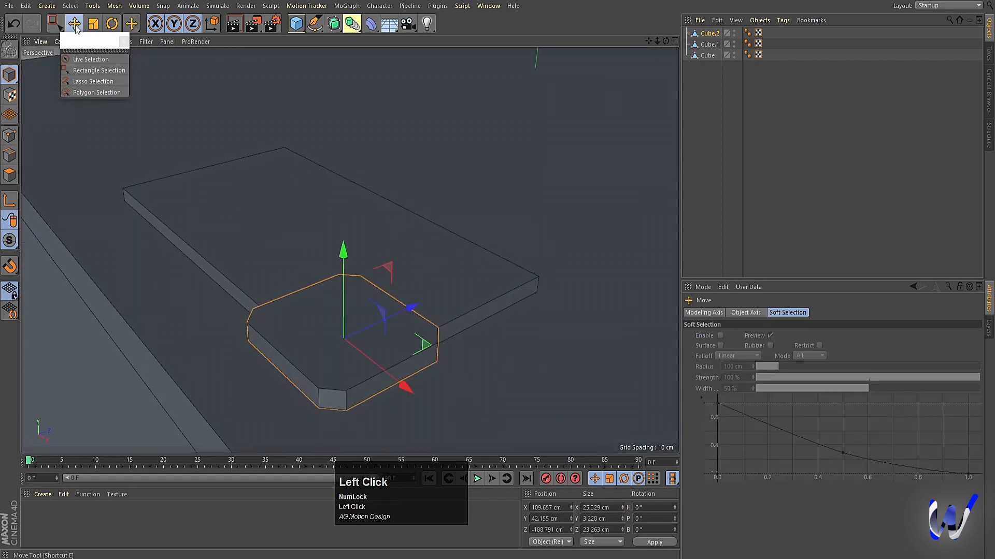
pyautogui.click(709, 33)
pyautogui.keyDown('ctrl'); pyautogui.moveTo(346, 254); pyautogui.dragTo(338, 236); pyautogui.keyUp('ctrl')
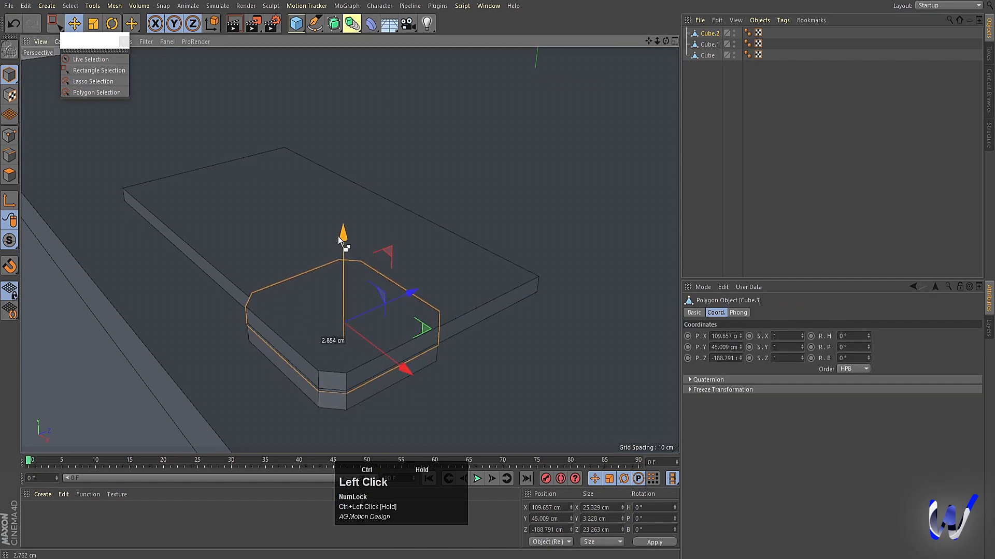
pyautogui.press('t')
pyautogui.moveTo(480, 269); pyautogui.dragTo(231, 280)
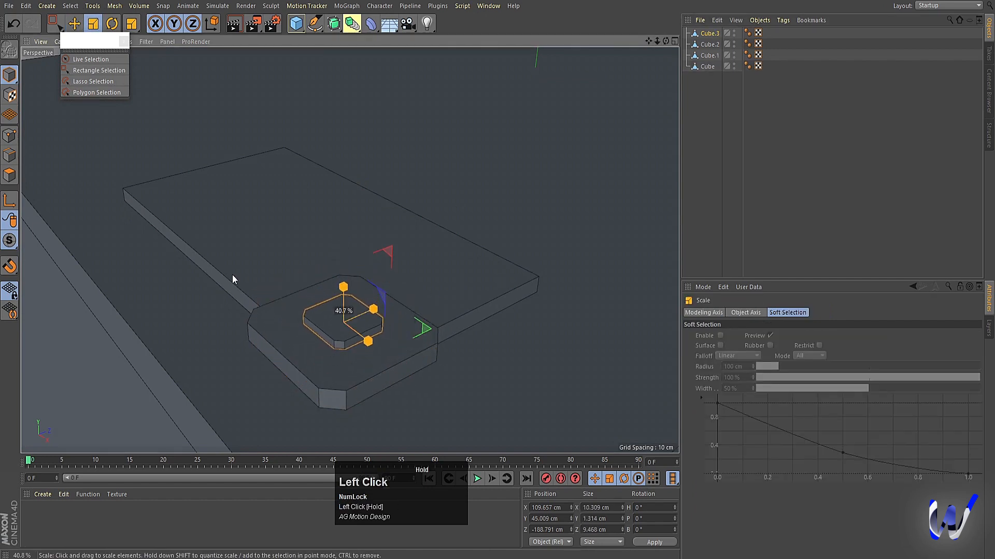
pyautogui.press('e')
pyautogui.moveTo(340, 250); pyautogui.dragTo(334, 257)
# Select the pad together with its small cap and shift both outward over the plate's corner in the top view, to about Z -192.7 cm
pyautogui.keyDown('shift'); pyautogui.click(705, 45); pyautogui.keyUp('shift')
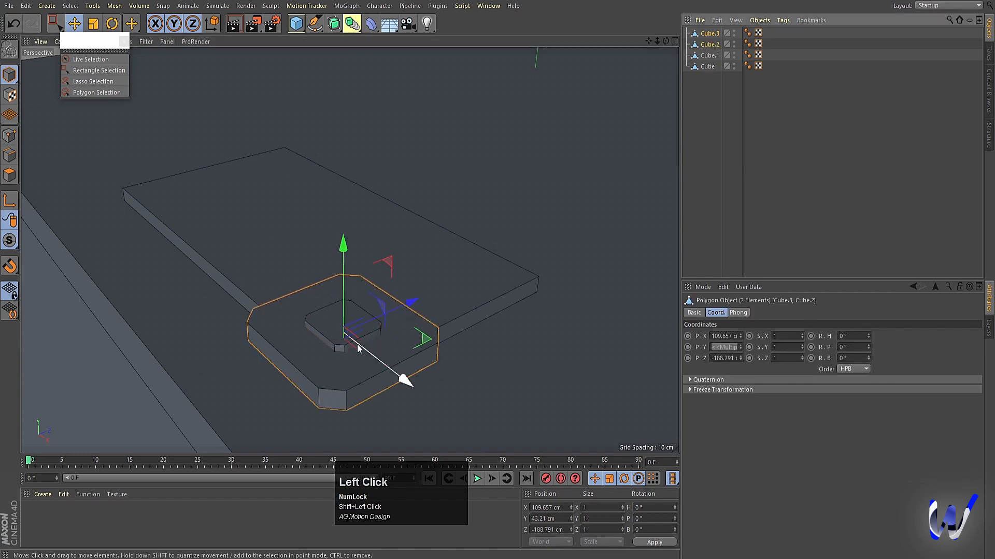
pyautogui.middleClick(404, 377)
pyautogui.middleClick(454, 223)
pyautogui.scroll(-2, 462, 317)
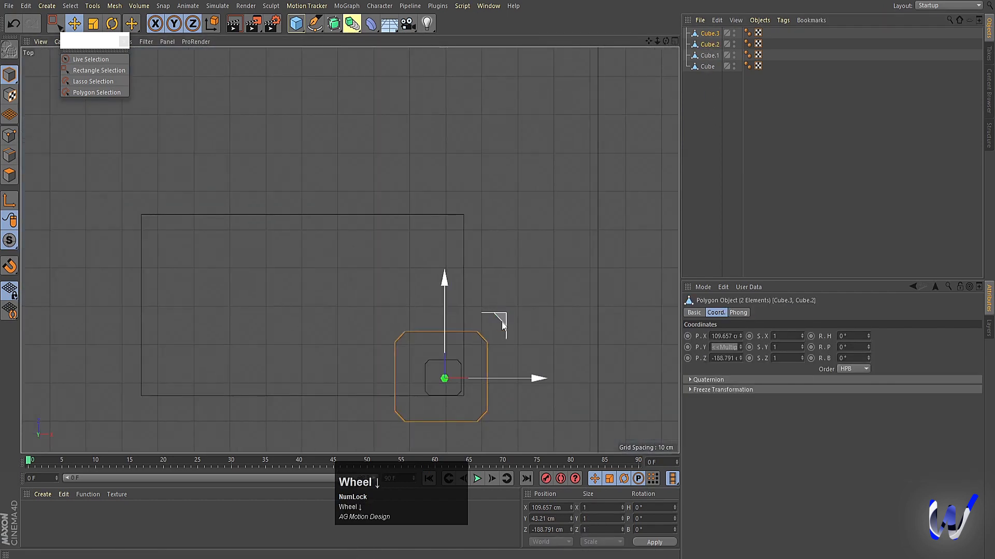
pyautogui.moveTo(502, 322); pyautogui.dragTo(520, 336)
# Copy the pad and cap to the plate's other three corners, using about X 25.3 and 114.7 cm and Z -146.3 cm
pyautogui.keyDown('ctrl'); pyautogui.moveTo(554, 394); pyautogui.dragTo(231, 407); pyautogui.keyUp('ctrl')
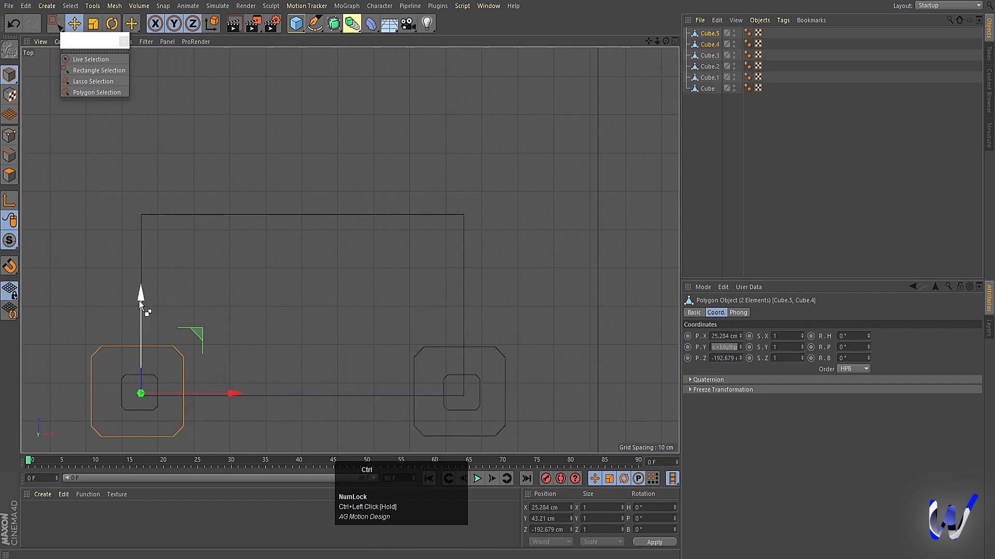
pyautogui.keyDown('ctrl'); pyautogui.moveTo(139, 300); pyautogui.dragTo(188, 123); pyautogui.keyUp('ctrl')
pyautogui.keyDown('ctrl'); pyautogui.moveTo(233, 216); pyautogui.dragTo(552, 224); pyautogui.keyUp('ctrl')
pyautogui.middleClick(490, 310)
pyautogui.middleClick(247, 171)
pyautogui.keyDown('alt'); pyautogui.moveTo(483, 258); pyautogui.dragTo(347, 269, button='right'); pyautogui.keyUp('alt')
# Merge the plate and all pads and caps into one object with Connect Objects + Delete, and show it in the side view
pyautogui.click(739, 204)
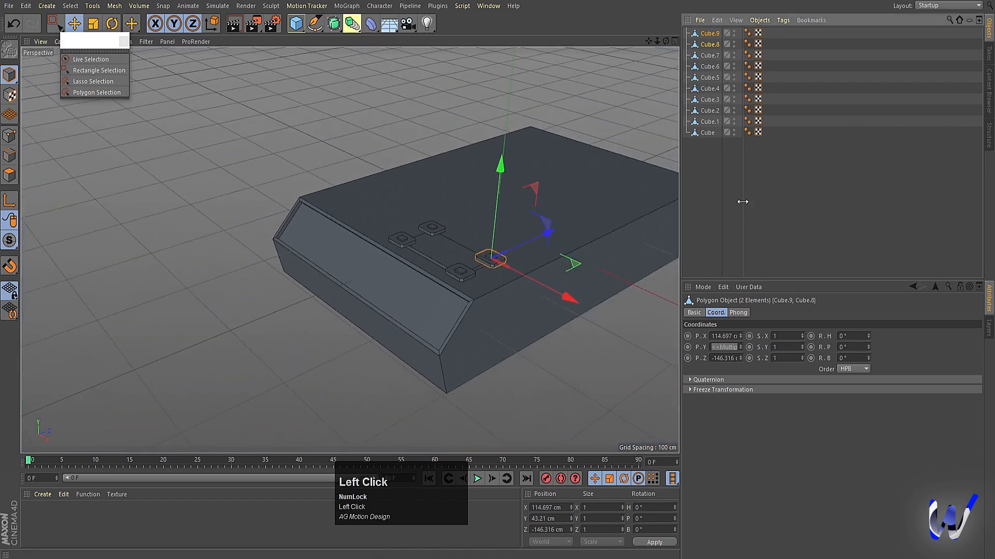
pyautogui.click(711, 122)
pyautogui.keyDown('shift'); pyautogui.click(704, 34); pyautogui.keyUp('shift')
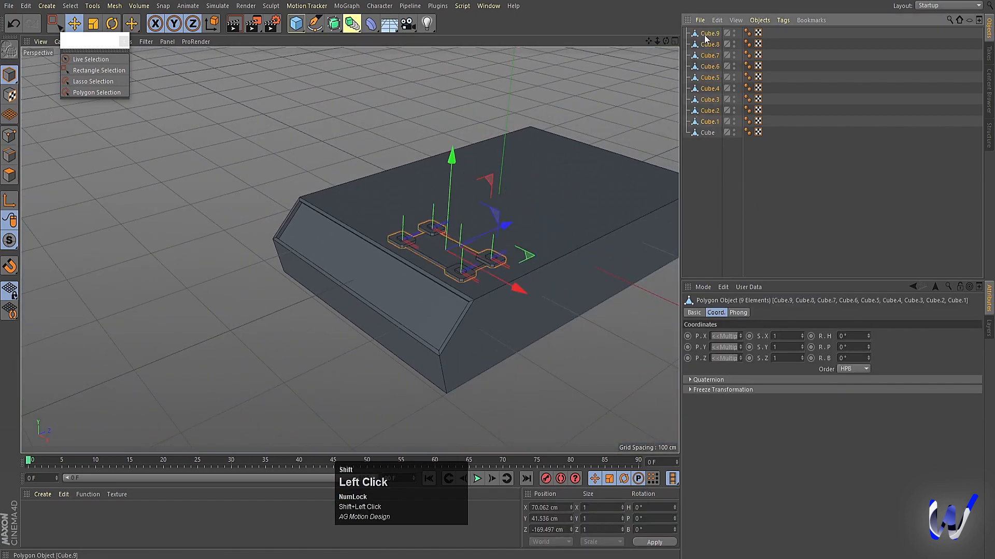
pyautogui.rightClick(704, 35)
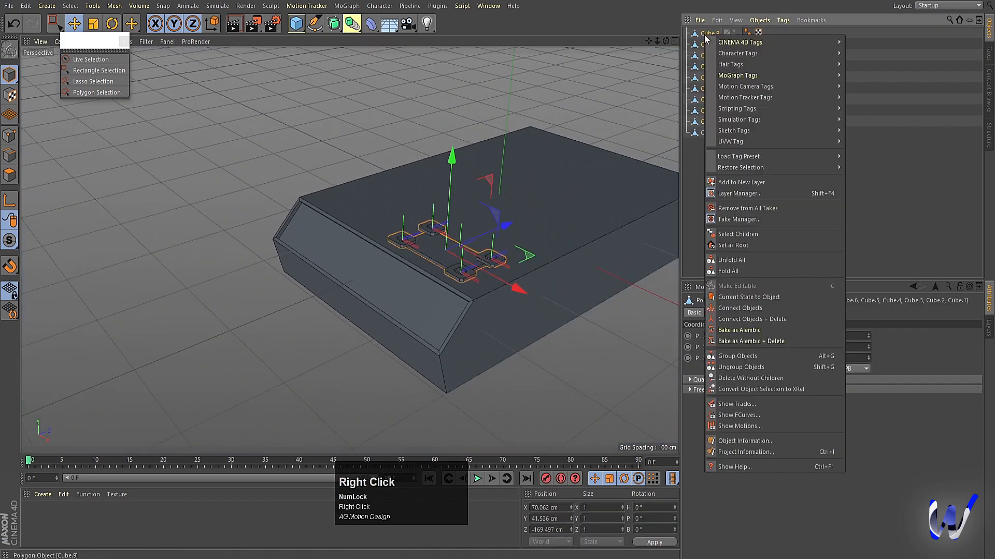
pyautogui.click(732, 319)
pyautogui.middleClick(382, 338)
pyautogui.middleClick(180, 341)
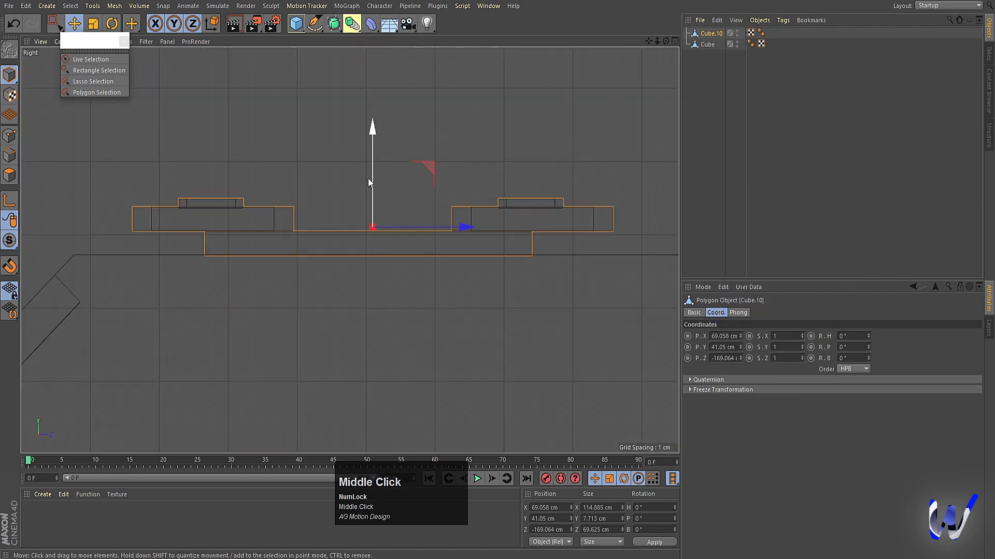
# Scale the merged plate down to about 5.4 cm high and lower it to about Y 40.1 cm in the side view
pyautogui.press('t')
pyautogui.moveTo(373, 126)
pyautogui.mouseDown()
pyautogui.moveTo(373, 157)
pyautogui.moveTo(372, 133)
pyautogui.mouseUp()
pyautogui.press('e')
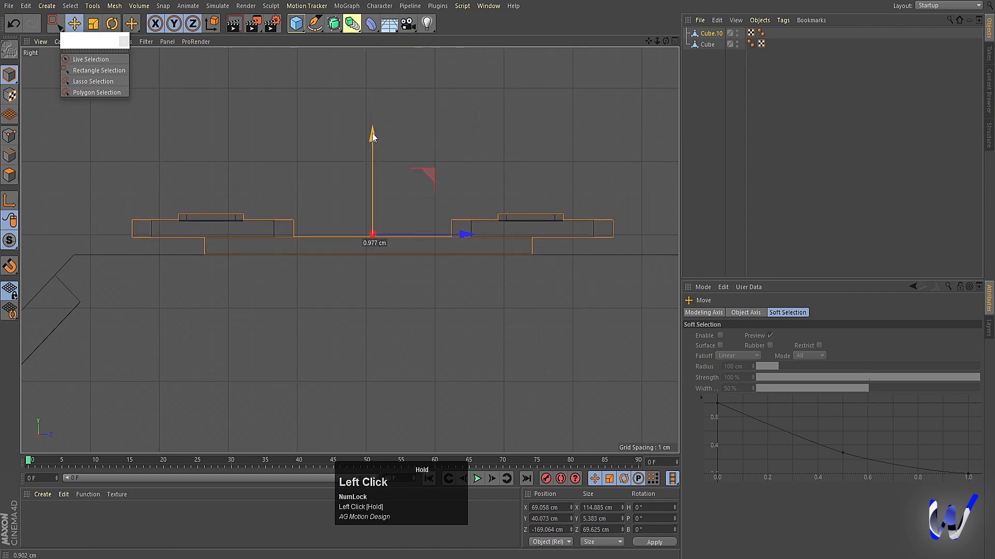
# Shift the plate to about X 71 cm, Z -159.2 cm in the top view and copy it to the body's other half
pyautogui.middleClick(372, 132)
pyautogui.middleClick(430, 167)
pyautogui.keyDown('alt'); pyautogui.moveTo(445, 305); pyautogui.dragTo(364, 298, button='right'); pyautogui.keyUp('alt')
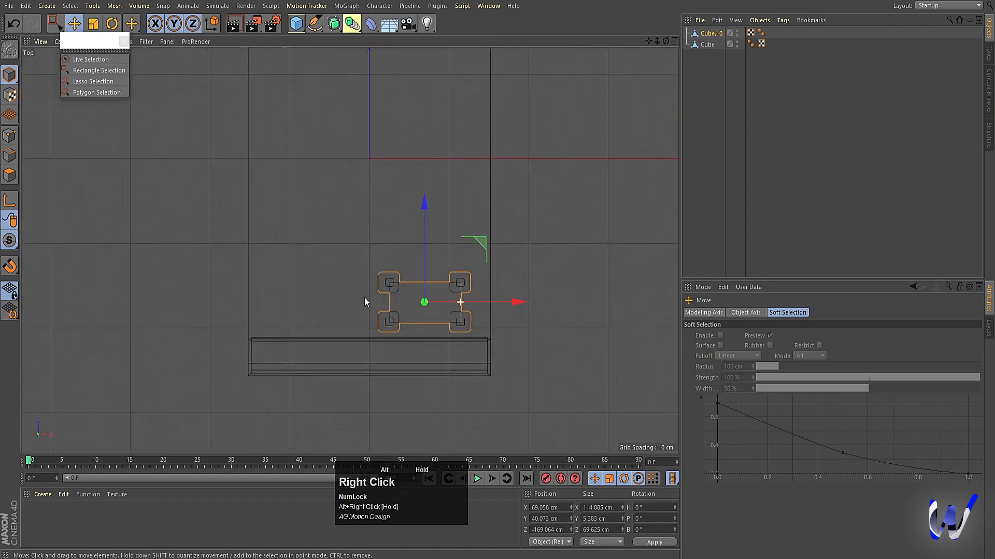
pyautogui.moveTo(476, 243); pyautogui.dragTo(480, 233)
pyautogui.keyDown('ctrl'); pyautogui.moveTo(518, 295); pyautogui.dragTo(405, 297); pyautogui.keyUp('ctrl')
pyautogui.middleClick(381, 397)
pyautogui.middleClick(209, 144)
pyautogui.click(318, 116)
pyautogui.keyDown('alt'); pyautogui.moveTo(319, 217); pyautogui.dragTo(284, 256, button='middle'); pyautogui.keyUp('alt')
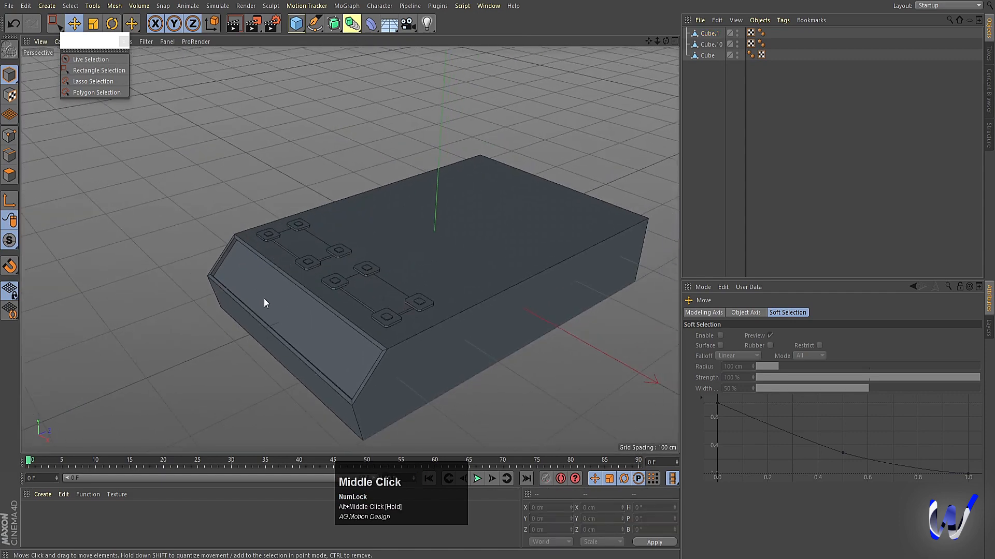
# Copy the plate backward from the slanted front to about Z -75.1 cm and rotate the copy to -90° heading
pyautogui.middleClick(372, 278)
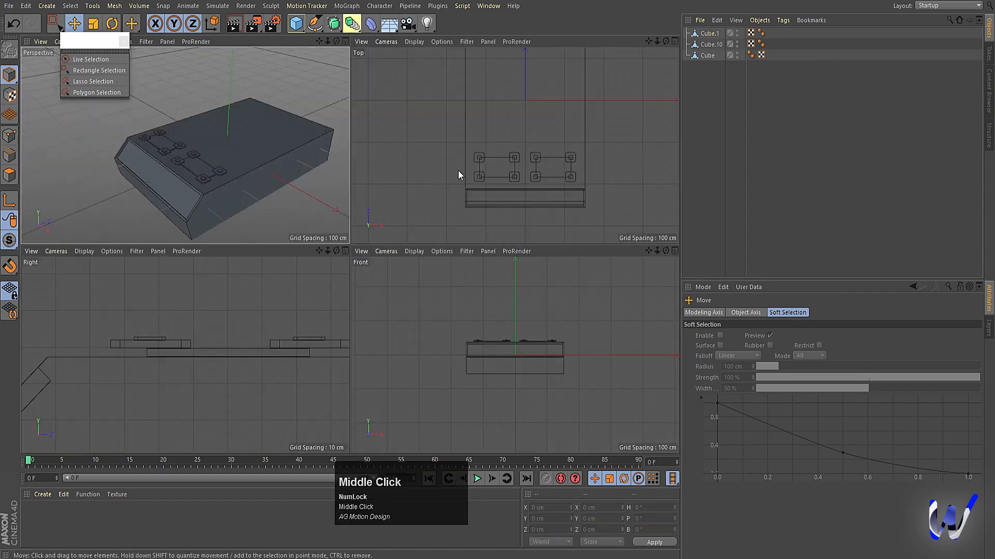
pyautogui.middleClick(458, 170)
pyautogui.click(457, 274)
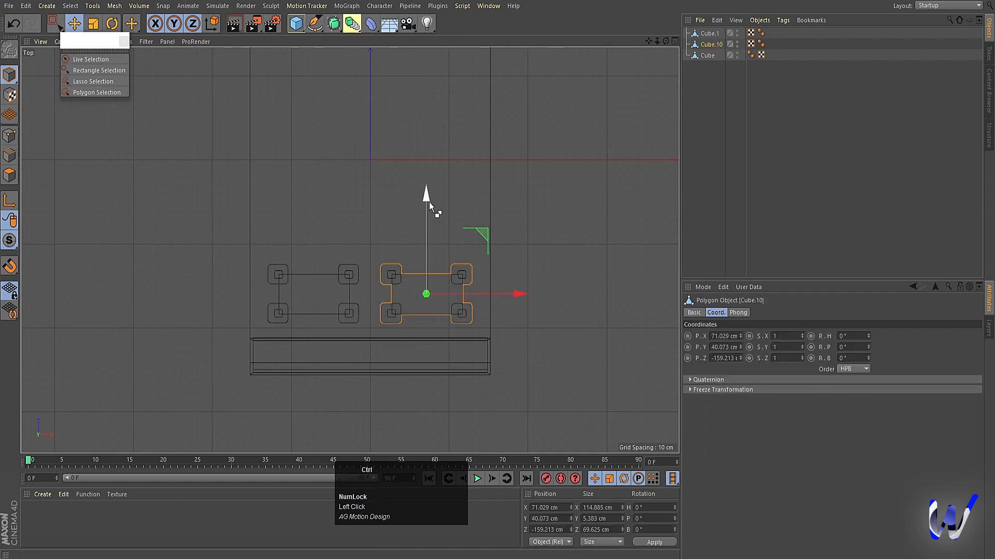
pyautogui.keyDown('ctrl'); pyautogui.moveTo(429, 202); pyautogui.dragTo(431, 132); pyautogui.keyUp('ctrl')
pyautogui.press('r')
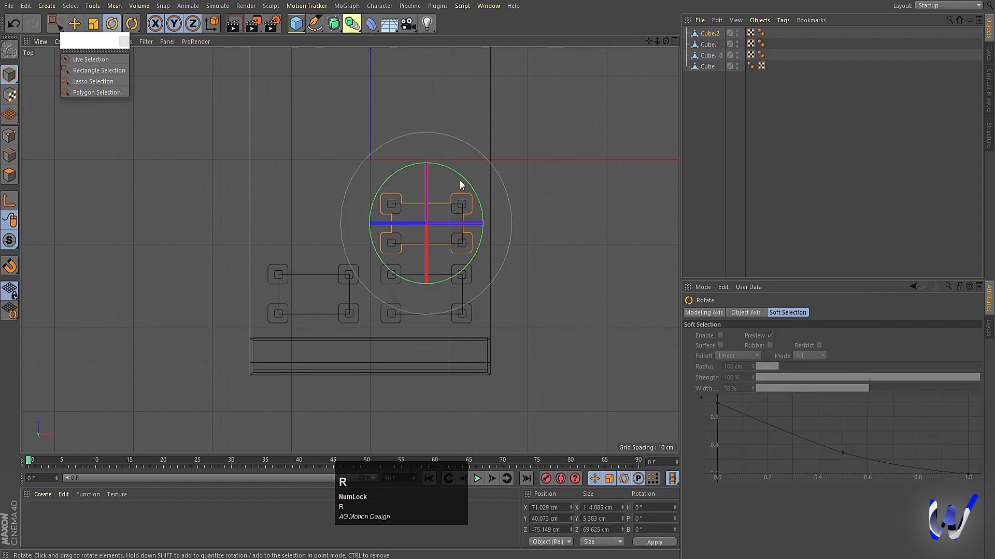
pyautogui.keyDown('shift'); pyautogui.moveTo(459, 178); pyautogui.dragTo(468, 257); pyautogui.keyUp('shift')
# Shrink the rotated plate to about 75.5 by 55.8 cm and position it at about Z -66.6 cm
pyautogui.press('e')
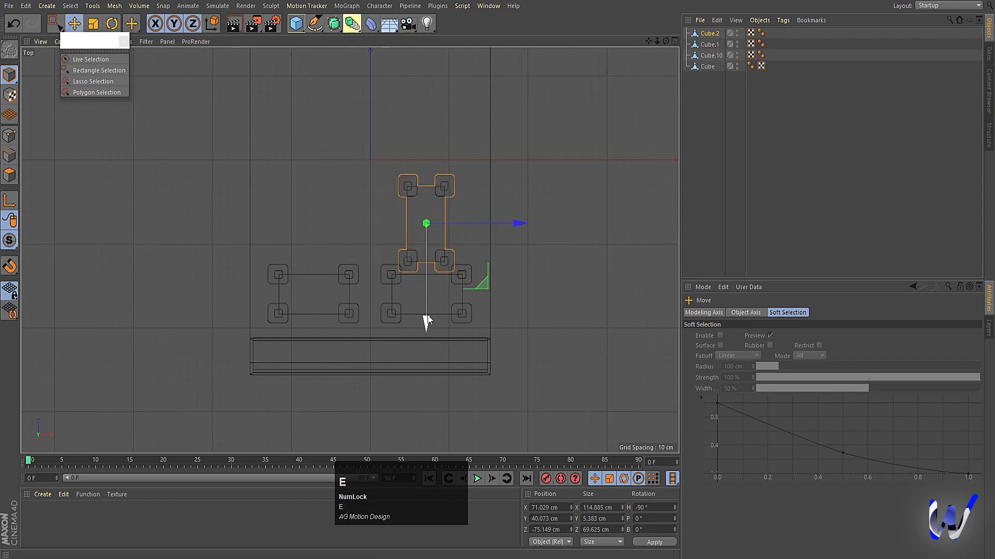
pyautogui.moveTo(427, 316); pyautogui.dragTo(428, 277)
pyautogui.press('t')
pyautogui.moveTo(517, 213); pyautogui.dragTo(501, 213)
pyautogui.press('e')
pyautogui.moveTo(428, 306); pyautogui.dragTo(428, 312)
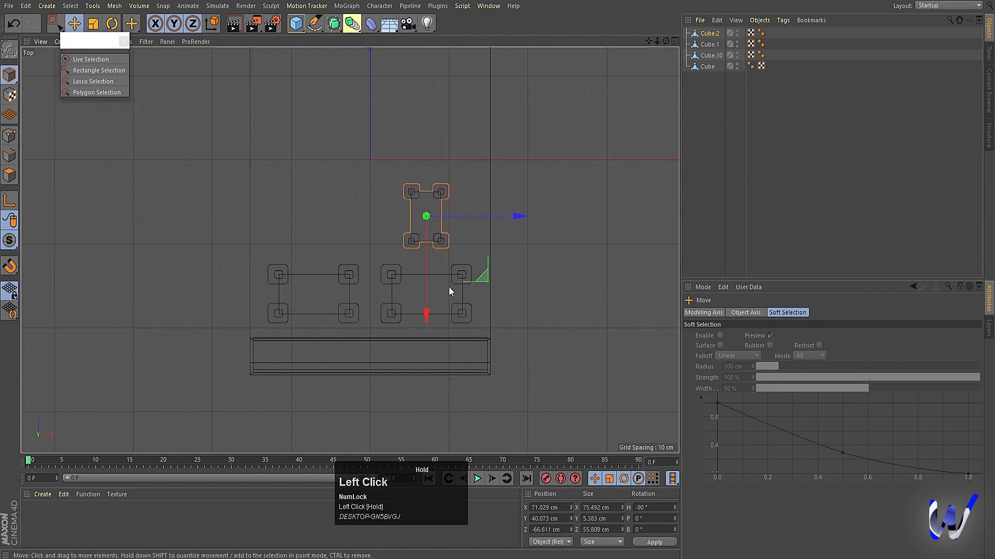
# Copy the small rotated plate twice across the body to form a row of three, the last at about X -72.8 cm
pyautogui.keyDown('ctrl'); pyautogui.moveTo(512, 214); pyautogui.dragTo(407, 219); pyautogui.keyUp('ctrl')
pyautogui.middleClick(449, 285)
pyautogui.middleClick(206, 169)
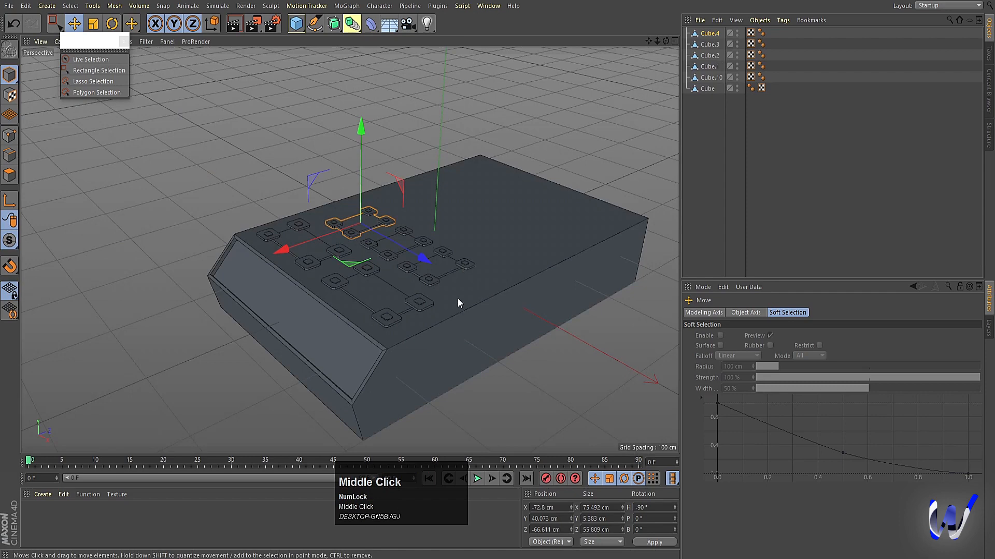
# Check how the plates sit on the body in the side view and in a rendered perspective view
pyautogui.middleClick(458, 299)
pyautogui.middleClick(284, 344)
pyautogui.press('s')
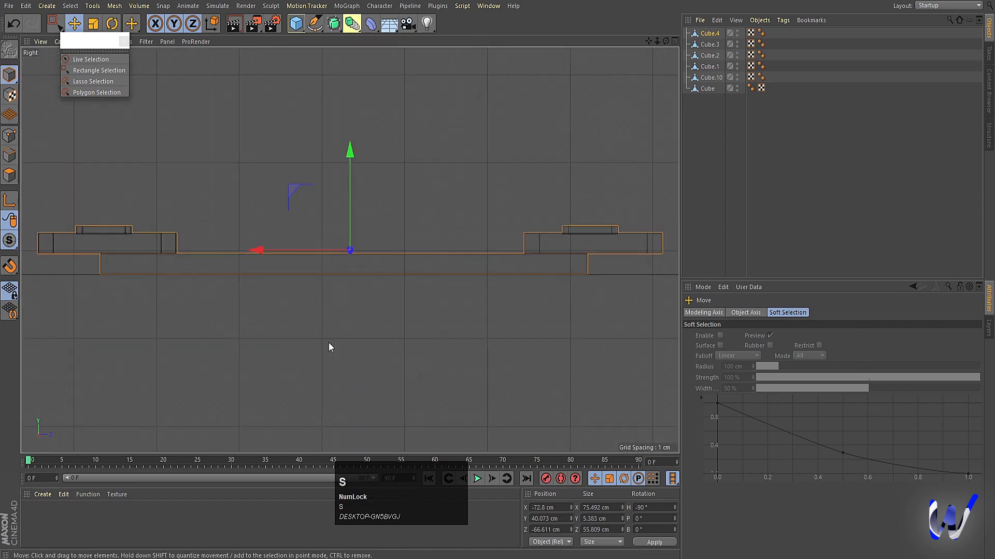
pyautogui.scroll(-5, 328, 343)
pyautogui.keyDown('alt'); pyautogui.moveTo(330, 343); pyautogui.dragTo(283, 340, button='right'); pyautogui.keyUp('alt')
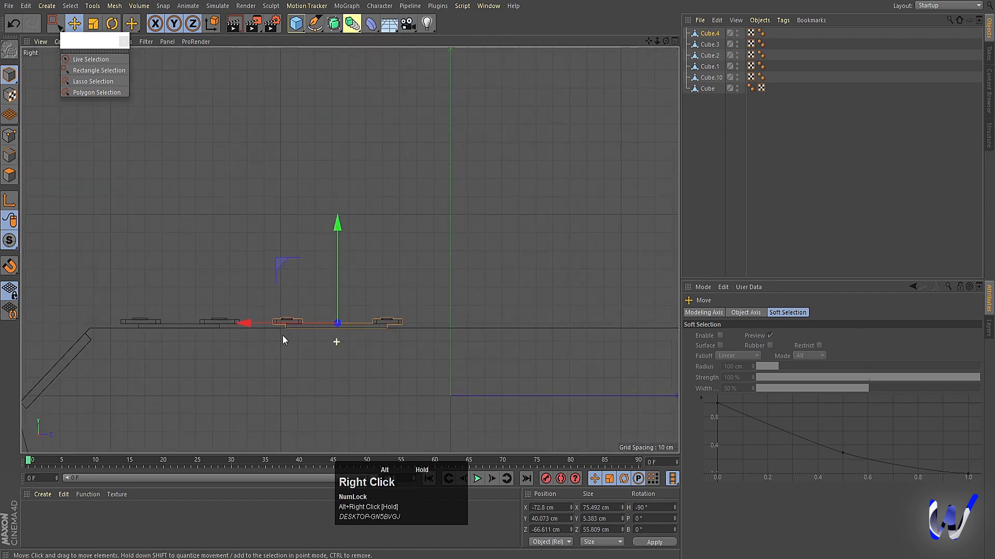
pyautogui.keyDown('alt'); pyautogui.moveTo(228, 370); pyautogui.dragTo(263, 351, button='middle'); pyautogui.keyUp('alt')
pyautogui.middleClick(281, 363)
pyautogui.middleClick(206, 213)
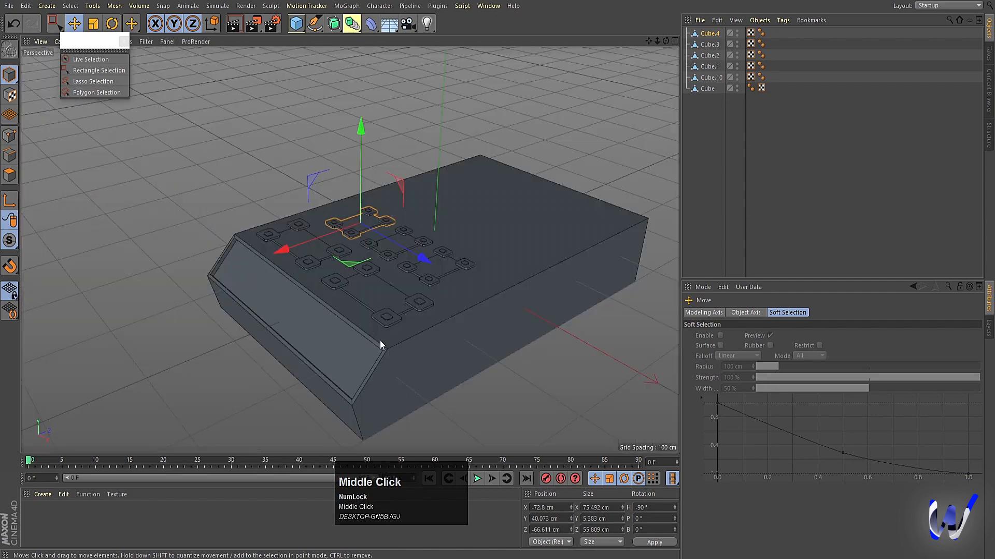
pyautogui.click(173, 241)
pyautogui.hotkey('ctrl', 'r')
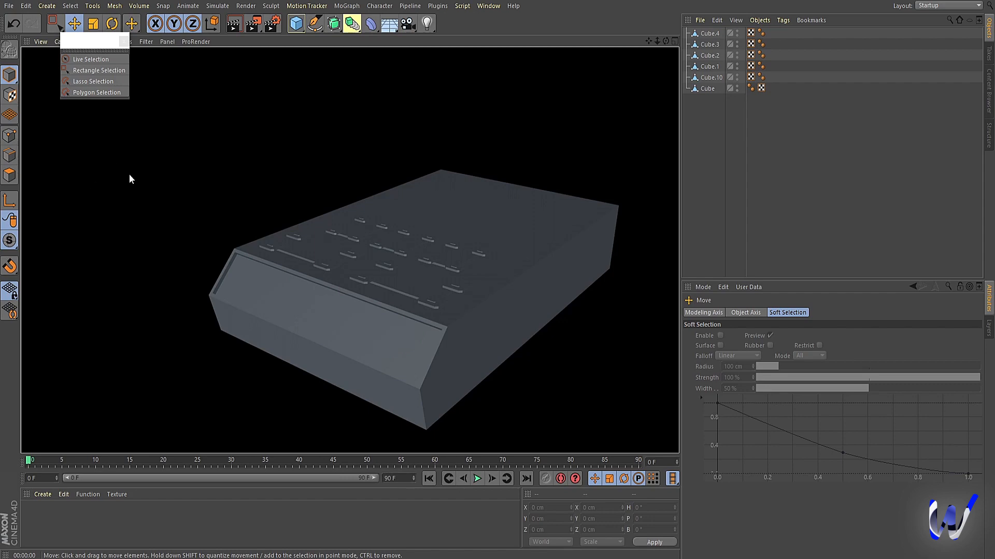
pyautogui.click(141, 208)
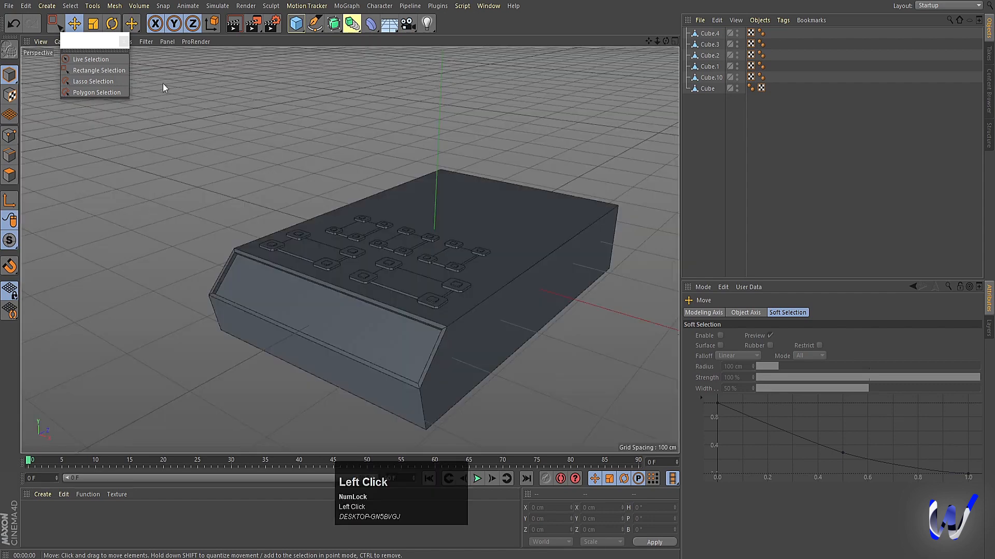
# Add a cube raised to about Y 194.6 cm, reduce its height to about 50.8 cm, and make it editable
pyautogui.click(296, 23)
pyautogui.scroll(-3, 443, 238)
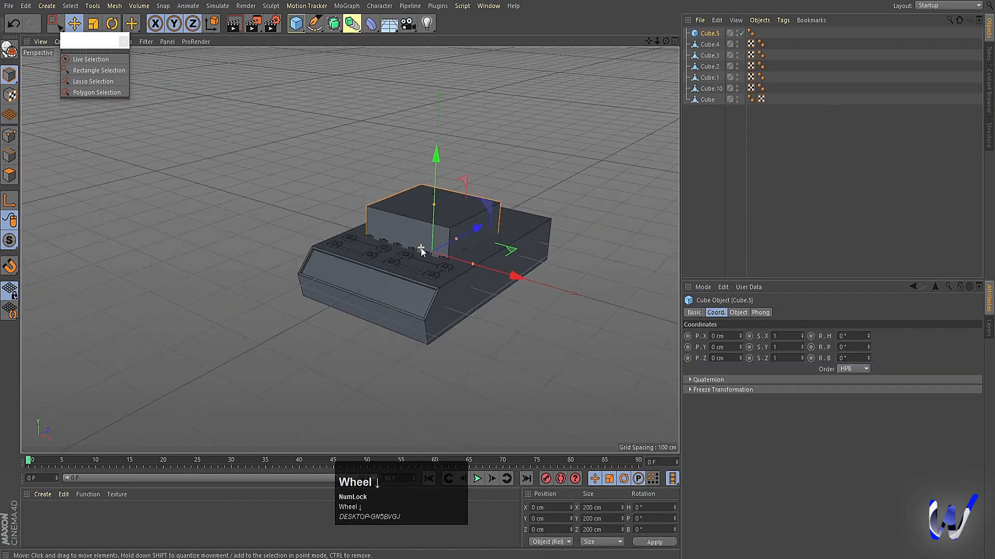
pyautogui.moveTo(436, 156); pyautogui.dragTo(442, 64)
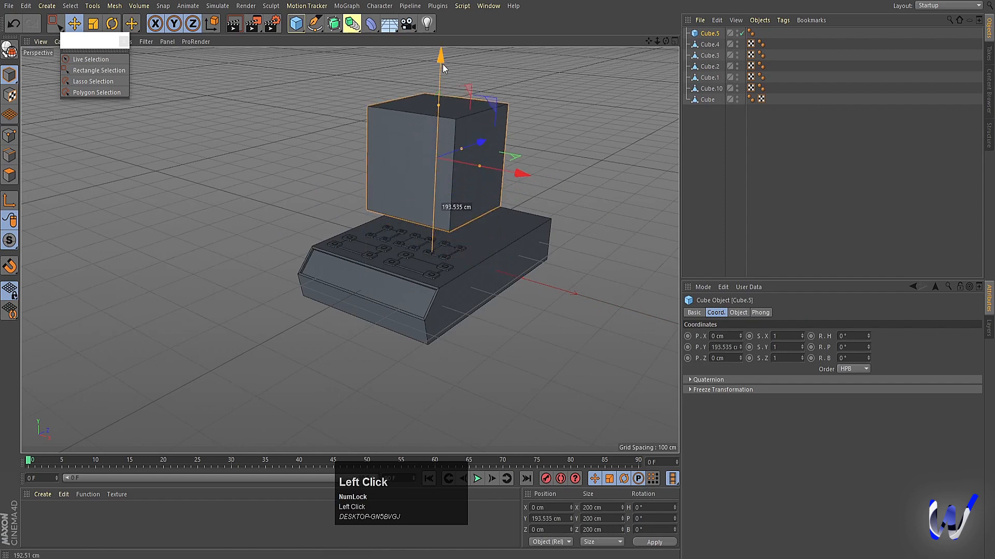
pyautogui.moveTo(439, 105); pyautogui.dragTo(448, 145)
pyautogui.press('c')
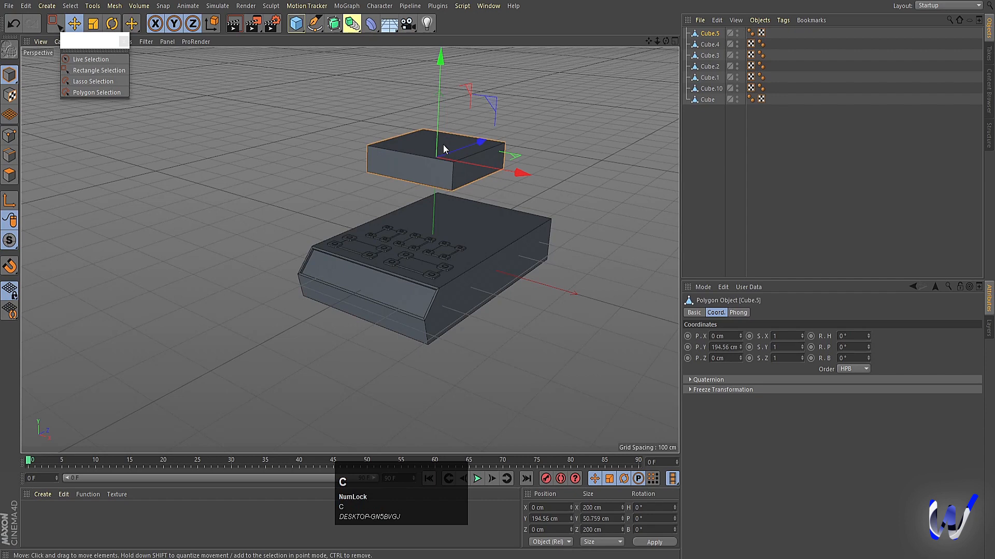
pyautogui.scroll(2, 448, 154)
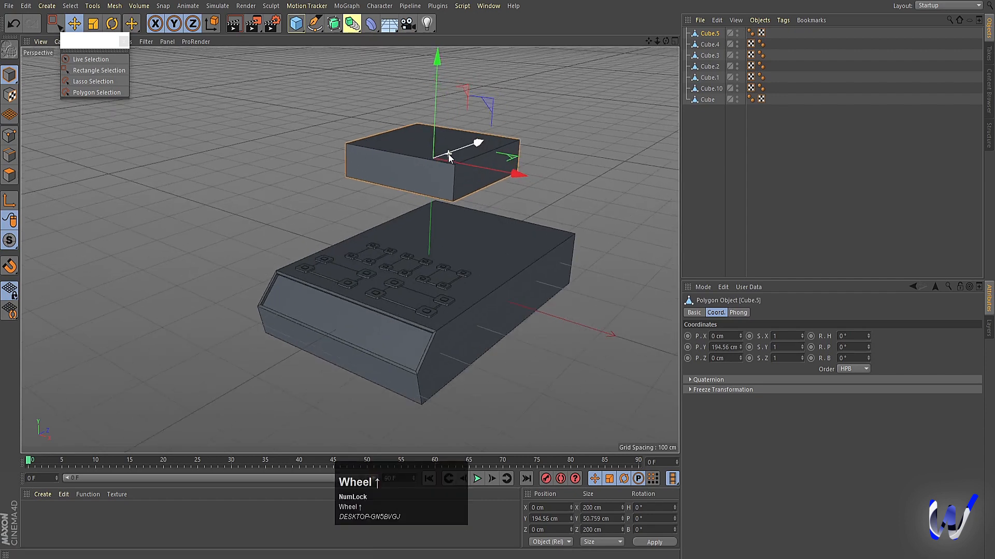
pyautogui.scroll(1, 449, 154)
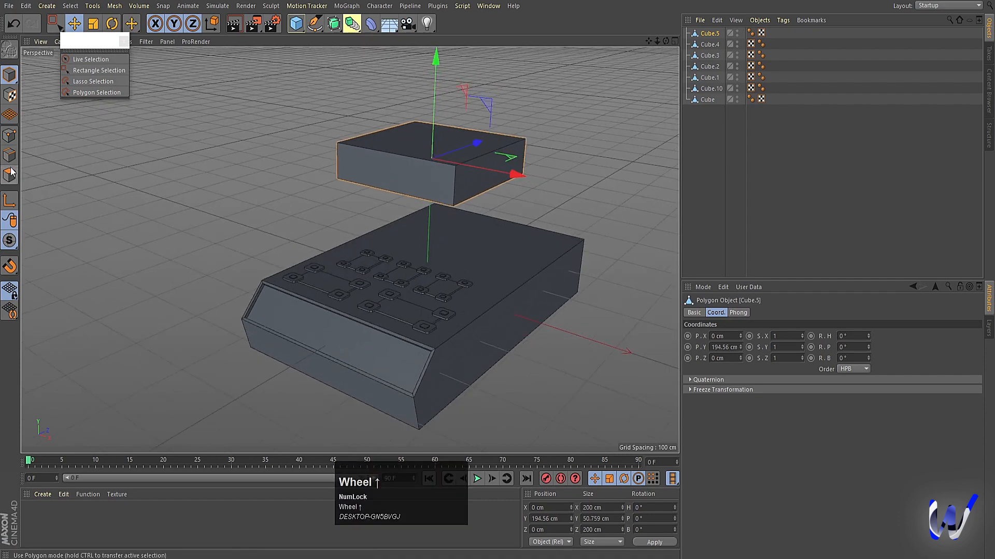
# Inset the new cube's upper face to about 171.4 cm square and extrude it inward by -32.8 cm
pyautogui.click(10, 176)
pyautogui.click(396, 141)
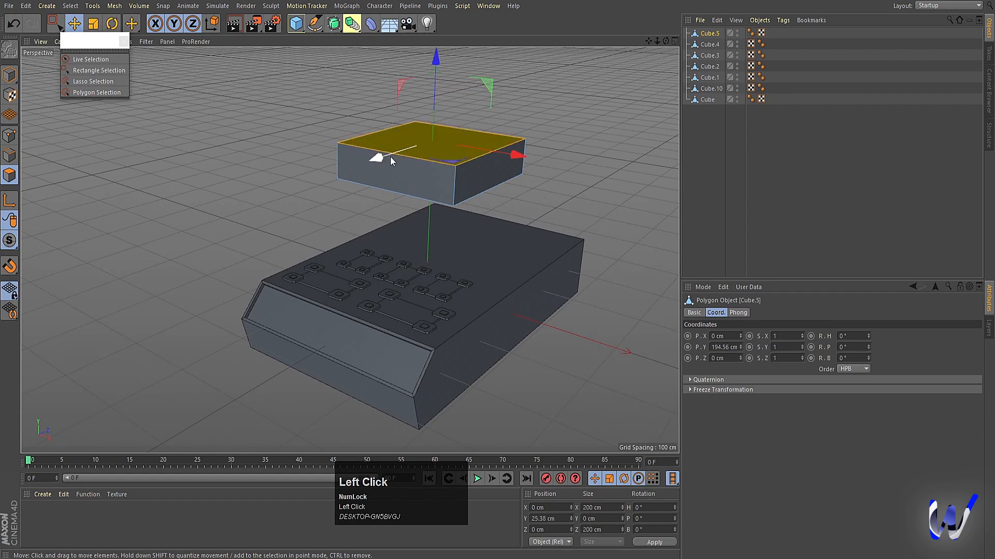
pyautogui.press('i')
pyautogui.moveTo(315, 197); pyautogui.dragTo(225, 196)
pyautogui.press('d')
pyautogui.keyDown('alt'); pyautogui.moveTo(338, 201); pyautogui.dragTo(237, 280, button='middle'); pyautogui.keyUp('alt')
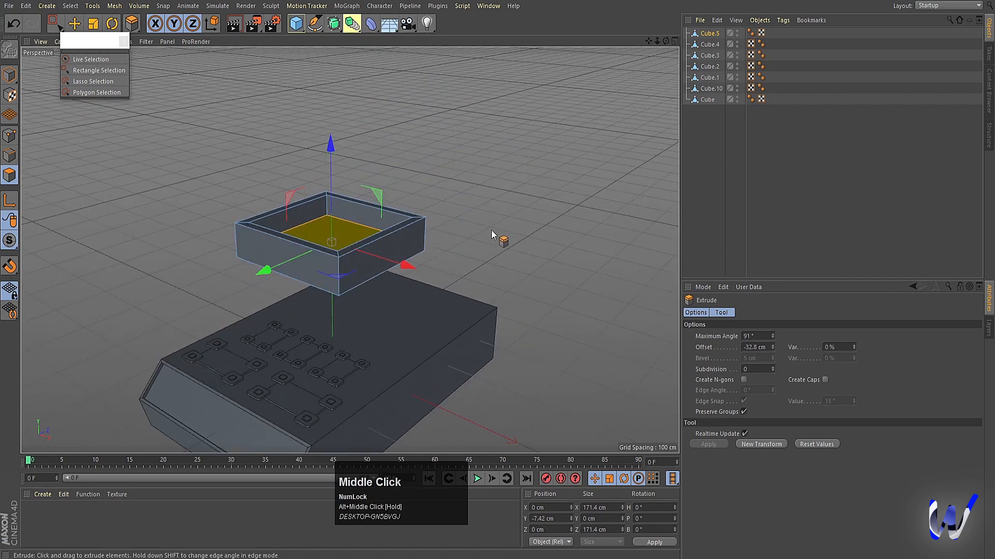
# Inset the recess floor to about 106.8 cm square and extrude it upward 84.9 cm as a central column
pyautogui.press('i')
pyautogui.moveTo(508, 225); pyautogui.dragTo(621, 208)
pyautogui.press('d')
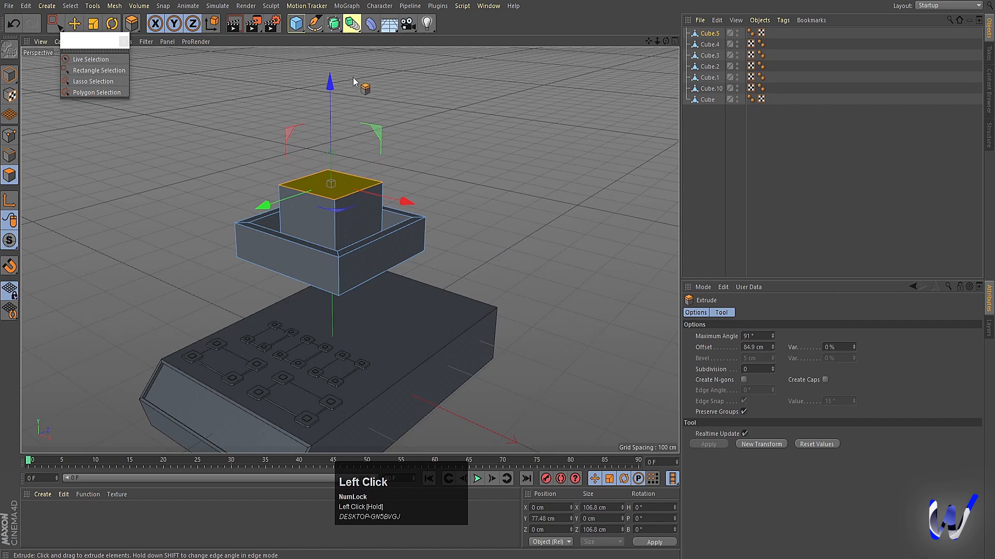
# Extrude the column's upper face again and tilt the new end face toward the back of the body
pyautogui.rightClick(434, 157)
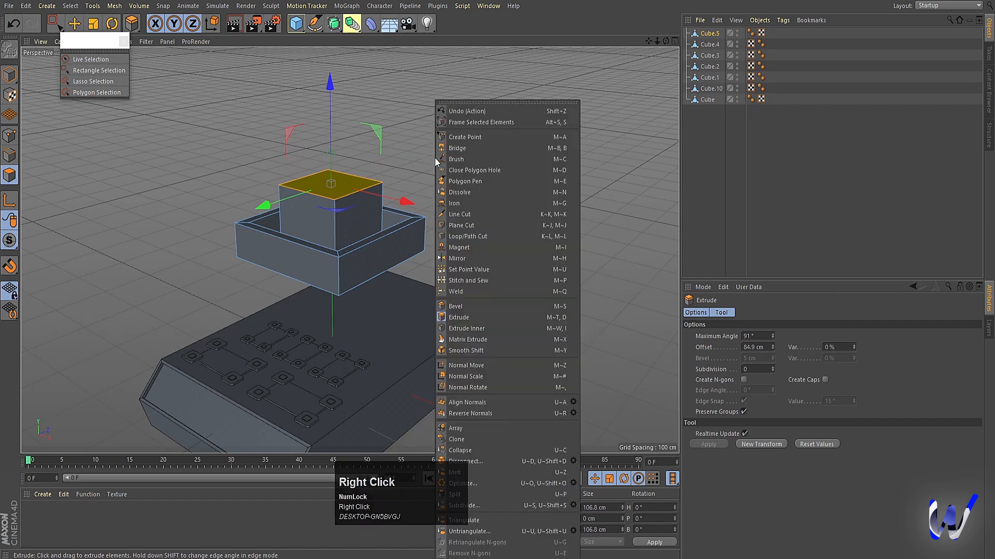
pyautogui.click(464, 312)
pyautogui.moveTo(450, 301); pyautogui.dragTo(419, 266)
pyautogui.press('r')
pyautogui.keyDown('shift'); pyautogui.moveTo(316, 72); pyautogui.dragTo(321, 104); pyautogui.keyUp('shift')
# Shift the column's tilted end face backward in the side view to about Y 169.5 cm, Z 72.4 cm
pyautogui.middleClick(352, 253)
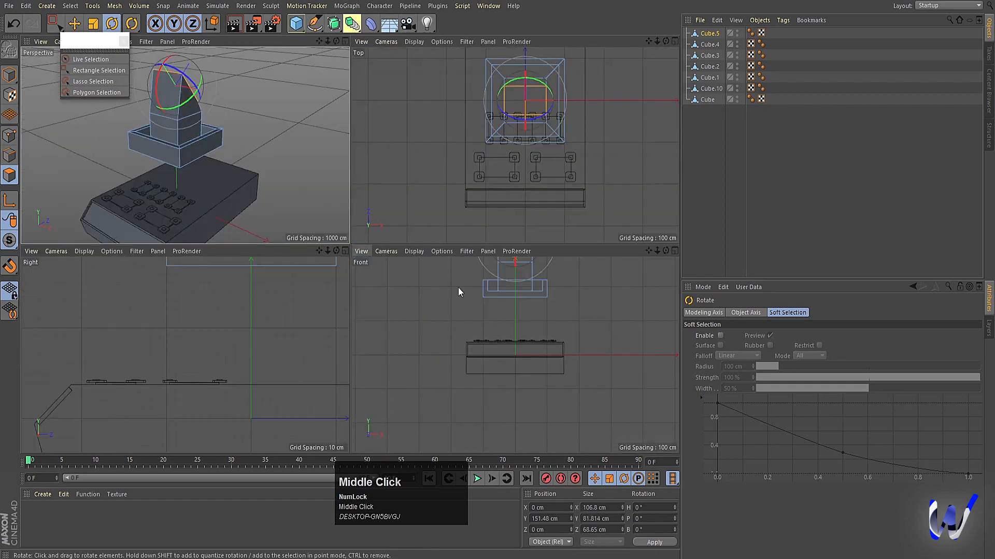
pyautogui.middleClick(222, 337)
pyautogui.scroll(-3, 222, 337)
pyautogui.press('e')
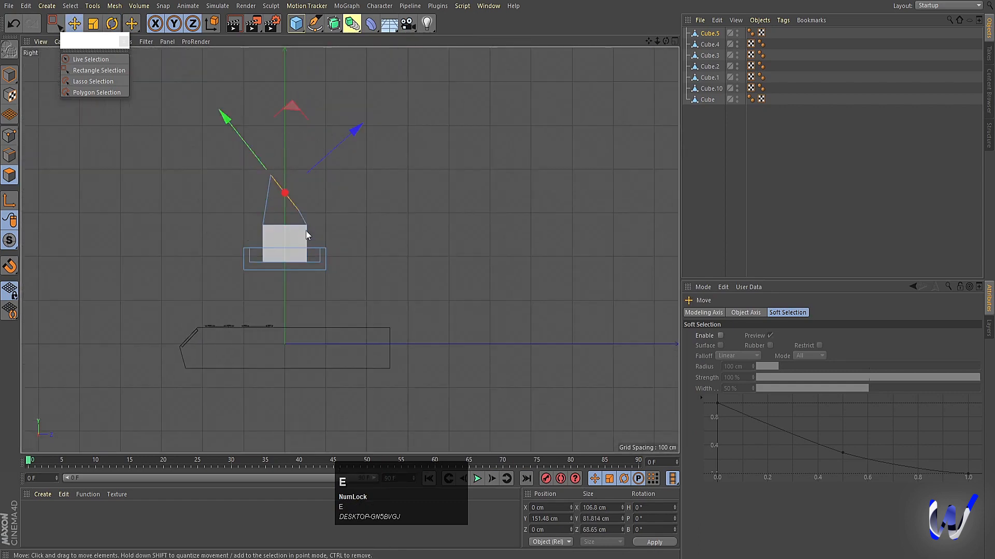
pyautogui.scroll(1, 334, 171)
pyautogui.scroll(2, 333, 168)
pyautogui.moveTo(306, 169); pyautogui.dragTo(364, 138)
pyautogui.moveTo(212, 99); pyautogui.dragTo(234, 128)
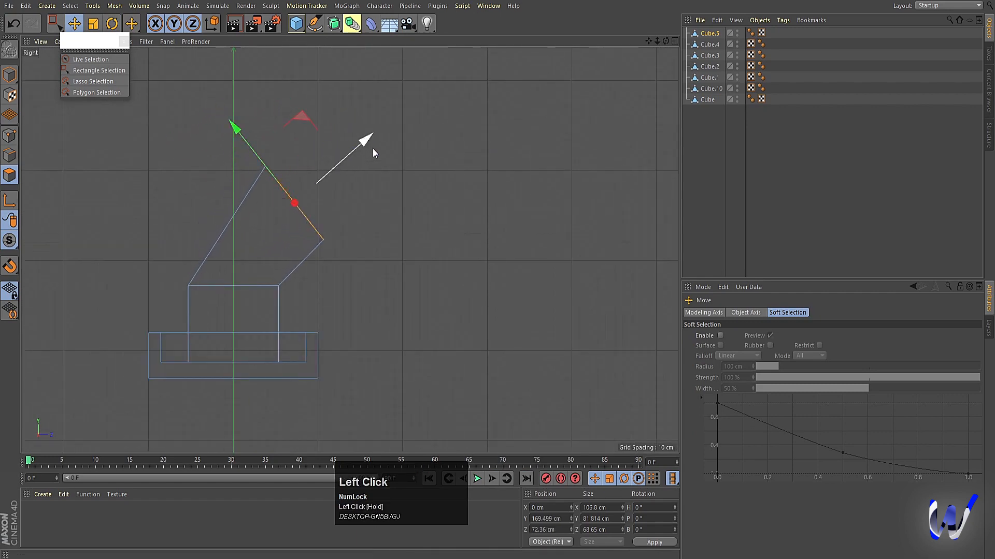
# Extrude the tilted face once more, rotate its end upright, and place it at about Y 169.1 cm, Z 121.4 cm
pyautogui.moveTo(359, 152); pyautogui.dragTo(385, 179)
pyautogui.press('r')
pyautogui.press('e')
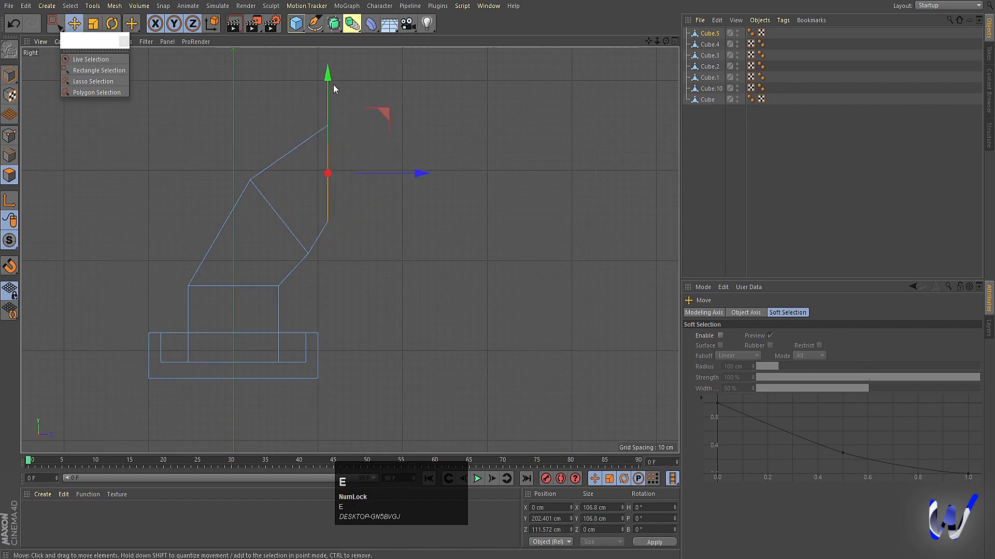
pyautogui.moveTo(332, 76); pyautogui.dragTo(331, 107)
pyautogui.moveTo(420, 206); pyautogui.dragTo(431, 208)
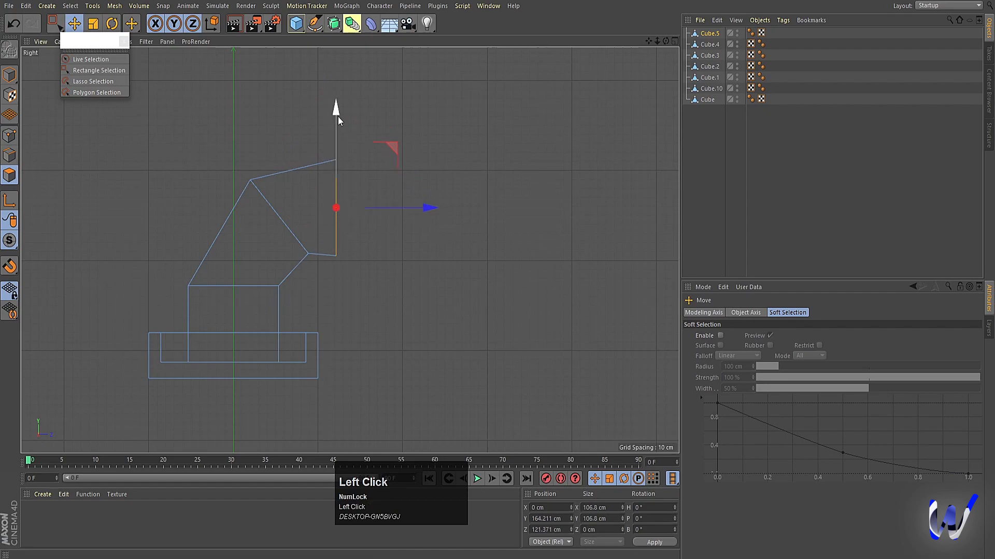
pyautogui.moveTo(338, 116); pyautogui.dragTo(338, 113)
# Select all points of the bent column object and merge overlapping ones with Optimize
pyautogui.middleClick(374, 294)
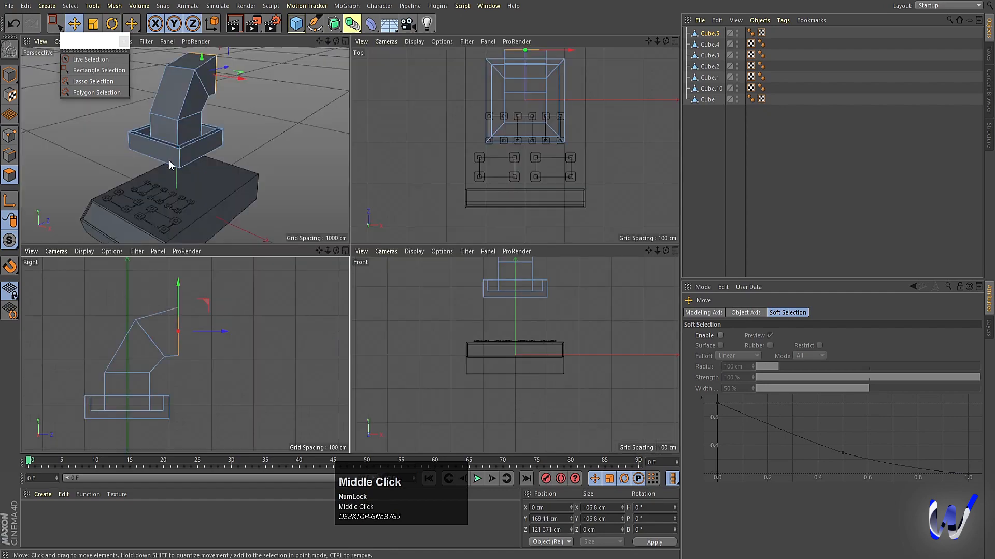
pyautogui.middleClick(169, 161)
pyautogui.keyDown('alt'); pyautogui.moveTo(487, 228); pyautogui.dragTo(265, 236); pyautogui.keyUp('alt')
pyautogui.moveTo(413, 98); pyautogui.dragTo(406, 97)
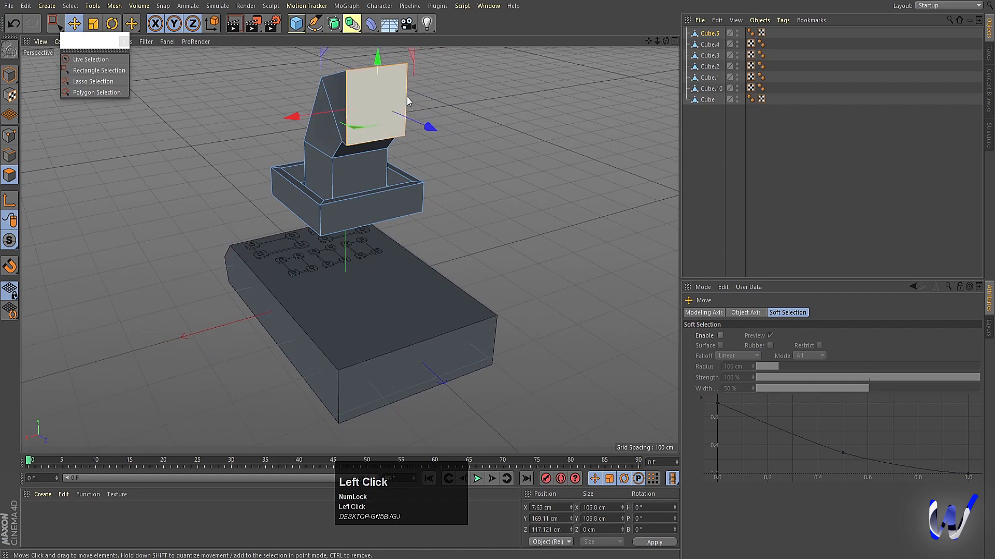
pyautogui.hotkey('ctrl', 'z')
pyautogui.click(9, 136)
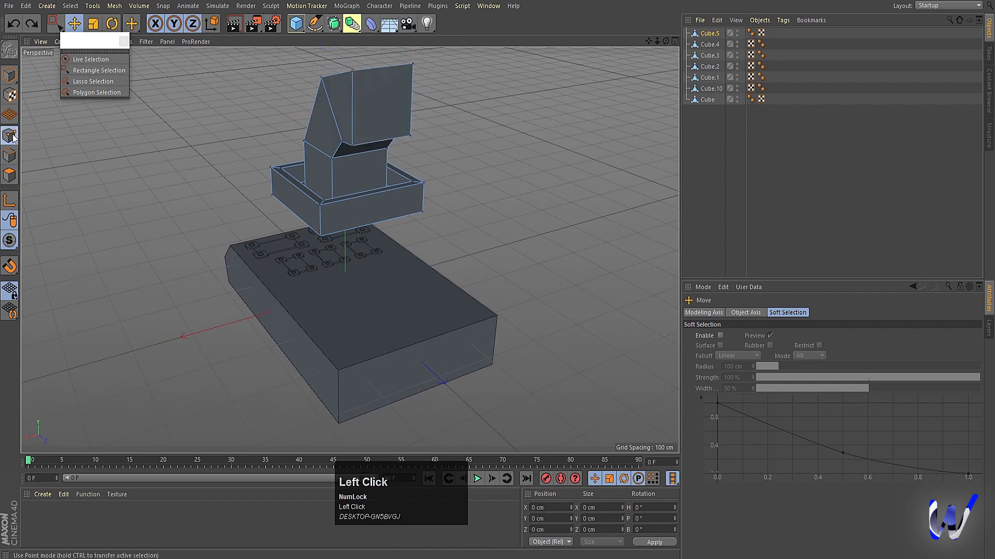
pyautogui.hotkey('ctrl', 'a')
pyautogui.rightClick(119, 171)
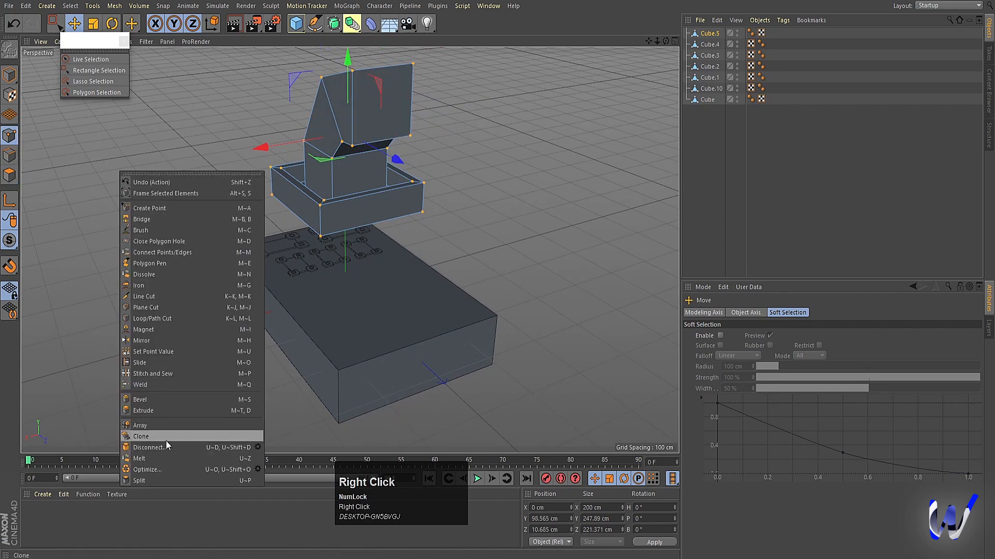
pyautogui.click(160, 471)
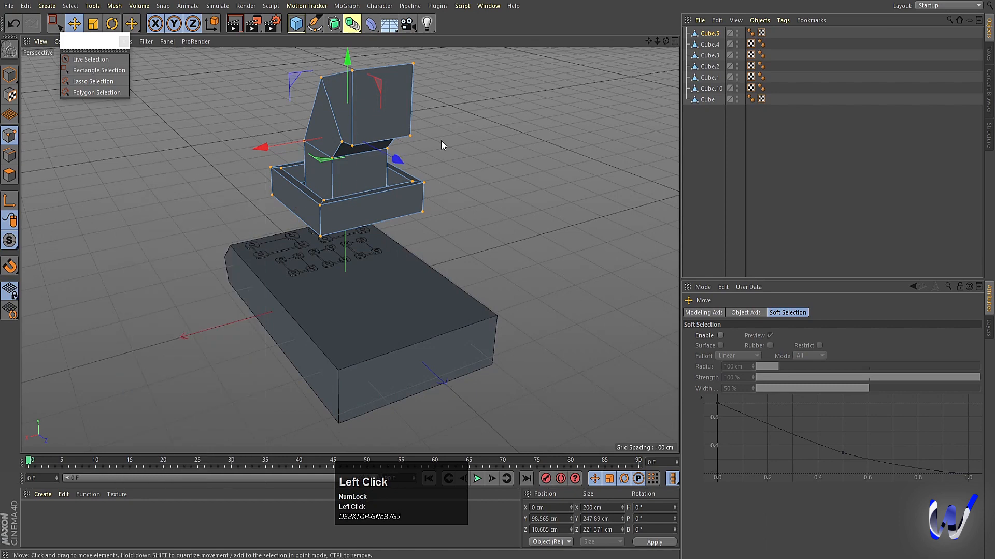
# Inset the column's upright end face to about 78.8 cm square with Extrude Inner and extrude it 50 cm inward
pyautogui.click(9, 175)
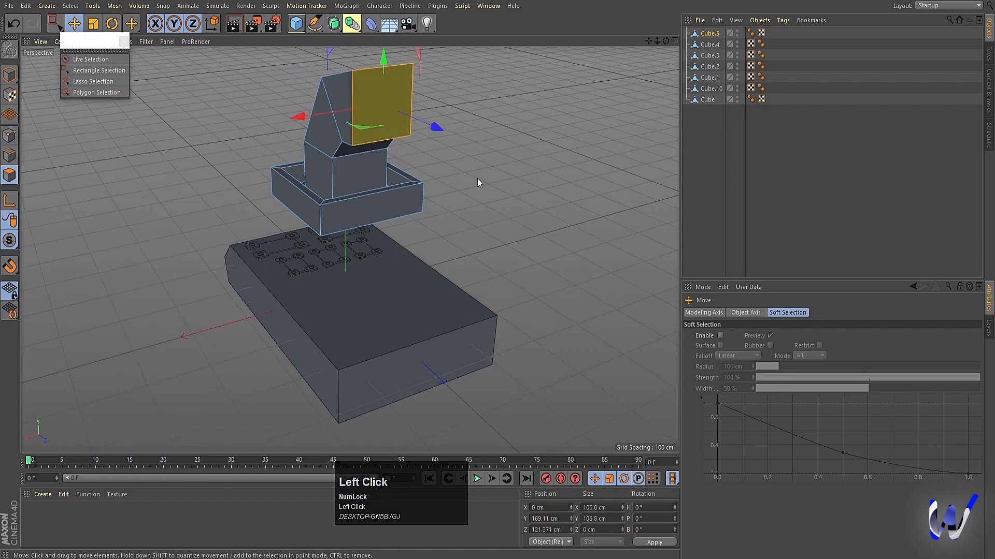
pyautogui.rightClick(509, 160)
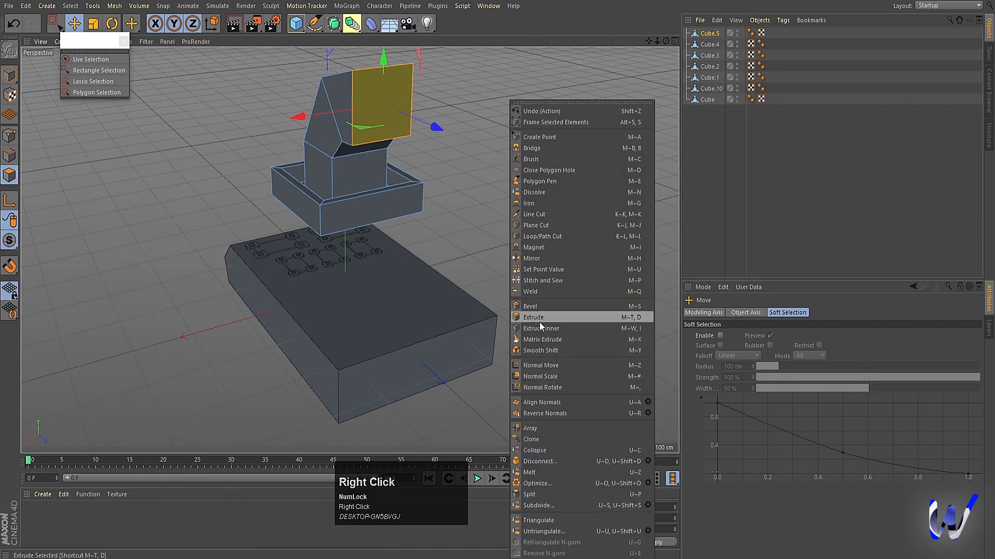
pyautogui.click(540, 329)
pyautogui.moveTo(580, 219); pyautogui.dragTo(515, 227)
pyautogui.press('d')
pyautogui.keyDown('alt'); pyautogui.moveTo(397, 261); pyautogui.dragTo(111, 160); pyautogui.keyUp('alt')
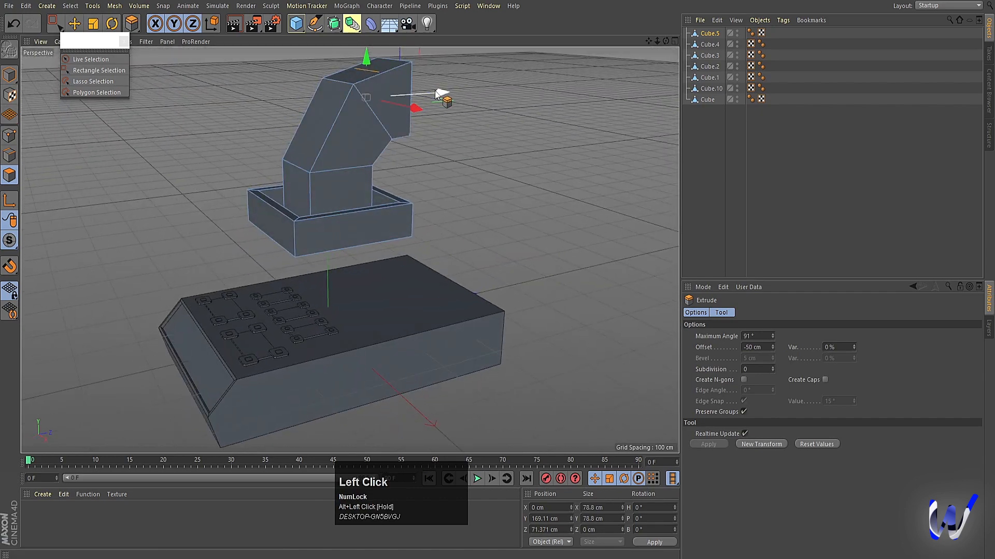
# Return to editing whole objects and add a Bevel deformer as a child of the bent column object
pyautogui.click(9, 74)
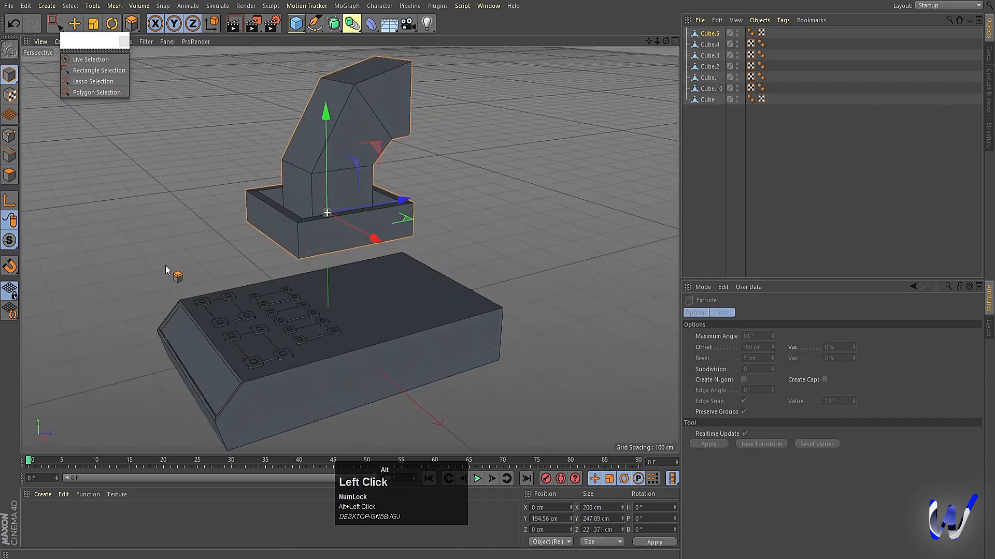
pyautogui.keyDown('alt'); pyautogui.moveTo(166, 266); pyautogui.dragTo(204, 266); pyautogui.keyUp('alt')
pyautogui.click(714, 237)
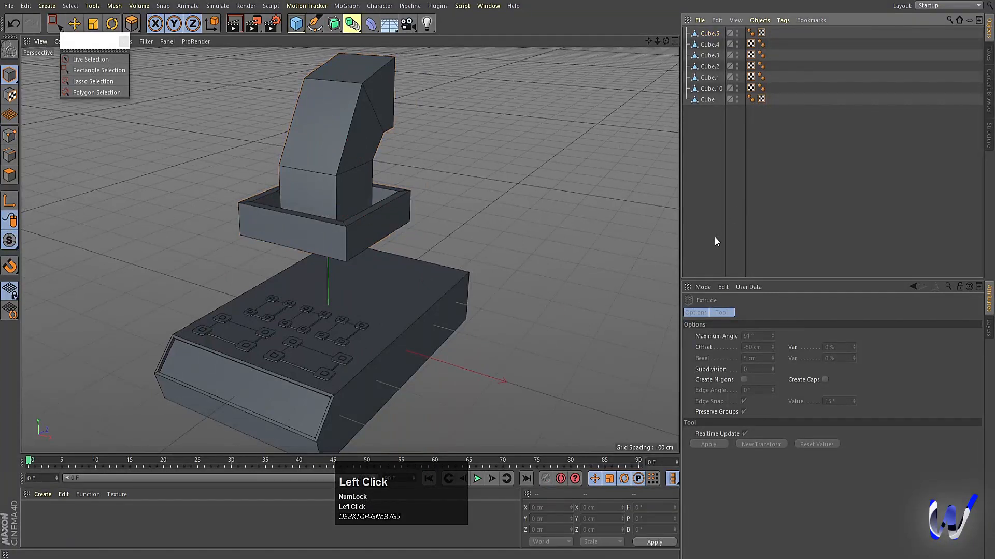
pyautogui.click(372, 25)
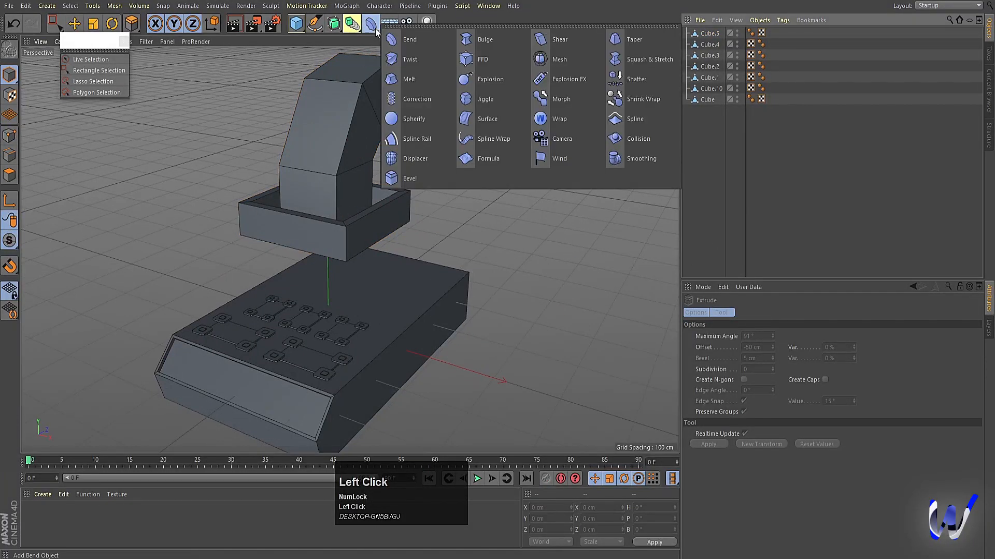
pyautogui.click(424, 178)
pyautogui.moveTo(707, 34); pyautogui.dragTo(711, 44)
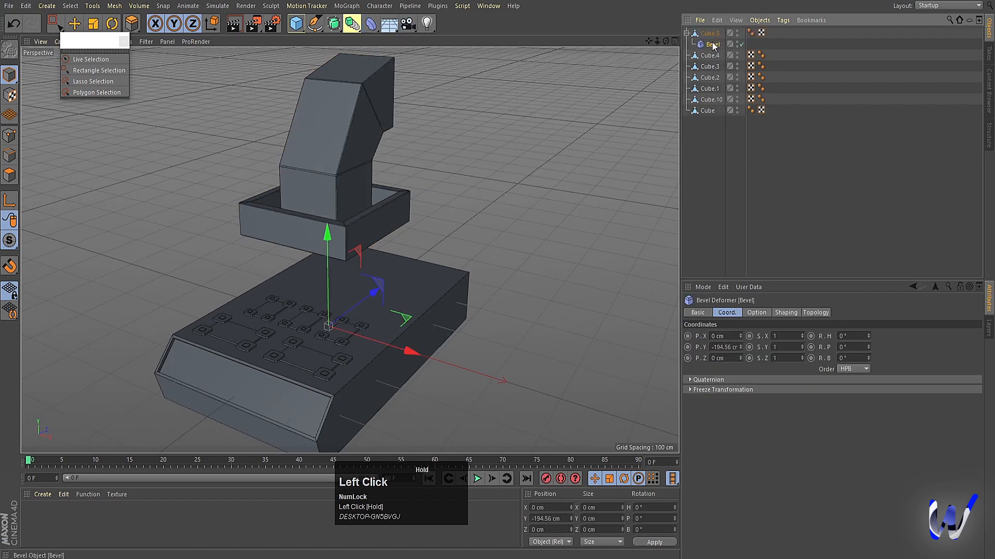
pyautogui.click(711, 35)
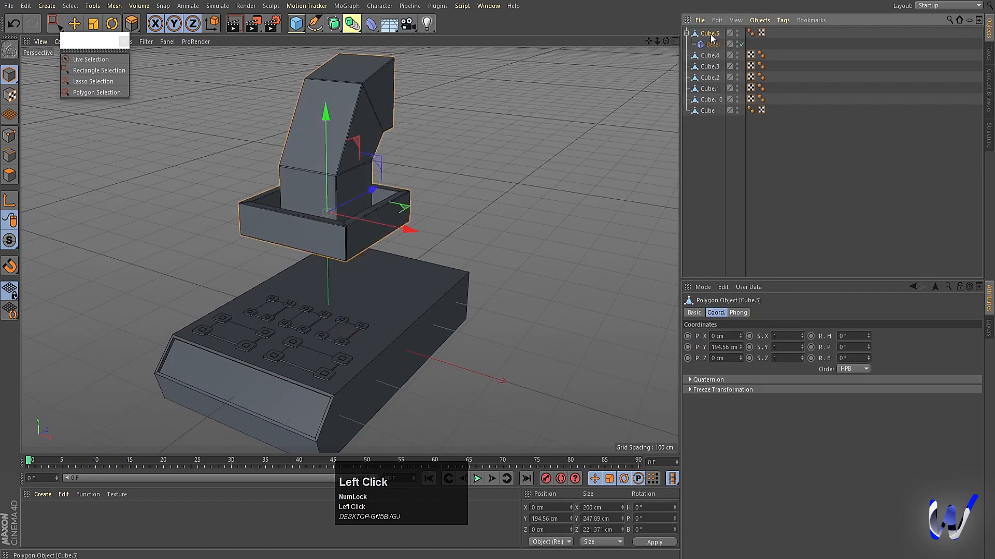
pyautogui.click(738, 312)
pyautogui.click(715, 312)
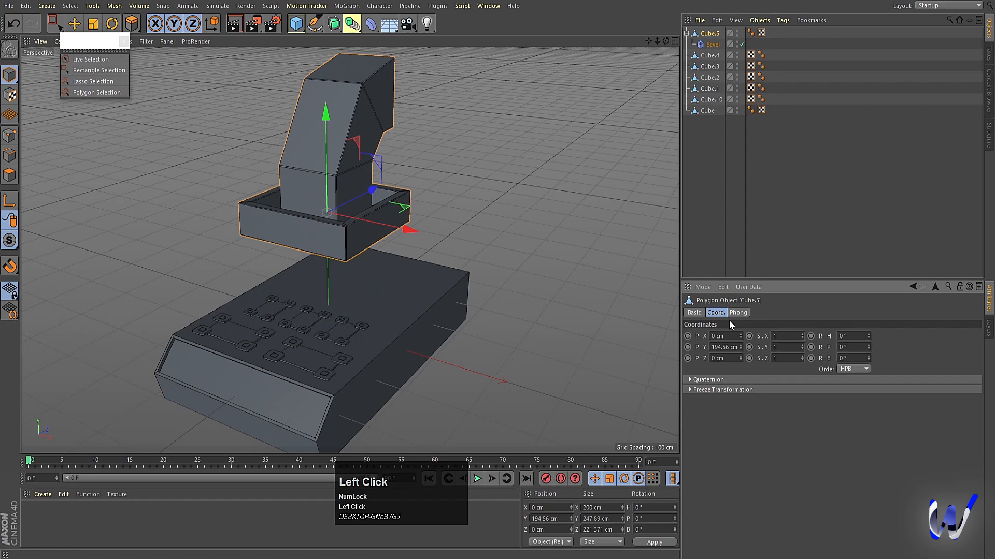
# Set the column's Bevel deformer to a 3 cm offset and subdivision 2, checking the edges with a viewport render
pyautogui.click(712, 45)
pyautogui.click(756, 313)
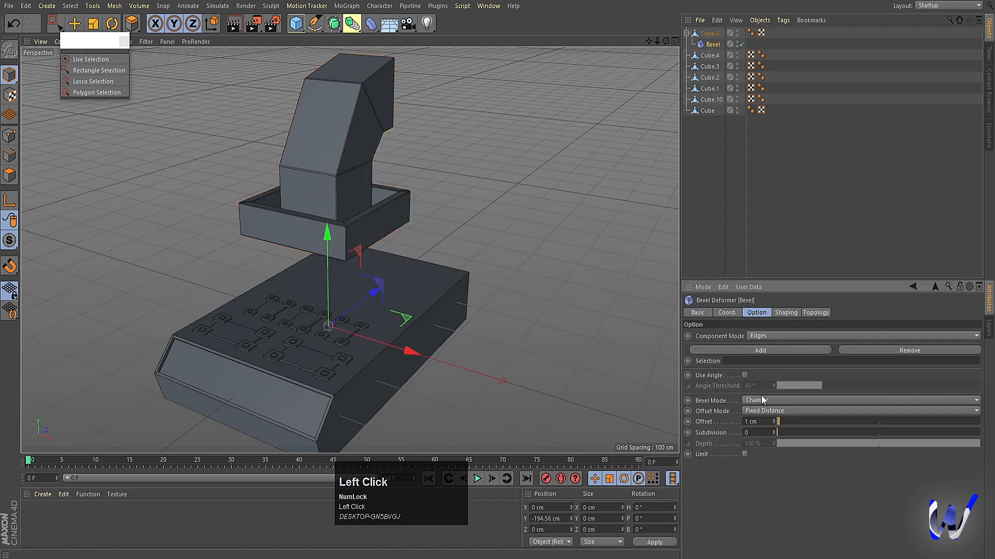
pyautogui.click(787, 312)
pyautogui.click(751, 312)
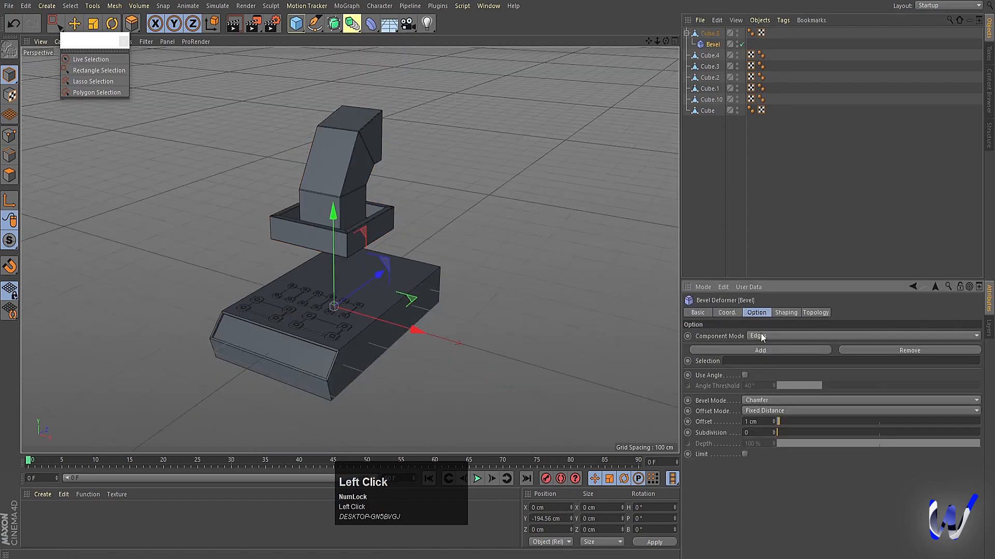
pyautogui.click(773, 420)
pyautogui.click(772, 419)
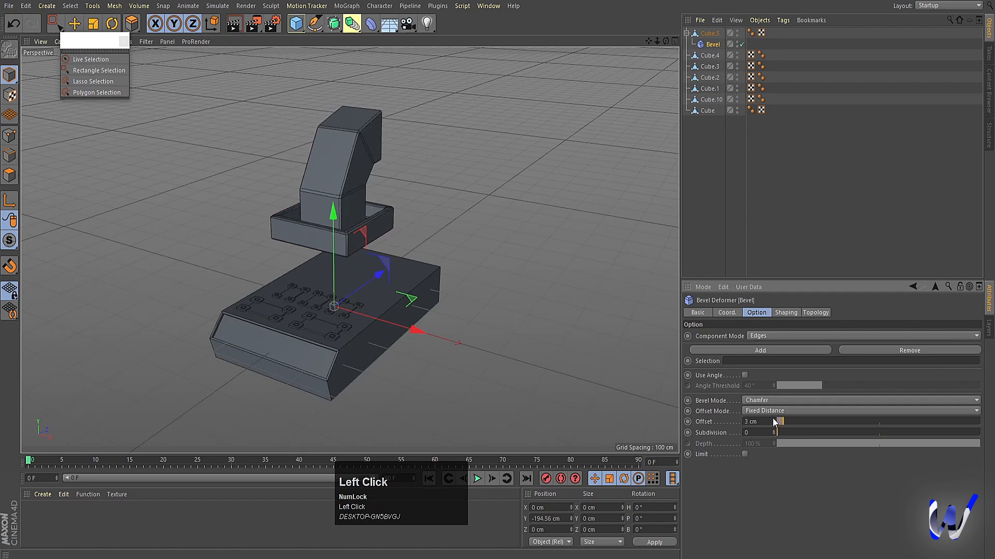
pyautogui.hotkey('ctrl', 'r')
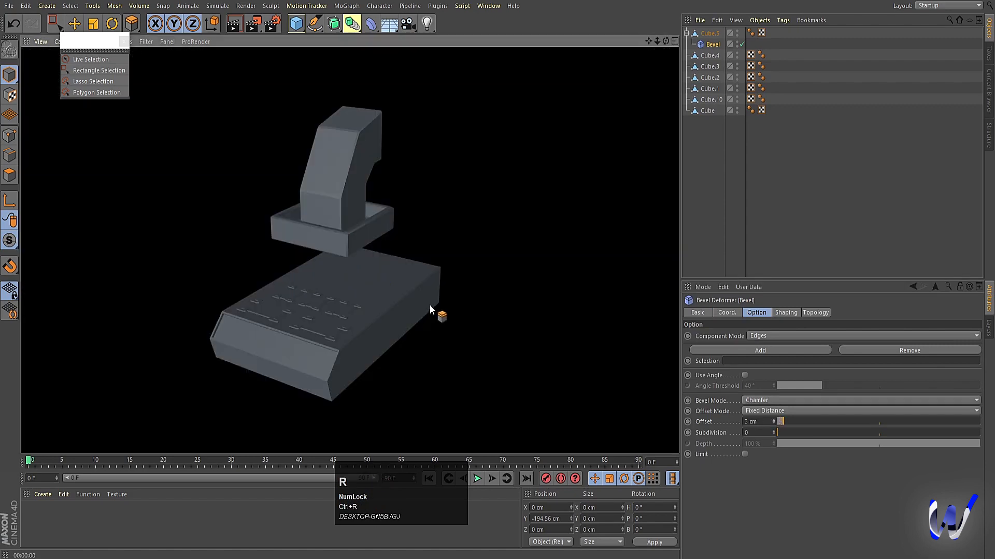
pyautogui.click(713, 33)
pyautogui.click(713, 44)
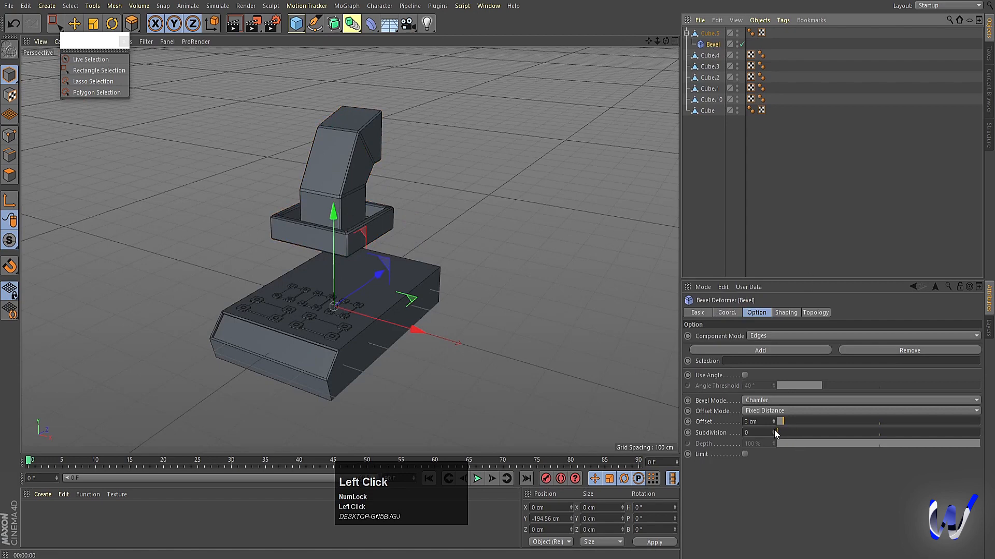
pyautogui.click(774, 430)
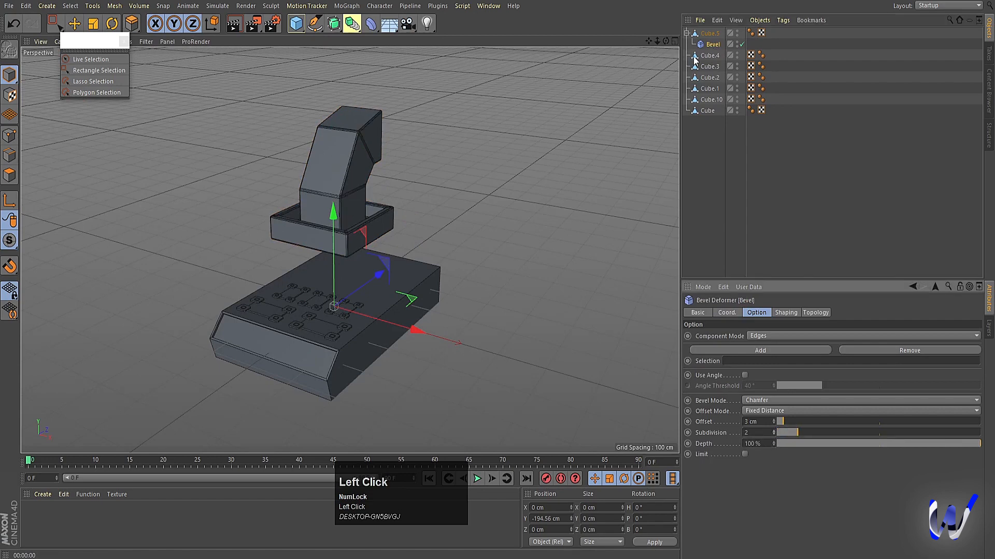
# Merge the column and its Bevel deformer into one mesh with Connect Objects + Delete
pyautogui.click(705, 34)
pyautogui.keyDown('shift'); pyautogui.click(708, 45); pyautogui.keyUp('shift')
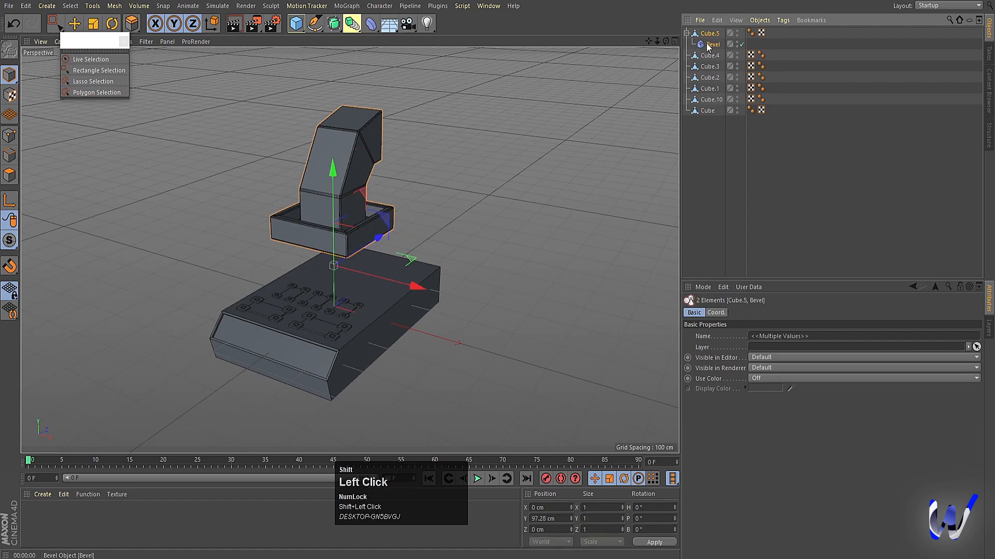
pyautogui.rightClick(708, 46)
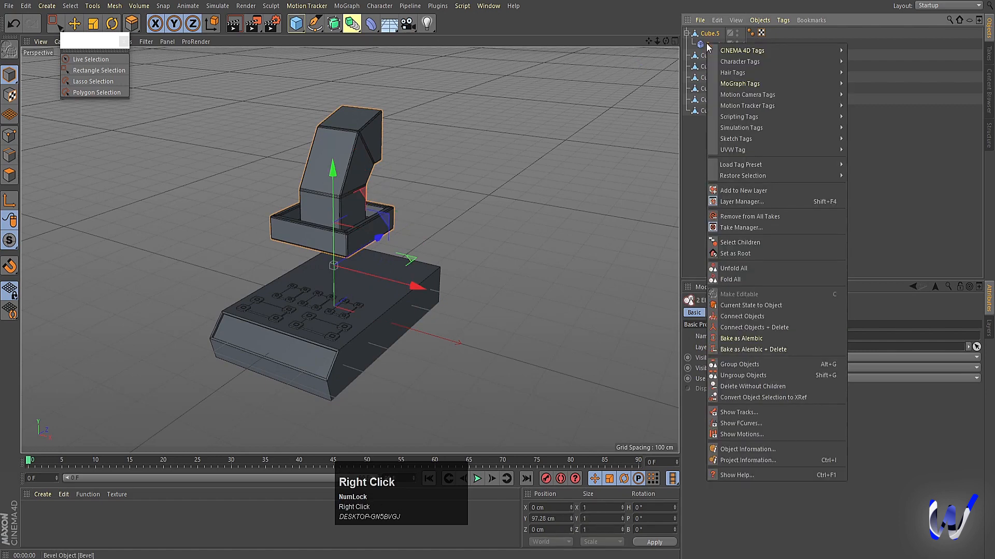
pyautogui.click(767, 331)
# Scale the column to about 67.6 × 83.5 × 74.8 cm and move it to the body's slanted front at about Y 45.4 cm, Z -244.2 cm
pyautogui.press('t')
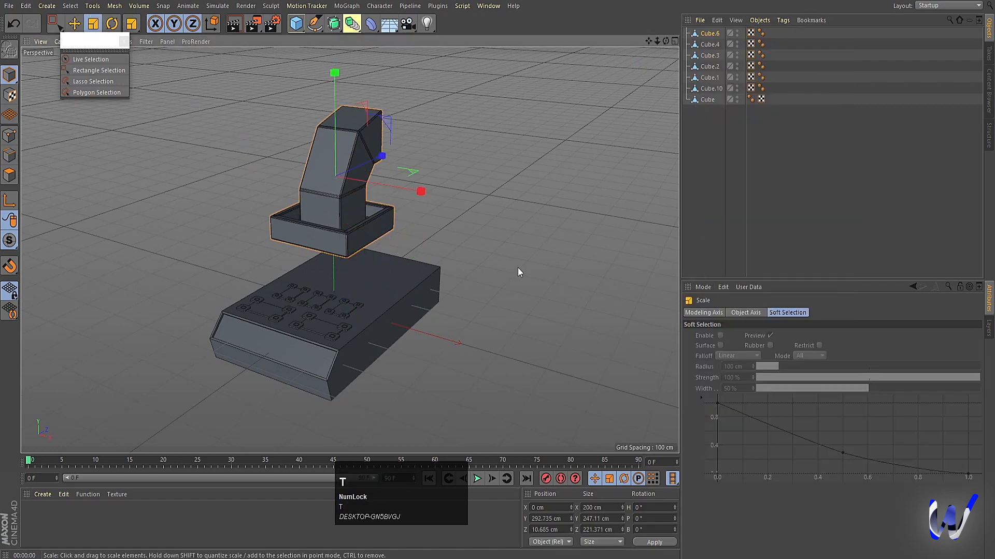
pyautogui.moveTo(518, 268); pyautogui.dragTo(172, 260)
pyautogui.middleClick(351, 298)
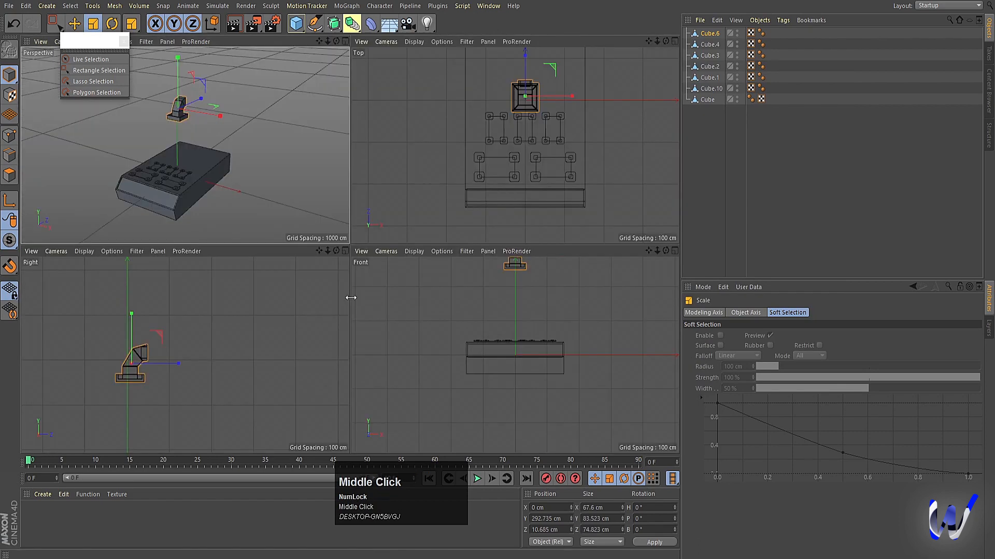
pyautogui.middleClick(213, 337)
pyautogui.scroll(-3, 227, 340)
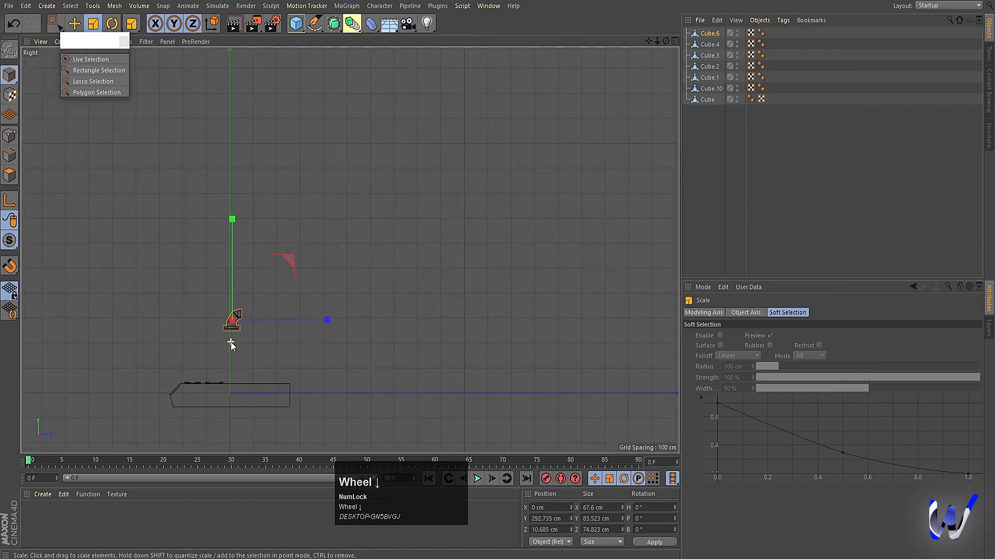
pyautogui.scroll(-2, 231, 342)
pyautogui.press('e')
pyautogui.moveTo(317, 224); pyautogui.dragTo(215, 334)
pyautogui.scroll(-5, 243, 344)
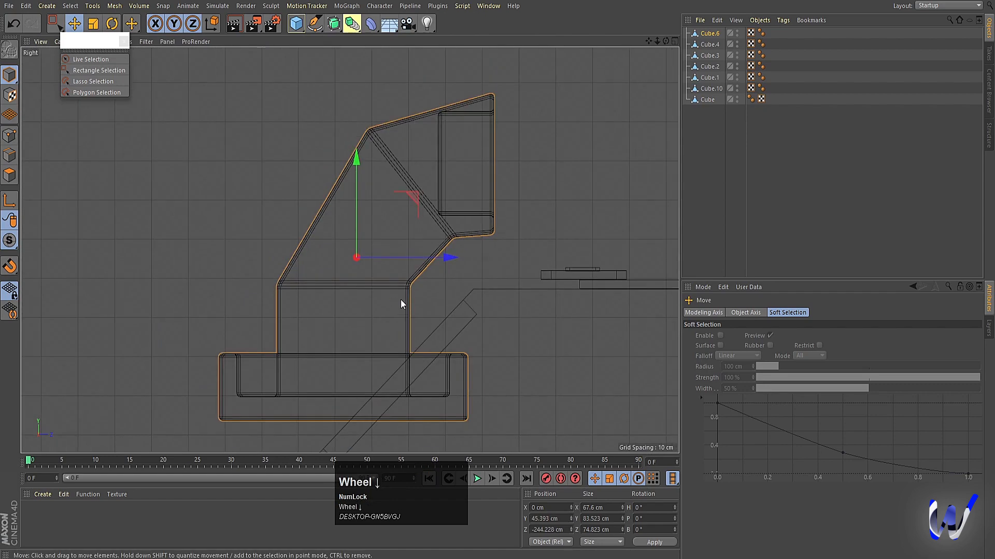
# Rotate the column to a pitch of about 46.7° and scale it down to about 39.7 × 49 × 43.9 cm
pyautogui.press('r')
pyautogui.moveTo(405, 229); pyautogui.dragTo(368, 217)
pyautogui.press('t')
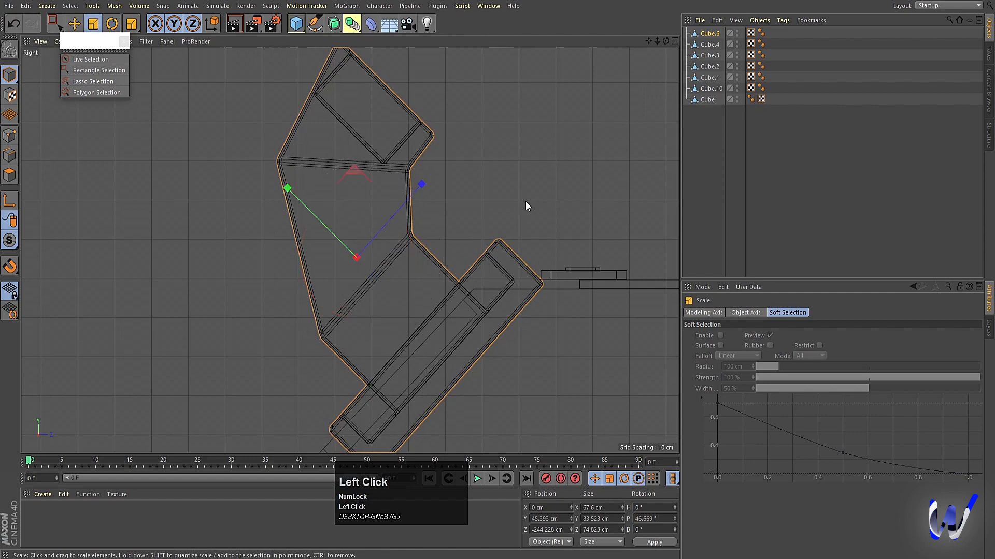
pyautogui.moveTo(526, 202); pyautogui.dragTo(384, 234)
# Seat the column on the slanted front at about Y 29.9 cm, Z -247.6 cm, and adjust its pitch to about 45.6°
pyautogui.press('e')
pyautogui.keyDown('alt'); pyautogui.moveTo(411, 292); pyautogui.dragTo(434, 280, button='middle'); pyautogui.keyUp('alt')
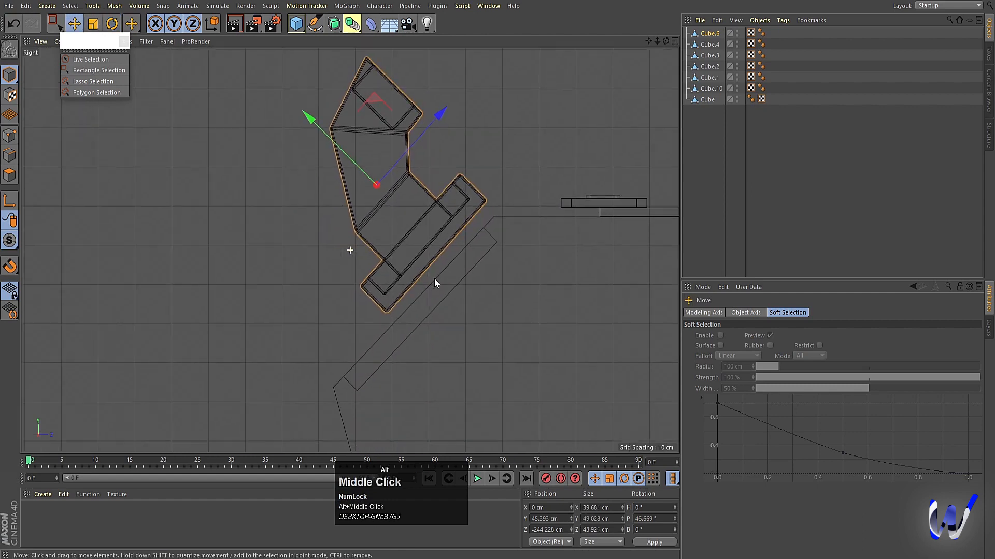
pyautogui.moveTo(382, 106); pyautogui.dragTo(417, 186)
pyautogui.press('r')
pyautogui.press('e')
# Place the column and a copy at opposite ends of the slanted front, the copy at about X -121.3 cm, and render a preview
pyautogui.middleClick(446, 402)
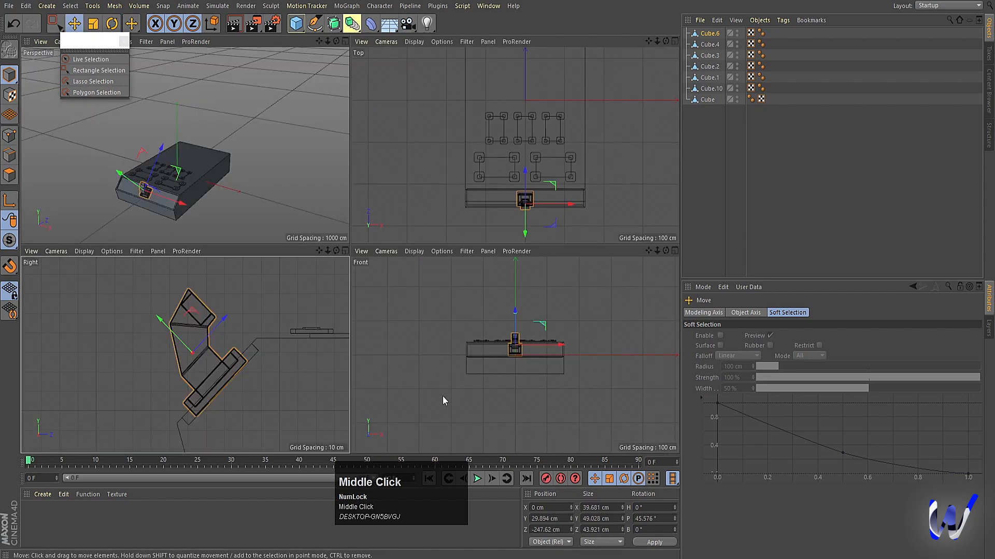
pyautogui.middleClick(383, 353)
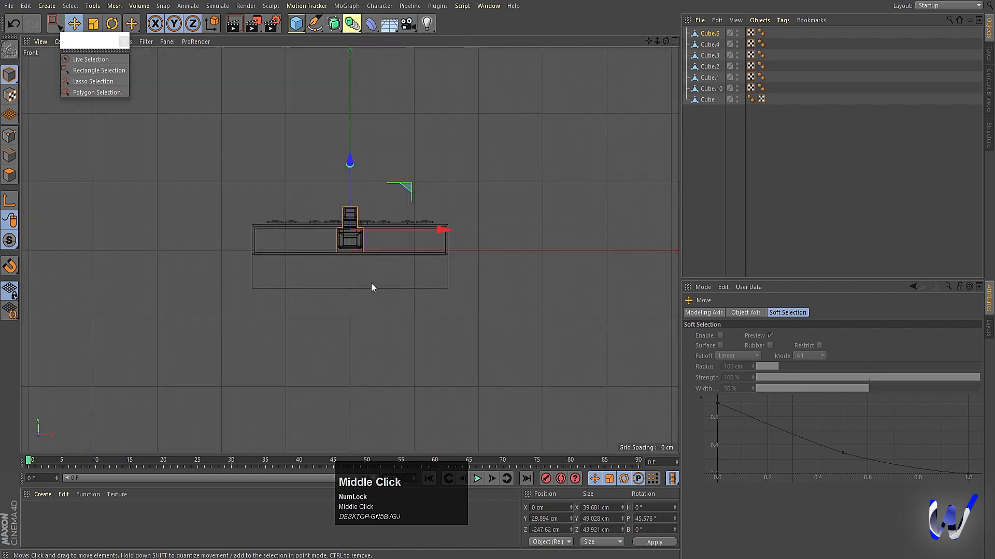
pyautogui.scroll(5, 411, 257)
pyautogui.moveTo(362, 213); pyautogui.dragTo(200, 235)
pyautogui.middleClick(245, 268)
pyautogui.middleClick(141, 150)
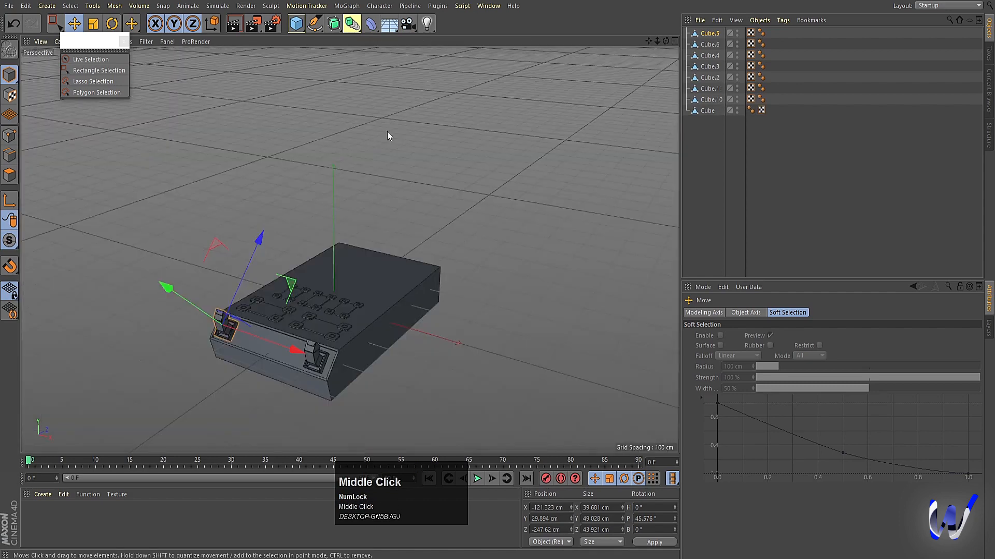
pyautogui.keyDown('alt'); pyautogui.moveTo(387, 132); pyautogui.dragTo(387, 277); pyautogui.keyUp('alt')
pyautogui.hotkey('ctrl', 'r')
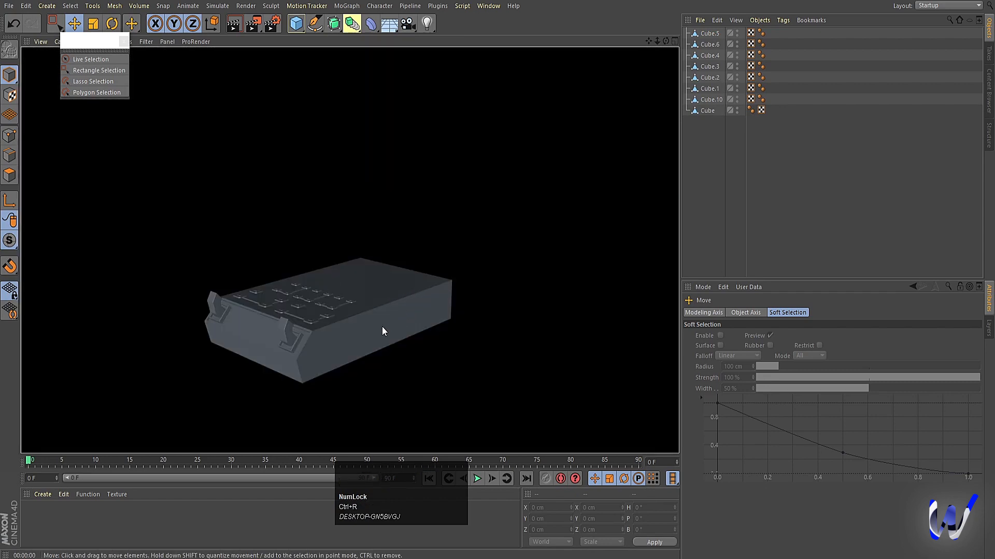
# Add a Bevel deformer to the main body with a 2 cm offset and subdivision 2, and render a preview
pyautogui.click(362, 330)
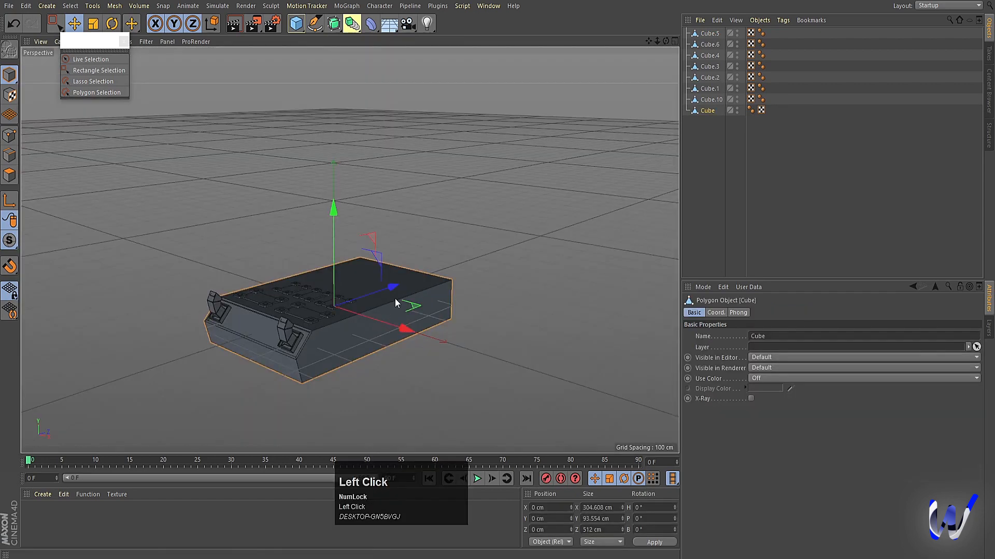
pyautogui.click(372, 29)
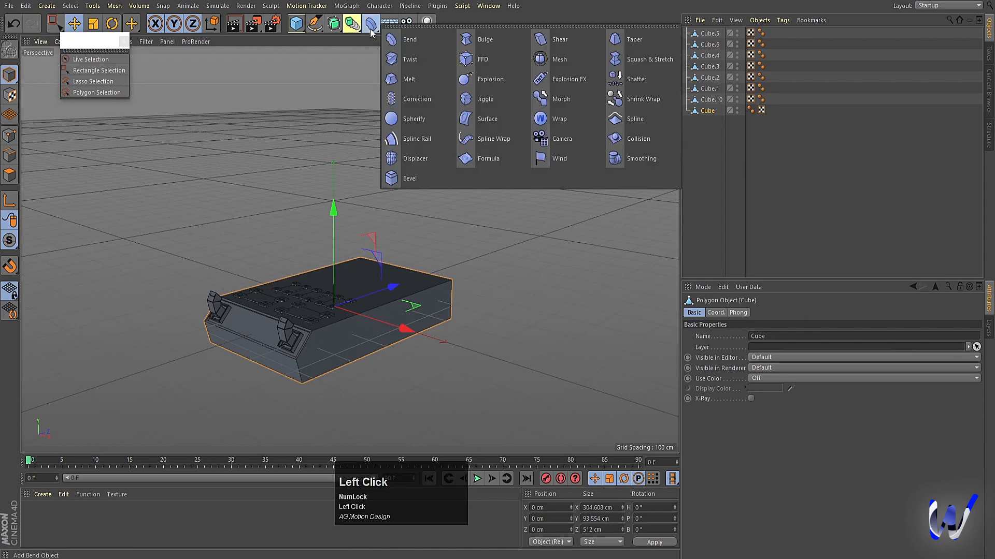
pyautogui.click(424, 174)
pyautogui.moveTo(709, 123); pyautogui.dragTo(709, 123)
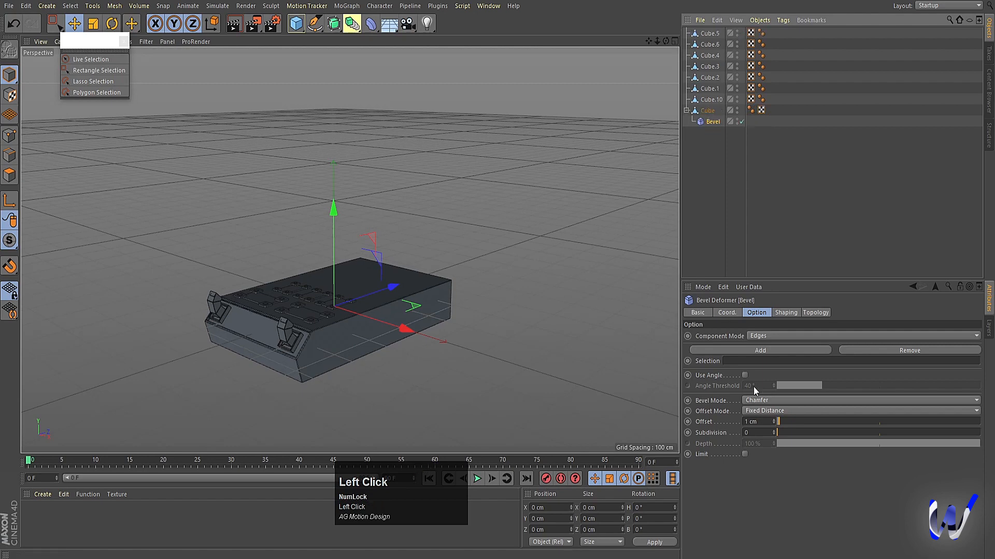
pyautogui.click(774, 421)
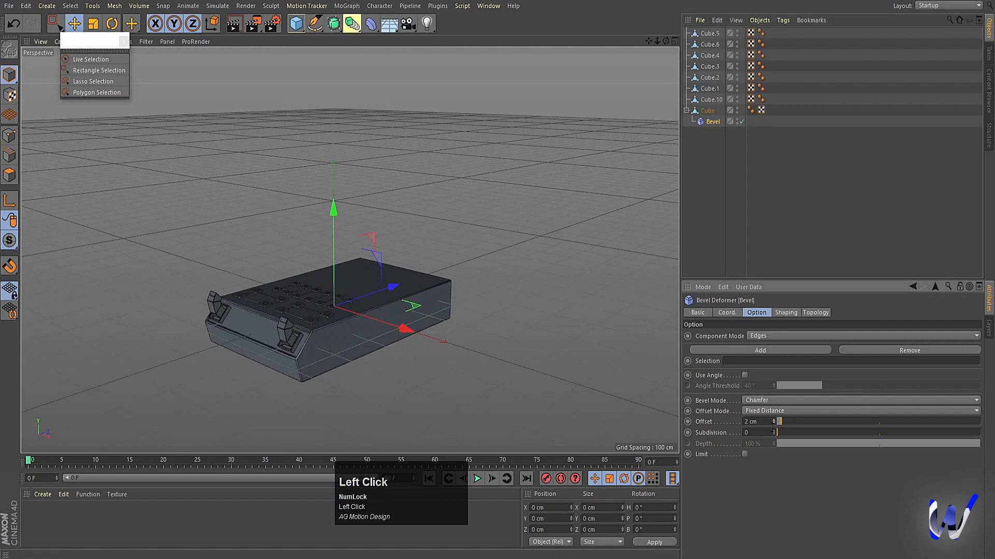
pyautogui.click(773, 431)
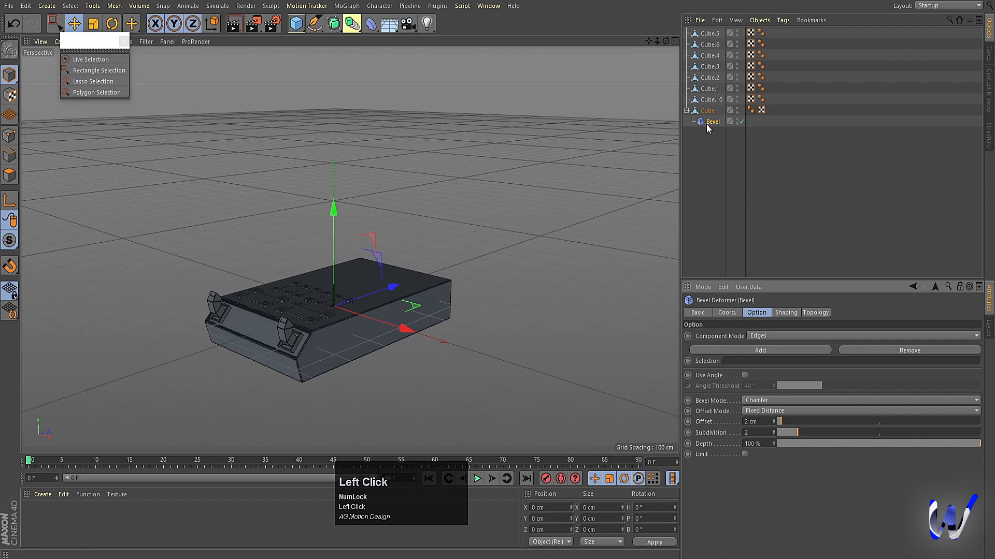
pyautogui.hotkey('ctrl', 'r')
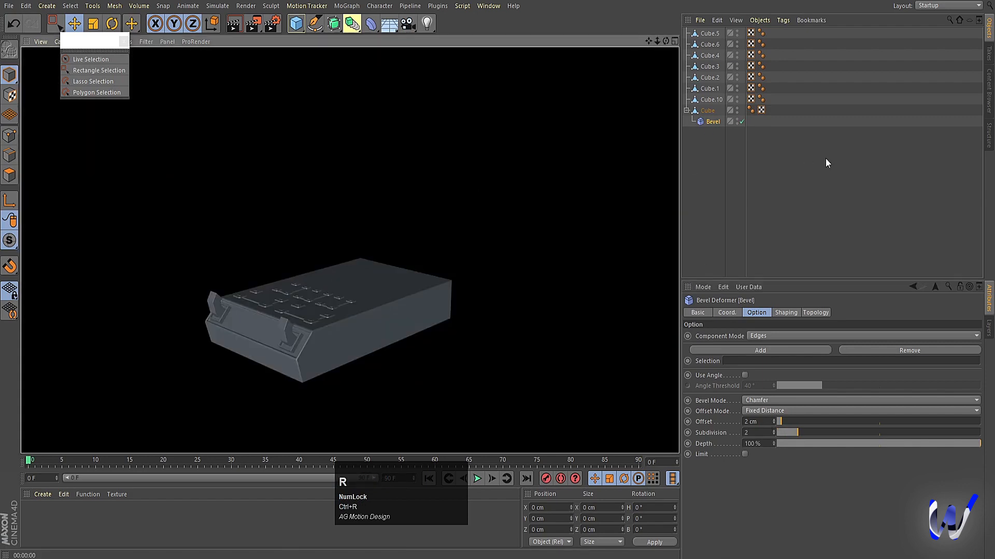
# Merge the main body and its Bevel deformer into one mesh with Connect Objects + Delete
pyautogui.click(753, 122)
pyautogui.click(705, 111)
pyautogui.keyDown('shift'); pyautogui.click(712, 120); pyautogui.keyUp('shift')
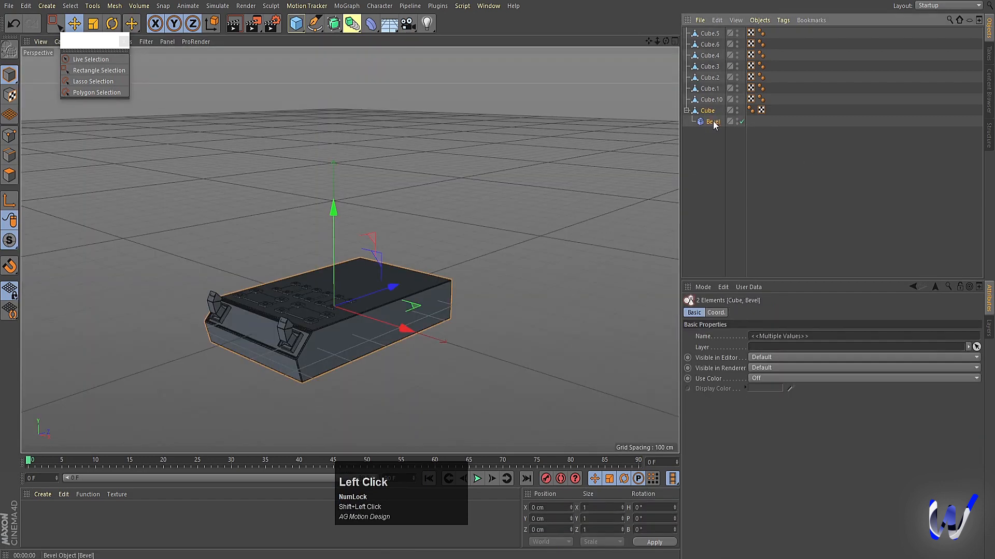
pyautogui.rightClick(713, 121)
pyautogui.click(779, 406)
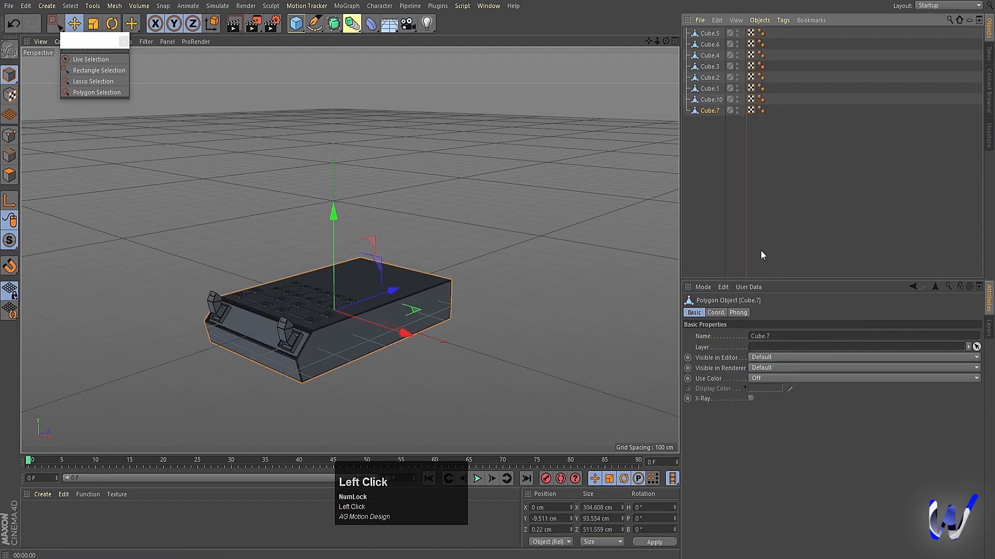
# Add a cube at the centre of the body and stretch its height to about 474.7 cm
pyautogui.click(426, 326)
pyautogui.keyDown('alt'); pyautogui.scroll(3, 301, 364); pyautogui.keyUp('alt')
pyautogui.scroll(2, 302, 364)
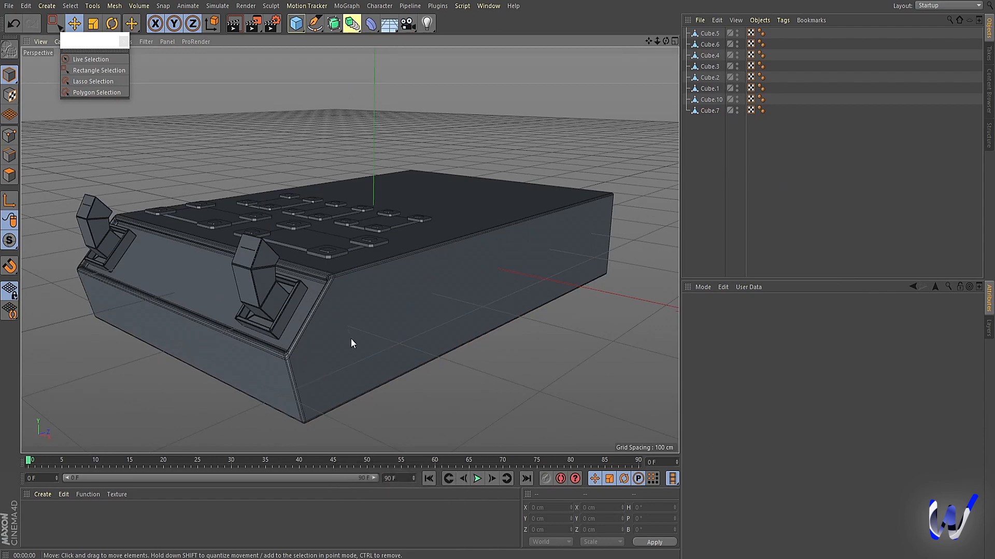
pyautogui.keyDown('alt'); pyautogui.moveTo(188, 324); pyautogui.dragTo(250, 332); pyautogui.keyUp('alt')
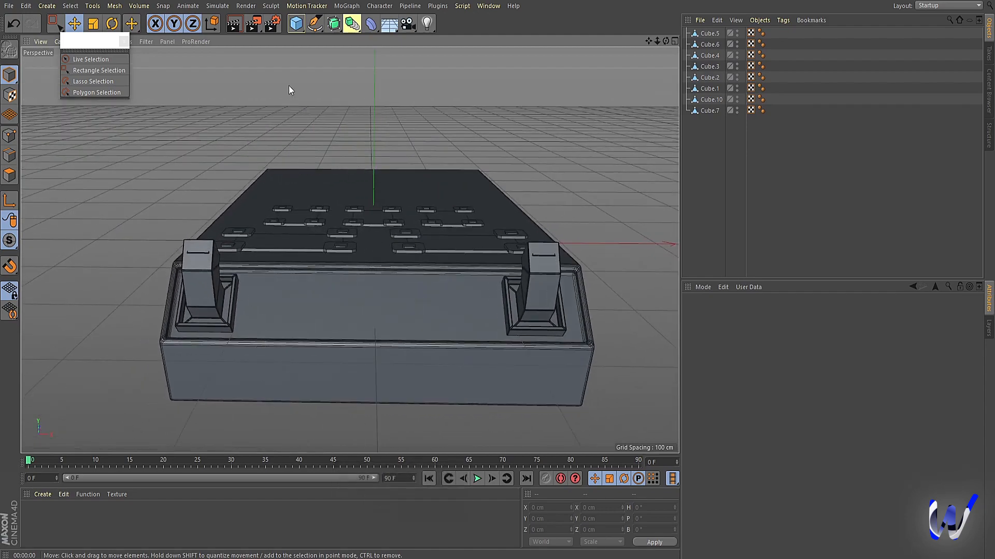
pyautogui.click(295, 23)
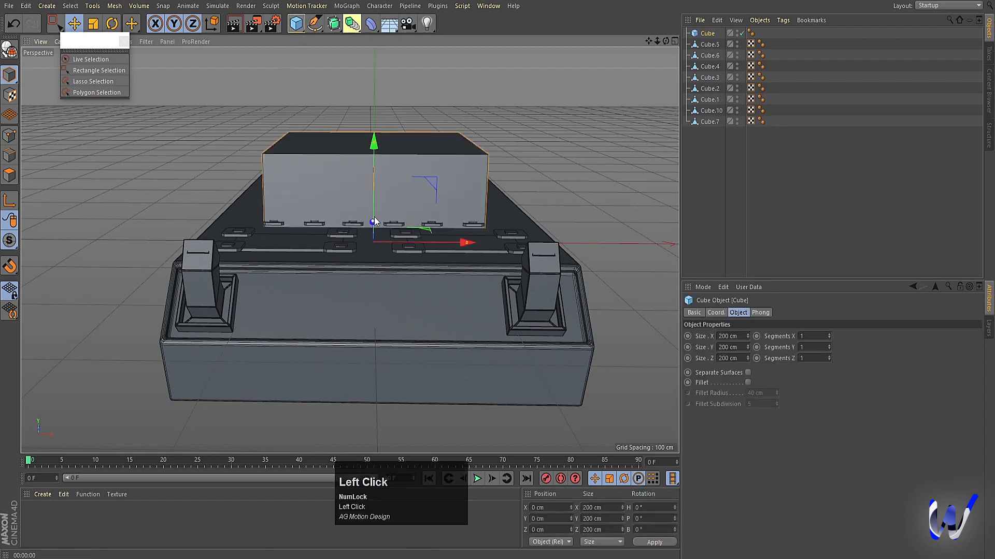
pyautogui.scroll(-5, 388, 272)
pyautogui.moveTo(381, 216); pyautogui.dragTo(384, 154)
# Raise the tall cube clear above the main body, to about Y 362.6 cm
pyautogui.middleClick(397, 274)
pyautogui.middleClick(398, 275)
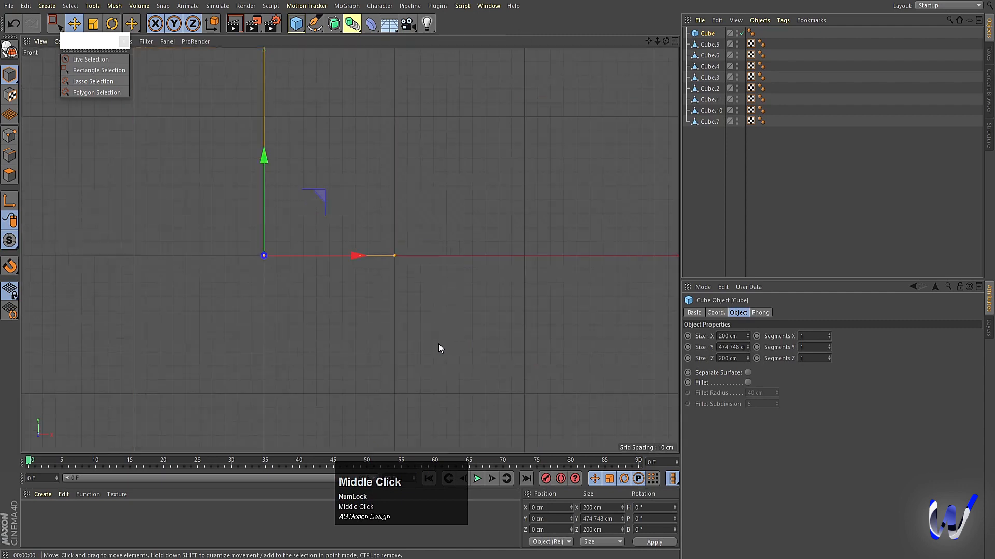
pyautogui.scroll(-5, 388, 325)
pyautogui.moveTo(328, 230); pyautogui.dragTo(339, 52)
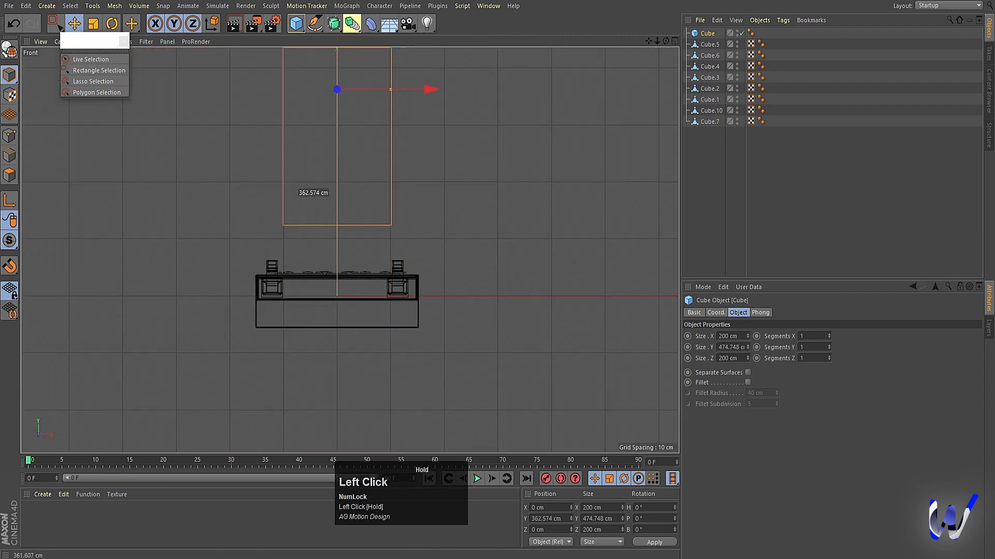
pyautogui.middleClick(336, 306)
pyautogui.middleClick(216, 175)
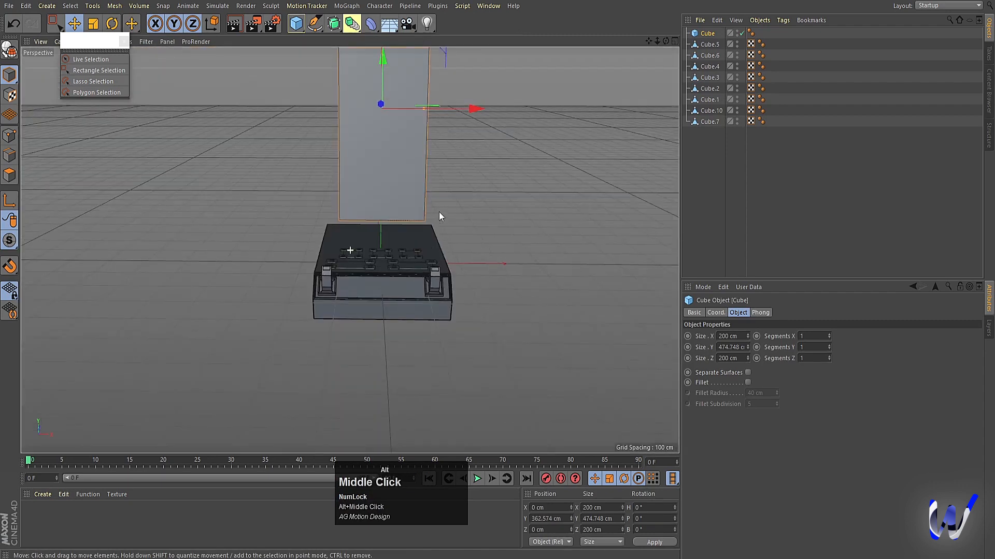
pyautogui.keyDown('alt'); pyautogui.moveTo(440, 213); pyautogui.dragTo(427, 334); pyautogui.keyUp('alt')
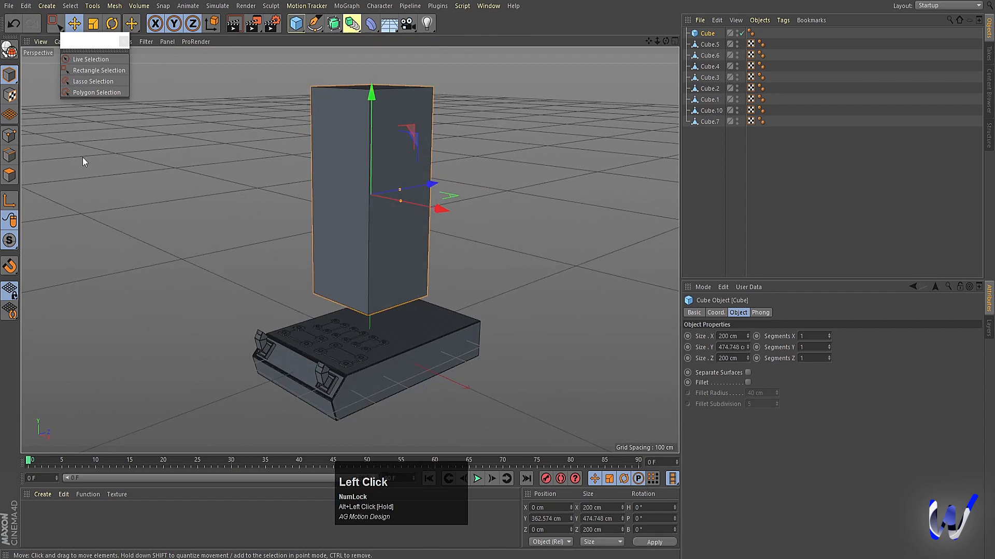
# Make the tall cube editable and loop-cut it horizontally at 50% of its height
pyautogui.press('c')
pyautogui.click(6, 175)
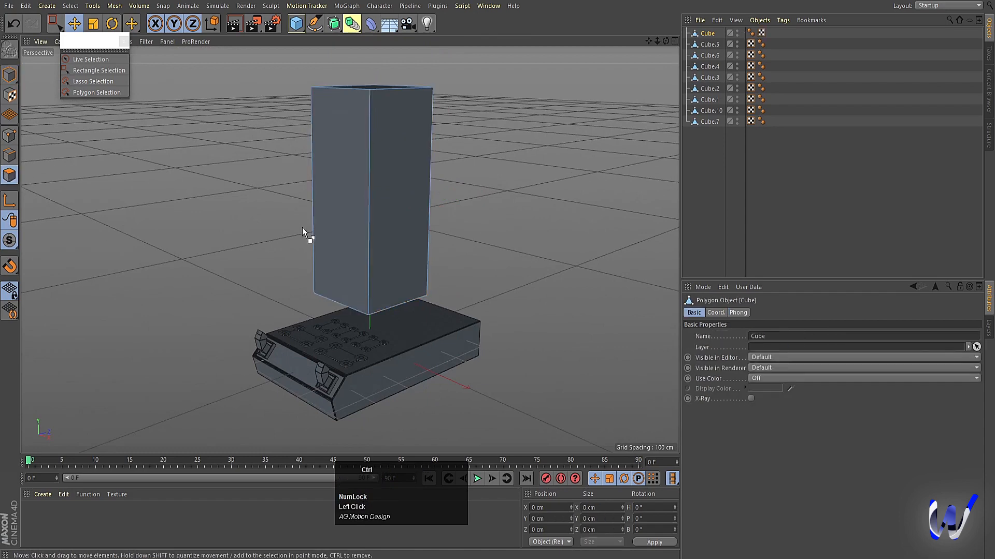
pyautogui.hotkey('ctrl', 'a')
pyautogui.rightClick(235, 163)
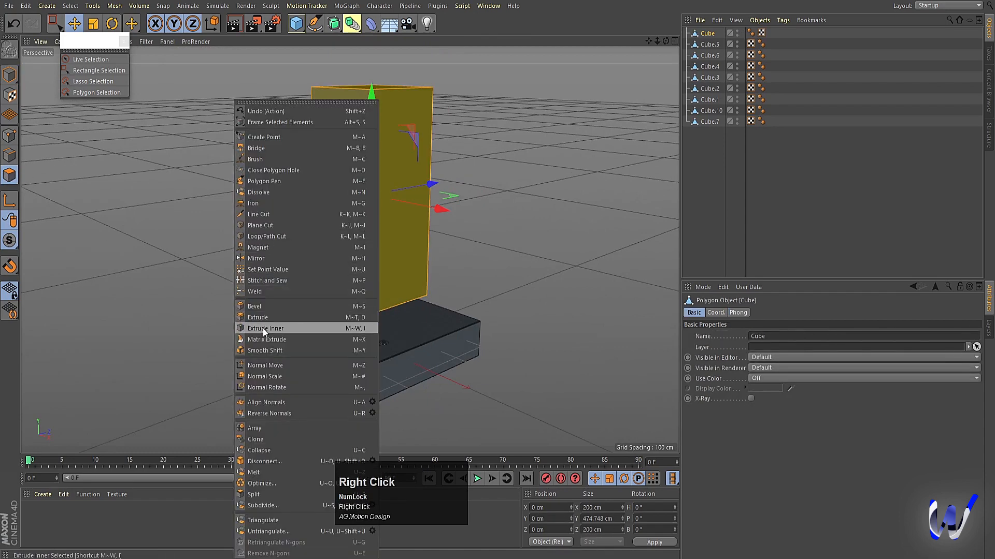
pyautogui.click(265, 237)
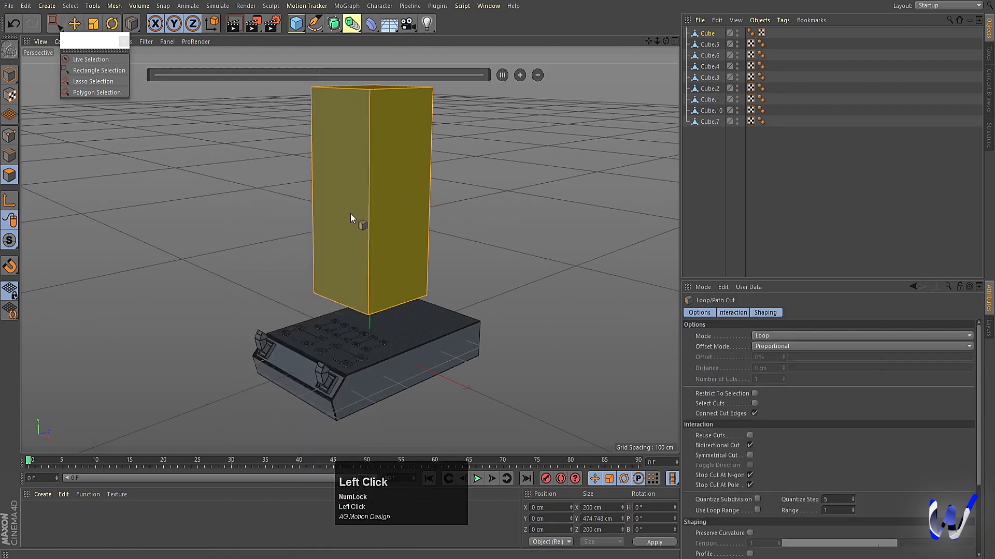
pyautogui.keyDown('shift'); pyautogui.click(368, 204); pyautogui.keyUp('shift')
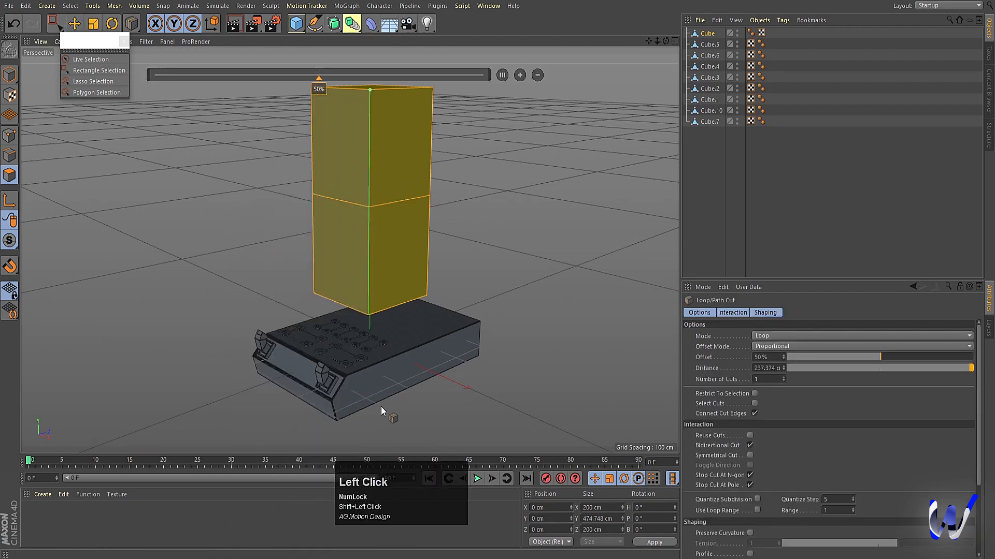
# Shift the front points of the middle cut back to about Z 4.3 cm, bending the tall block's front inward
pyautogui.click(9, 135)
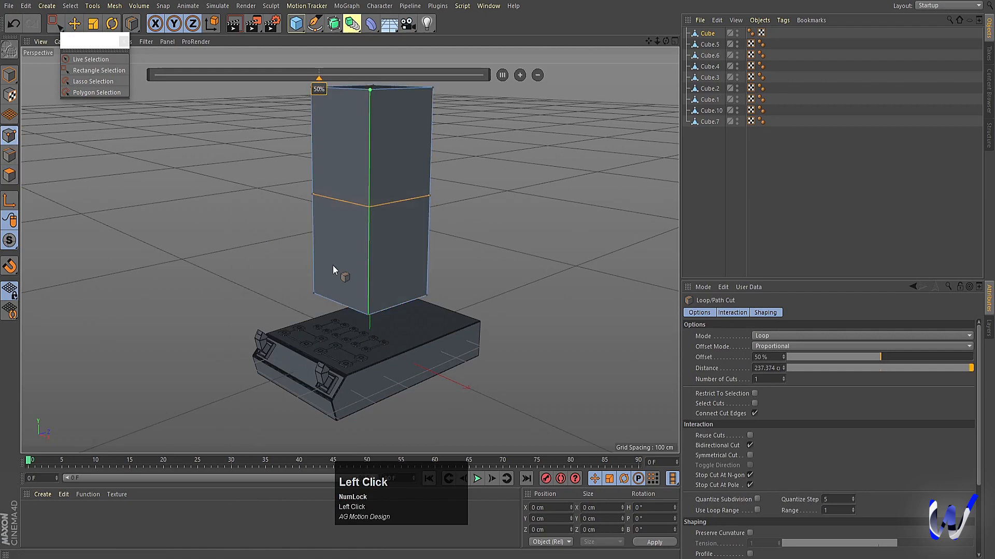
pyautogui.middleClick(333, 265)
pyautogui.middleClick(185, 311)
pyautogui.scroll(-4, 203, 302)
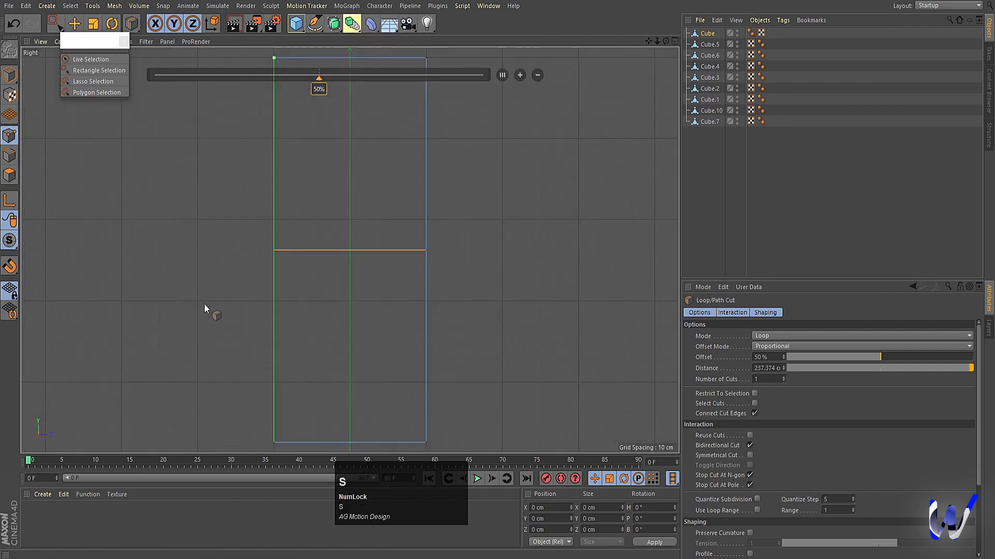
pyautogui.click(99, 70)
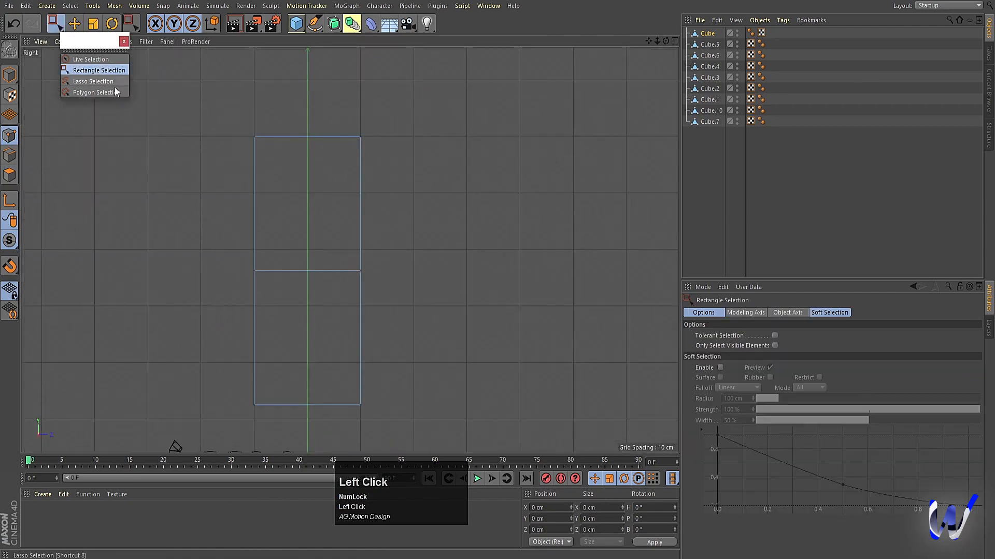
pyautogui.moveTo(212, 229); pyautogui.dragTo(275, 300)
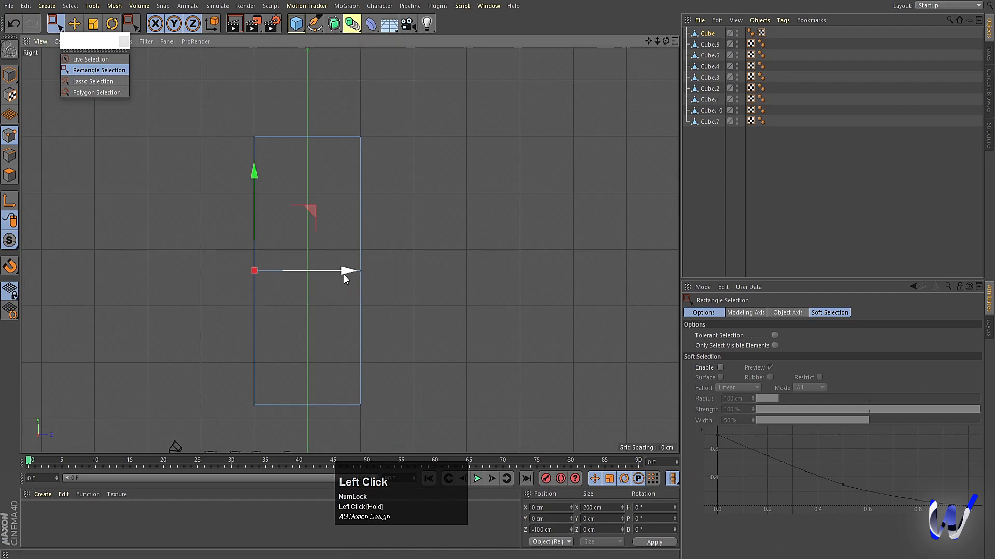
pyautogui.moveTo(344, 275); pyautogui.dragTo(399, 278)
pyautogui.middleClick(396, 316)
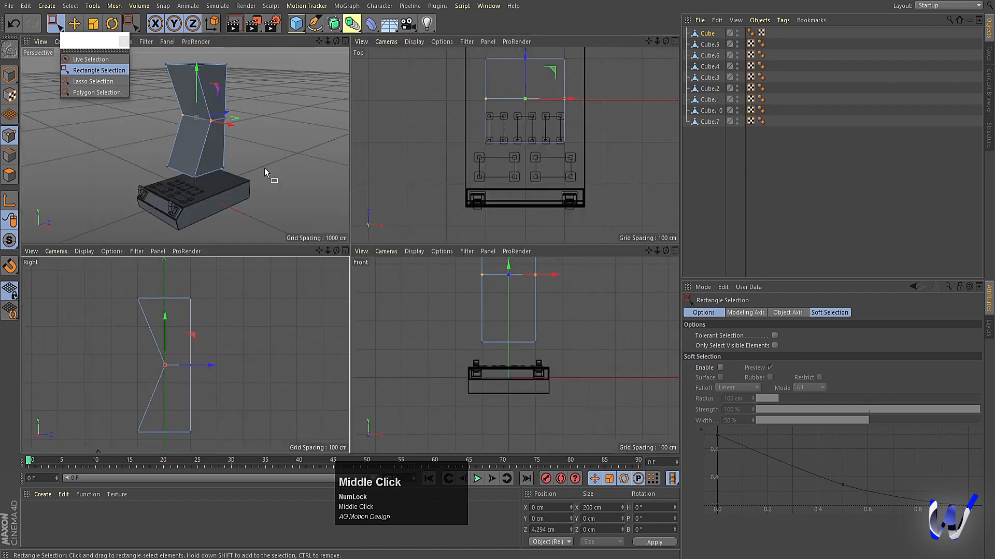
pyautogui.middleClick(264, 168)
# Inset the block's two bent front faces together by 19 cm and extrude them outward
pyautogui.click(10, 177)
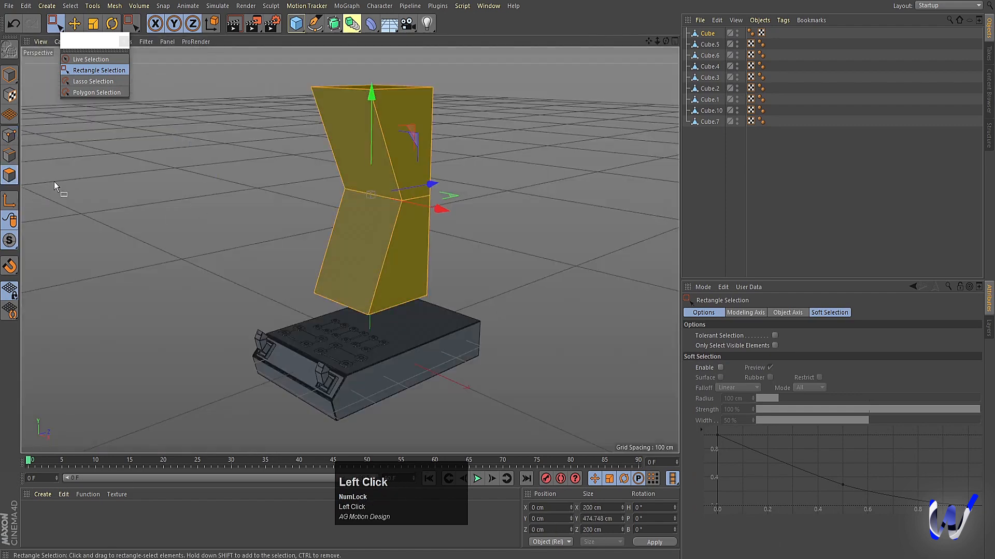
pyautogui.click(74, 23)
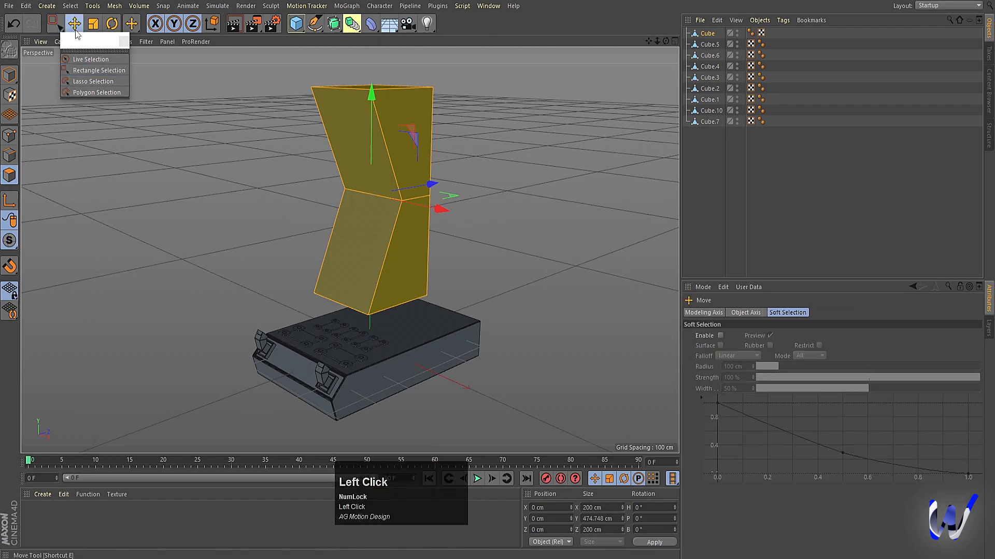
pyautogui.click(355, 135)
pyautogui.keyDown('shift'); pyautogui.click(348, 234); pyautogui.keyUp('shift')
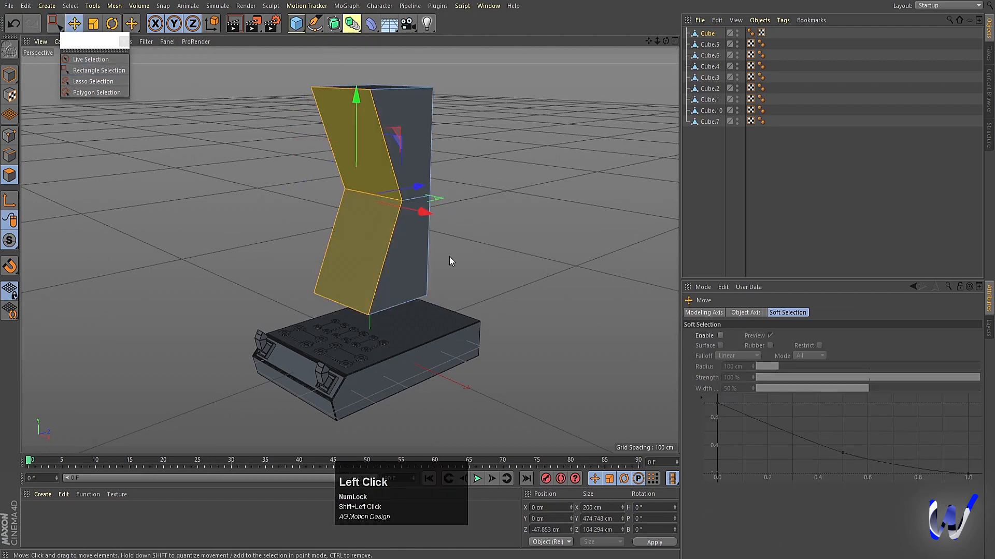
pyautogui.press('i')
pyautogui.moveTo(574, 192); pyautogui.dragTo(611, 194)
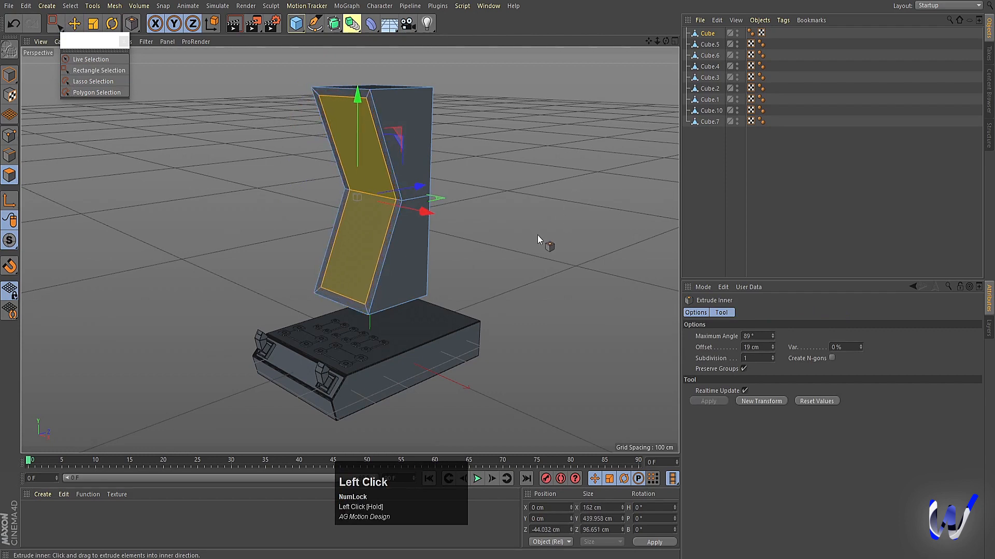
pyautogui.press('d')
pyautogui.moveTo(525, 246); pyautogui.dragTo(570, 233)
# Inset the raised front faces by 25 cm and extrude them inward about 65 cm to form a recess
pyautogui.press('i')
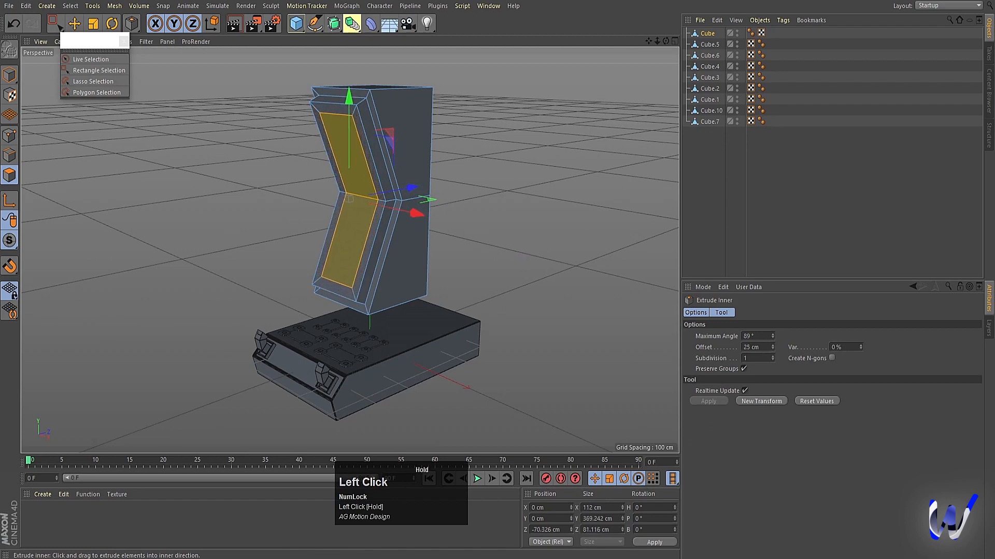
pyautogui.press('d')
pyautogui.moveTo(514, 257); pyautogui.dragTo(492, 259)
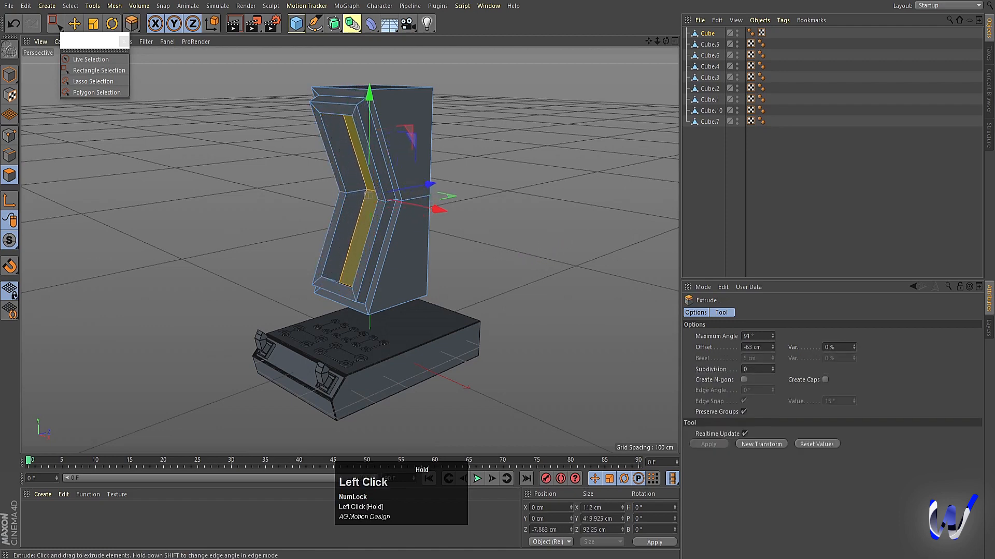
pyautogui.click(10, 75)
pyautogui.moveTo(327, 263)
pyautogui.keyDown('alt'); pyautogui.mouseDown()
pyautogui.moveTo(343, 264)
pyautogui.moveTo(328, 259)
pyautogui.moveTo(337, 257)
pyautogui.mouseUp(); pyautogui.keyUp('alt')
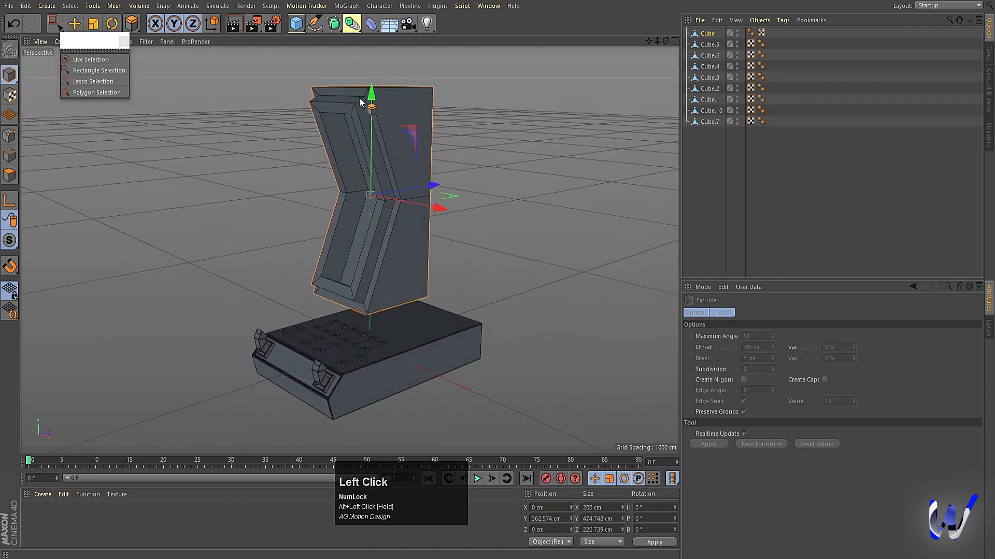
# Add a Bevel deformer as a child of the bent block and set its offset to 4 cm
pyautogui.click(371, 24)
pyautogui.click(406, 178)
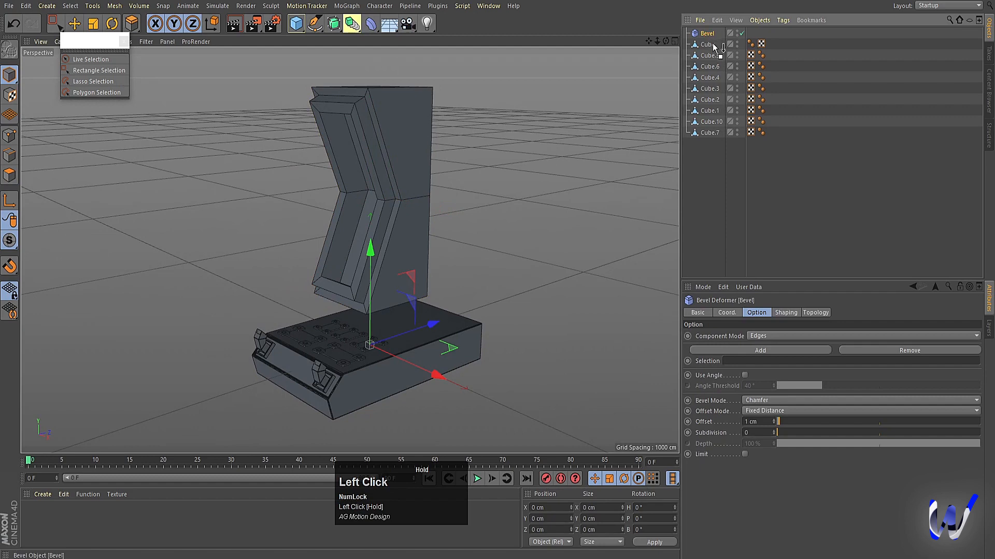
pyautogui.moveTo(714, 46); pyautogui.dragTo(715, 44)
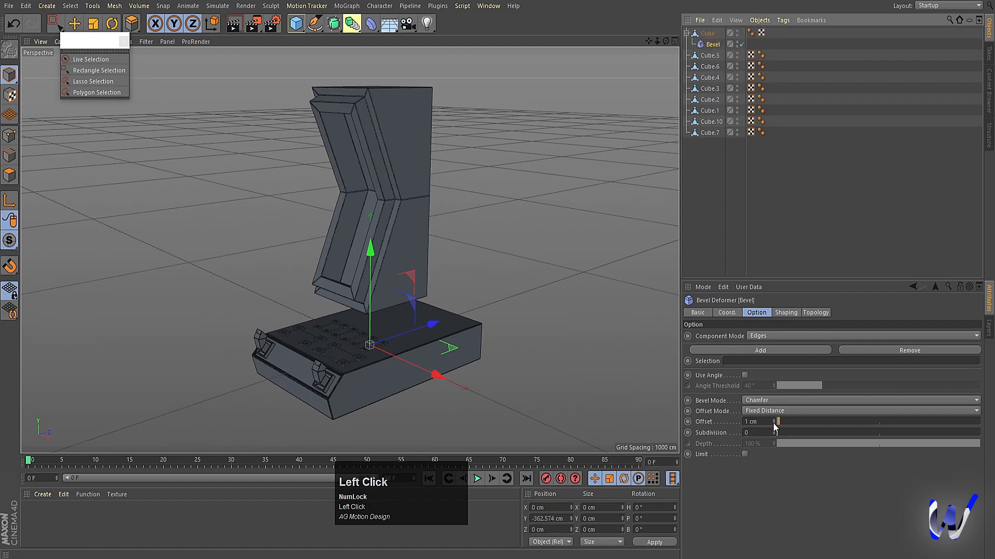
pyautogui.moveTo(775, 423); pyautogui.dragTo(775, 423)
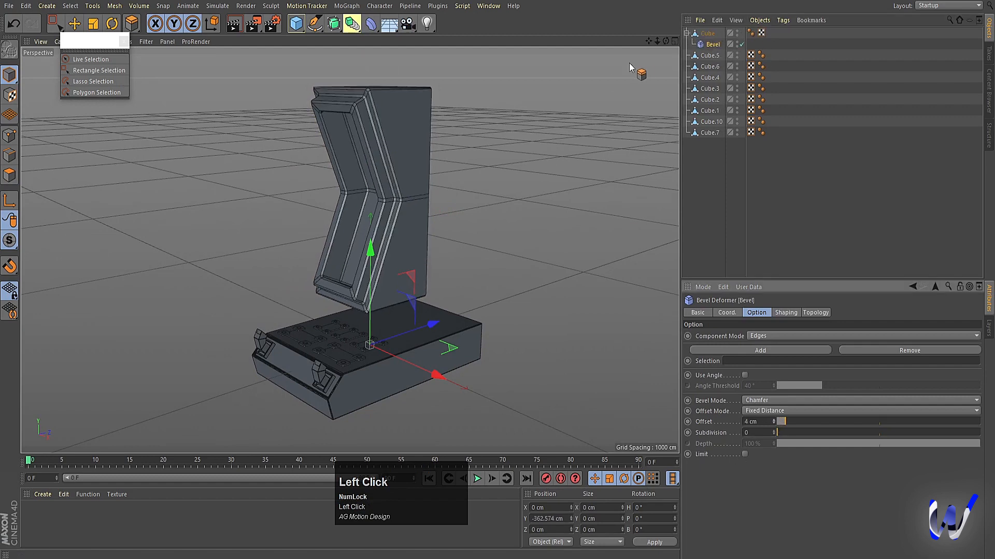
# Shift the bent block's back points forward to about Z 55.2 cm to make the block thinner
pyautogui.click(705, 34)
pyautogui.middleClick(440, 275)
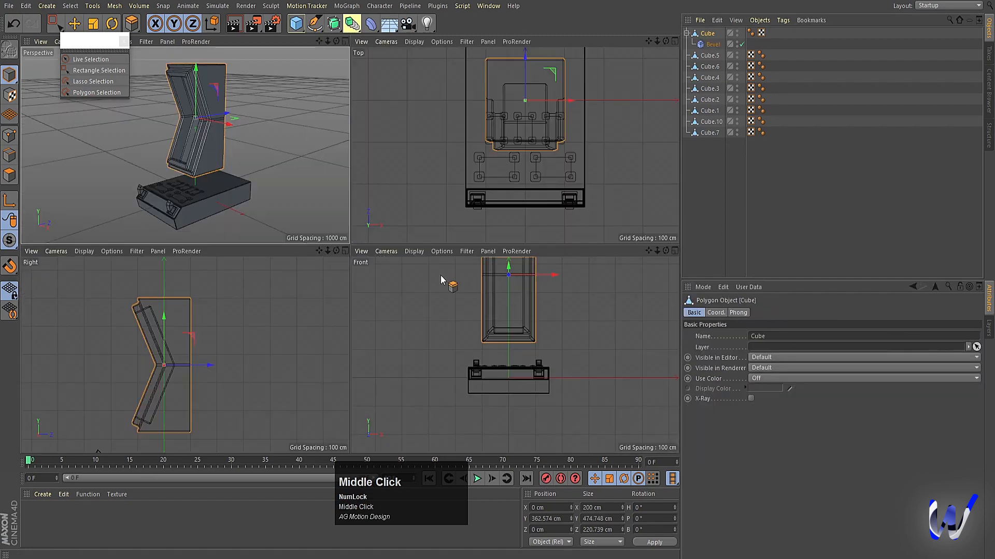
pyautogui.middleClick(119, 329)
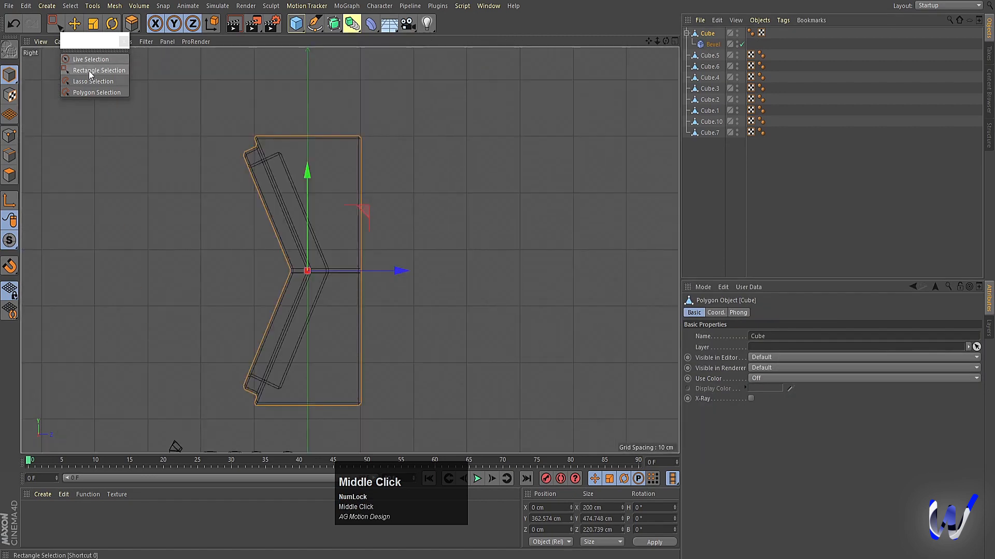
pyautogui.click(9, 136)
pyautogui.click(98, 70)
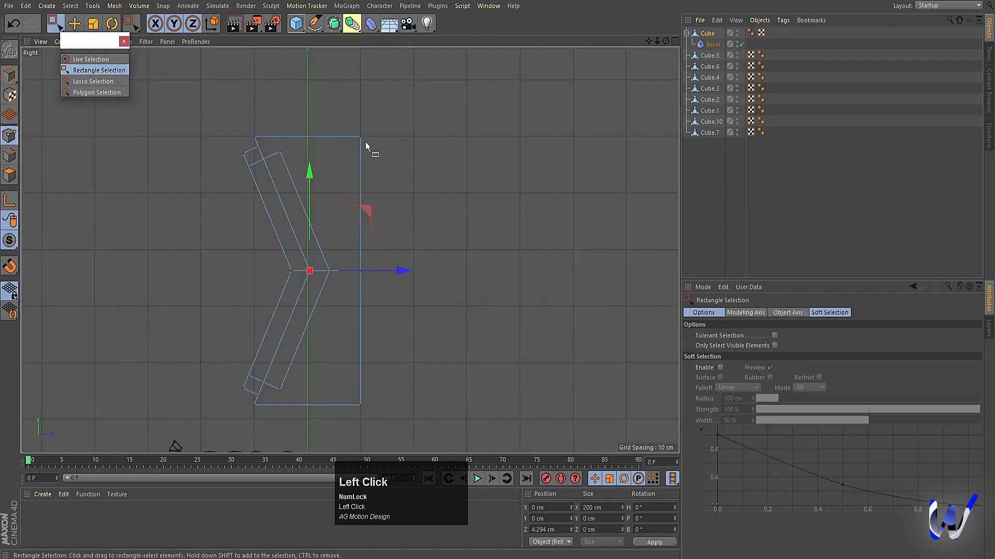
pyautogui.moveTo(353, 111); pyautogui.dragTo(466, 413)
pyautogui.moveTo(456, 271); pyautogui.dragTo(431, 270)
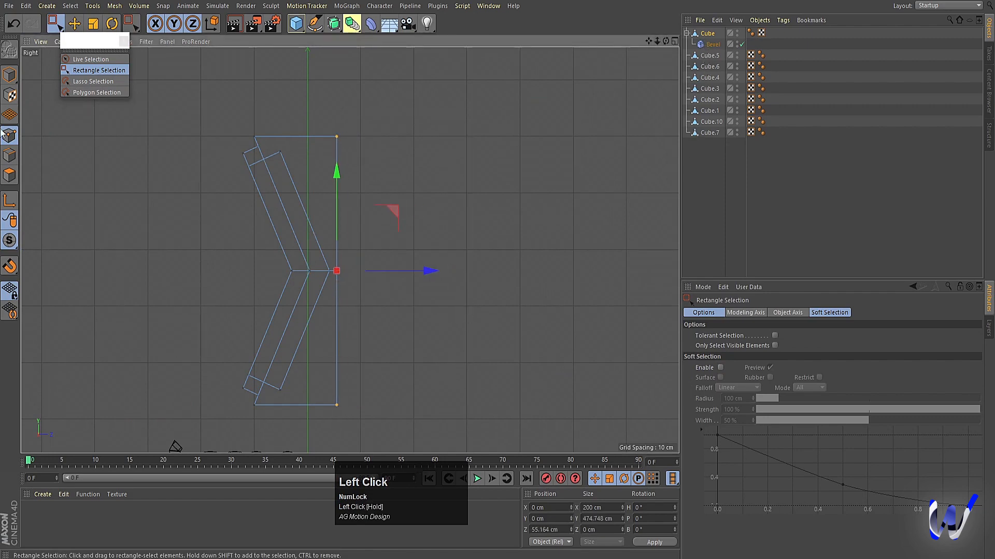
pyautogui.click(9, 75)
pyautogui.middleClick(275, 310)
pyautogui.middleClick(146, 129)
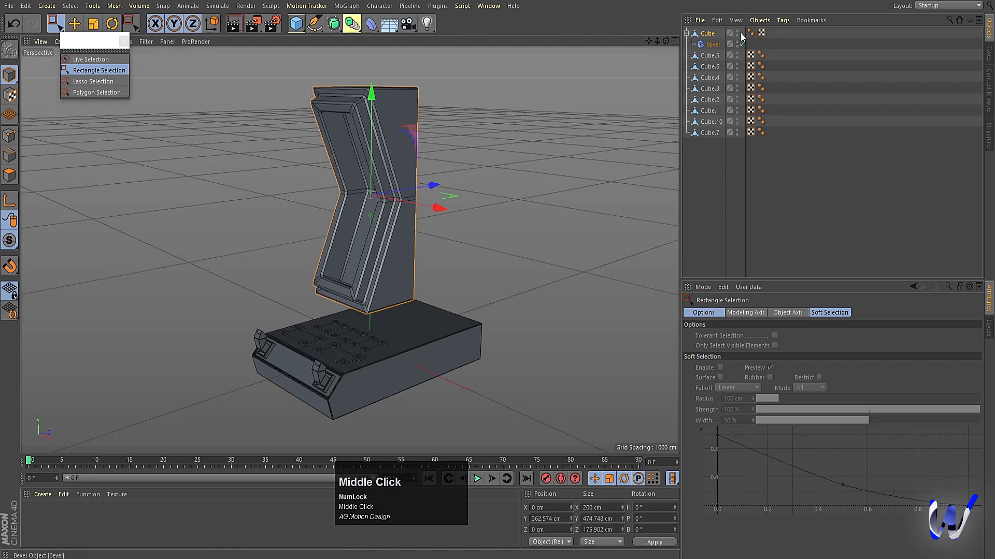
# Scale the bent block down uniformly to about 35.2 cm wide, then reduce its depth to about 19.1 cm
pyautogui.press('t')
pyautogui.moveTo(540, 301); pyautogui.dragTo(142, 309)
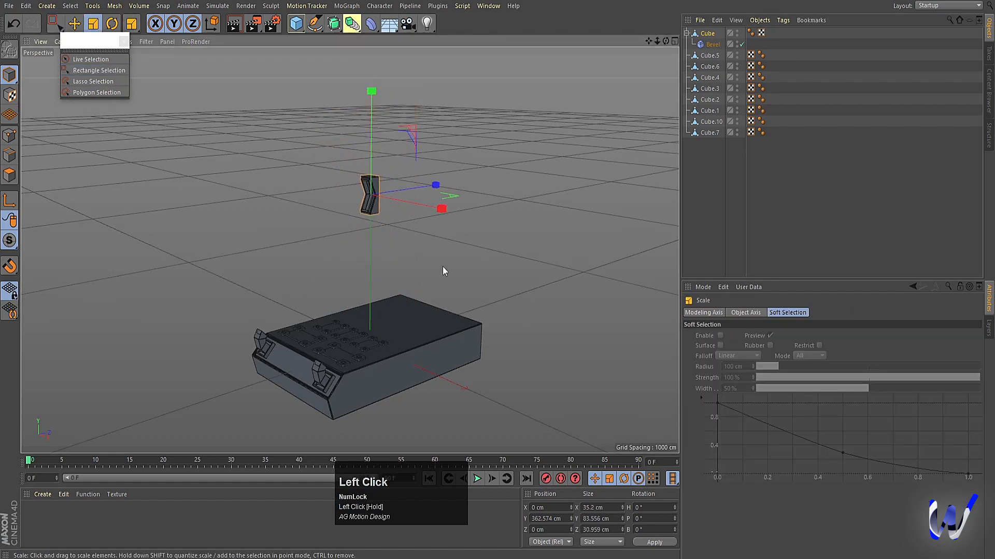
pyautogui.moveTo(435, 185); pyautogui.dragTo(415, 216)
# Lower the bent block to the height of the main body's front, at about Y -22.5 cm
pyautogui.middleClick(432, 300)
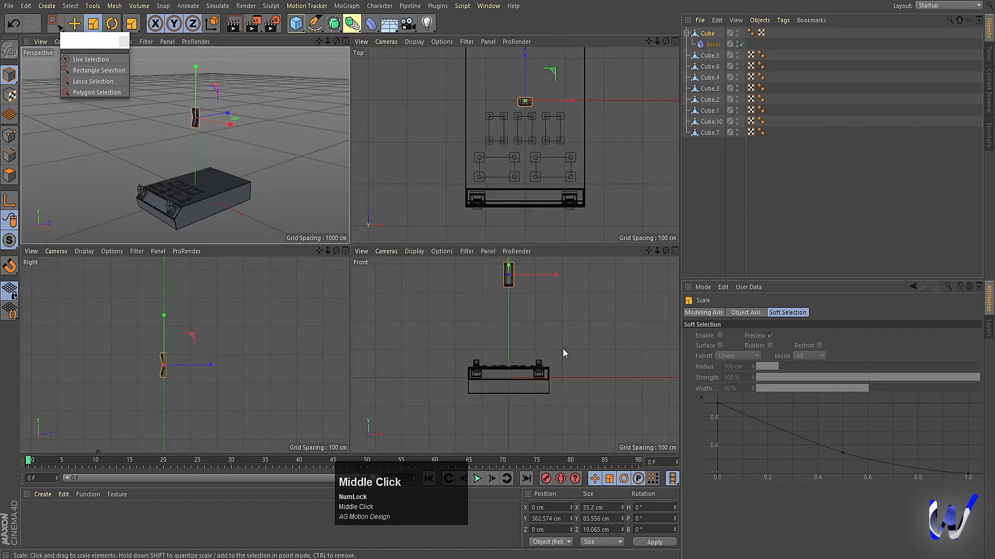
pyautogui.middleClick(566, 349)
pyautogui.scroll(3, 330, 251)
pyautogui.press('e')
pyautogui.moveTo(343, 91); pyautogui.dragTo(345, 234)
# Scale the bent block down uniformly to about 12.1 cm wide and 28.8 cm high
pyautogui.press('s')
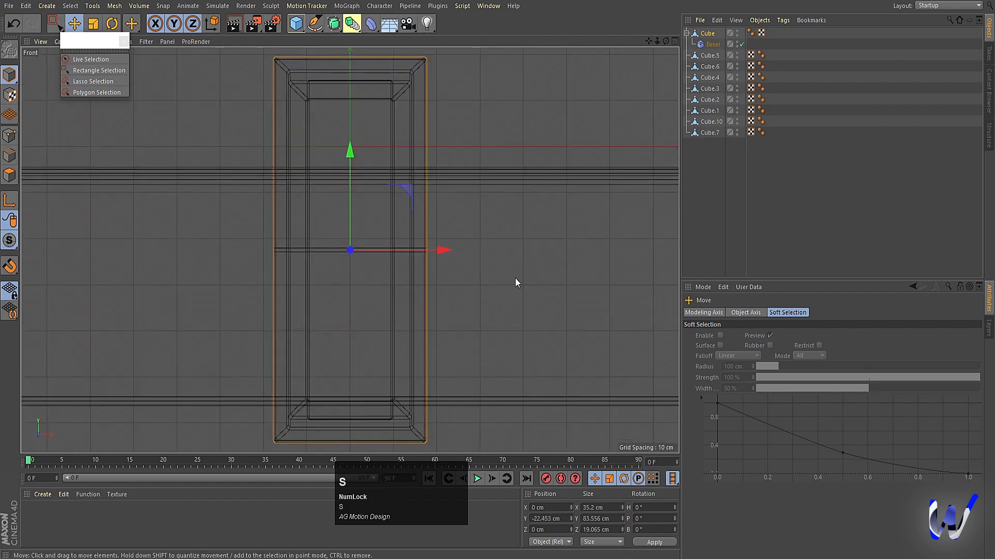
pyautogui.press('t')
pyautogui.moveTo(537, 276); pyautogui.dragTo(238, 292)
pyautogui.scroll(-2, 337, 290)
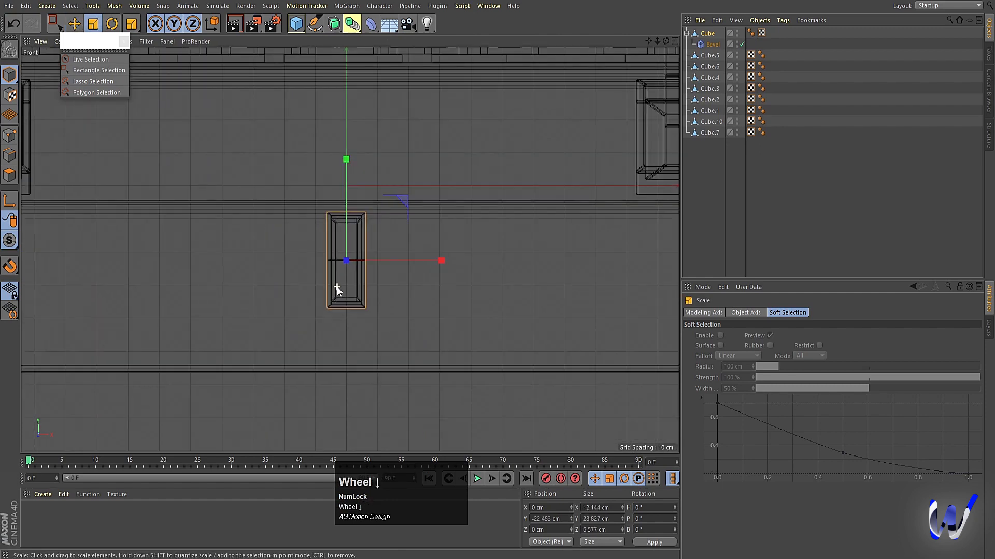
# Move the bent block to the right end of the body's lower front, at about X 121.1 cm and Y -32.3 cm
pyautogui.press('e')
pyautogui.moveTo(349, 166); pyautogui.dragTo(349, 191)
pyautogui.moveTo(392, 350); pyautogui.dragTo(306, 334, button='middle')
pyautogui.scroll(2, 347, 343)
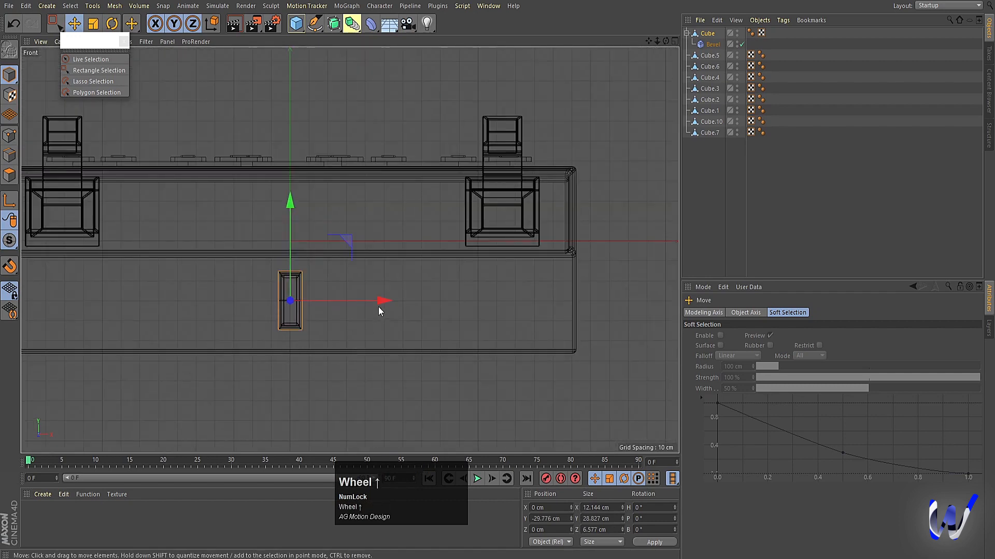
pyautogui.moveTo(378, 310); pyautogui.dragTo(602, 300)
pyautogui.moveTo(519, 204); pyautogui.dragTo(519, 209)
pyautogui.moveTo(602, 305); pyautogui.dragTo(606, 305)
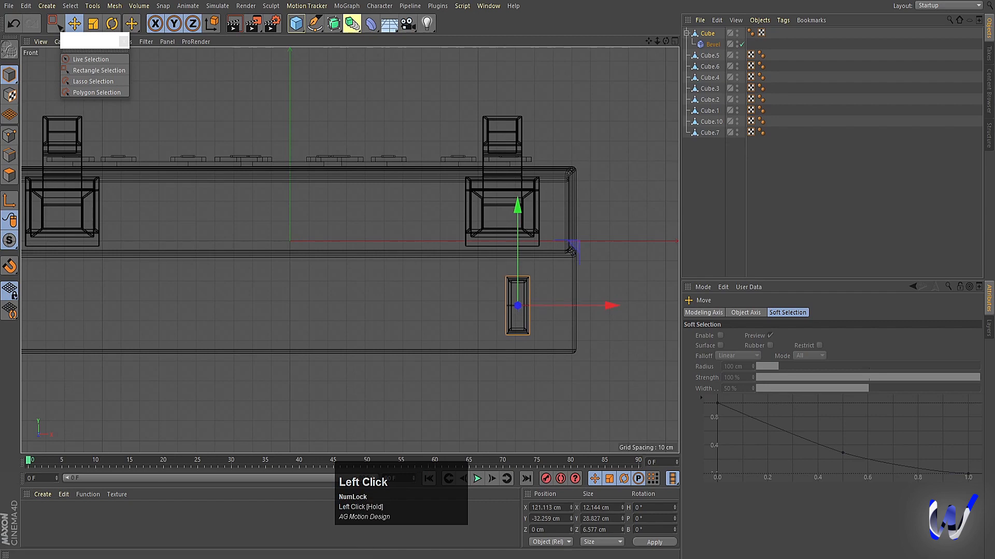
# Add a MoGraph Cloner and place the bent block inside it
pyautogui.click(347, 6)
pyautogui.click(396, 126)
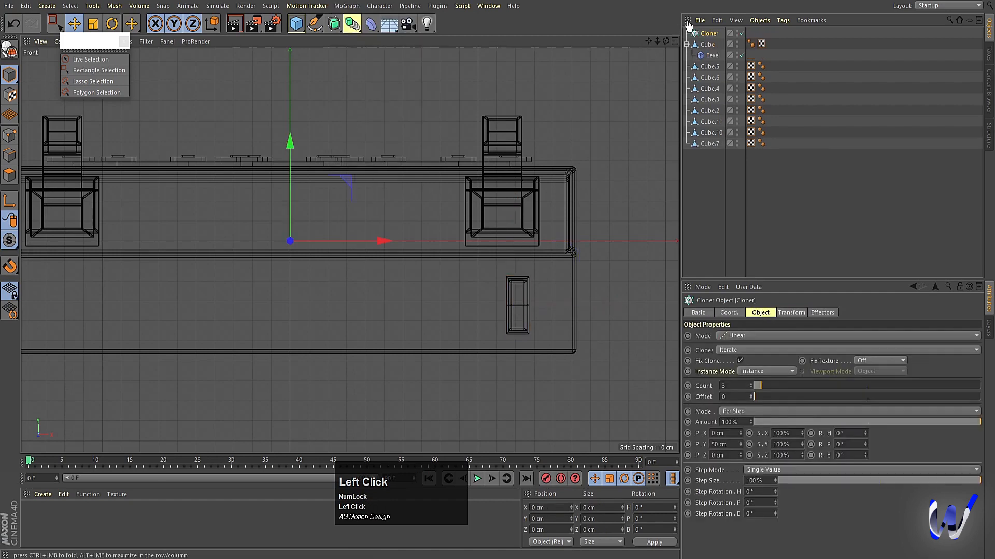
pyautogui.moveTo(706, 46); pyautogui.dragTo(706, 34)
pyautogui.click(705, 34)
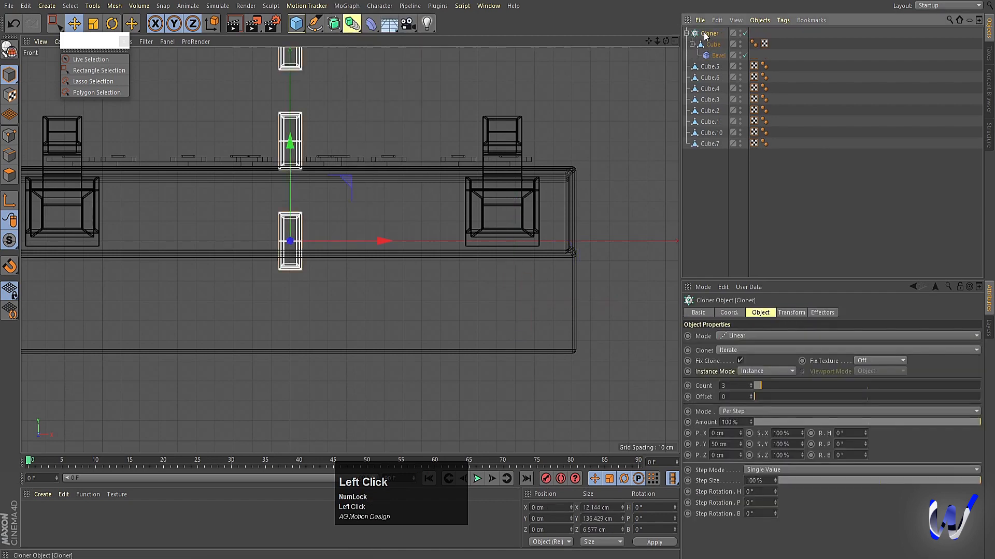
# Set the linear Cloner's per-step spacing to 0 cm in Y and 14 cm in X
pyautogui.click(725, 444)
pyautogui.write('0')
pyautogui.press('Return')
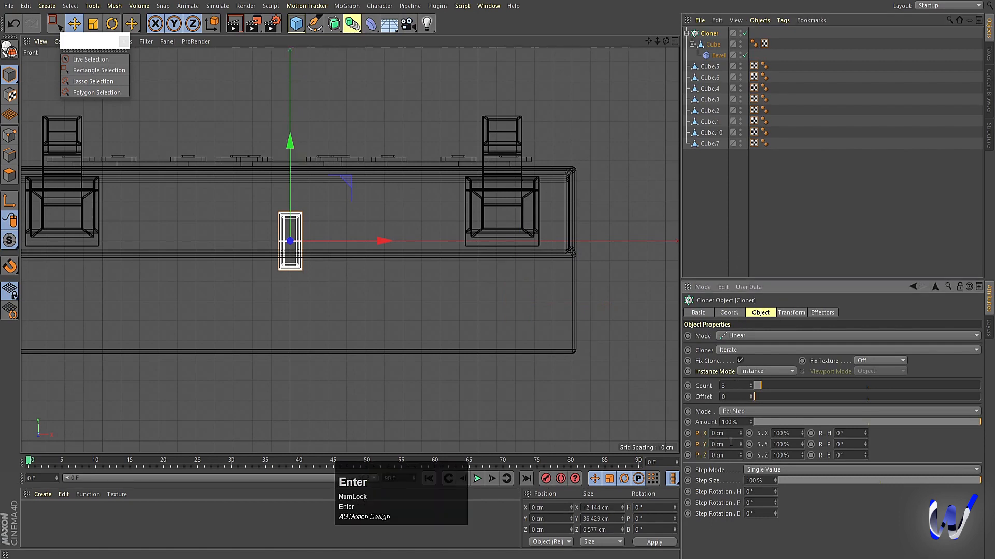
pyautogui.moveTo(740, 433); pyautogui.dragTo(752, 431)
# Move the Cloner to about X -130.4 cm and Y -30.7 cm on the lower front, and raise its count to 19
pyautogui.scroll(-3, 316, 265)
pyautogui.keyDown('alt'); pyautogui.moveTo(248, 281); pyautogui.dragTo(300, 274, button='middle'); pyautogui.keyUp('alt')
pyautogui.moveTo(406, 179); pyautogui.dragTo(231, 222)
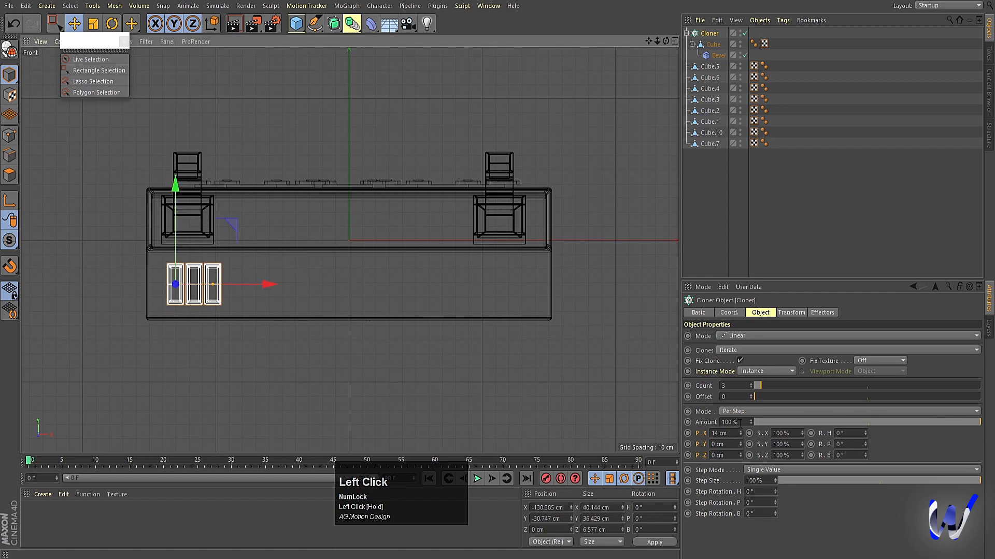
pyautogui.moveTo(749, 390); pyautogui.dragTo(750, 390)
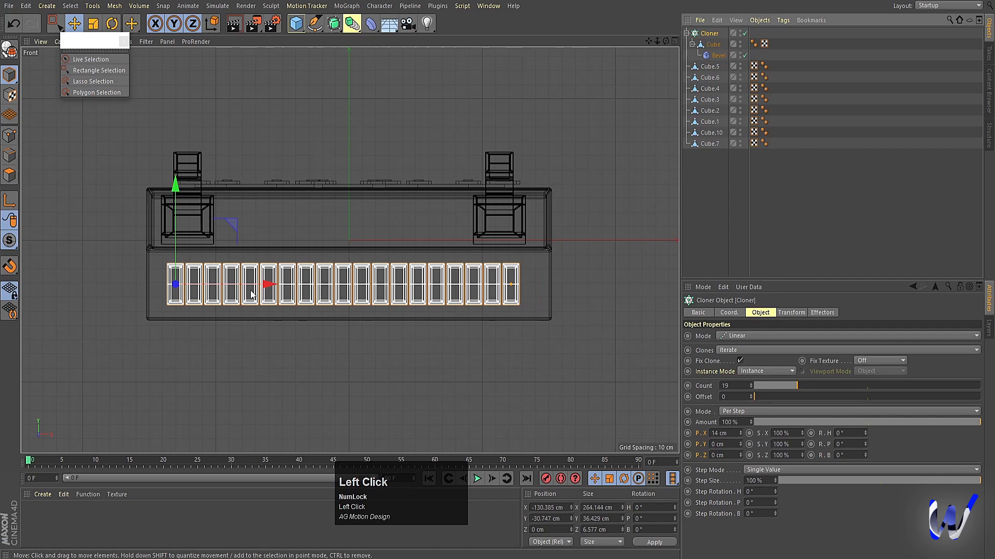
# Nudge the cloned row to about X -126.9 cm and bring it in front of the body at about Z -258.9 cm
pyautogui.middleClick(266, 331)
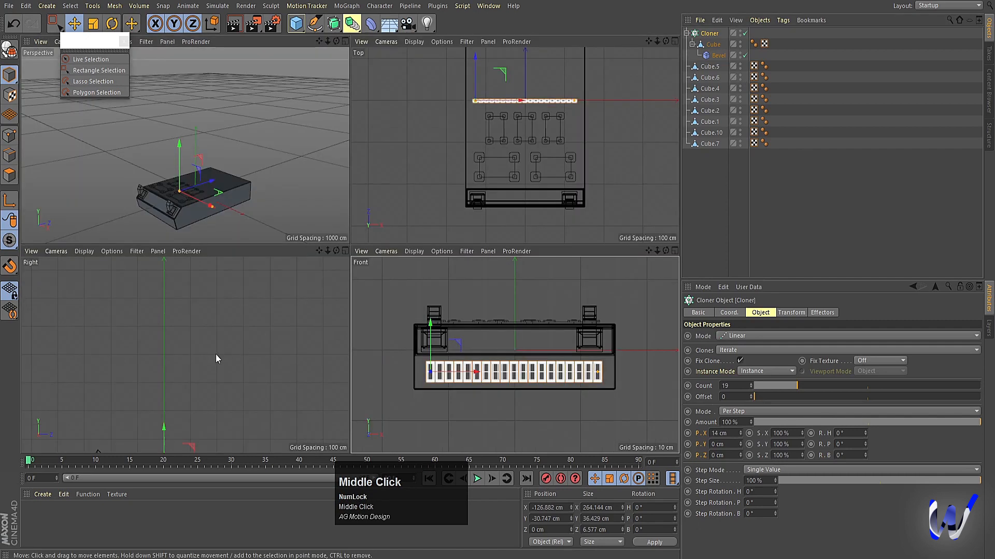
pyautogui.middleClick(306, 350)
pyautogui.press('s')
pyautogui.scroll(-9, 297, 341)
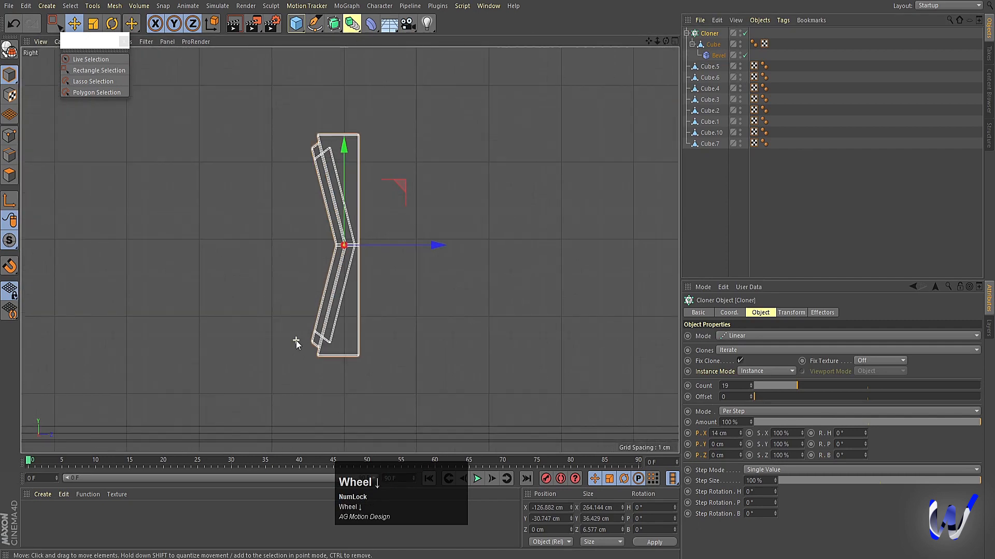
pyautogui.scroll(-3, 296, 340)
pyautogui.moveTo(389, 334); pyautogui.dragTo(218, 344)
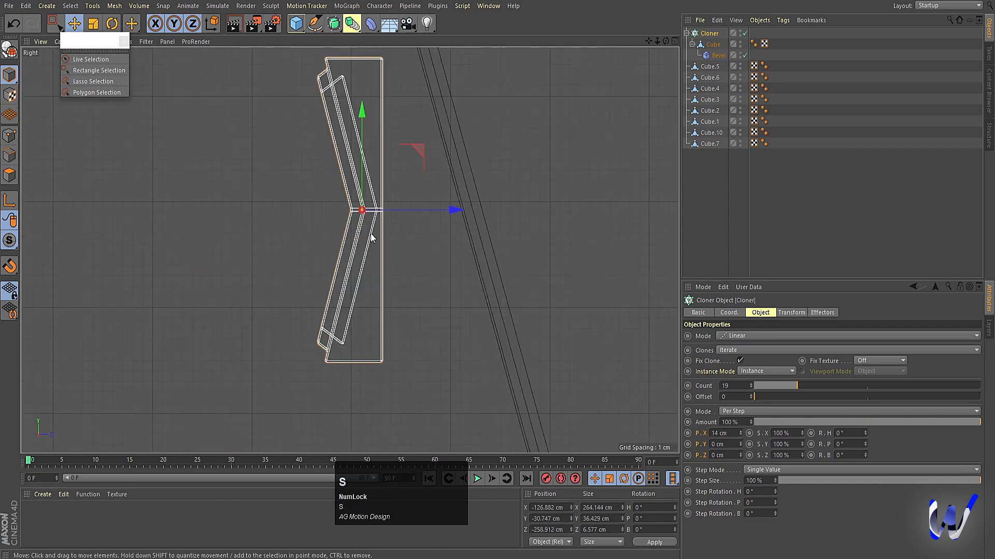
# Pitch the cloned row about 16.7° to match the slanted front and set it against that face at about Y -30.9 cm, Z -250.8 cm
pyautogui.press('r')
pyautogui.moveTo(404, 169); pyautogui.dragTo(525, 152)
pyautogui.press('e')
pyautogui.scroll(-1, 473, 222)
pyautogui.scroll(-1, 474, 222)
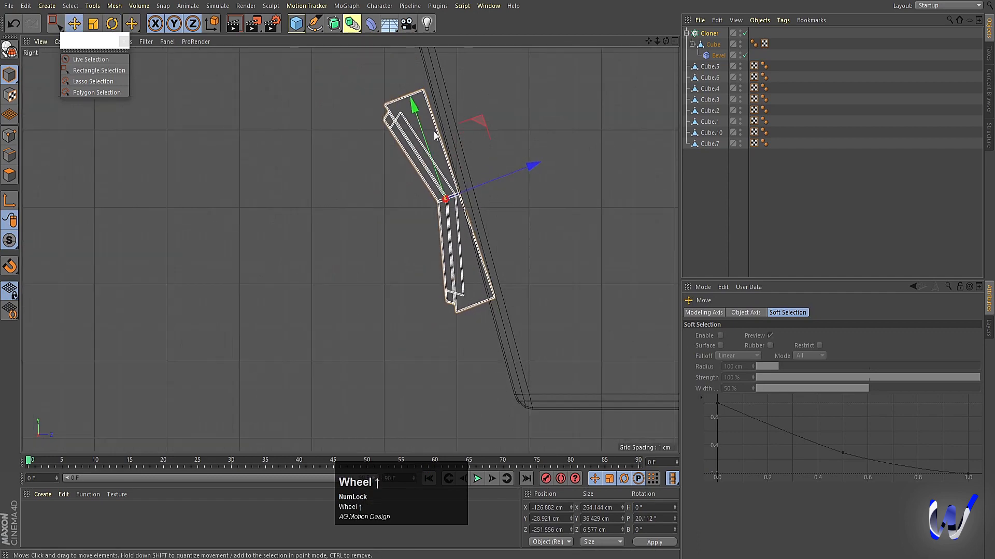
pyautogui.moveTo(417, 120); pyautogui.dragTo(421, 120)
pyautogui.press('r')
pyautogui.moveTo(482, 167); pyautogui.dragTo(486, 185)
pyautogui.scroll(-2, 483, 246)
# Render a perspective preview of the body's front with the cloned row
pyautogui.middleClick(483, 247)
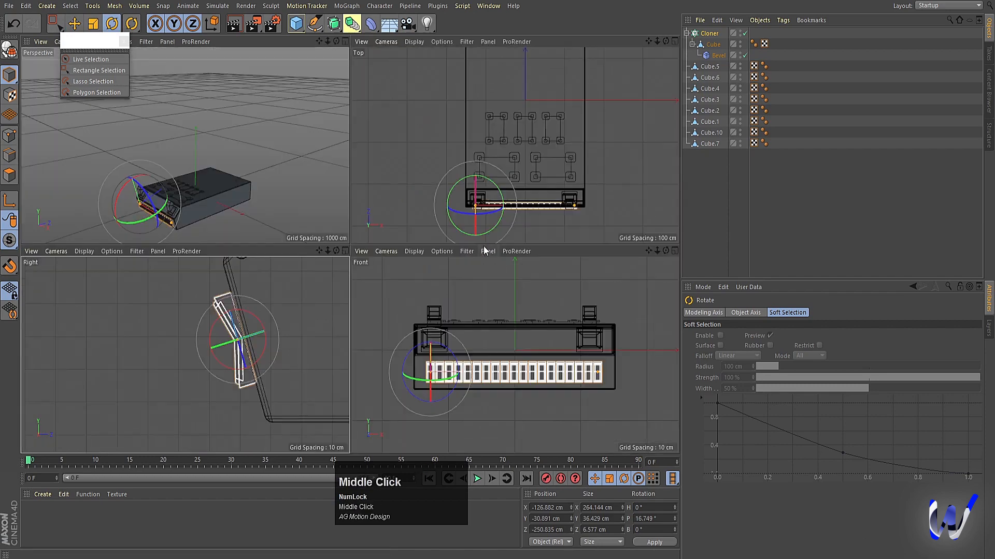
pyautogui.middleClick(154, 197)
pyautogui.click(334, 182)
pyautogui.keyDown('alt'); pyautogui.moveTo(335, 182); pyautogui.dragTo(247, 321, button='middle'); pyautogui.keyUp('alt')
pyautogui.keyDown('alt'); pyautogui.moveTo(246, 321); pyautogui.dragTo(306, 285, button='right'); pyautogui.keyUp('alt')
pyautogui.keyDown('alt'); pyautogui.moveTo(306, 285); pyautogui.dragTo(269, 322, button='middle'); pyautogui.keyUp('alt')
pyautogui.hotkey('ctrl', 'r')
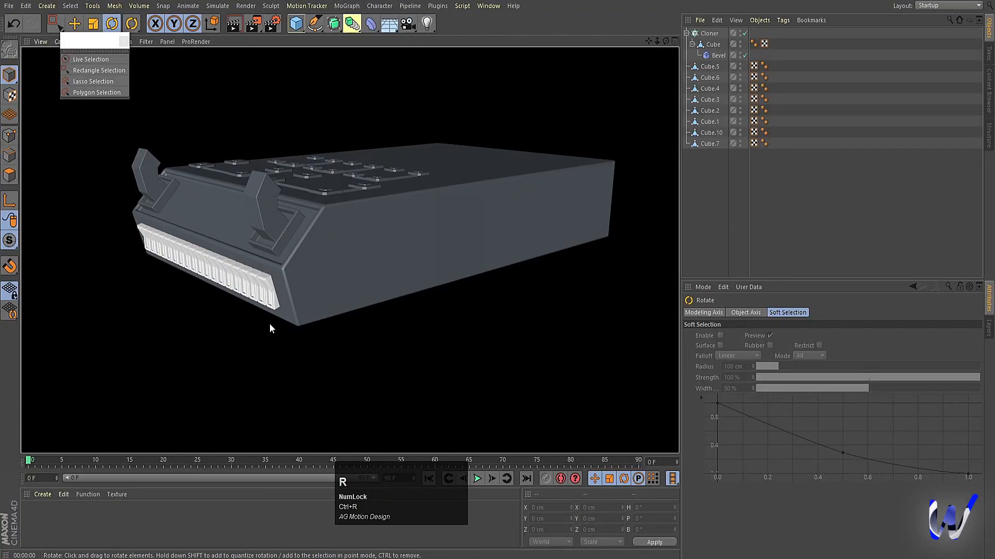
# Split the main body's lower slanted front polygon off as a separate object and select the new piece
pyautogui.click(835, 192)
pyautogui.keyDown('alt'); pyautogui.moveTo(251, 353); pyautogui.dragTo(248, 375); pyautogui.keyUp('alt')
pyautogui.click(247, 266)
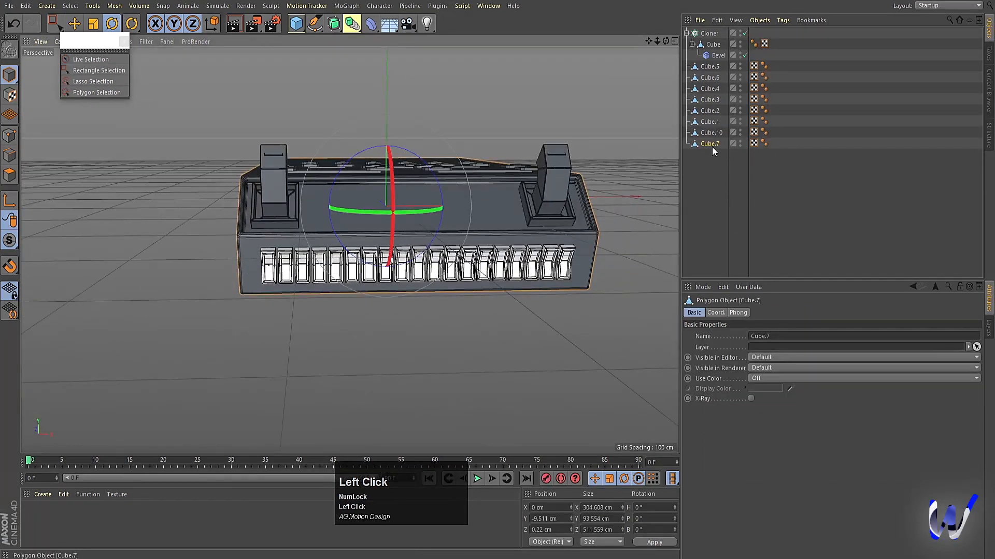
pyautogui.click(9, 175)
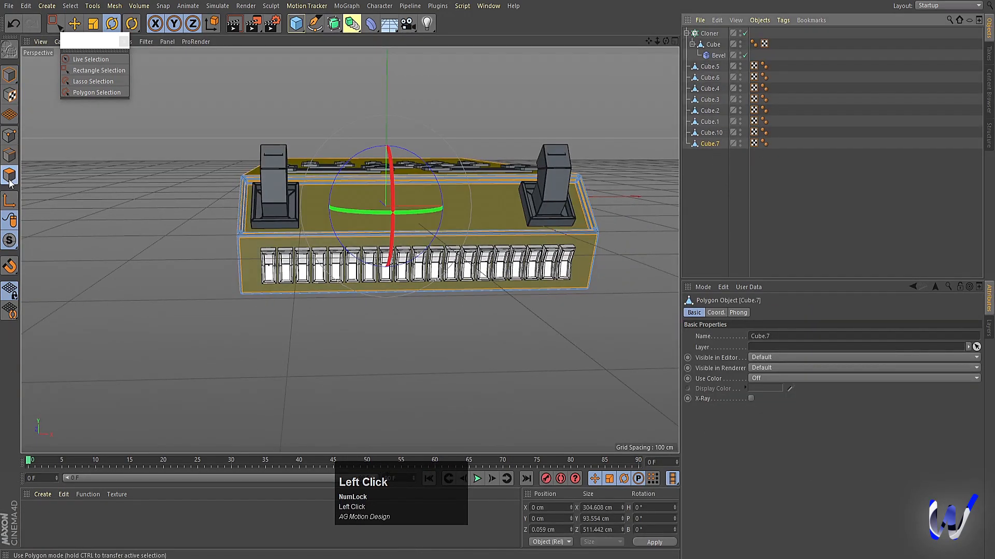
pyautogui.click(250, 257)
pyautogui.keyDown('alt'); pyautogui.moveTo(273, 344); pyautogui.dragTo(336, 355); pyautogui.keyUp('alt')
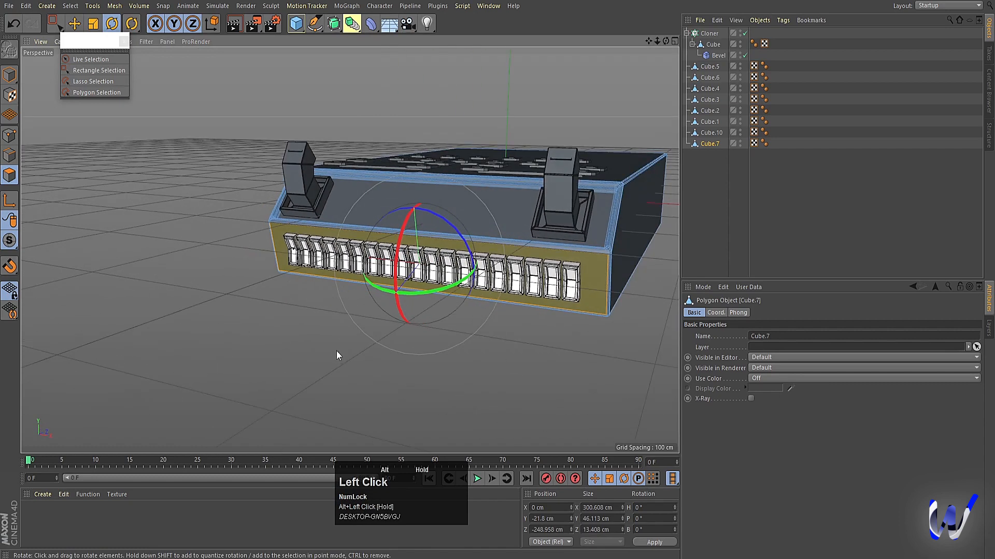
pyautogui.rightClick(244, 308)
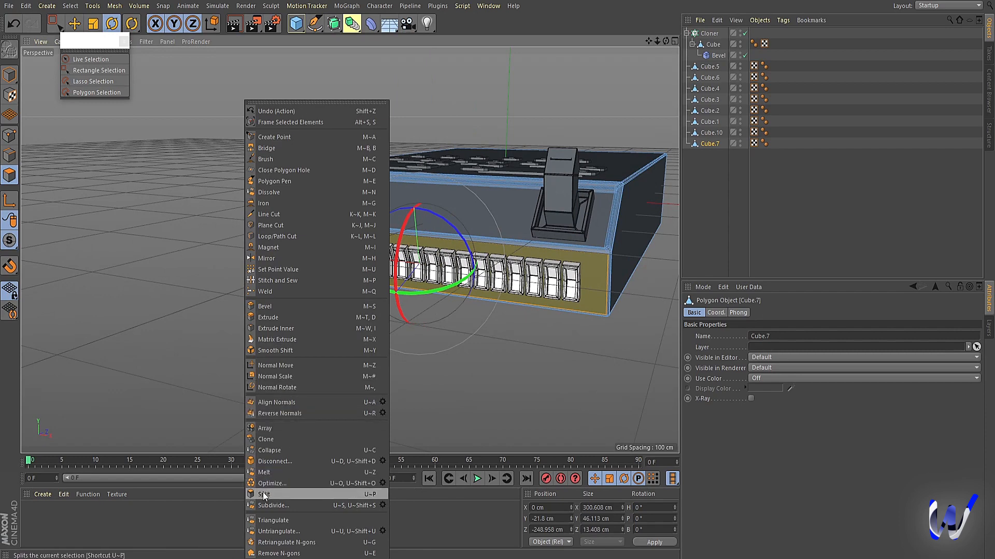
pyautogui.click(262, 473)
pyautogui.click(704, 162)
pyautogui.click(706, 157)
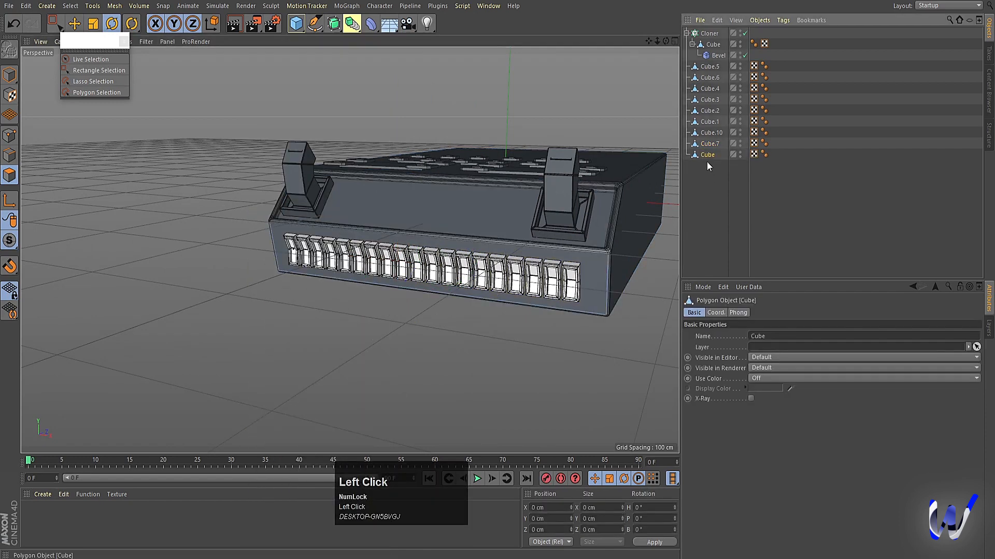
# Move the split front panel's axis to the panel itself, at about Y -35.1 cm and Z -249.5 cm
pyautogui.click(10, 79)
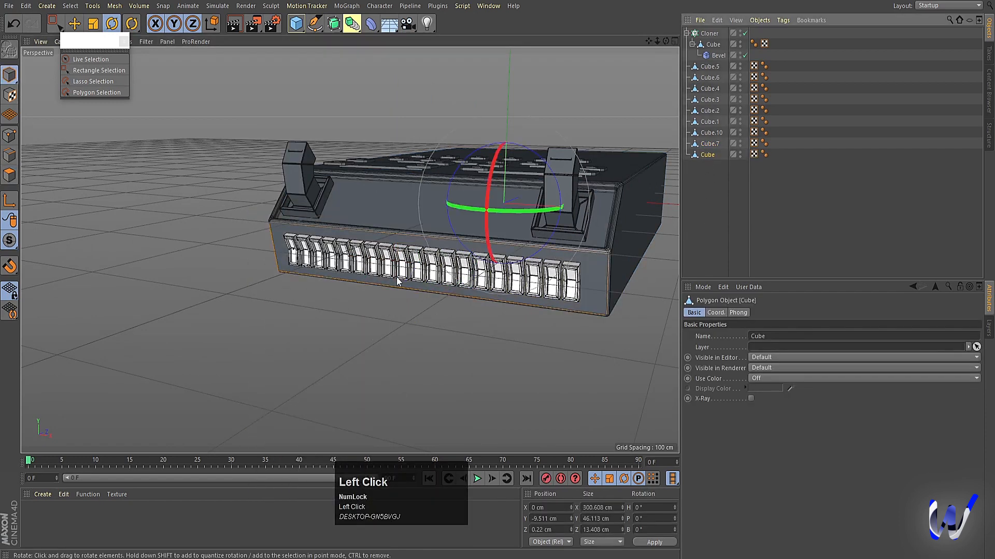
pyautogui.middleClick(397, 280)
pyautogui.middleClick(251, 336)
pyautogui.scroll(-5, 251, 335)
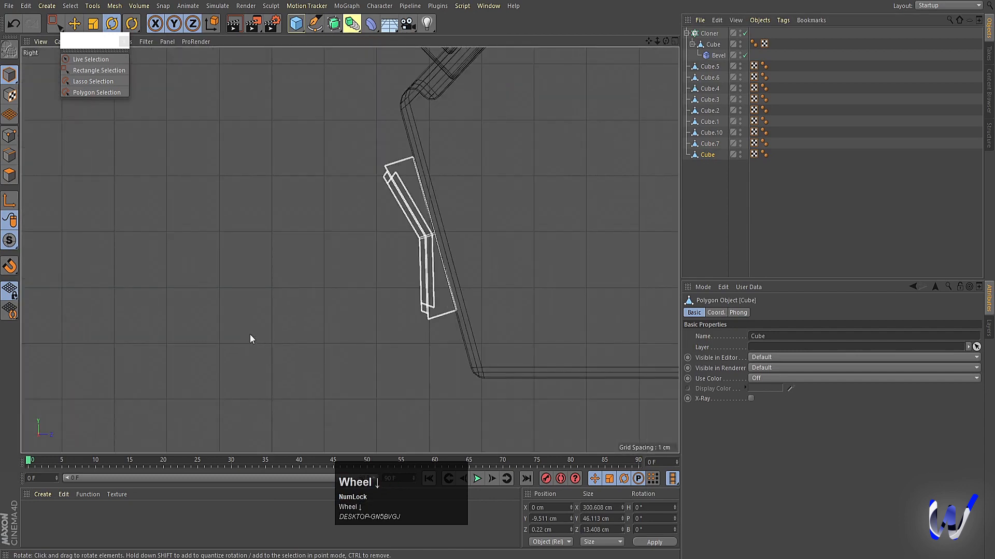
pyautogui.scroll(5, 262, 336)
pyautogui.press('e')
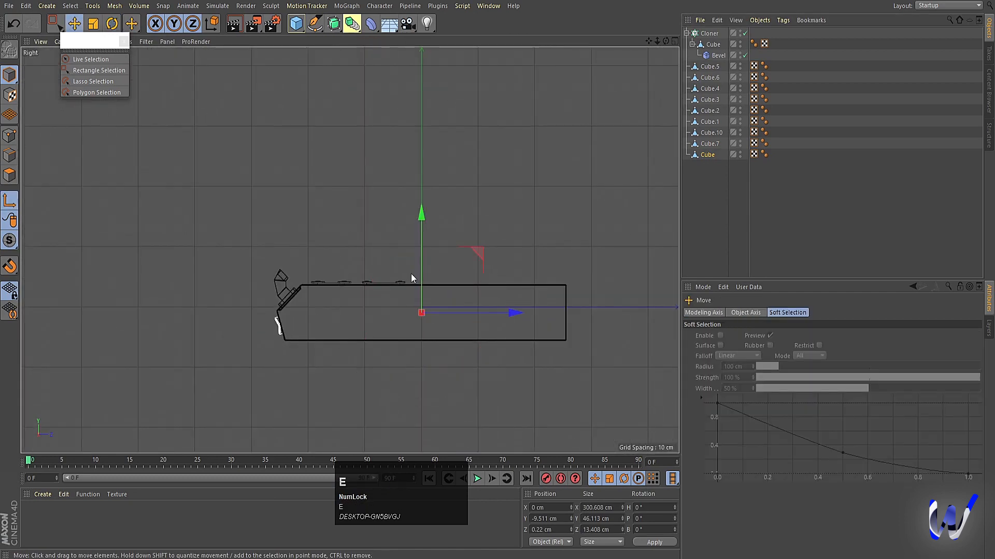
pyautogui.moveTo(470, 265); pyautogui.dragTo(322, 280)
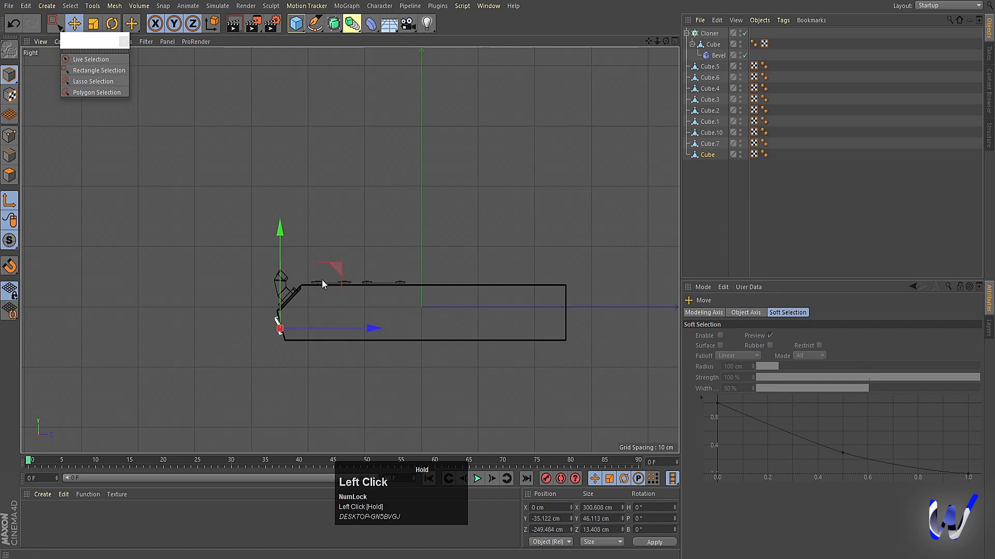
# Scale the split front panel in X down to a strip about 8.9 cm wide
pyautogui.middleClick(235, 334)
pyautogui.middleClick(365, 337)
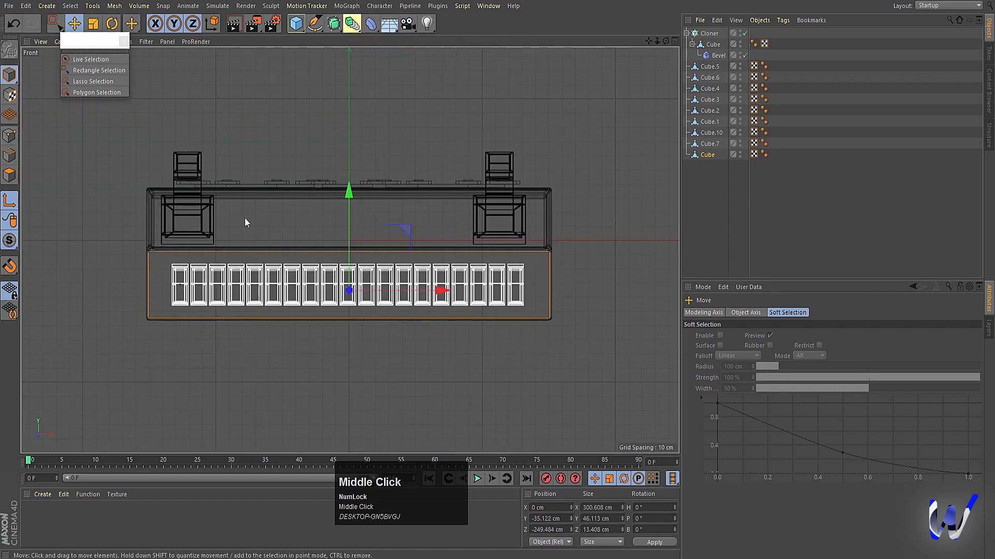
pyautogui.press('t')
pyautogui.moveTo(444, 290); pyautogui.dragTo(353, 293)
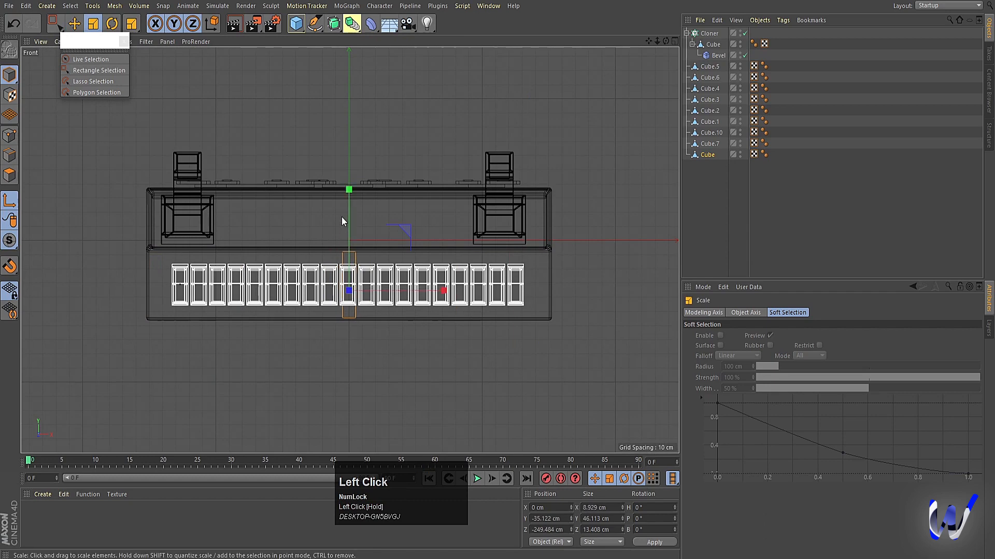
pyautogui.middleClick(363, 315)
pyautogui.middleClick(137, 331)
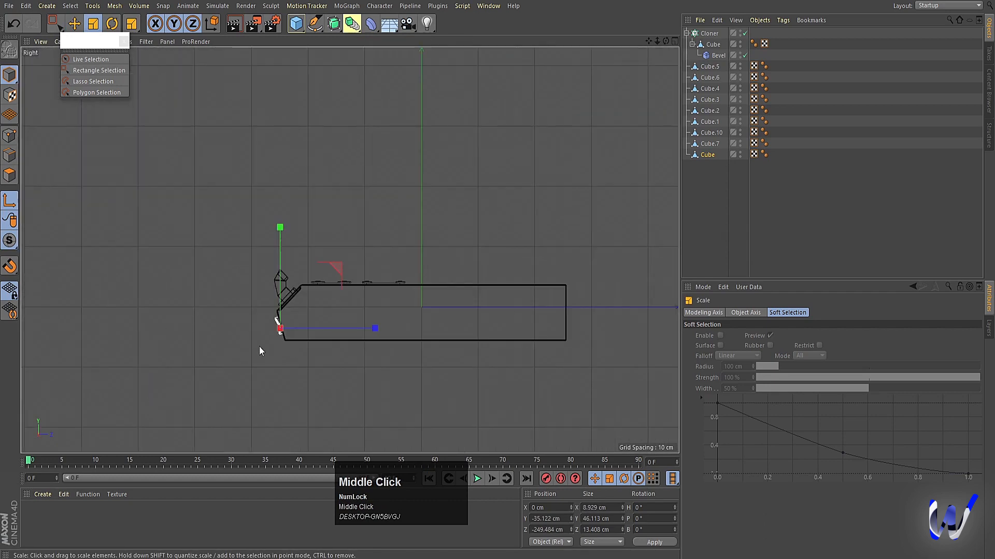
pyautogui.scroll(5, 264, 346)
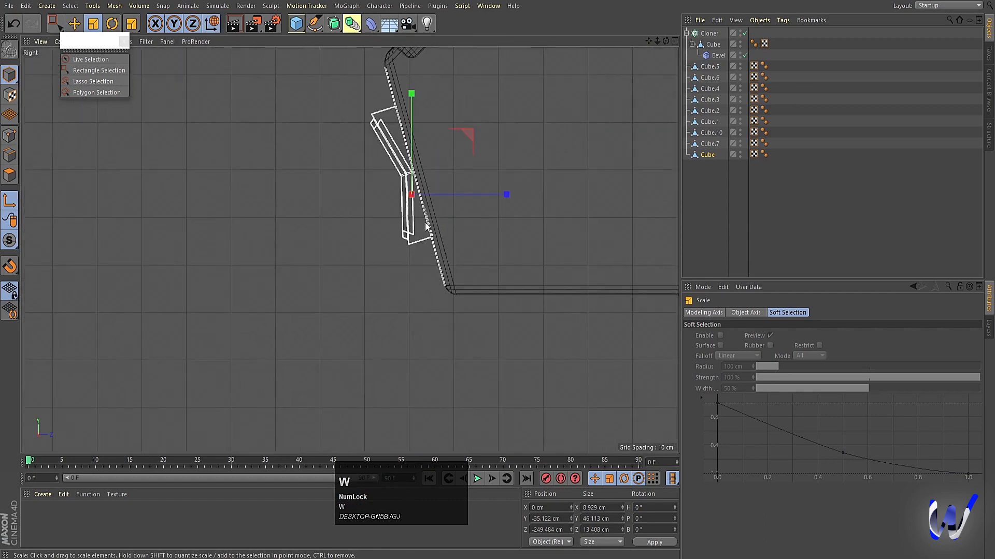
pyautogui.keyDown('alt'); pyautogui.moveTo(428, 233); pyautogui.dragTo(427, 283, button='middle'); pyautogui.keyUp('alt')
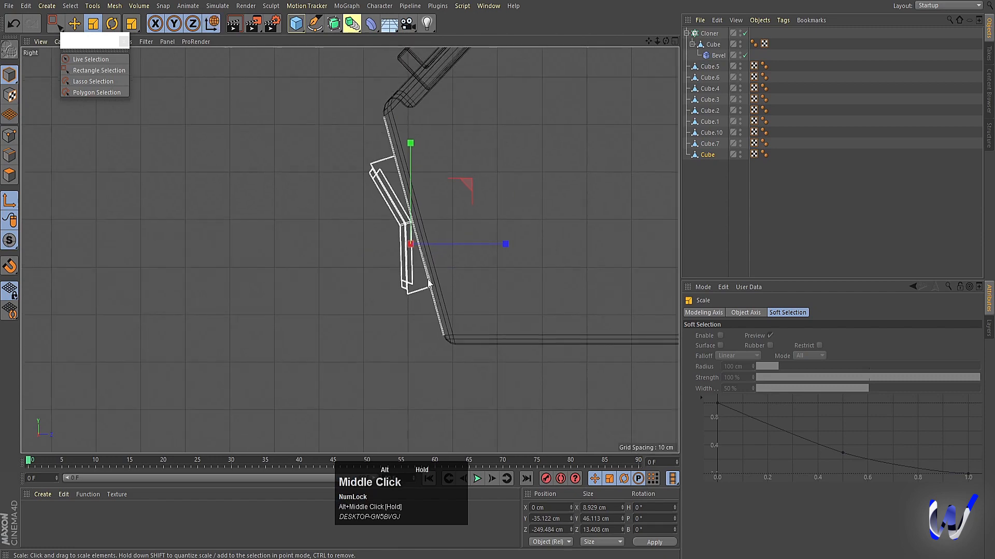
pyautogui.middleClick(415, 254)
pyautogui.middleClick(229, 355)
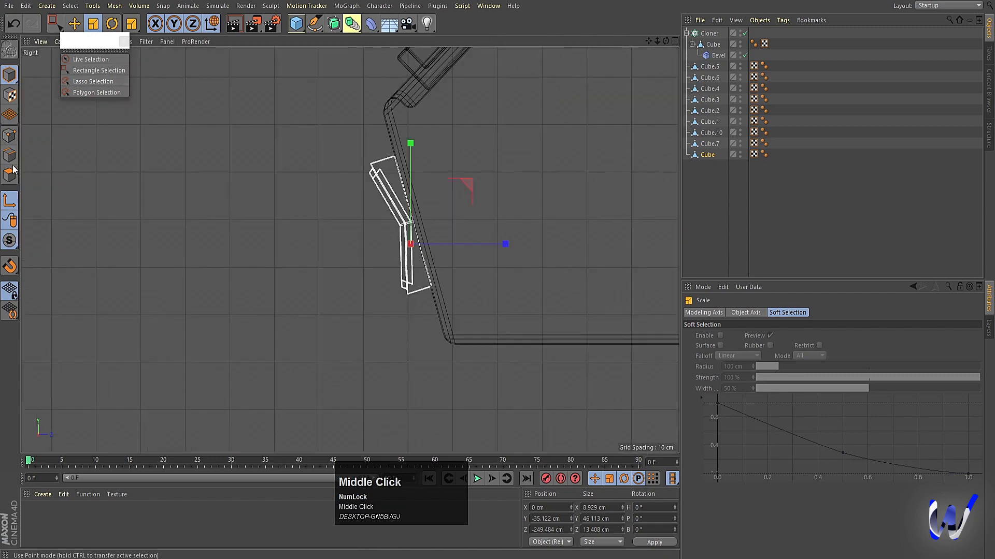
# Select the narrow strip's polygons and extrude them outward about 3 cm with Create Caps enabled
pyautogui.click(411, 228)
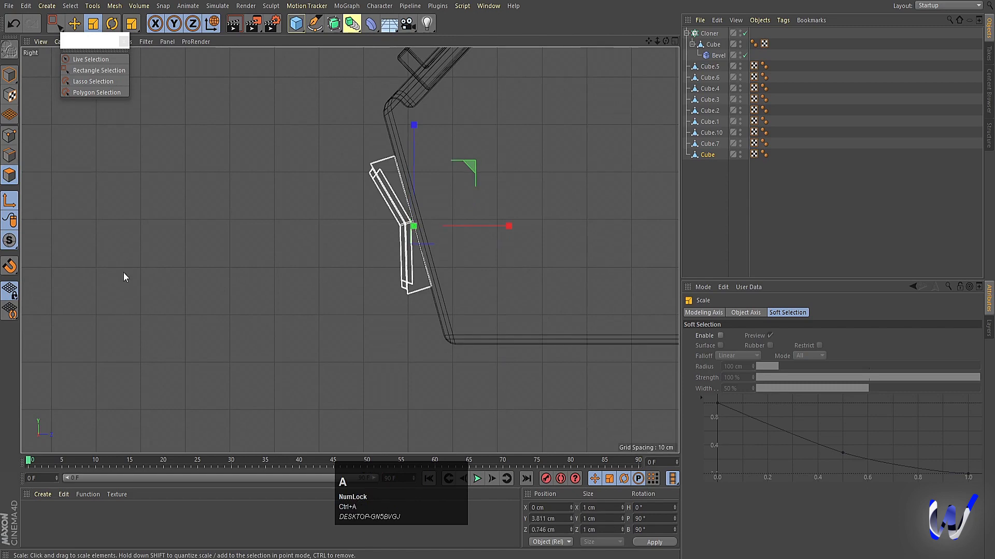
pyautogui.middleClick(136, 247)
pyautogui.middleClick(160, 164)
pyautogui.rightClick(249, 336)
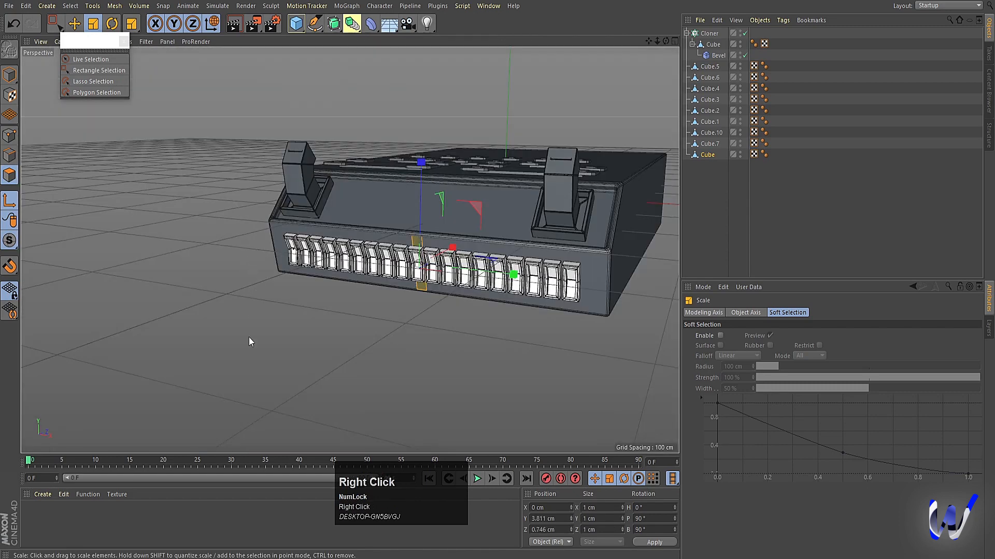
pyautogui.click(277, 317)
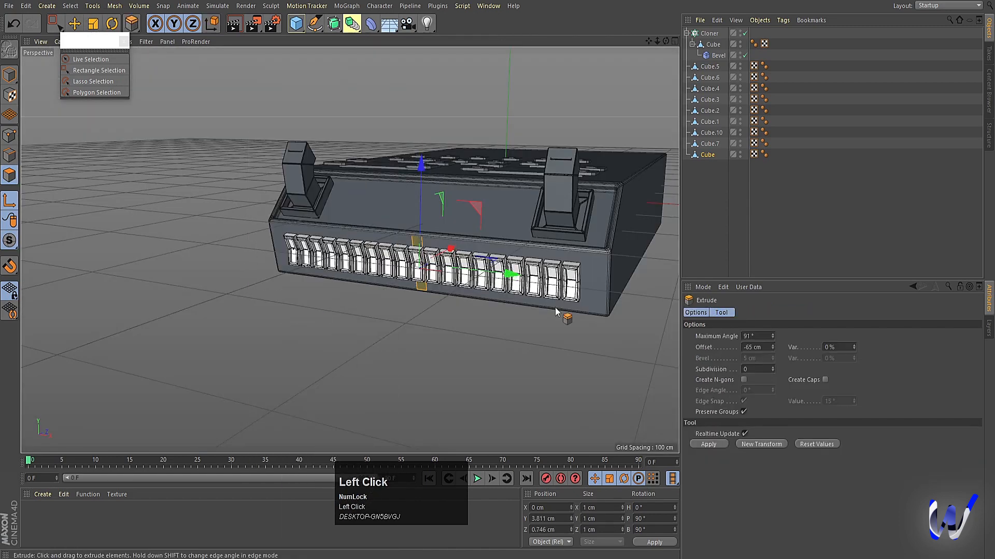
pyautogui.click(825, 379)
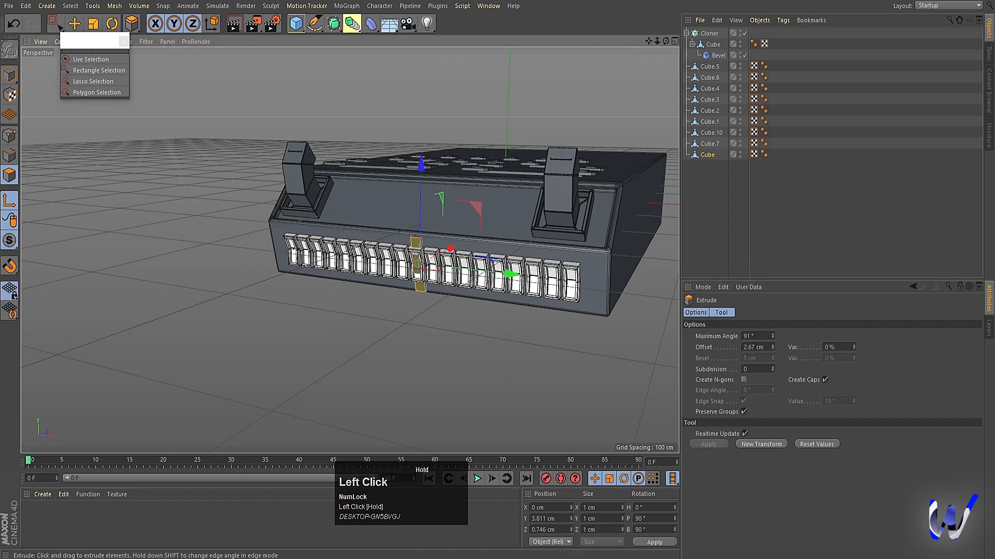
pyautogui.moveTo(433, 380); pyautogui.dragTo(437, 381)
# Return to whole-object editing, undo a trial sideways move of the strip's axis, and turn off axis editing
pyautogui.click(9, 75)
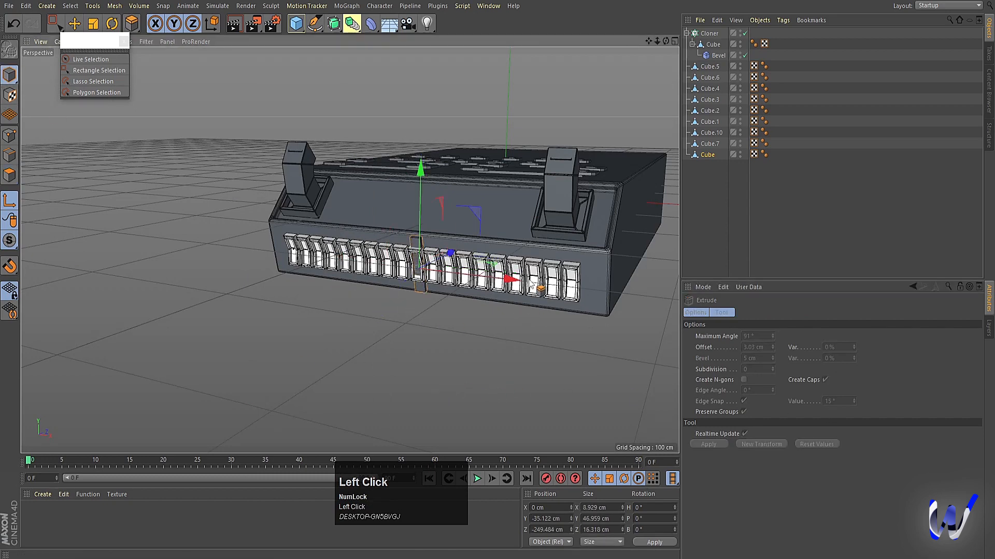
pyautogui.moveTo(515, 282); pyautogui.dragTo(630, 306)
pyautogui.hotkey('ctrl', 'z')
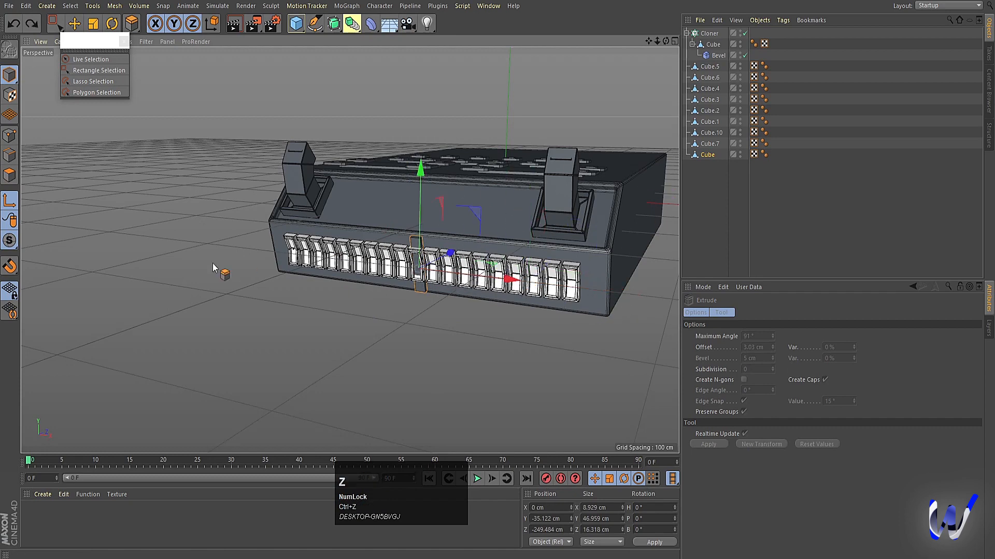
pyautogui.press('l')
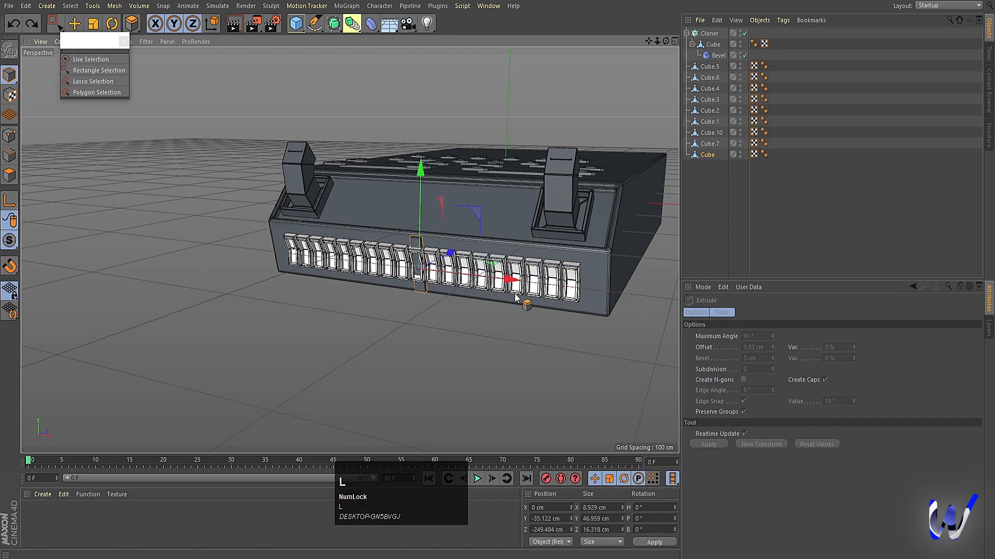
# Move the narrow strip to the front panel's end at about X 137.5 cm, scale it down uniformly to about 39.3 cm high and seat it against the panel
pyautogui.moveTo(516, 296); pyautogui.dragTo(676, 298)
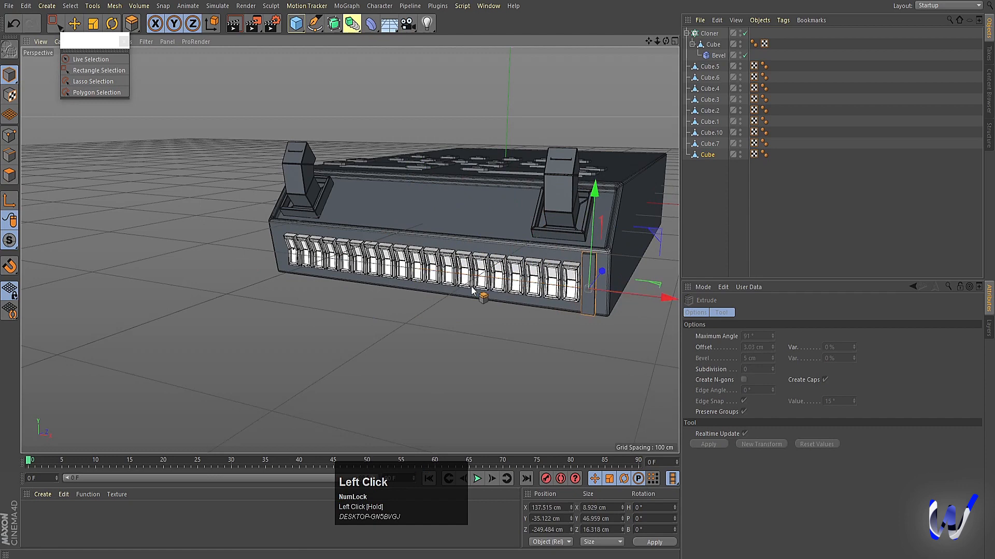
pyautogui.middleClick(472, 290)
pyautogui.middleClick(324, 315)
pyautogui.press('t')
pyautogui.moveTo(349, 340); pyautogui.dragTo(328, 319)
pyautogui.press('e')
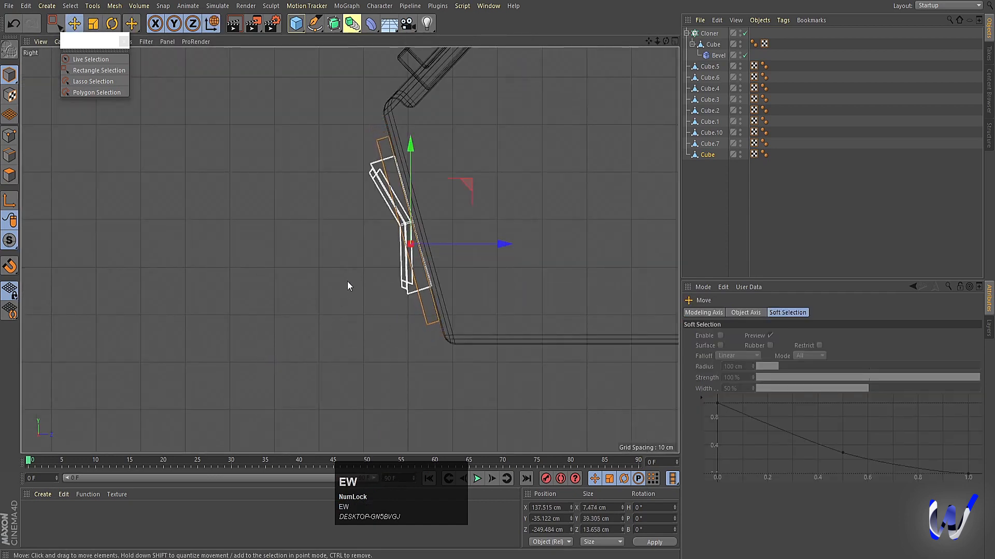
pyautogui.moveTo(469, 190); pyautogui.dragTo(471, 188)
pyautogui.middleClick(471, 188)
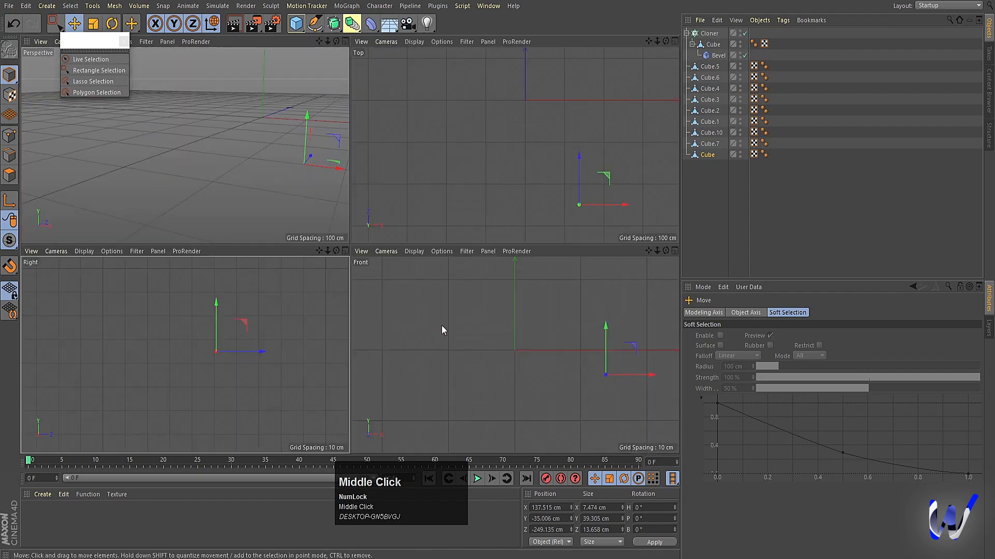
pyautogui.middleClick(207, 137)
# Copy the end strip to the front panel's opposite end and to its middle, at about X -0.2 cm
pyautogui.moveTo(455, 334)
pyautogui.keyDown('alt'); pyautogui.mouseDown()
pyautogui.moveTo(434, 358)
pyautogui.moveTo(528, 345)
pyautogui.moveTo(472, 343)
pyautogui.mouseUp(); pyautogui.keyUp('alt')
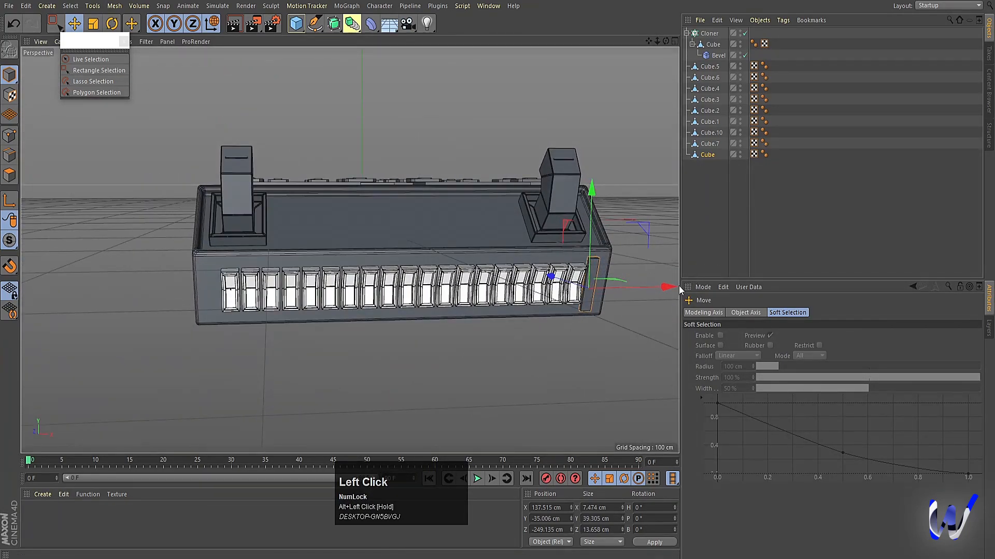
pyautogui.keyDown('ctrl'); pyautogui.moveTo(671, 286); pyautogui.dragTo(500, 310); pyautogui.keyUp('ctrl')
pyautogui.click(213, 307)
# Rotate the middle strip 90° in bank, bring it out to about Z -265 cm and thin it to about 3.3 cm
pyautogui.press('r')
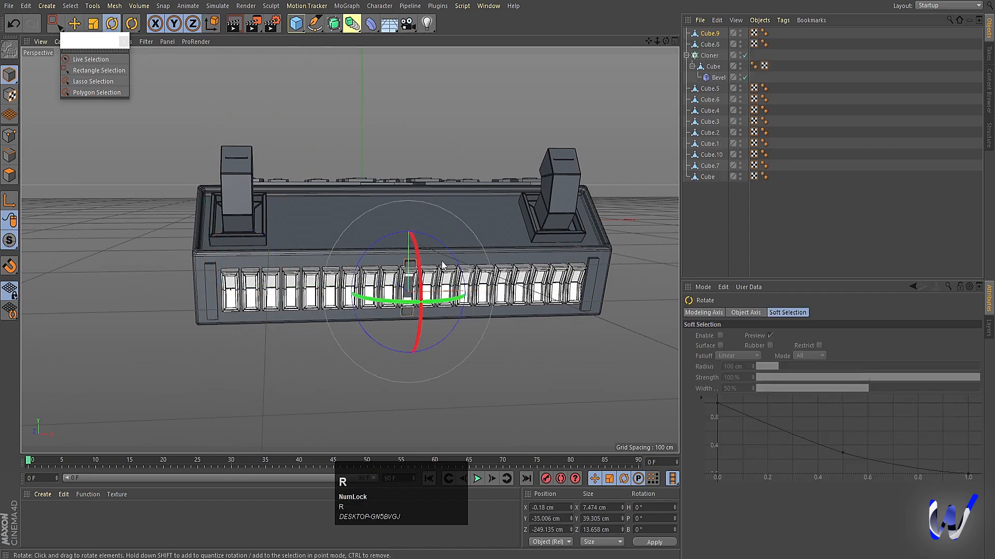
pyautogui.keyDown('shift'); pyautogui.moveTo(443, 238); pyautogui.dragTo(483, 337); pyautogui.keyUp('shift')
pyautogui.middleClick(439, 360)
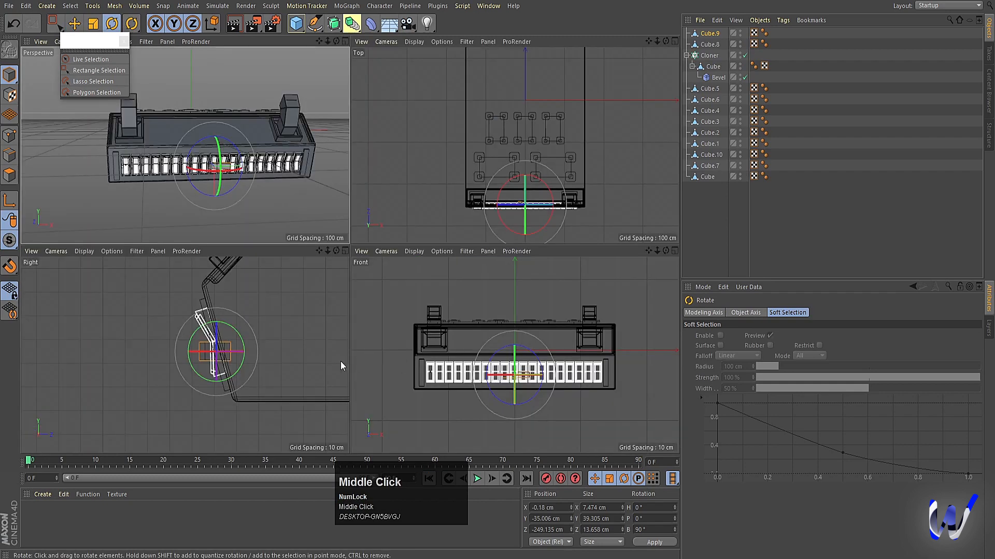
pyautogui.middleClick(285, 365)
pyautogui.press('e')
pyautogui.moveTo(507, 241); pyautogui.dragTo(362, 246)
pyautogui.press('t')
pyautogui.press('e')
pyautogui.press('r')
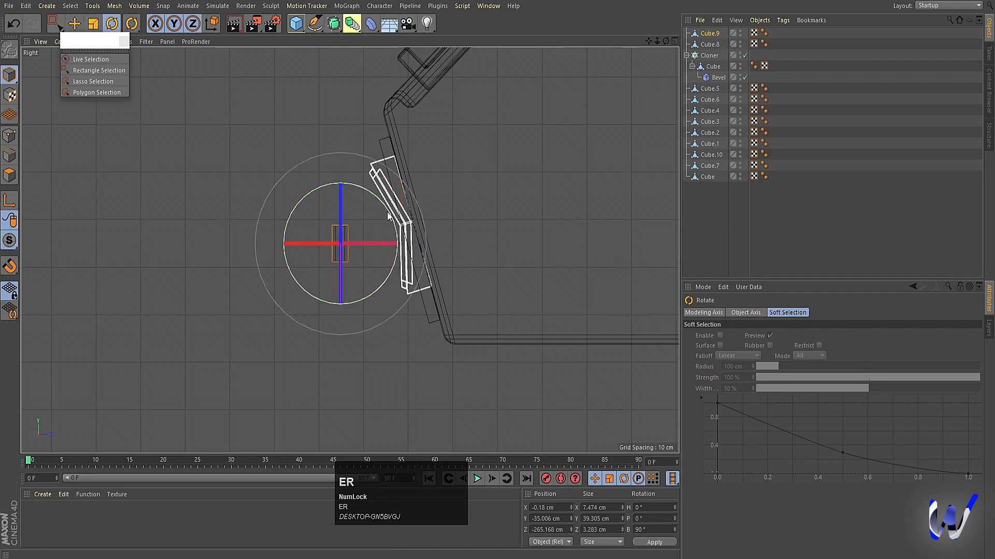
# Tilt the middle strip about 17.4° in pitch and move it against the block row at about Y -32.4 cm and Z -253.8 cm
pyautogui.moveTo(393, 210); pyautogui.dragTo(369, 196)
pyautogui.press('e')
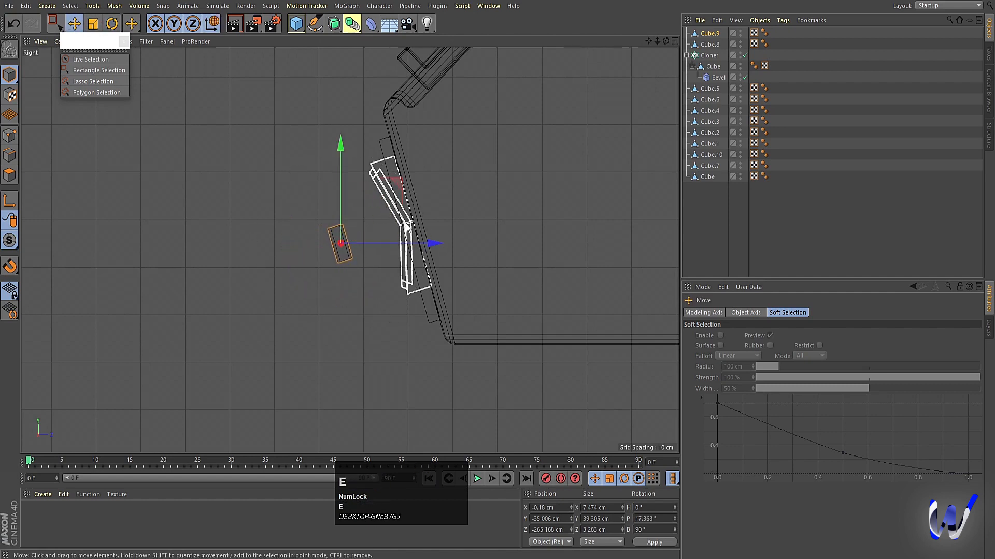
pyautogui.press('w')
pyautogui.moveTo(433, 213); pyautogui.dragTo(480, 204)
pyautogui.moveTo(413, 322); pyautogui.dragTo(415, 325)
pyautogui.moveTo(477, 203); pyautogui.dragTo(477, 203)
pyautogui.middleClick(456, 346)
pyautogui.middleClick(238, 181)
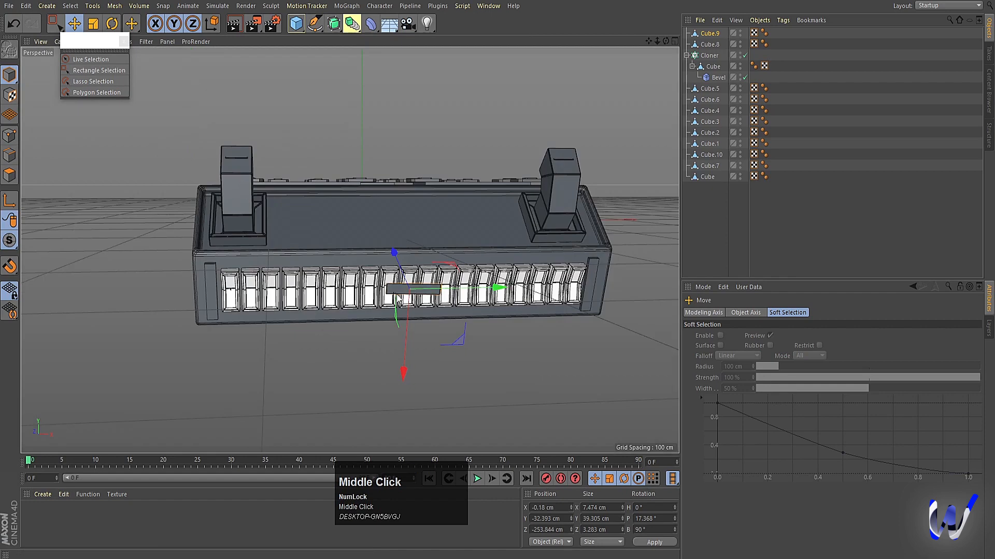
# Stretch the middle strip lengthwise to about 144 cm
pyautogui.press('t')
pyautogui.middleClick(484, 315)
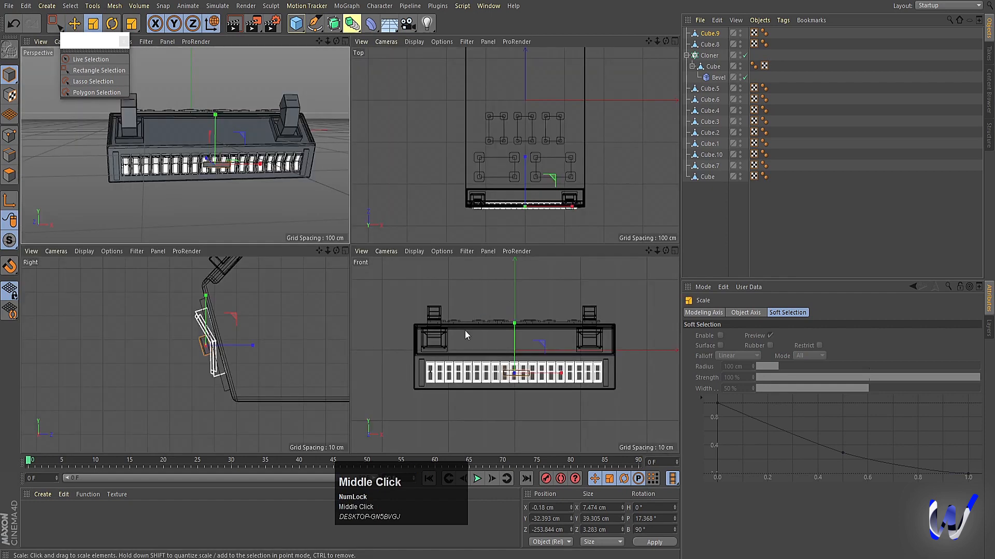
pyautogui.middleClick(465, 331)
pyautogui.moveTo(445, 287)
pyautogui.mouseDown()
pyautogui.moveTo(601, 285)
pyautogui.moveTo(448, 290)
pyautogui.mouseUp()
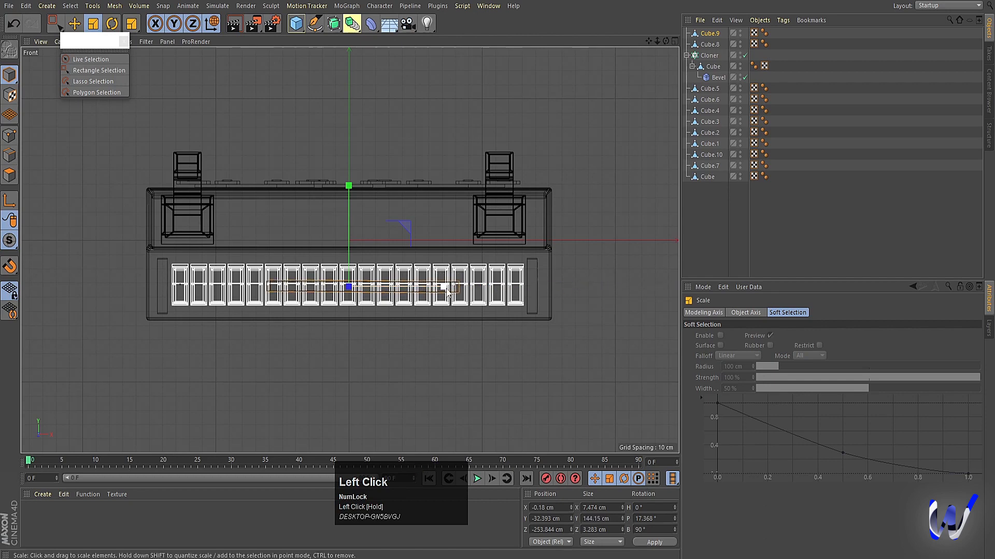
# Reset the middle strip's pitch rotation to 0° in its coordinates
pyautogui.click(710, 34)
pyautogui.click(714, 313)
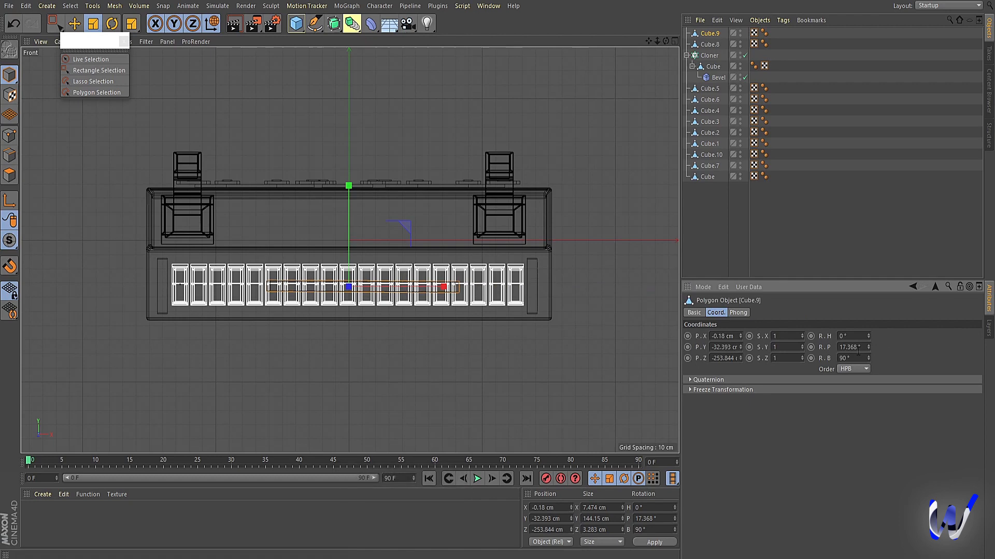
pyautogui.click(855, 347)
pyautogui.write('0')
pyautogui.press('Return')
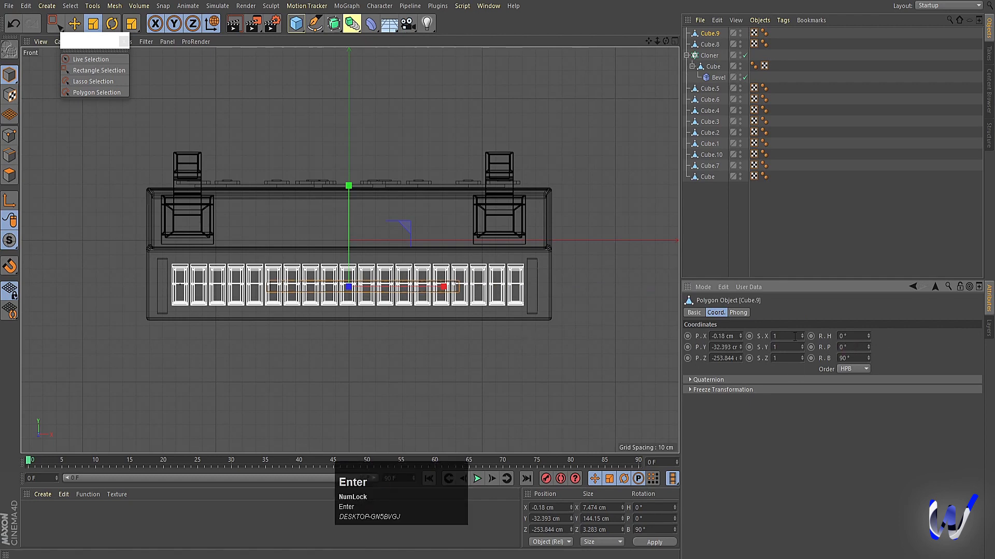
# Lengthen the horizontal strip to about 276.5 cm and shift it to about X -22 cm so it spans both end strips
pyautogui.moveTo(444, 287); pyautogui.dragTo(551, 279)
pyautogui.press('e')
pyautogui.moveTo(437, 286); pyautogui.dragTo(414, 288)
pyautogui.press('t')
pyautogui.press('e')
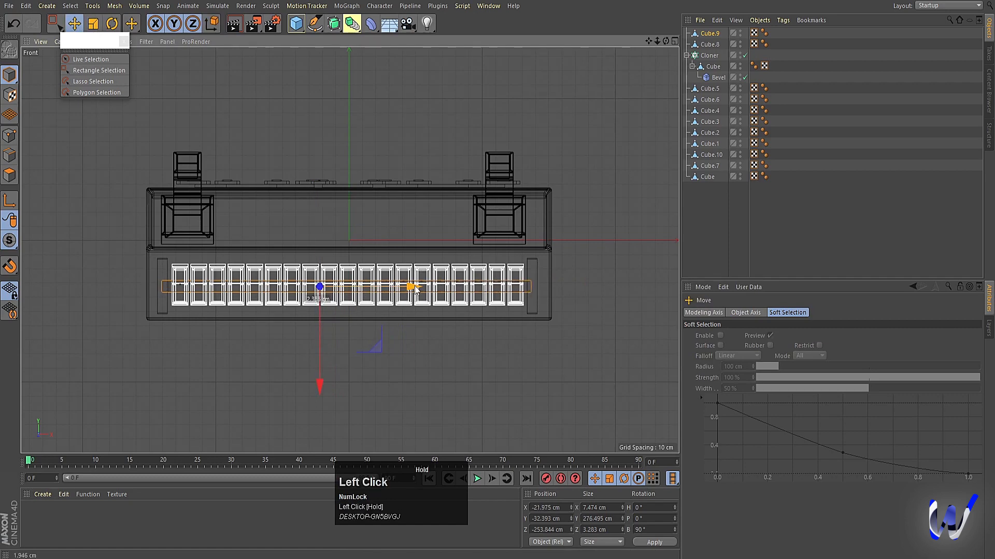
# Tilt the horizontal strip about 15° in pitch to follow the slanted front panel, then clear the selection
pyautogui.middleClick(405, 323)
pyautogui.middleClick(274, 334)
pyautogui.press('r')
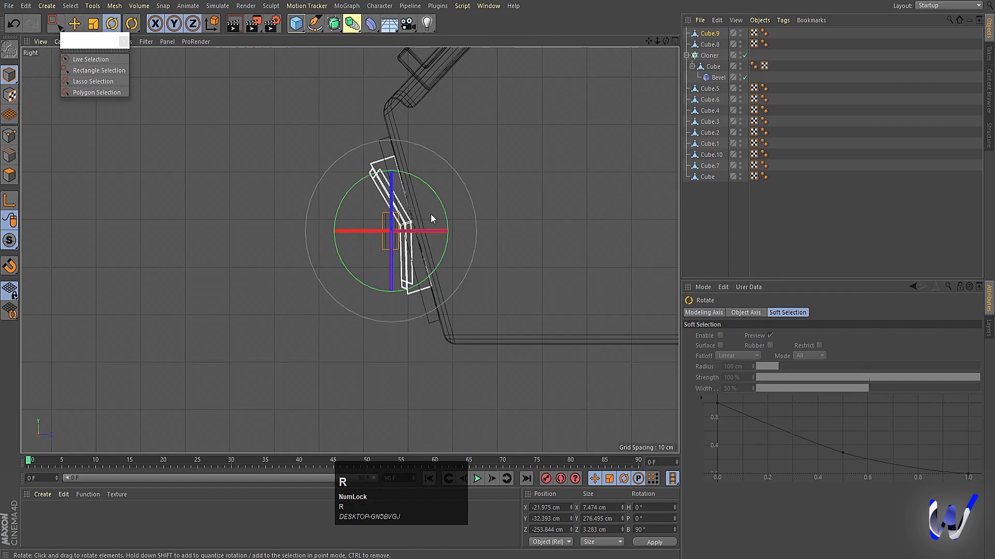
pyautogui.moveTo(438, 202); pyautogui.dragTo(429, 190)
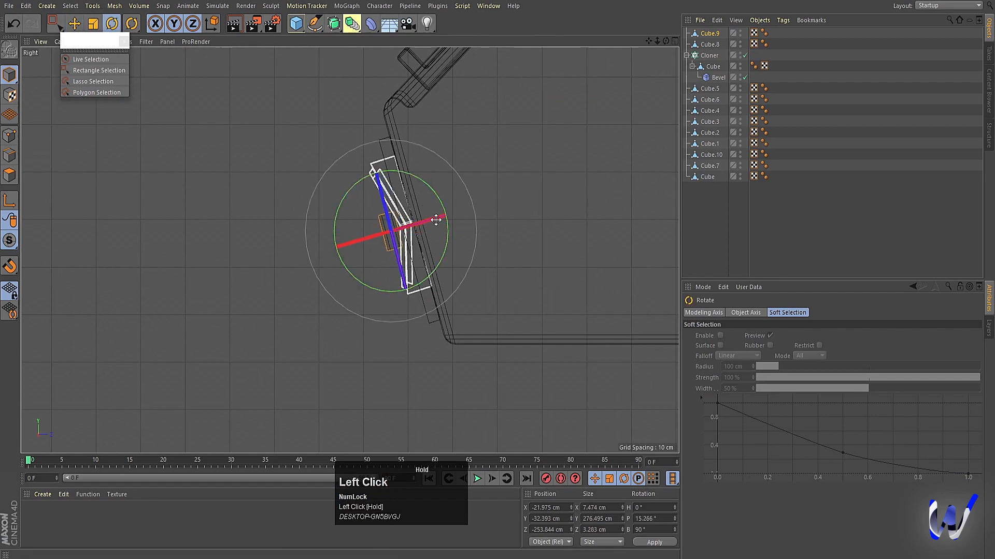
pyautogui.middleClick(318, 194)
pyautogui.middleClick(319, 193)
pyautogui.click(529, 170)
pyautogui.keyDown('alt'); pyautogui.moveTo(530, 169); pyautogui.dragTo(495, 247); pyautogui.keyUp('alt')
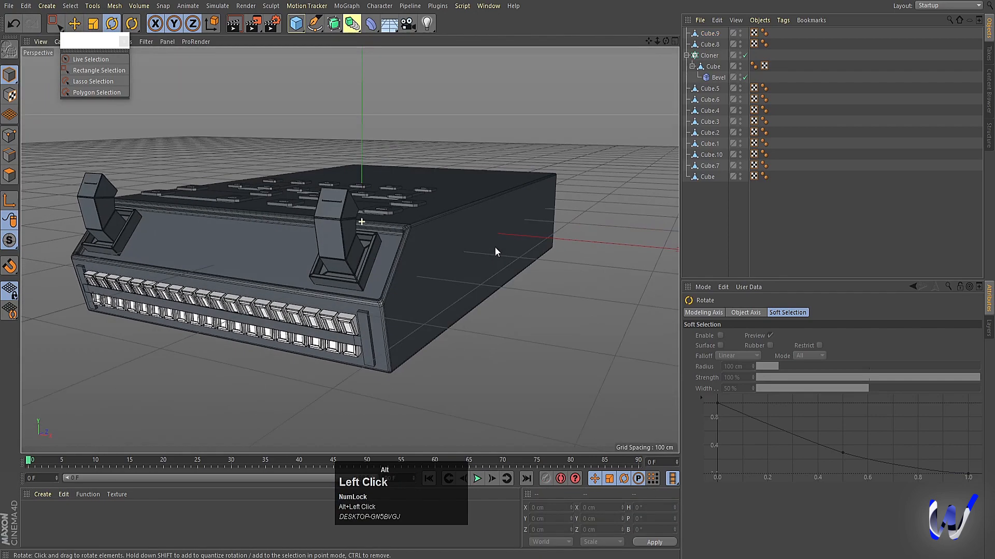
pyautogui.keyDown('alt'); pyautogui.moveTo(496, 247); pyautogui.dragTo(492, 295, button='right'); pyautogui.keyUp('alt')
pyautogui.keyDown('alt'); pyautogui.moveTo(493, 295); pyautogui.dragTo(518, 249); pyautogui.keyUp('alt')
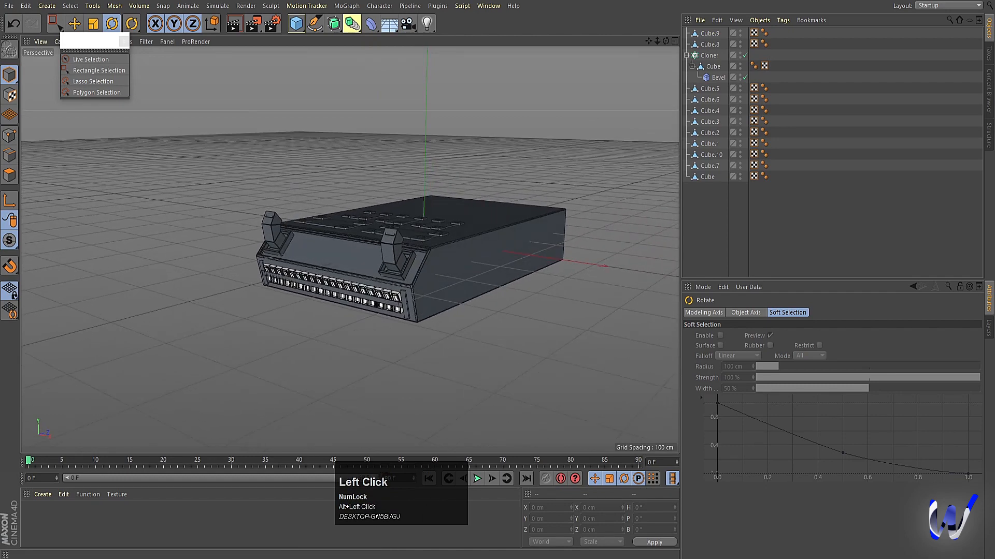
# Select the main body's rear points and move them forward to about Z 9.2 cm, shortening the body
pyautogui.click(527, 233)
pyautogui.middleClick(528, 233)
pyautogui.middleClick(523, 100)
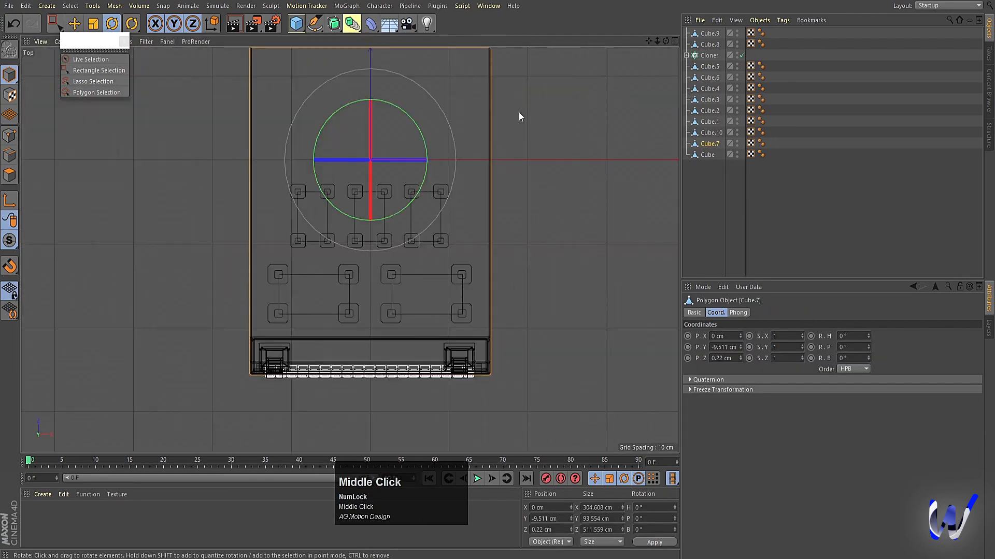
pyautogui.click(93, 70)
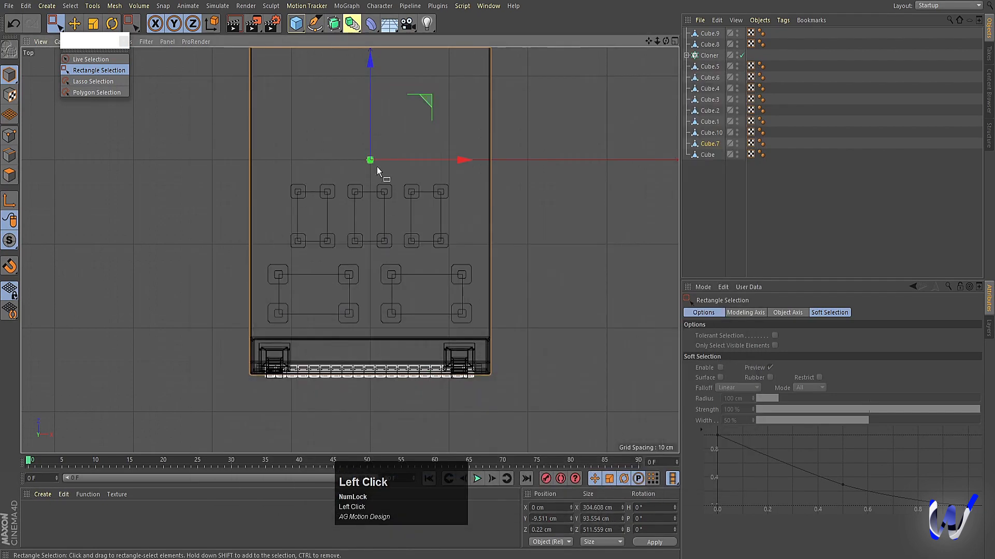
pyautogui.scroll(-4, 377, 167)
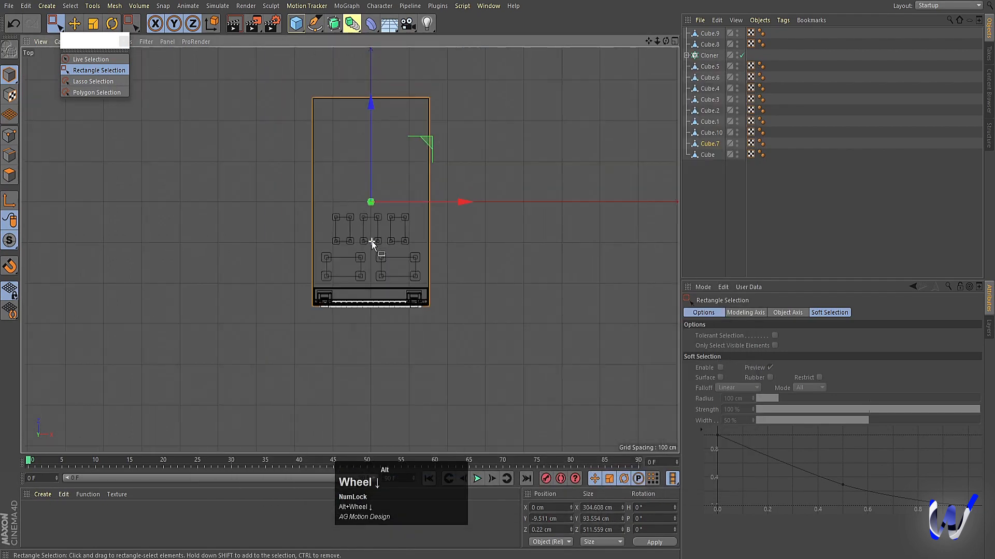
pyautogui.keyDown('alt'); pyautogui.moveTo(372, 241); pyautogui.dragTo(395, 240, button='middle'); pyautogui.keyUp('alt')
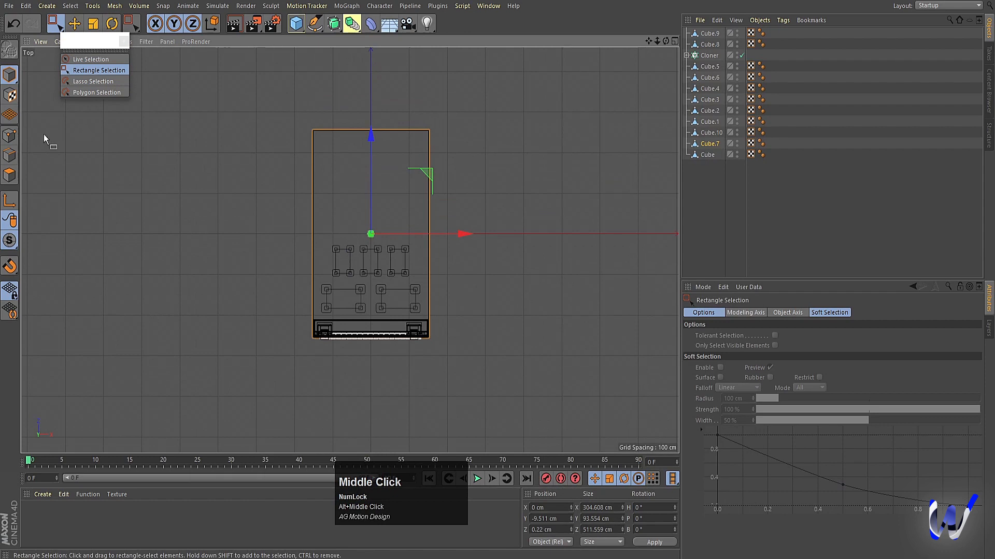
pyautogui.click(9, 136)
pyautogui.moveTo(282, 105); pyautogui.dragTo(479, 165)
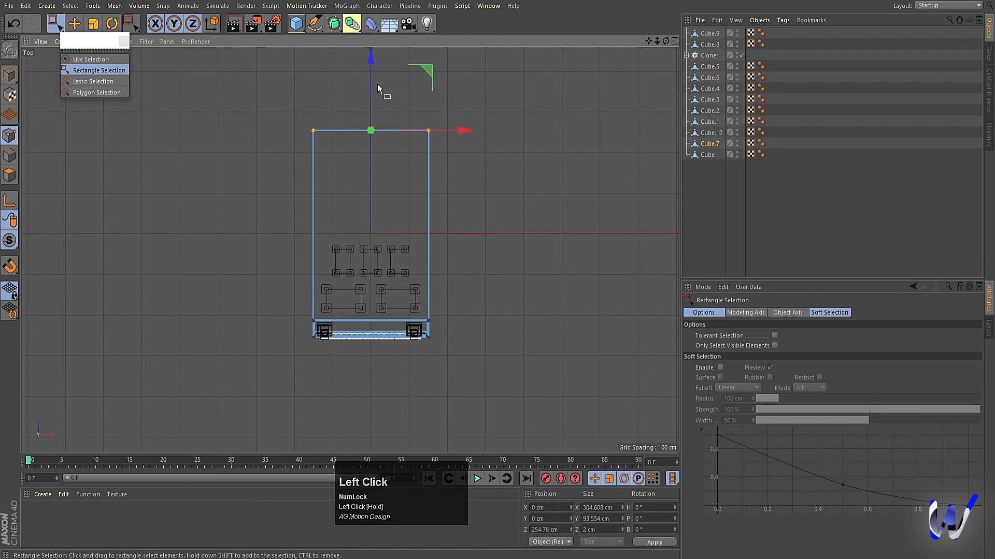
pyautogui.moveTo(373, 58); pyautogui.dragTo(407, 157)
pyautogui.middleClick(406, 156)
pyautogui.middleClick(344, 148)
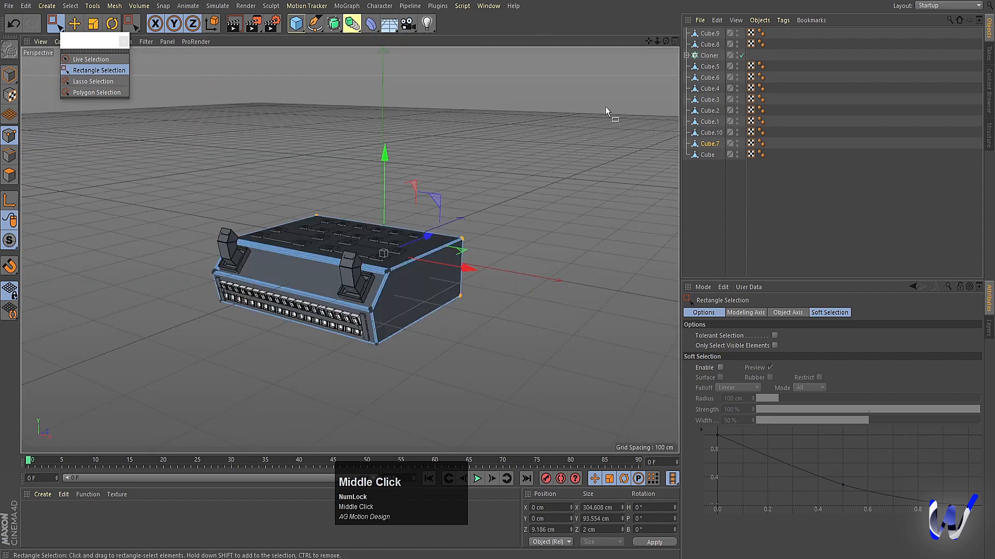
# Select all objects in the scene and group them under one null
pyautogui.click(745, 182)
pyautogui.hotkey('ctrl', 'a')
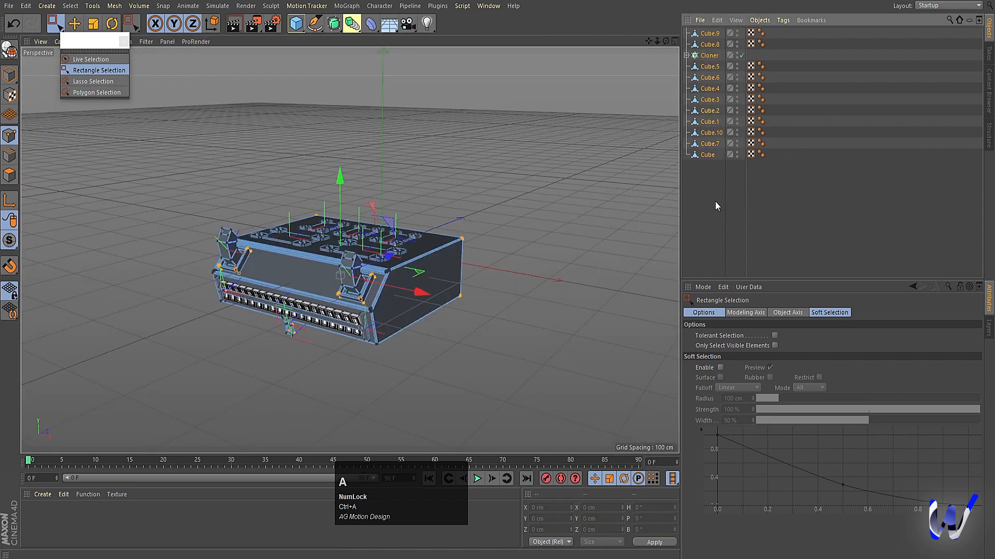
pyautogui.hotkey('alt', 'g')
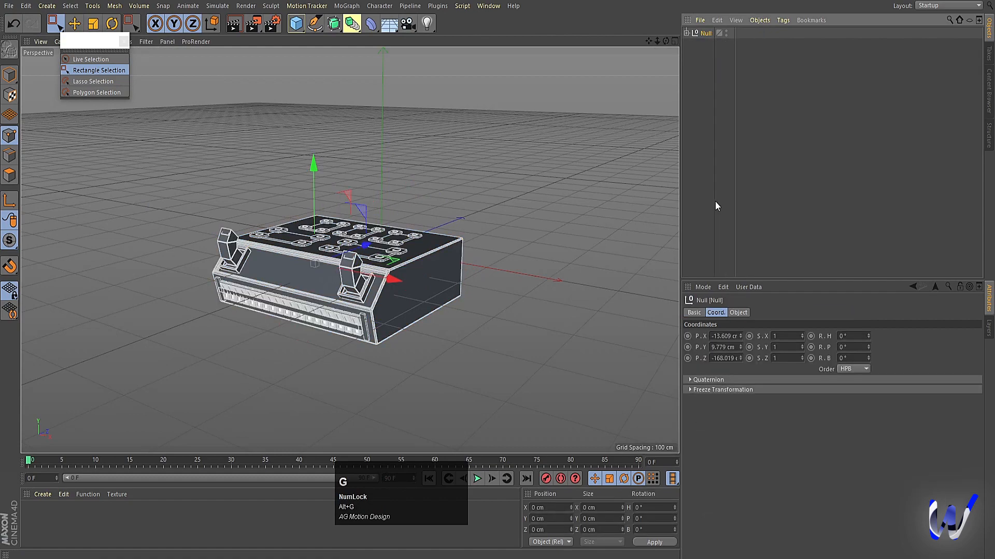
pyautogui.click(717, 51)
pyautogui.click(703, 34)
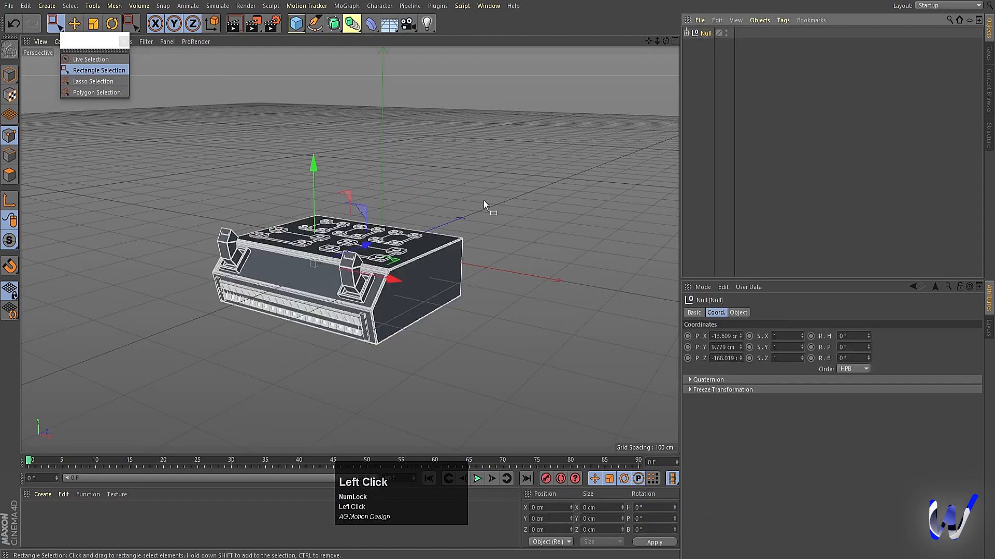
# Copy the null group backward to about Z 17.9 cm and rotate the copy half a turn to face the opposite way
pyautogui.moveTo(484, 203)
pyautogui.keyDown('alt'); pyautogui.mouseDown()
pyautogui.moveTo(506, 225)
pyautogui.moveTo(524, 212)
pyautogui.moveTo(482, 216)
pyautogui.mouseUp(); pyautogui.keyUp('alt')
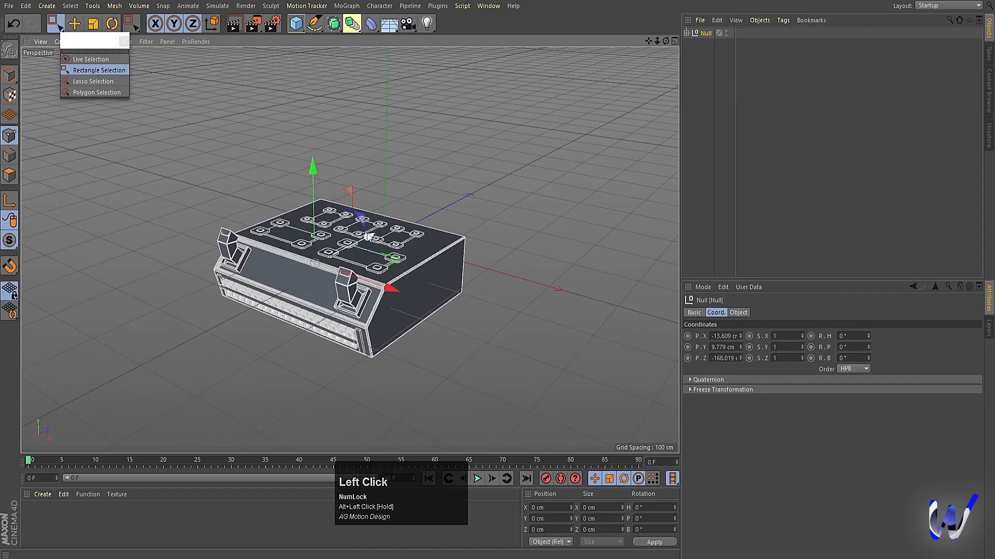
pyautogui.keyDown('ctrl'); pyautogui.moveTo(361, 239); pyautogui.dragTo(504, 211); pyautogui.keyUp('ctrl')
pyautogui.middleClick(514, 169)
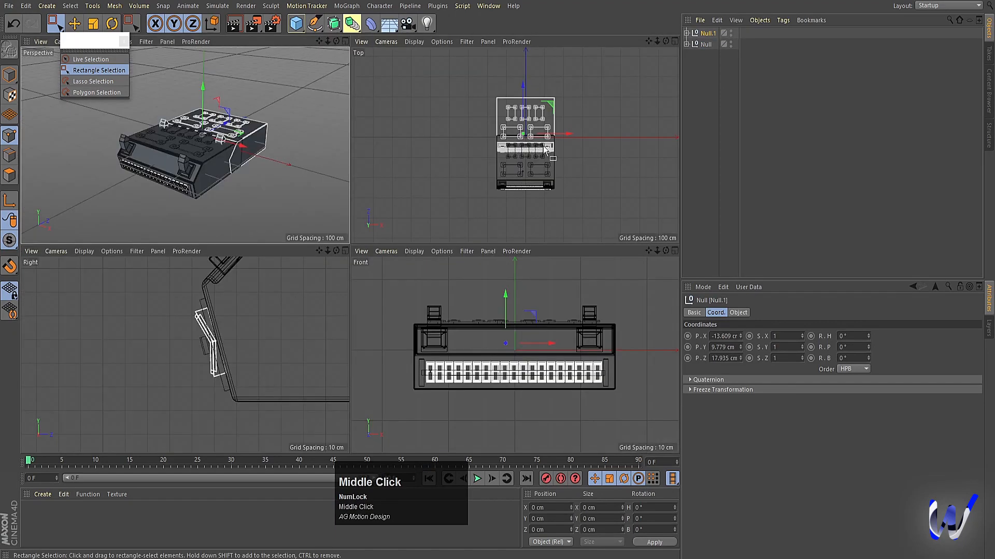
pyautogui.middleClick(544, 146)
pyautogui.press('r')
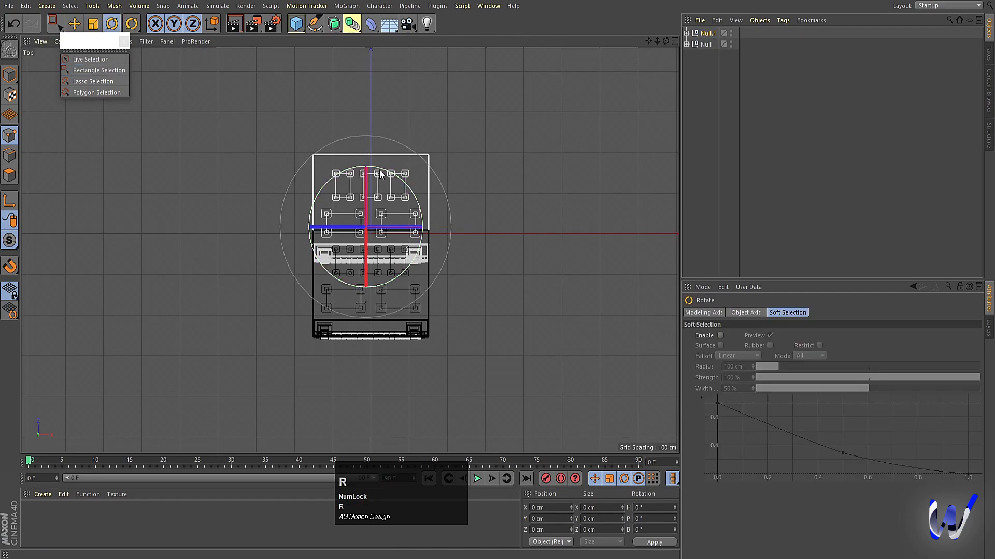
pyautogui.keyDown('shift'); pyautogui.moveTo(379, 170); pyautogui.dragTo(337, 346); pyautogui.keyUp('shift')
# Shift the rotated copy sideways until its sides line up with the original body
pyautogui.scroll(5, 388, 291)
pyautogui.press('e')
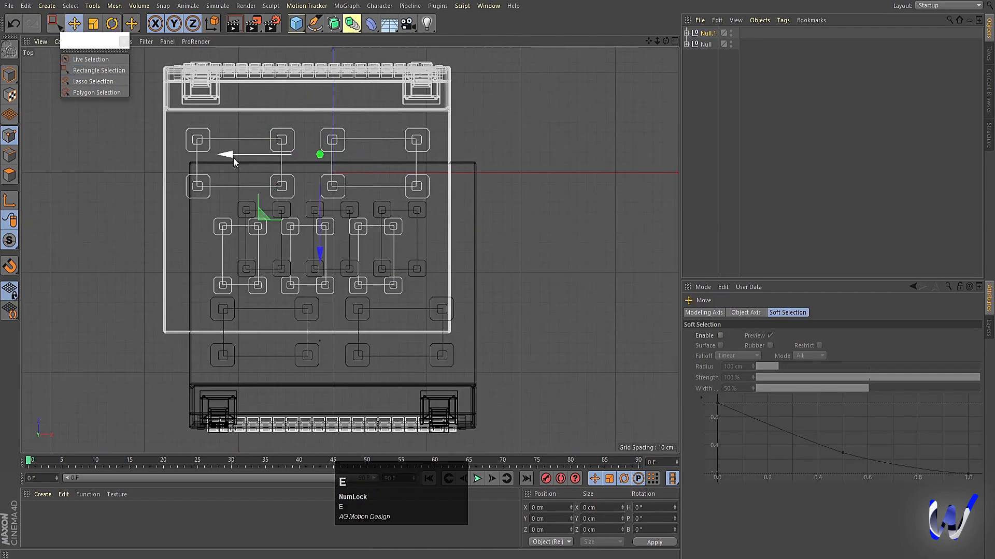
pyautogui.moveTo(233, 158); pyautogui.dragTo(257, 170)
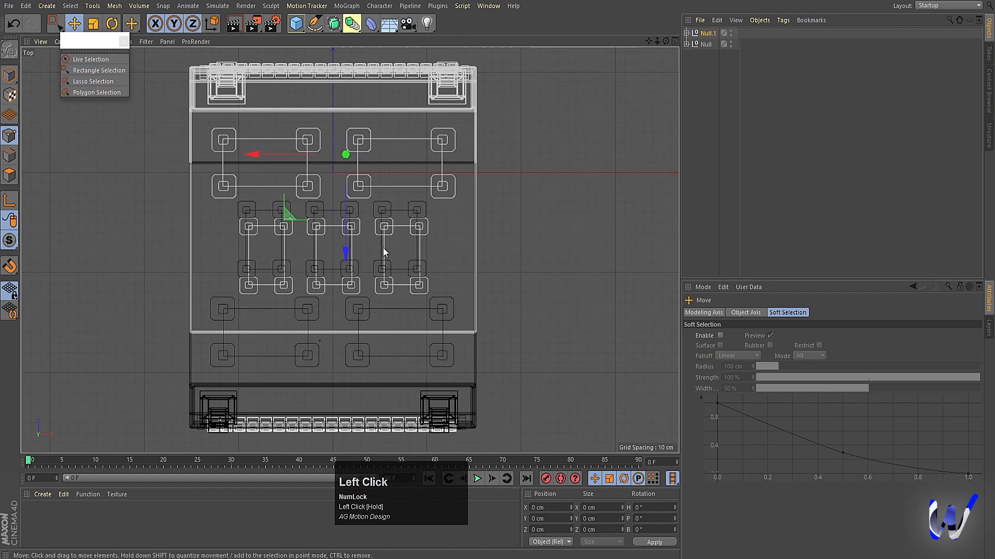
# Move the rotated copy straight back until a clear gap separates it from the original's rear
pyautogui.scroll(-3, 360, 265)
pyautogui.moveTo(361, 284); pyautogui.dragTo(357, 166)
pyautogui.scroll(-4, 372, 207)
pyautogui.moveTo(374, 209); pyautogui.dragTo(374, 234, button='middle')
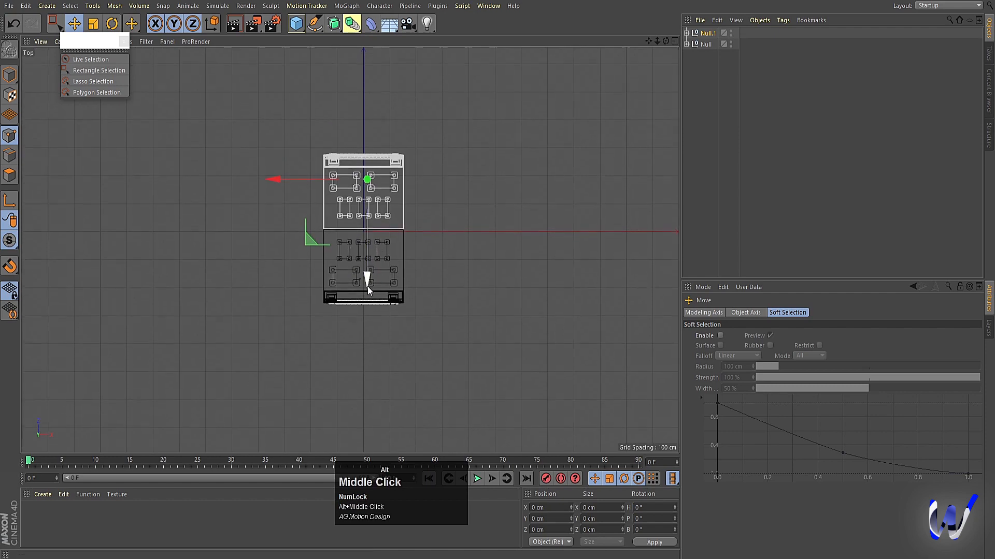
pyautogui.moveTo(364, 273); pyautogui.dragTo(362, 235)
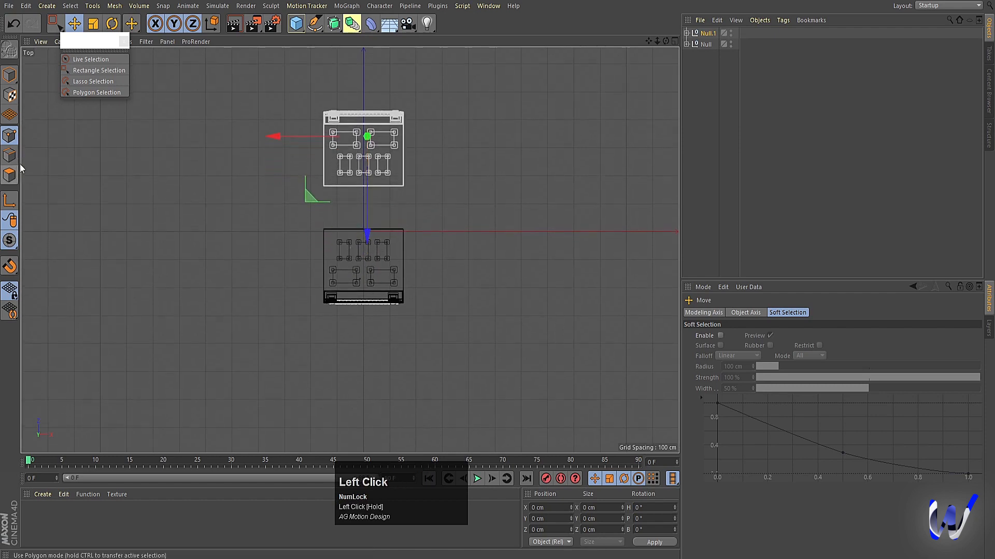
pyautogui.middleClick(337, 163)
pyautogui.middleClick(293, 169)
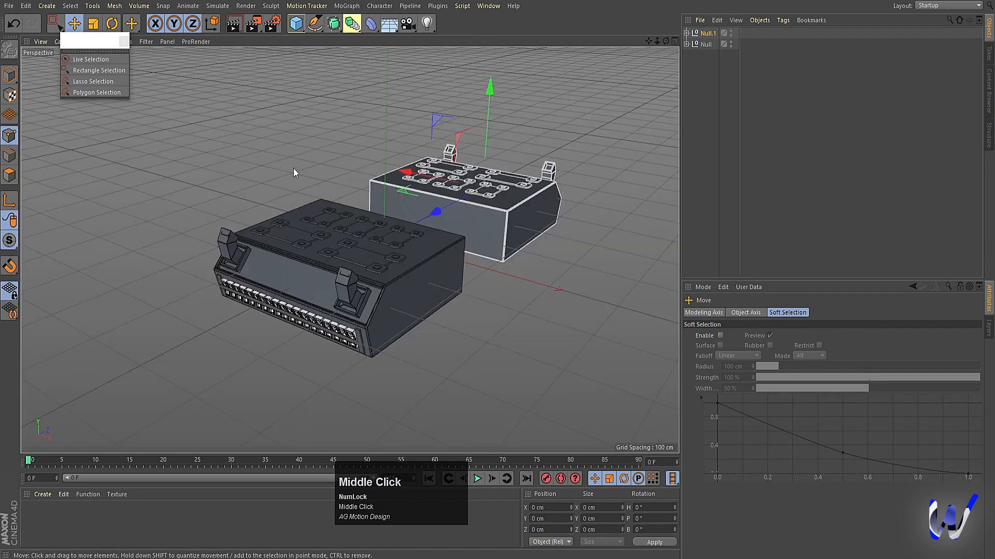
# Delete the two upright columns with their bases from the slanted end of the rear copy
pyautogui.keyDown('alt'); pyautogui.moveTo(293, 169); pyautogui.dragTo(441, 245); pyautogui.keyUp('alt')
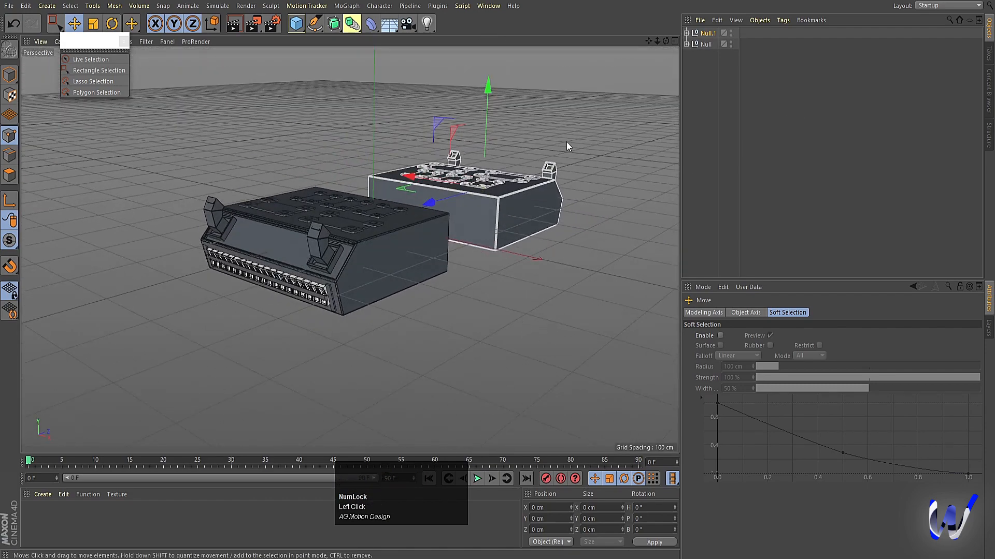
pyautogui.click(686, 33)
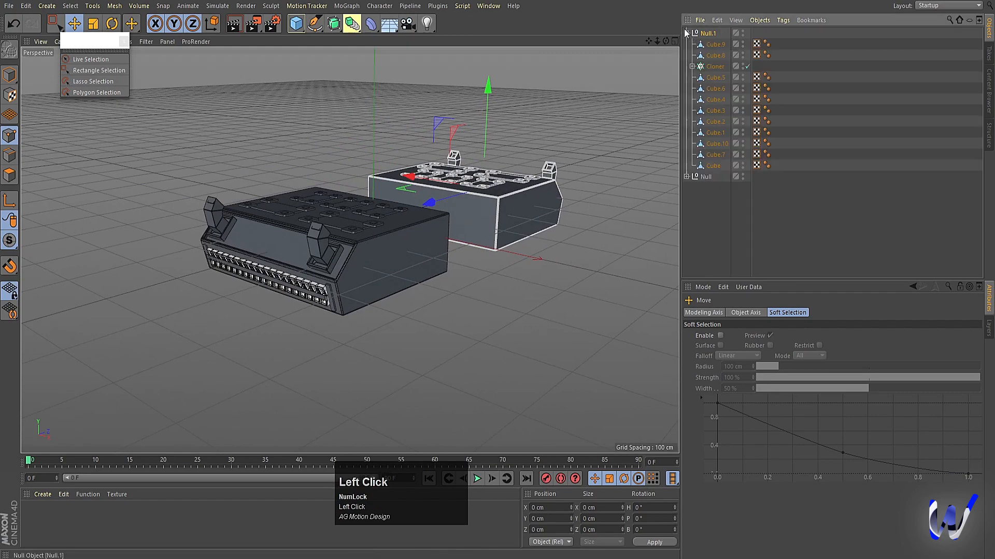
pyautogui.click(712, 45)
pyautogui.keyDown('alt'); pyautogui.moveTo(601, 225); pyautogui.dragTo(484, 242); pyautogui.keyUp('alt')
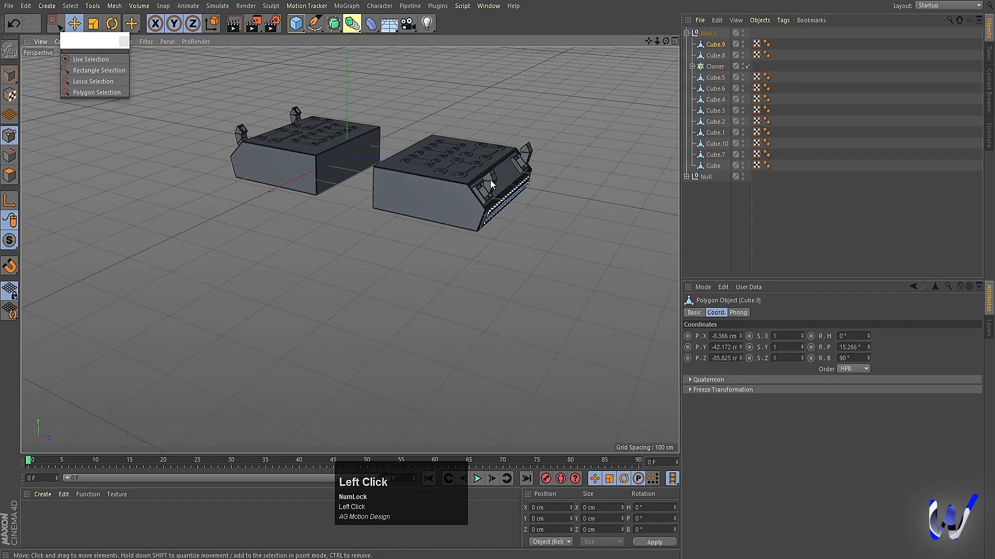
pyautogui.click(14, 81)
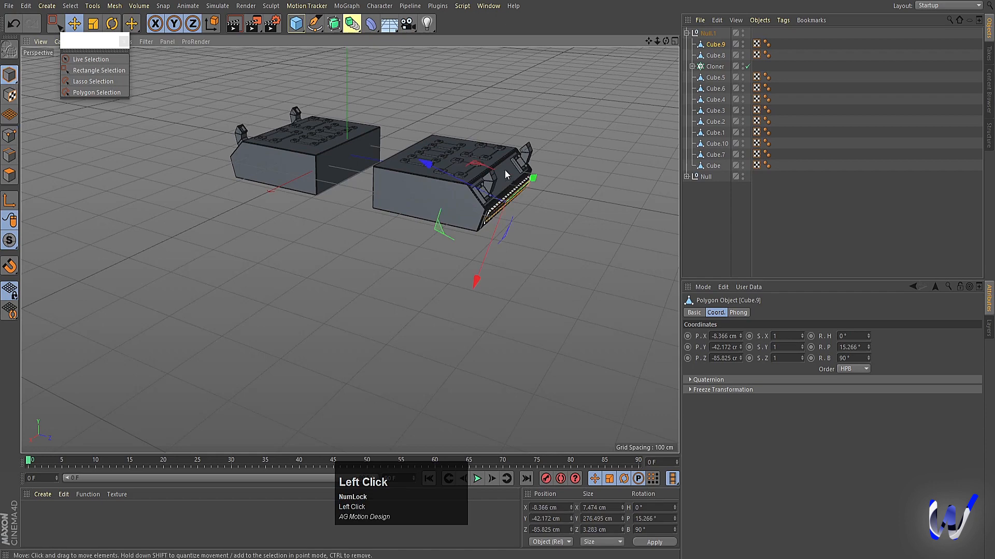
pyautogui.click(534, 161)
pyautogui.scroll(5, 539, 160)
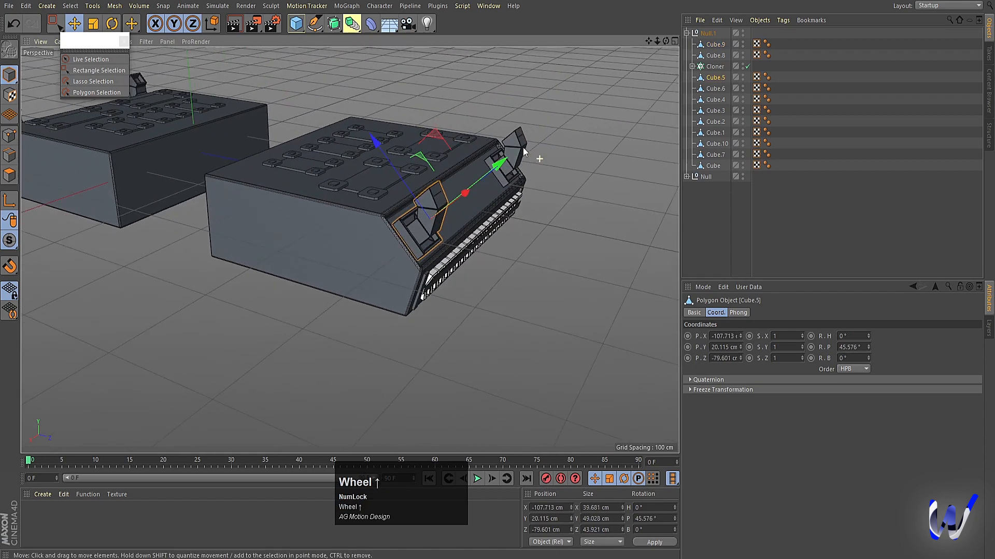
pyautogui.keyDown('shift'); pyautogui.click(508, 131); pyautogui.keyUp('shift')
pyautogui.press('Delete')
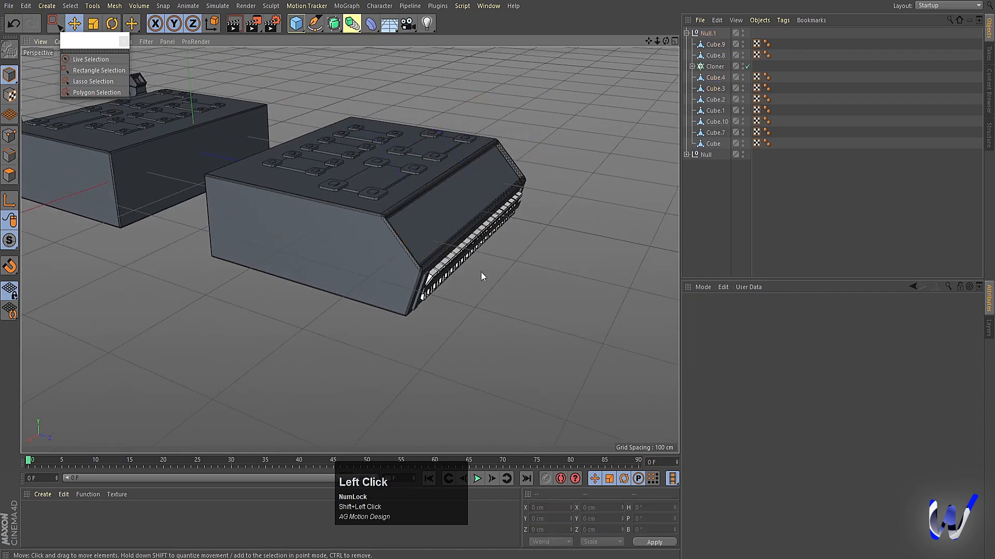
# Lengthen the rear copy's main body by moving its inner end points toward the original until they overlap the original body
pyautogui.keyDown('alt'); pyautogui.moveTo(487, 222); pyautogui.dragTo(536, 260); pyautogui.keyUp('alt')
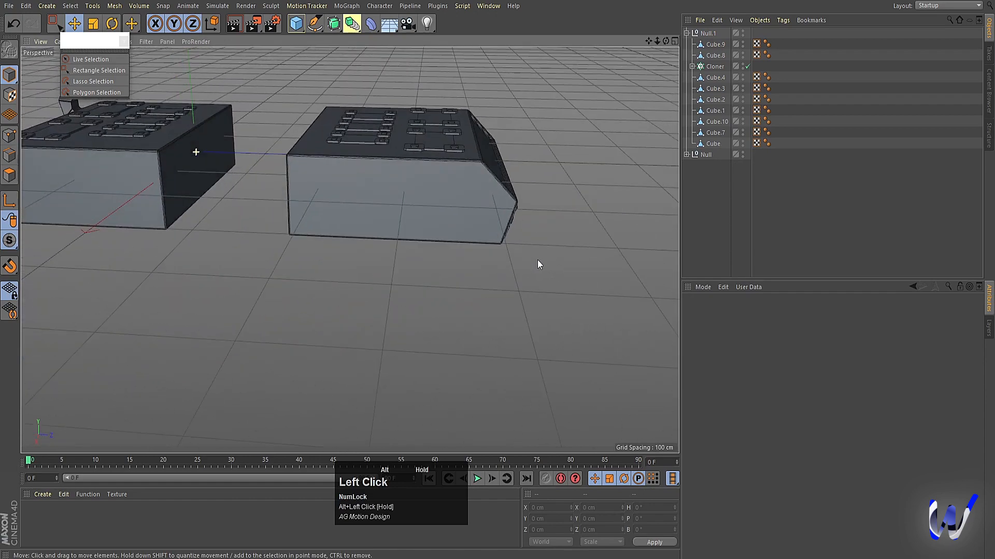
pyautogui.scroll(2, 481, 218)
pyautogui.click(482, 216)
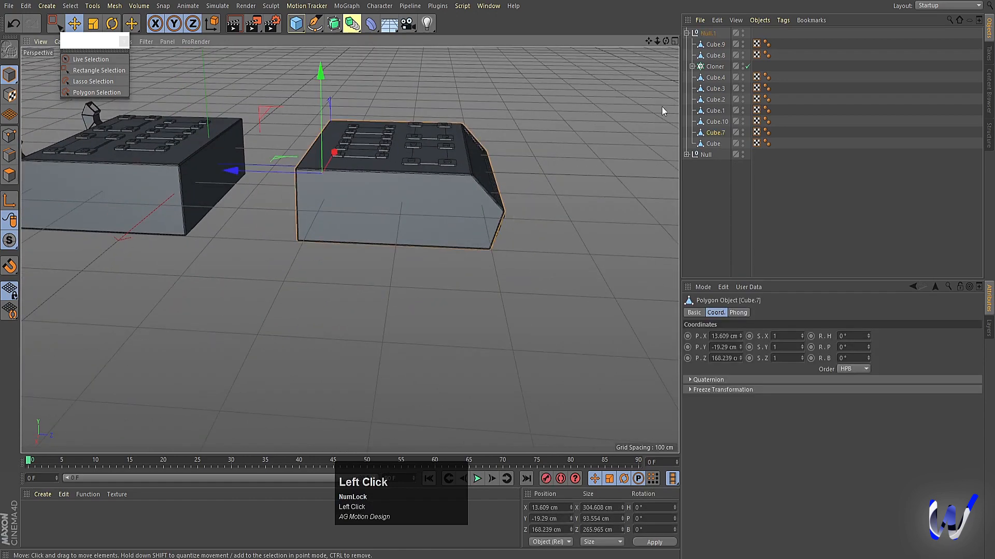
pyautogui.scroll(1, 394, 288)
pyautogui.scroll(-1, 394, 287)
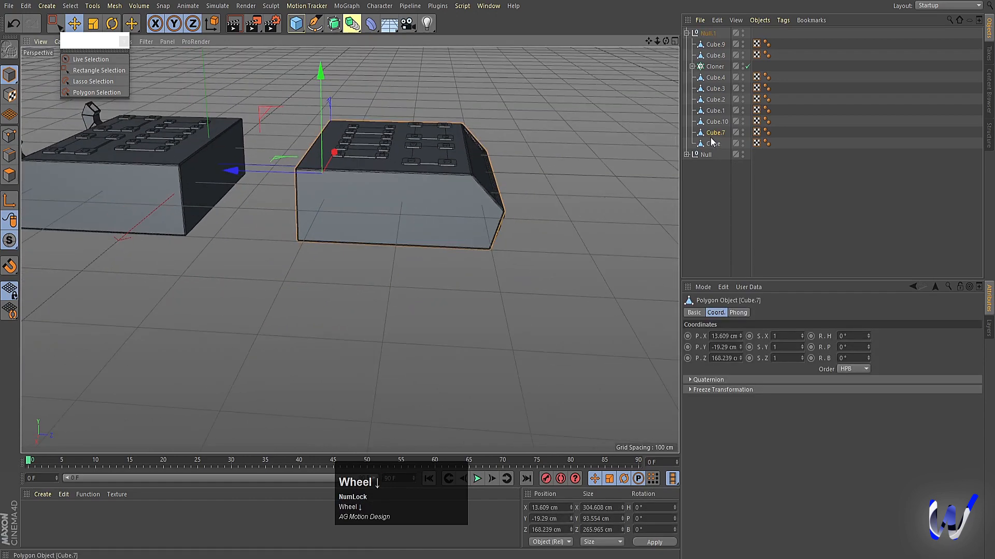
pyautogui.middleClick(332, 228)
pyautogui.middleClick(405, 200)
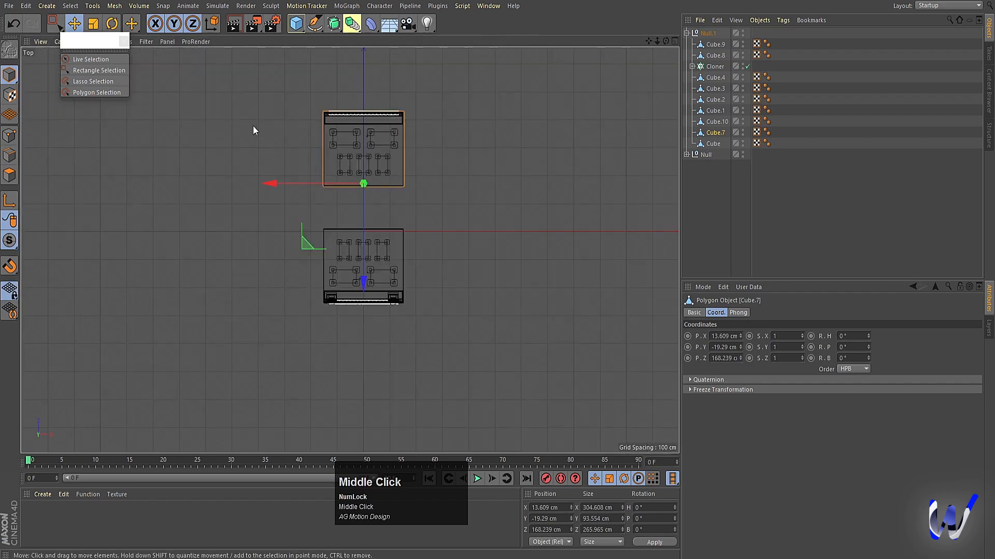
pyautogui.click(10, 136)
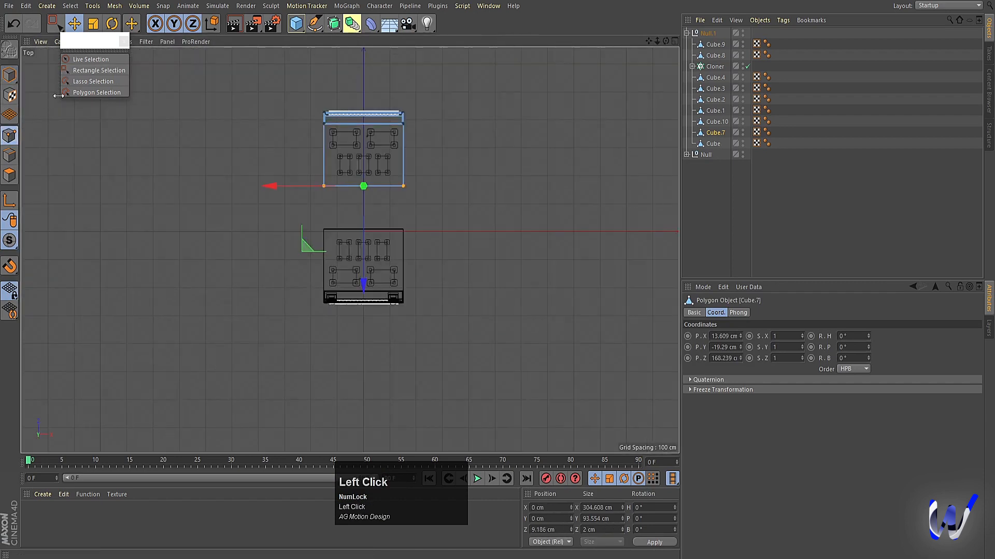
pyautogui.click(71, 72)
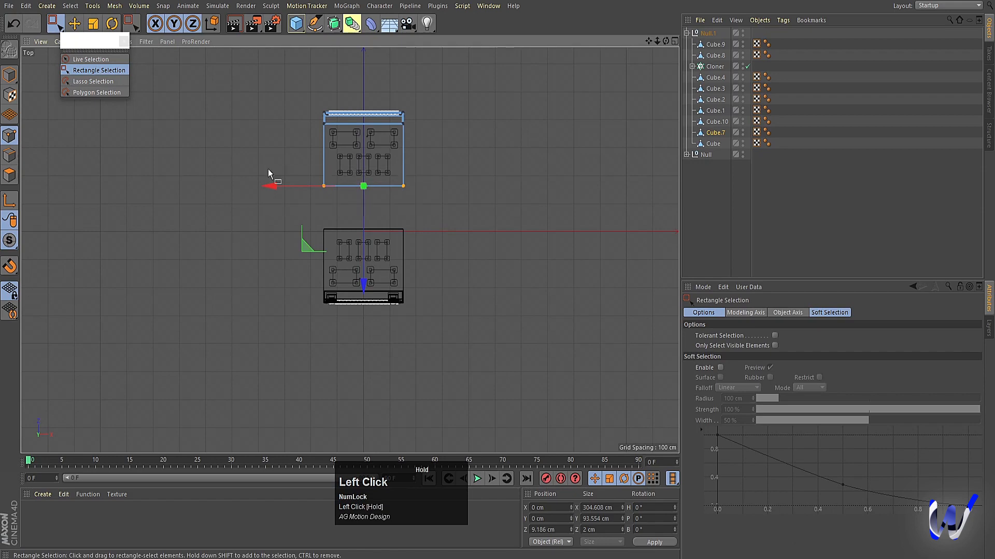
pyautogui.scroll(5, 455, 290)
pyautogui.moveTo(326, 200); pyautogui.dragTo(350, 376)
# Move the whole rear copy back to about Z 437.2 cm so its inner end meets the original's back face
pyautogui.click(702, 34)
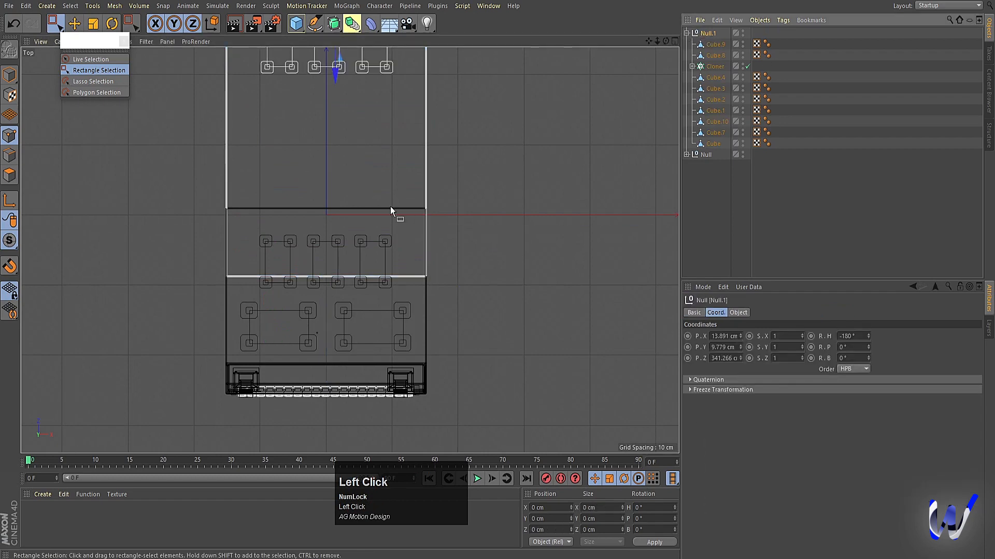
pyautogui.scroll(-3, 404, 208)
pyautogui.moveTo(417, 213); pyautogui.dragTo(388, 272, button='middle')
pyautogui.moveTo(349, 241); pyautogui.dragTo(347, 194)
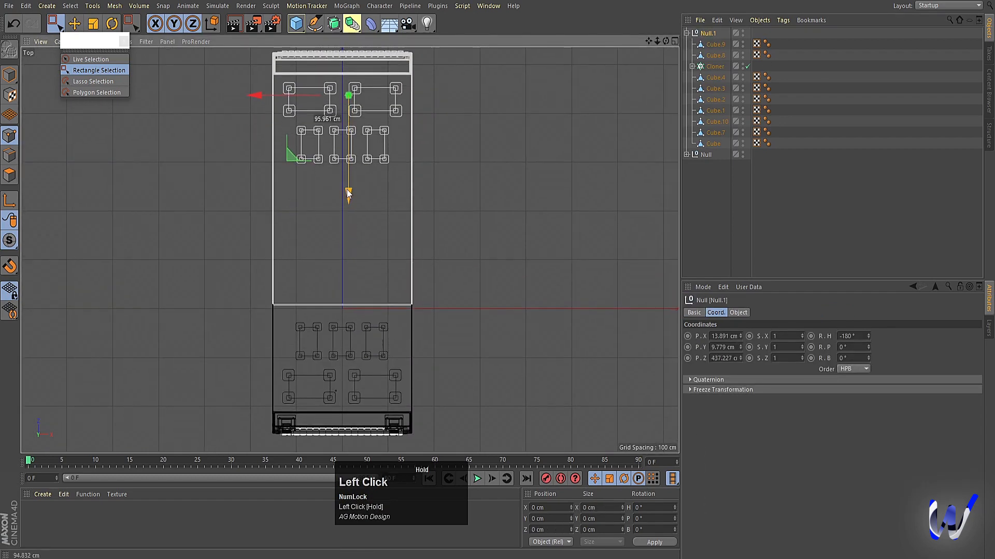
pyautogui.middleClick(347, 199)
pyautogui.middleClick(300, 236)
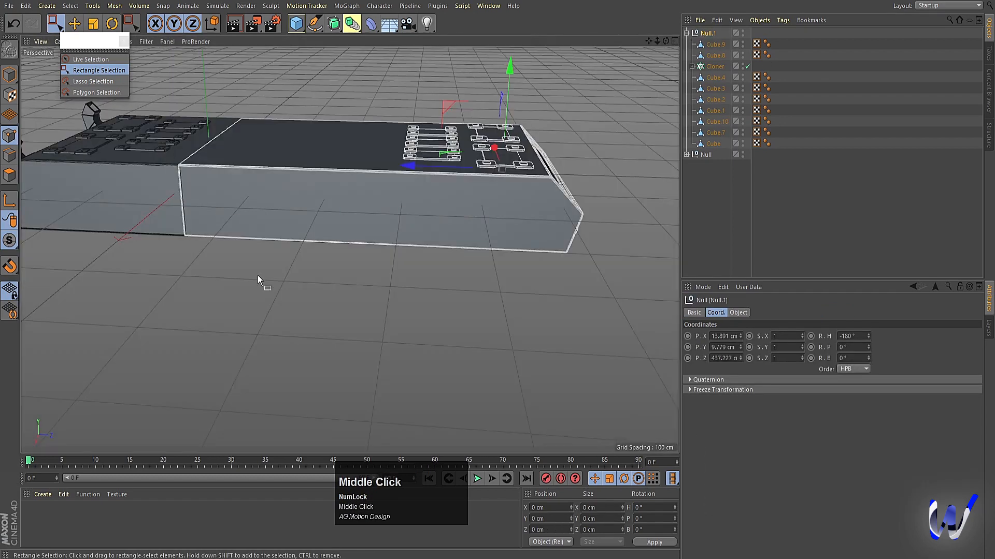
pyautogui.scroll(-1, 264, 285)
pyautogui.scroll(1, 276, 296)
pyautogui.click(276, 296)
pyautogui.keyDown('alt'); pyautogui.moveTo(336, 317); pyautogui.dragTo(308, 320); pyautogui.keyUp('alt')
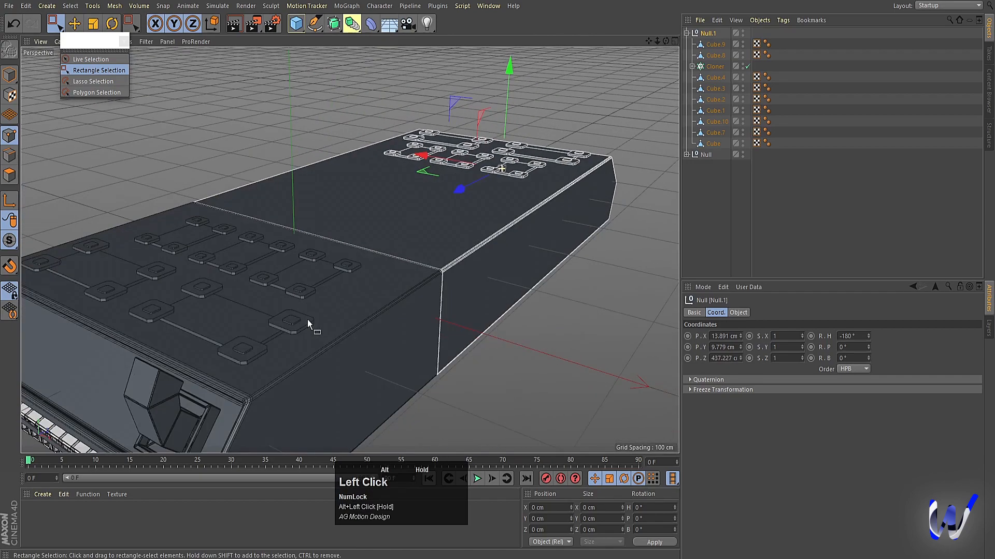
pyautogui.keyDown('alt'); pyautogui.moveTo(248, 154); pyautogui.dragTo(176, 149, button='right'); pyautogui.keyUp('alt')
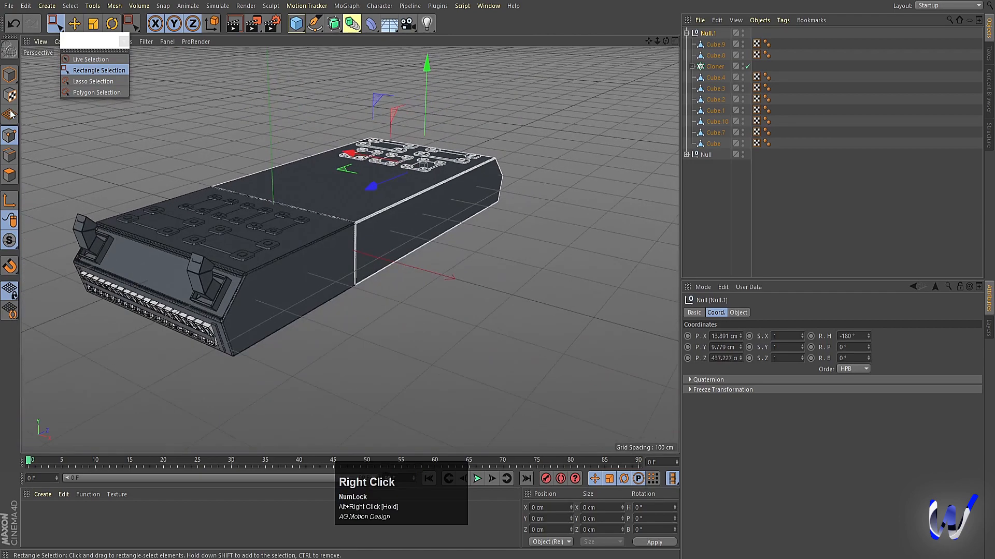
# Preview the joined body as a viewport render with nothing selected
pyautogui.click(9, 75)
pyautogui.moveTo(345, 281); pyautogui.dragTo(402, 308, button='middle')
pyautogui.click(775, 212)
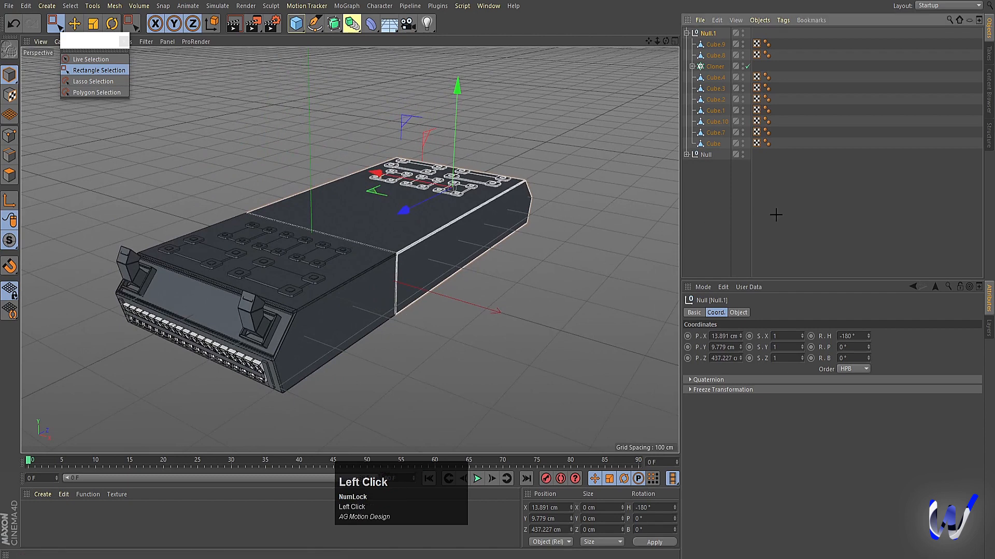
pyautogui.hotkey('ctrl', 'r')
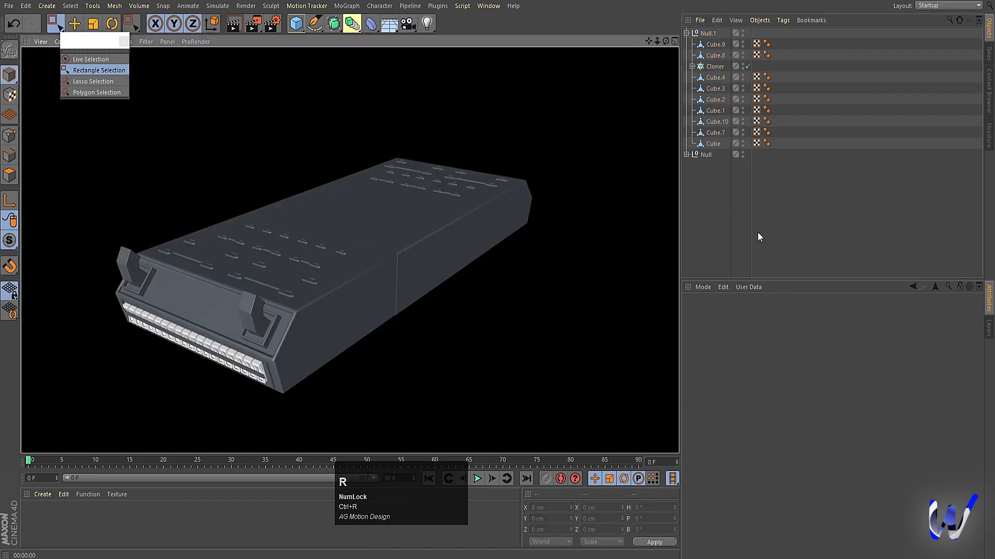
pyautogui.click(743, 238)
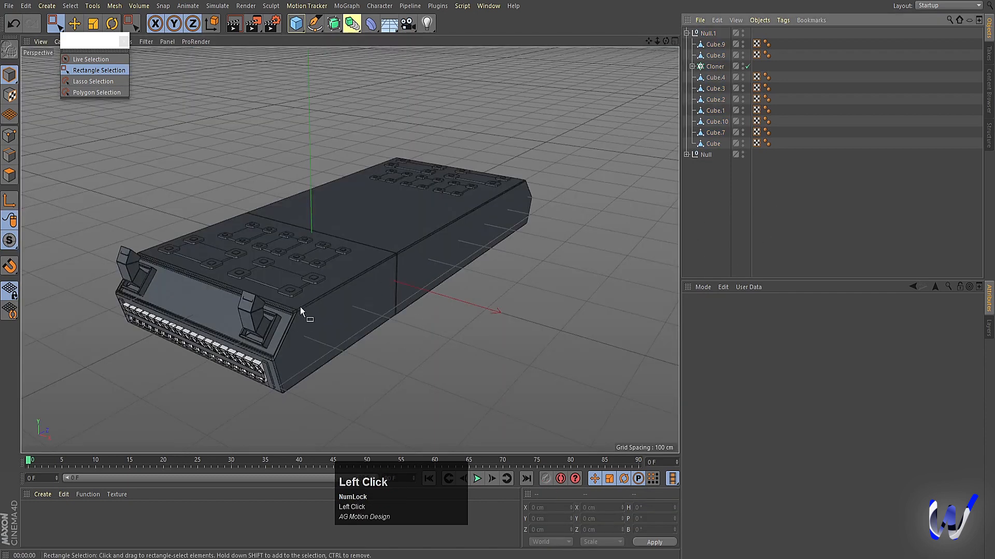
pyautogui.click(300, 308)
# Copy the front null group upward to about Y 119.6 cm and scale the copy uniformly to about two thirds of its size
pyautogui.click(700, 88)
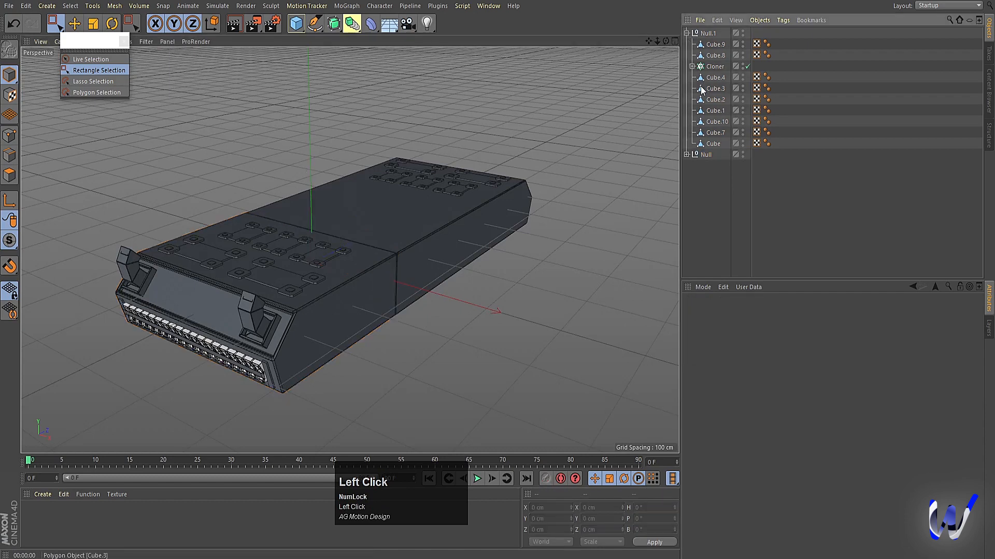
pyautogui.click(686, 33)
pyautogui.click(695, 44)
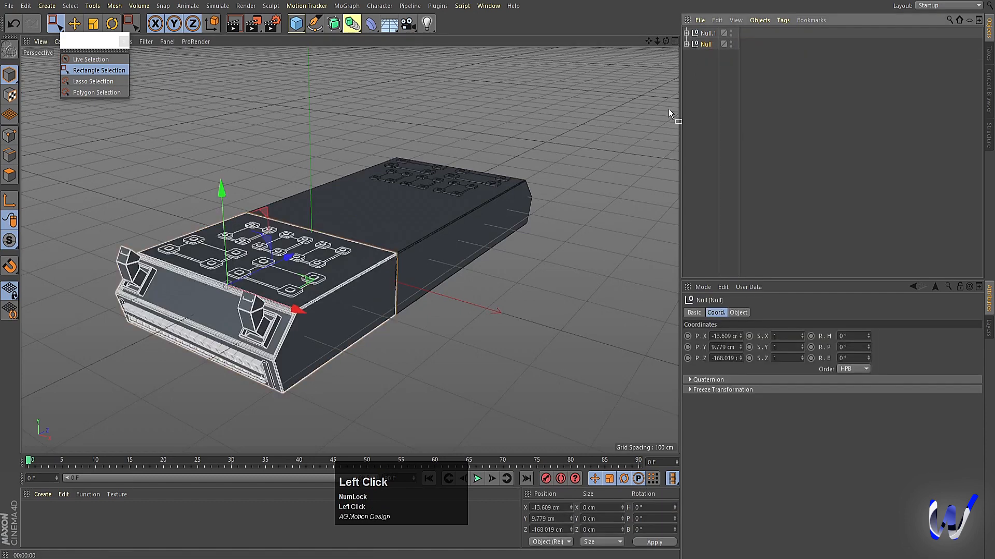
pyautogui.keyDown('ctrl'); pyautogui.moveTo(221, 190); pyautogui.dragTo(228, 104); pyautogui.keyUp('ctrl')
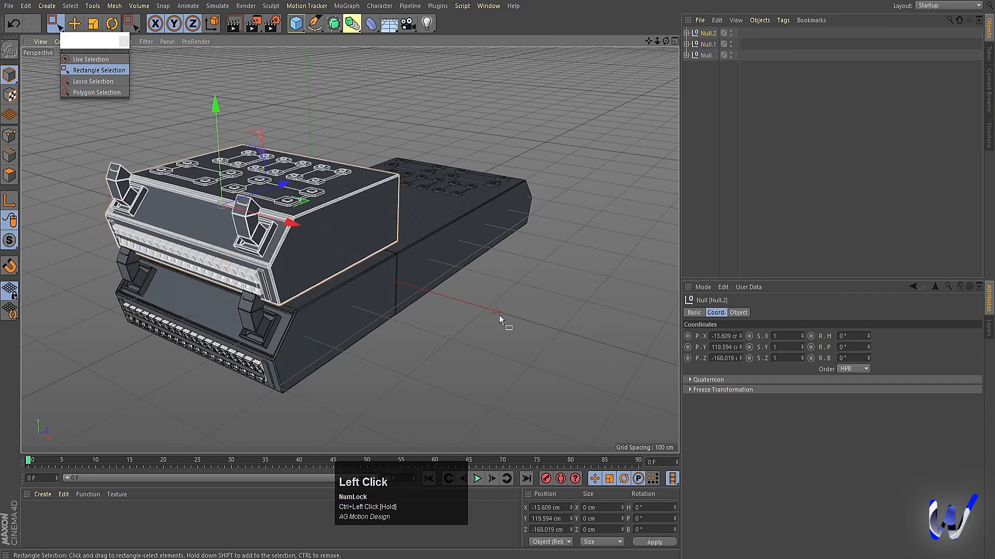
pyautogui.press('t')
pyautogui.moveTo(499, 315); pyautogui.dragTo(313, 319)
pyautogui.press('e')
# Set the smaller copy down on the body's roof, moving it to about Y 78.7 cm and Z 52.2 cm
pyautogui.middleClick(300, 251)
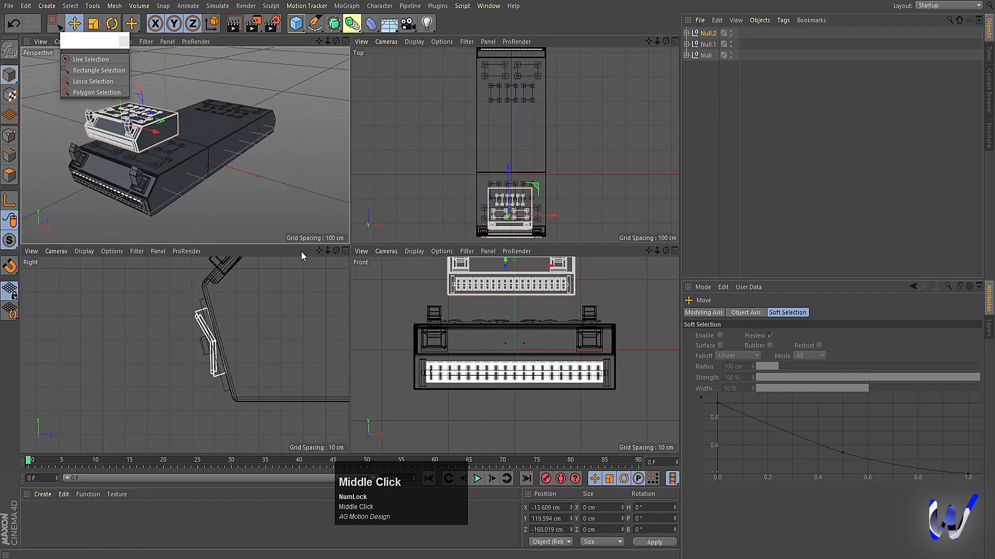
pyautogui.middleClick(231, 343)
pyautogui.scroll(-5, 240, 355)
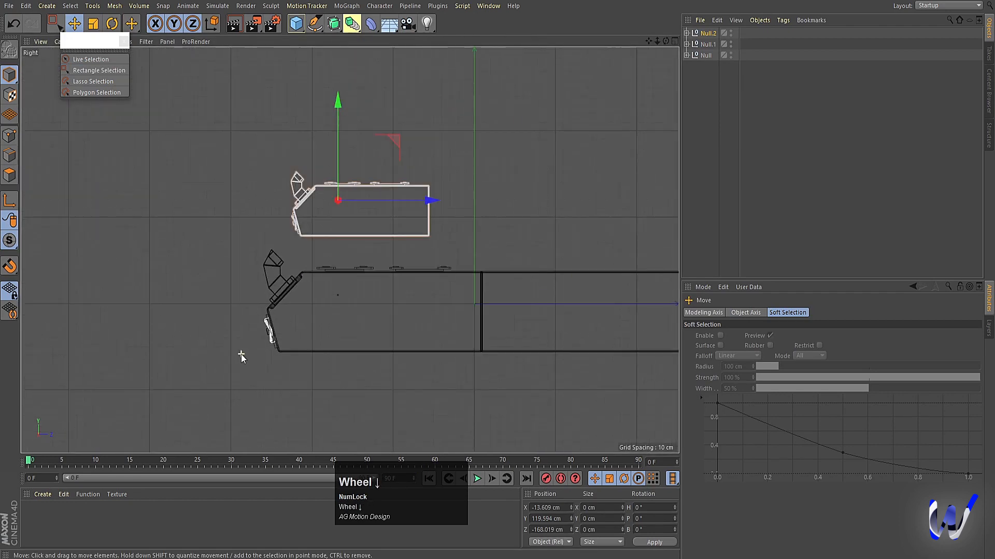
pyautogui.moveTo(386, 296); pyautogui.dragTo(307, 330, button='middle')
pyautogui.moveTo(319, 161); pyautogui.dragTo(482, 191)
pyautogui.middleClick(467, 250)
pyautogui.middleClick(140, 170)
pyautogui.middleClick(352, 262)
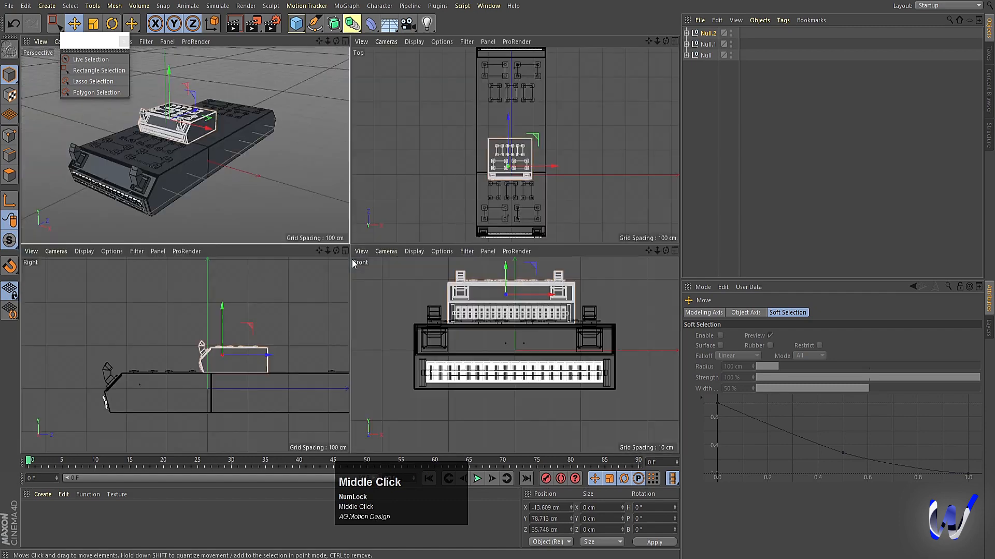
pyautogui.middleClick(362, 228)
pyautogui.scroll(3, 358, 235)
pyautogui.moveTo(357, 261); pyautogui.dragTo(357, 227)
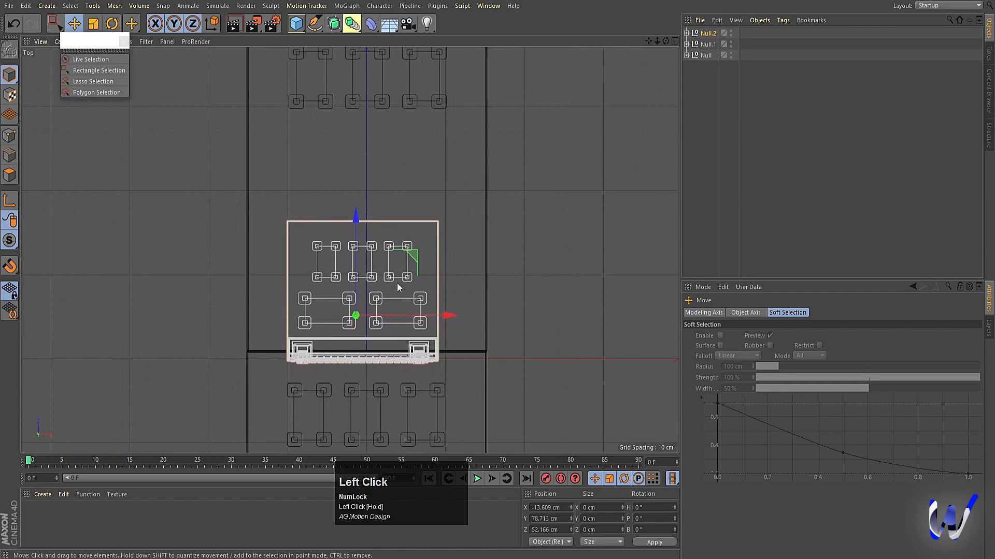
# Try to stretch the upper copy in width and length separately, and undo both scalings
pyautogui.press('t')
pyautogui.moveTo(449, 316); pyautogui.dragTo(468, 317)
pyautogui.scroll(-1, 360, 229)
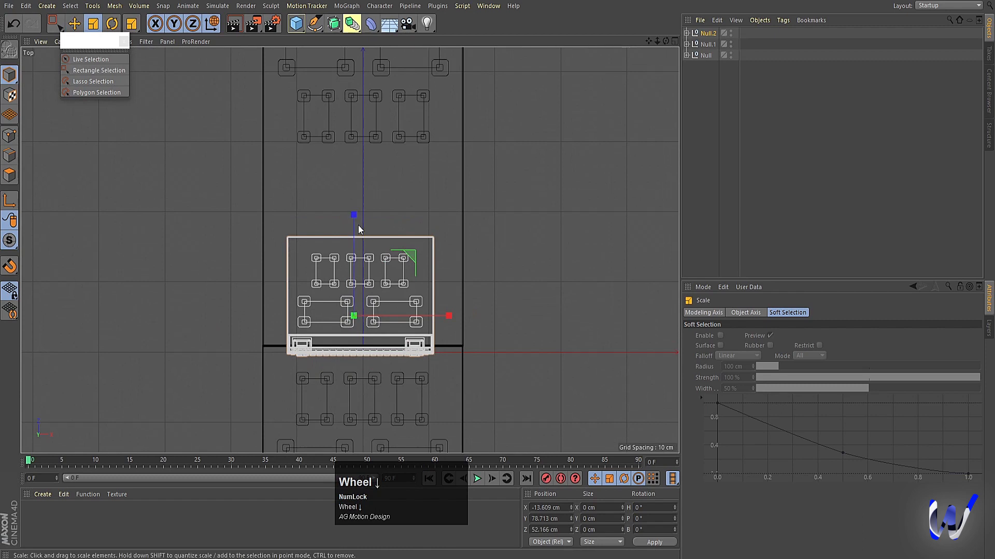
pyautogui.moveTo(354, 215); pyautogui.dragTo(357, 195)
pyautogui.hotkey('ctrl', 'z')
pyautogui.hotkey('ctrl', 'z')
# Scale the upper copy uniformly to about 115%
pyautogui.middleClick(344, 309)
pyautogui.middleClick(150, 135)
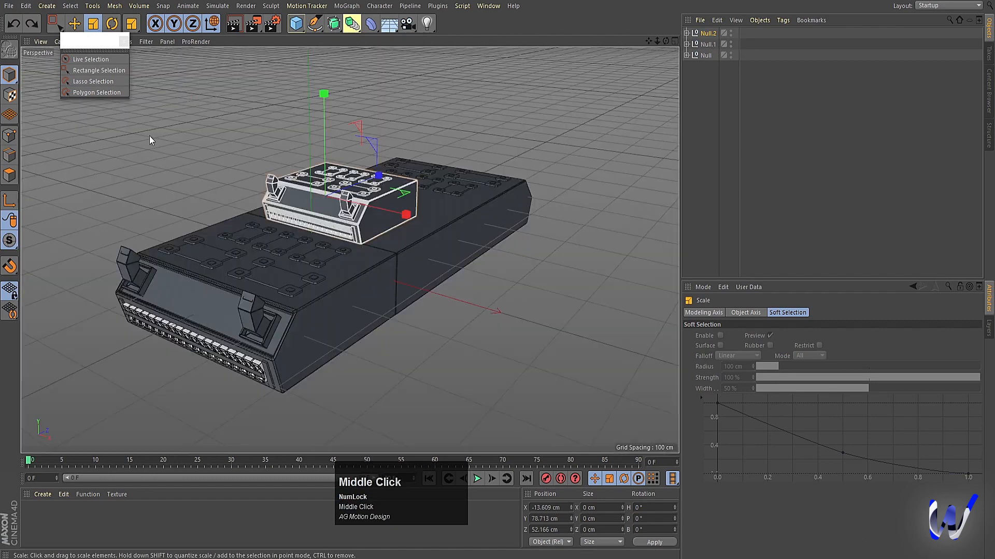
pyautogui.click(10, 76)
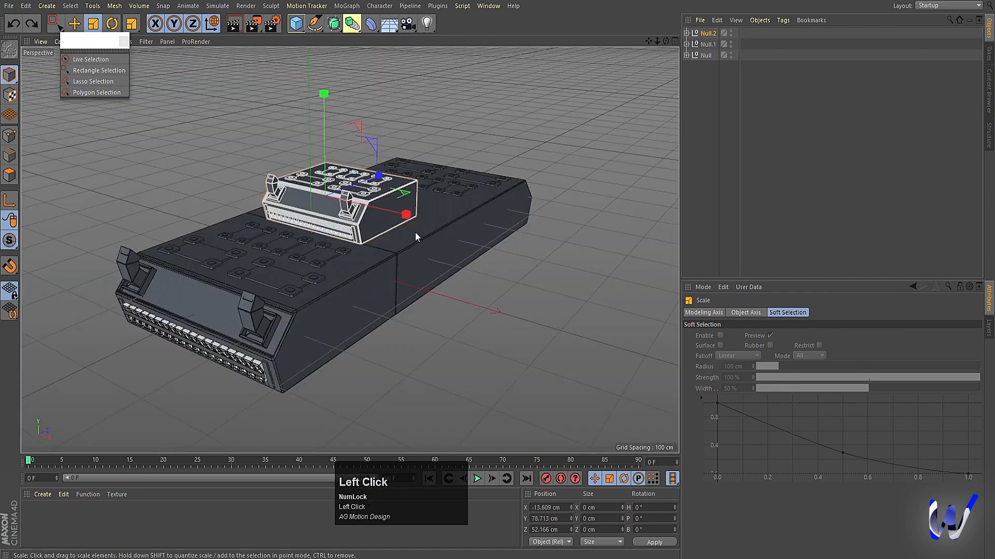
pyautogui.moveTo(384, 249); pyautogui.dragTo(503, 276)
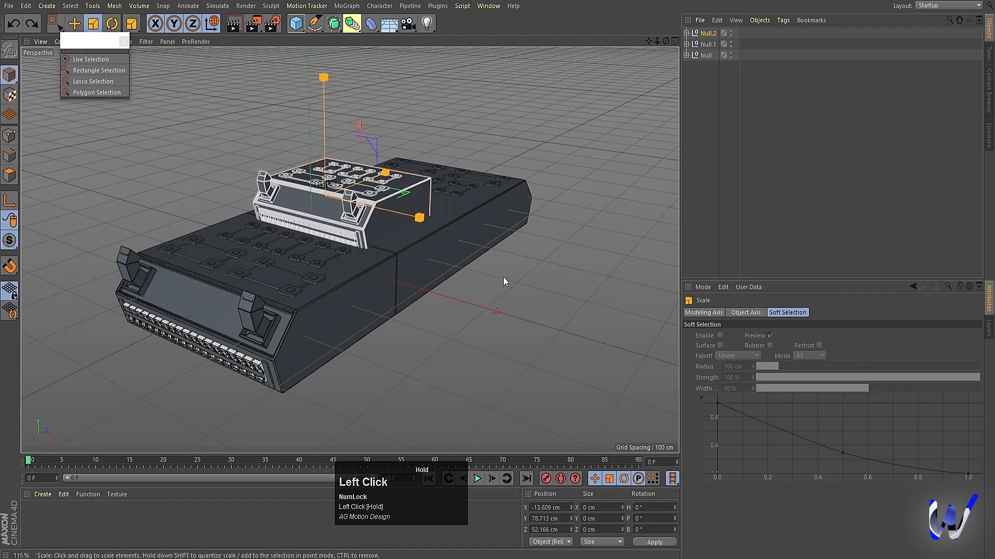
pyautogui.press('e')
# Delete both upright columns from the slanted front of the upper copy
pyautogui.keyDown('alt'); pyautogui.moveTo(511, 319); pyautogui.dragTo(325, 192); pyautogui.keyUp('alt')
pyautogui.click(359, 116)
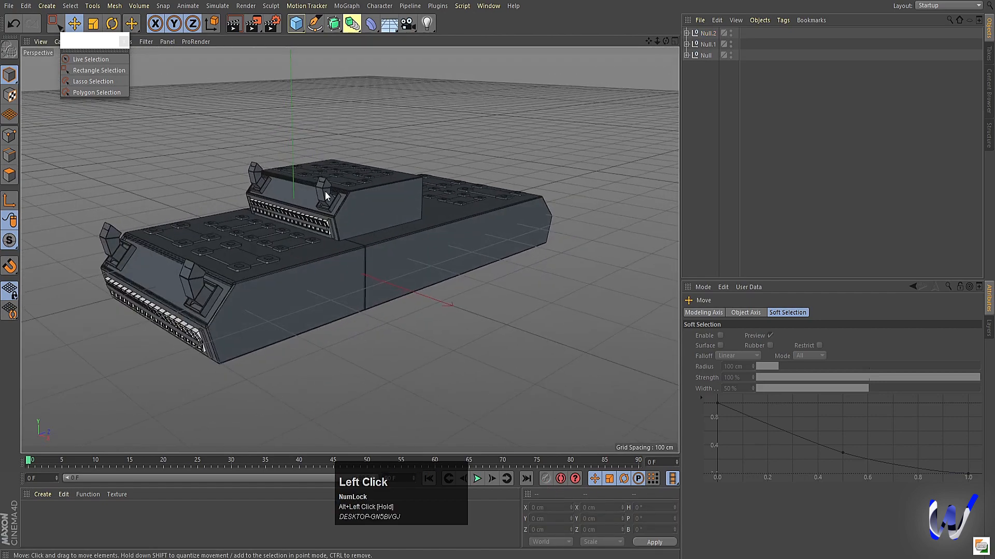
pyautogui.click(325, 193)
pyautogui.click(259, 174)
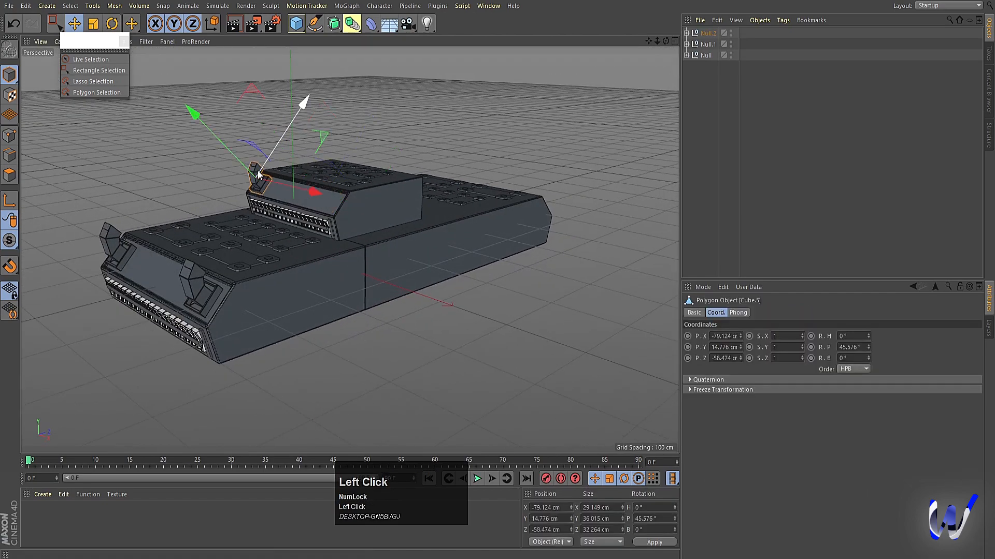
pyautogui.press('Delete')
# Select the main body of the upper copy
pyautogui.keyDown('alt'); pyautogui.moveTo(347, 261); pyautogui.dragTo(365, 209); pyautogui.keyUp('alt')
pyautogui.click(387, 203)
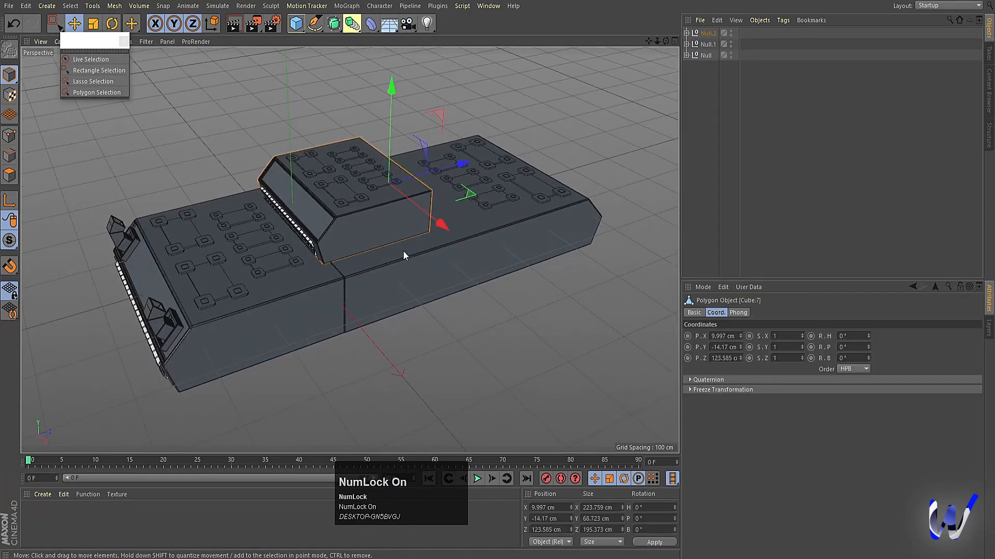
# Lengthen the raised upper block by moving its rear points back to about Z 117 cm
pyautogui.middleClick(403, 251)
pyautogui.middleClick(448, 173)
pyautogui.click(11, 137)
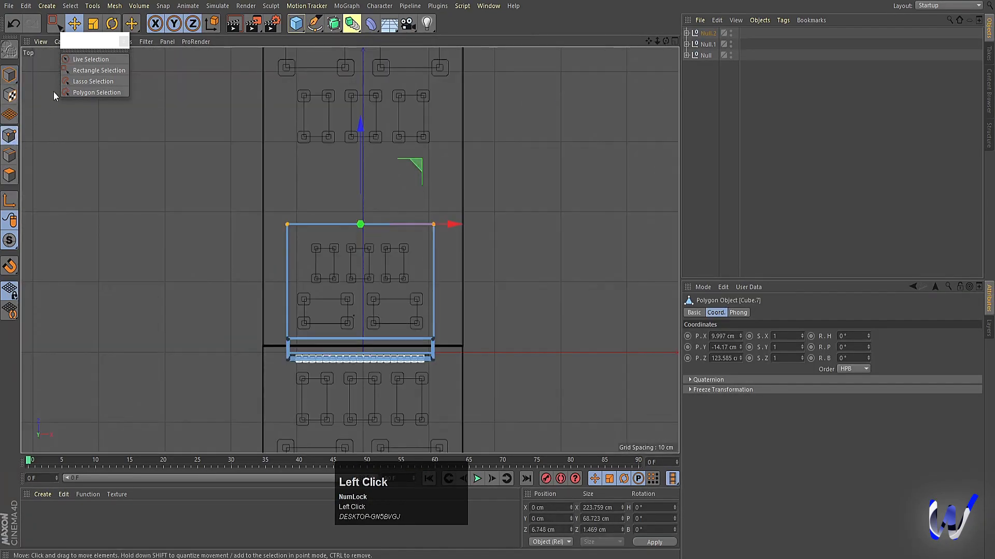
pyautogui.click(98, 70)
pyautogui.moveTo(235, 168); pyautogui.dragTo(487, 244)
pyautogui.moveTo(360, 126); pyautogui.dragTo(366, 52)
pyautogui.middleClick(372, 261)
pyautogui.middleClick(200, 156)
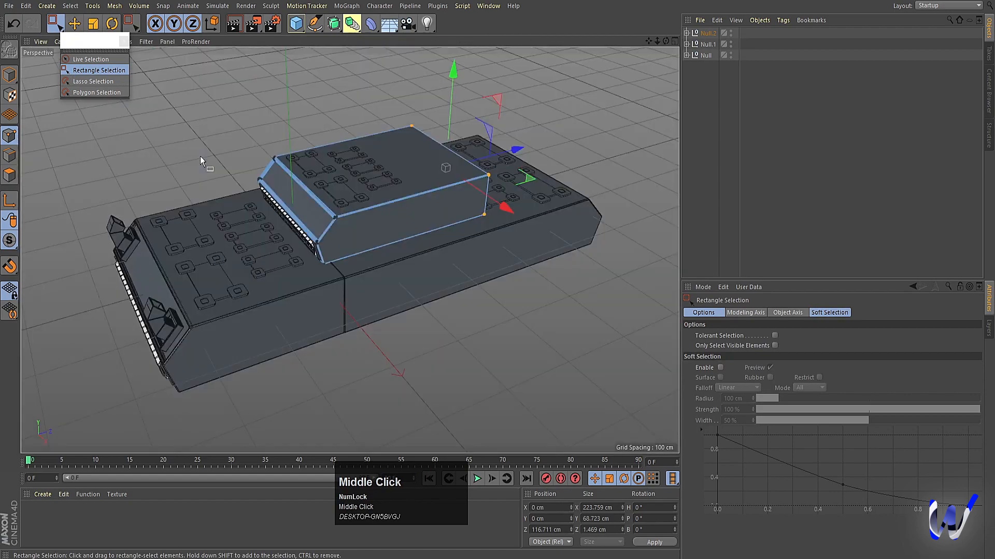
pyautogui.keyDown('alt'); pyautogui.moveTo(200, 157); pyautogui.dragTo(79, 226); pyautogui.keyUp('alt')
pyautogui.click(10, 74)
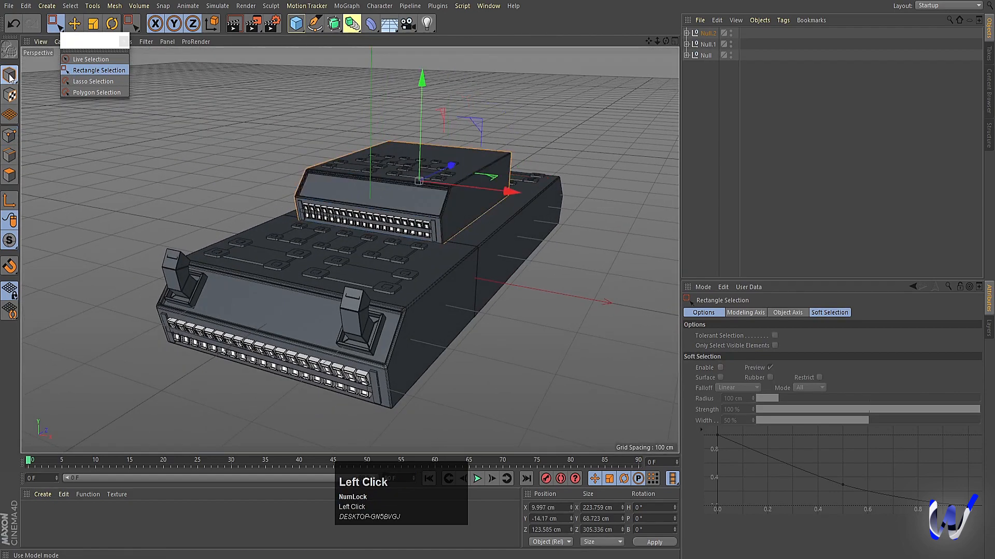
# Inset the sloped front face of the raised upper block and extrude the inset face
pyautogui.click(327, 188)
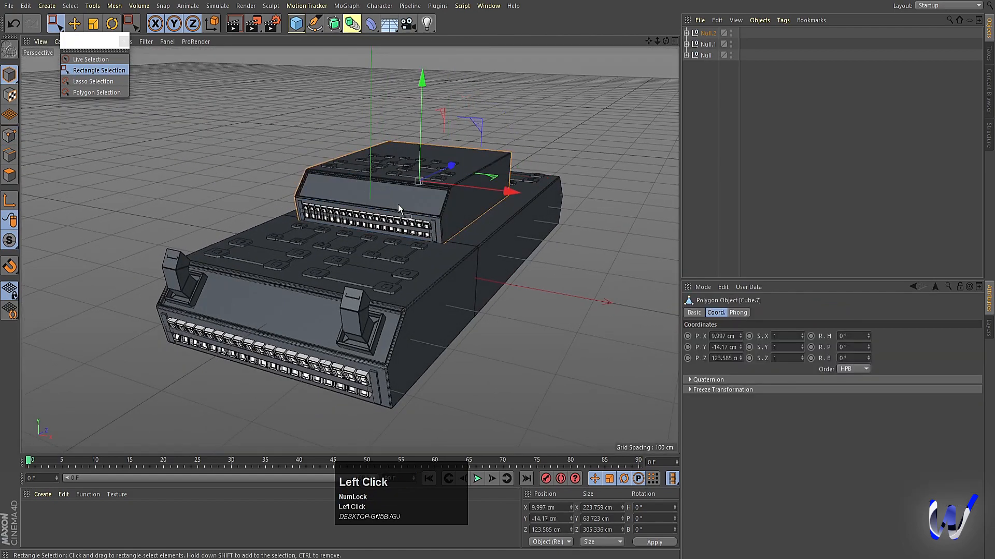
pyautogui.scroll(4, 402, 206)
pyautogui.click(8, 177)
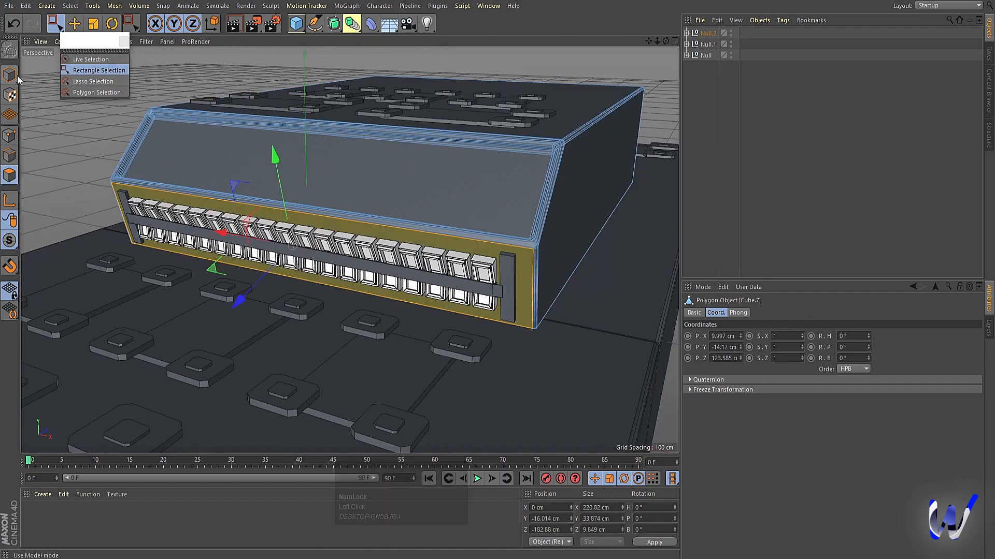
pyautogui.click(74, 23)
pyautogui.click(174, 139)
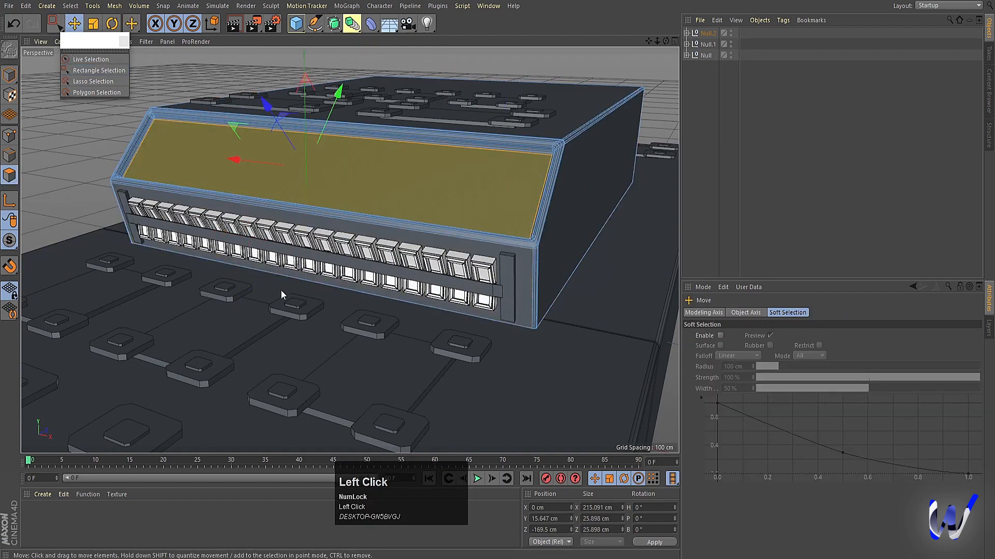
pyautogui.scroll(-2, 282, 292)
pyautogui.press('i')
pyautogui.moveTo(439, 332); pyautogui.dragTo(384, 334)
pyautogui.press('d')
pyautogui.moveTo(225, 332); pyautogui.dragTo(128, 330)
# Inset and extrude the front panel's centre face two more times, ending with a -17.9 cm offset, and delete one of the inner faces
pyautogui.press('i')
pyautogui.press('d')
pyautogui.press('i')
pyautogui.press('d')
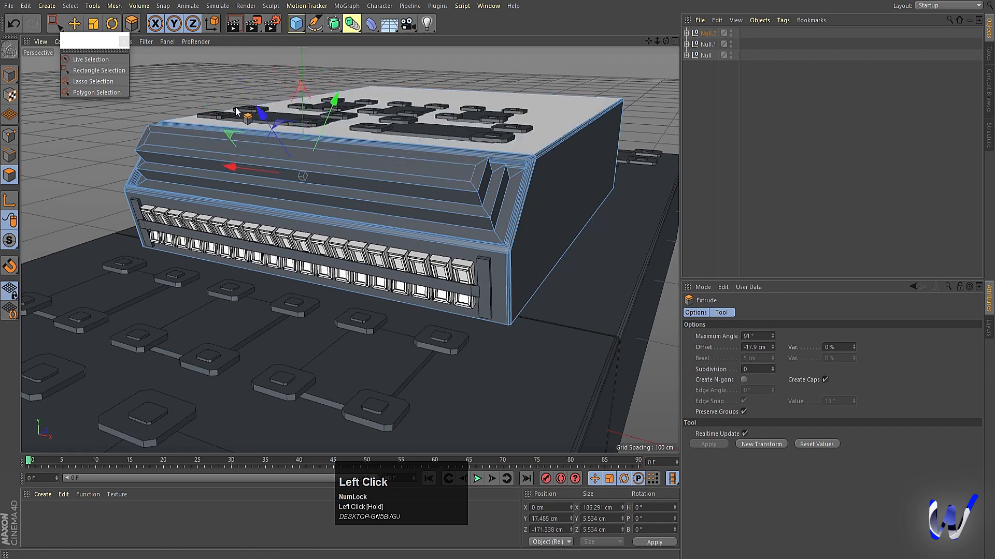
pyautogui.click(180, 147)
pyautogui.press('Delete')
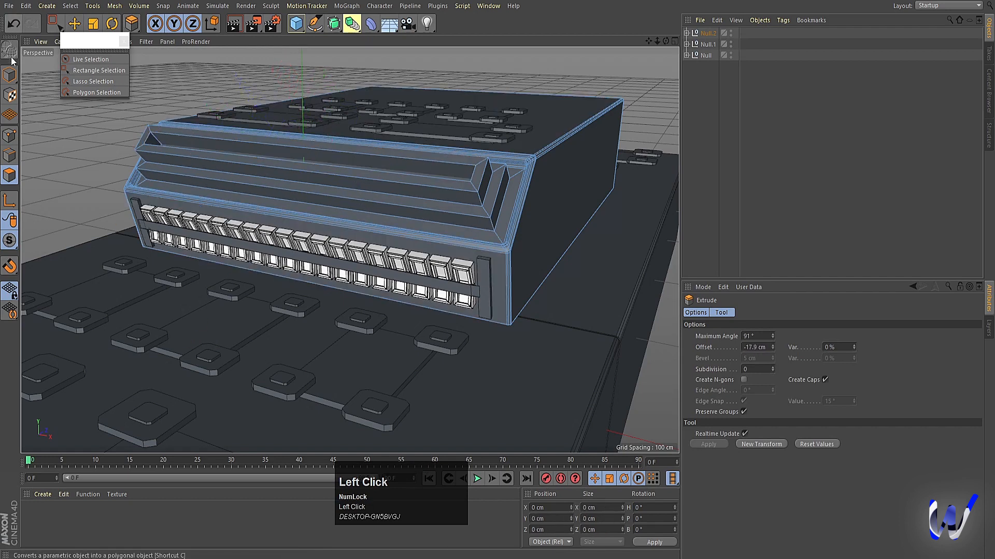
# Render the whole vehicle in the viewport to check its look, and deselect everything
pyautogui.click(9, 74)
pyautogui.keyDown('alt'); pyautogui.moveTo(291, 268); pyautogui.dragTo(405, 300, button='right'); pyautogui.keyUp('alt')
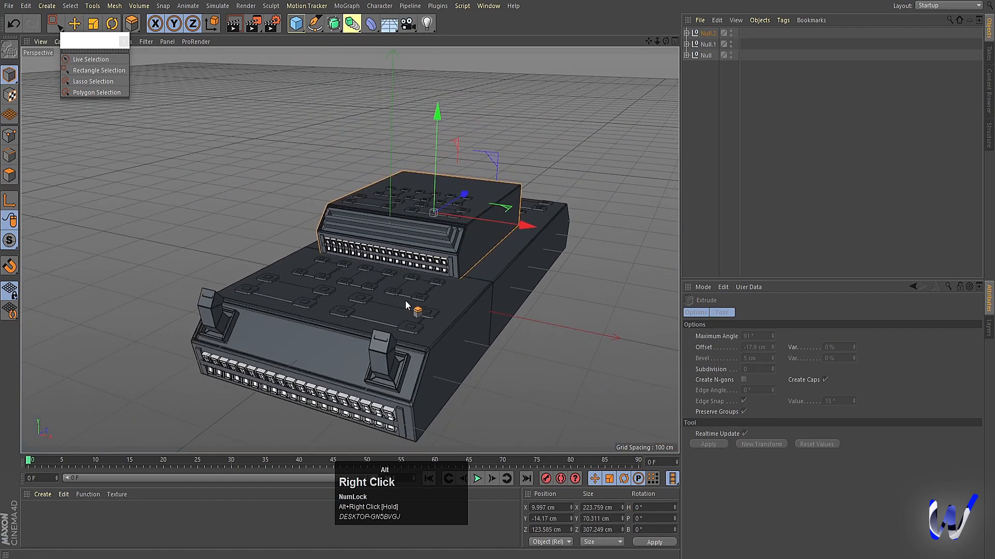
pyautogui.keyDown('alt'); pyautogui.moveTo(405, 300); pyautogui.dragTo(381, 303); pyautogui.keyUp('alt')
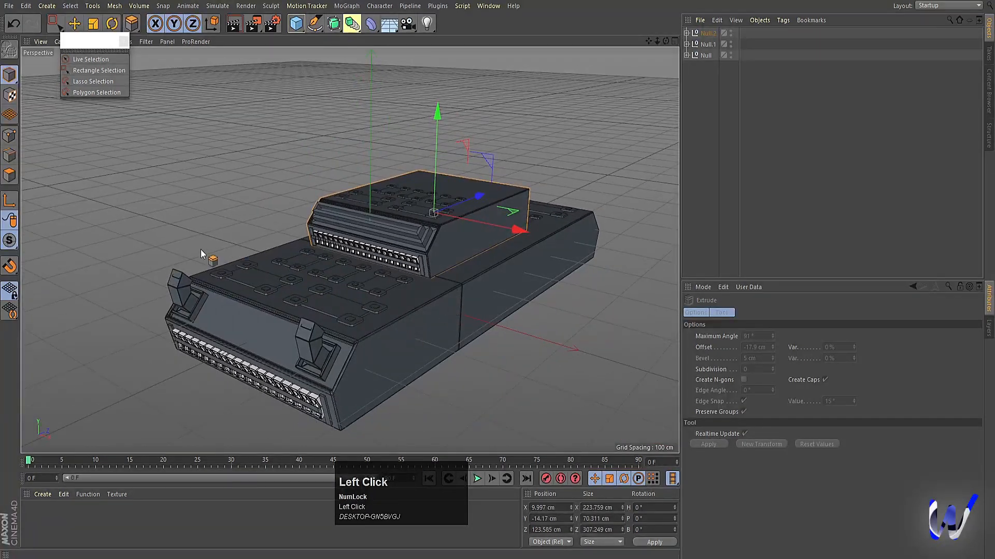
pyautogui.hotkey('ctrl', 'r')
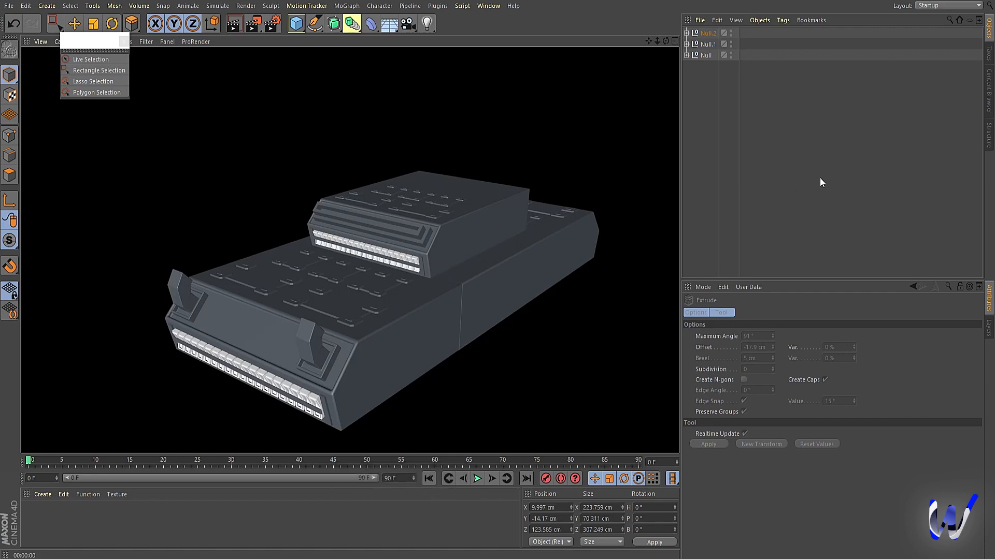
pyautogui.click(794, 193)
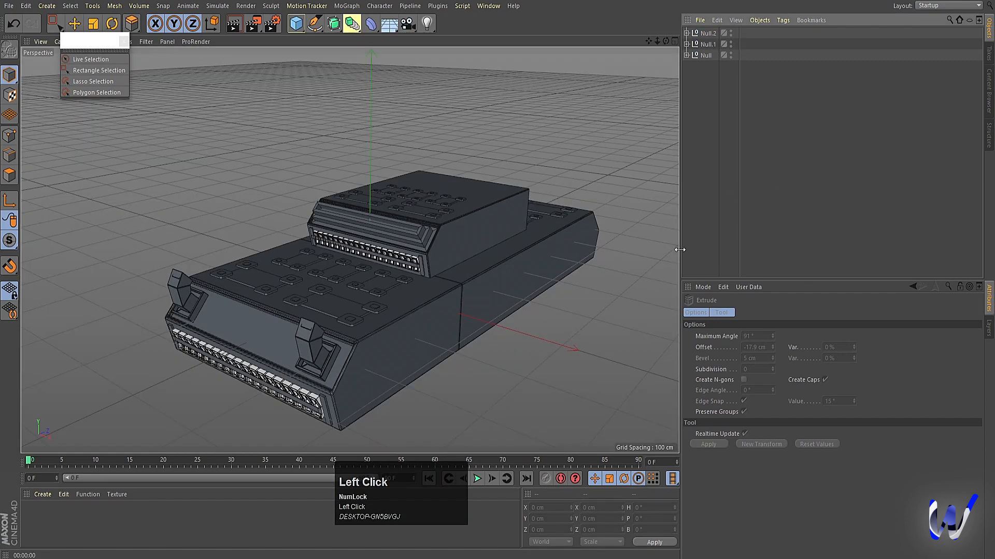
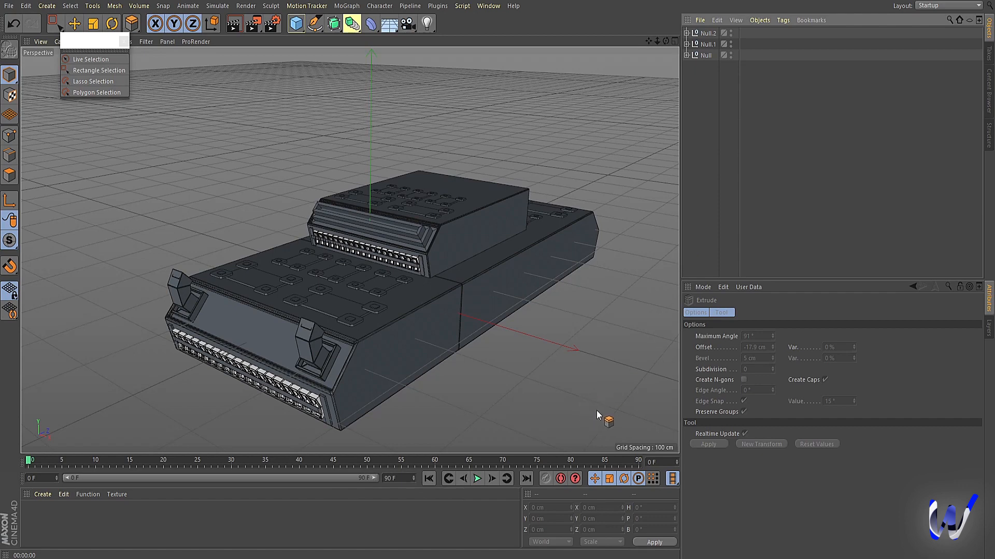
# Add a cube primitive at the scene's origin
pyautogui.click(297, 29)
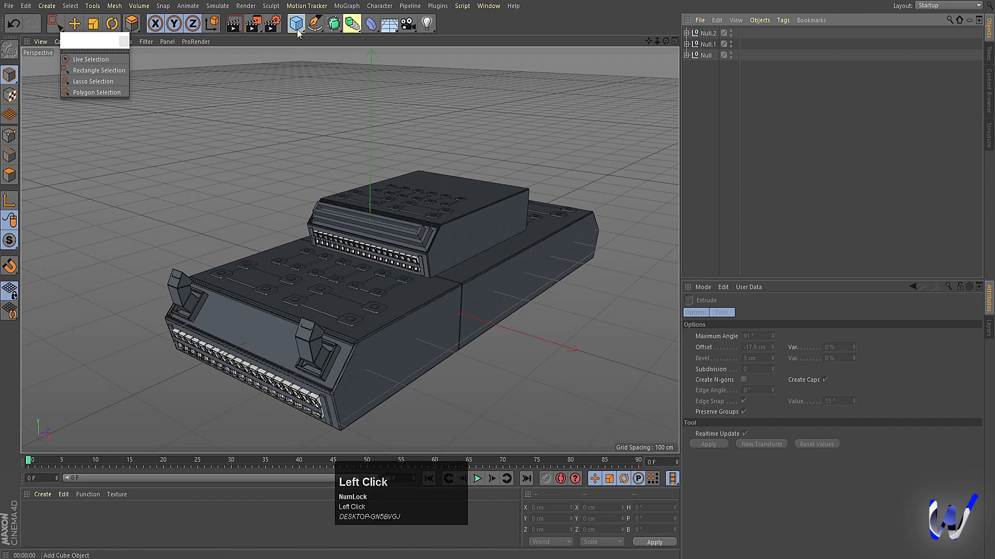
pyautogui.moveTo(372, 201); pyautogui.dragTo(372, 88)
pyautogui.moveTo(372, 88); pyautogui.dragTo(402, 415, button='middle')
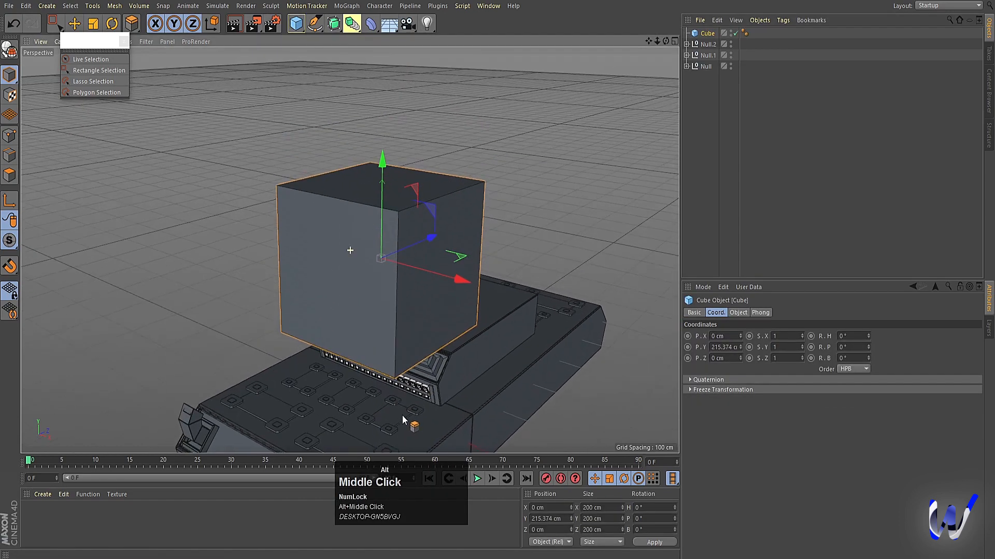
pyautogui.moveTo(382, 151); pyautogui.dragTo(377, 128)
pyautogui.hotkey('ctrl', 'z')
pyautogui.hotkey('ctrl', 'z')
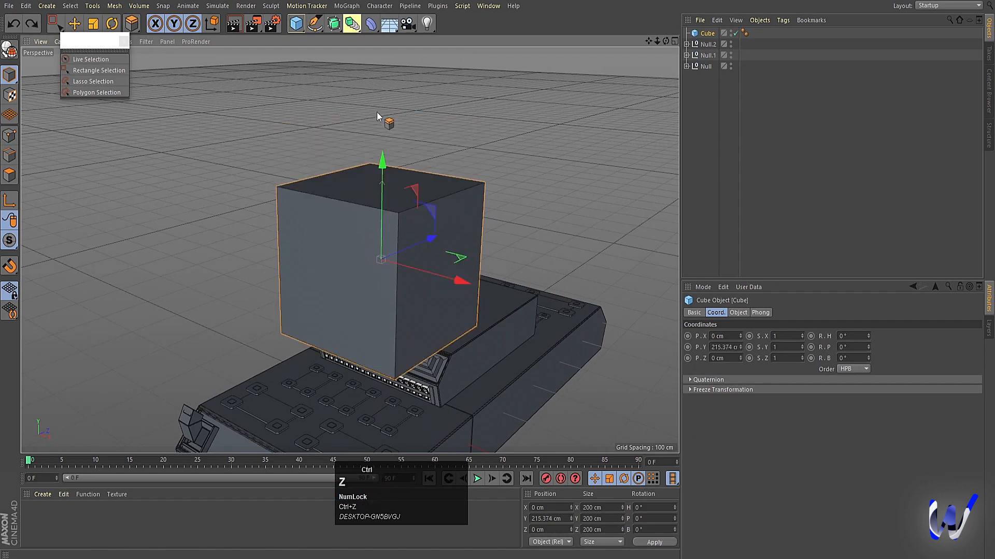
# Hide the Null.2, Null.1 and Null groups in both the viewport and the render
pyautogui.click(705, 44)
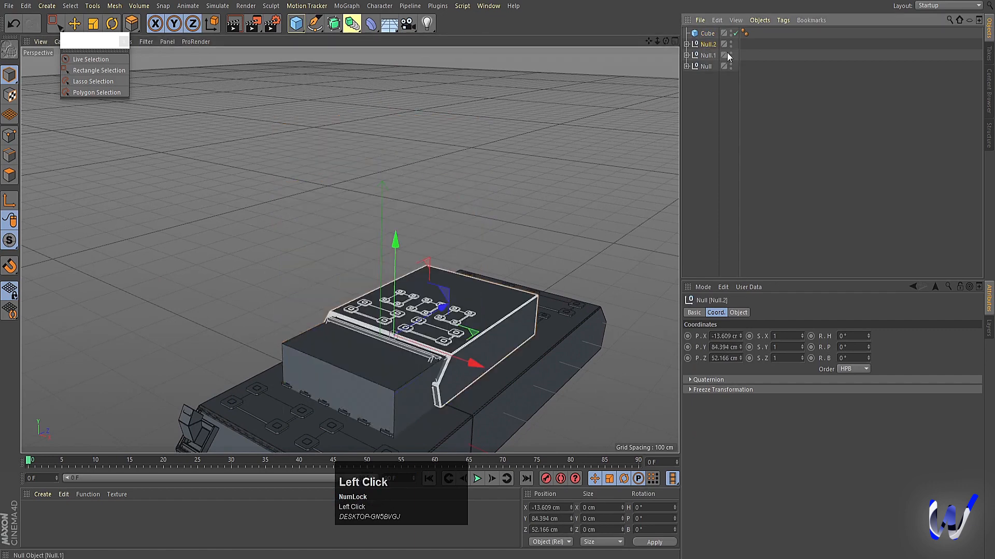
pyautogui.keyDown('alt'); pyautogui.click(731, 44); pyautogui.keyUp('alt')
pyautogui.keyDown('alt'); pyautogui.click(730, 45); pyautogui.keyUp('alt')
pyautogui.keyDown('alt'); pyautogui.click(731, 55); pyautogui.keyUp('alt')
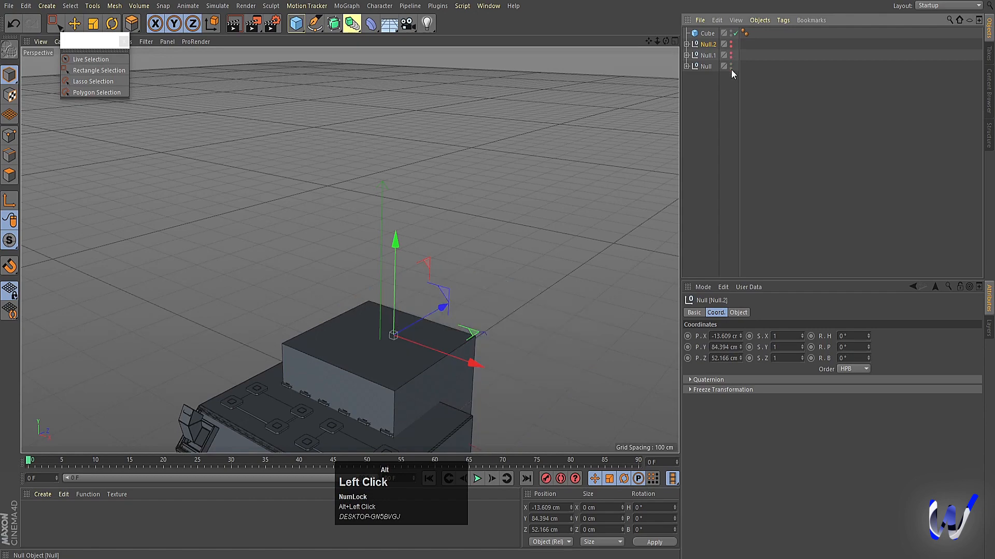
pyautogui.keyDown('alt'); pyautogui.click(731, 67); pyautogui.keyUp('alt')
pyautogui.keyDown('alt'); pyautogui.click(731, 68); pyautogui.keyUp('alt')
# Convert the new cube into an editable polygon object
pyautogui.keyDown('alt'); pyautogui.moveTo(505, 339); pyautogui.dragTo(312, 352); pyautogui.keyUp('alt')
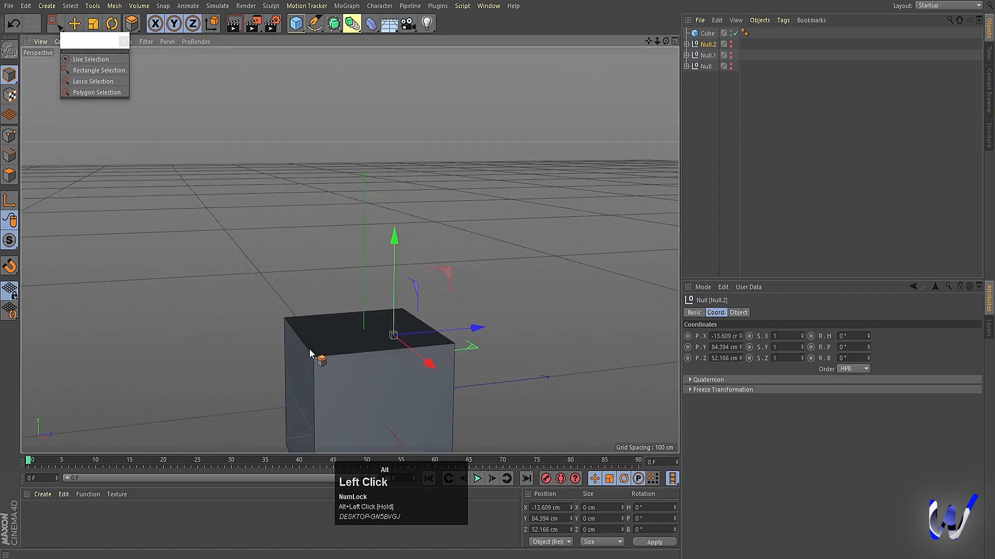
pyautogui.keyDown('alt'); pyautogui.moveTo(312, 352); pyautogui.dragTo(345, 298, button='middle'); pyautogui.keyUp('alt')
pyautogui.keyDown('alt'); pyautogui.moveTo(344, 298); pyautogui.dragTo(368, 303); pyautogui.keyUp('alt')
pyautogui.keyDown('alt'); pyautogui.moveTo(391, 313); pyautogui.dragTo(396, 264, button='middle'); pyautogui.keyUp('alt')
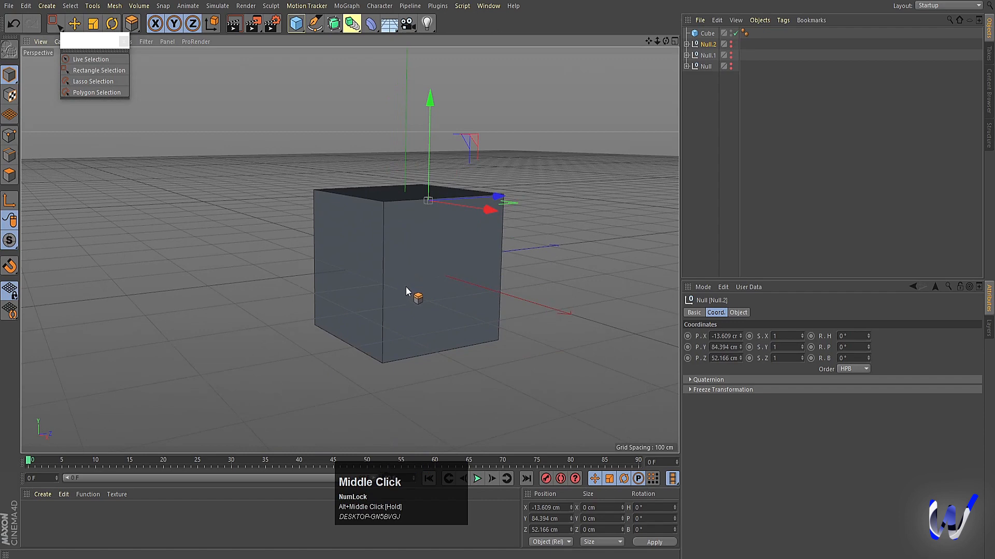
pyautogui.press('c')
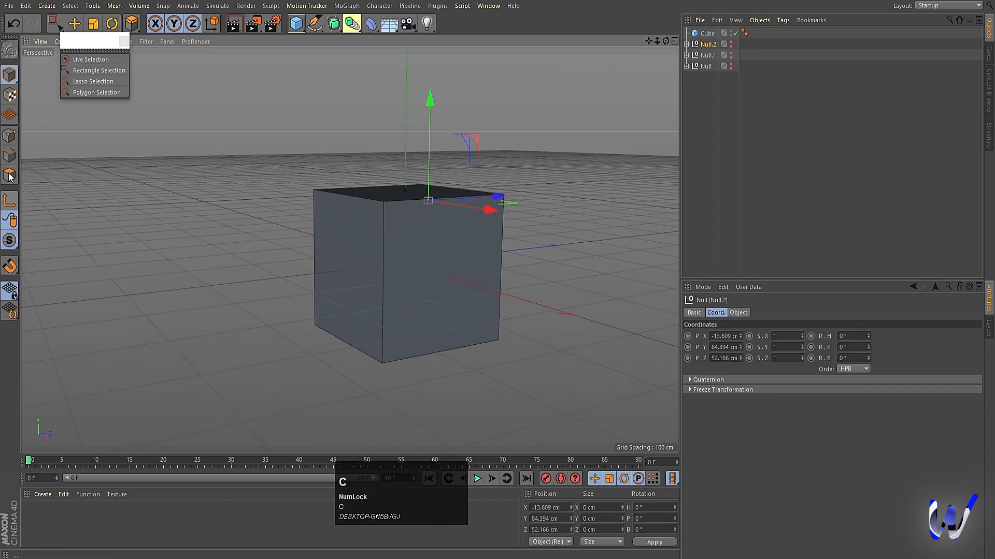
pyautogui.click(705, 33)
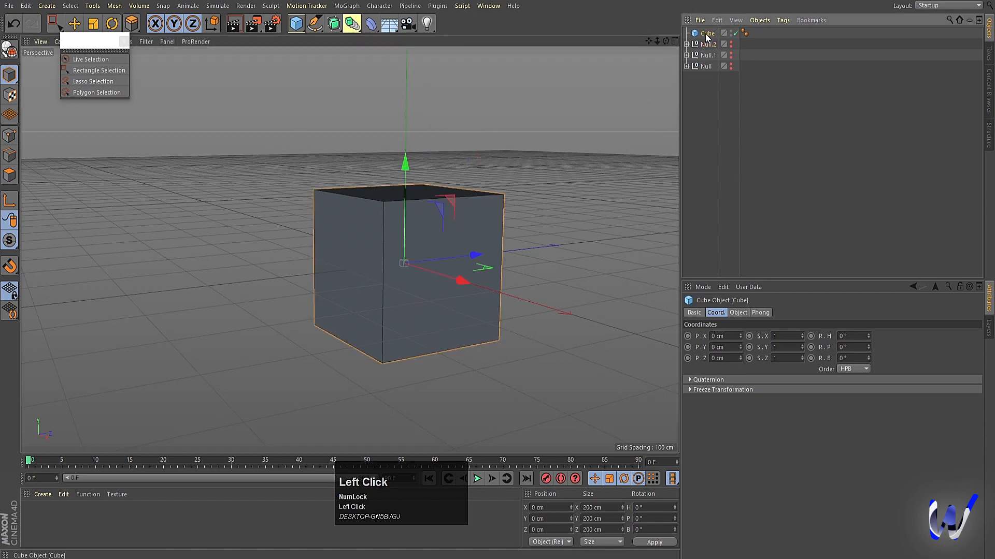
pyautogui.press('c')
# Lower the cube's top points to make it about 115 cm high, and extend its back points to about Z 206 cm
pyautogui.click(9, 136)
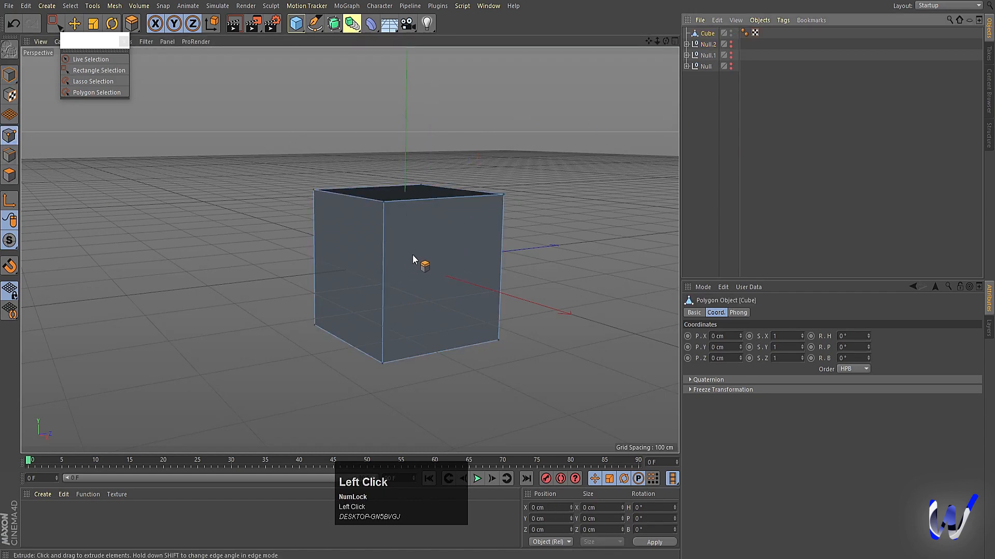
pyautogui.middleClick(413, 255)
pyautogui.middleClick(231, 305)
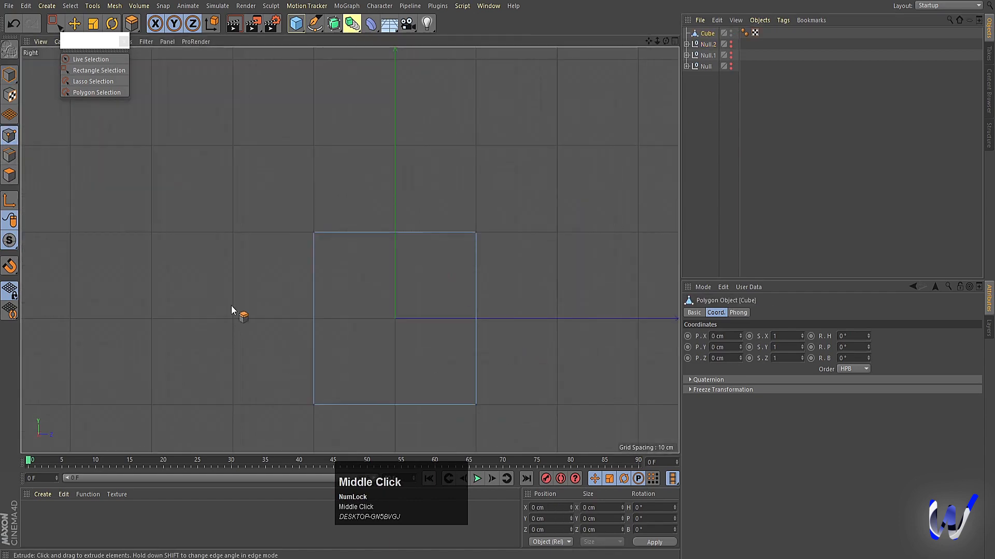
pyautogui.click(74, 71)
pyautogui.moveTo(434, 202); pyautogui.dragTo(537, 454)
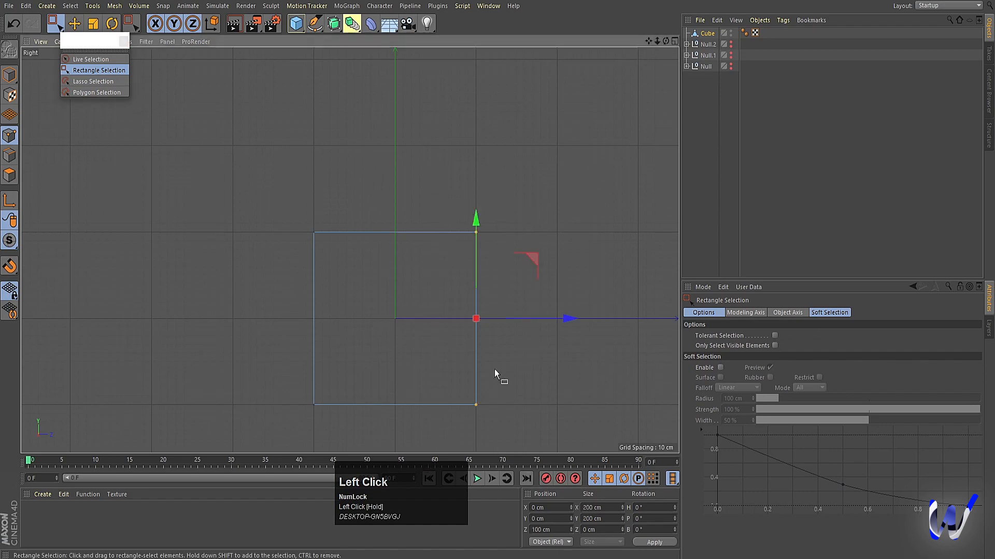
pyautogui.middleClick(470, 313)
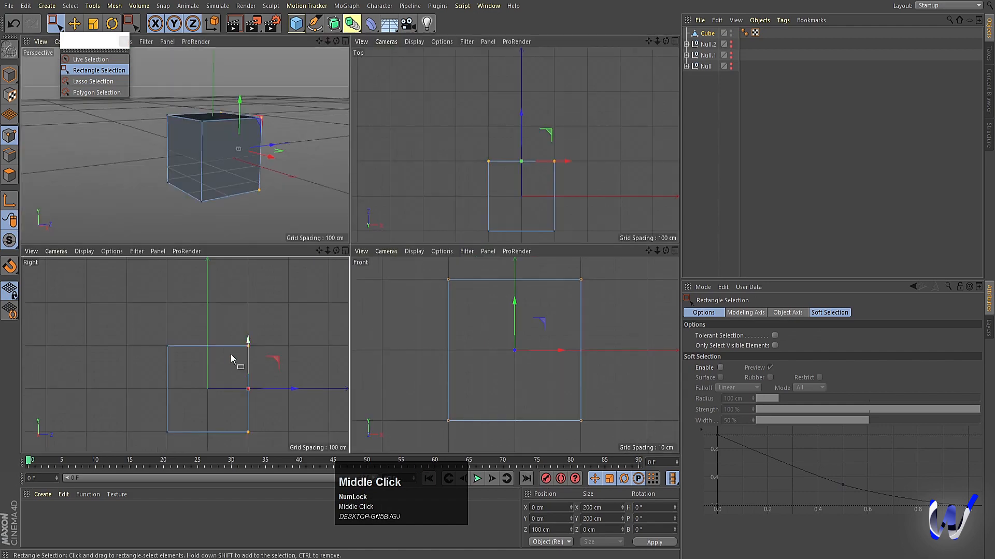
pyautogui.moveTo(250, 315); pyautogui.dragTo(134, 363)
pyautogui.click(210, 295)
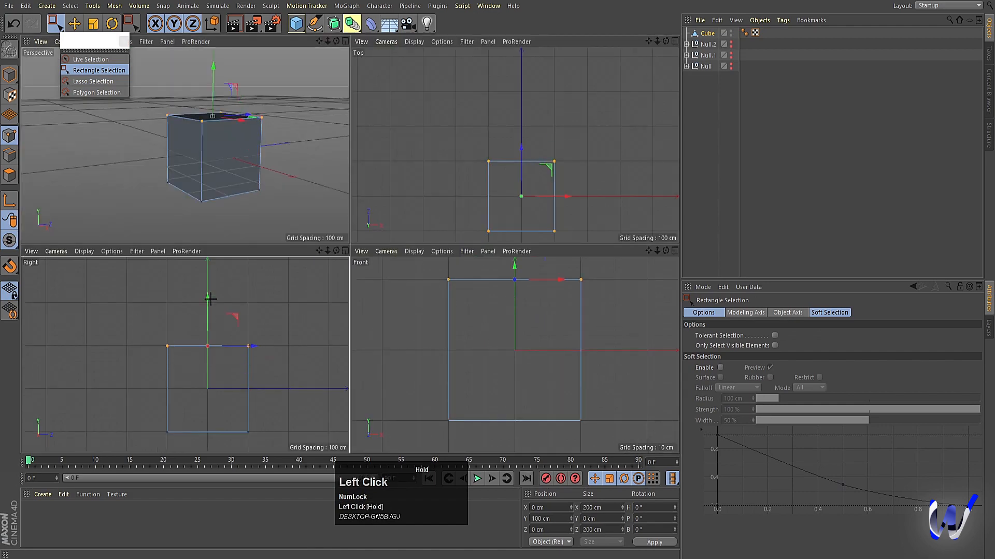
pyautogui.moveTo(132, 319); pyautogui.dragTo(249, 380)
pyautogui.moveTo(213, 307); pyautogui.dragTo(213, 337)
pyautogui.moveTo(438, 123); pyautogui.dragTo(582, 195)
pyautogui.moveTo(522, 117); pyautogui.dragTo(530, 79)
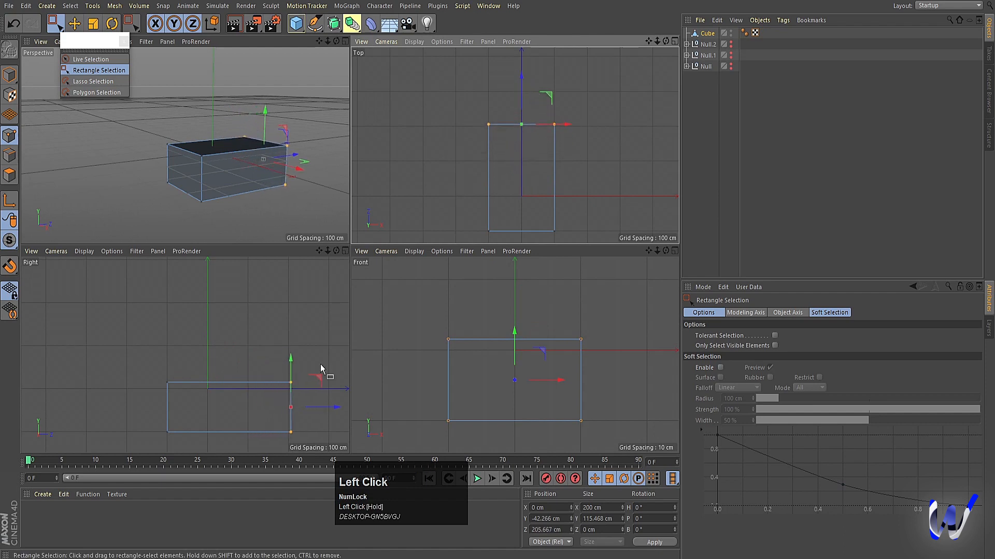
# Slope the block's top by lowering its front upper points slightly and raising its rear upper points to about Y 56 cm
pyautogui.moveTo(141, 353); pyautogui.dragTo(194, 396)
pyautogui.moveTo(169, 331); pyautogui.dragTo(170, 337)
pyautogui.moveTo(277, 355); pyautogui.dragTo(311, 395)
pyautogui.moveTo(292, 340); pyautogui.dragTo(293, 322)
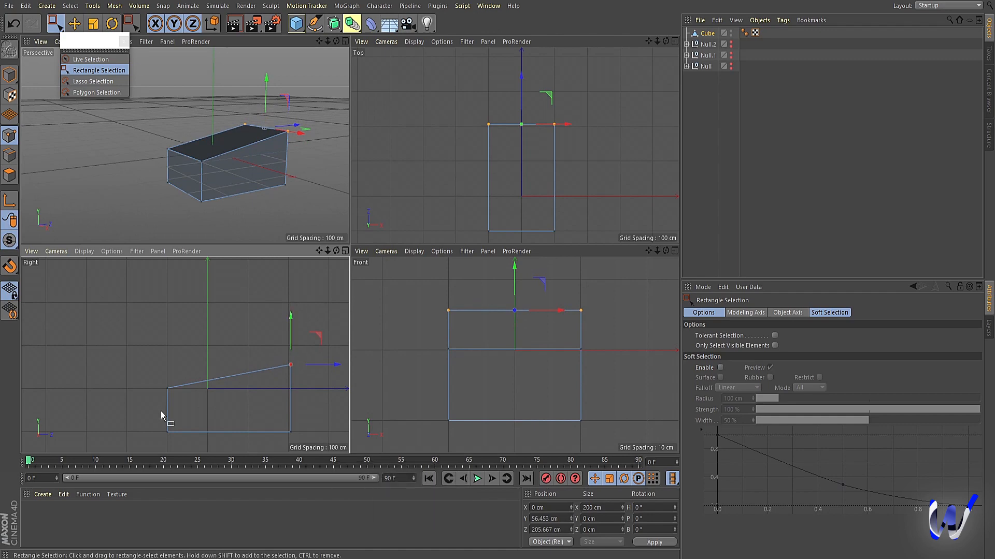
# Add a horizontal loop cut around the sides of the sloped block at a 50% offset
pyautogui.middleClick(217, 189)
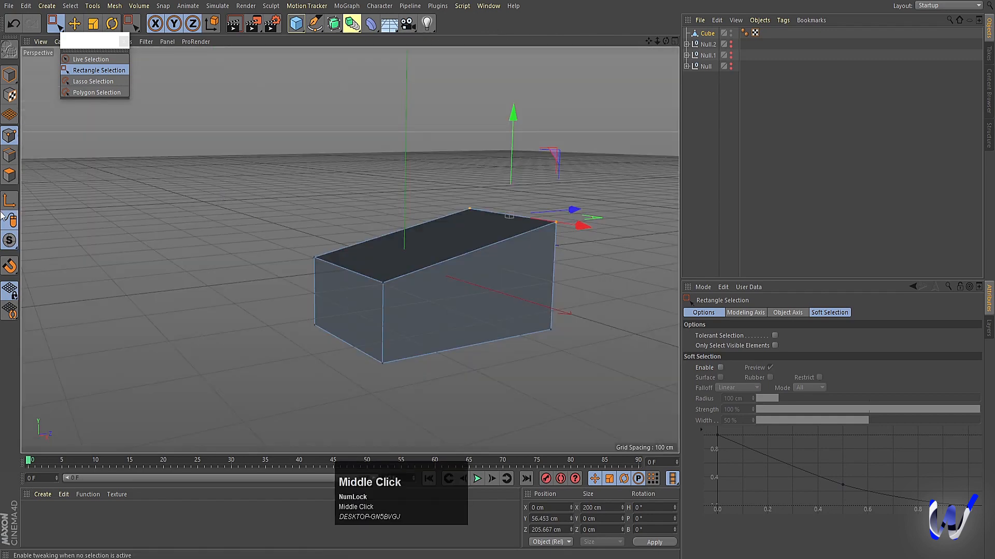
pyautogui.click(8, 180)
pyautogui.hotkey('ctrl', 'a')
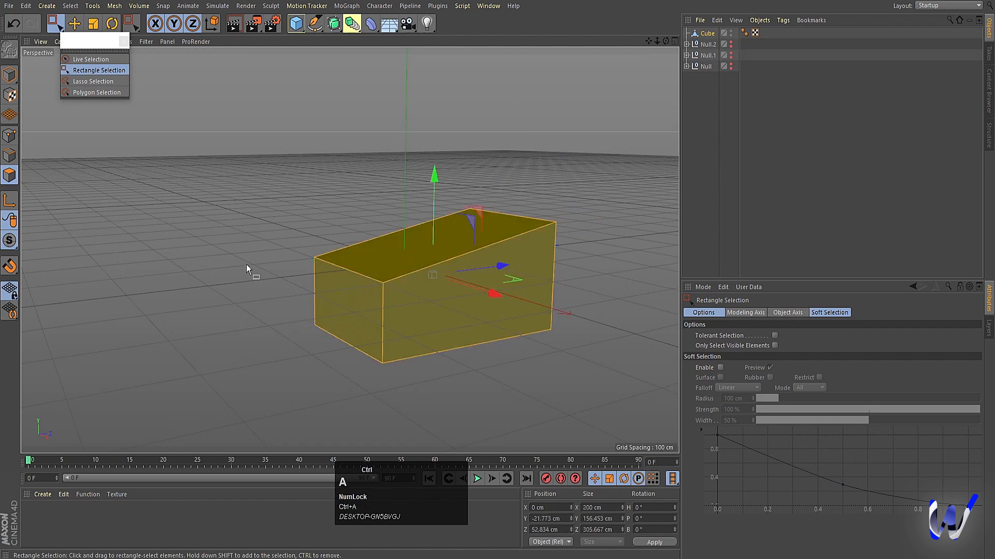
pyautogui.rightClick(198, 213)
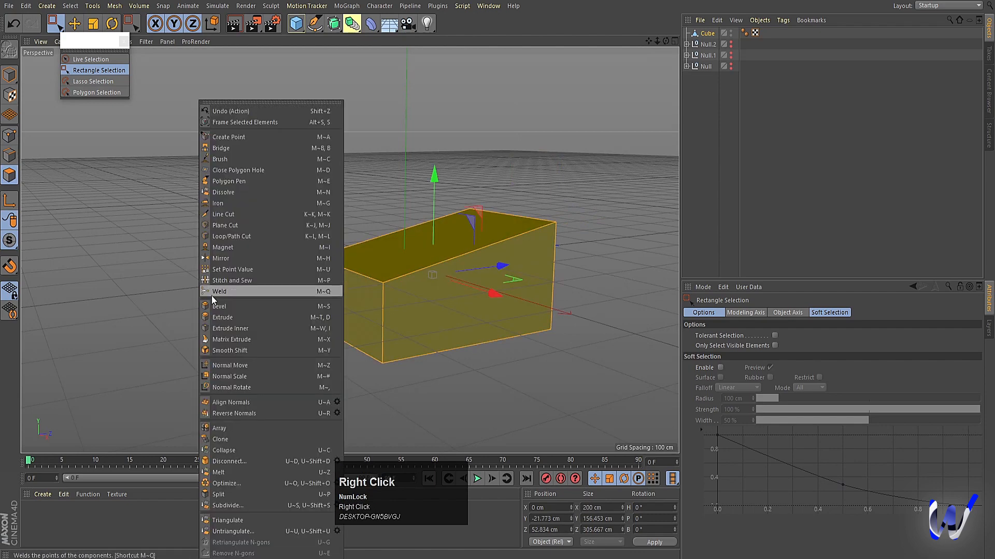
pyautogui.click(222, 238)
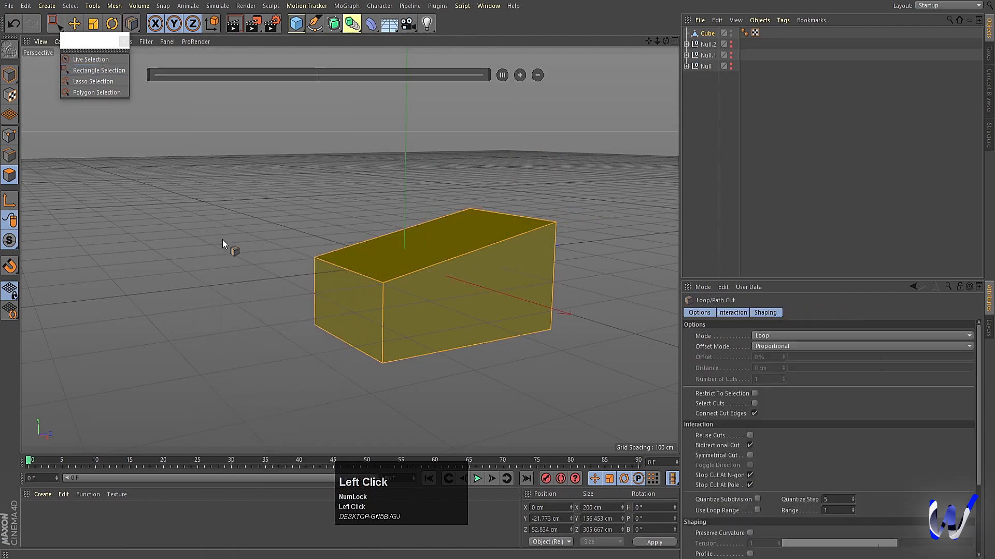
pyautogui.keyDown('shift'); pyautogui.click(384, 321); pyautogui.keyUp('shift')
# Move the block's lower front points forward to about Z -131 cm so the lower front face slopes outward
pyautogui.middleClick(241, 359)
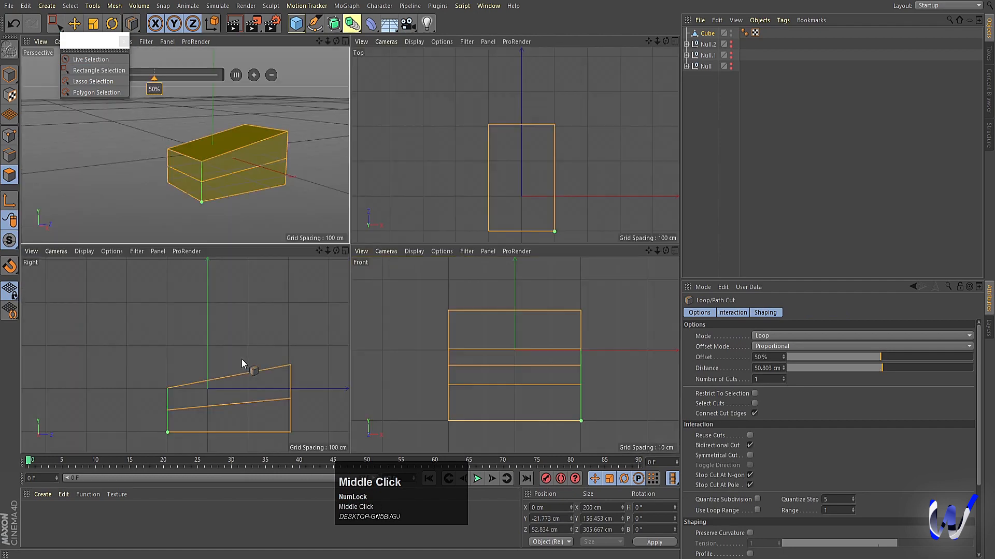
pyautogui.middleClick(166, 386)
pyautogui.click(9, 135)
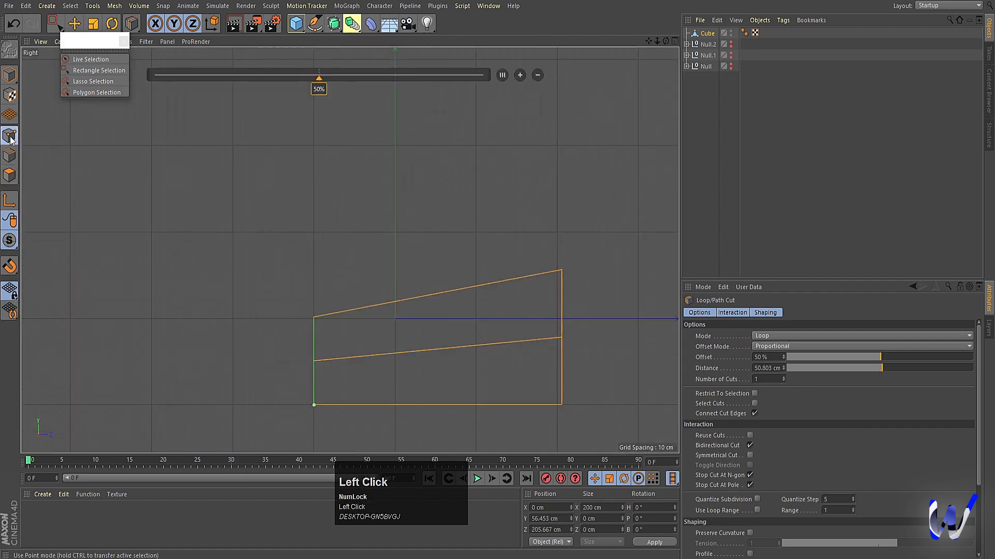
pyautogui.click(98, 70)
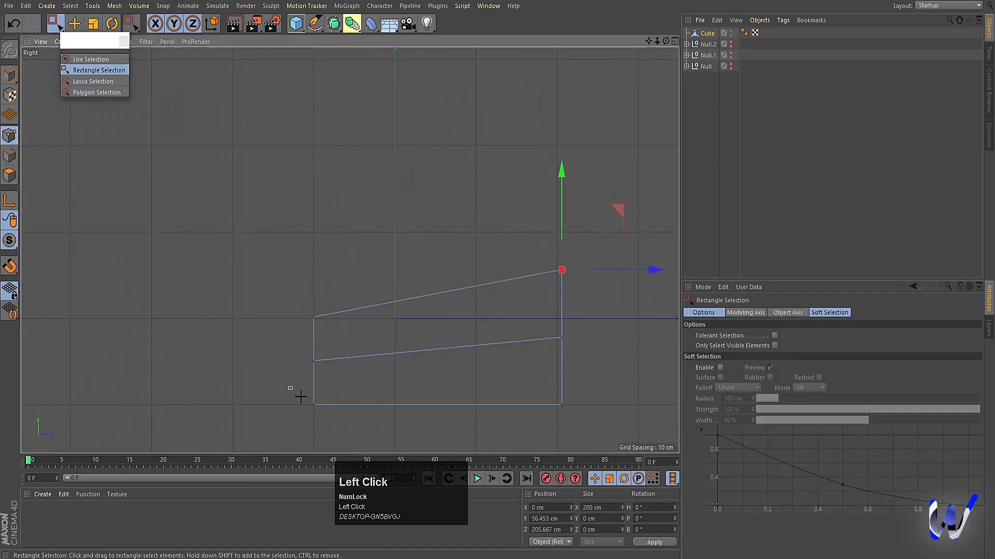
pyautogui.moveTo(293, 391); pyautogui.dragTo(367, 446)
pyautogui.moveTo(402, 404); pyautogui.dragTo(381, 404)
pyautogui.middleClick(393, 400)
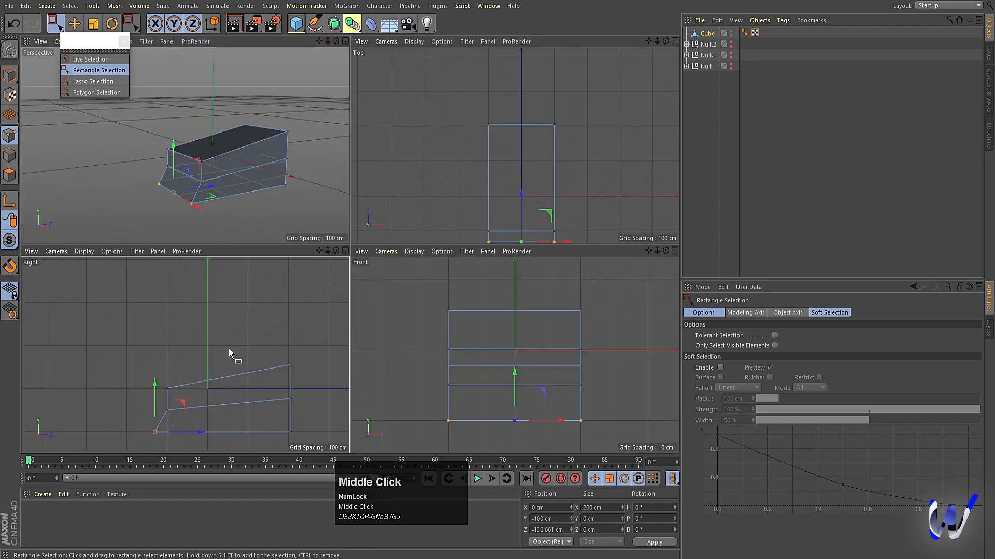
# Bevel the block's two upper front corner points with a 44 cm offset and no subdivision
pyautogui.moveTo(128, 348); pyautogui.dragTo(184, 399)
pyautogui.middleClick(130, 127)
pyautogui.rightClick(156, 175)
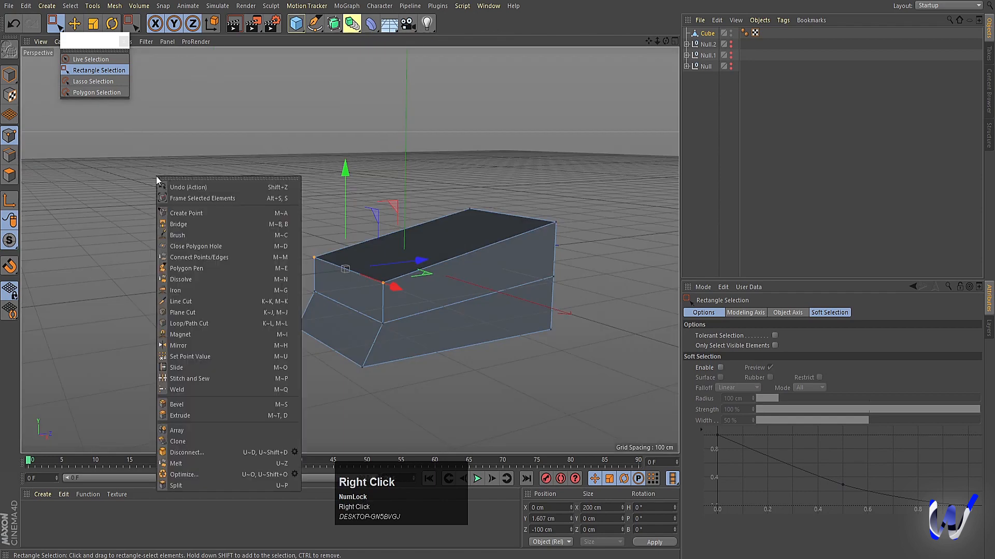
pyautogui.rightClick(175, 243)
pyautogui.click(197, 472)
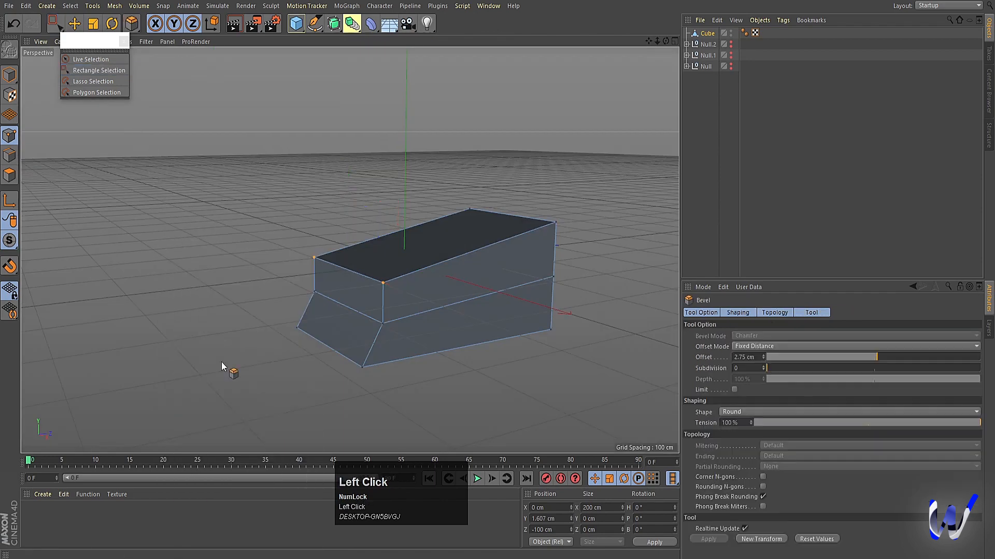
pyautogui.moveTo(218, 363); pyautogui.dragTo(241, 362)
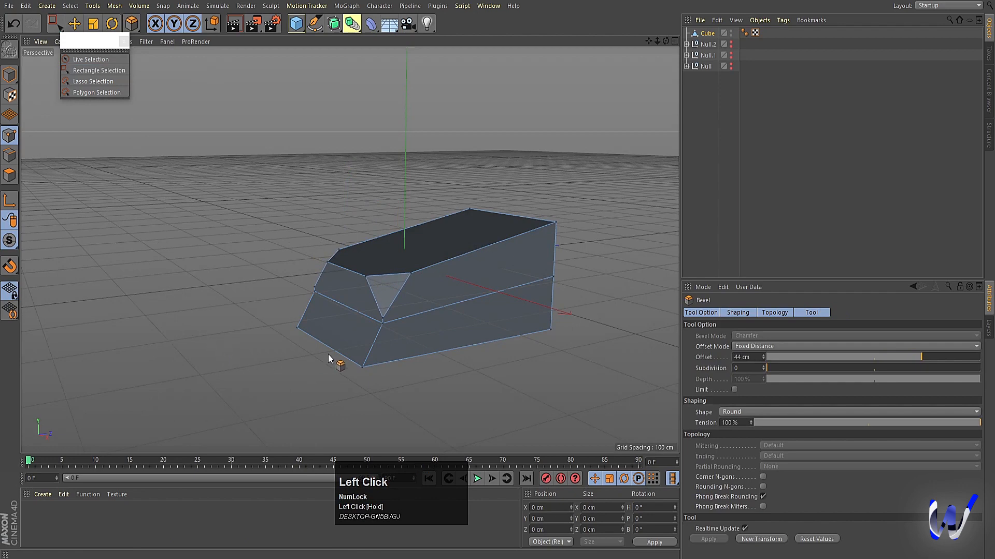
pyautogui.keyDown('alt'); pyautogui.moveTo(329, 356); pyautogui.dragTo(357, 372); pyautogui.keyUp('alt')
pyautogui.click(9, 74)
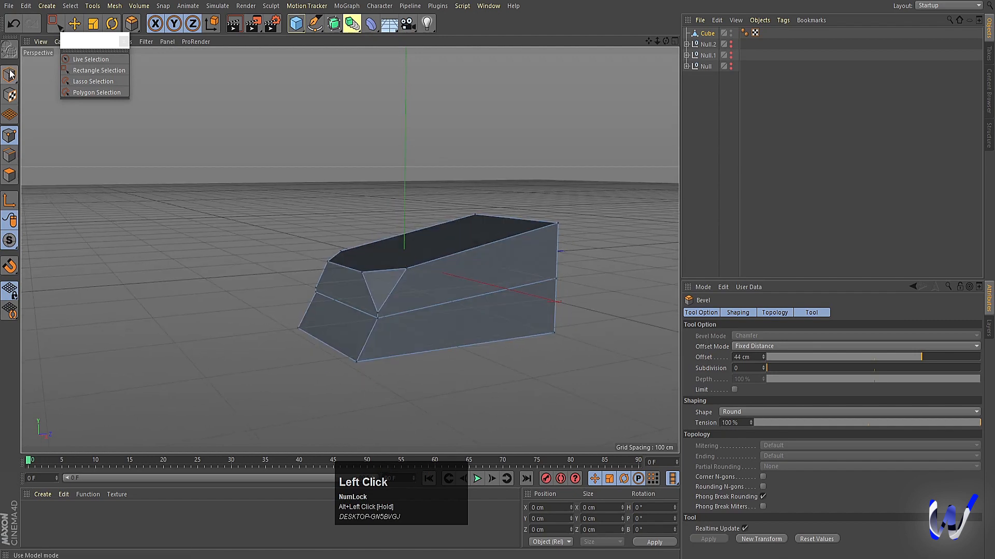
pyautogui.middleClick(368, 342)
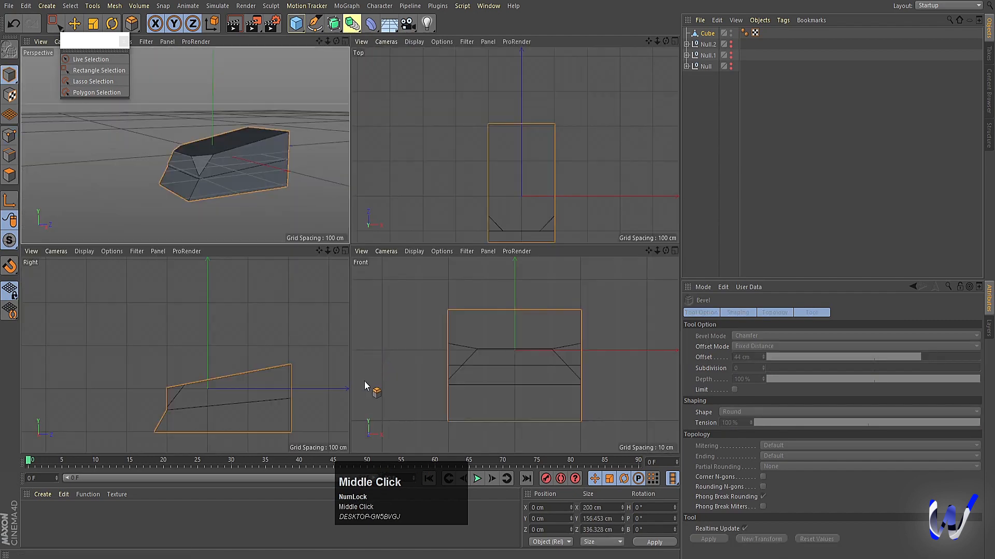
pyautogui.middleClick(219, 208)
pyautogui.middleClick(410, 214)
# Select all the block's polygons and add a vertical loop cut down the middle of the lower front face at 50% offset
pyautogui.click(9, 175)
pyautogui.hotkey('ctrl', 'a')
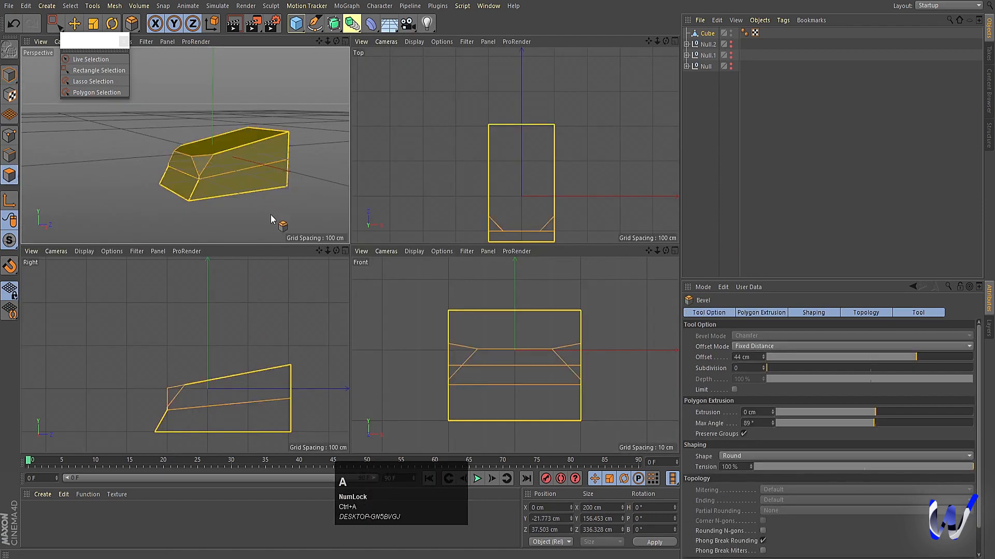
pyautogui.middleClick(198, 416)
pyautogui.rightClick(402, 333)
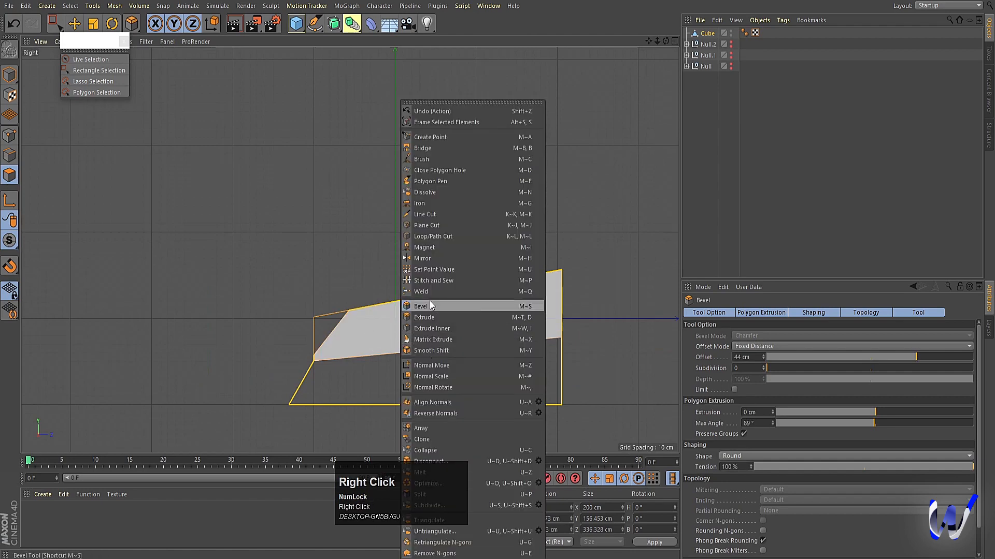
pyautogui.click(425, 237)
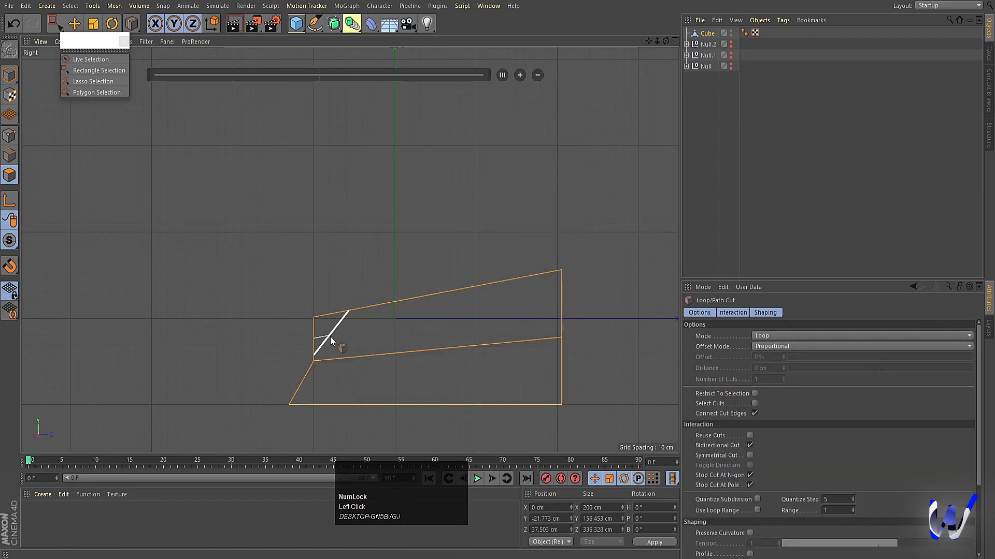
pyautogui.middleClick(314, 376)
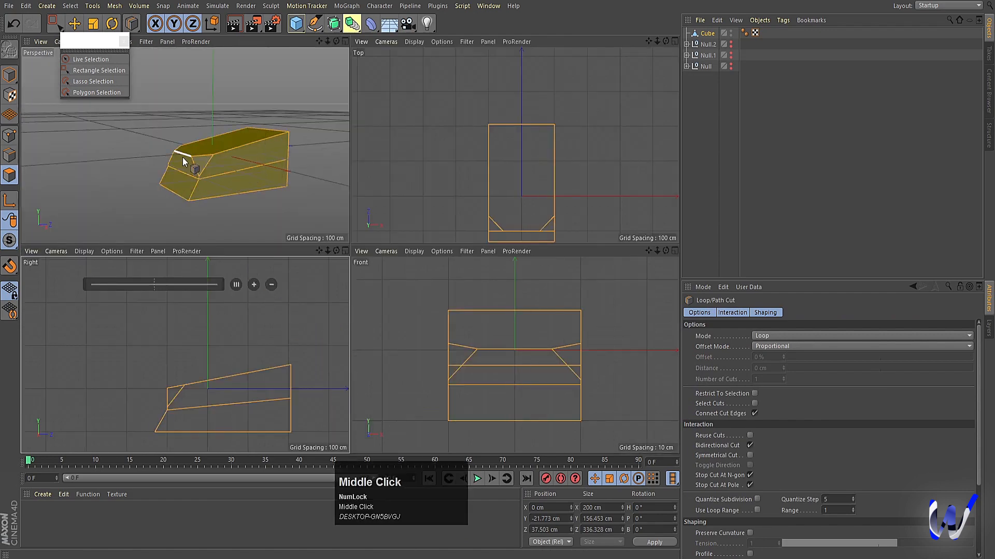
pyautogui.click(179, 171)
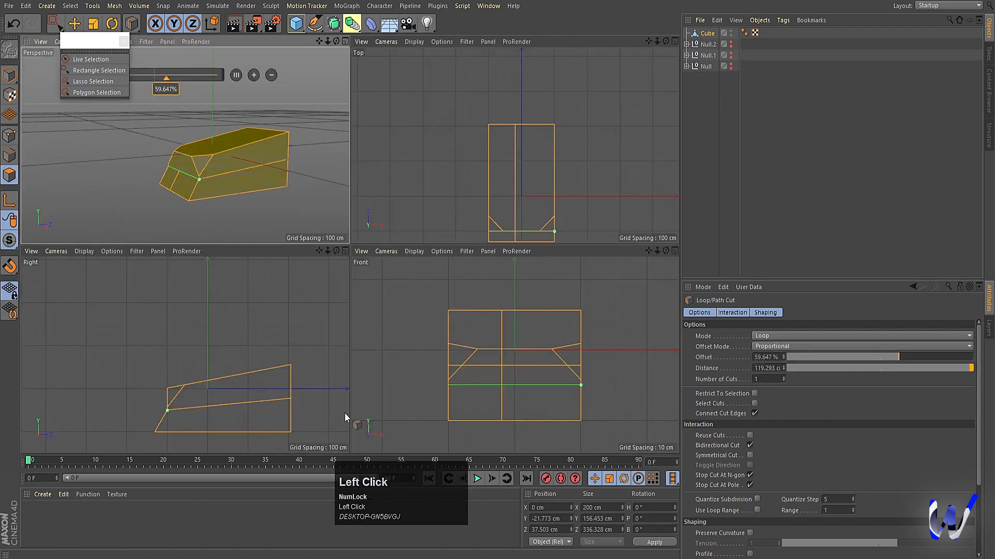
pyautogui.hotkey('ctrl', 'z')
pyautogui.middleClick(502, 187)
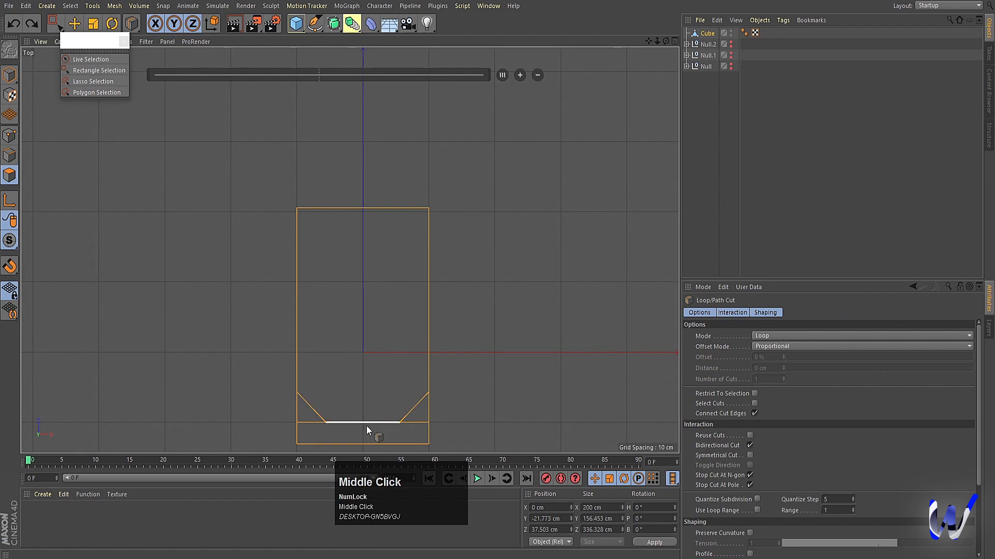
pyautogui.keyDown('shift'); pyautogui.click(361, 444); pyautogui.keyUp('shift')
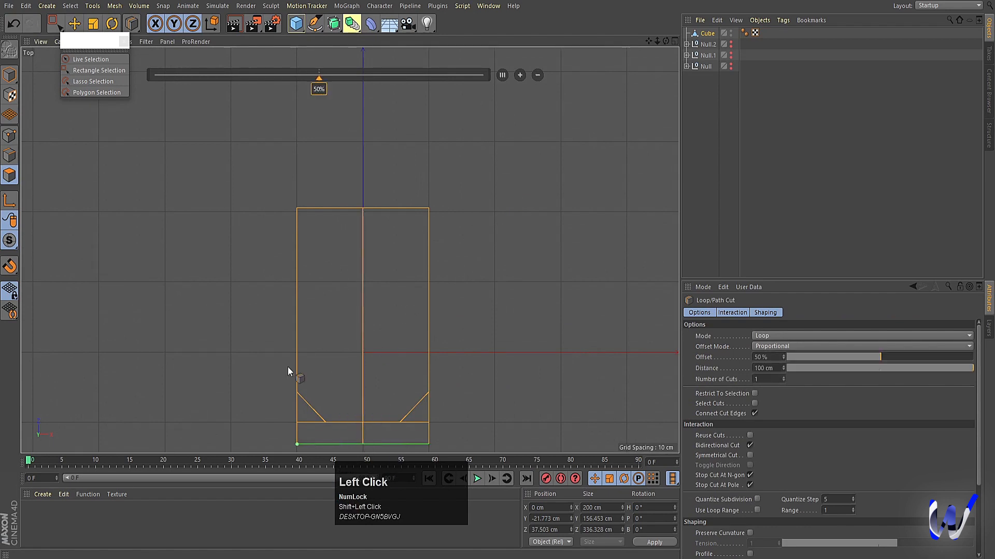
pyautogui.middleClick(176, 164)
pyautogui.middleClick(192, 148)
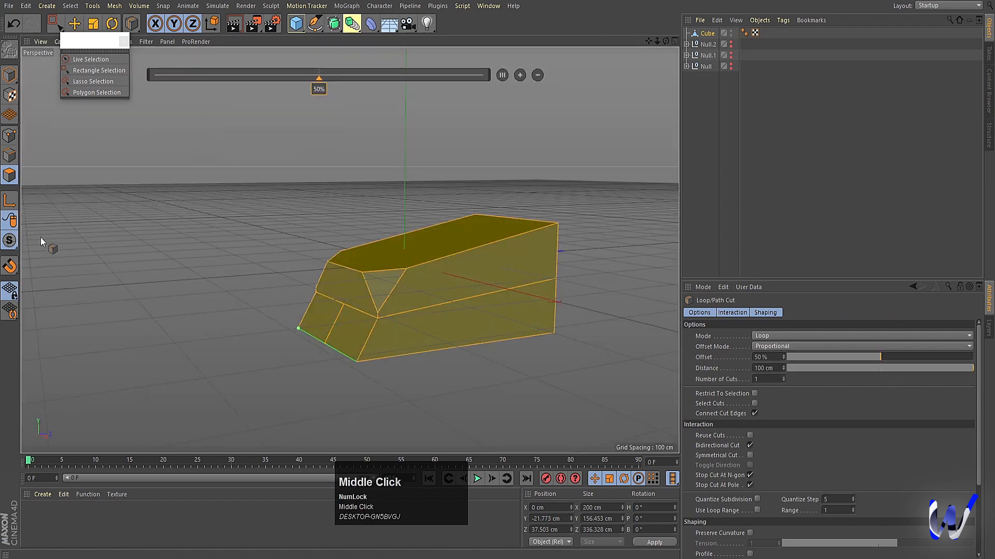
# Push the middle point of the lower front edge back along Z to about -102 cm
pyautogui.click(14, 143)
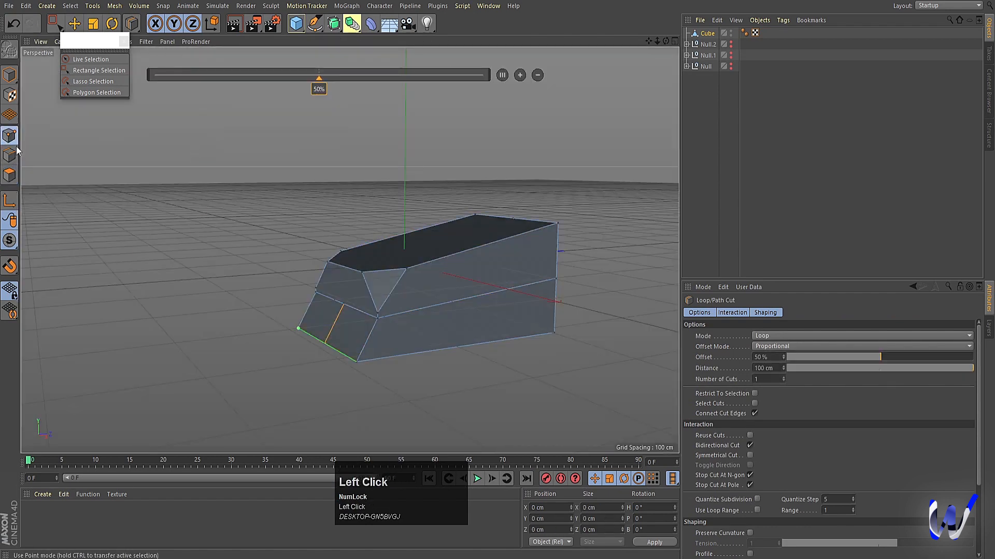
pyautogui.click(74, 23)
pyautogui.click(328, 347)
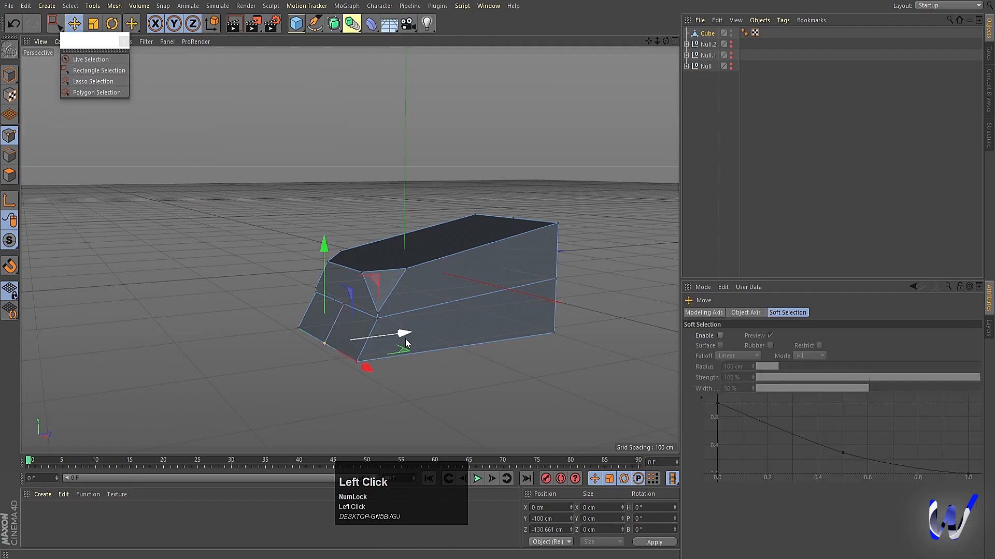
pyautogui.moveTo(405, 335)
pyautogui.mouseDown()
pyautogui.moveTo(386, 341)
pyautogui.moveTo(423, 338)
pyautogui.mouseUp()
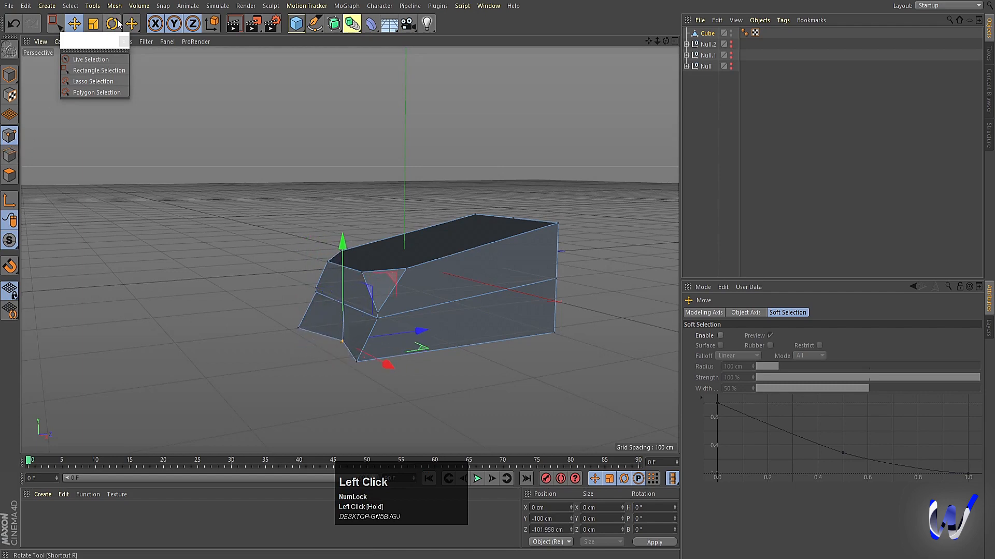
# Add a Bevel deformer as a child of the Cube, with an offset of 3 cm and 2 subdivisions
pyautogui.click(371, 23)
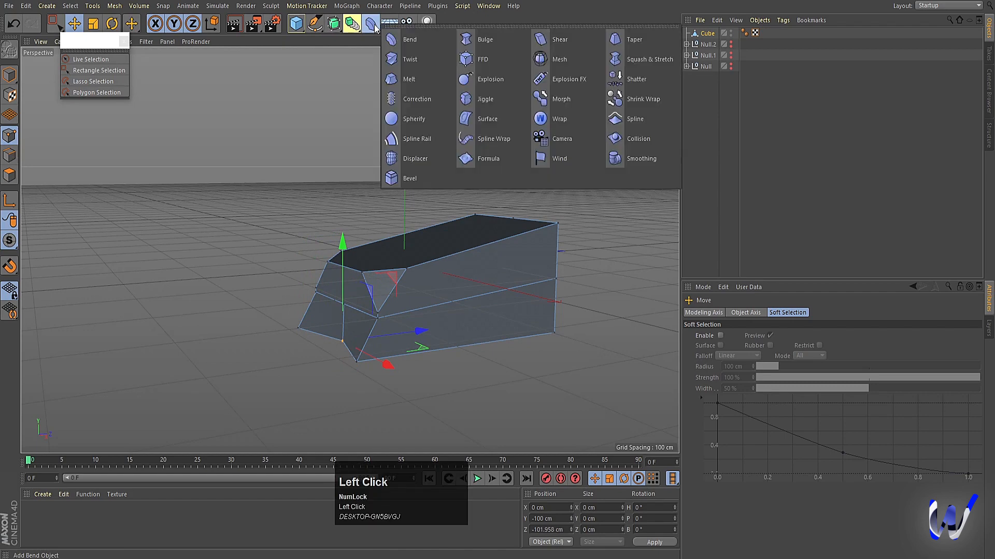
pyautogui.click(413, 175)
pyautogui.moveTo(714, 38)
pyautogui.mouseDown()
pyautogui.moveTo(707, 45)
pyautogui.moveTo(705, 34)
pyautogui.moveTo(708, 45)
pyautogui.mouseUp()
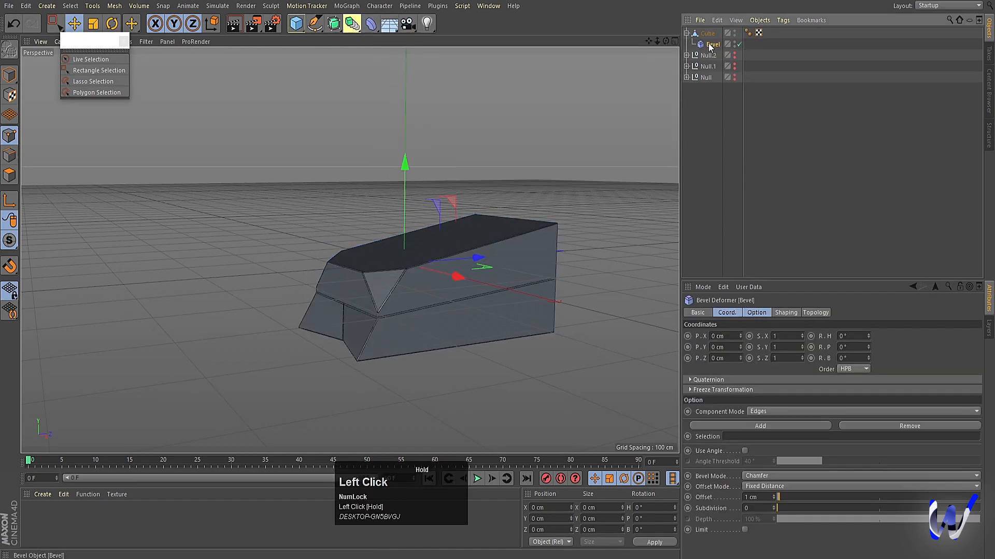
pyautogui.click(754, 313)
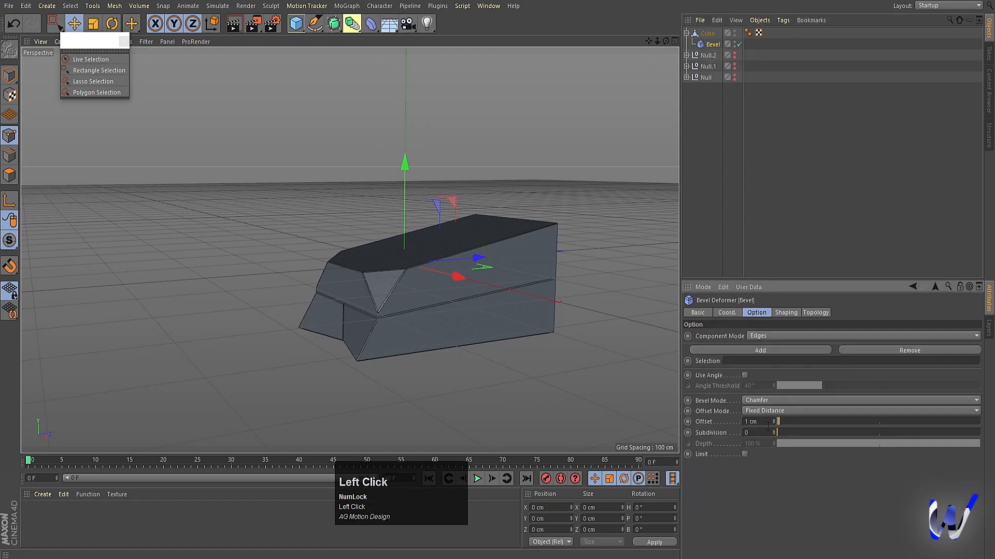
pyautogui.moveTo(776, 424); pyautogui.dragTo(775, 429)
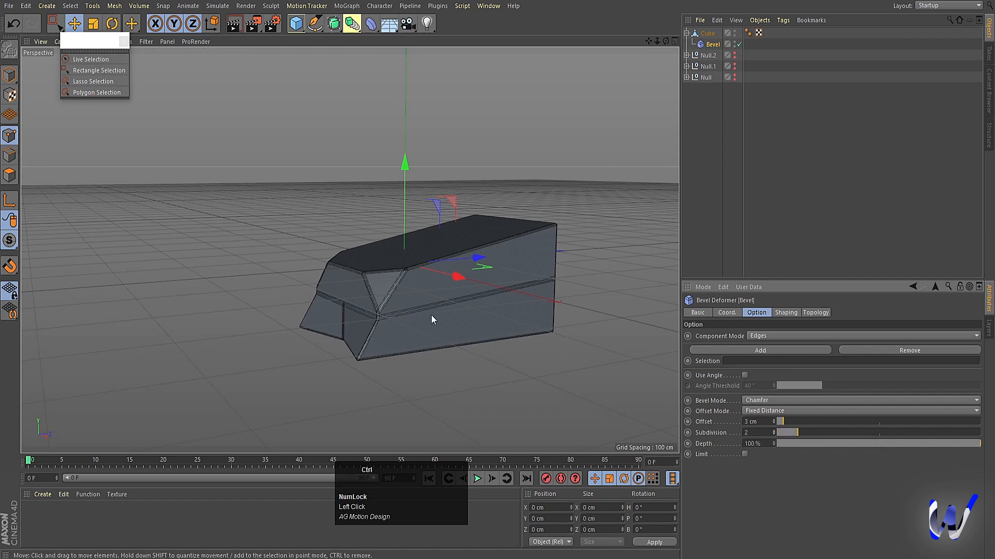
# Render the view to check the block's bevelled edges, then clear the object selection
pyautogui.hotkey('ctrl', 'r')
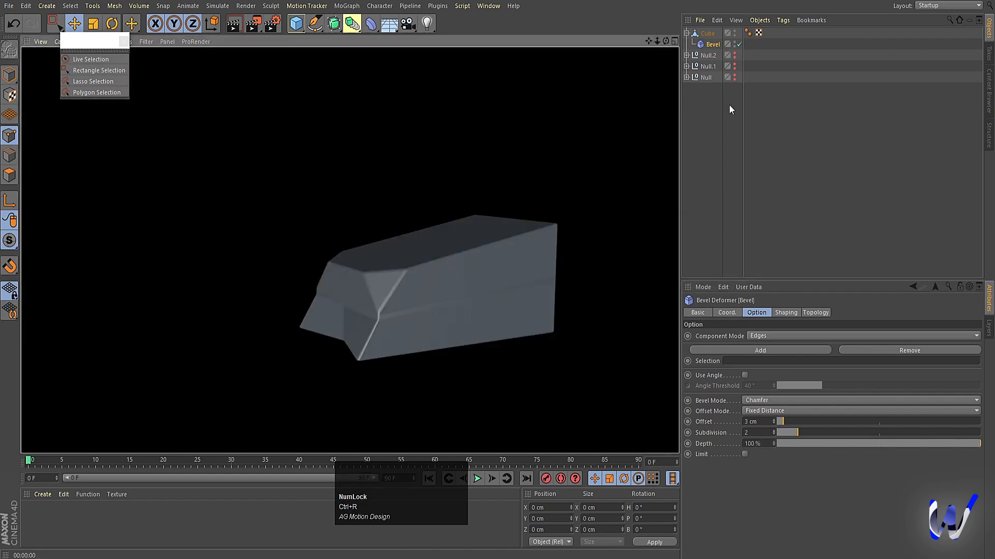
pyautogui.click(753, 136)
pyautogui.keyDown('alt'); pyautogui.moveTo(358, 290); pyautogui.dragTo(377, 310); pyautogui.keyUp('alt')
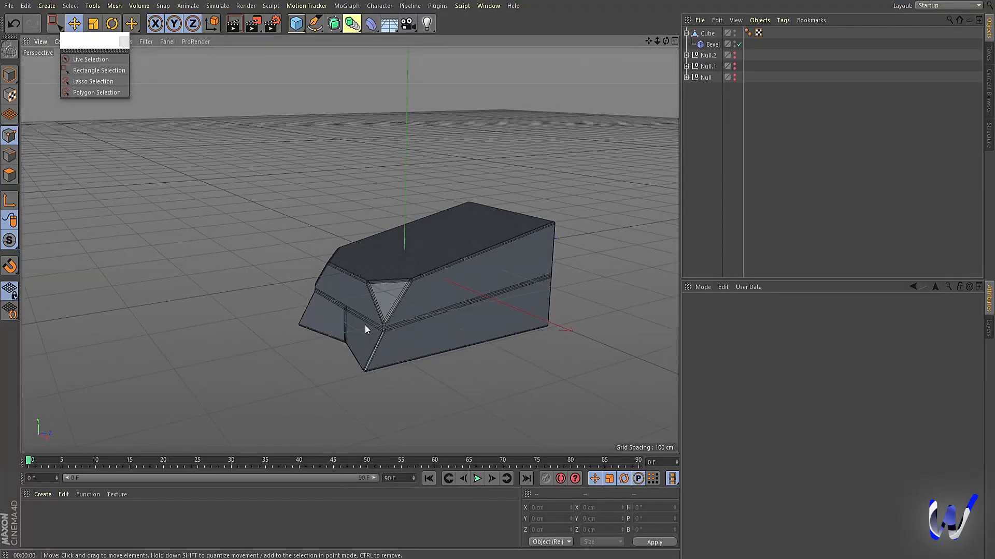
# Inset the block's upper front face by 2 cm with Extrude Inner
pyautogui.click(707, 33)
pyautogui.keyDown('alt'); pyautogui.moveTo(604, 111); pyautogui.dragTo(21, 202); pyautogui.keyUp('alt')
pyautogui.click(10, 175)
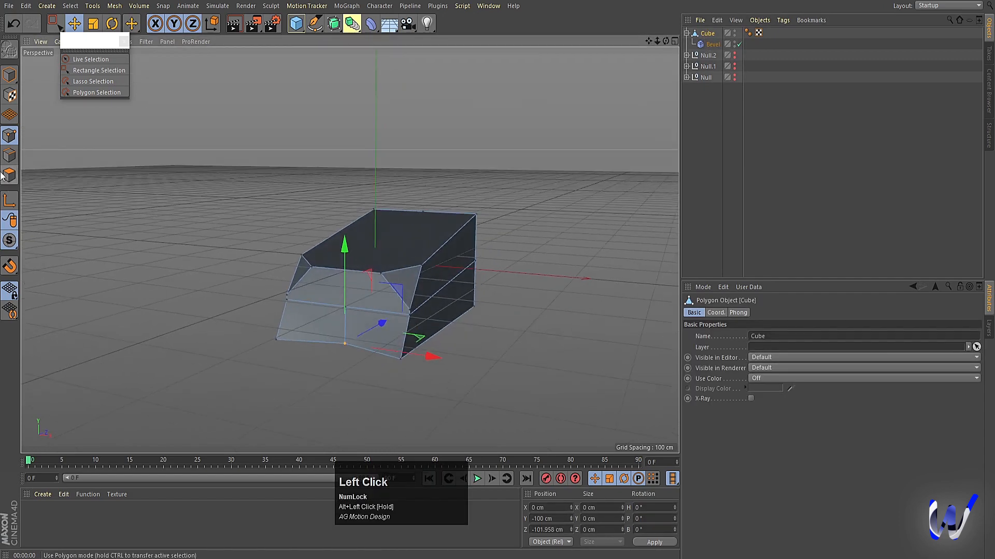
pyautogui.click(337, 296)
pyautogui.rightClick(155, 324)
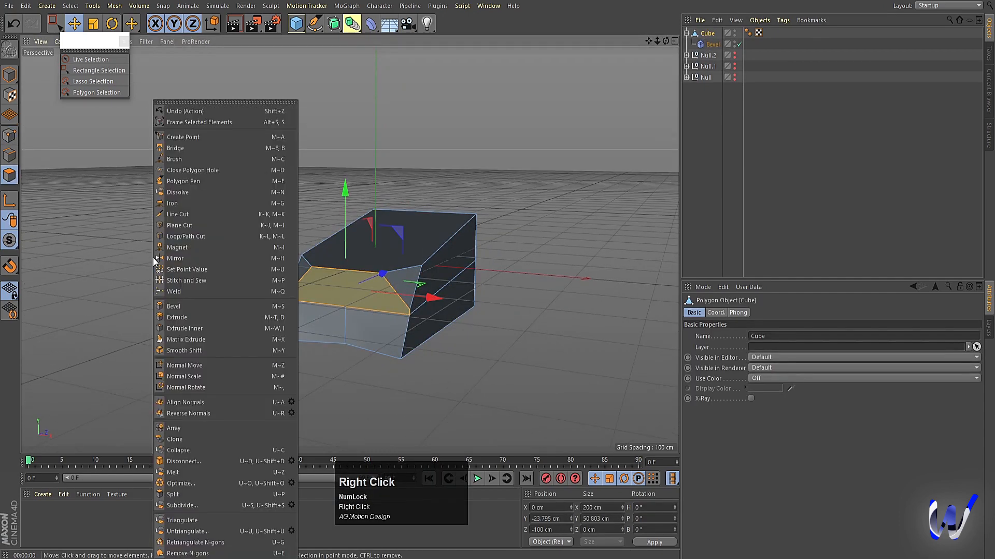
pyautogui.click(183, 328)
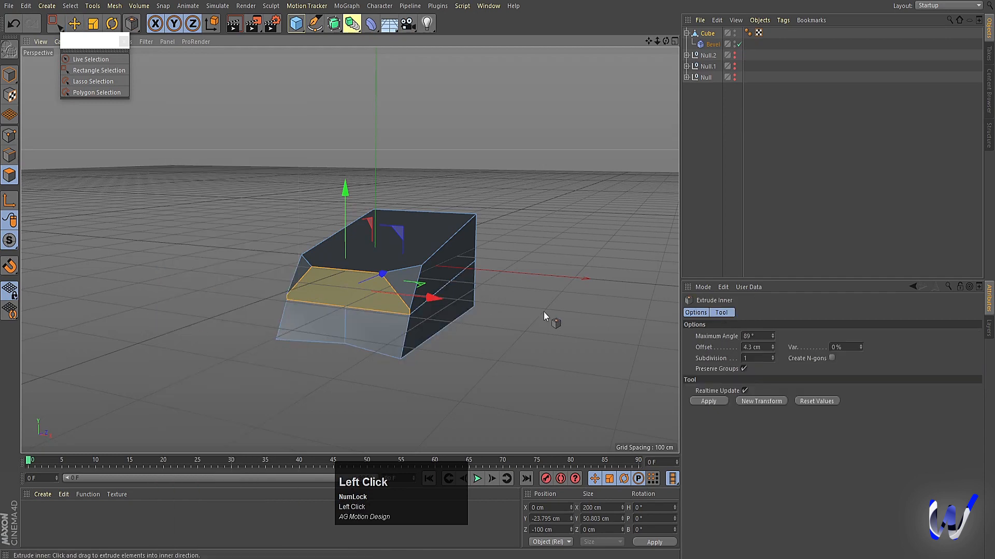
pyautogui.moveTo(542, 311); pyautogui.dragTo(529, 312)
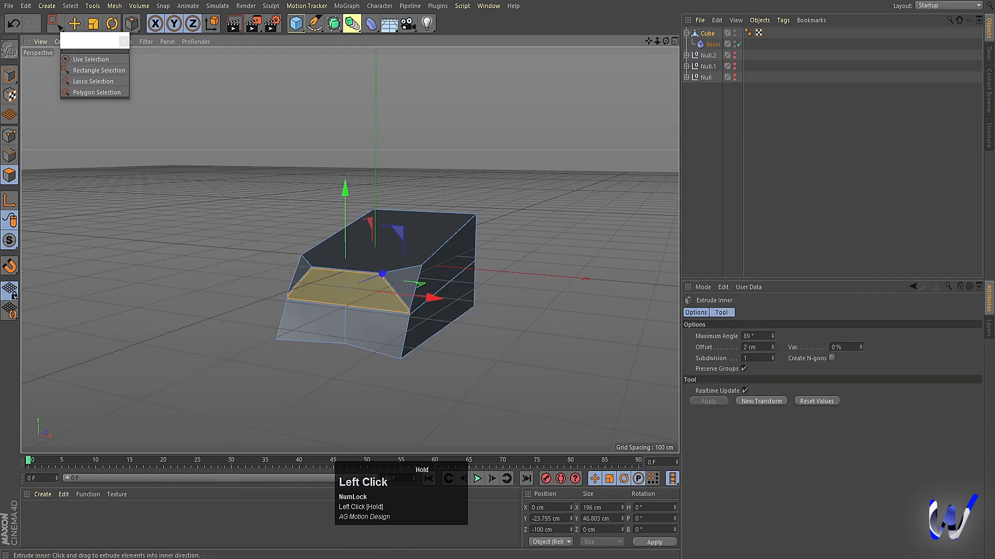
# Extrude the inset front face forward to about Z -148 cm, and inset the extruded face by another 2 cm
pyautogui.press('d')
pyautogui.moveTo(179, 370); pyautogui.dragTo(224, 370)
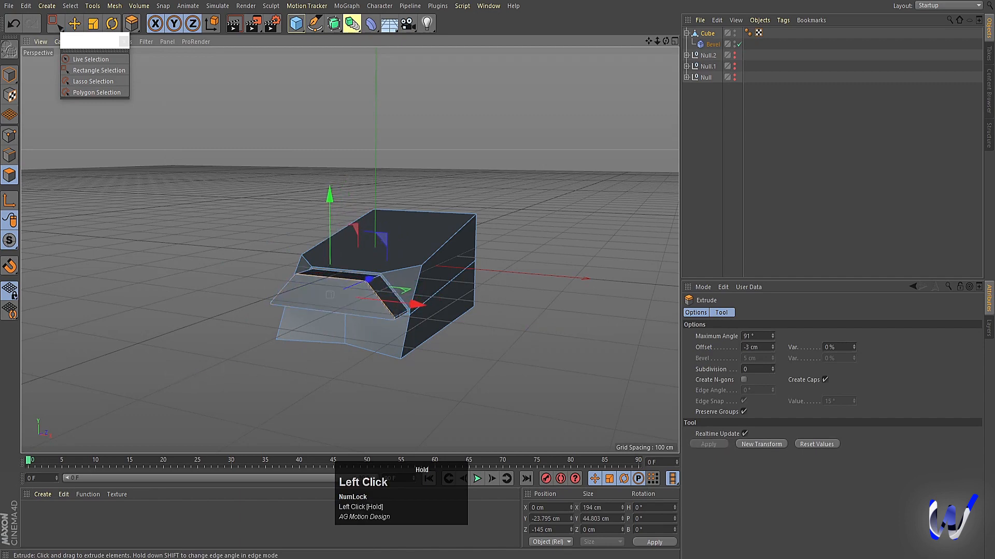
pyautogui.hotkey('ctrl', 'z')
pyautogui.press('i')
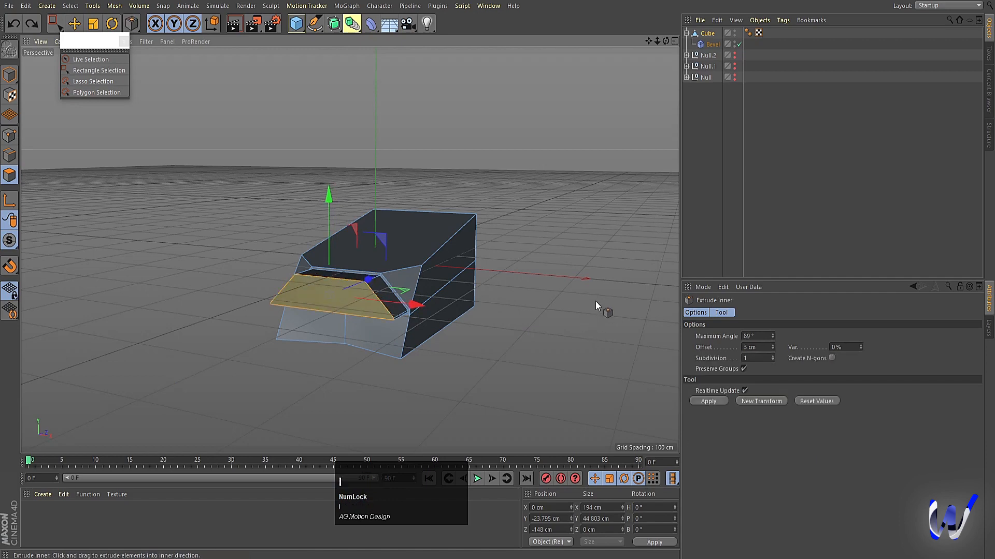
pyautogui.click(596, 302)
pyautogui.moveTo(595, 300)
pyautogui.mouseDown()
pyautogui.moveTo(608, 301)
pyautogui.moveTo(591, 300)
pyautogui.mouseUp()
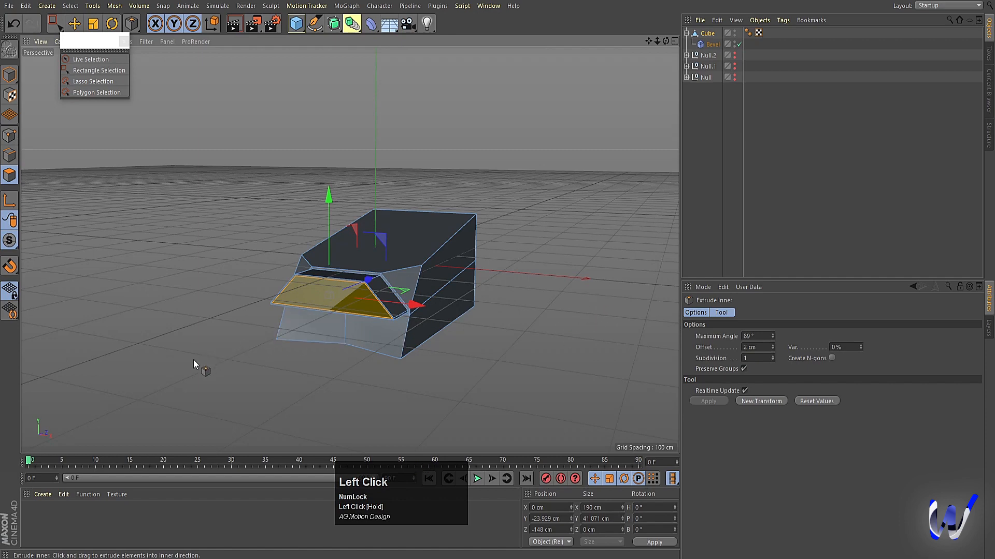
# Try to extrude the inner front face a further 31 cm forward and inspect the shape from the other side
pyautogui.press('d')
pyautogui.moveTo(179, 362); pyautogui.dragTo(249, 362)
pyautogui.moveTo(179, 362); pyautogui.dragTo(179, 362)
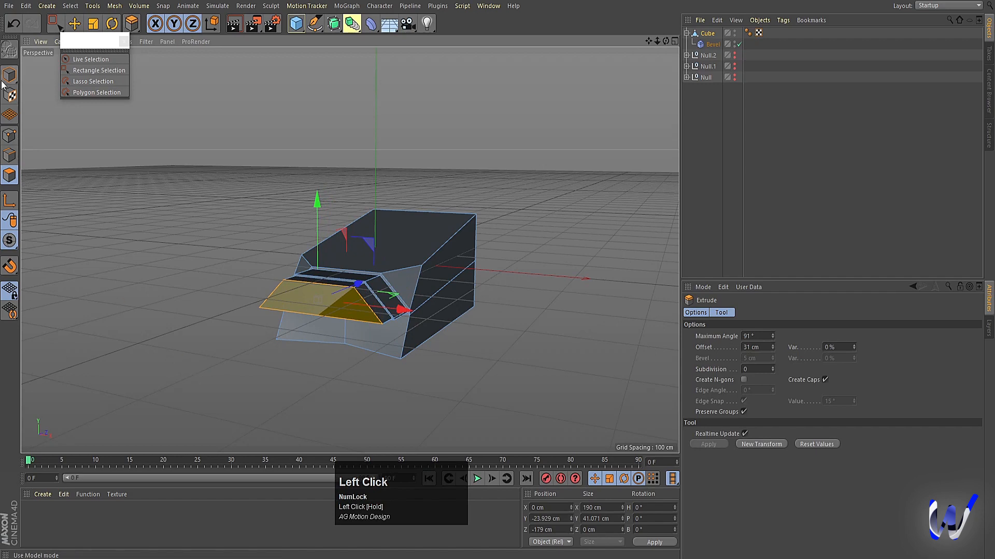
pyautogui.click(10, 75)
pyautogui.keyDown('alt'); pyautogui.moveTo(424, 300); pyautogui.dragTo(475, 300); pyautogui.keyUp('alt')
pyautogui.hotkey('ctrl', 'z')
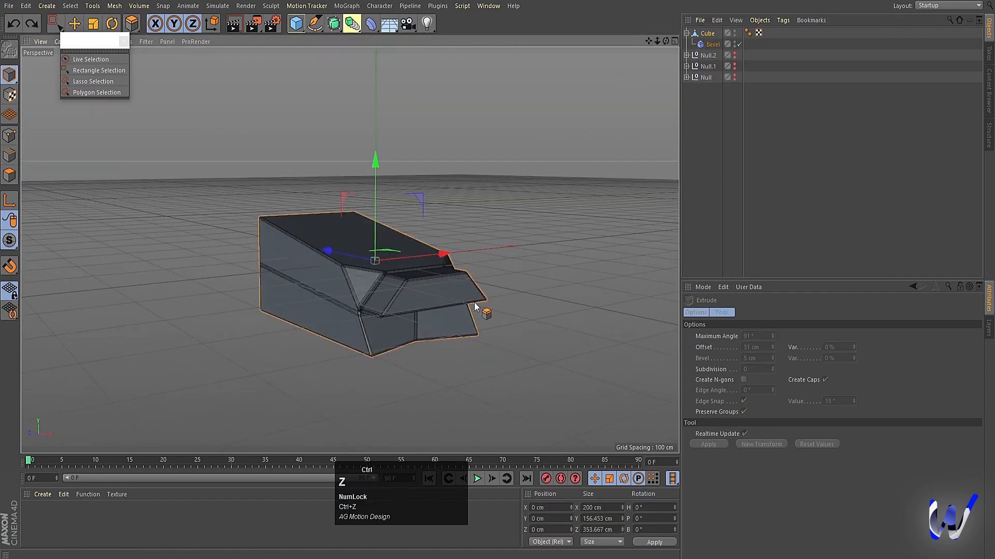
# Undo the extrusions and insets made on the block's upper front face
pyautogui.keyDown('alt'); pyautogui.moveTo(495, 334); pyautogui.dragTo(437, 325); pyautogui.keyUp('alt')
pyautogui.scroll(3, 362, 311)
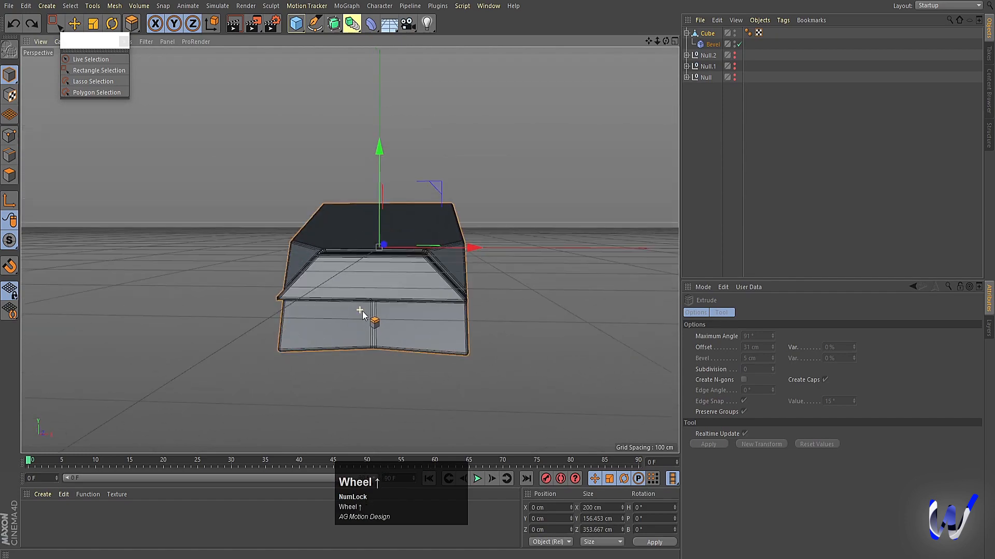
pyautogui.keyDown('alt'); pyautogui.moveTo(365, 310); pyautogui.dragTo(446, 336); pyautogui.keyUp('alt')
pyautogui.hotkey('ctrl', 'z')
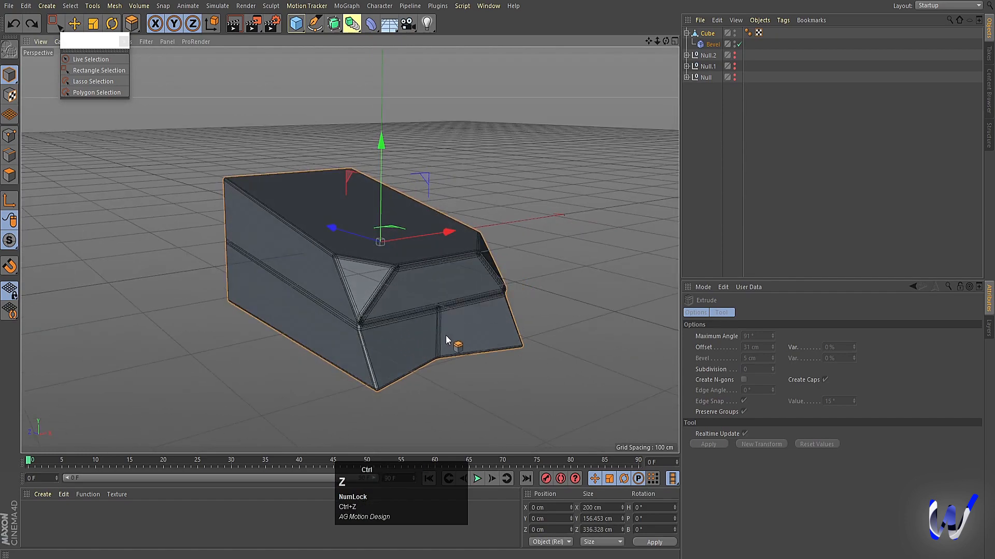
pyautogui.scroll(3, 464, 322)
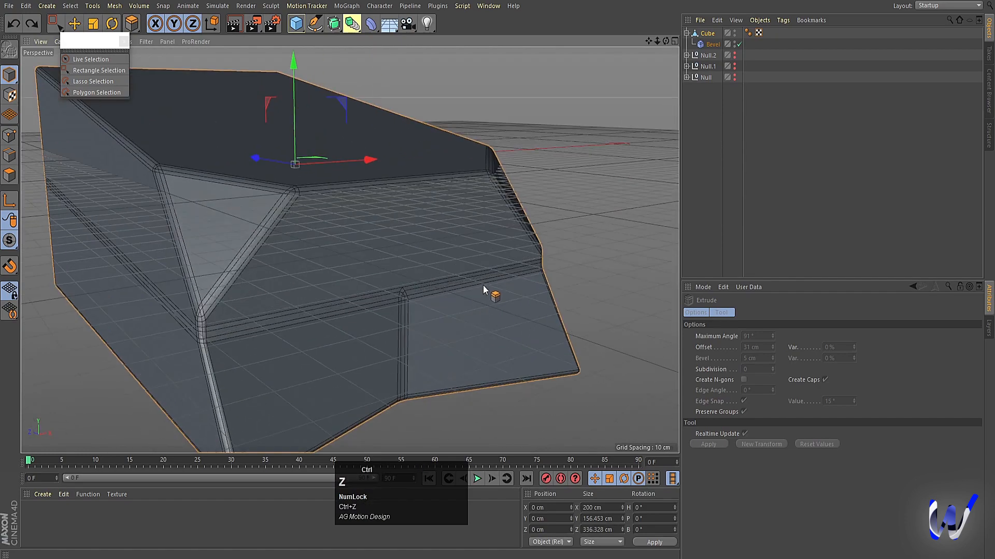
# Try to inset the block's upper front face by 3 cm with Extrude Inner
pyautogui.click(710, 34)
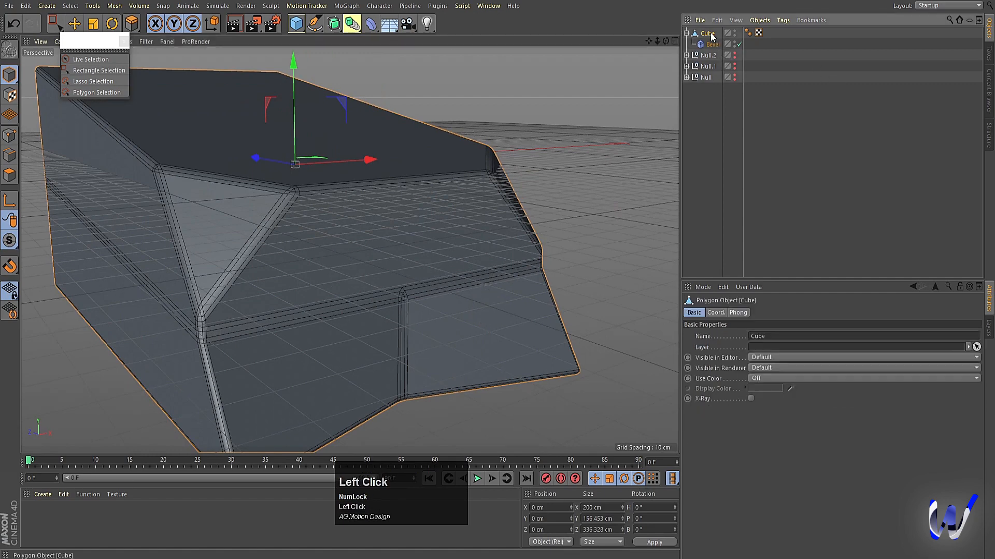
pyautogui.click(9, 176)
pyautogui.click(382, 267)
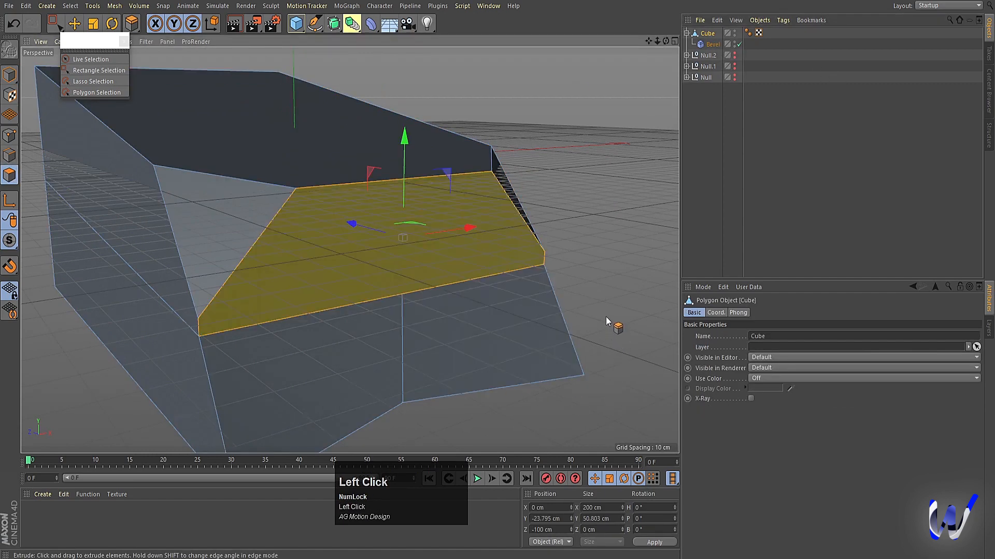
pyautogui.press('i')
pyautogui.moveTo(618, 279); pyautogui.dragTo(625, 280)
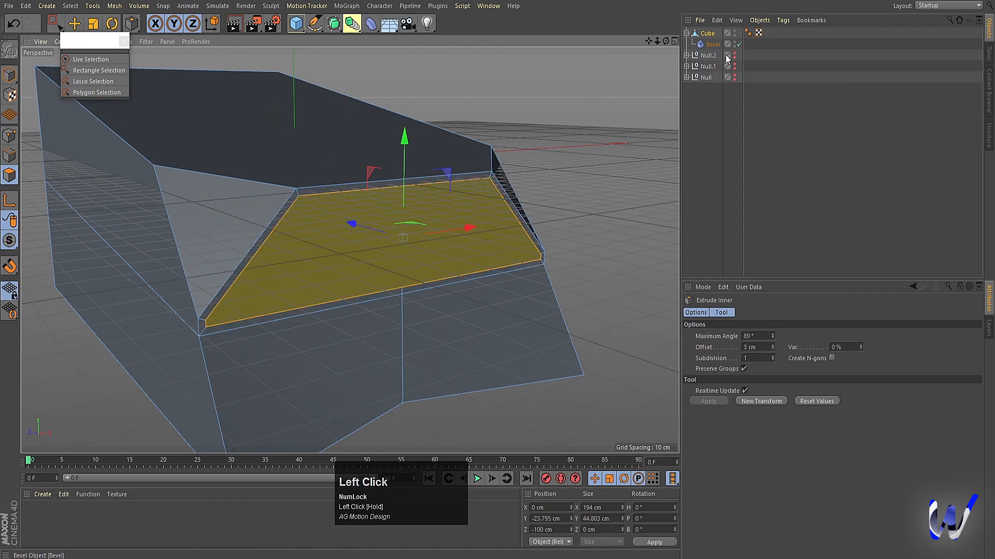
# Render the view to check the bevels around the inset front face, then undo the inset
pyautogui.click(9, 74)
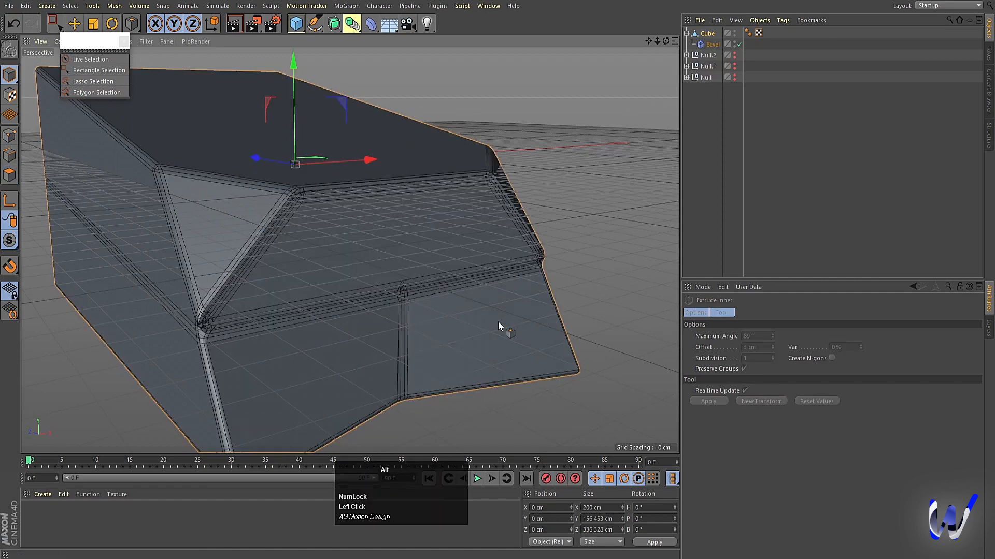
pyautogui.keyDown('alt'); pyautogui.moveTo(499, 321); pyautogui.dragTo(387, 333); pyautogui.keyUp('alt')
pyautogui.hotkey('ctrl', 'r')
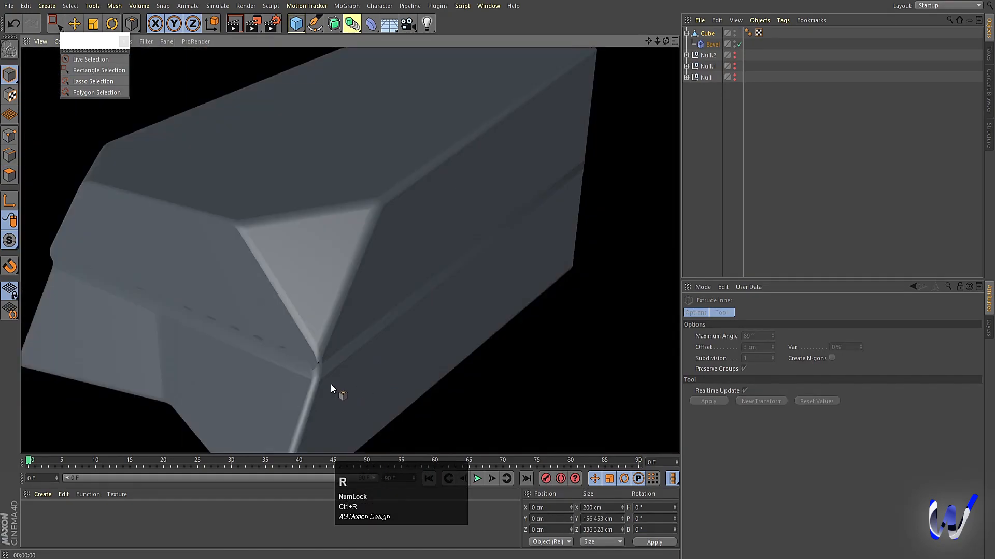
pyautogui.scroll(3, 259, 359)
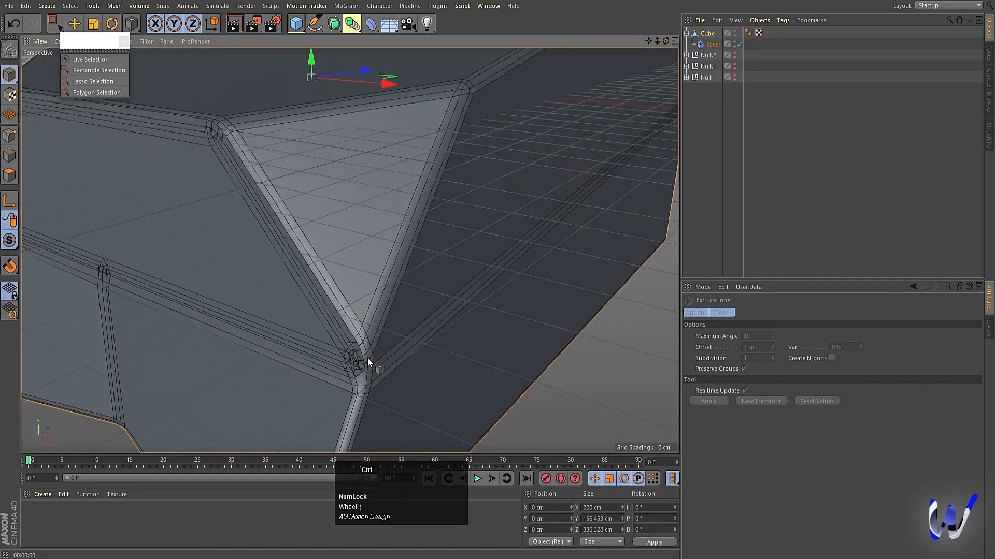
pyautogui.hotkey('ctrl', 'z')
pyautogui.scroll(-5, 252, 387)
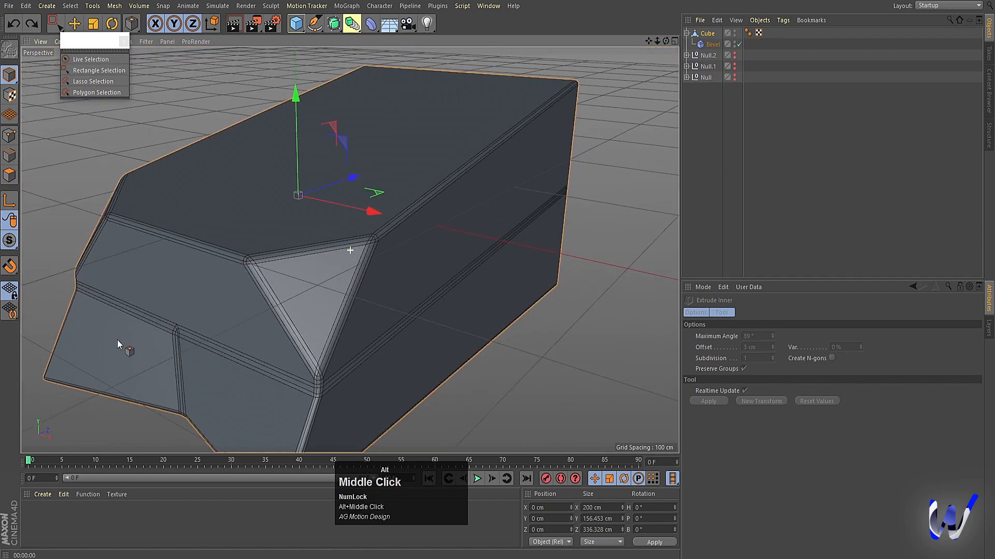
# Split the block's upper front face off into a separate object
pyautogui.keyDown('alt'); pyautogui.moveTo(123, 344); pyautogui.dragTo(318, 272, button='middle'); pyautogui.keyUp('alt')
pyautogui.click(634, 69)
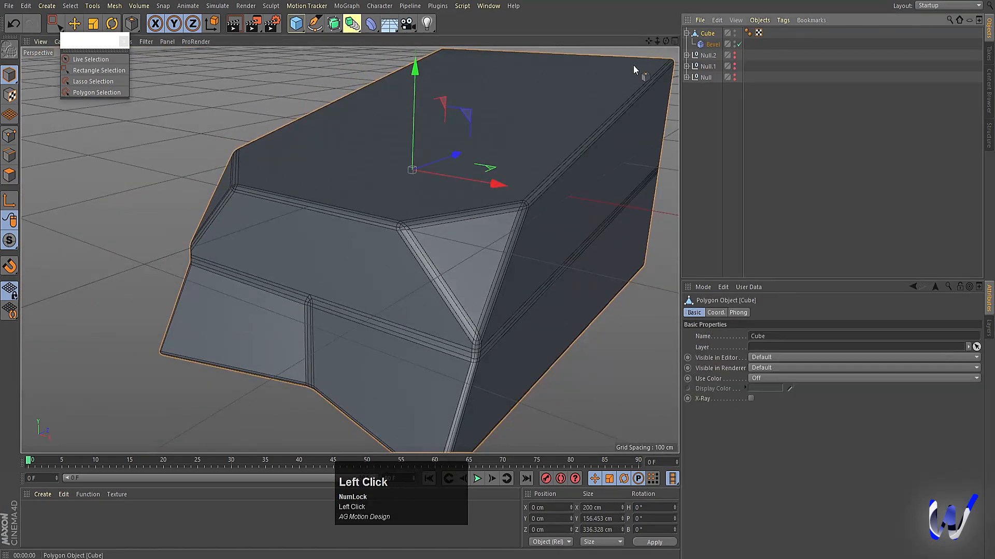
pyautogui.click(10, 175)
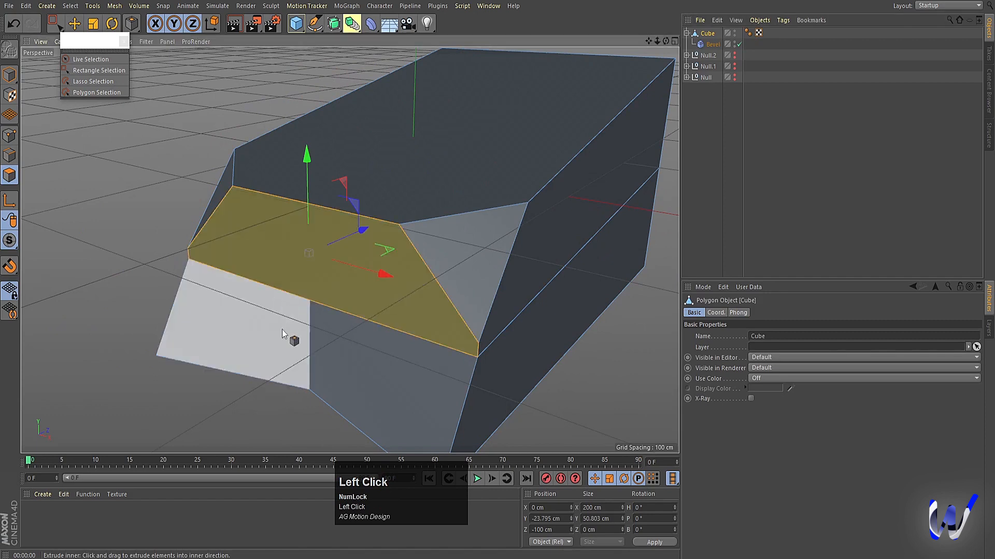
pyautogui.rightClick(148, 226)
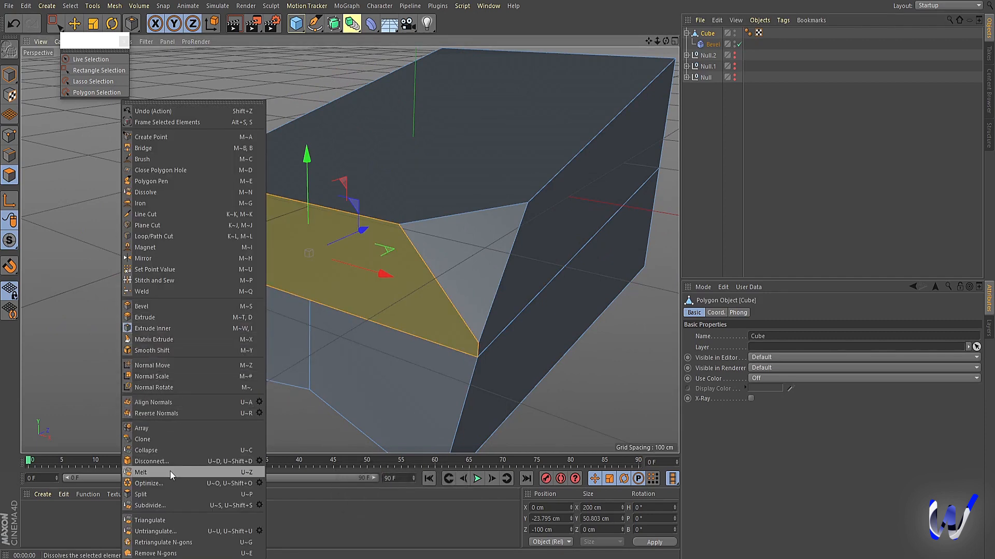
pyautogui.click(141, 495)
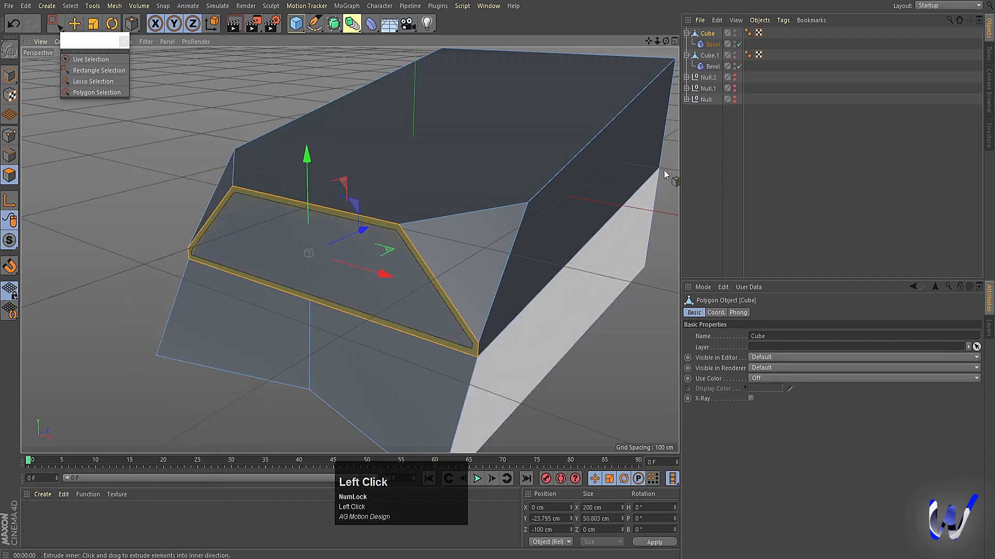
# Delete the Bevel deformer from Cube.1 and move Cube.1 above Cube in the object hierarchy
pyautogui.click(710, 58)
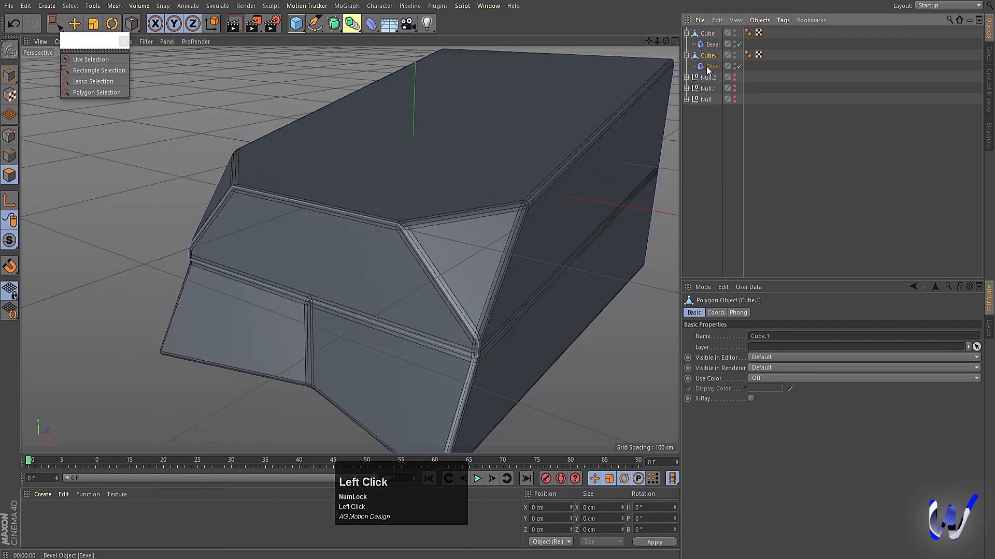
pyautogui.click(708, 66)
pyautogui.press('Delete')
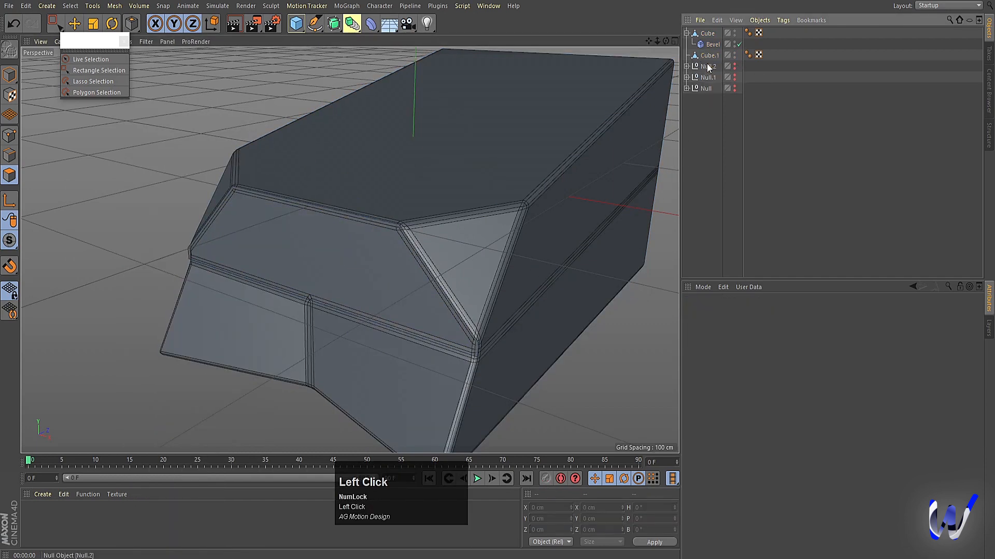
pyautogui.moveTo(710, 57); pyautogui.dragTo(711, 31)
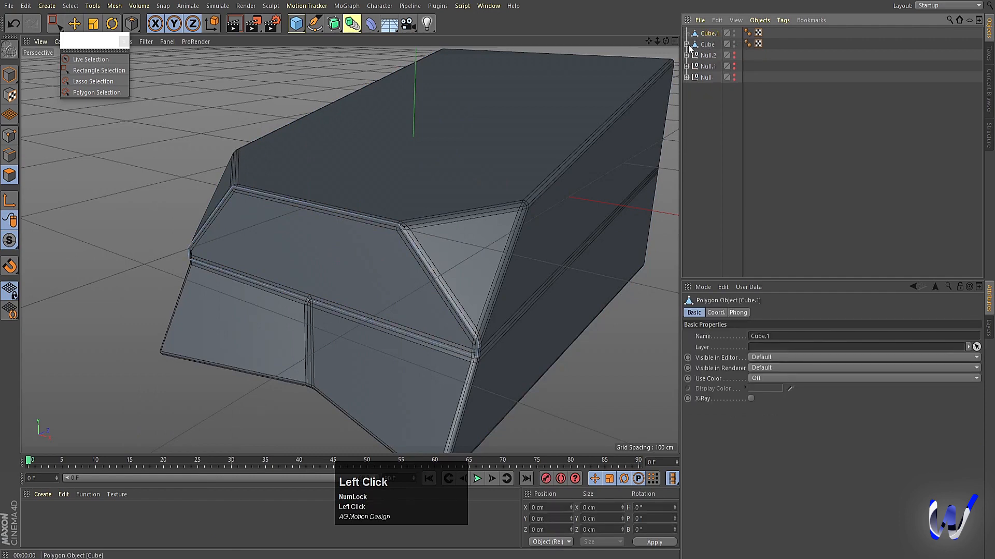
# Try to scale the split-off front face about its original axis
pyautogui.click(10, 76)
pyautogui.press('t')
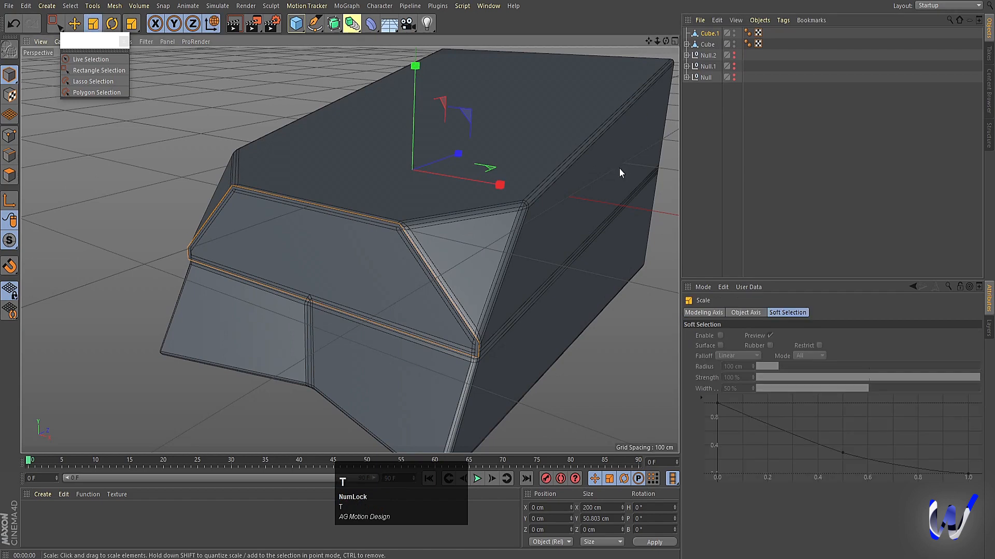
pyautogui.moveTo(620, 168); pyautogui.dragTo(594, 168)
pyautogui.hotkey('ctrl', 'z')
# Move the split-off face's axis to the middle of the face, at about Y -25.3 cm and Z -100.3 cm
pyautogui.middleClick(309, 316)
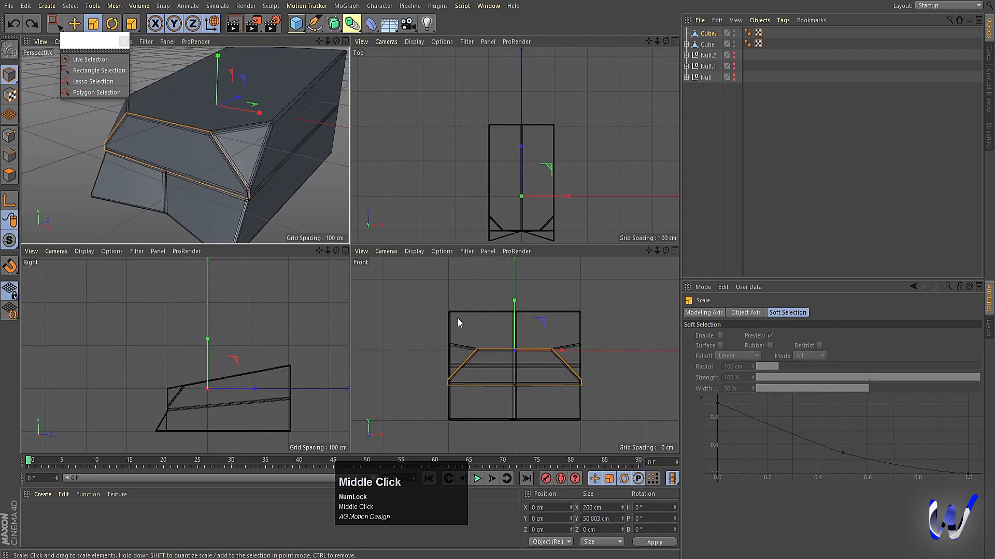
pyautogui.middleClick(508, 325)
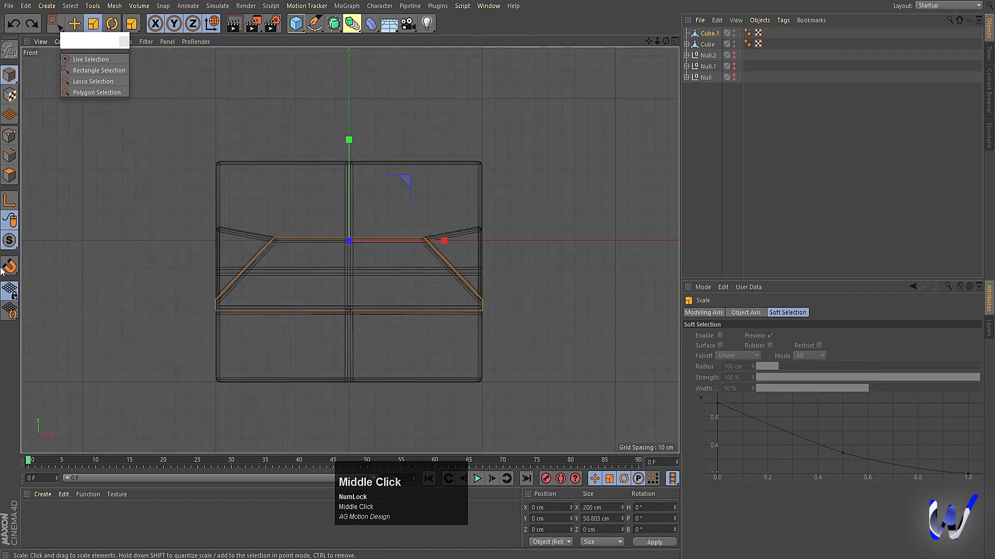
pyautogui.click(10, 203)
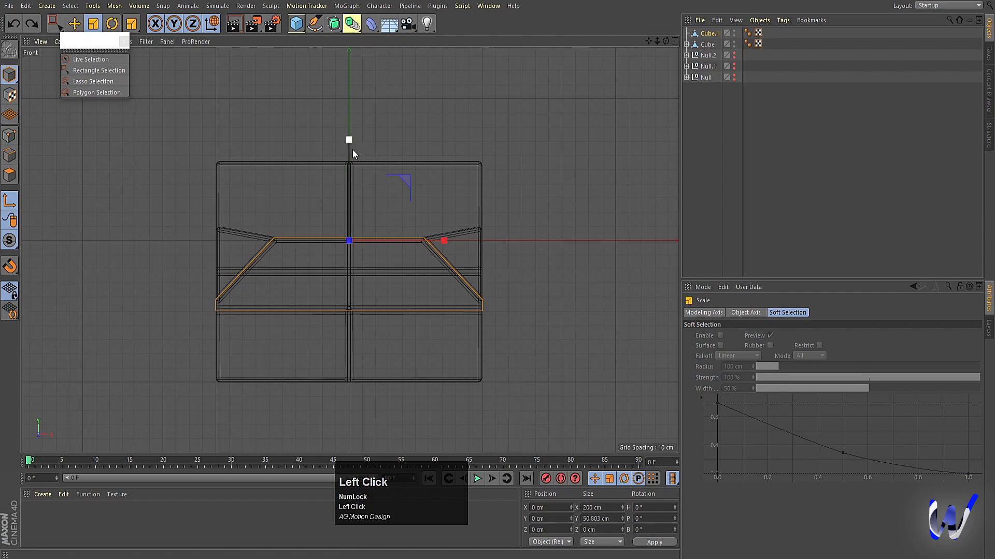
pyautogui.press('e')
pyautogui.moveTo(353, 148); pyautogui.dragTo(349, 179)
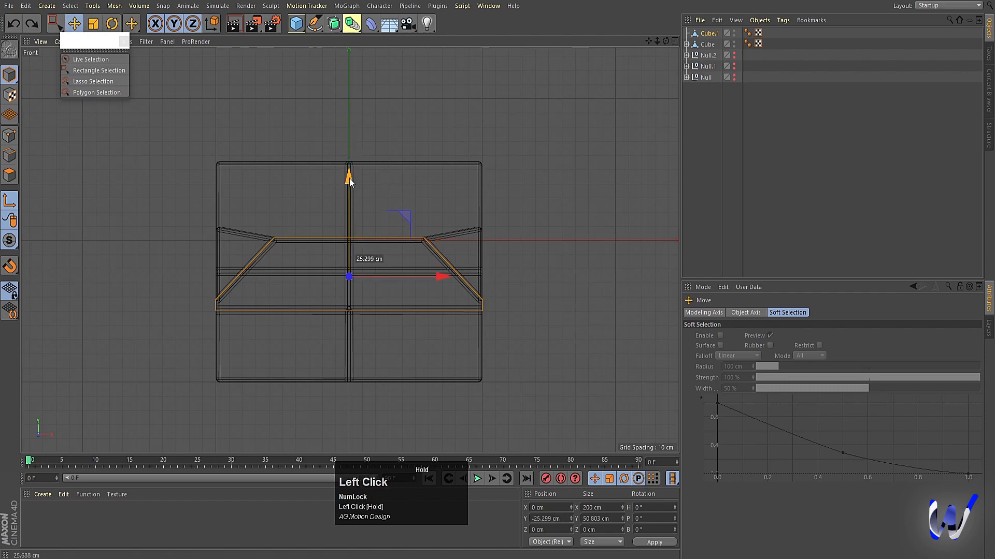
pyautogui.middleClick(362, 300)
pyautogui.middleClick(242, 346)
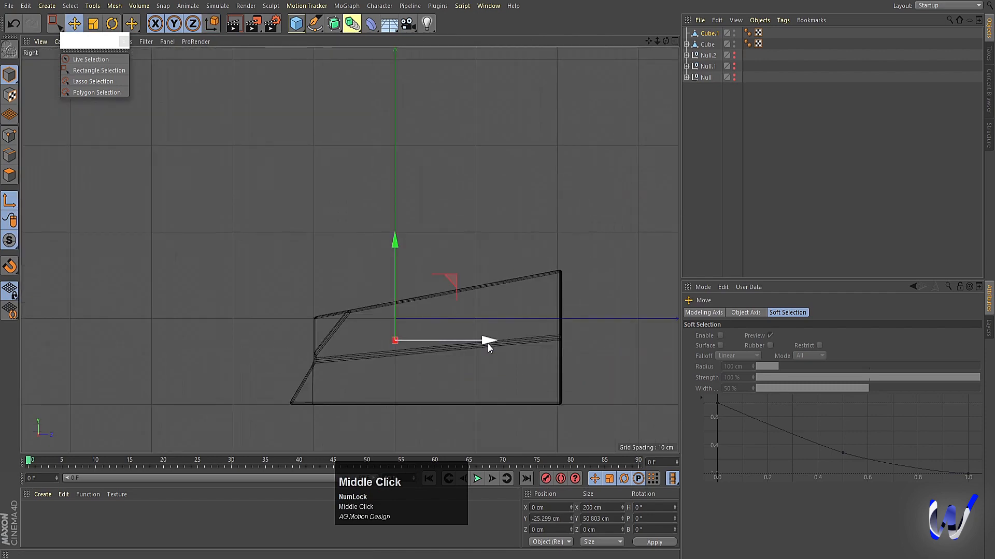
pyautogui.moveTo(487, 341); pyautogui.dragTo(403, 347)
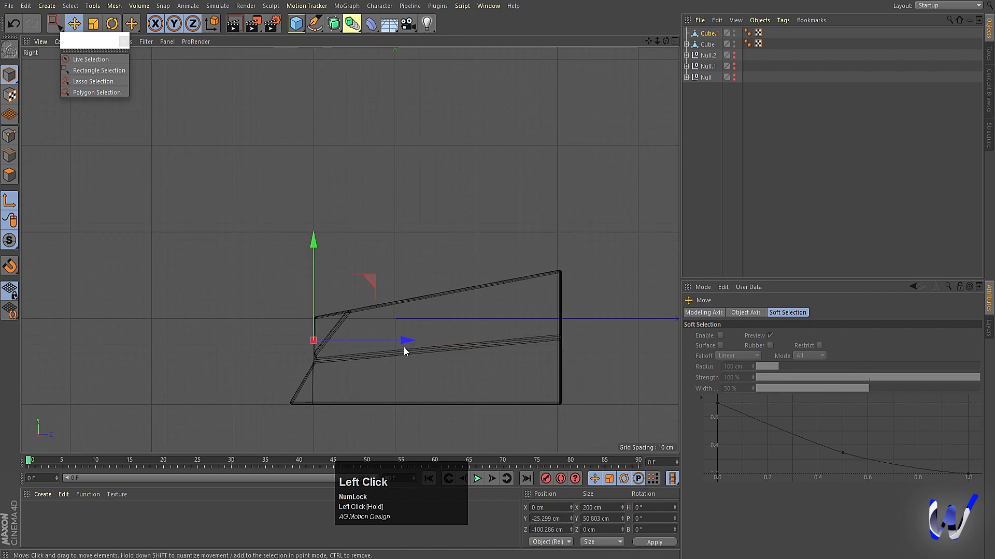
pyautogui.middleClick(436, 318)
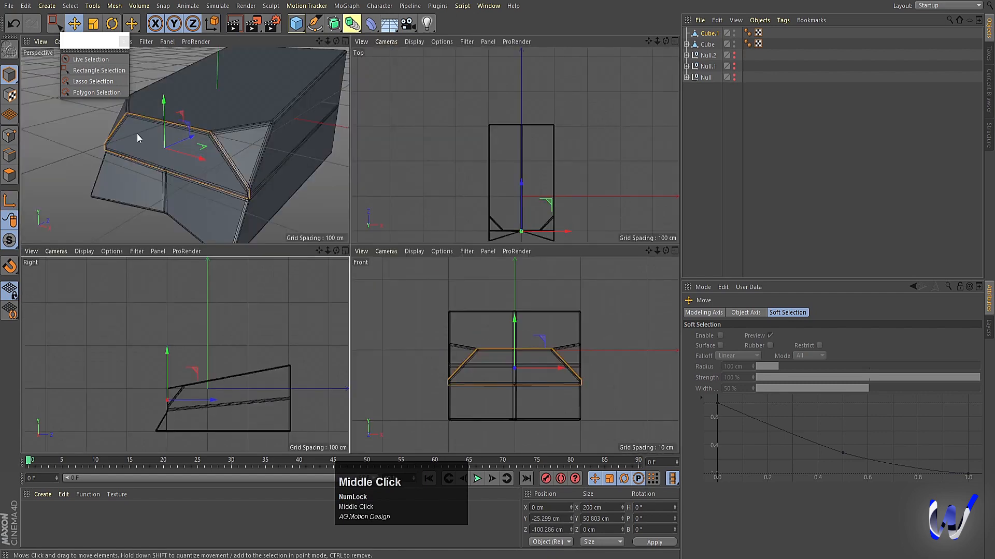
# Scale the split-off face down uniformly to about 118 cm wide
pyautogui.middleClick(138, 133)
pyautogui.press('t')
pyautogui.moveTo(487, 316); pyautogui.dragTo(288, 332)
# Select all polygons of the split-off face and extrude them forward by about 23.2 cm
pyautogui.click(7, 178)
pyautogui.scroll(-3, 197, 277)
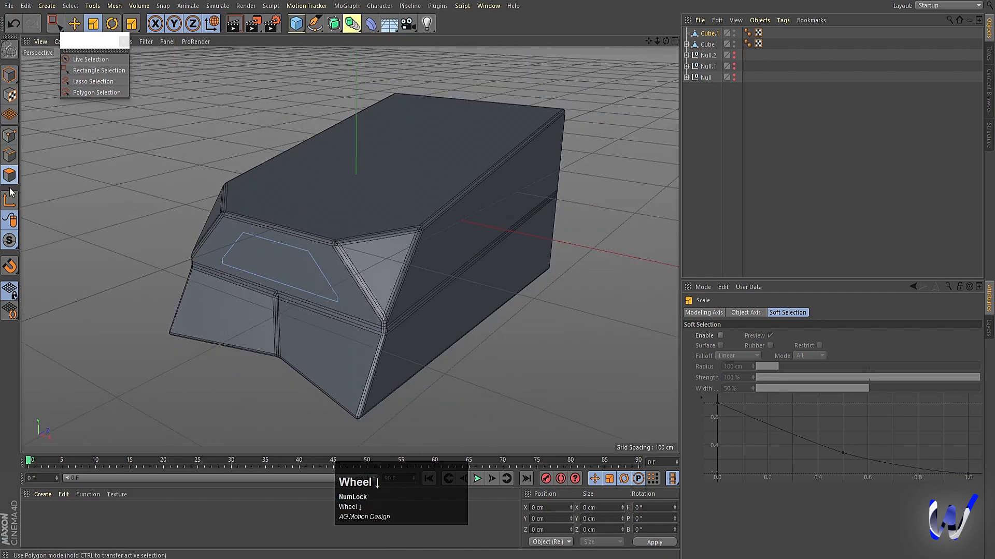
pyautogui.hotkey('ctrl', 'a')
pyautogui.rightClick(70, 180)
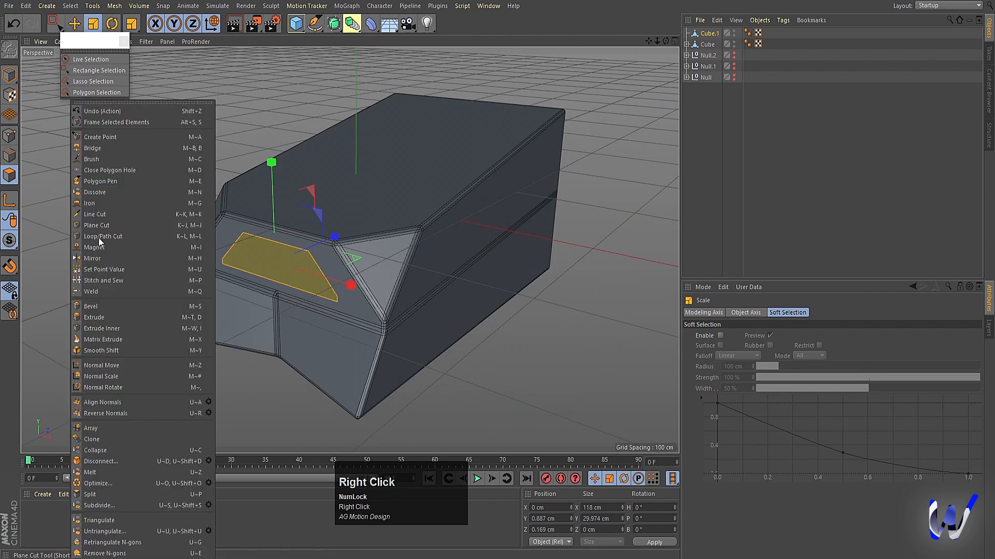
pyautogui.click(110, 317)
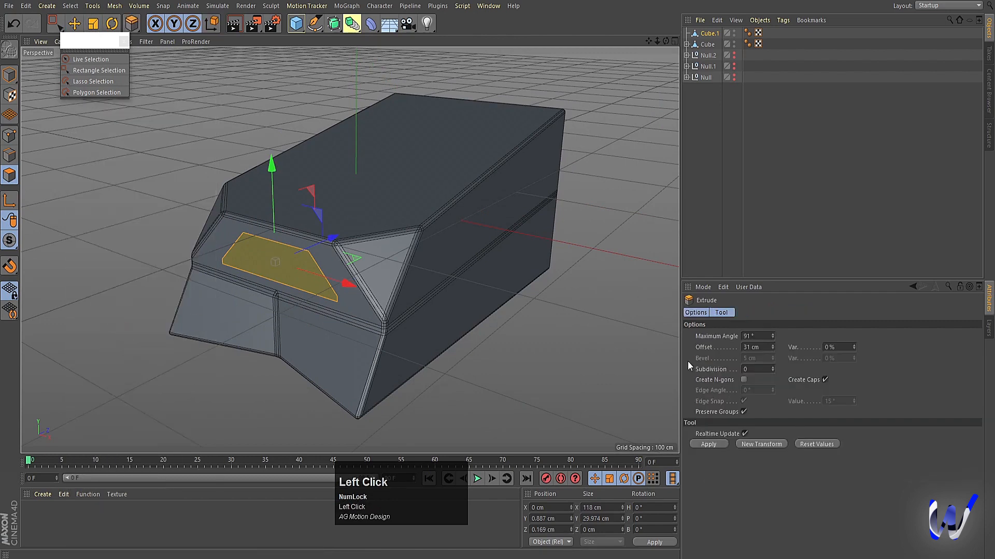
pyautogui.keyDown('alt'); pyautogui.moveTo(182, 319); pyautogui.dragTo(244, 268, button='middle'); pyautogui.keyUp('alt')
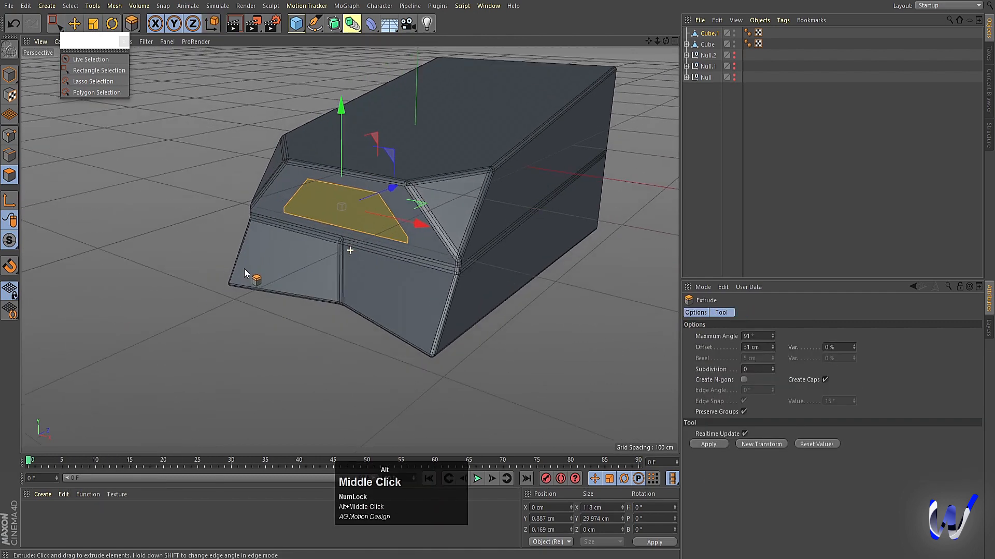
pyautogui.moveTo(168, 346); pyautogui.dragTo(169, 347)
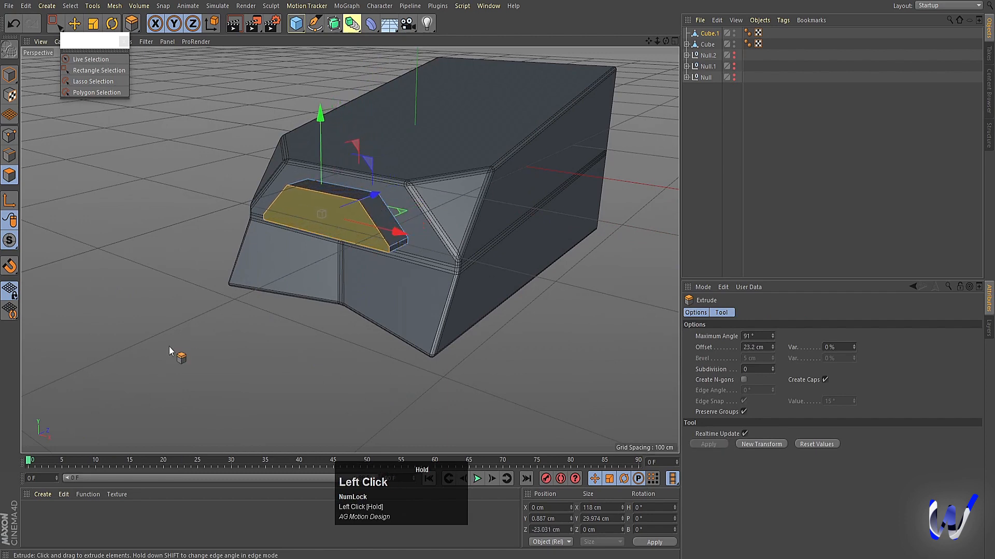
# Inset the extruded piece's front face by 1.5 cm with Extrude Inner
pyautogui.press('i')
pyautogui.moveTo(289, 355); pyautogui.dragTo(299, 356)
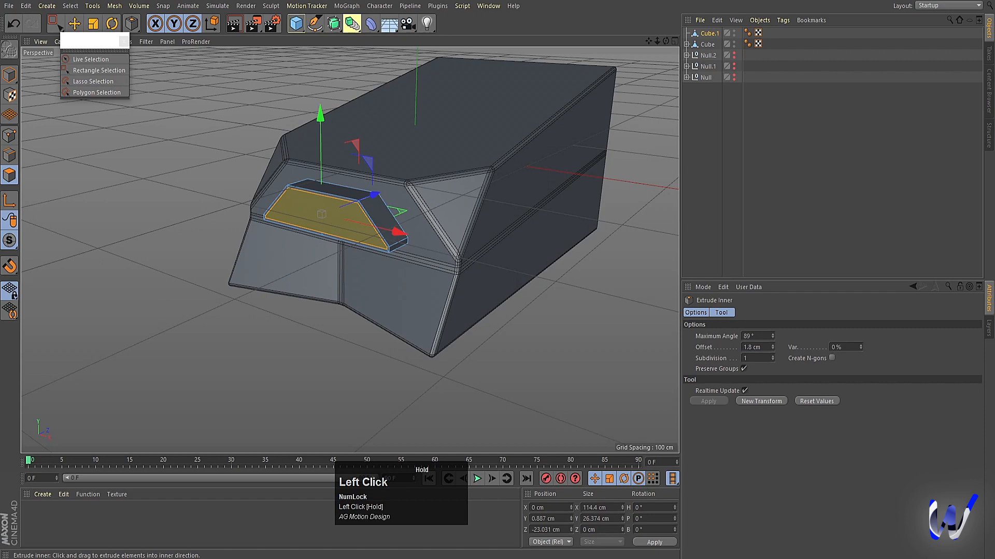
pyautogui.scroll(-2, 279, 361)
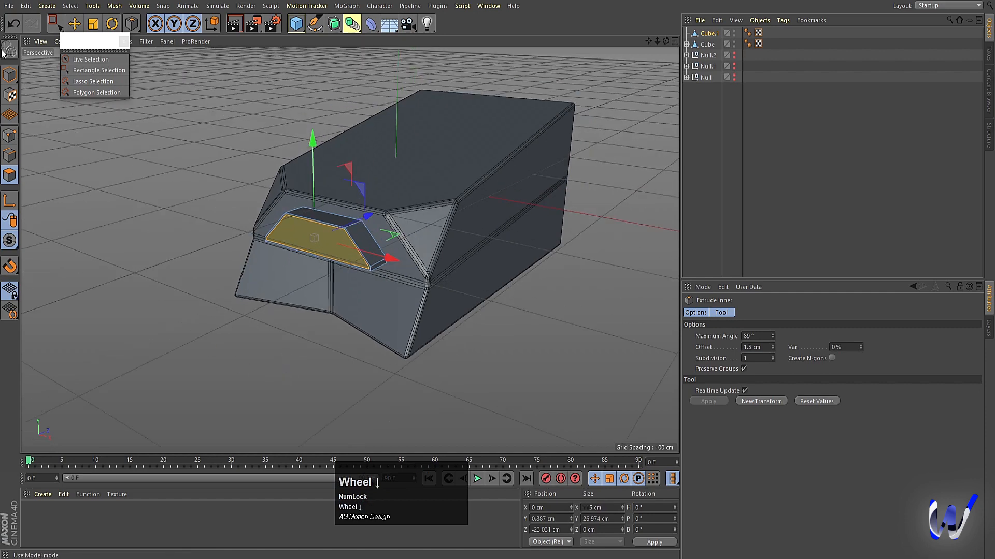
# Clear the object selection and render the front view to check the extruded piece on the block
pyautogui.click(9, 74)
pyautogui.click(747, 169)
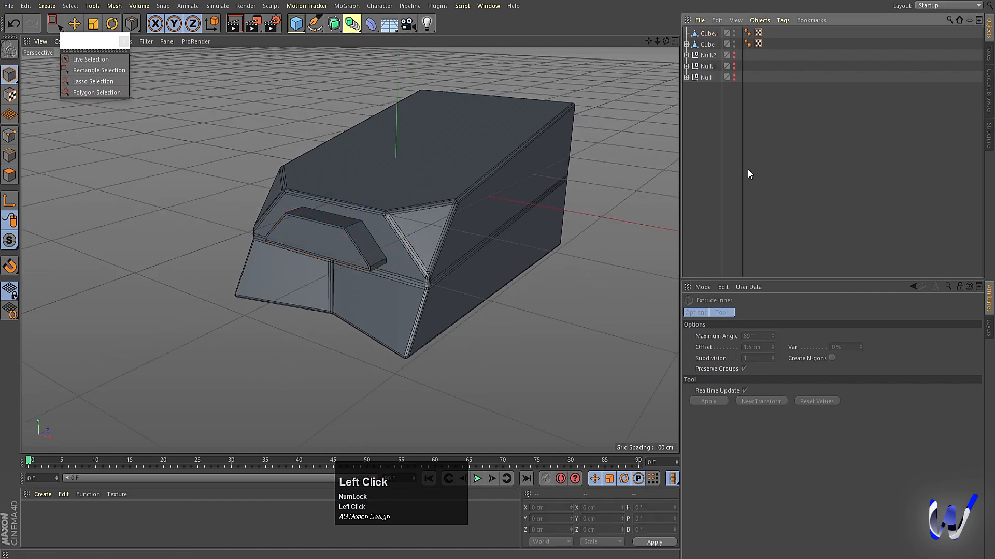
pyautogui.keyDown('alt'); pyautogui.moveTo(393, 274); pyautogui.dragTo(471, 266); pyautogui.keyUp('alt')
pyautogui.hotkey('ctrl', 'r')
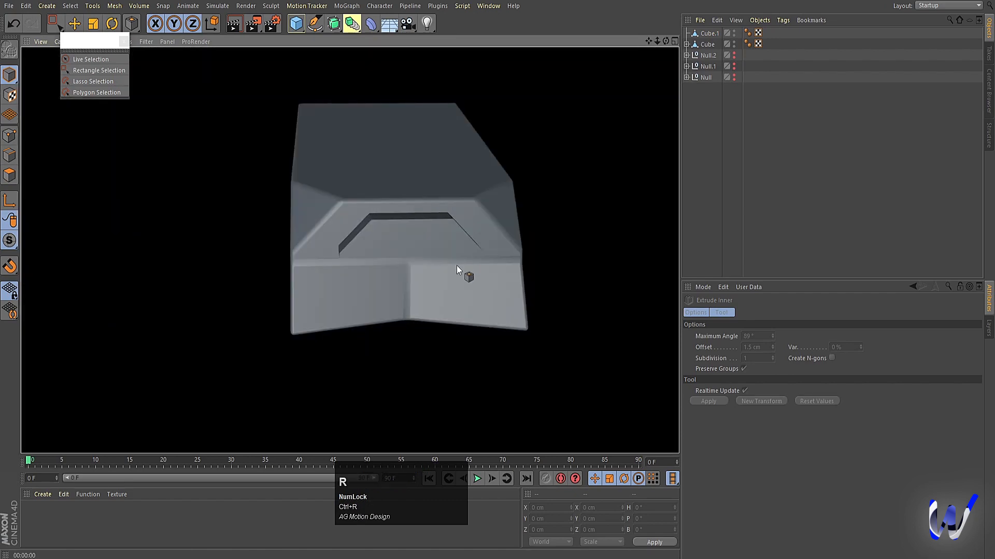
pyautogui.scroll(5, 539, 252)
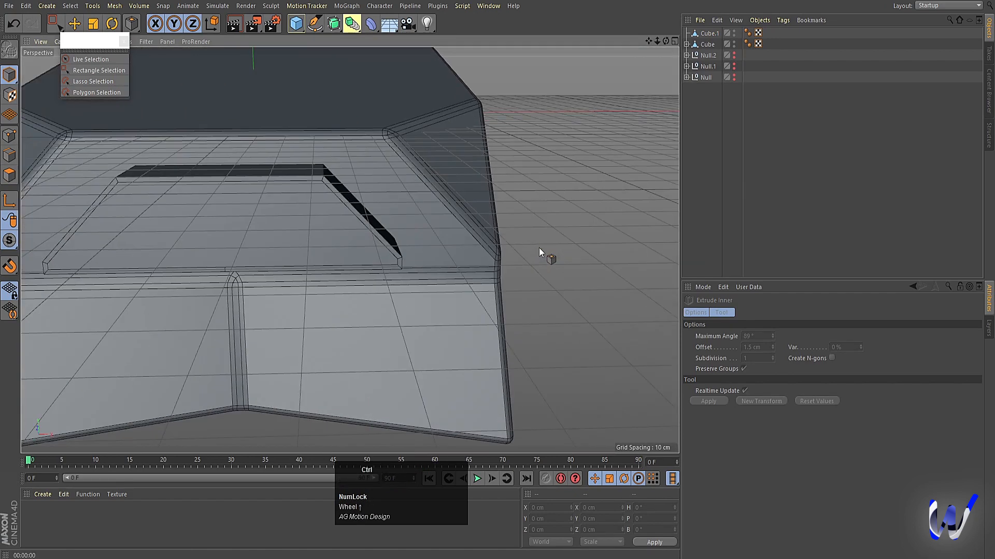
# Undo the inset on the extruded front piece and optimize all of its points
pyautogui.hotkey('ctrl', 'z')
pyautogui.hotkey('ctrl', 'z')
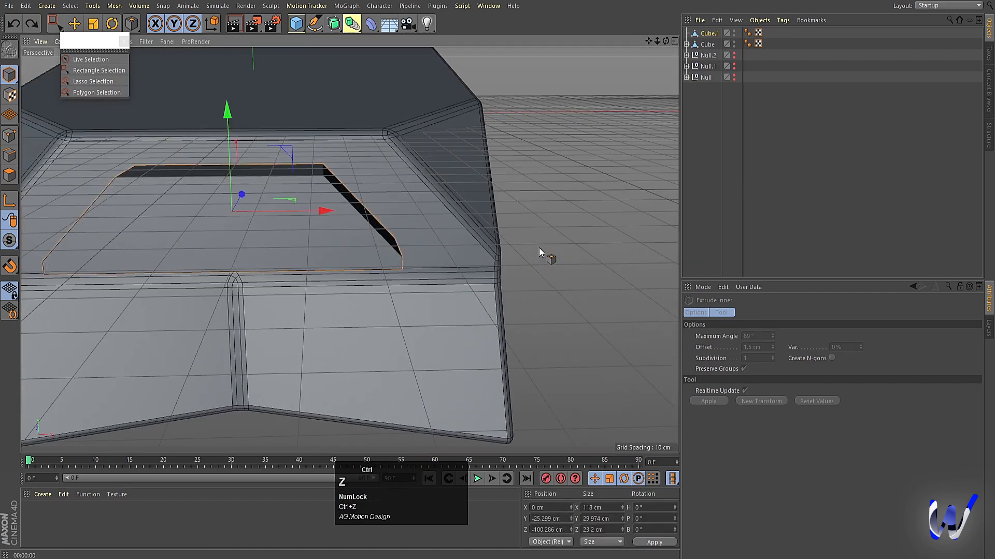
pyautogui.click(9, 136)
pyautogui.hotkey('ctrl', 'a')
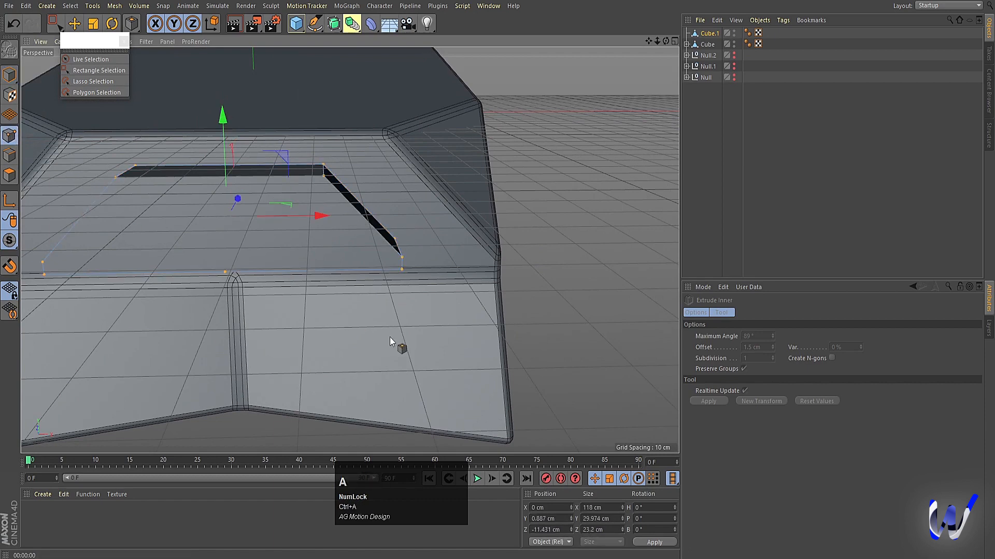
pyautogui.rightClick(163, 322)
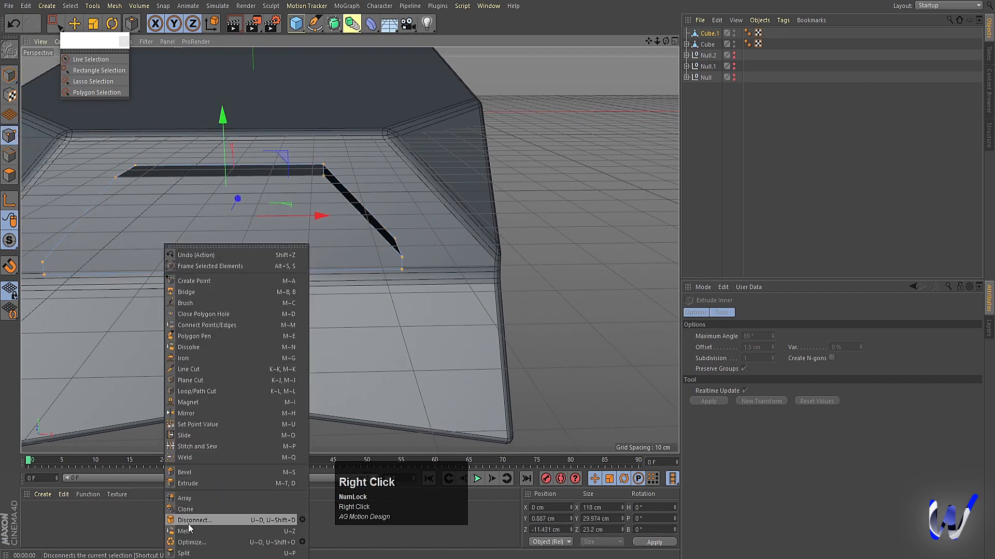
pyautogui.click(193, 544)
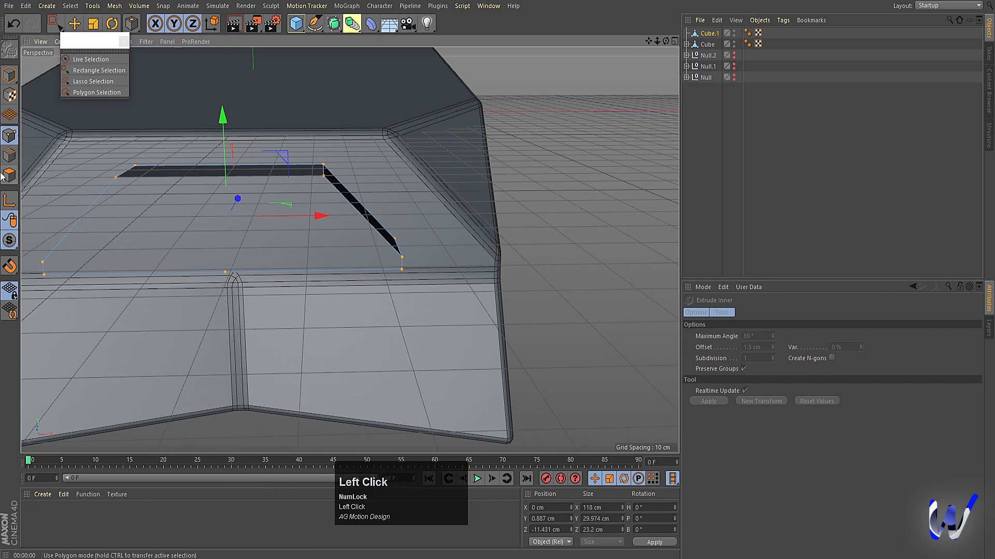
# Bevel all edges of the front piece with a 0.5 cm offset and 2 subdivisions
pyautogui.click(9, 155)
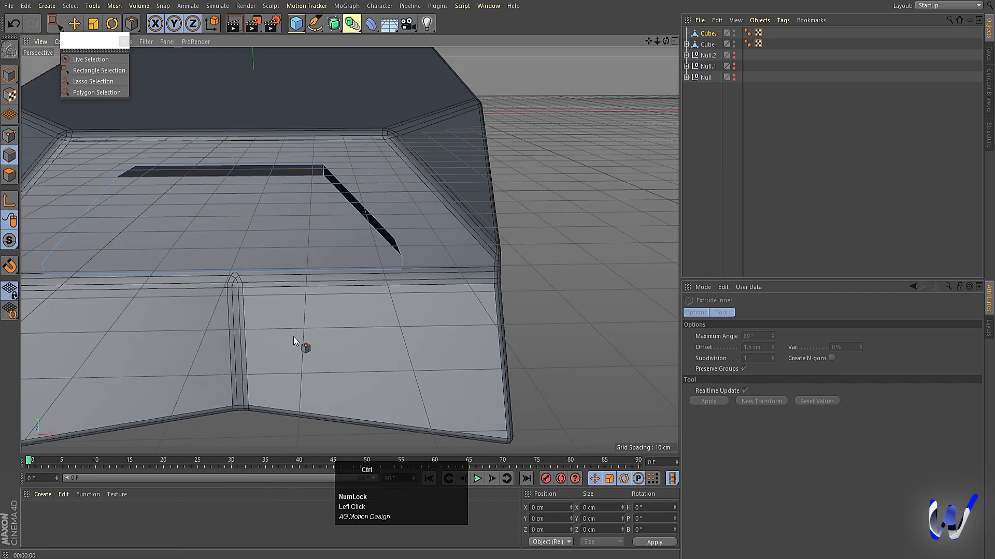
pyautogui.hotkey('ctrl', 'a')
pyautogui.keyDown('alt'); pyautogui.moveTo(161, 353); pyautogui.dragTo(231, 357); pyautogui.keyUp('alt')
pyautogui.rightClick(374, 316)
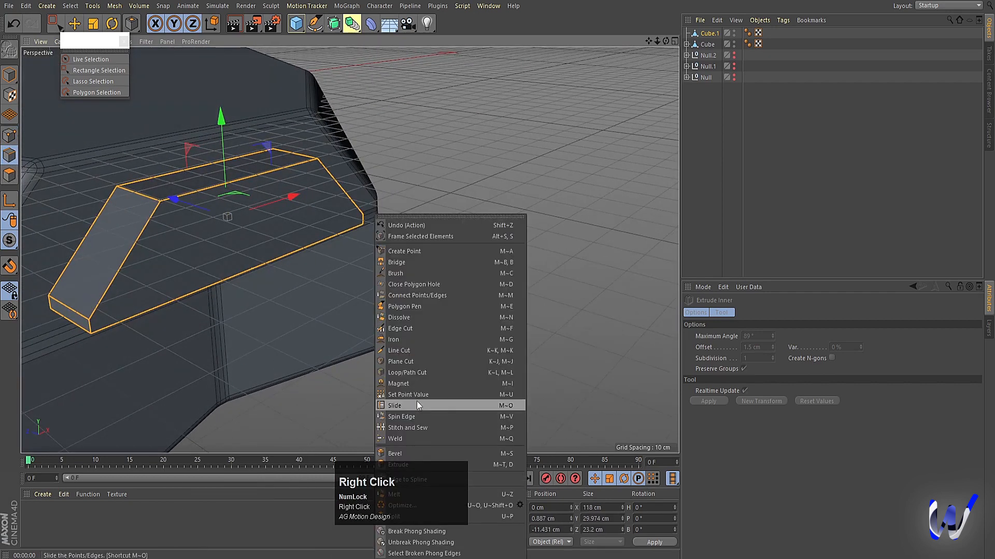
pyautogui.click(448, 452)
pyautogui.moveTo(489, 295); pyautogui.dragTo(491, 294)
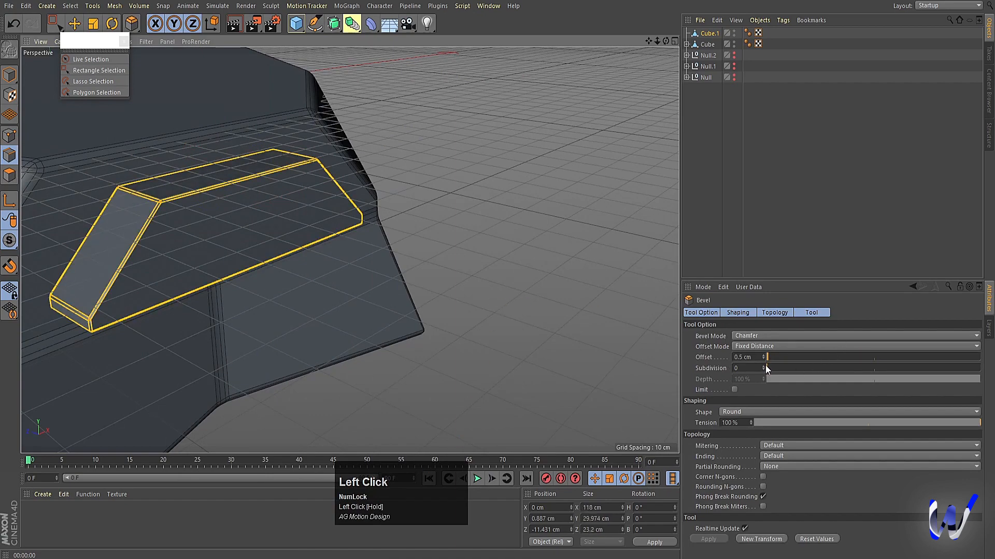
pyautogui.moveTo(766, 365); pyautogui.dragTo(763, 365)
pyautogui.click(9, 74)
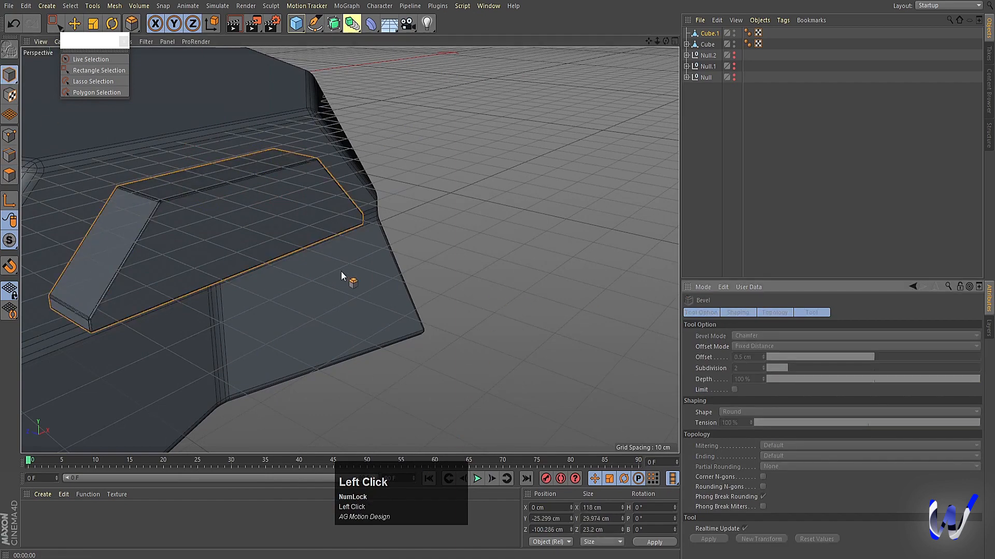
# Move the front piece about 0.7 cm along Z toward the block and clear the object selection
pyautogui.scroll(-4, 341, 272)
pyautogui.click(709, 33)
pyautogui.keyDown('alt'); pyautogui.moveTo(397, 255); pyautogui.dragTo(446, 260); pyautogui.keyUp('alt')
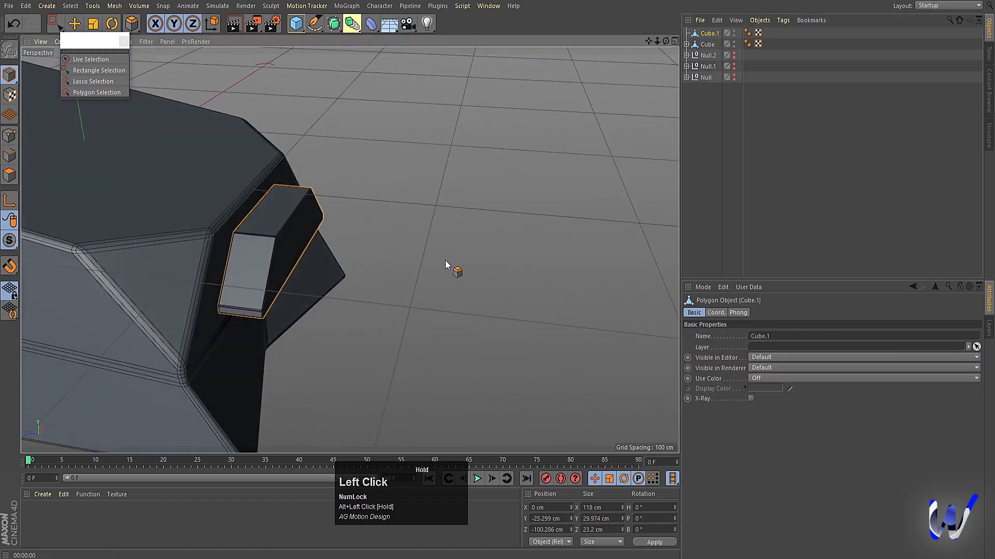
pyautogui.press('e')
pyautogui.moveTo(173, 229); pyautogui.dragTo(175, 229)
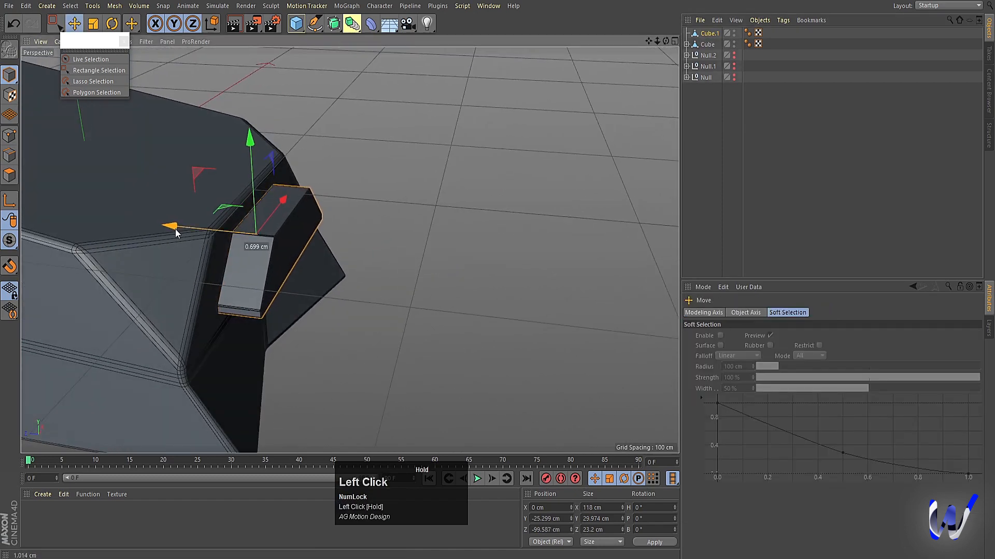
pyautogui.click(477, 312)
pyautogui.keyDown('alt'); pyautogui.moveTo(477, 312); pyautogui.dragTo(361, 285); pyautogui.keyUp('alt')
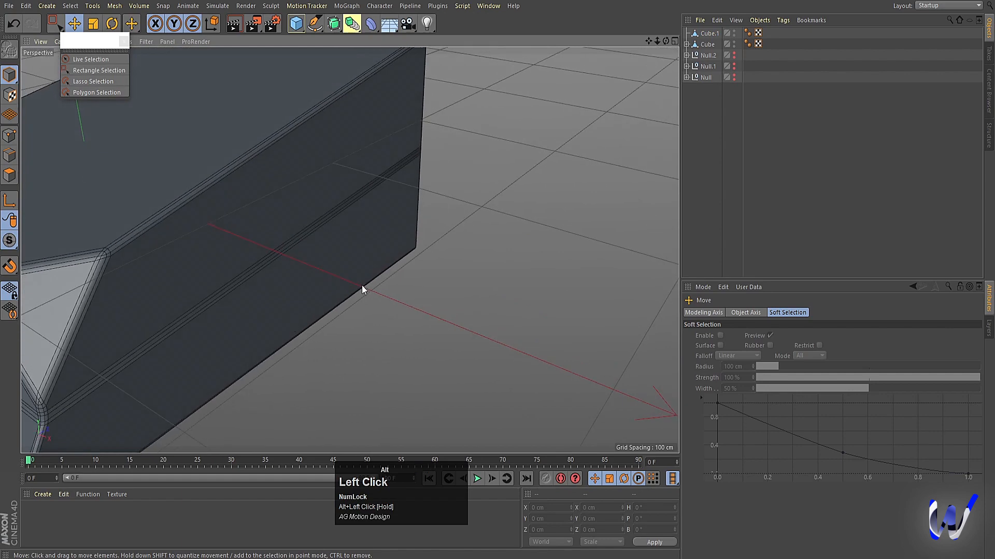
pyautogui.keyDown('alt'); pyautogui.moveTo(362, 285); pyautogui.dragTo(241, 294, button='right'); pyautogui.keyUp('alt')
pyautogui.keyDown('alt'); pyautogui.moveTo(240, 294); pyautogui.dragTo(343, 285, button='middle'); pyautogui.keyUp('alt')
pyautogui.moveTo(344, 285)
pyautogui.keyDown('alt'); pyautogui.mouseDown()
pyautogui.moveTo(324, 290)
pyautogui.moveTo(332, 288)
pyautogui.mouseUp(); pyautogui.keyUp('alt')
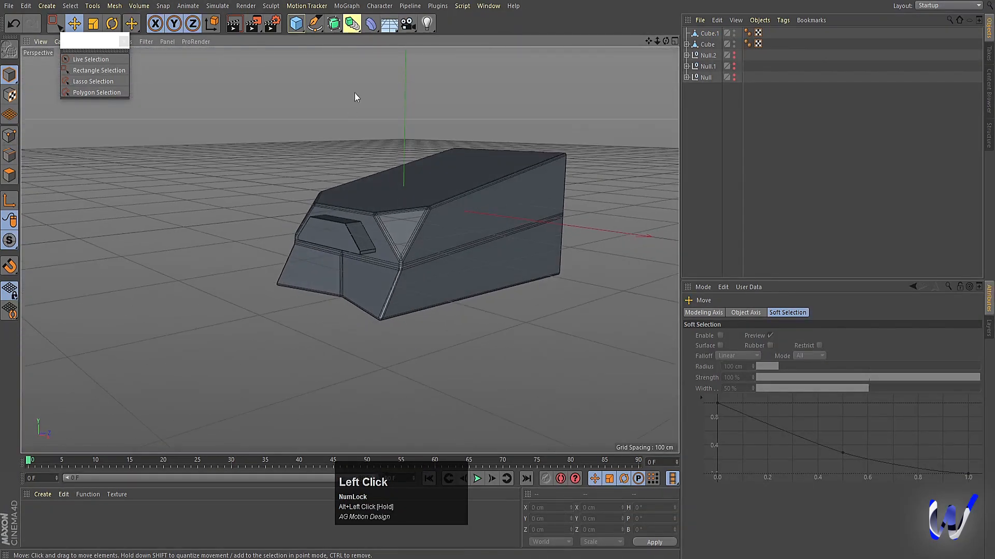
pyautogui.click(296, 23)
pyautogui.click(492, 42)
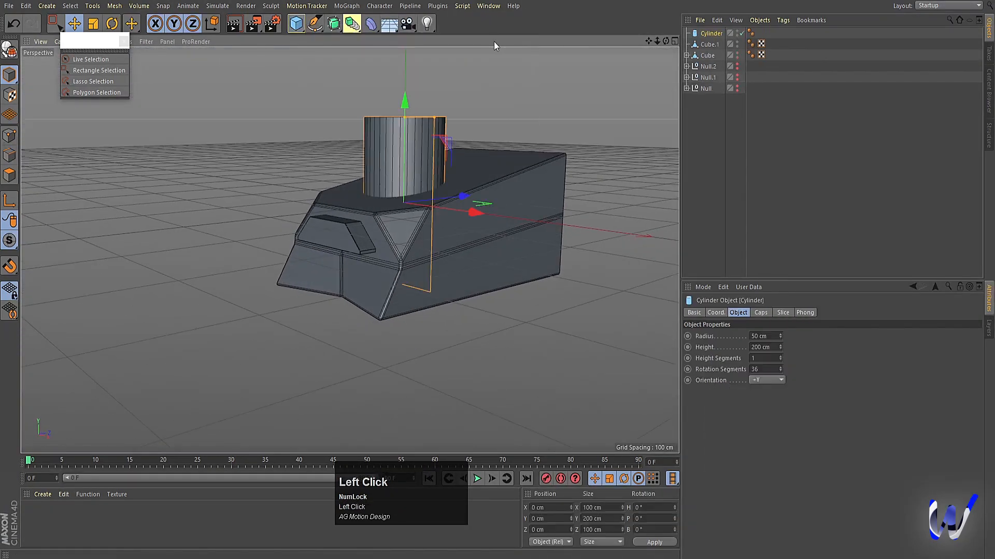
pyautogui.press('r')
pyautogui.moveTo(373, 167); pyautogui.dragTo(375, 256)
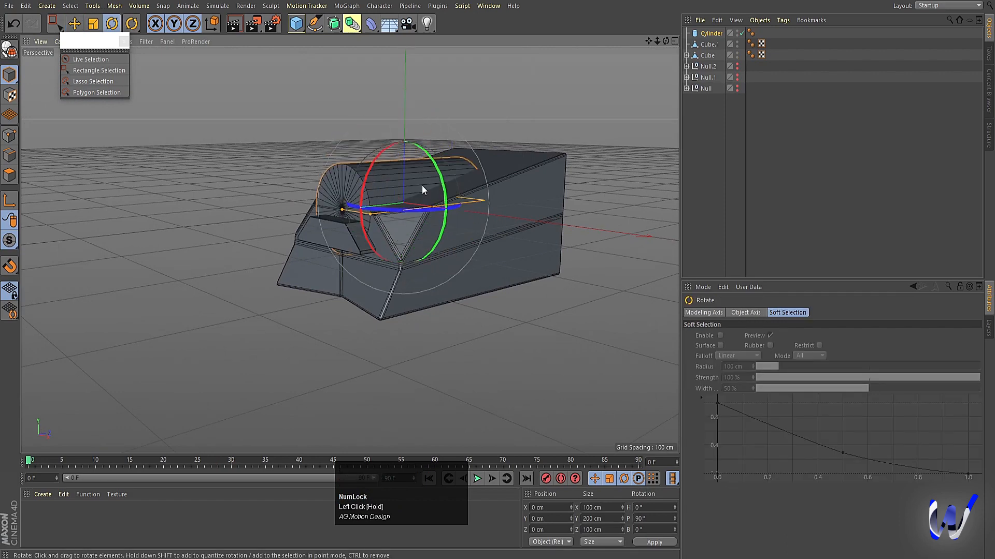
pyautogui.press('e')
pyautogui.press('Delete')
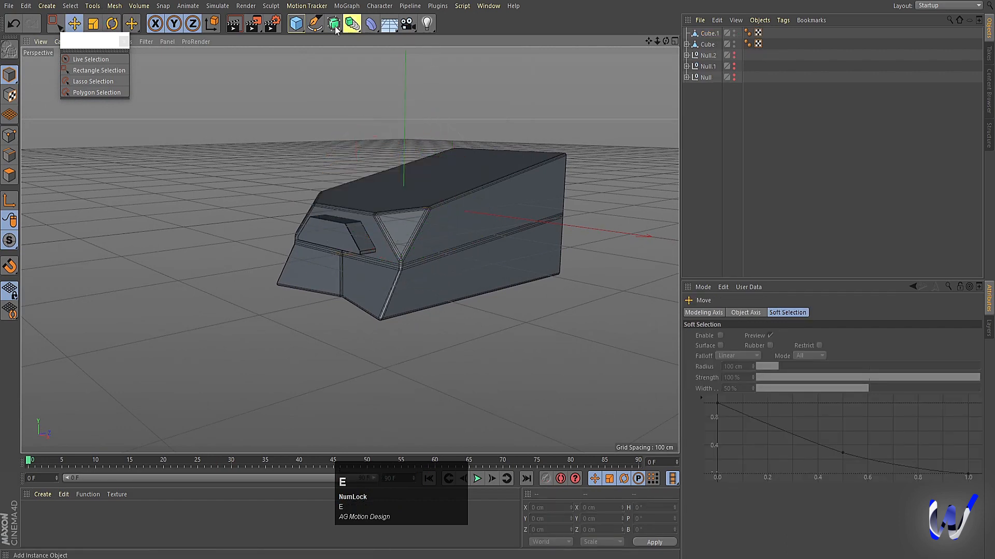
# Add a tube primitive and widen its inner radius to about 164 cm
pyautogui.click(298, 24)
pyautogui.moveTo(300, 29); pyautogui.dragTo(518, 80)
pyautogui.middleClick(468, 175)
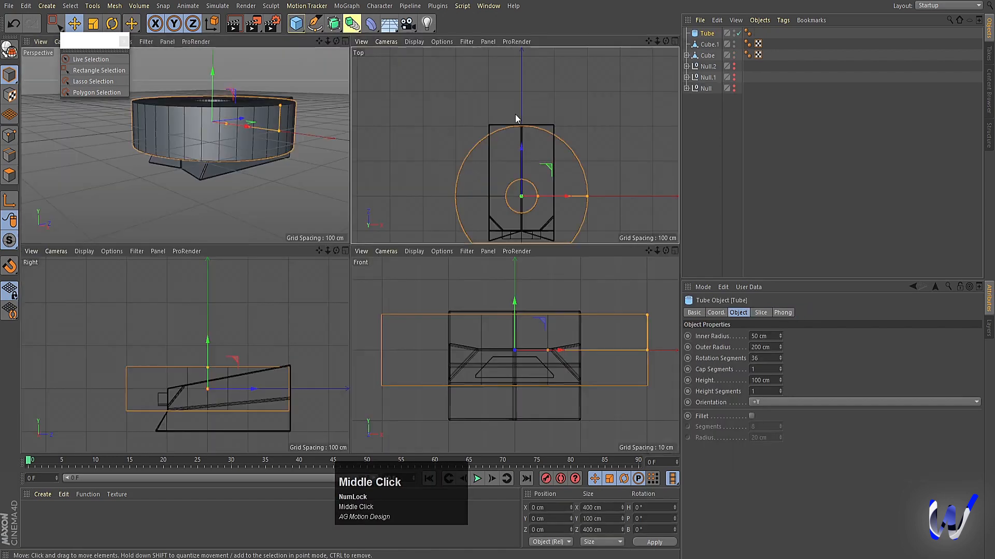
pyautogui.middleClick(515, 114)
pyautogui.moveTo(403, 358); pyautogui.dragTo(470, 359)
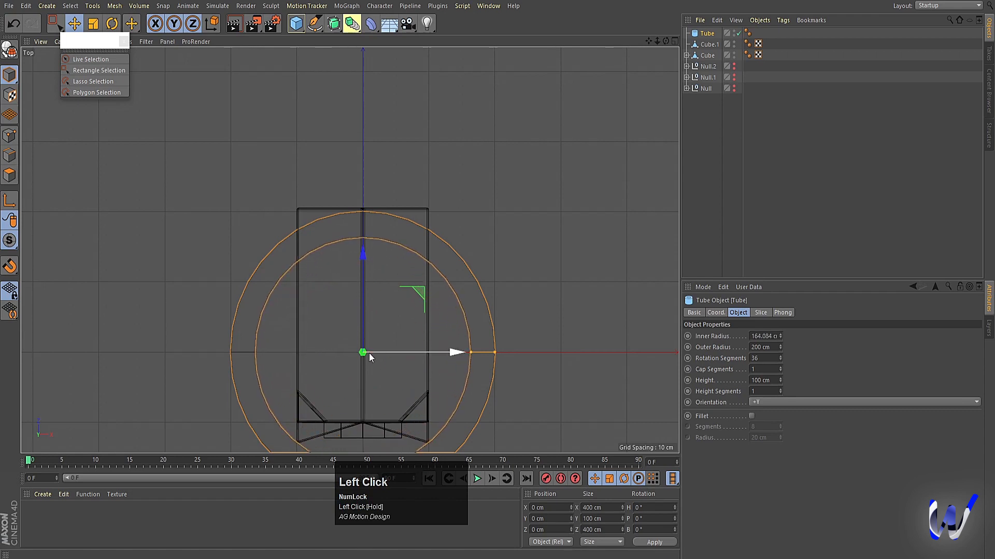
# Rotate the tube to a 90° pitch so its axis runs along the vehicle's length
pyautogui.press('r')
pyautogui.keyDown('shift'); pyautogui.moveTo(365, 316); pyautogui.dragTo(377, 438); pyautogui.keyUp('shift')
pyautogui.middleClick(400, 332)
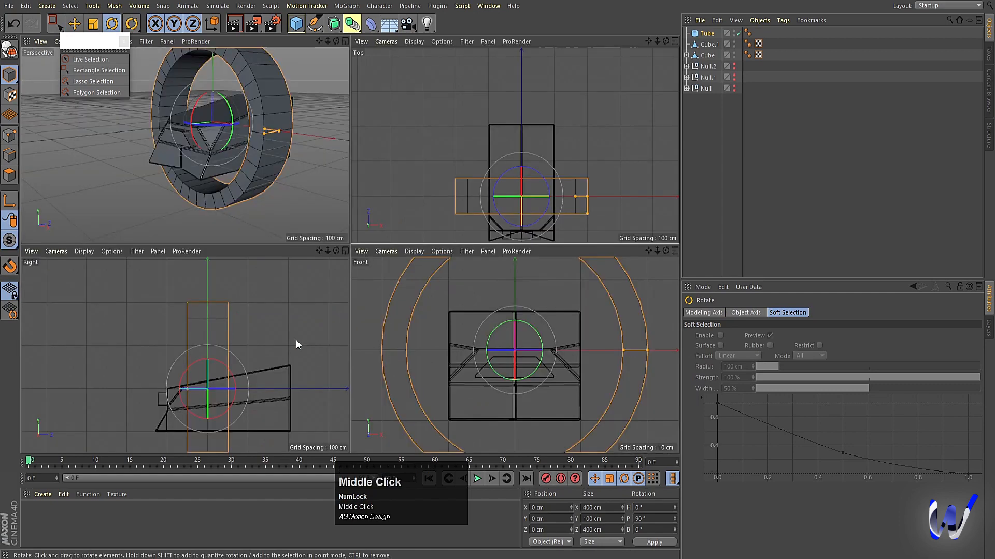
# Set the tube's height to 6000 cm
pyautogui.middleClick(266, 344)
pyautogui.scroll(-3, 400, 288)
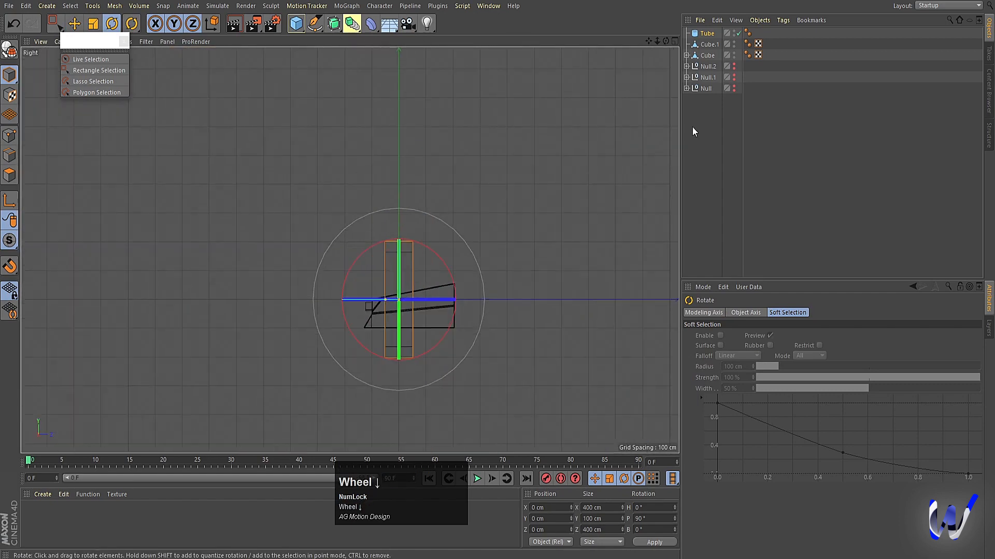
pyautogui.click(704, 34)
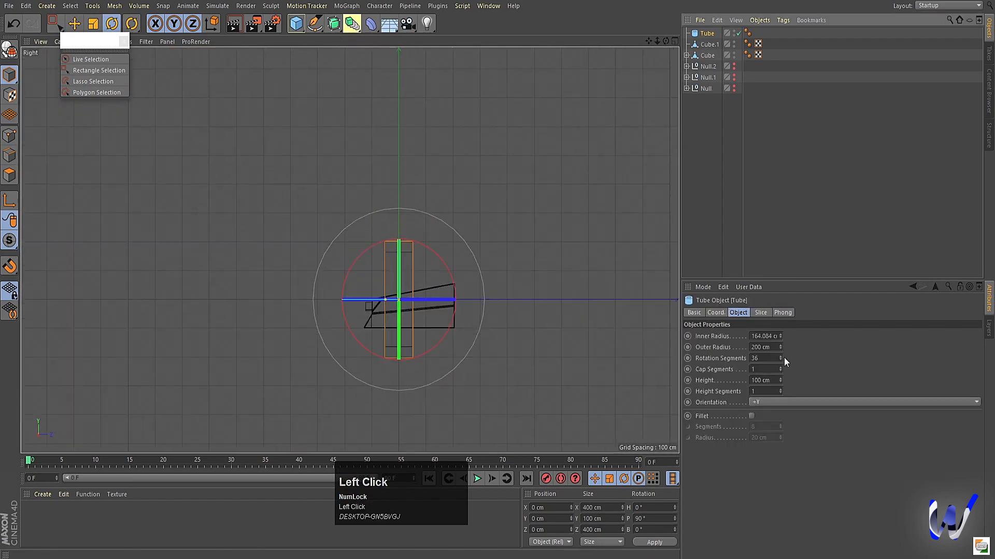
pyautogui.click(764, 378)
pyautogui.write('10')
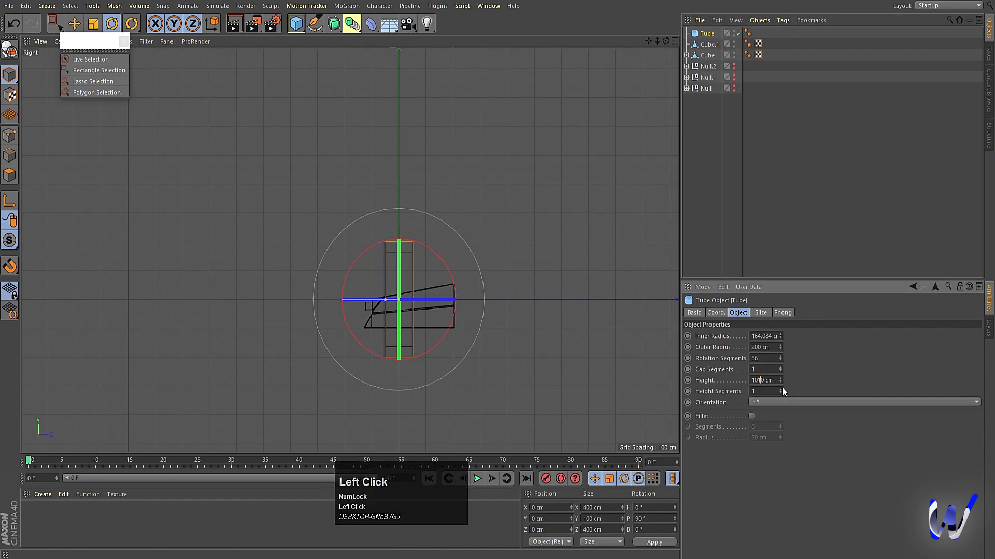
pyautogui.press('Return')
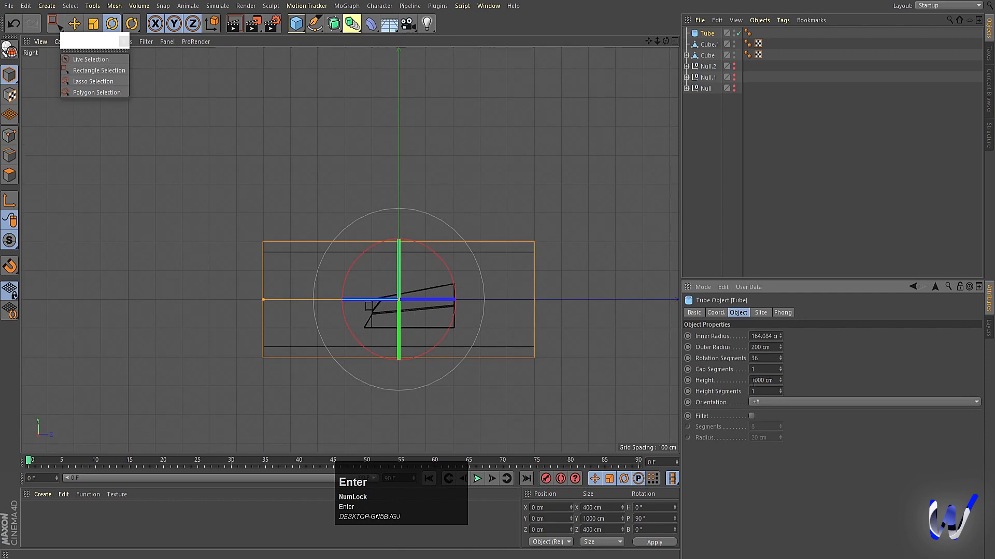
pyautogui.click(752, 379)
pyautogui.write('6')
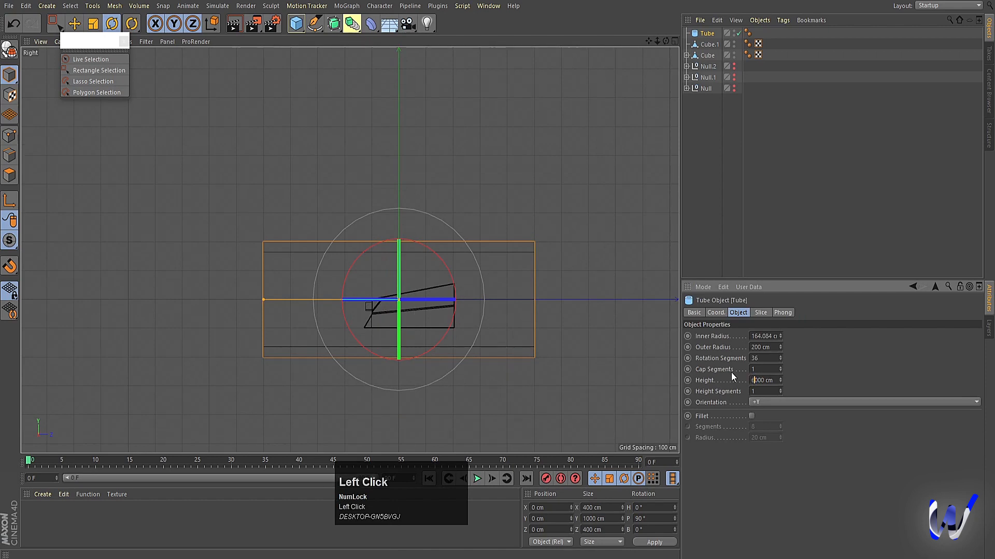
pyautogui.press('Return')
# Scale the tube down uniformly to about 342 cm long and 22.8 cm in diameter
pyautogui.press('t')
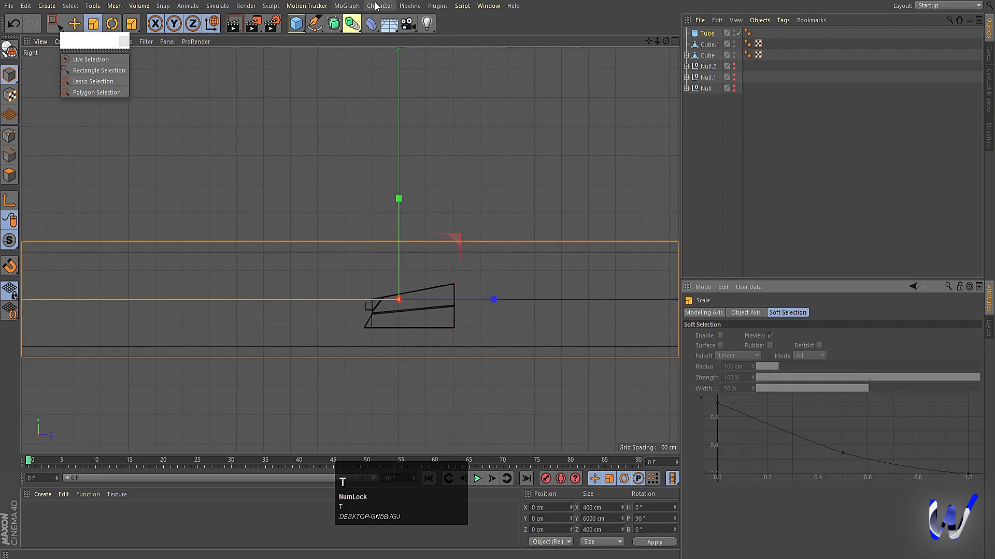
pyautogui.moveTo(406, 192); pyautogui.dragTo(165, 250)
pyautogui.scroll(10, 405, 298)
# Place the tube as a barrel through the front piece, at about Y -24 cm and Z -187 cm
pyautogui.press('e')
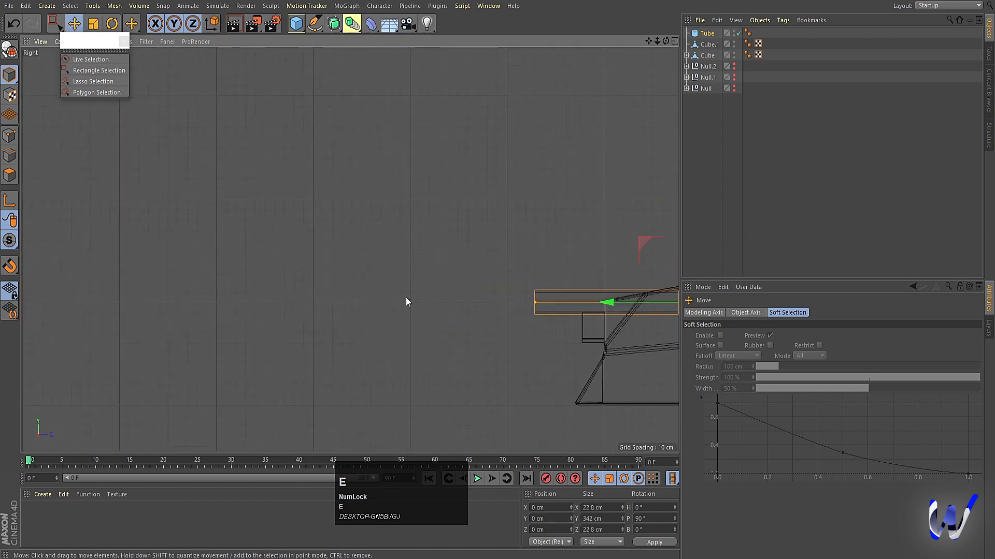
pyautogui.scroll(-5, 406, 298)
pyautogui.moveTo(493, 242); pyautogui.dragTo(406, 245)
pyautogui.middleClick(406, 245)
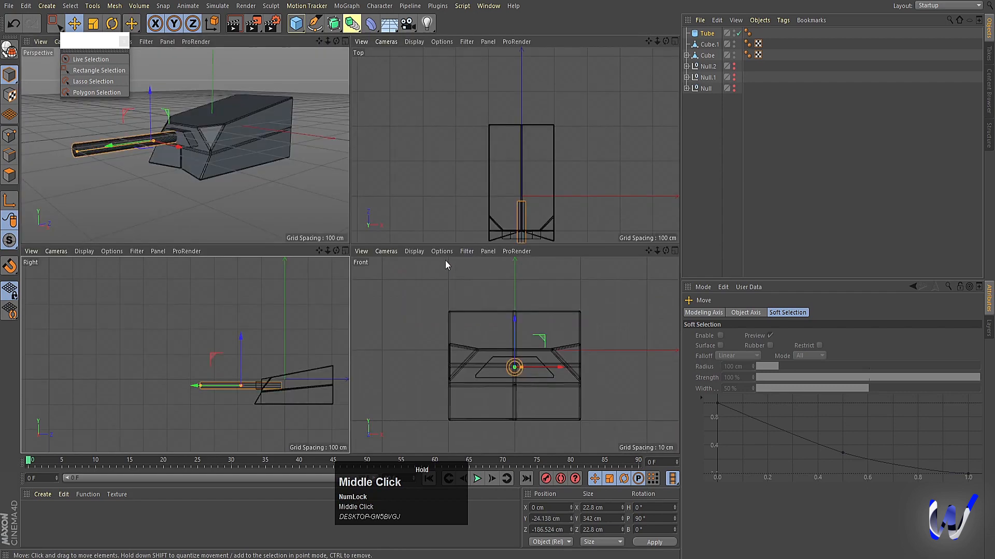
pyautogui.middleClick(546, 346)
pyautogui.moveTo(446, 275); pyautogui.dragTo(446, 275)
pyautogui.middleClick(215, 207)
pyautogui.middleClick(206, 157)
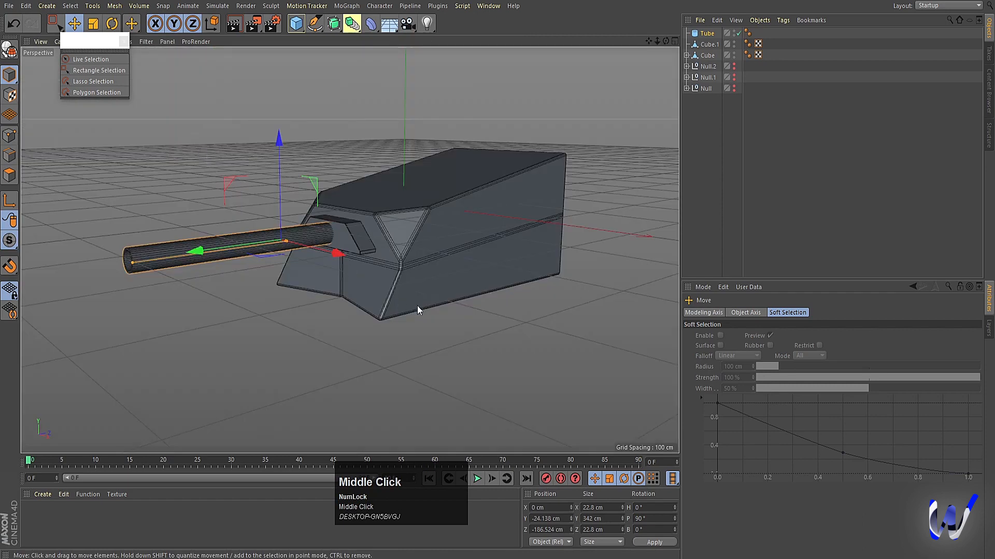
# Scale the barrel tube down uniformly to about 310.5 cm long and set its rotation segments to 24
pyautogui.press('t')
pyautogui.moveTo(483, 324); pyautogui.dragTo(454, 328)
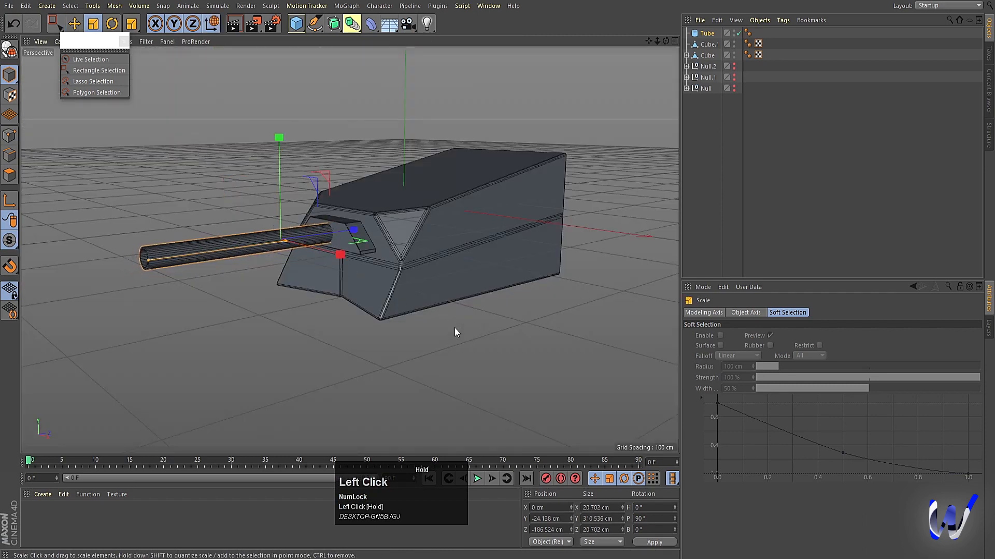
pyautogui.click(697, 35)
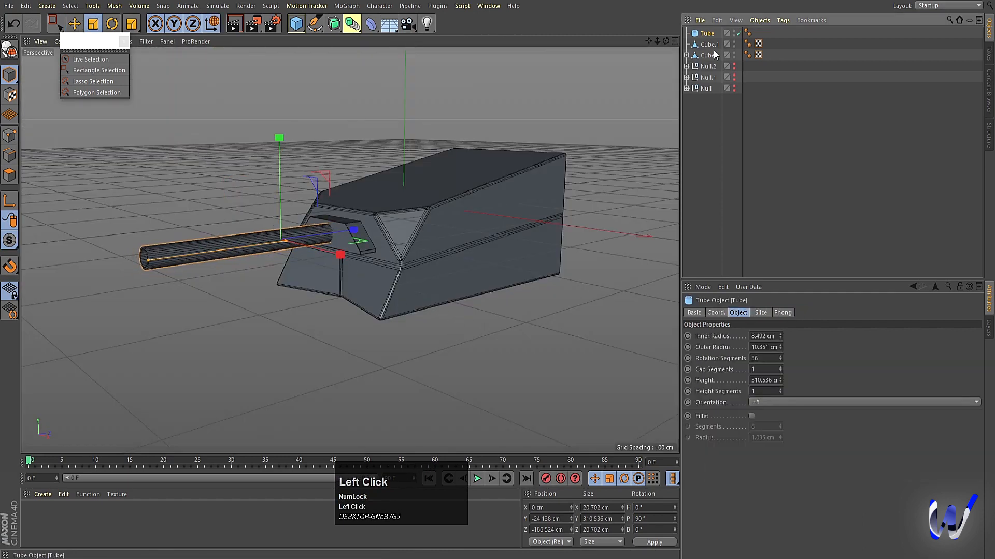
pyautogui.click(761, 361)
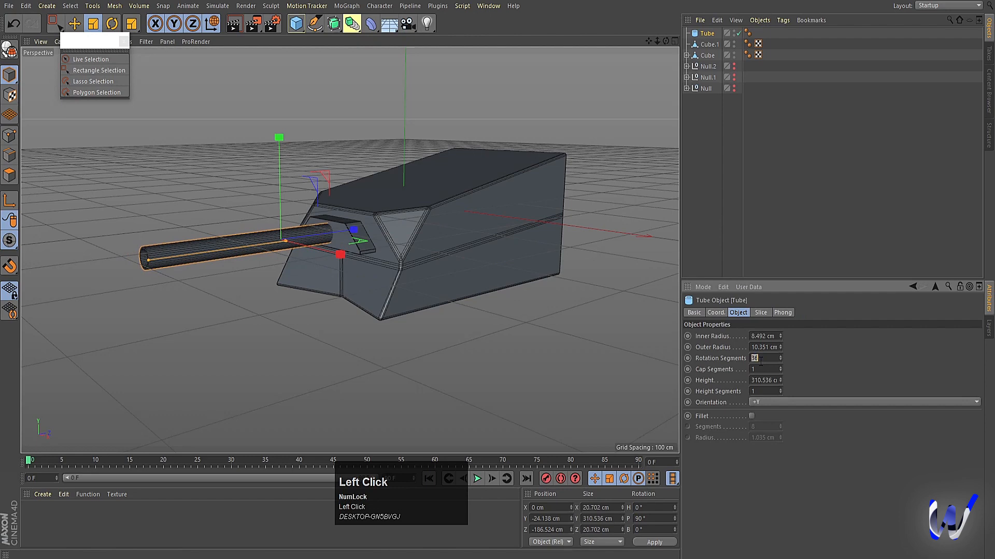
pyautogui.write('24')
pyautogui.press('Return')
# Move the barrel tube forward along its axis to about Z -272 cm and make it an editable polygon object
pyautogui.middleClick(321, 268)
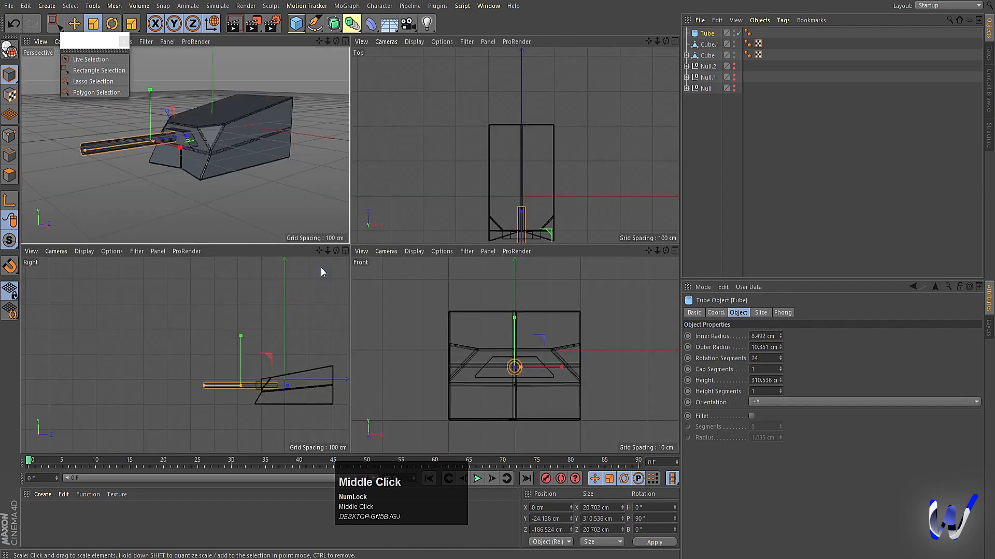
pyautogui.middleClick(279, 347)
pyautogui.press('e')
pyautogui.scroll(3, 399, 313)
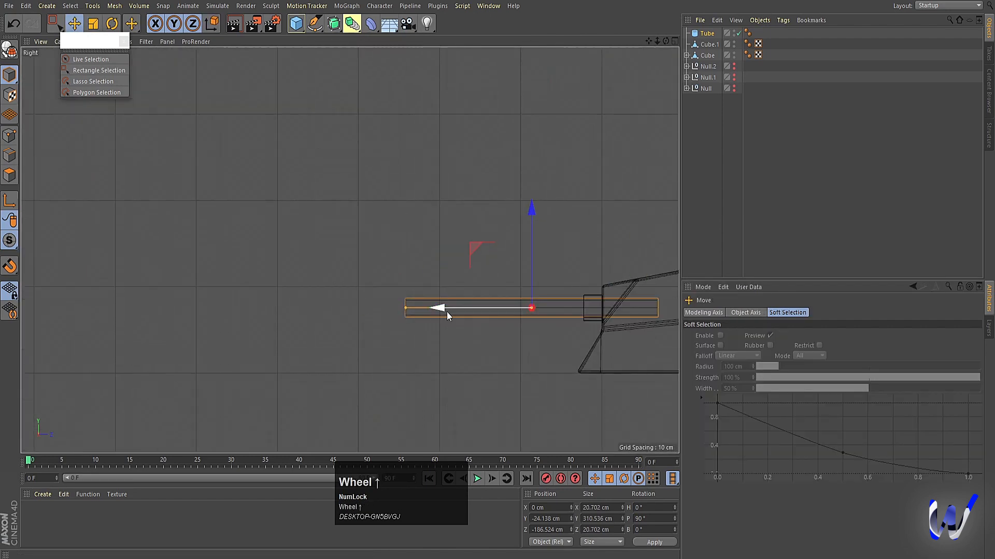
pyautogui.moveTo(447, 312); pyautogui.dragTo(367, 310)
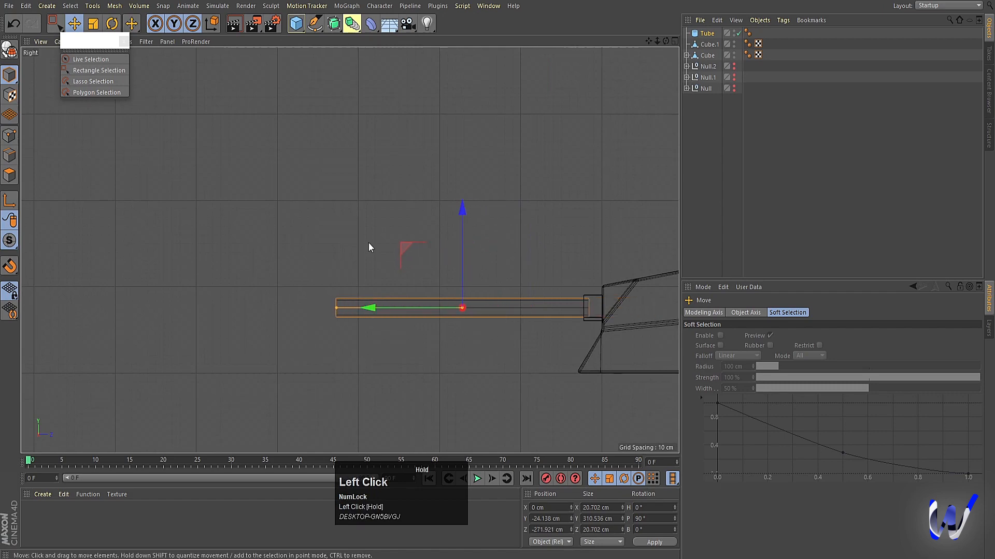
pyautogui.middleClick(369, 243)
pyautogui.middleClick(231, 164)
pyautogui.scroll(-2, 251, 322)
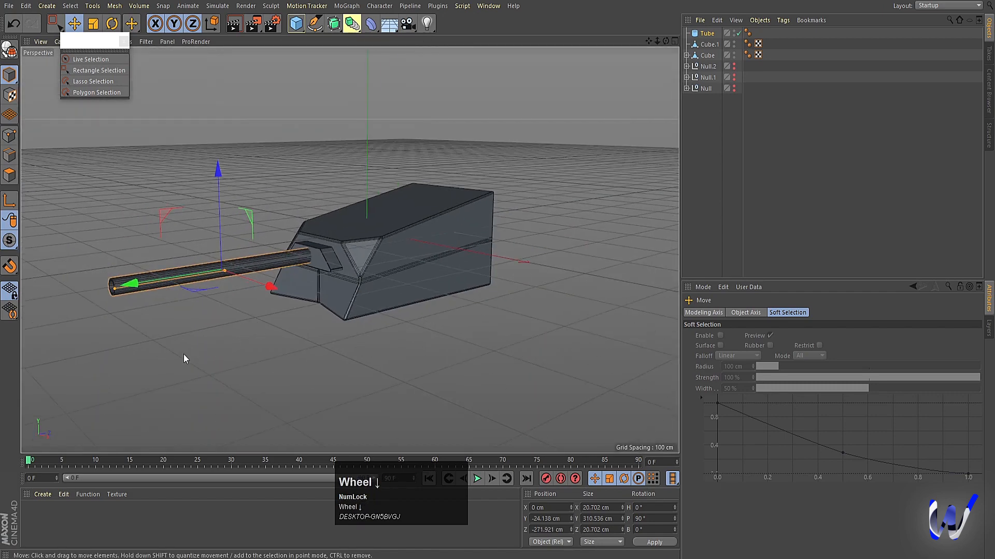
pyautogui.scroll(-2, 119, 338)
pyautogui.press('c')
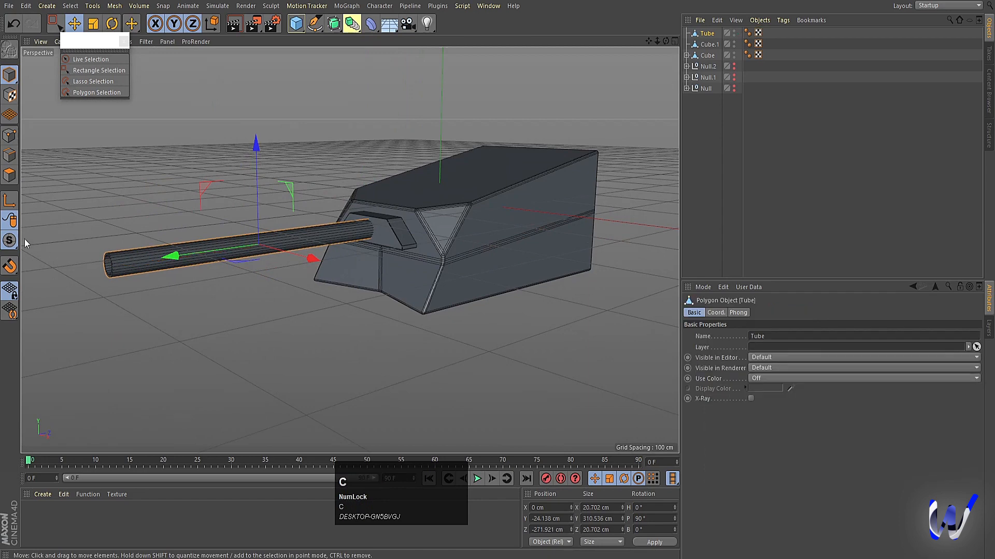
# Select all points of the barrel tube and optimize them to weld its duplicate points
pyautogui.click(9, 178)
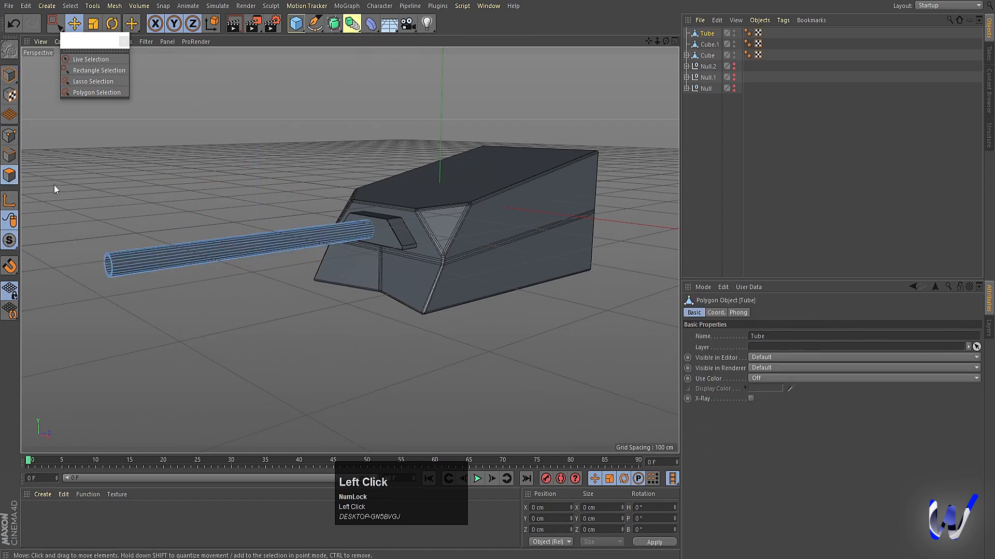
pyautogui.click(9, 137)
pyautogui.hotkey('ctrl', 'a')
pyautogui.rightClick(72, 150)
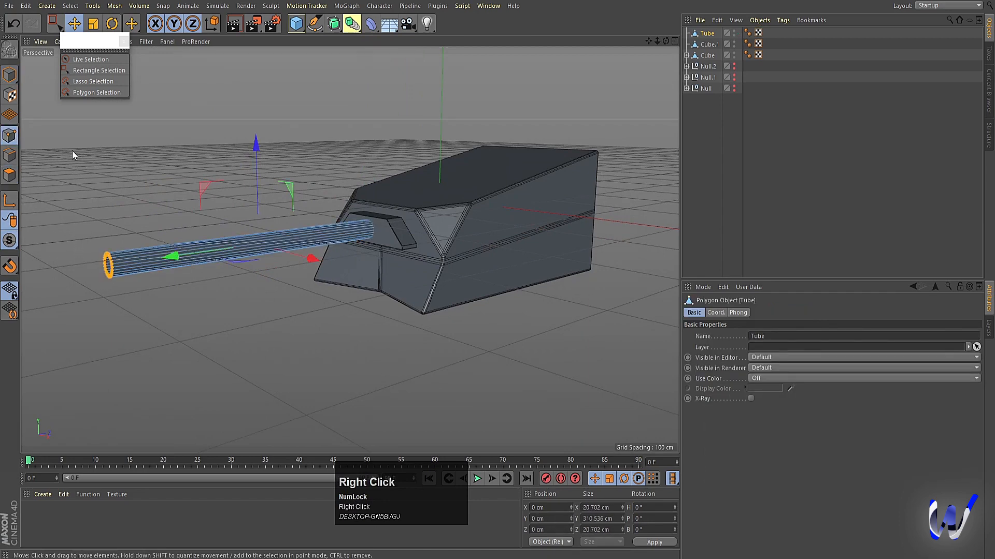
pyautogui.click(116, 460)
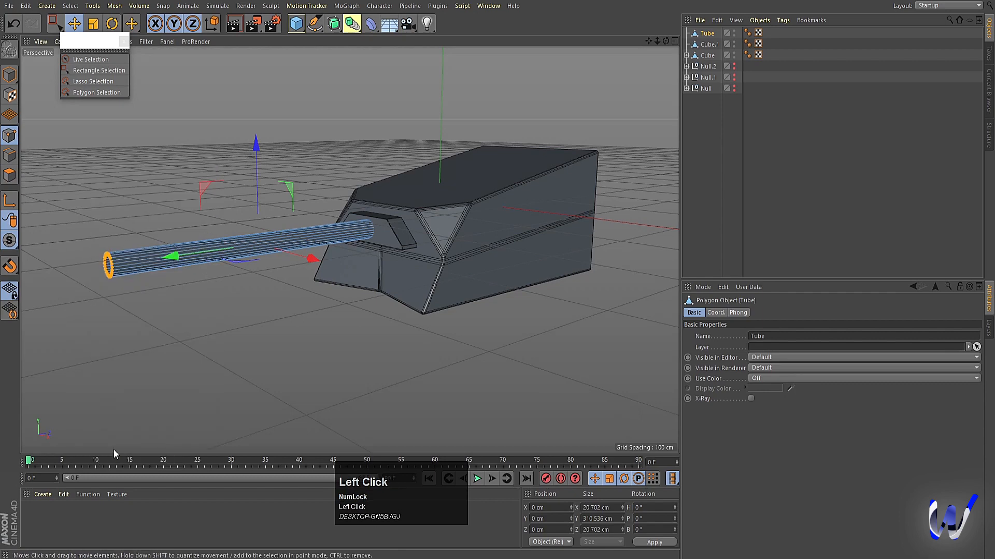
# Rectangle-select the barrel's muzzle points and scale them down to about half size so the barrel tapers toward the front
pyautogui.click(9, 175)
pyautogui.scroll(1, 154, 272)
pyautogui.scroll(1, 68, 284)
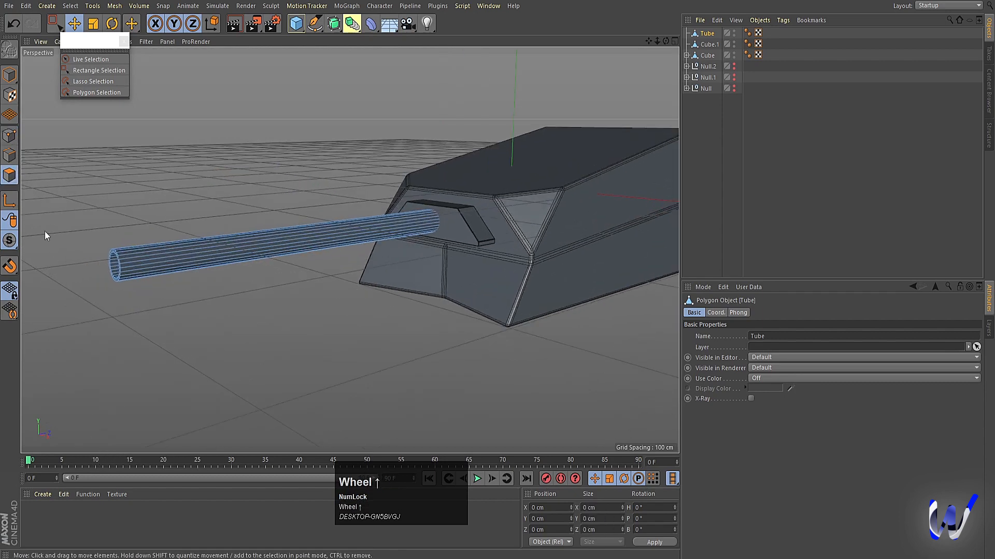
pyautogui.click(9, 136)
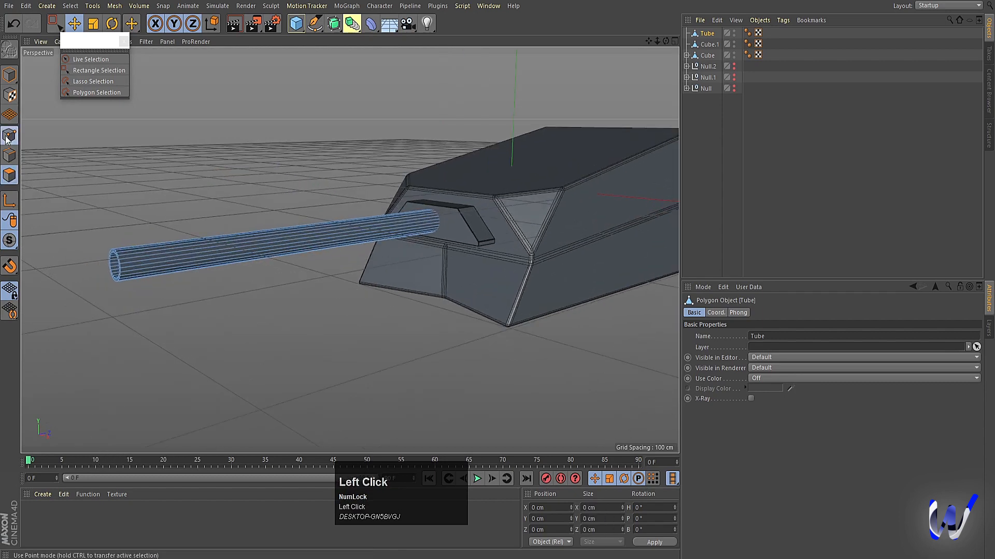
pyautogui.click(98, 70)
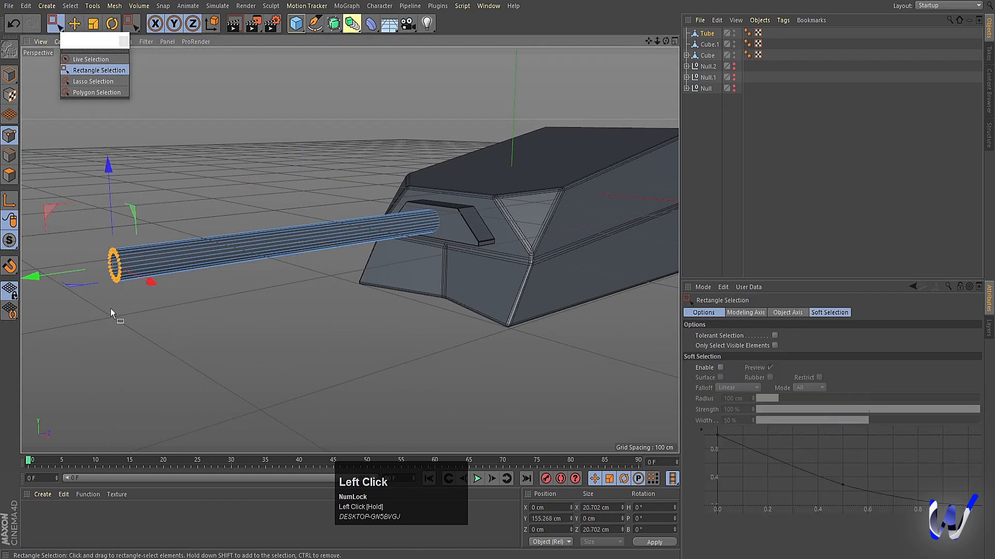
pyautogui.press('t')
pyautogui.moveTo(524, 390); pyautogui.dragTo(79, 278)
pyautogui.scroll(-8, 52, 231)
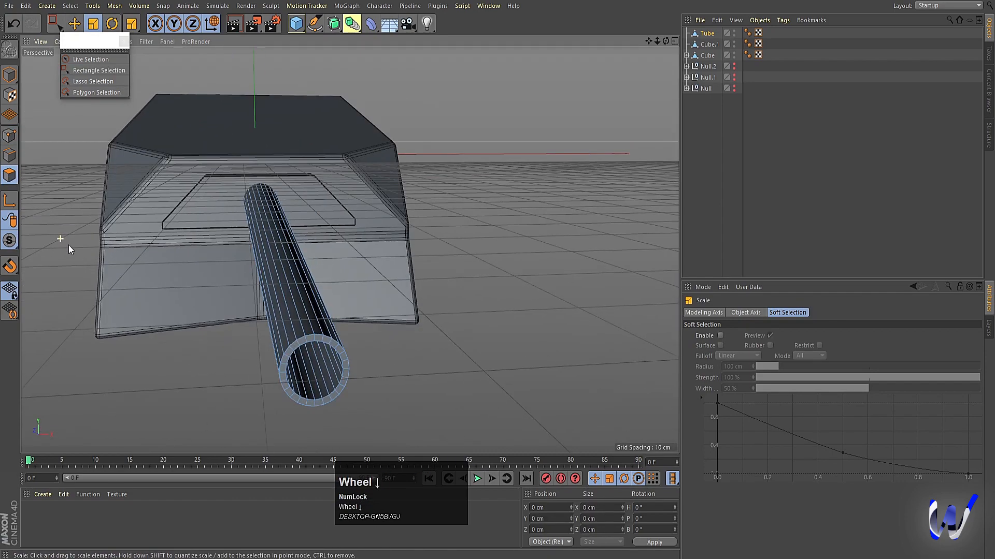
# Add a loop cut around the barrel near its muzzle, at about 94% of its length
pyautogui.keyDown('alt'); pyautogui.moveTo(399, 367); pyautogui.dragTo(304, 406); pyautogui.keyUp('alt')
pyautogui.keyDown('alt'); pyautogui.moveTo(304, 406); pyautogui.dragTo(575, 342, button='middle'); pyautogui.keyUp('alt')
pyautogui.hotkey('ctrl', 'a')
pyautogui.rightClick(157, 174)
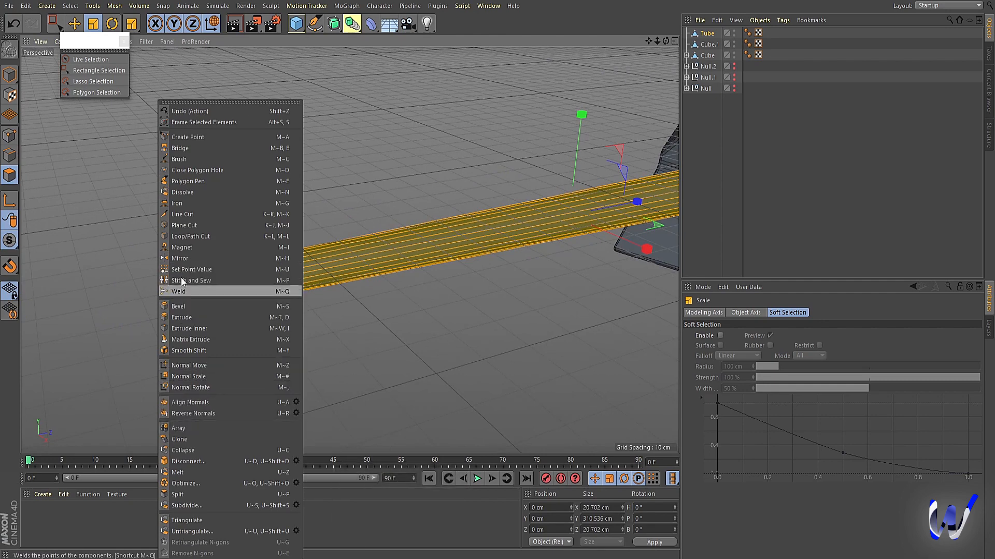
pyautogui.click(185, 236)
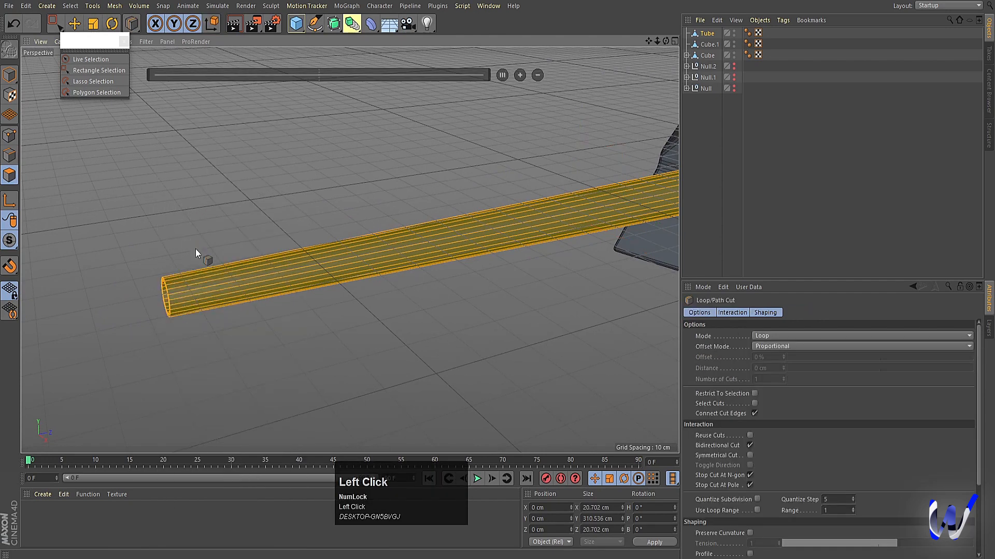
pyautogui.click(229, 281)
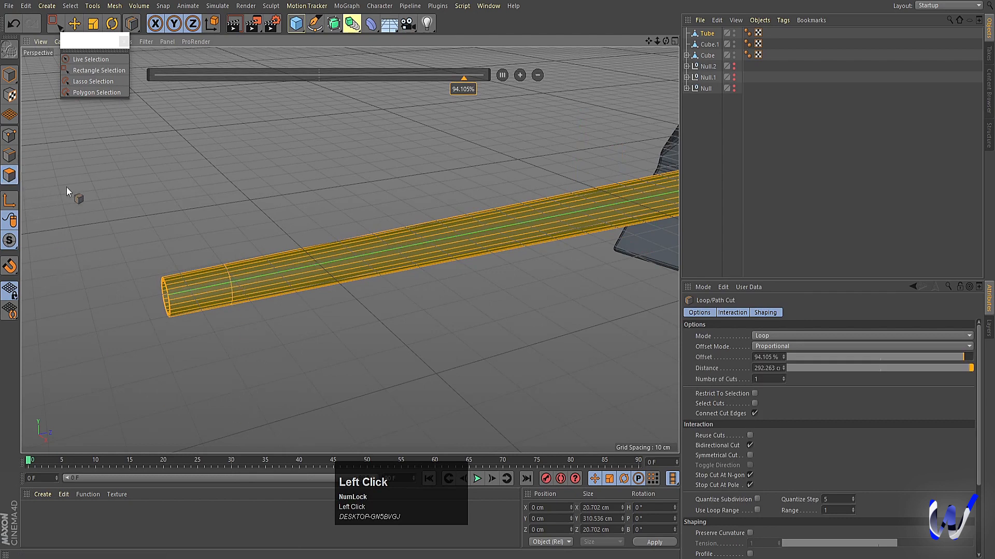
# Loop-select the short outer band at the muzzle and extrude it outward by about 5.6 cm
pyautogui.press('u')
pyautogui.press('l')
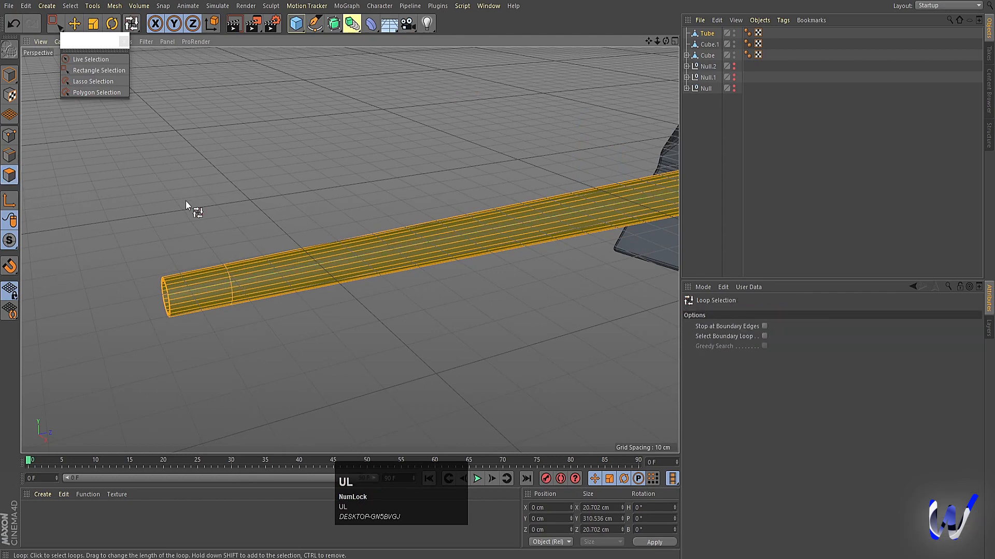
pyautogui.click(201, 280)
pyautogui.click(201, 280)
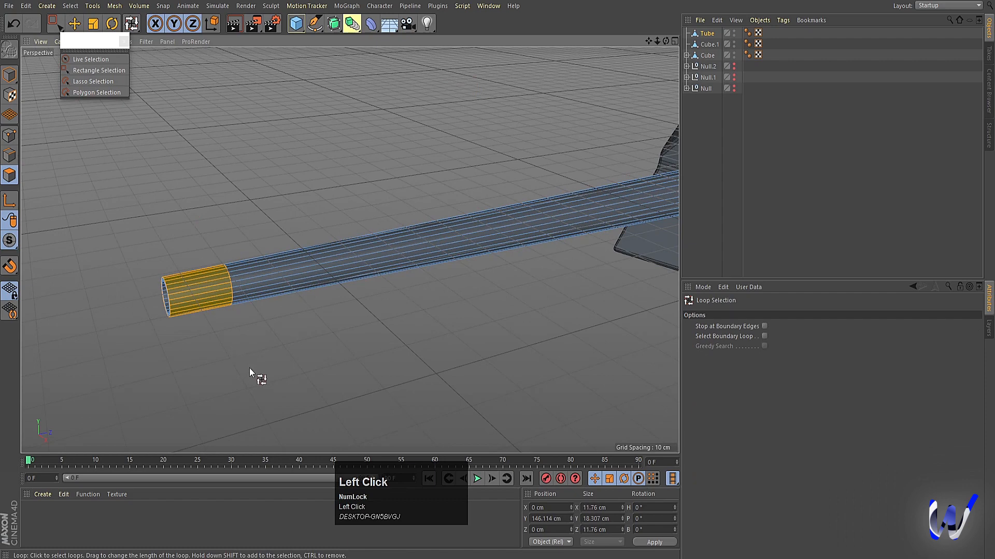
pyautogui.rightClick(229, 356)
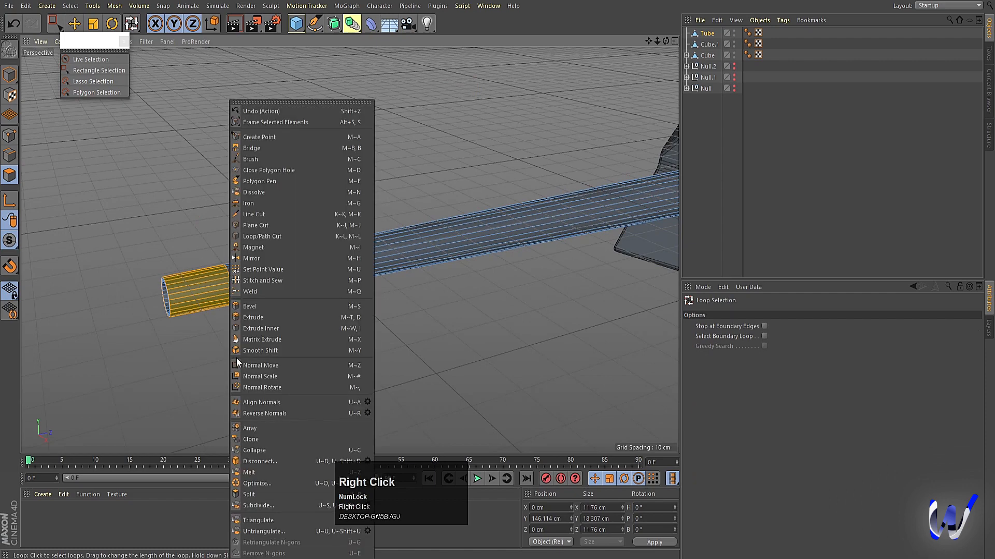
pyautogui.click(256, 319)
pyautogui.moveTo(238, 363); pyautogui.dragTo(257, 363)
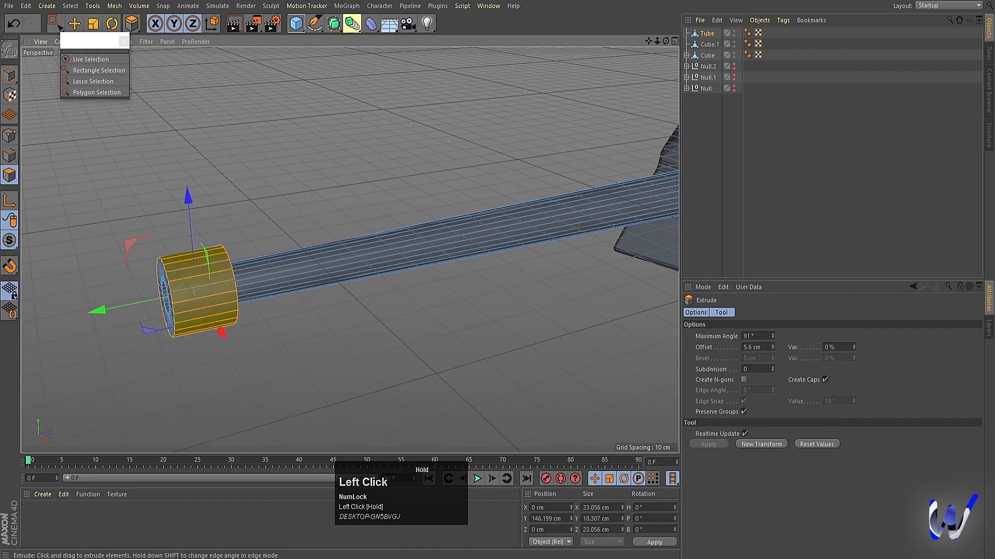
# Return to model mode and make the hidden groups Null.2, Null.1 and Null visible
pyautogui.click(10, 74)
pyautogui.keyDown('alt'); pyautogui.moveTo(458, 291); pyautogui.dragTo(421, 334, button='right'); pyautogui.keyUp('alt')
pyautogui.keyDown('alt'); pyautogui.moveTo(421, 334); pyautogui.dragTo(271, 344, button='middle'); pyautogui.keyUp('alt')
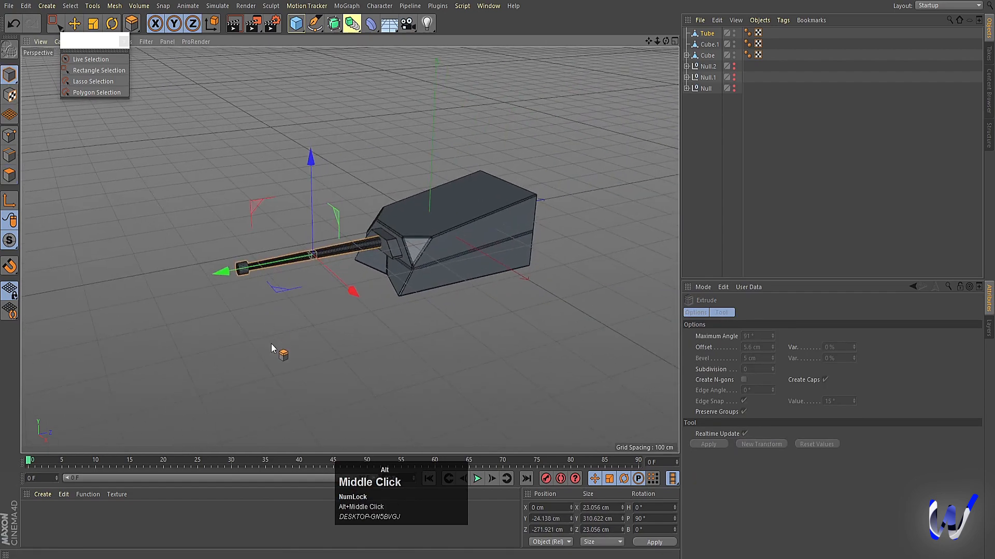
pyautogui.keyDown('alt'); pyautogui.moveTo(272, 344); pyautogui.dragTo(293, 334); pyautogui.keyUp('alt')
pyautogui.click(772, 180)
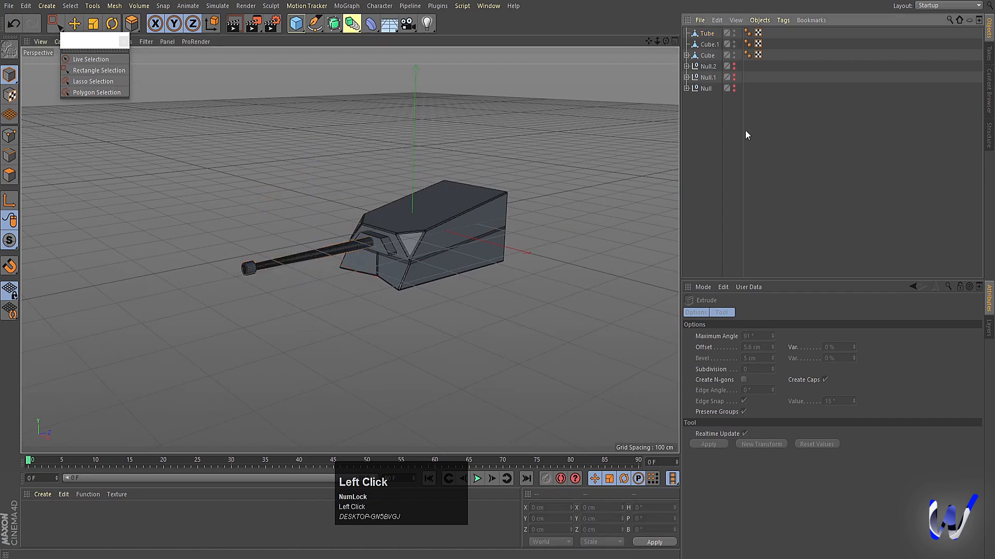
pyautogui.click(734, 68)
pyautogui.click(733, 78)
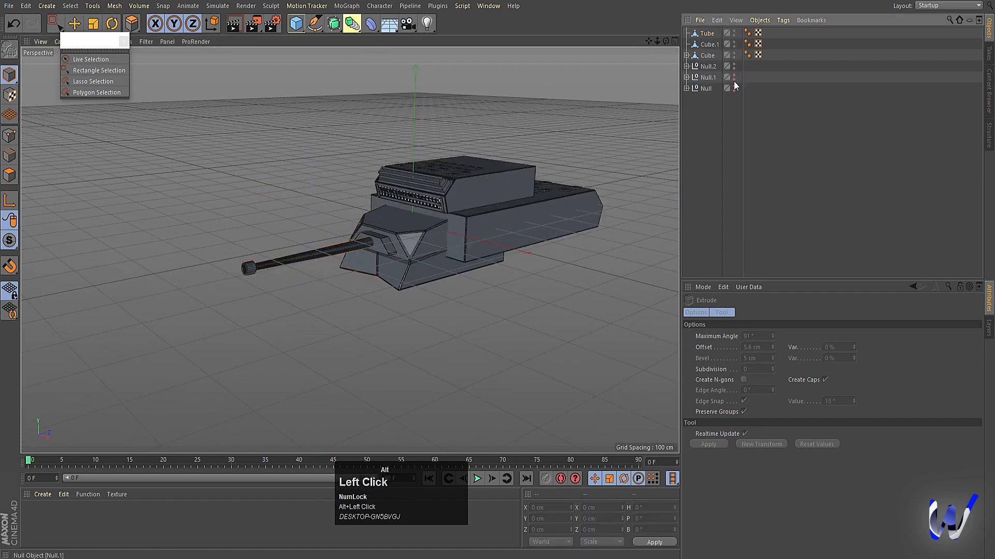
pyautogui.click(733, 89)
# Group Tube, Cube.1 and Cube together as one turret group
pyautogui.click(707, 34)
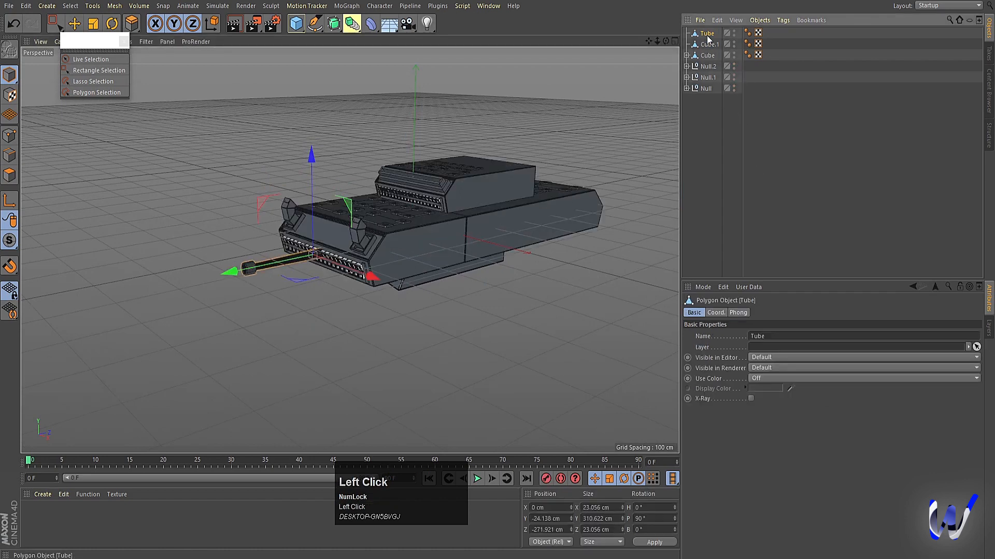
pyautogui.keyDown('shift'); pyautogui.click(707, 56); pyautogui.keyUp('shift')
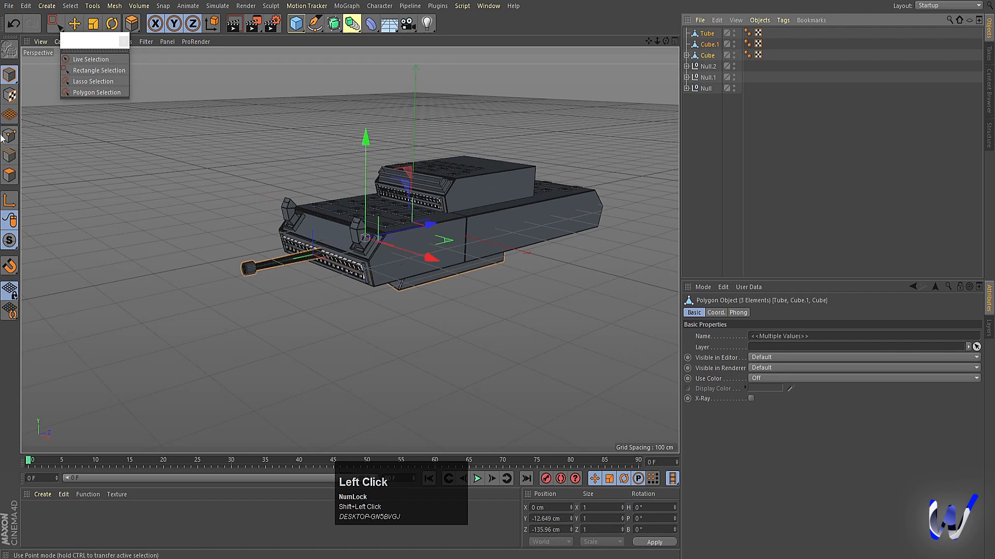
pyautogui.hotkey('alt', 'g')
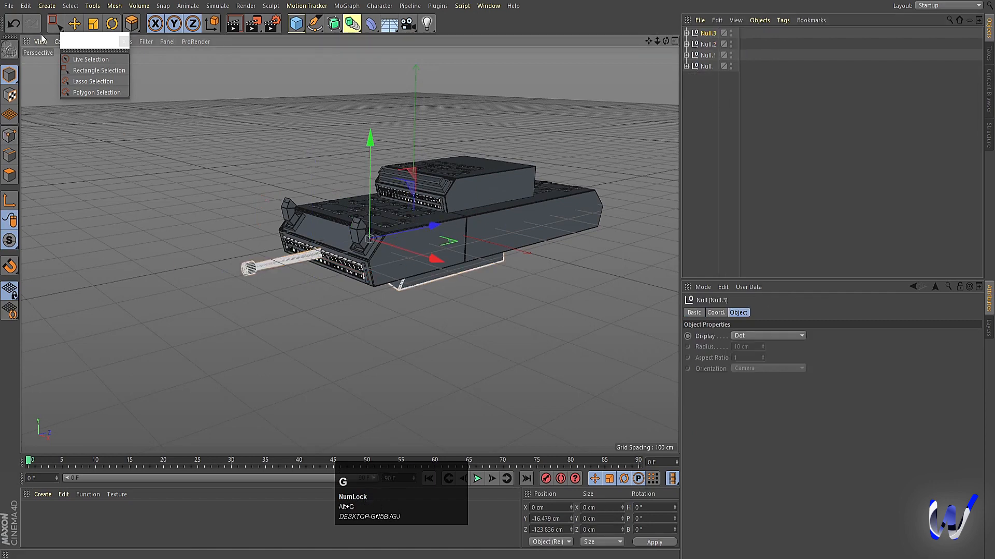
# Move the turret group above the hull in the Right view, to about Y 196 cm and Z 85 cm
pyautogui.click(51, 23)
pyautogui.click(88, 59)
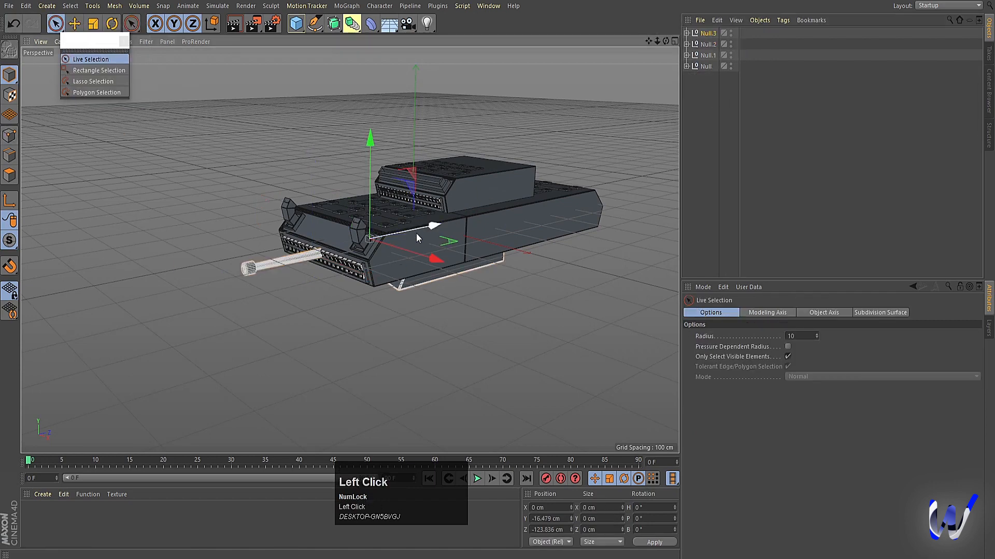
pyautogui.click(74, 23)
pyautogui.middleClick(446, 269)
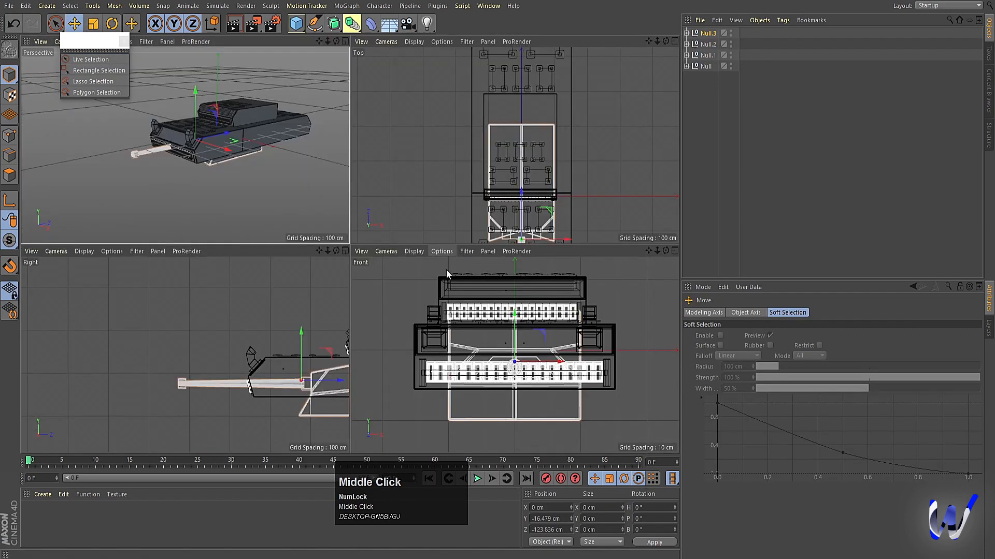
pyautogui.middleClick(308, 356)
pyautogui.keyDown('alt'); pyautogui.moveTo(516, 315); pyautogui.dragTo(271, 389, button='middle'); pyautogui.keyUp('alt')
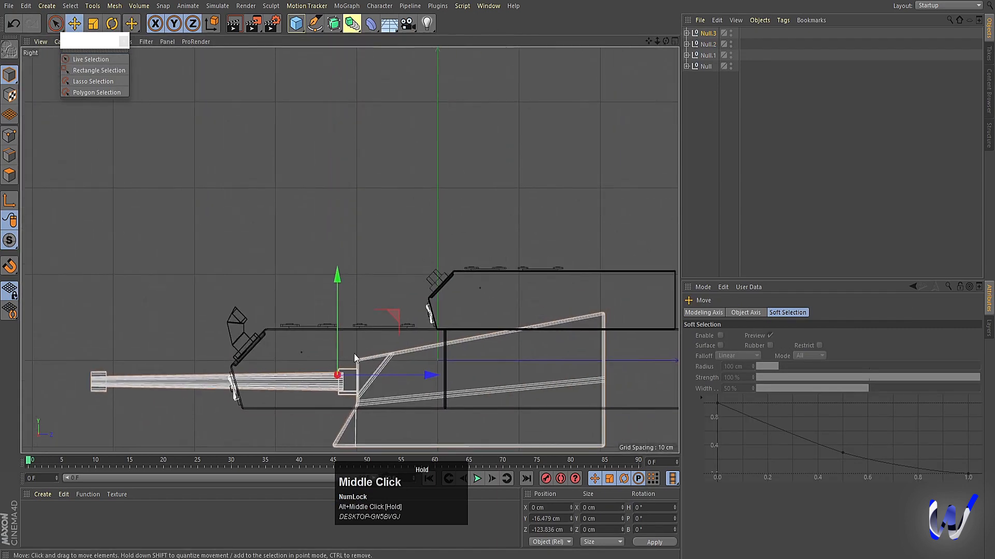
pyautogui.keyDown('alt'); pyautogui.moveTo(393, 334); pyautogui.dragTo(561, 138); pyautogui.keyUp('alt')
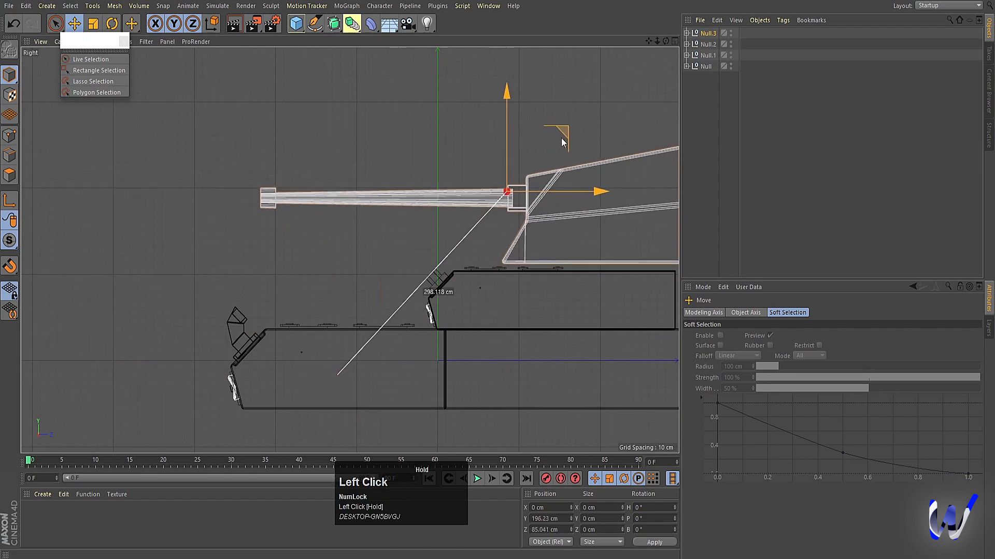
# Scale the turret group down uniformly to about 65% in the perspective view
pyautogui.middleClick(521, 199)
pyautogui.middleClick(206, 148)
pyautogui.press('t')
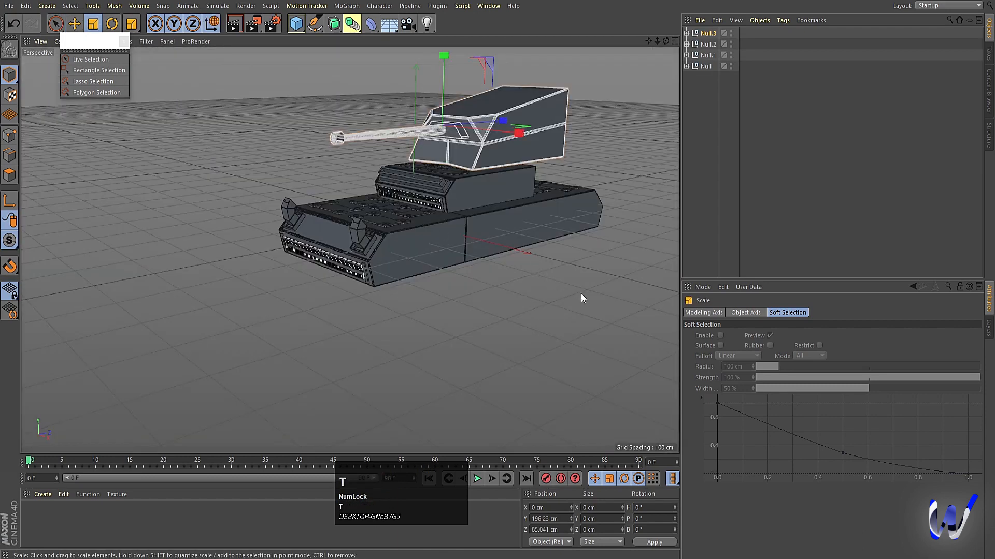
pyautogui.moveTo(599, 294); pyautogui.dragTo(415, 298)
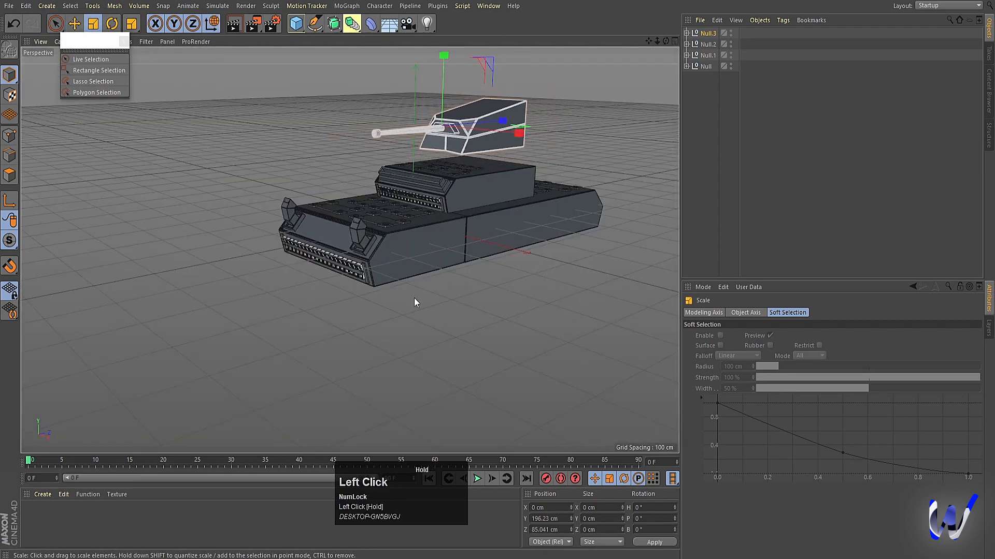
# Seat the turret group on the raised upper deck in the Right view, at about Y 160 cm and Z 134 cm
pyautogui.middleClick(437, 335)
pyautogui.middleClick(341, 337)
pyautogui.press('e')
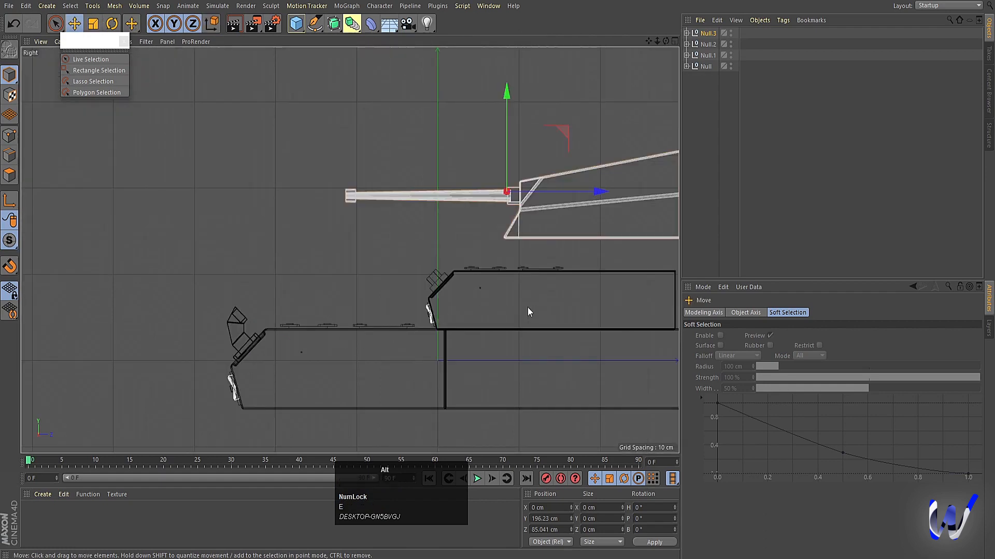
pyautogui.keyDown('alt'); pyautogui.moveTo(528, 309); pyautogui.dragTo(380, 283, button='middle'); pyautogui.keyUp('alt')
pyautogui.moveTo(381, 184); pyautogui.dragTo(413, 195)
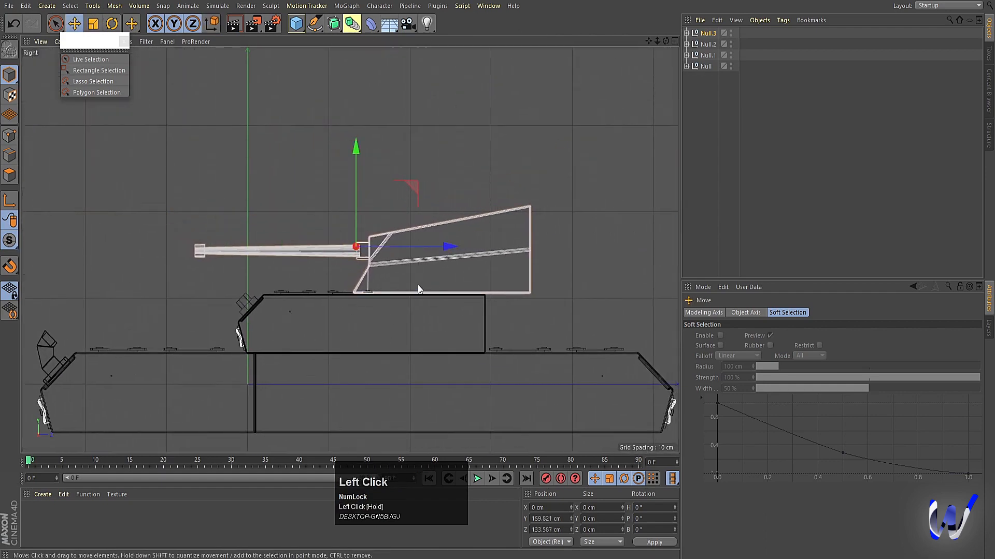
pyautogui.middleClick(417, 285)
pyautogui.middleClick(253, 160)
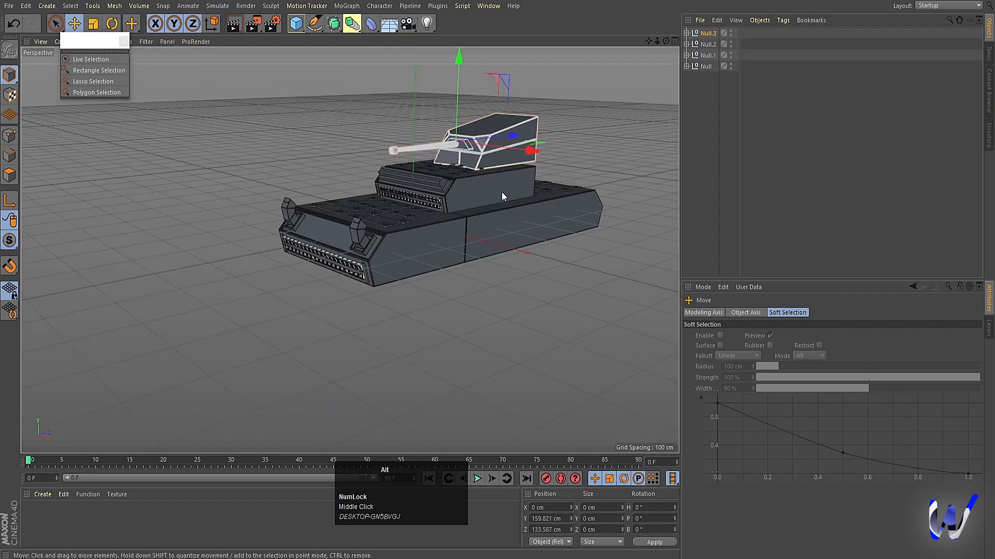
# Render the perspective view to examine the assembled vehicle with its turret
pyautogui.keyDown('alt'); pyautogui.moveTo(502, 192); pyautogui.dragTo(479, 202); pyautogui.keyUp('alt')
pyautogui.keyDown('alt'); pyautogui.moveTo(508, 196); pyautogui.dragTo(502, 200, button='middle'); pyautogui.keyUp('alt')
pyautogui.click(502, 201)
pyautogui.hotkey('ctrl', 'r')
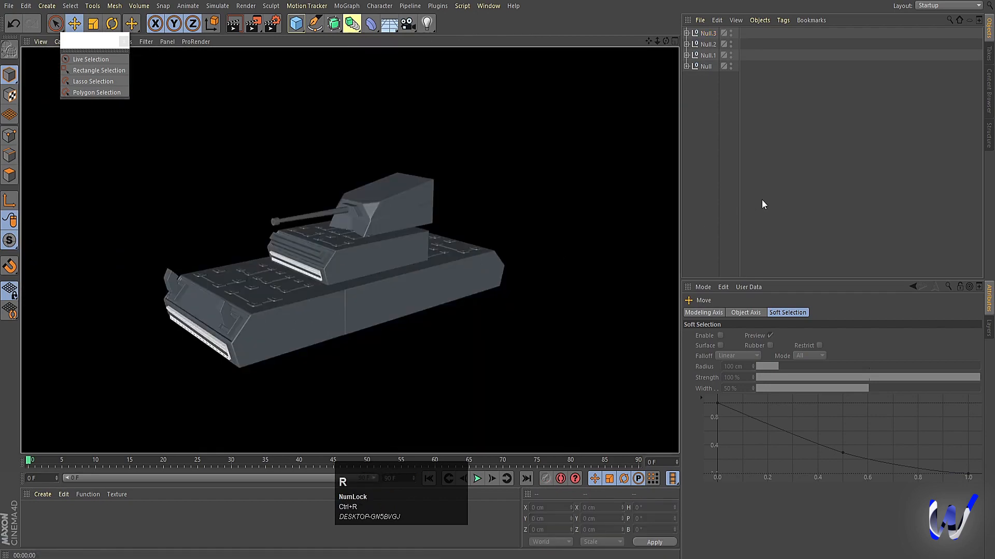
pyautogui.click(456, 271)
# Delete the bolted detail panels beneath the turret on the raised upper deck, keeping the deck body and the front panels
pyautogui.keyDown('alt'); pyautogui.moveTo(456, 270); pyautogui.dragTo(332, 286); pyautogui.keyUp('alt')
pyautogui.click(337, 239)
pyautogui.scroll(8, 334, 247)
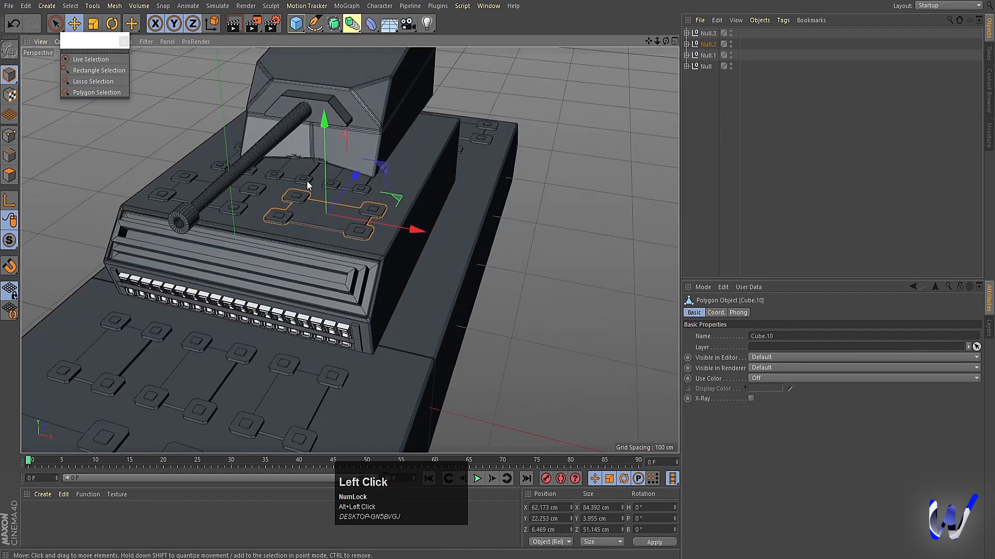
pyautogui.click(304, 180)
pyautogui.press('Delete')
pyautogui.click(328, 179)
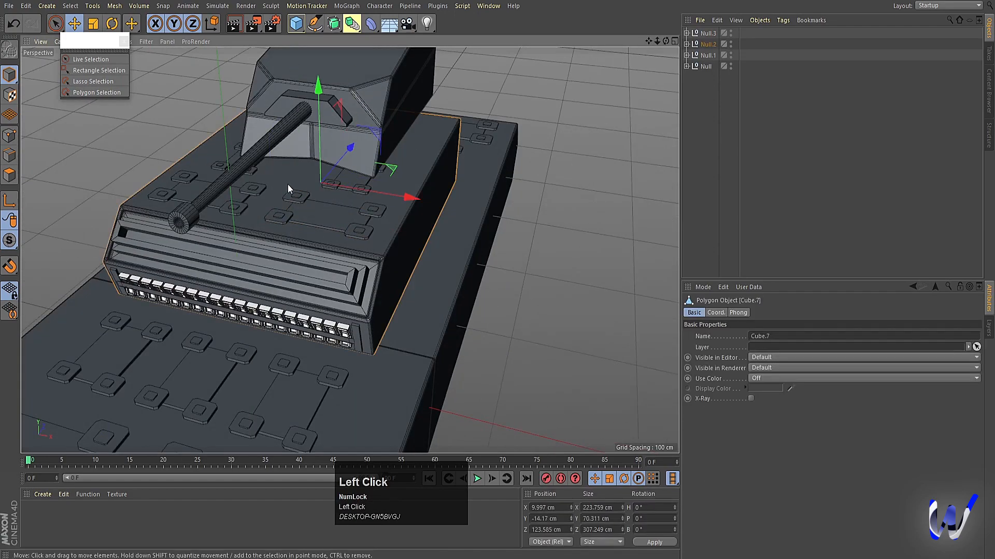
pyautogui.press('Delete')
pyautogui.hotkey('ctrl', 'z')
pyautogui.click(254, 170)
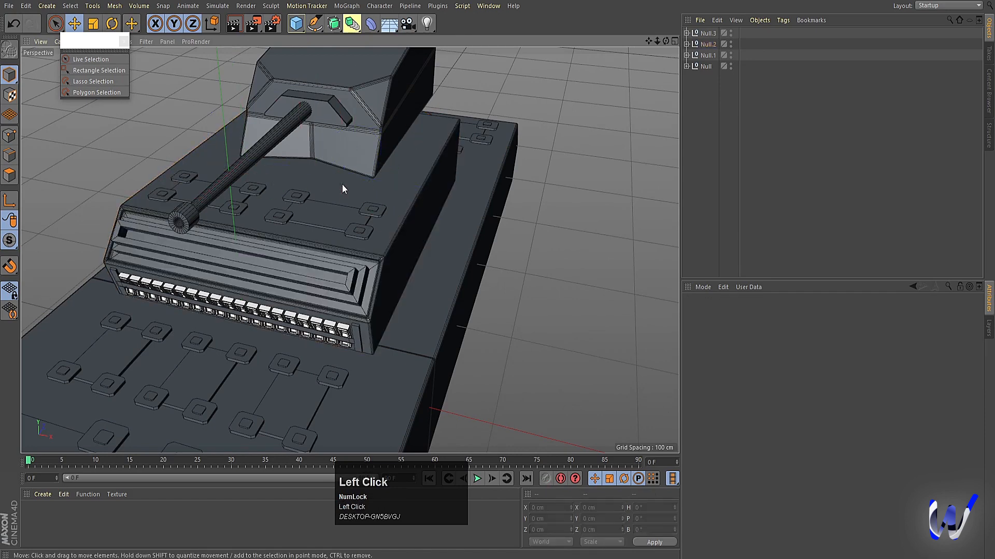
# Move the turret group forward along the upper deck to about Z 95 cm
pyautogui.click(349, 157)
pyautogui.click(707, 33)
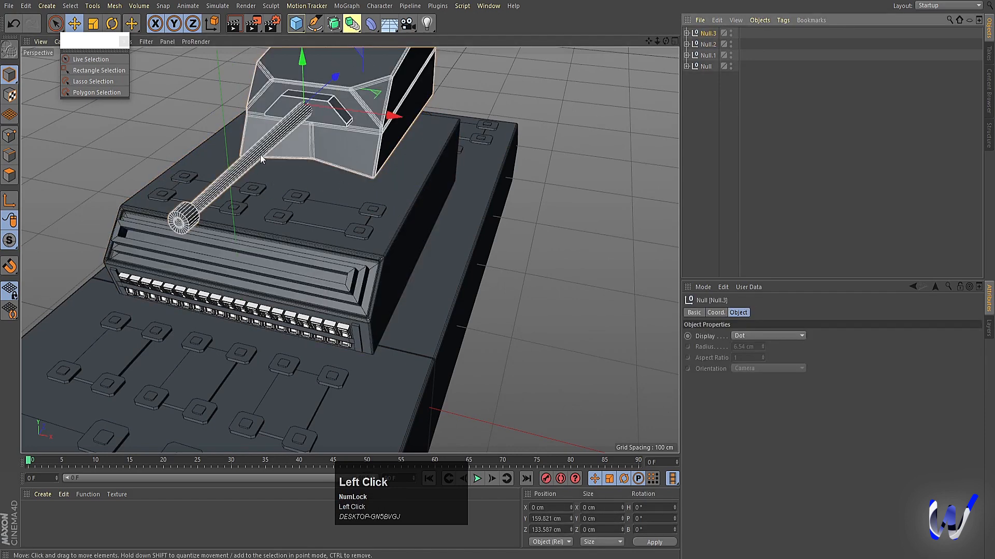
pyautogui.moveTo(329, 90); pyautogui.dragTo(318, 95)
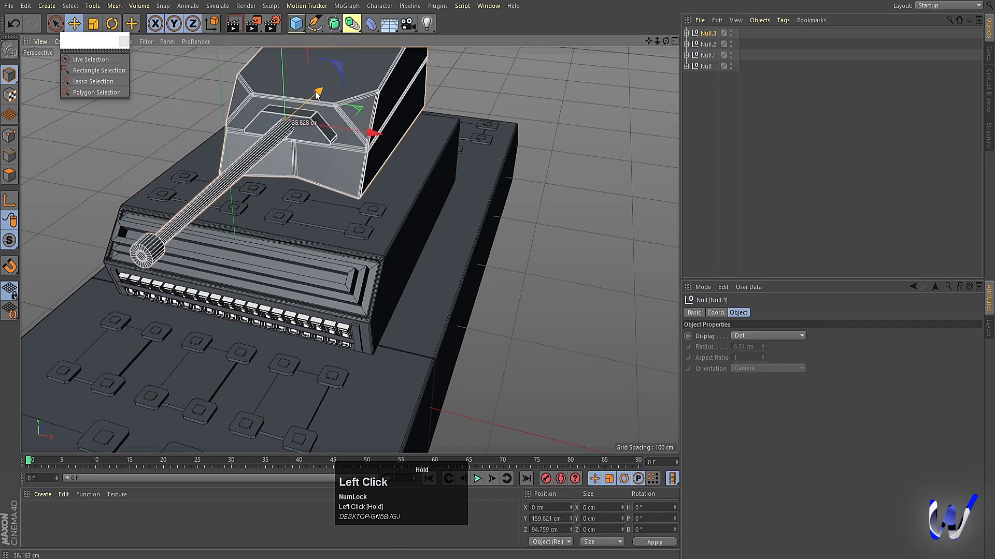
# Slope the rear of the raised upper deck by moving its lower rear points backward along Z in the Right view
pyautogui.click(549, 352)
pyautogui.keyDown('alt'); pyautogui.moveTo(549, 352); pyautogui.dragTo(474, 349); pyautogui.keyUp('alt')
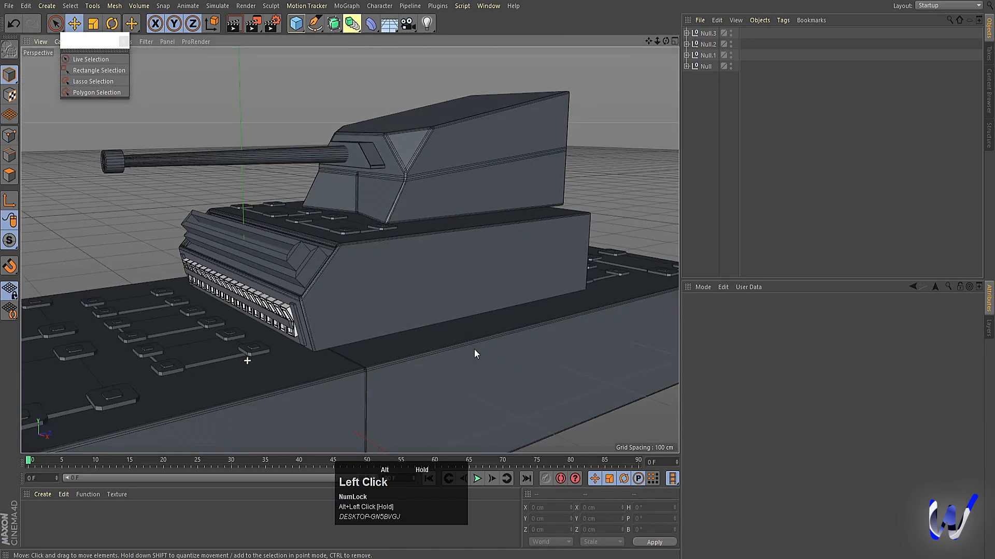
pyautogui.keyDown('alt'); pyautogui.scroll(-2, 499, 365); pyautogui.keyUp('alt')
pyautogui.keyDown('alt'); pyautogui.moveTo(500, 365); pyautogui.dragTo(458, 374, button='middle'); pyautogui.keyUp('alt')
pyautogui.keyDown('alt'); pyautogui.scroll(-2, 458, 375); pyautogui.keyUp('alt')
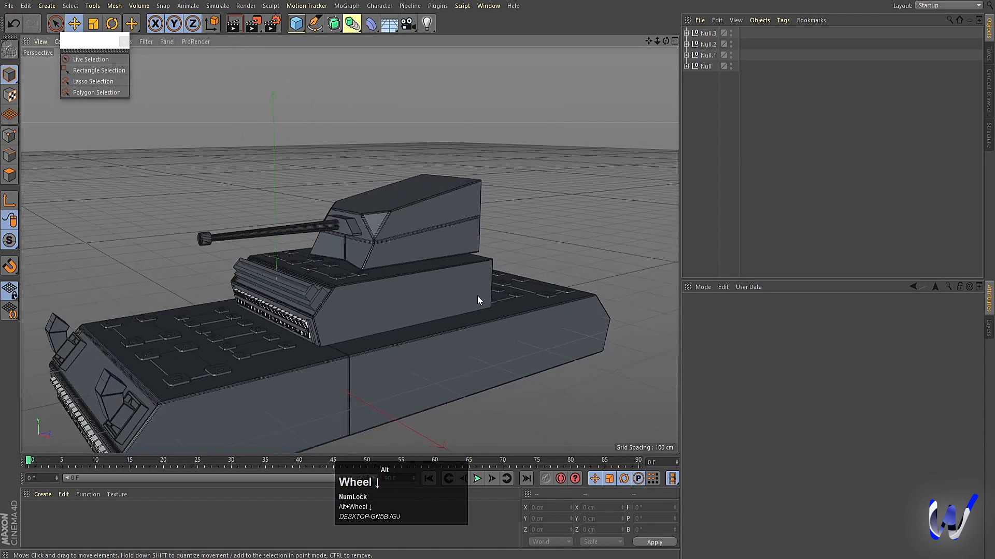
pyautogui.click(479, 281)
pyautogui.middleClick(480, 350)
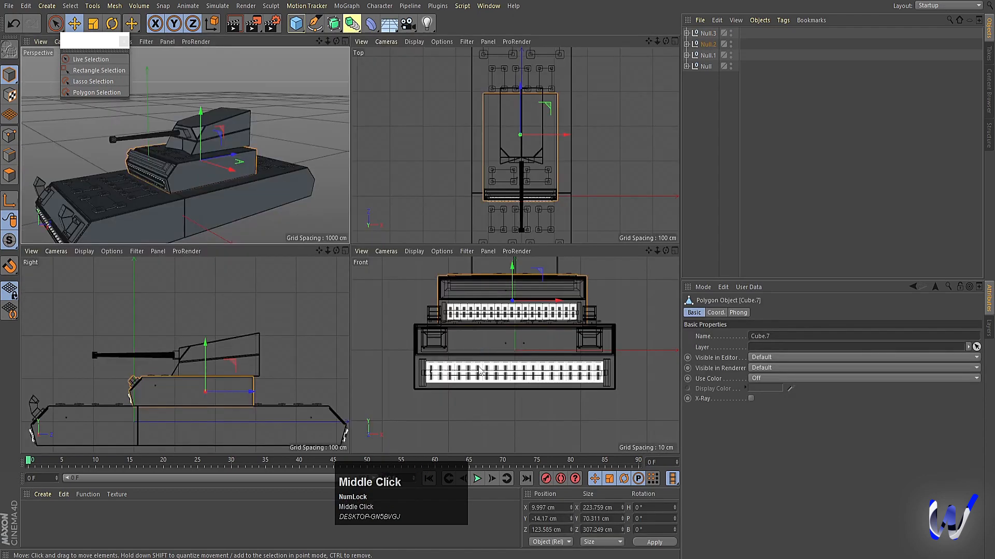
pyautogui.middleClick(176, 362)
pyautogui.click(97, 71)
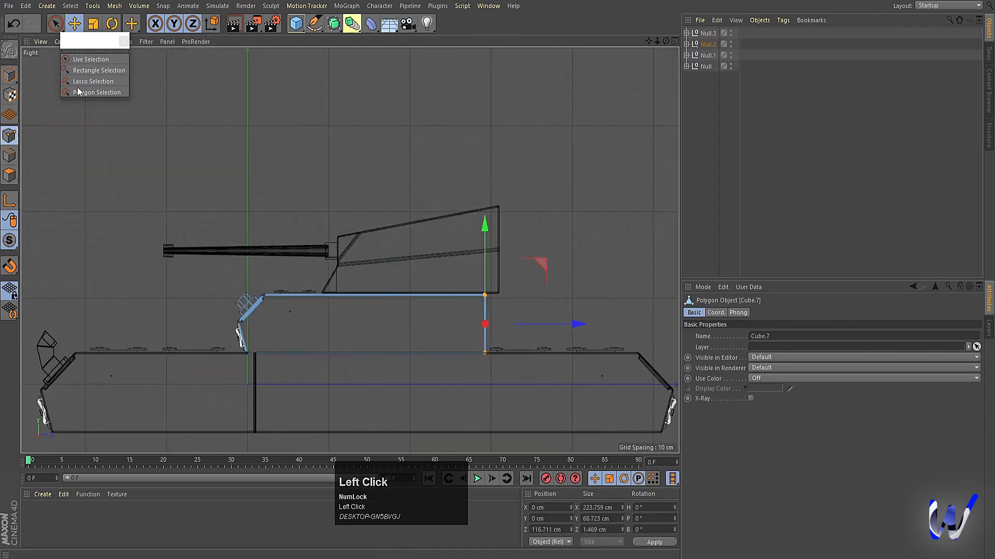
pyautogui.moveTo(518, 400); pyautogui.dragTo(457, 324)
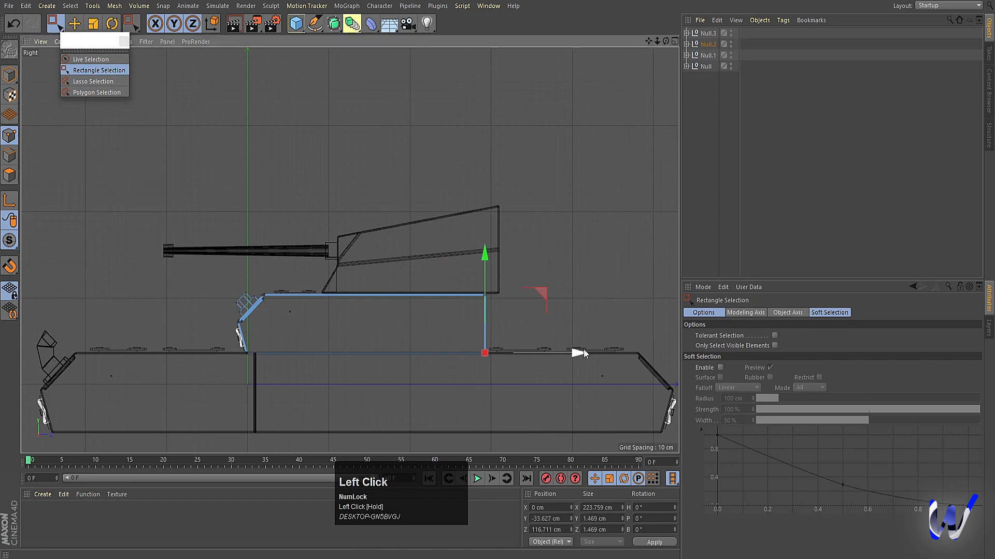
pyautogui.moveTo(576, 350); pyautogui.dragTo(668, 350)
# Move the upper rear points of the raised deck back to about Z 161 cm
pyautogui.moveTo(541, 325); pyautogui.dragTo(477, 262)
pyautogui.moveTo(593, 297); pyautogui.dragTo(614, 294)
pyautogui.middleClick(447, 359)
pyautogui.middleClick(190, 144)
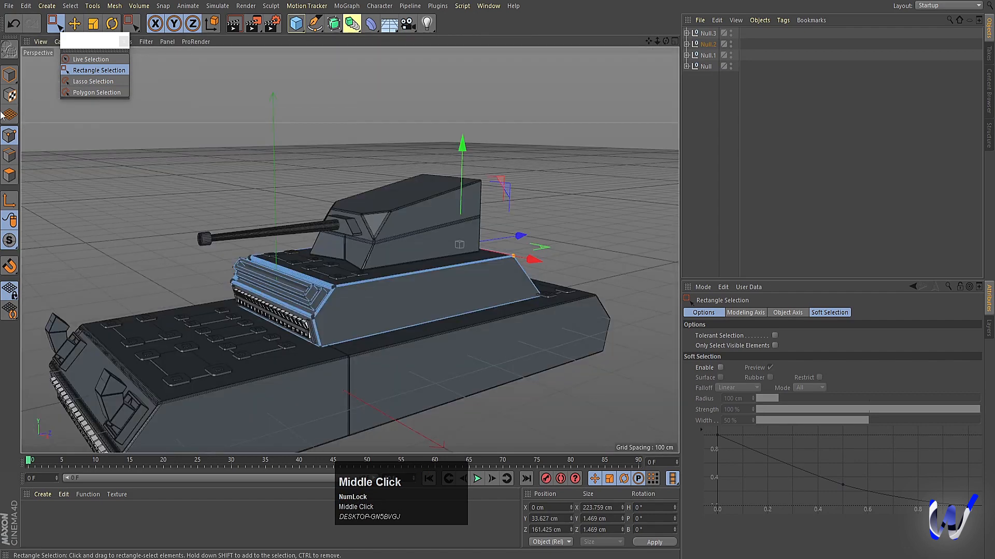
# Raise the turret group slightly above the upper deck
pyautogui.click(10, 75)
pyautogui.click(708, 33)
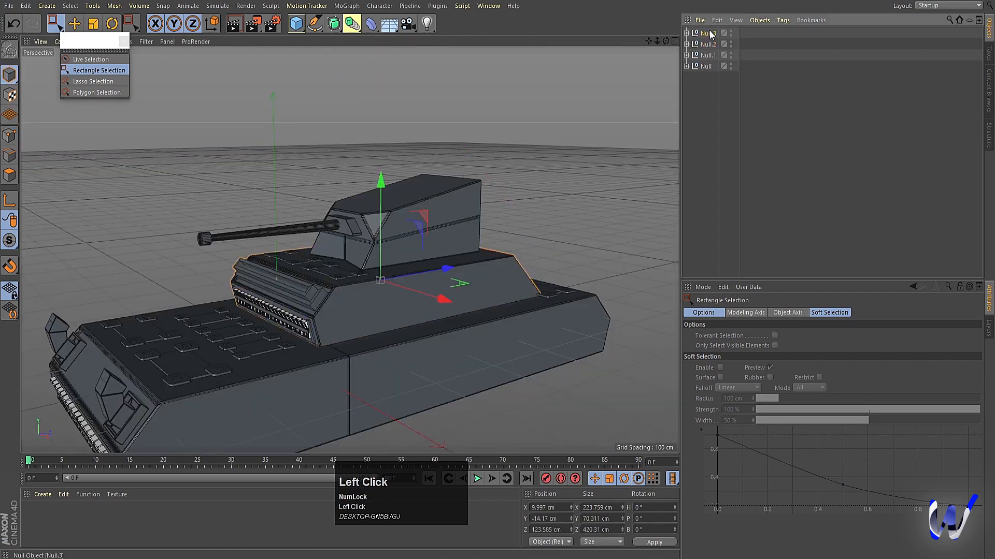
pyautogui.moveTo(333, 127); pyautogui.dragTo(337, 122)
pyautogui.click(753, 217)
# Render the perspective view and examine the tank with its sloped rear deck
pyautogui.hotkey('ctrl', 'r')
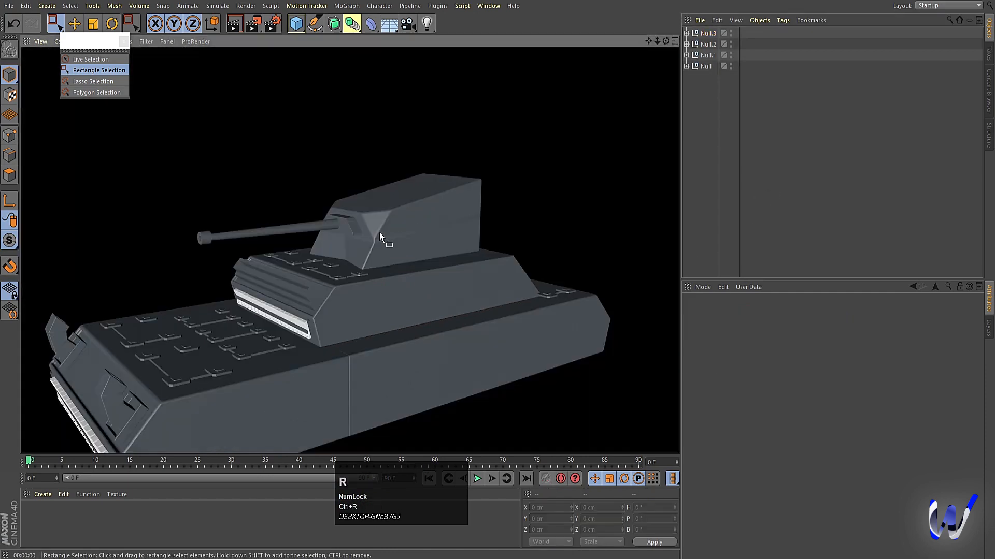
pyautogui.keyDown('alt'); pyautogui.moveTo(507, 273); pyautogui.dragTo(512, 232, button='right'); pyautogui.keyUp('alt')
pyautogui.keyDown('alt'); pyautogui.moveTo(511, 232); pyautogui.dragTo(417, 312); pyautogui.keyUp('alt')
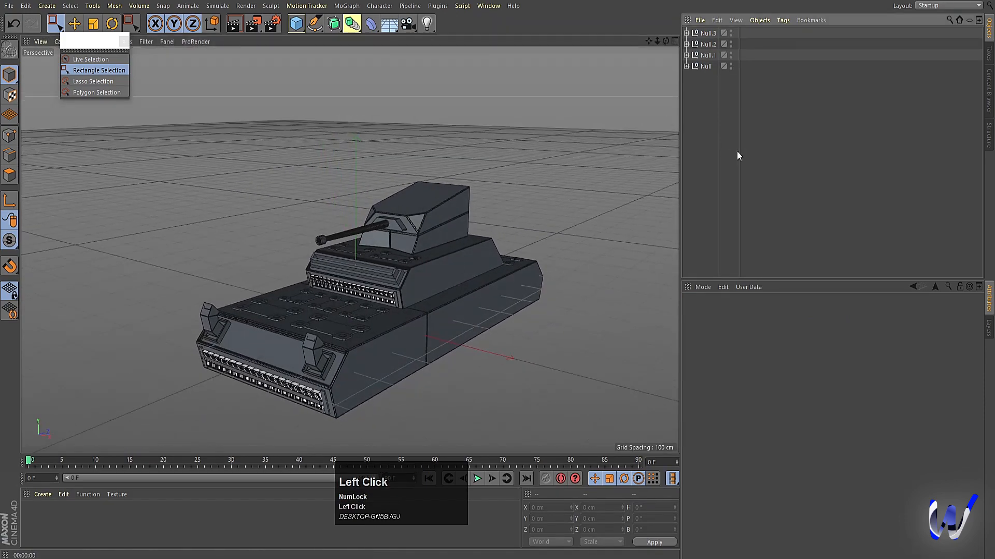
# Add a cylinder of 50 cm radius, shorten it to about 22 cm high and raise it to about Y 300 cm
pyautogui.scroll(3, 387, 186)
pyautogui.click(305, 29)
pyautogui.moveTo(306, 29); pyautogui.dragTo(526, 40)
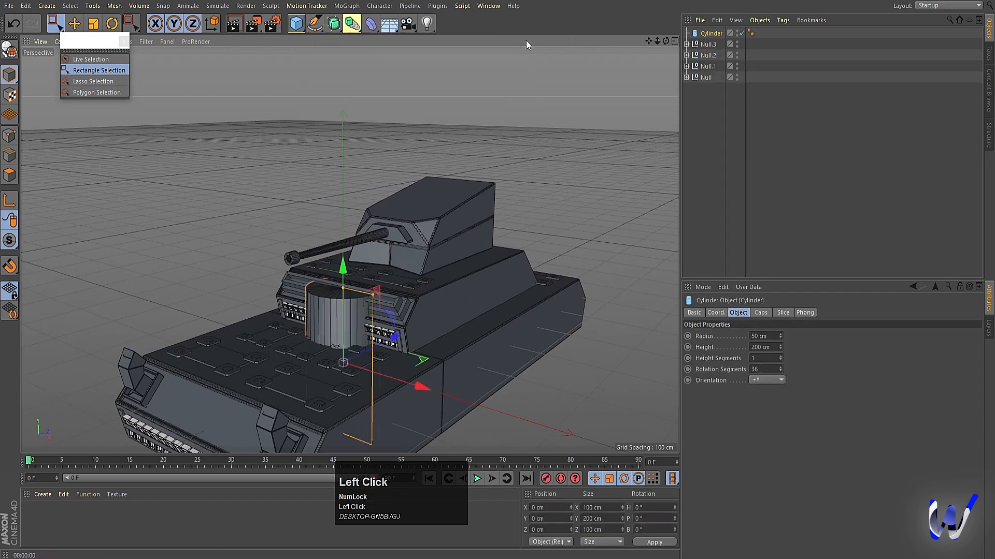
pyautogui.scroll(2, 348, 322)
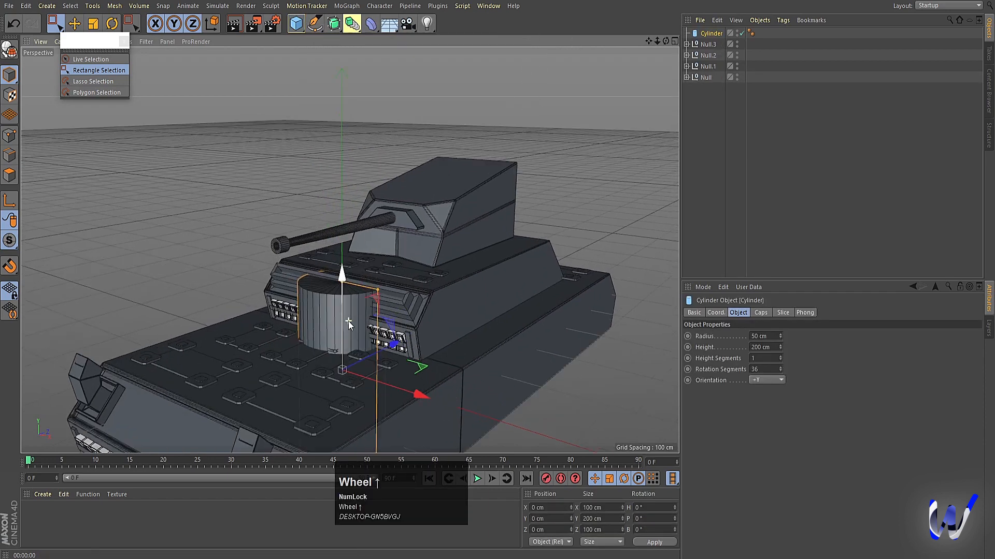
pyautogui.moveTo(348, 321); pyautogui.dragTo(372, 78)
pyautogui.keyDown('alt'); pyautogui.moveTo(375, 147); pyautogui.dragTo(338, 203, button='middle'); pyautogui.keyUp('alt')
pyautogui.moveTo(328, 173); pyautogui.dragTo(339, 260)
pyautogui.moveTo(321, 185); pyautogui.dragTo(323, 89)
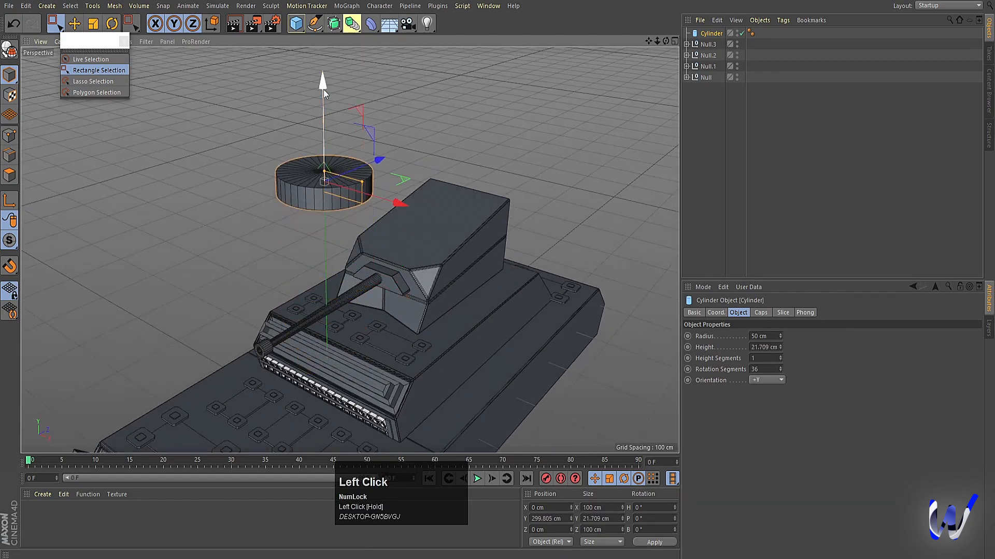
# Make the cylinder editable and optimize all of its points
pyautogui.press('c')
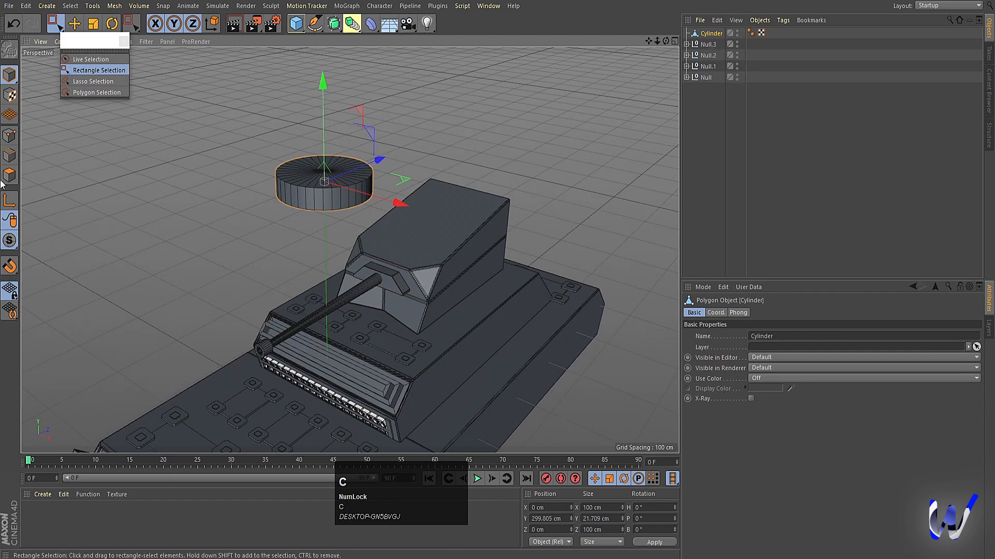
pyautogui.click(10, 136)
pyautogui.hotkey('ctrl', 'a')
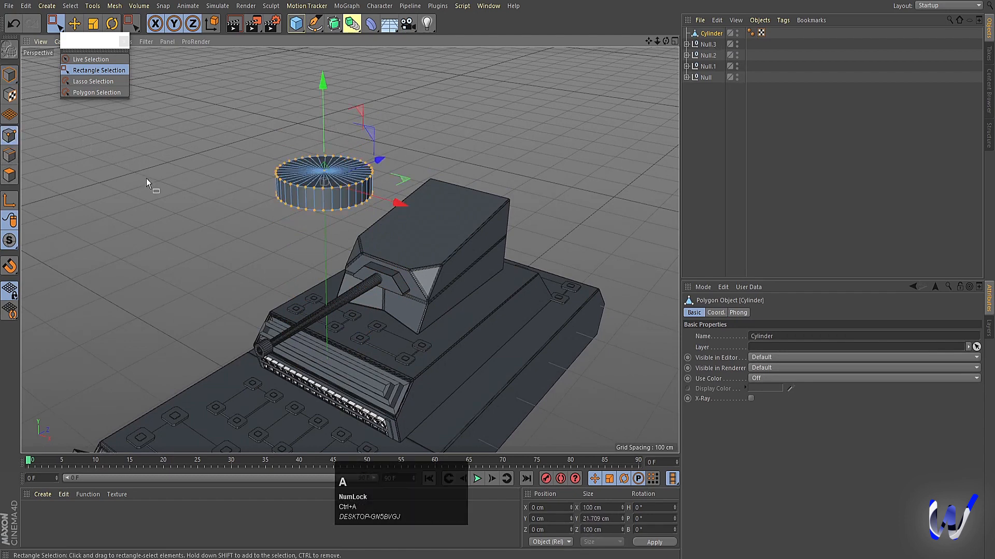
pyautogui.rightClick(155, 201)
pyautogui.click(187, 495)
# Inset the cylinder's side polygon loop by 4.4 cm and extrude it by -1.9 cm to form a groove
pyautogui.click(9, 175)
pyautogui.scroll(-5, 74, 204)
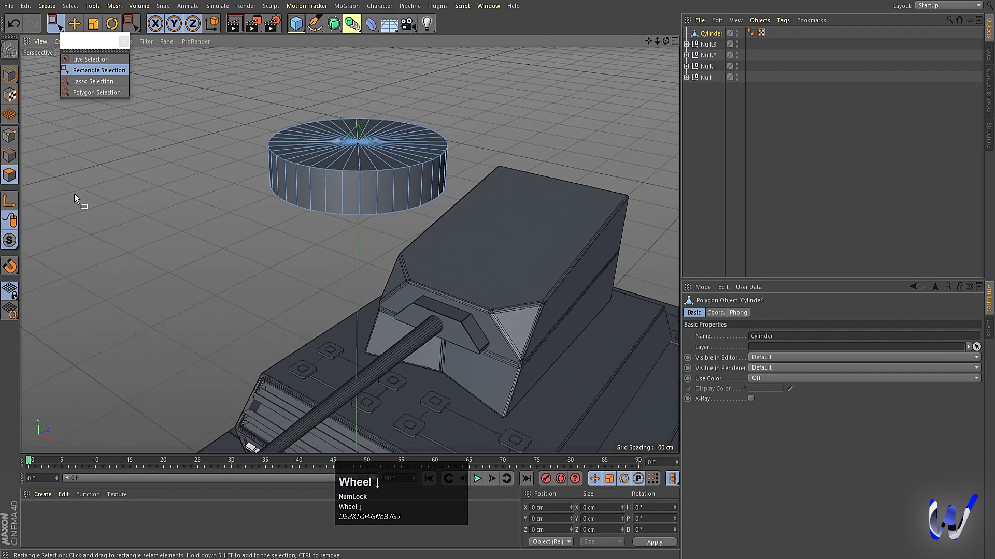
pyautogui.press('u')
pyautogui.press('l')
pyautogui.click(329, 199)
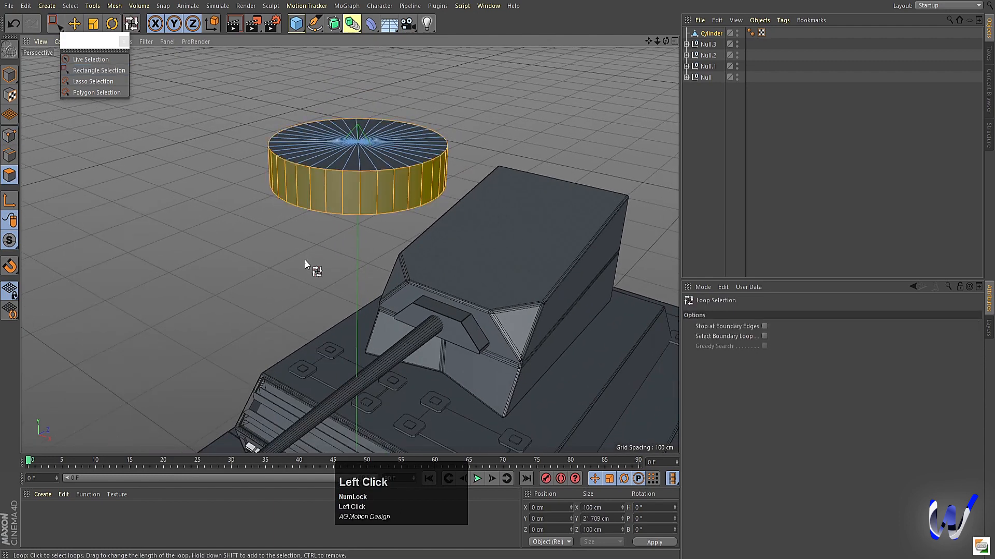
pyautogui.rightClick(304, 260)
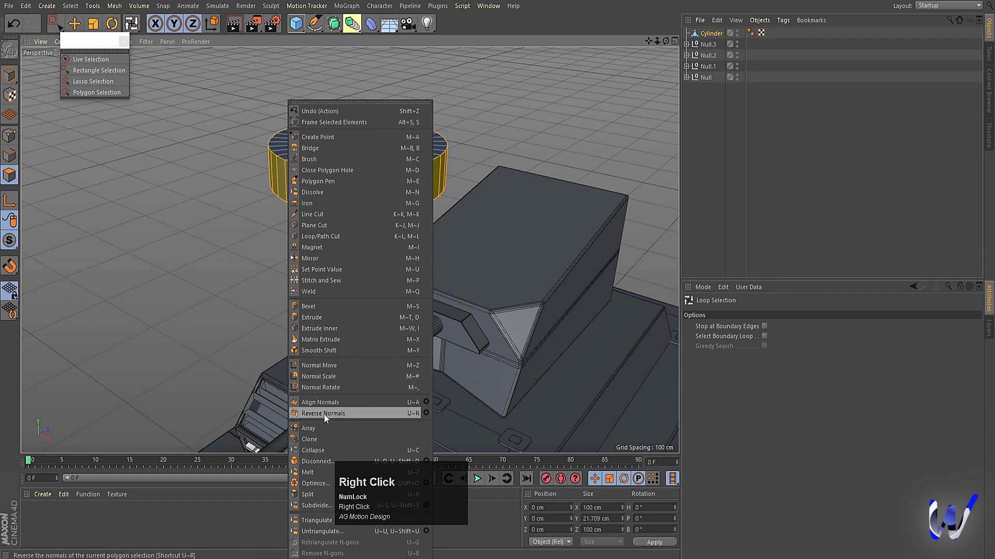
pyautogui.click(321, 328)
pyautogui.moveTo(291, 274); pyautogui.dragTo(322, 270)
pyautogui.press('d')
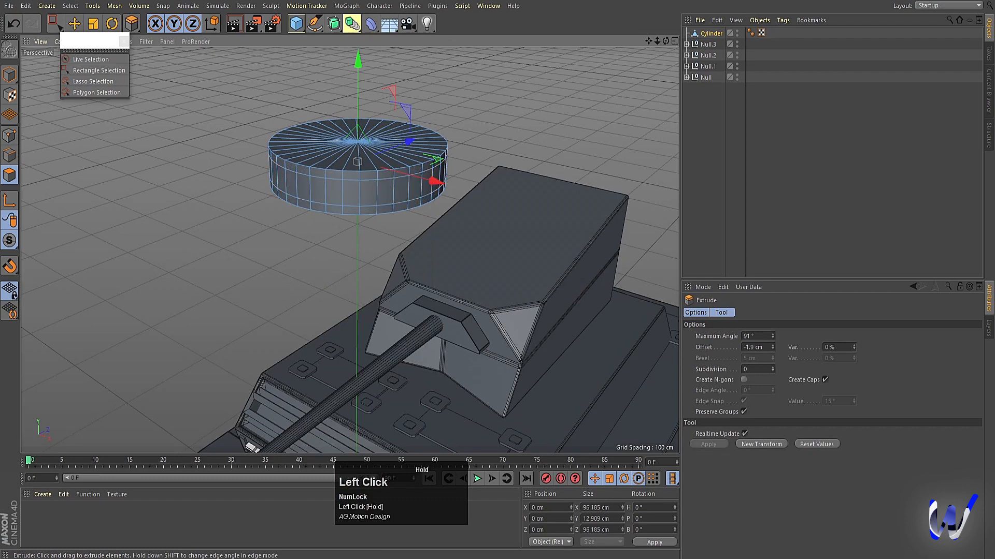
# Inset the cylinder's top cap and extrude it upward into a smaller raised disc
pyautogui.press('u')
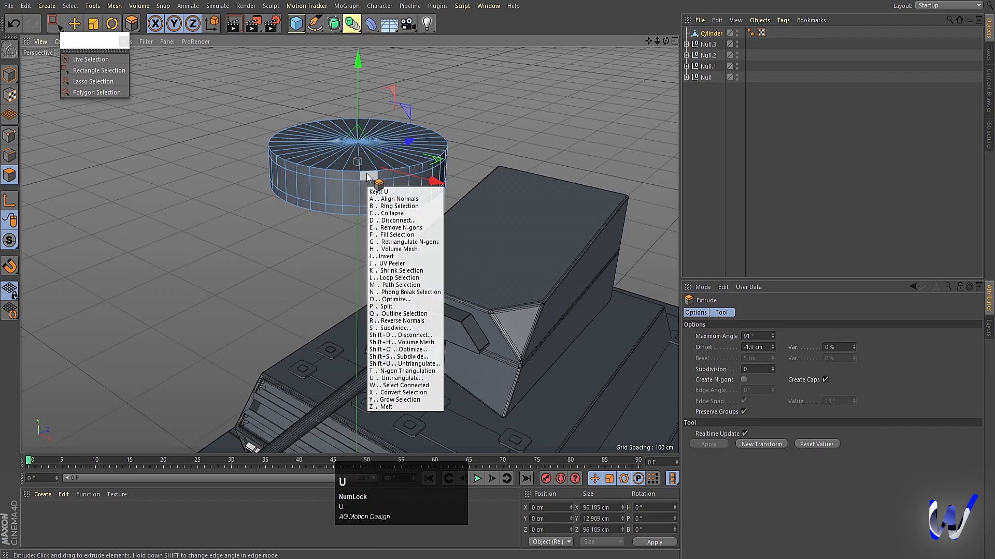
pyautogui.press('l')
pyautogui.click(365, 189)
pyautogui.click(394, 227)
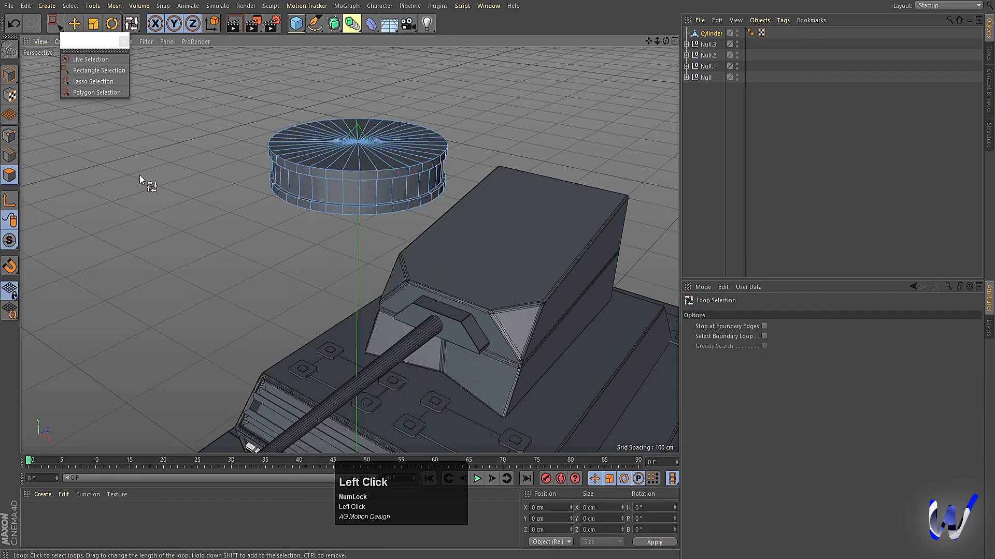
pyautogui.click(357, 137)
pyautogui.press('i')
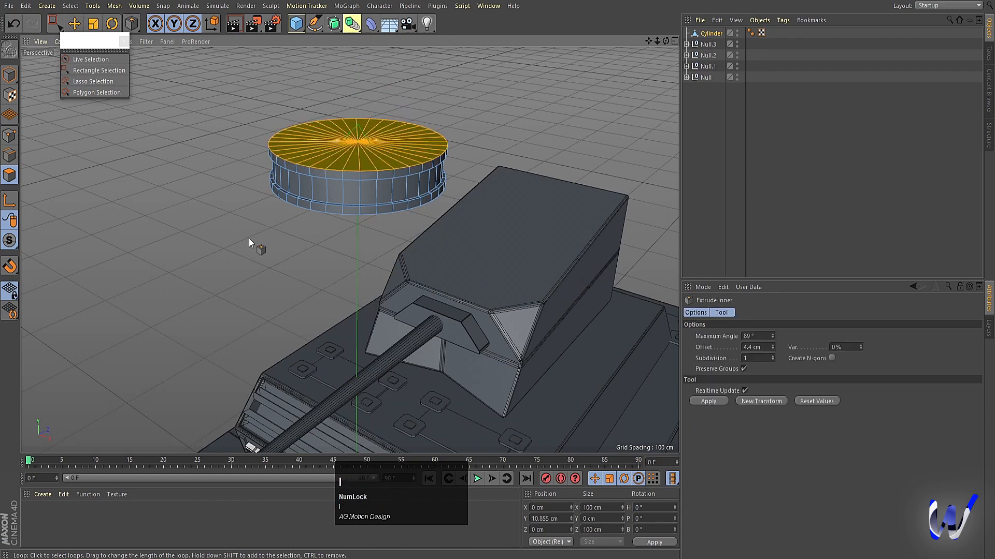
pyautogui.moveTo(248, 238); pyautogui.dragTo(241, 258)
pyautogui.press('d')
# Inset the top face of the raised disc and extrude it by -3.5 cm to form a rimmed recess
pyautogui.press('i')
pyautogui.press('d')
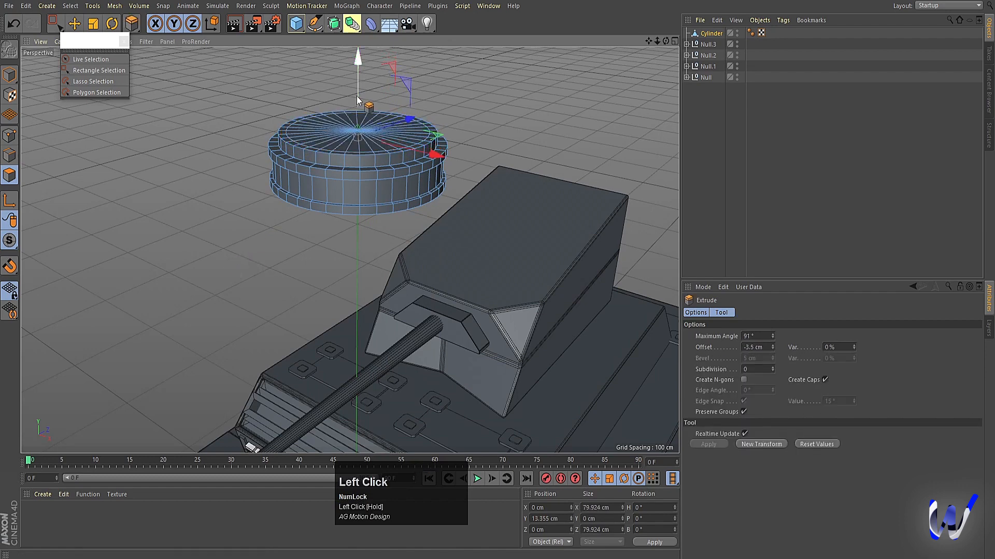
pyautogui.press('u')
pyautogui.press('l')
pyautogui.click(342, 124)
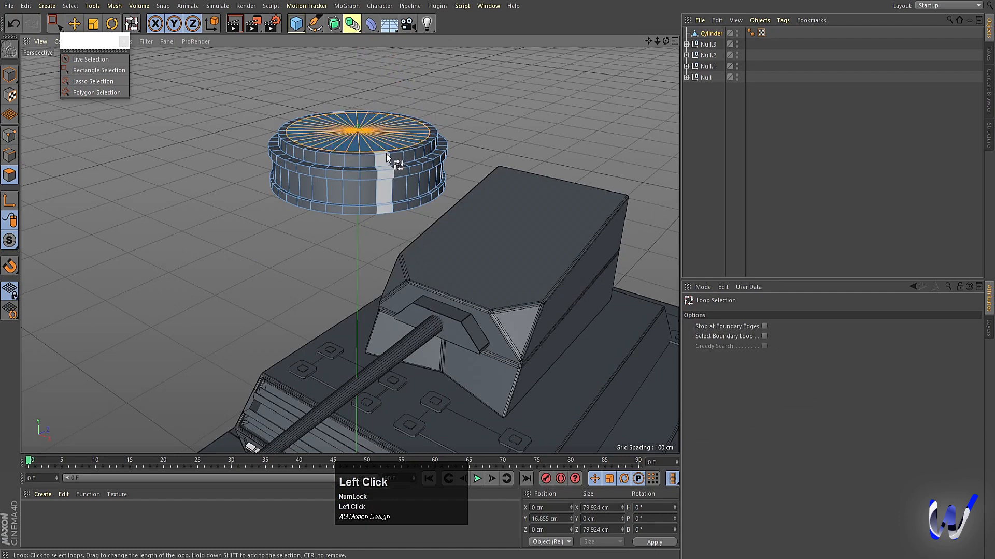
pyautogui.click(9, 75)
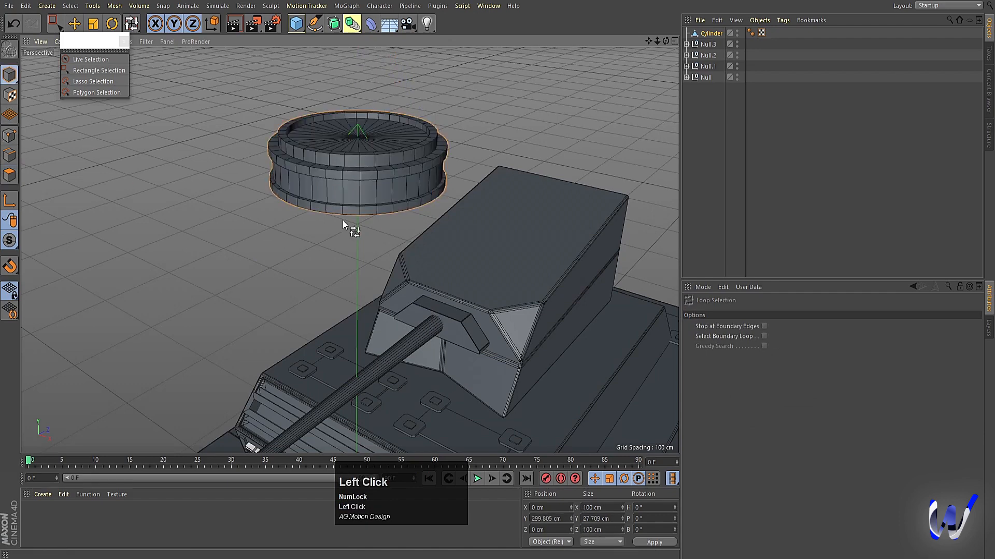
pyautogui.keyDown('alt'); pyautogui.moveTo(288, 169); pyautogui.dragTo(285, 198); pyautogui.keyUp('alt')
pyautogui.keyDown('alt'); pyautogui.moveTo(284, 198); pyautogui.dragTo(334, 176, button='middle'); pyautogui.keyUp('alt')
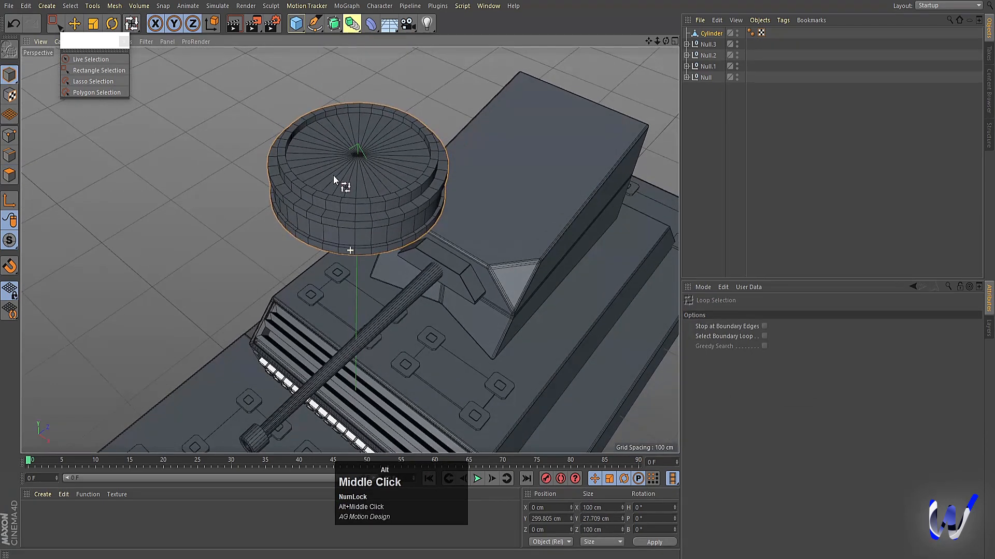
# Add a torus, raise it to about Y 392 cm, pitch it 90° upright and make it editable
pyautogui.click(298, 24)
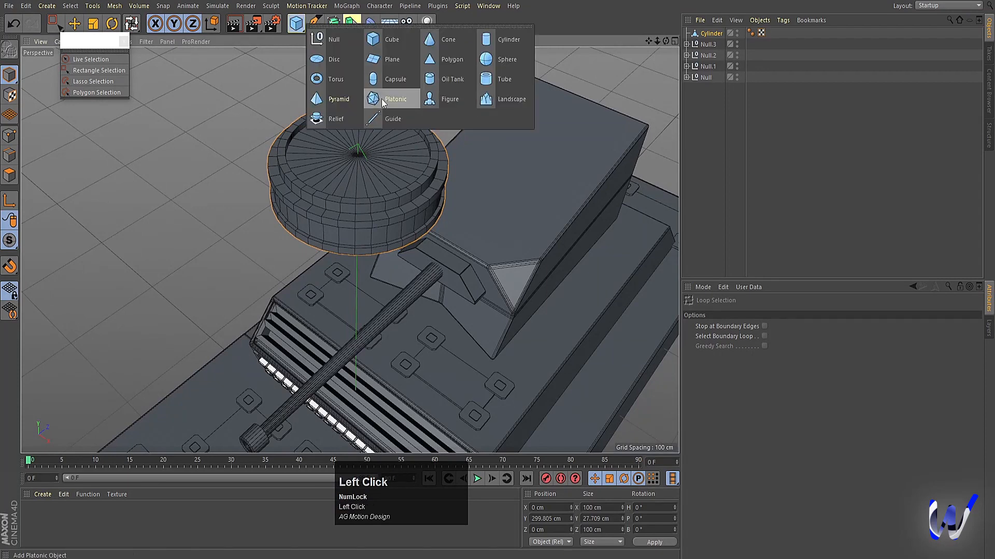
pyautogui.click(334, 79)
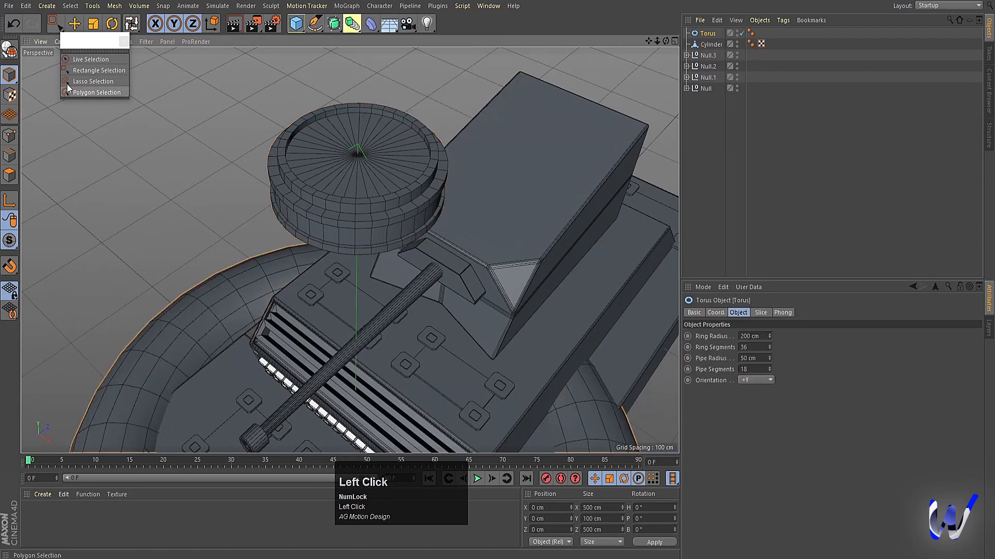
pyautogui.click(74, 23)
pyautogui.scroll(-4, 372, 318)
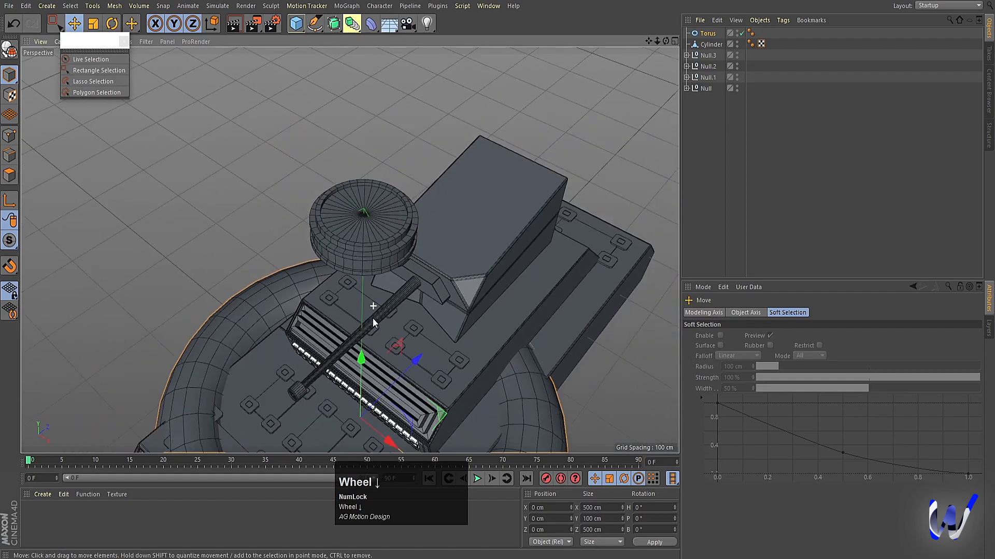
pyautogui.moveTo(364, 343); pyautogui.dragTo(367, 120)
pyautogui.press('r')
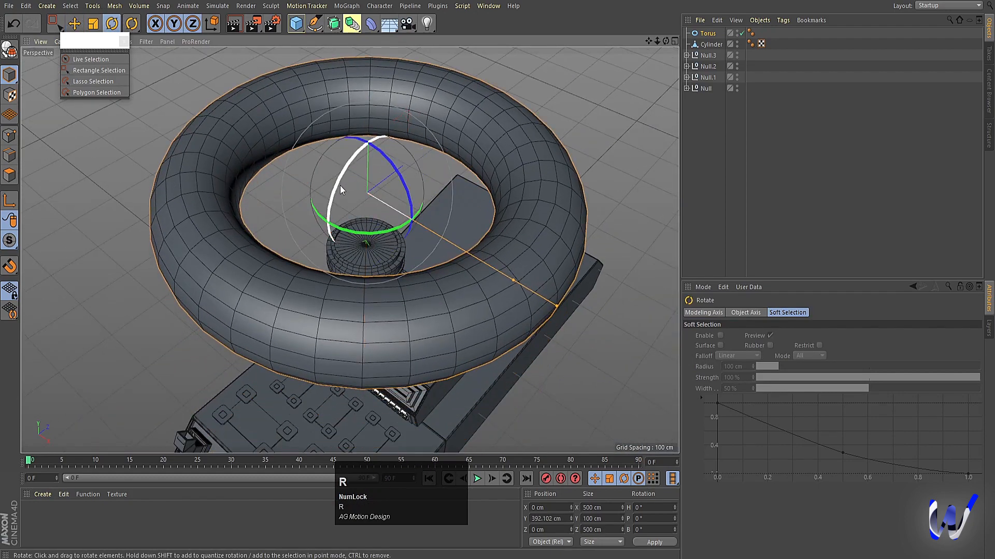
pyautogui.keyDown('shift'); pyautogui.moveTo(340, 185); pyautogui.dragTo(342, 249); pyautogui.keyUp('shift')
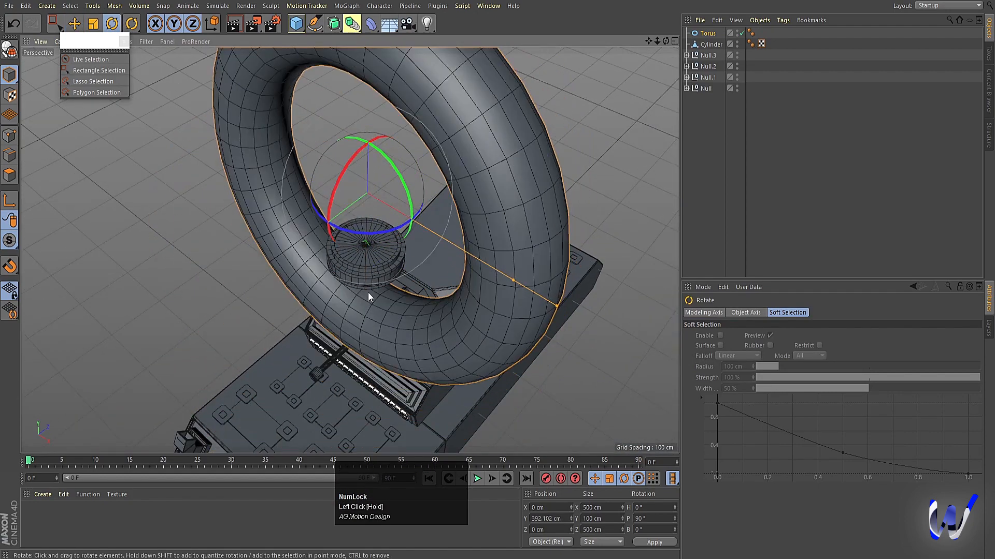
pyautogui.press('c')
# Delete the lower half of the torus polygons in the Front view, leaving an upright arch
pyautogui.middleClick(367, 296)
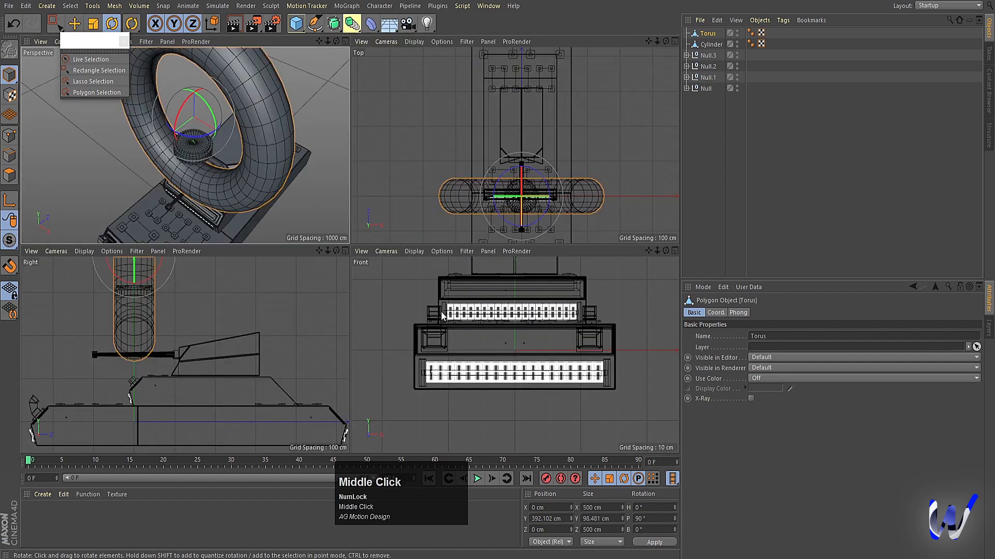
pyautogui.middleClick(235, 324)
pyautogui.click(9, 175)
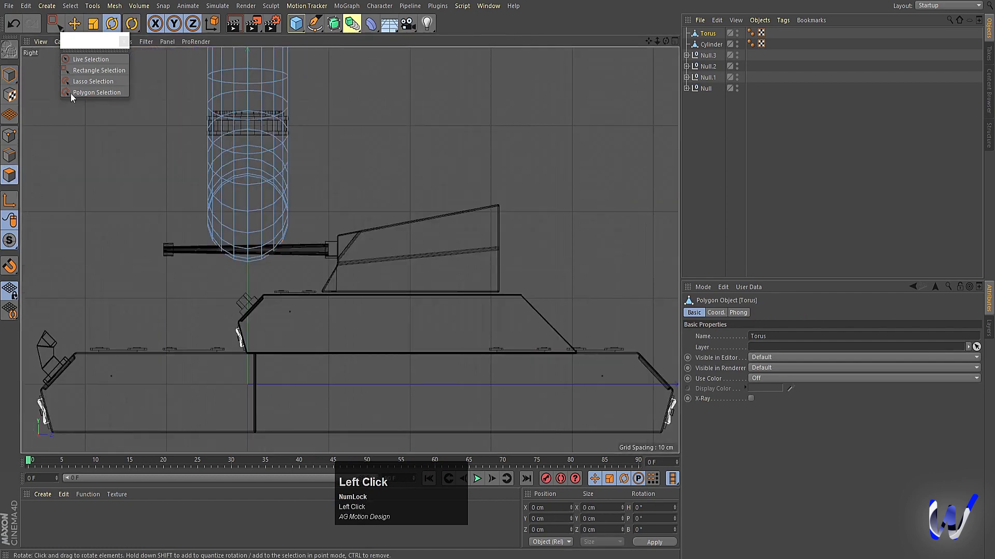
pyautogui.click(74, 71)
pyautogui.middleClick(374, 427)
pyautogui.middleClick(474, 316)
pyautogui.scroll(-5, 437, 368)
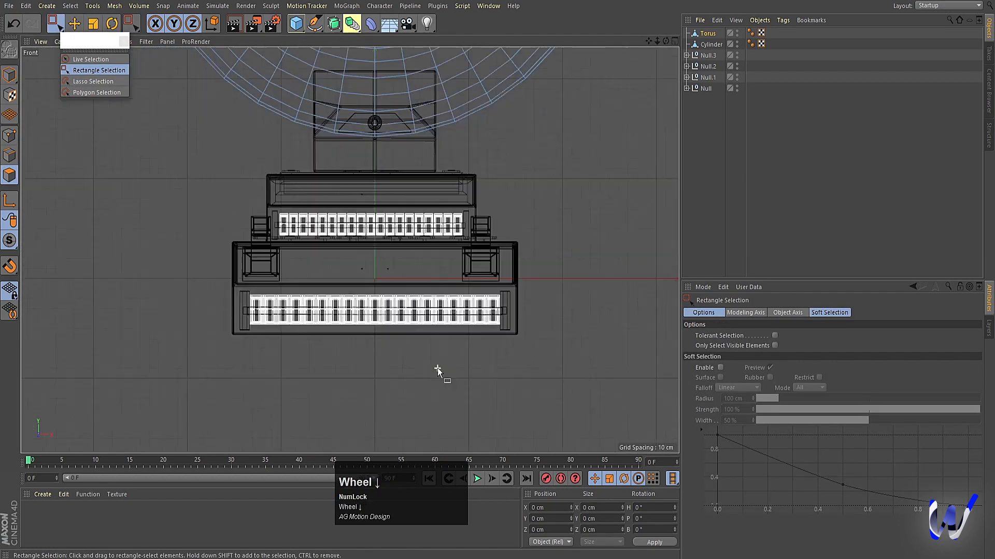
pyautogui.moveTo(551, 317); pyautogui.dragTo(322, 204)
pyautogui.press('Delete')
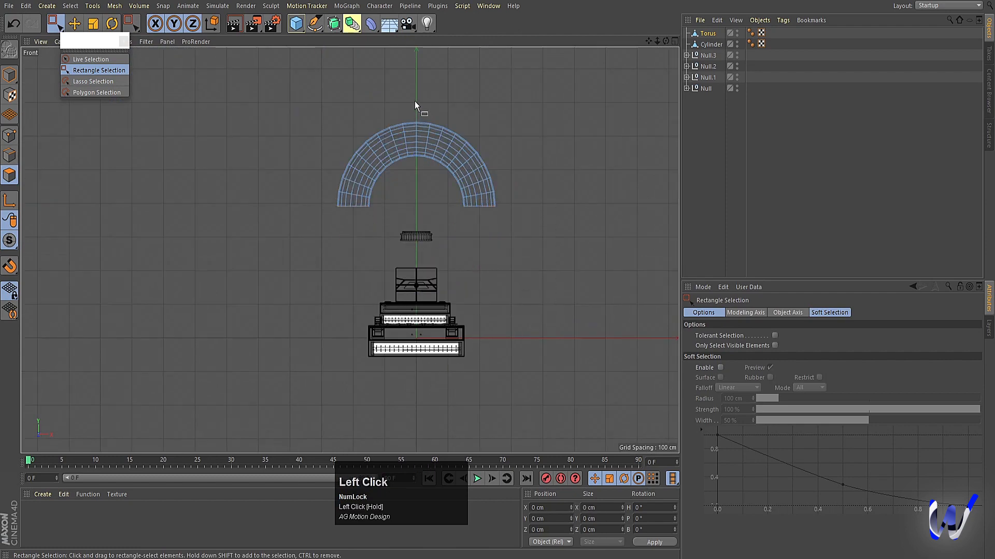
# Stretch the arch into a long handle by moving its +X half out to about X 796 cm
pyautogui.moveTo(414, 101); pyautogui.dragTo(527, 257)
pyautogui.moveTo(557, 170); pyautogui.dragTo(733, 35)
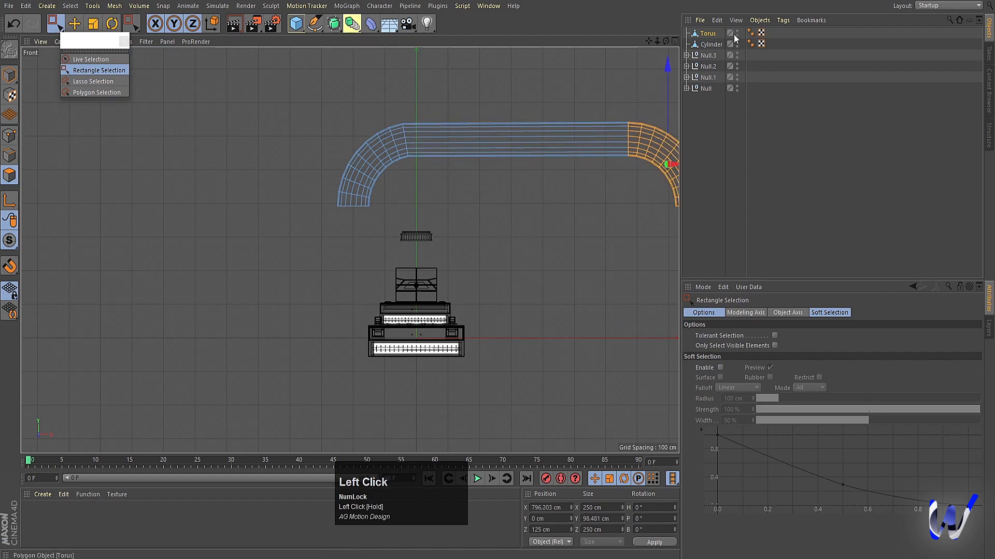
# Scale the whole torus handle down uniformly to about 55 cm long
pyautogui.click(734, 34)
pyautogui.click(10, 75)
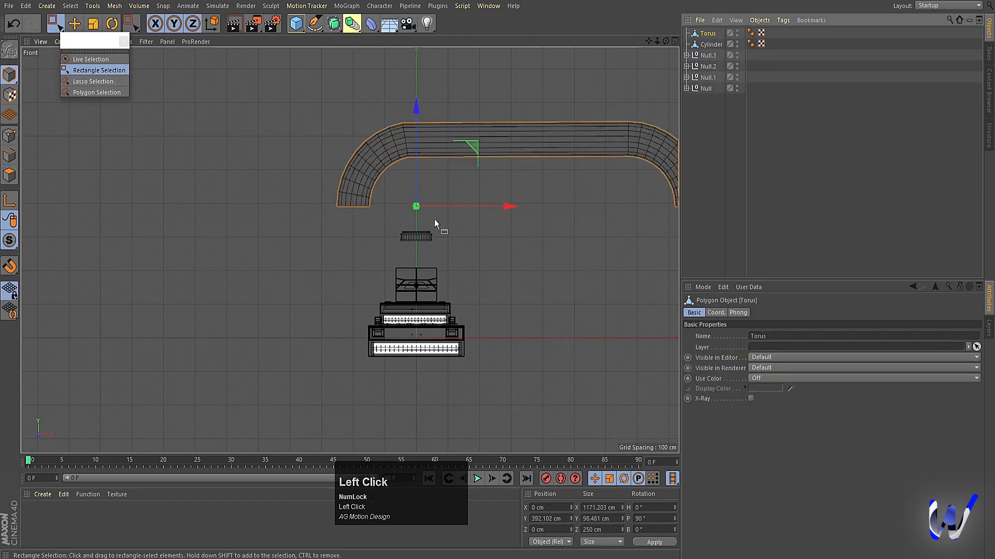
pyautogui.press('t')
pyautogui.moveTo(520, 274); pyautogui.dragTo(51, 290)
pyautogui.scroll(-10, 211, 278)
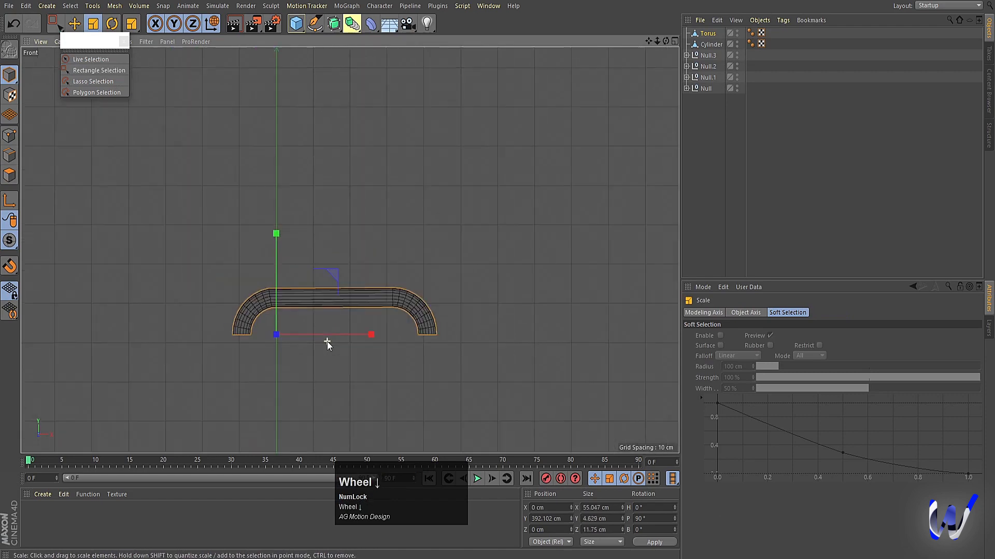
# Move the handle down onto the hatch disc in the Front view, centred at about X -16 cm and Y 313 cm
pyautogui.scroll(-3, 327, 341)
pyautogui.press('e')
pyautogui.moveTo(397, 357); pyautogui.dragTo(340, 362)
pyautogui.keyDown('alt'); pyautogui.scroll(-3, 284, 409); pyautogui.keyUp('alt')
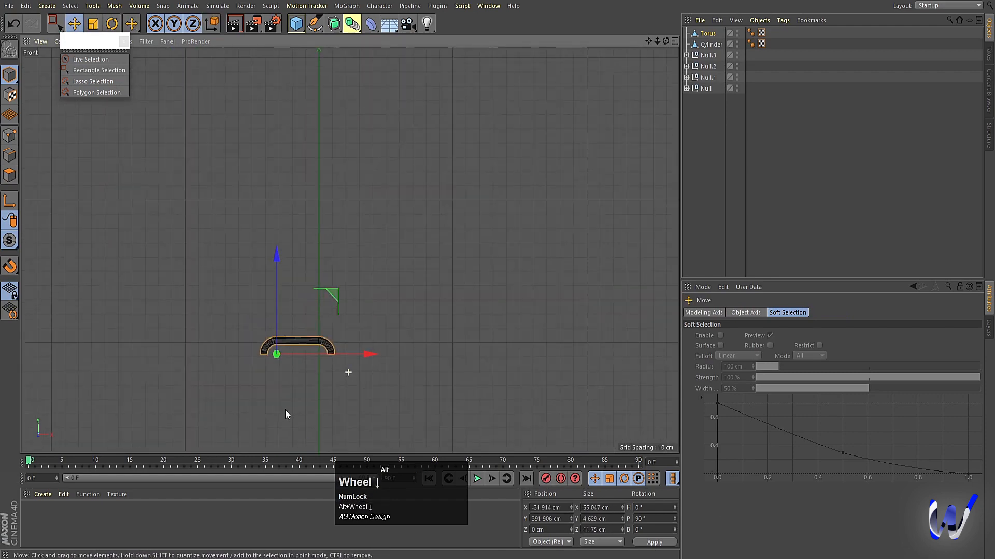
pyautogui.keyDown('alt'); pyautogui.scroll(-2, 285, 414); pyautogui.keyUp('alt')
pyautogui.moveTo(284, 415); pyautogui.dragTo(330, 280, button='middle')
pyautogui.scroll(3, 375, 248)
pyautogui.moveTo(350, 134); pyautogui.dragTo(386, 320)
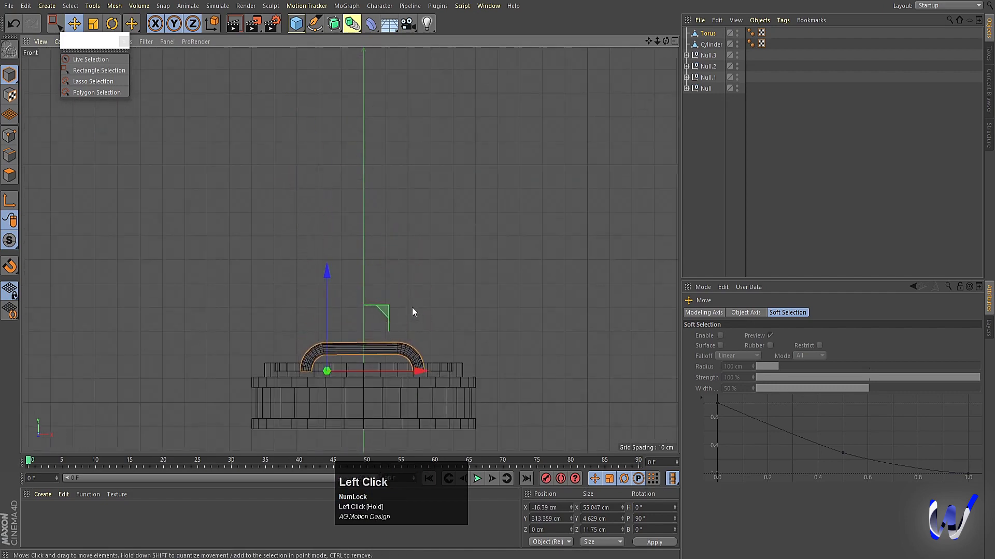
# Offset the handle from the disc's centre in the Top view to about Z 18 cm
pyautogui.middleClick(412, 312)
pyautogui.middleClick(513, 188)
pyautogui.scroll(5, 406, 309)
pyautogui.keyDown('alt'); pyautogui.moveTo(338, 350); pyautogui.dragTo(358, 263, button='middle'); pyautogui.keyUp('alt')
pyautogui.scroll(2, 340, 346)
pyautogui.moveTo(307, 398); pyautogui.dragTo(309, 351)
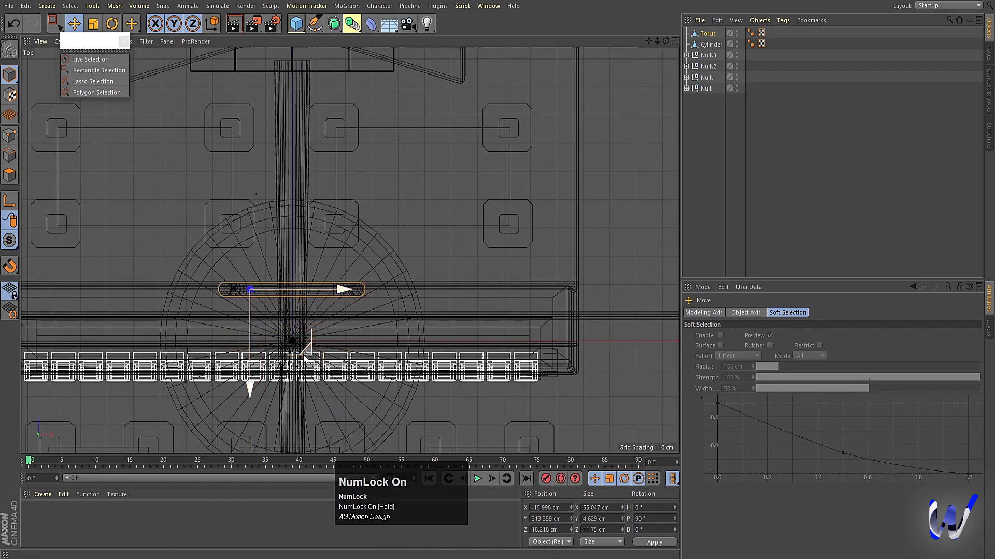
# Duplicate the handle twice along Z, placing the parallel copies at about Z 6.5 cm and Z -5 cm
pyautogui.keyDown('ctrl'); pyautogui.moveTo(251, 388); pyautogui.dragTo(252, 420); pyautogui.keyUp('ctrl')
pyautogui.middleClick(300, 272)
pyautogui.middleClick(282, 170)
pyautogui.scroll(10, 396, 240)
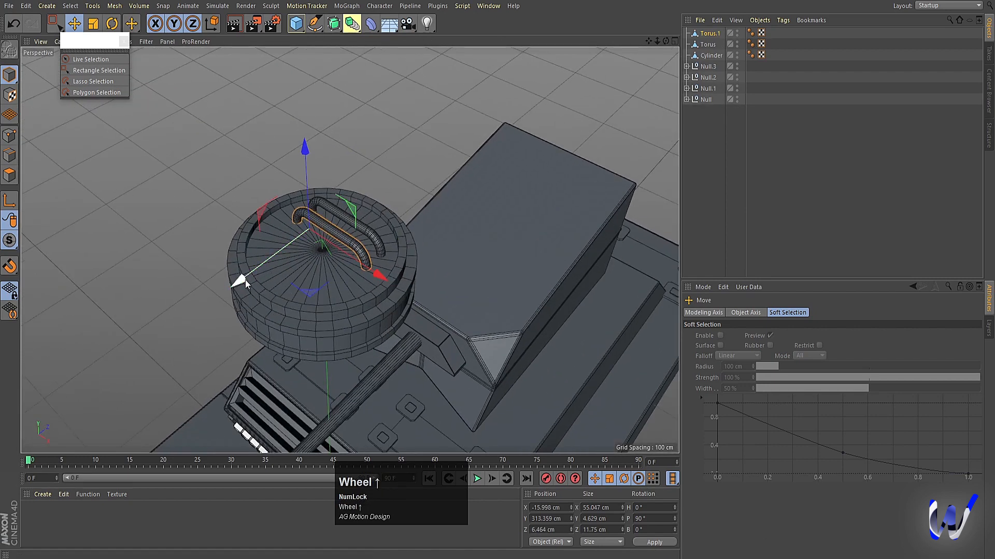
pyautogui.keyDown('ctrl'); pyautogui.moveTo(239, 282); pyautogui.dragTo(228, 294); pyautogui.keyUp('ctrl')
# Add a Bevel deformer and make it a child of the hatch Cylinder
pyautogui.keyDown('alt'); pyautogui.moveTo(514, 187); pyautogui.dragTo(377, 277); pyautogui.keyUp('alt')
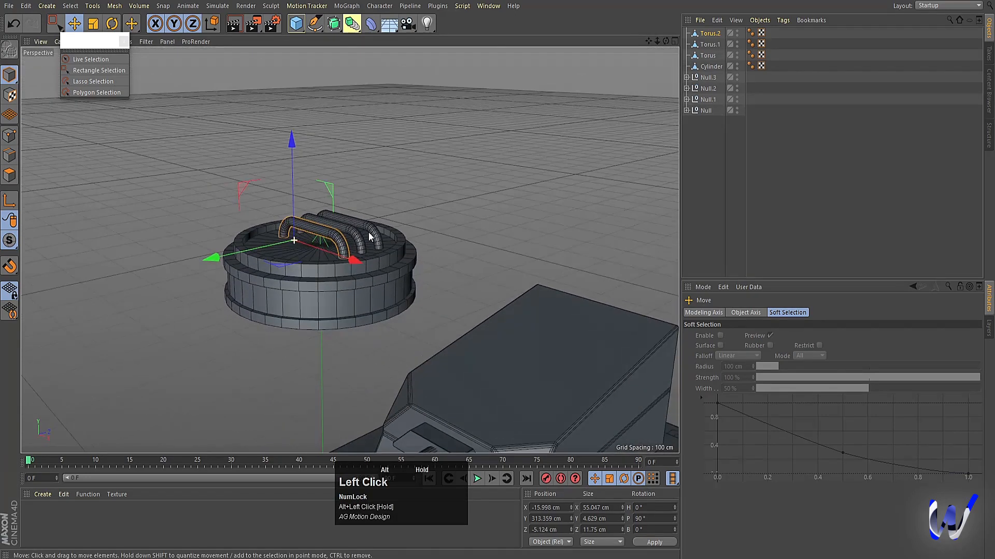
pyautogui.click(377, 278)
pyautogui.click(371, 32)
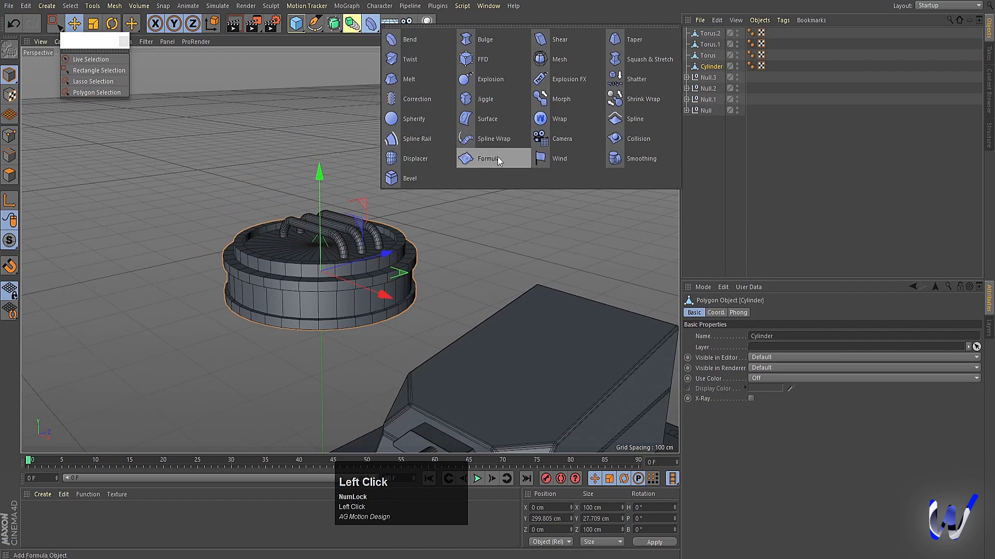
pyautogui.click(402, 179)
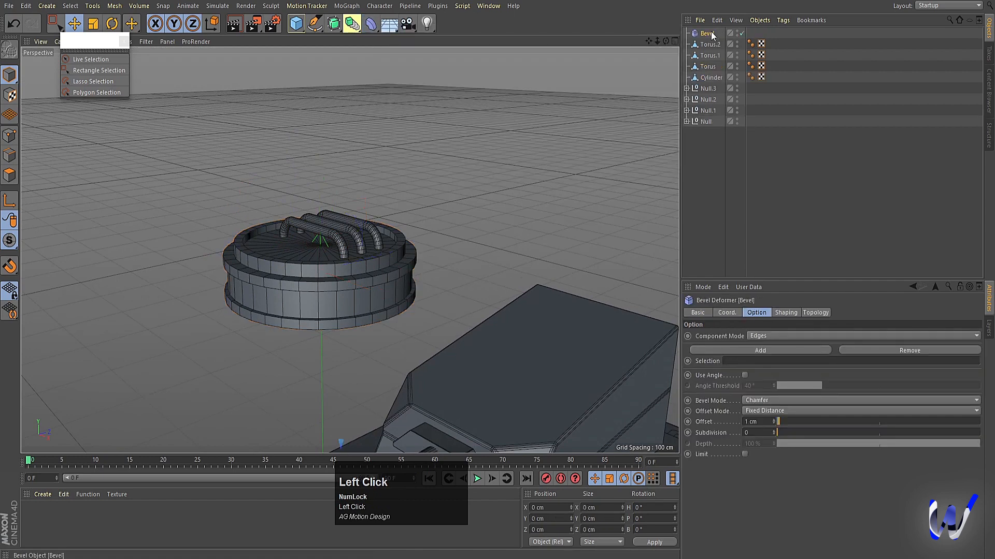
pyautogui.click(701, 22)
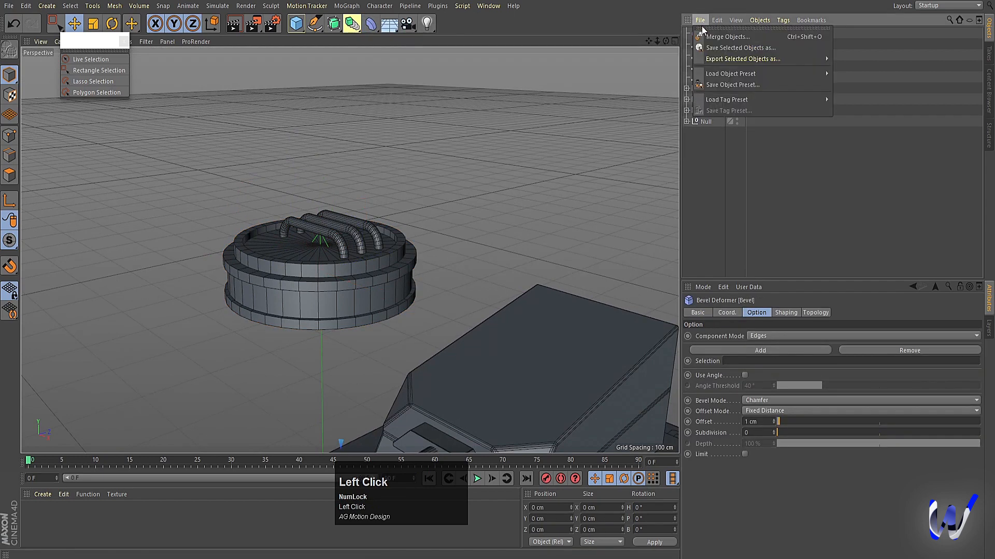
pyautogui.click(712, 114)
pyautogui.moveTo(708, 34); pyautogui.dragTo(715, 75)
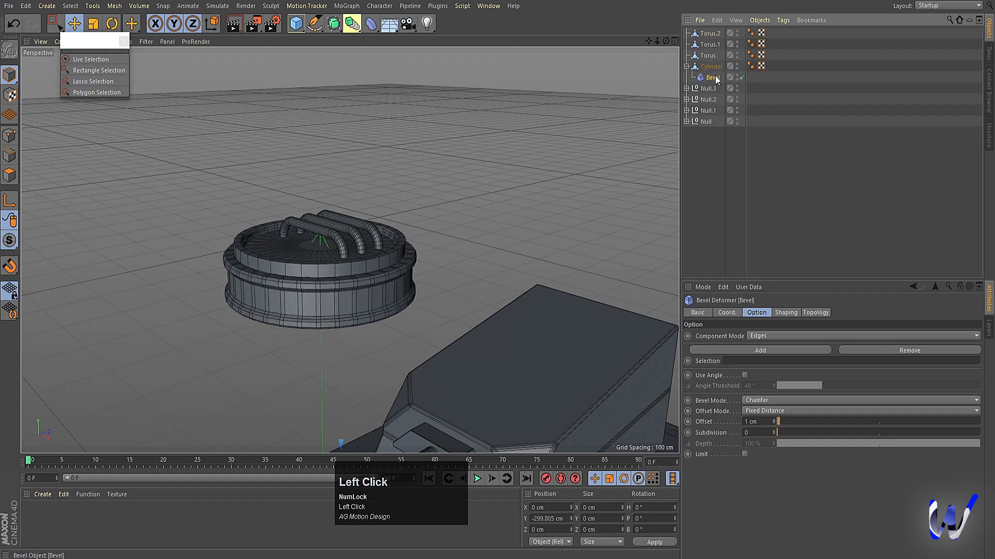
# Set the Bevel deformer's subdivision to 2 and check the hatch in a test render
pyautogui.click(774, 431)
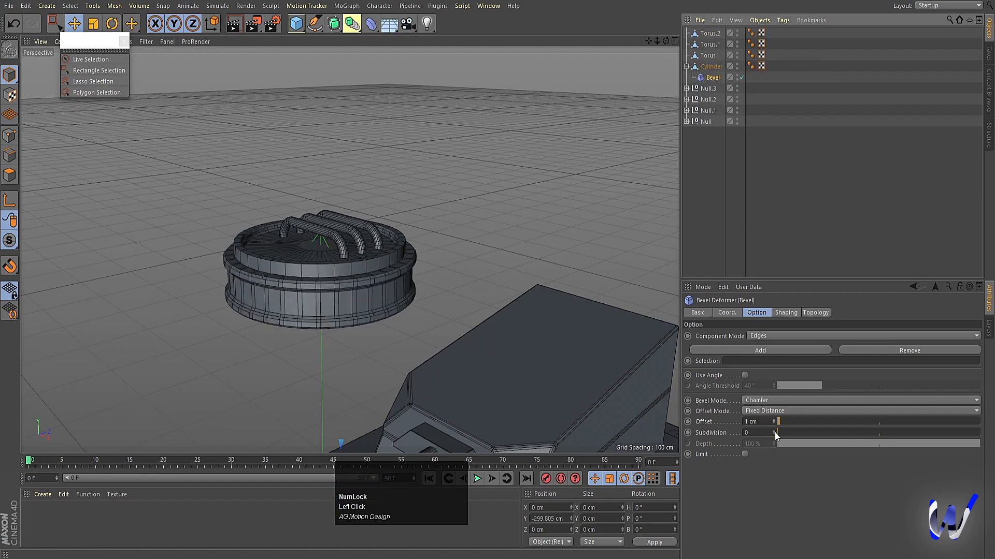
pyautogui.click(774, 431)
pyautogui.hotkey('ctrl', 'r')
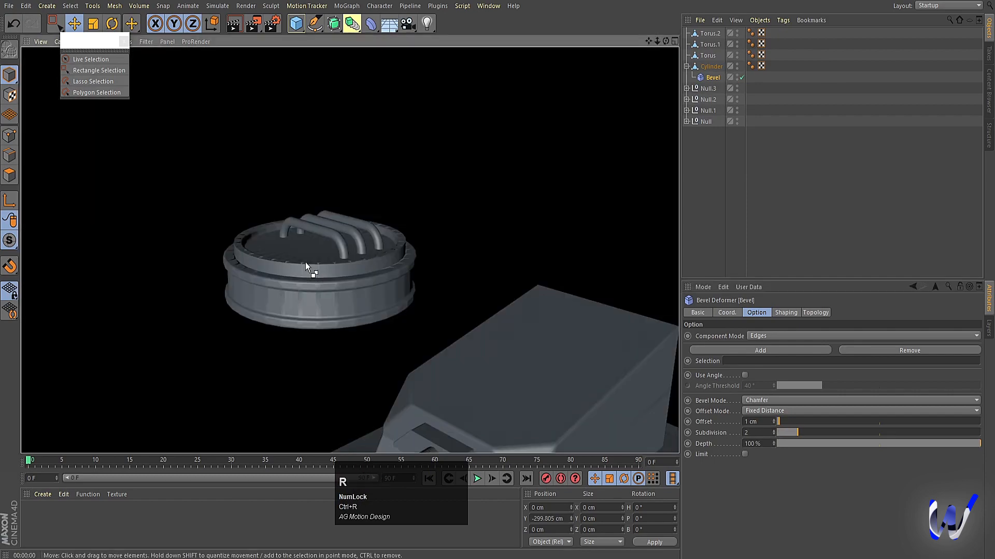
pyautogui.scroll(3, 374, 316)
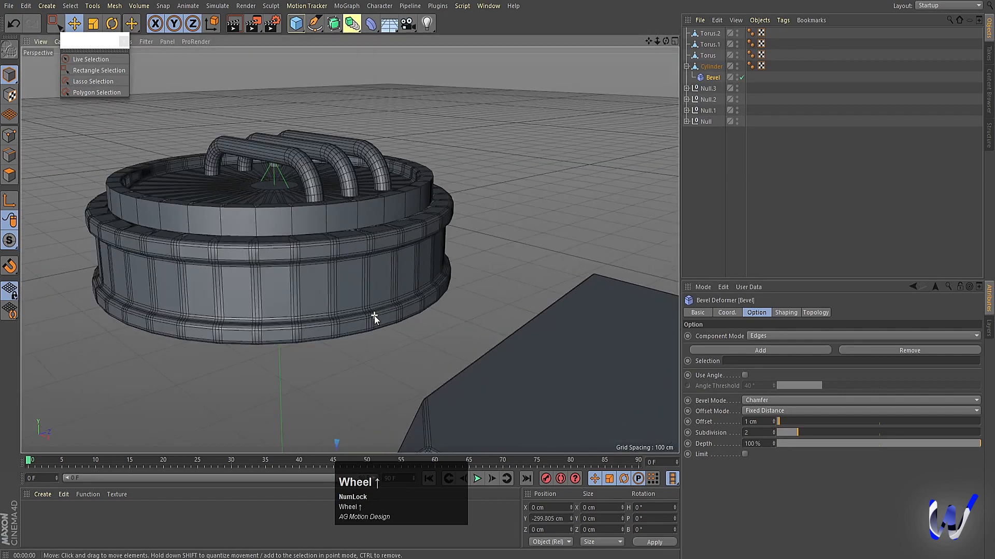
pyautogui.keyDown('alt'); pyautogui.moveTo(434, 166); pyautogui.dragTo(353, 267); pyautogui.keyUp('alt')
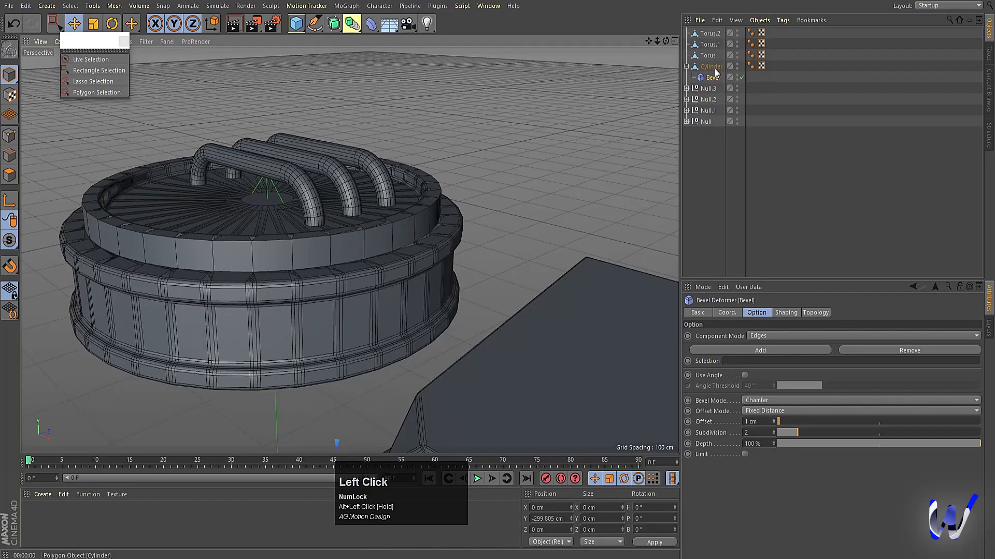
# Merge the three handles and the beveled cylinder into one object with Connect Objects + Delete
pyautogui.keyDown('shift'); pyautogui.click(707, 38); pyautogui.keyUp('shift')
pyautogui.rightClick(707, 36)
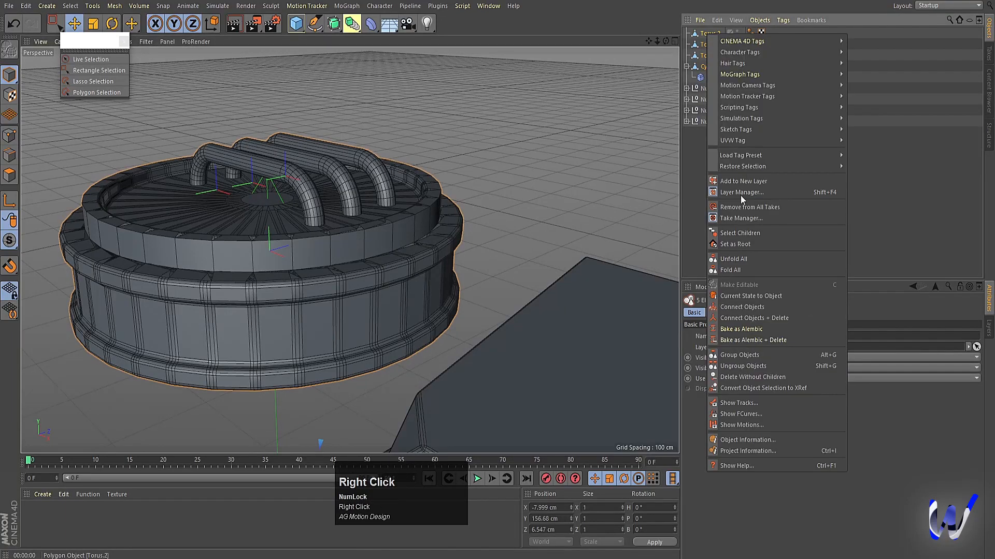
pyautogui.click(768, 317)
# Move the merged hatch above the turret roof in the Right view and pitch it about 13°
pyautogui.scroll(-5, 308, 251)
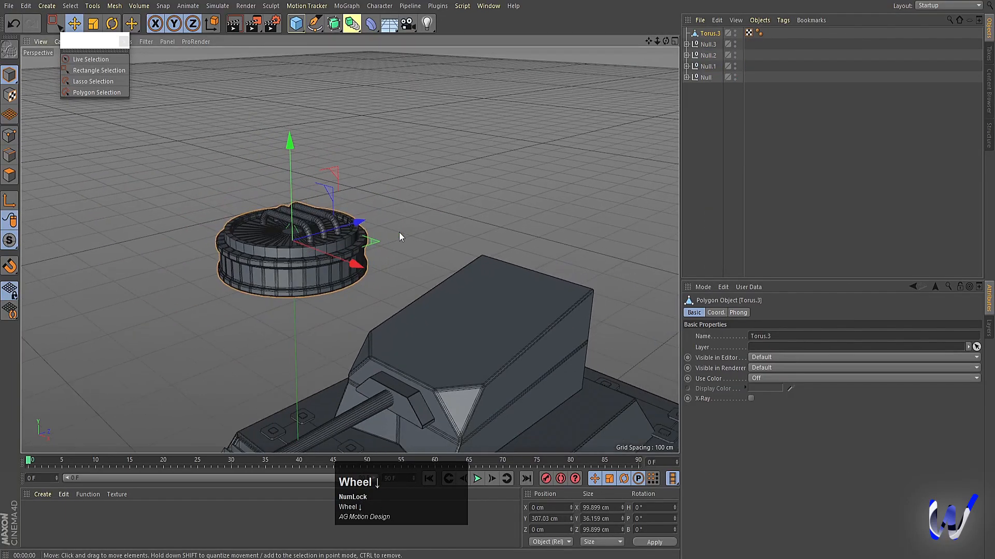
pyautogui.middleClick(399, 232)
pyautogui.middleClick(309, 327)
pyautogui.moveTo(307, 67); pyautogui.dragTo(477, 132)
pyautogui.press('r')
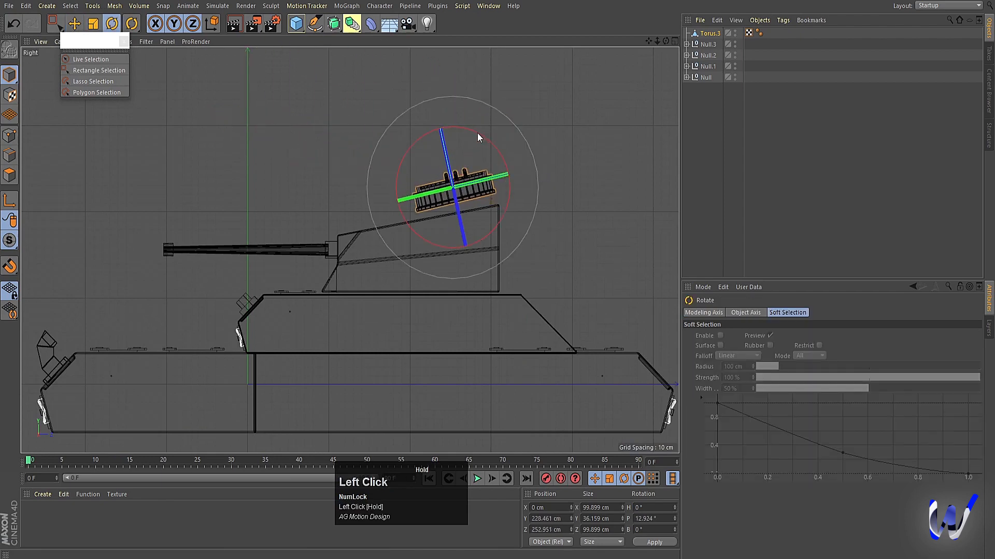
# Seat the hatch on the sloped turret roof at about Y 215 cm, Z 245 cm and refine its pitch to about 11°
pyautogui.press('e')
pyautogui.click(436, 92)
pyautogui.moveTo(436, 91); pyautogui.dragTo(440, 100)
pyautogui.moveTo(545, 172); pyautogui.dragTo(539, 176)
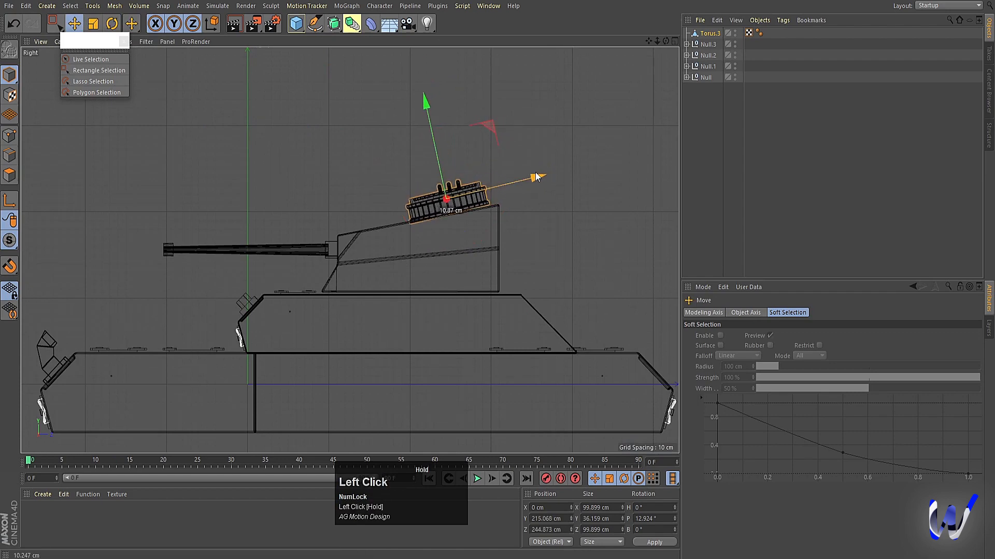
pyautogui.scroll(5, 506, 182)
pyautogui.press('r')
pyautogui.moveTo(418, 167); pyautogui.dragTo(419, 168)
pyautogui.middleClick(428, 172)
pyautogui.middleClick(265, 129)
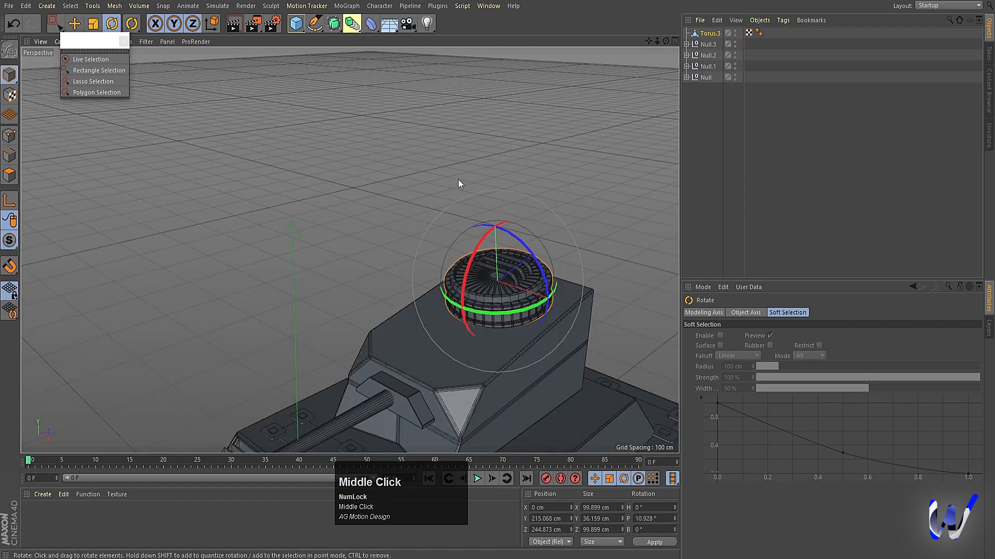
# Deselect the hatch and examine the whole tank from the front in the viewport and a test render
pyautogui.click(458, 179)
pyautogui.keyDown('alt'); pyautogui.moveTo(521, 238); pyautogui.dragTo(370, 209, button='right'); pyautogui.keyUp('alt')
pyautogui.keyDown('alt'); pyautogui.moveTo(370, 209); pyautogui.dragTo(377, 213, button='middle'); pyautogui.keyUp('alt')
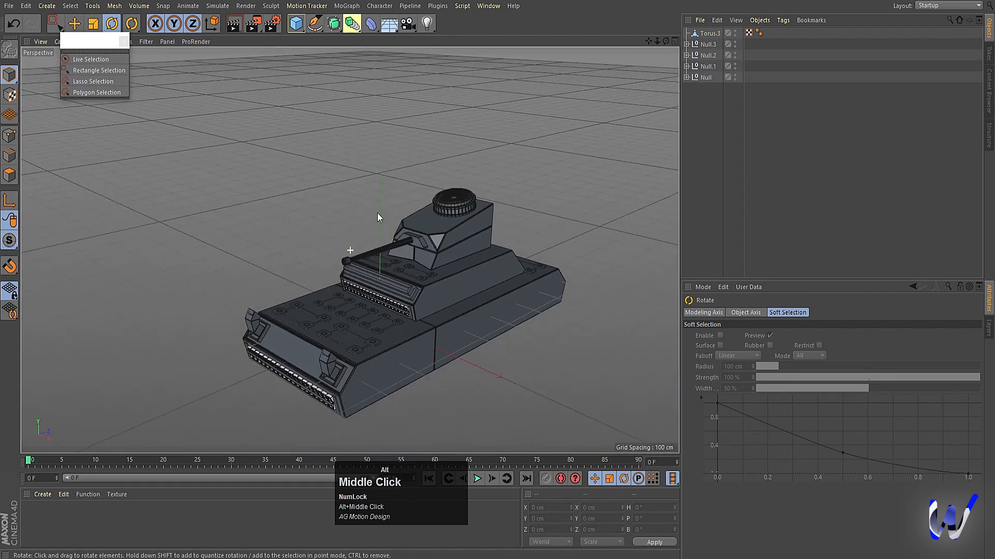
pyautogui.keyDown('alt'); pyautogui.moveTo(377, 213); pyautogui.dragTo(390, 250); pyautogui.keyUp('alt')
pyautogui.hotkey('ctrl', 'r')
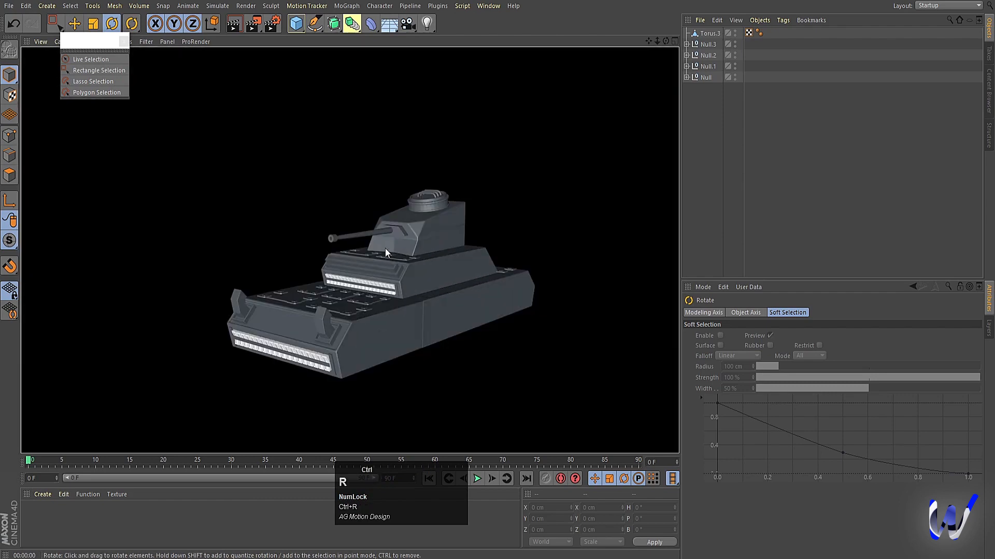
pyautogui.click(810, 184)
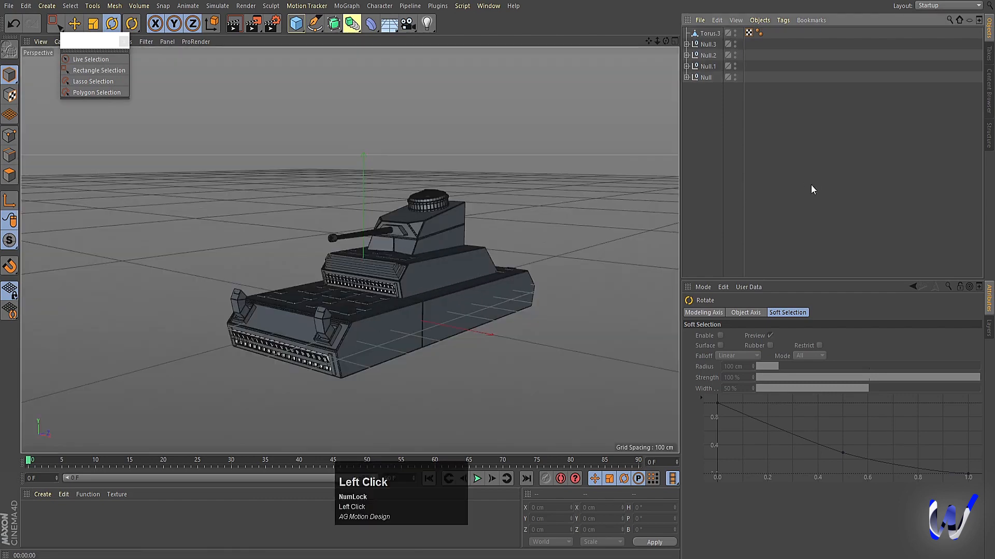
pyautogui.scroll(2, 368, 354)
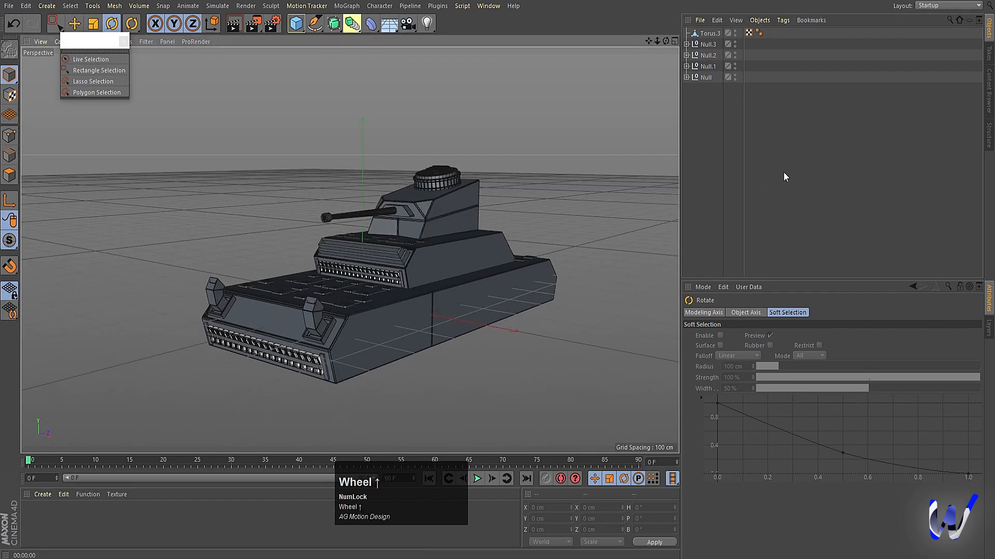
pyautogui.keyDown('alt'); pyautogui.moveTo(627, 201); pyautogui.dragTo(523, 266, button='middle'); pyautogui.keyUp('alt')
pyautogui.moveTo(523, 266)
pyautogui.keyDown('alt'); pyautogui.mouseDown()
pyautogui.moveTo(455, 277)
pyautogui.moveTo(524, 269)
pyautogui.mouseUp(); pyautogui.keyUp('alt')
pyautogui.click(840, 194)
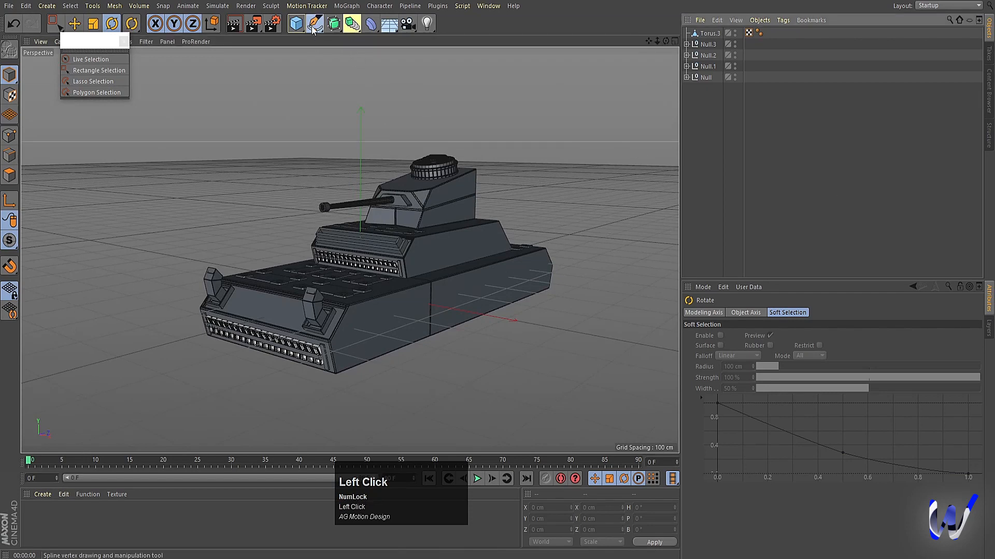
# Add a Rectangle spline turned to a heading of -90° and make it editable
pyautogui.moveTo(315, 23); pyautogui.dragTo(363, 56)
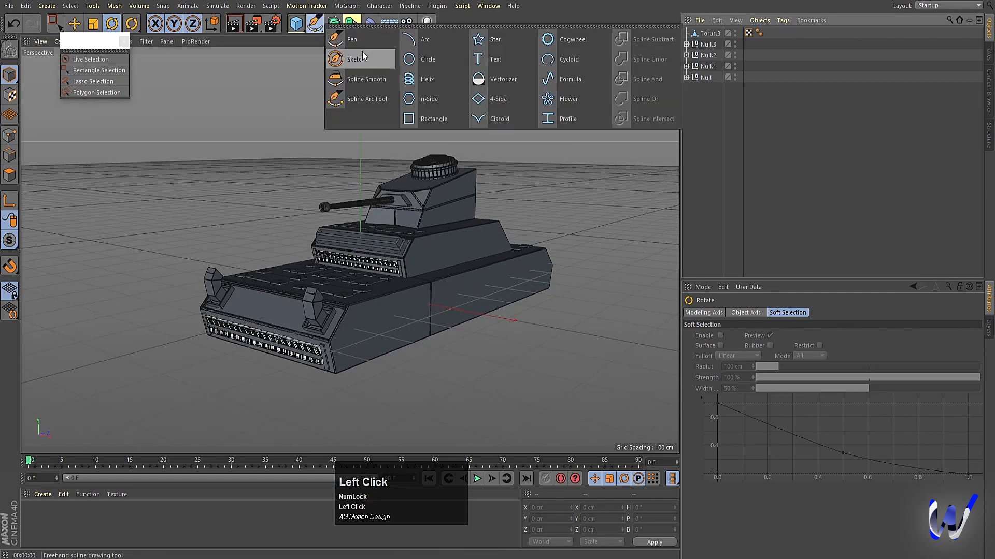
pyautogui.click(424, 119)
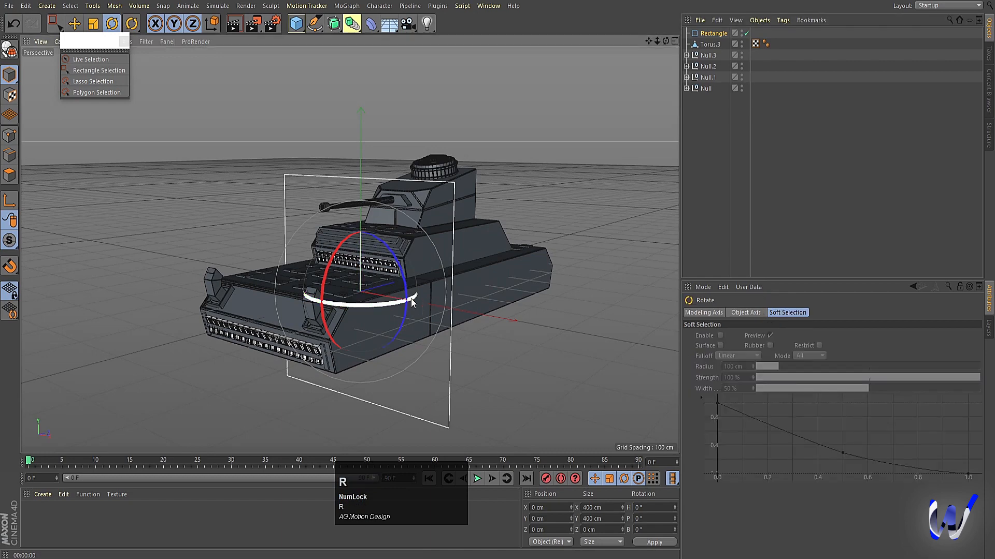
pyautogui.keyDown('shift'); pyautogui.moveTo(384, 299); pyautogui.dragTo(315, 300); pyautogui.keyUp('shift')
pyautogui.middleClick(315, 300)
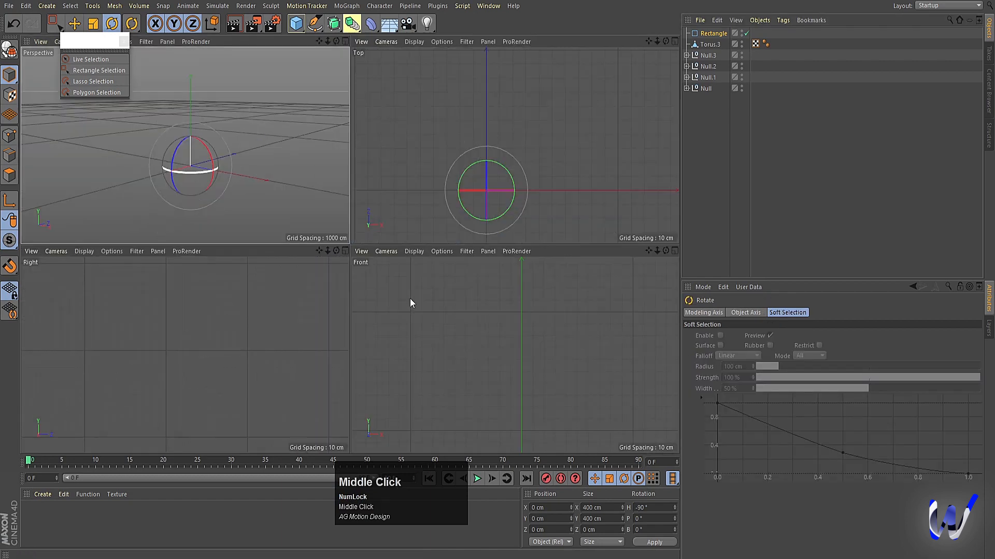
pyautogui.middleClick(254, 296)
pyautogui.scroll(5, 346, 284)
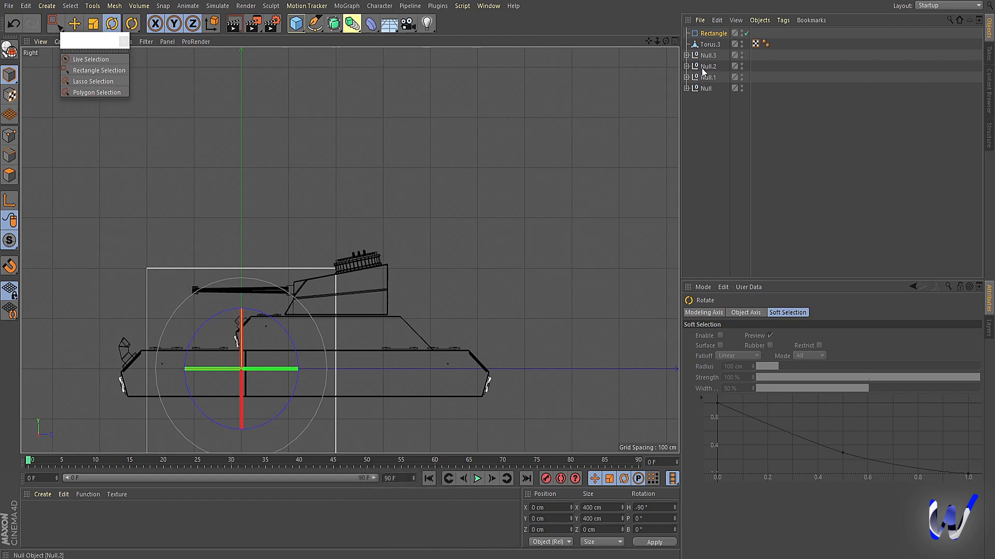
pyautogui.press('c')
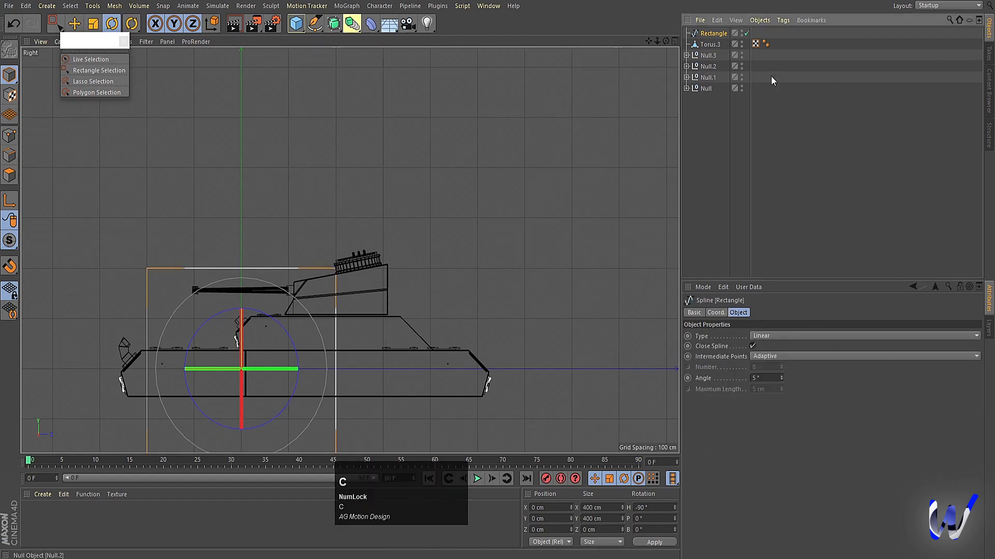
# Lower the spline's top points and raise its bottom points around the lower hull, making it about 153 cm high
pyautogui.click(9, 135)
pyautogui.click(74, 70)
pyautogui.moveTo(116, 218); pyautogui.dragTo(399, 308)
pyautogui.moveTo(240, 179); pyautogui.dragTo(241, 238)
pyautogui.scroll(-2, 141, 349)
pyautogui.keyDown('alt'); pyautogui.moveTo(157, 398); pyautogui.dragTo(146, 341, button='middle'); pyautogui.keyUp('alt')
pyautogui.moveTo(94, 367); pyautogui.dragTo(397, 429)
pyautogui.moveTo(216, 292)
pyautogui.mouseDown()
pyautogui.moveTo(216, 267)
pyautogui.moveTo(188, 266)
pyautogui.mouseUp()
# Move the spline's front and rear points beyond the hull ends, making it about 856 cm long
pyautogui.moveTo(110, 249); pyautogui.dragTo(162, 368)
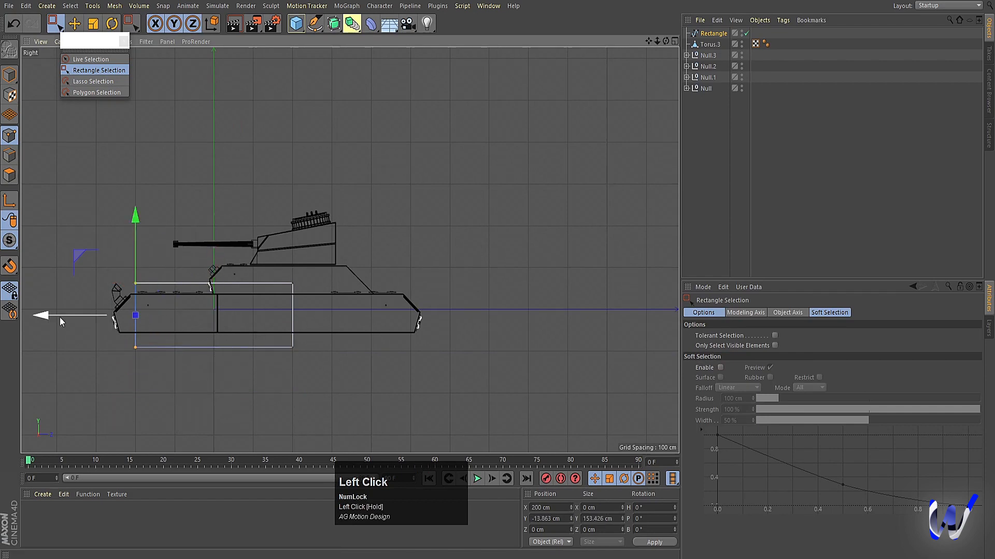
pyautogui.moveTo(60, 317); pyautogui.dragTo(2, 313)
pyautogui.moveTo(267, 253); pyautogui.dragTo(354, 401)
pyautogui.moveTo(216, 315); pyautogui.dragTo(331, 342)
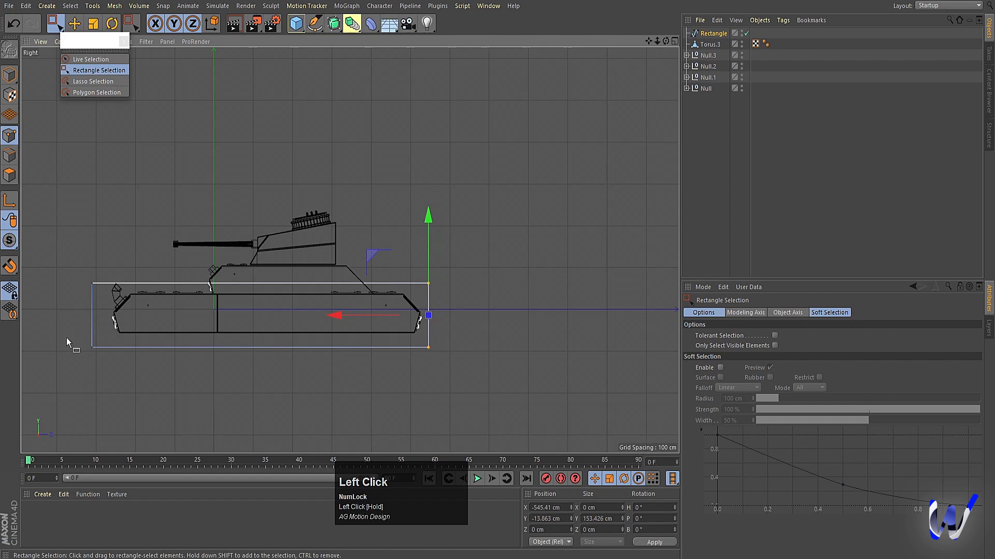
# Scale the spline's two bottom points inward to about 681 cm apart, forming a trapezoidal track outline
pyautogui.moveTo(54, 332); pyautogui.dragTo(447, 405)
pyautogui.press('t')
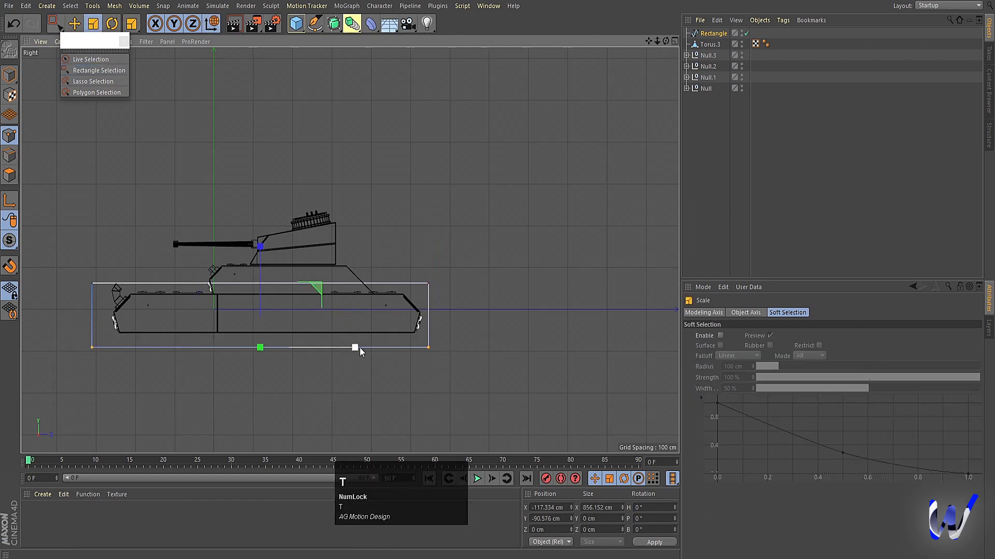
pyautogui.moveTo(354, 348)
pyautogui.mouseDown()
pyautogui.moveTo(330, 347)
pyautogui.moveTo(339, 350)
pyautogui.mouseUp()
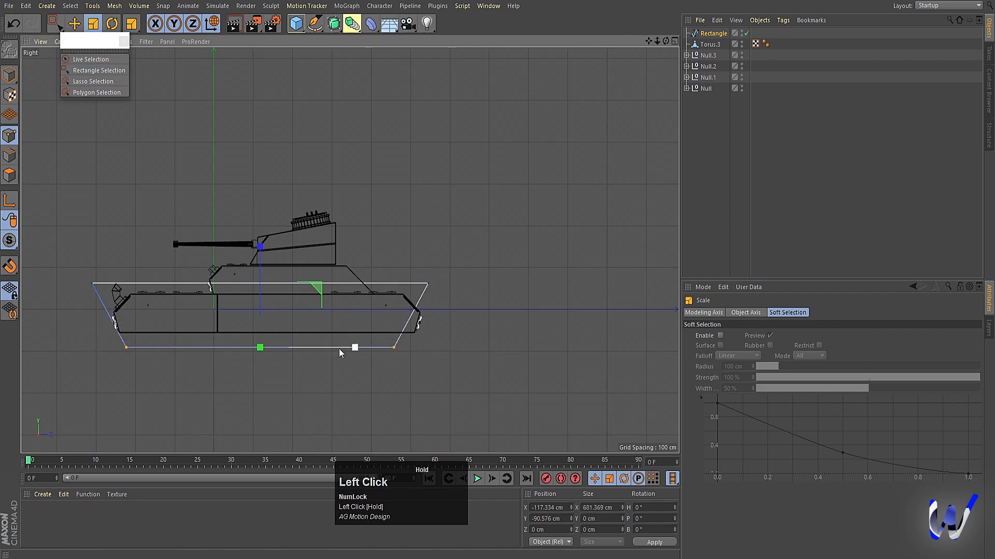
pyautogui.middleClick(310, 322)
pyautogui.middleClick(214, 214)
pyautogui.click(10, 76)
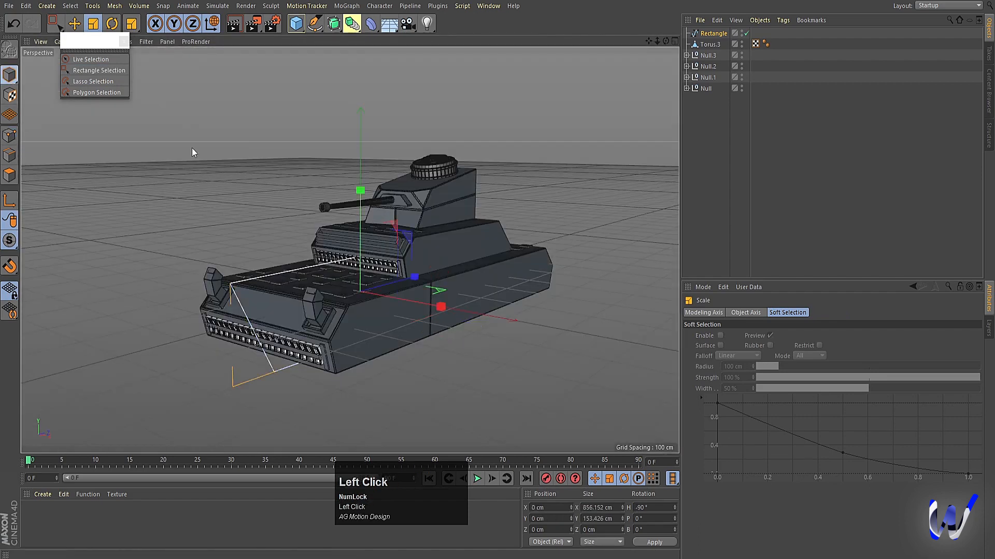
# Move the track outline spline sideways out of the hull until it stands beside the hull's side wall
pyautogui.press('e')
pyautogui.moveTo(436, 305); pyautogui.dragTo(539, 346)
pyautogui.click(850, 209)
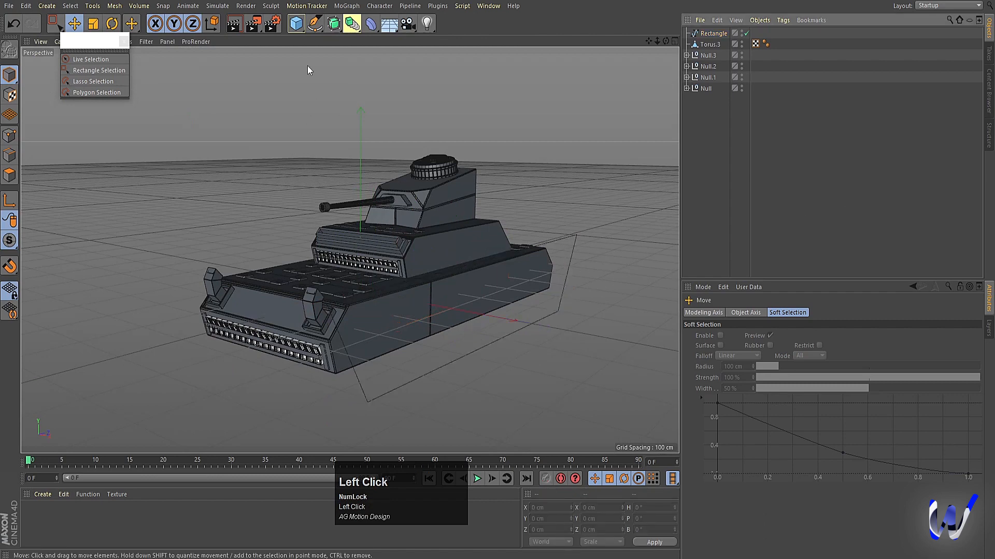
# Add a cube and move it beside the hull, to about 222 cm in X
pyautogui.click(296, 23)
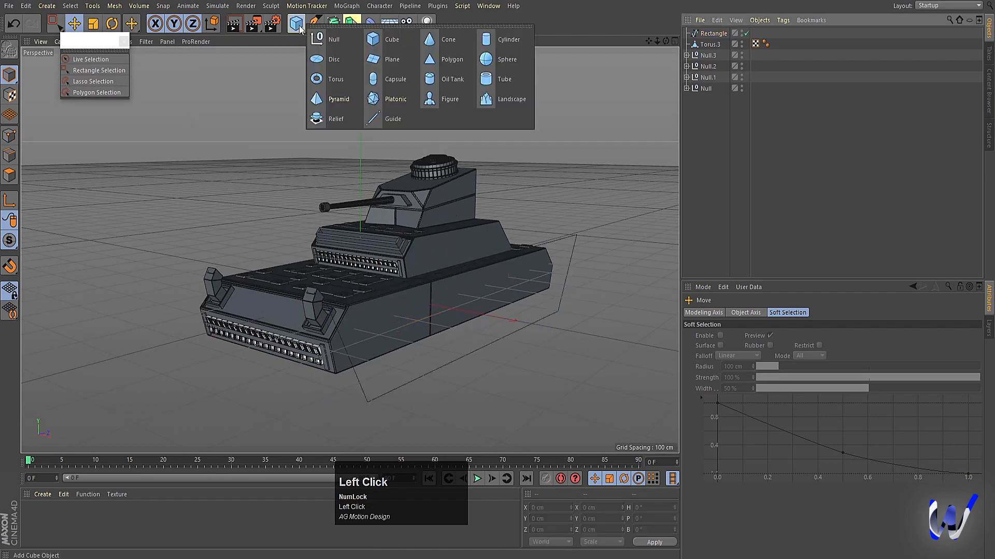
pyautogui.click(402, 42)
pyautogui.middleClick(448, 264)
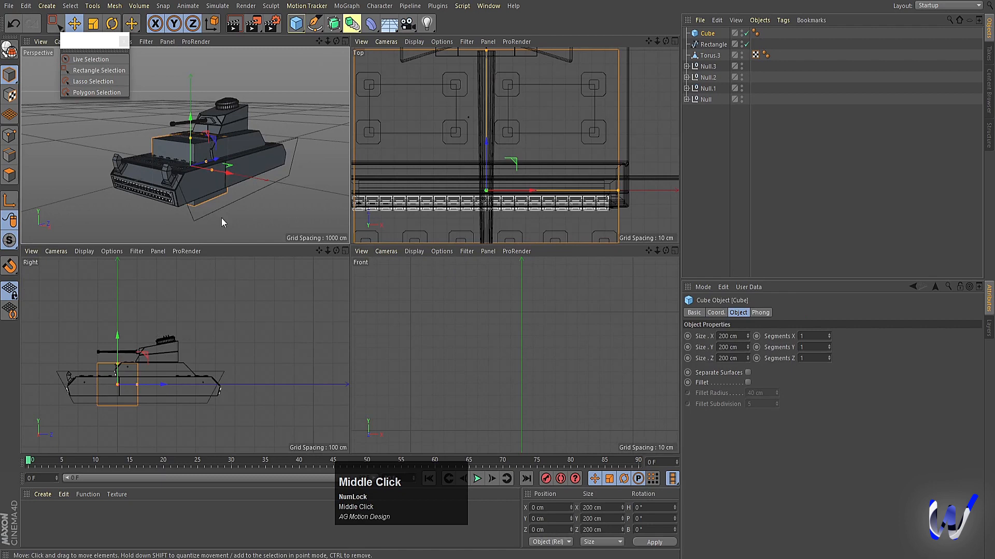
pyautogui.middleClick(461, 137)
pyautogui.scroll(-5, 372, 246)
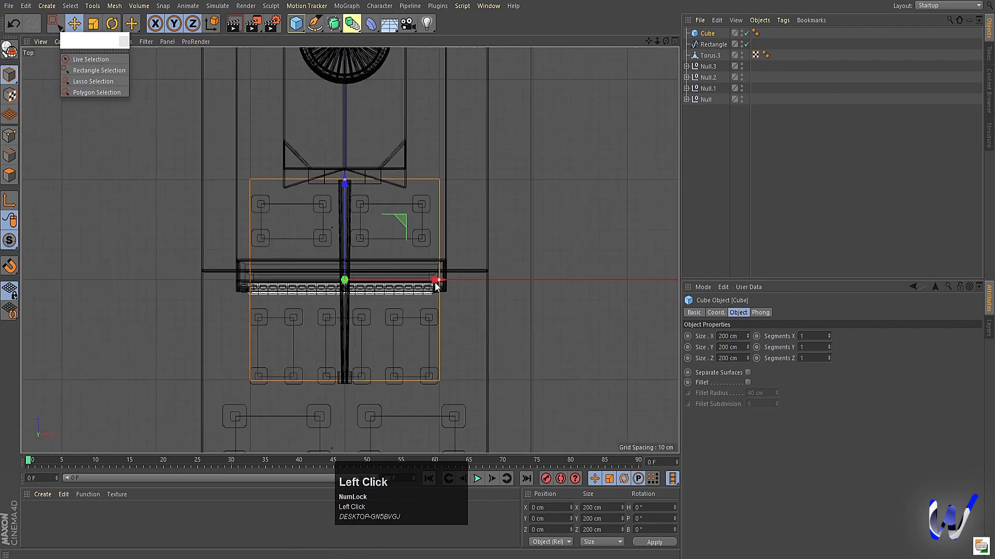
pyautogui.moveTo(435, 286); pyautogui.dragTo(642, 296)
# Resize the cube to about 88.5 cm wide and 938 cm long, and place it along the hull side at about X 201.5, Z 81.7 cm
pyautogui.scroll(-3, 588, 325)
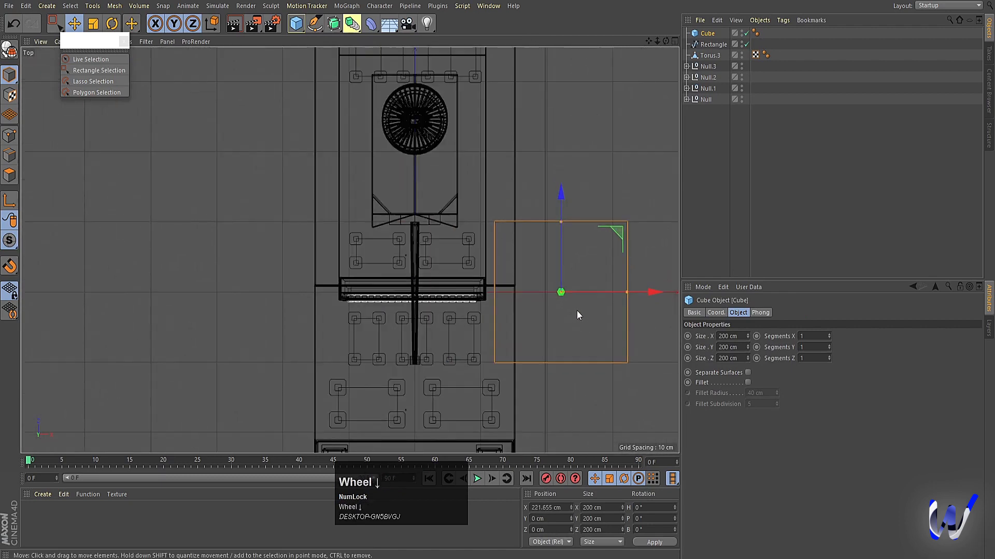
pyautogui.moveTo(578, 315); pyautogui.dragTo(419, 306, button='middle')
pyautogui.moveTo(493, 289); pyautogui.dragTo(475, 188)
pyautogui.scroll(-5, 496, 290)
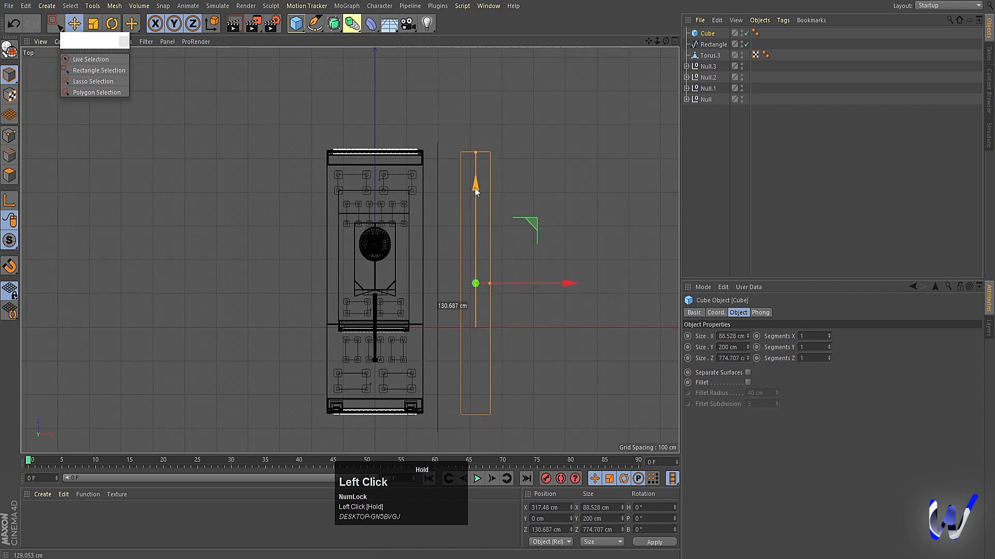
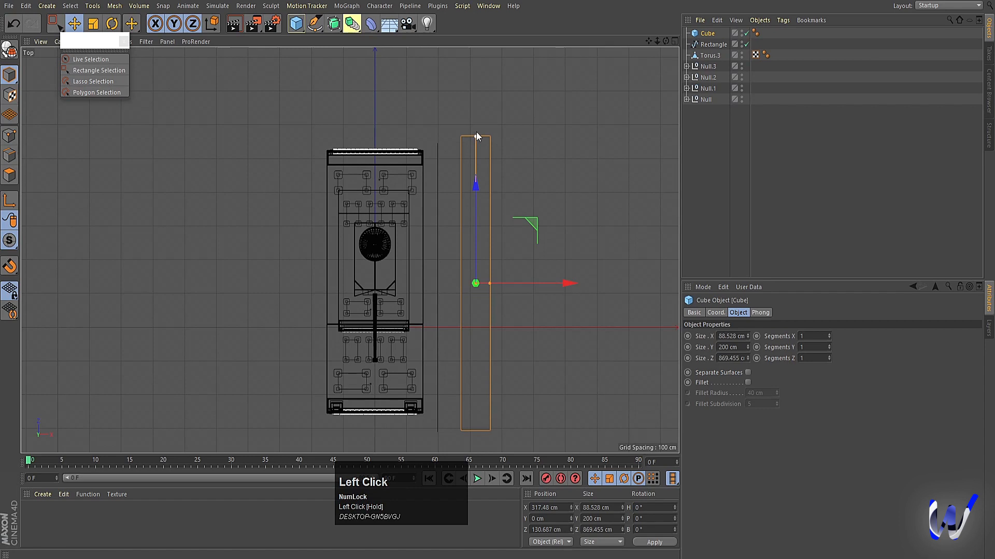
pyautogui.moveTo(477, 131); pyautogui.dragTo(477, 126)
pyautogui.moveTo(536, 228); pyautogui.dragTo(496, 242)
# Flatten the cube to about 39 cm high and raise it to about 57 cm in Y
pyautogui.middleClick(496, 242)
pyautogui.middleClick(176, 347)
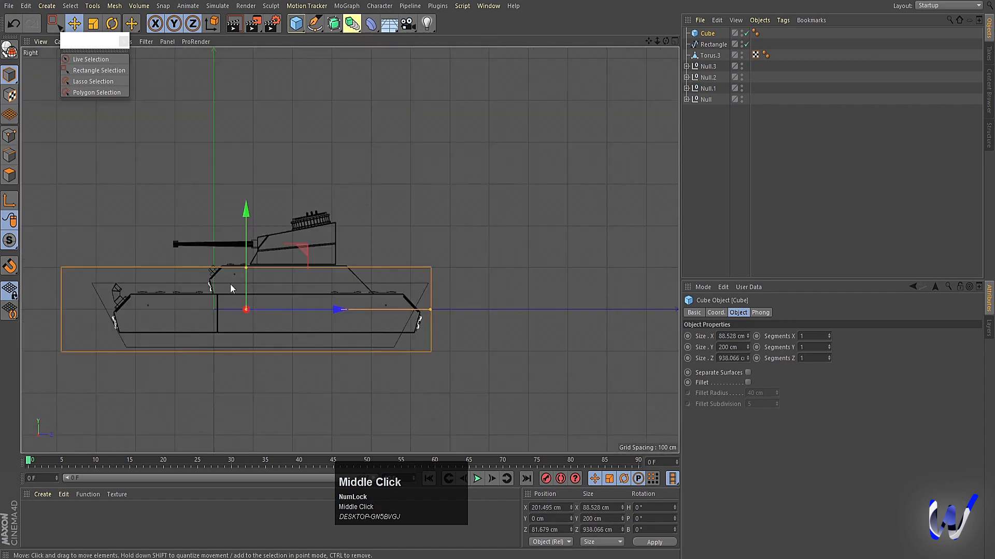
pyautogui.moveTo(246, 268); pyautogui.dragTo(243, 302)
pyautogui.moveTo(245, 211); pyautogui.dragTo(246, 191)
pyautogui.scroll(2, 337, 325)
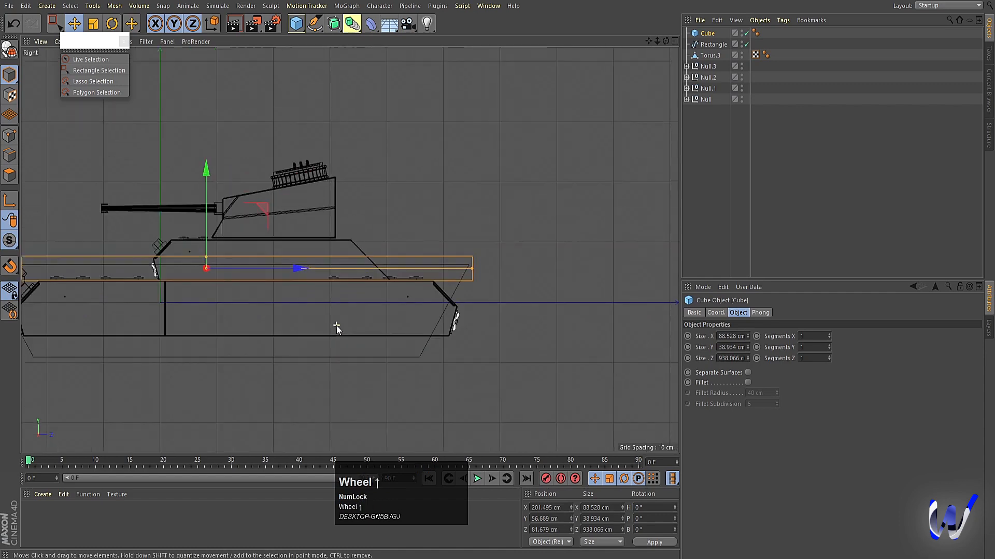
# Thin the cube to about 20.7 cm and lower it onto the hull's top edge at about 46.6 cm in Y
pyautogui.middleClick(331, 341)
pyautogui.middleClick(183, 166)
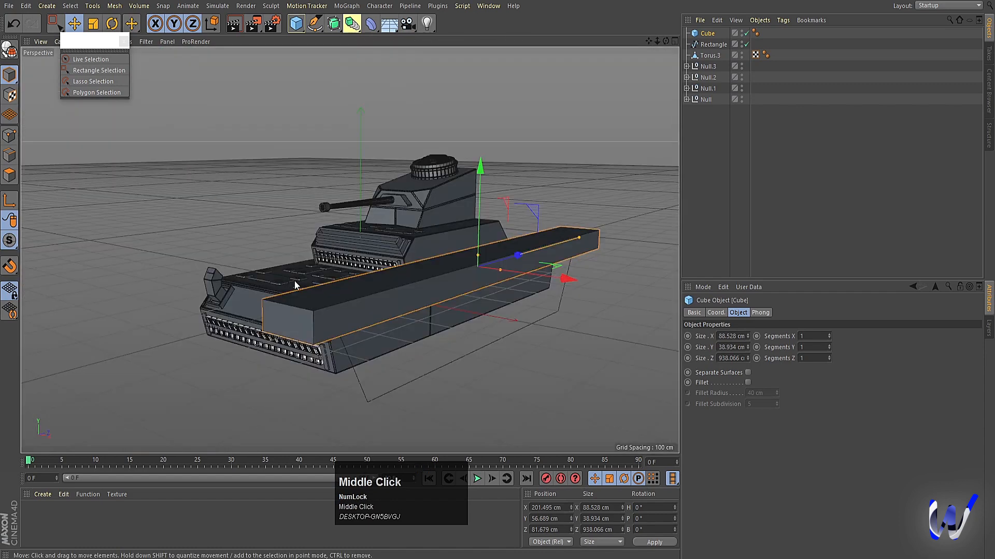
pyautogui.scroll(1, 309, 313)
pyautogui.middleClick(358, 334)
pyautogui.middleClick(107, 359)
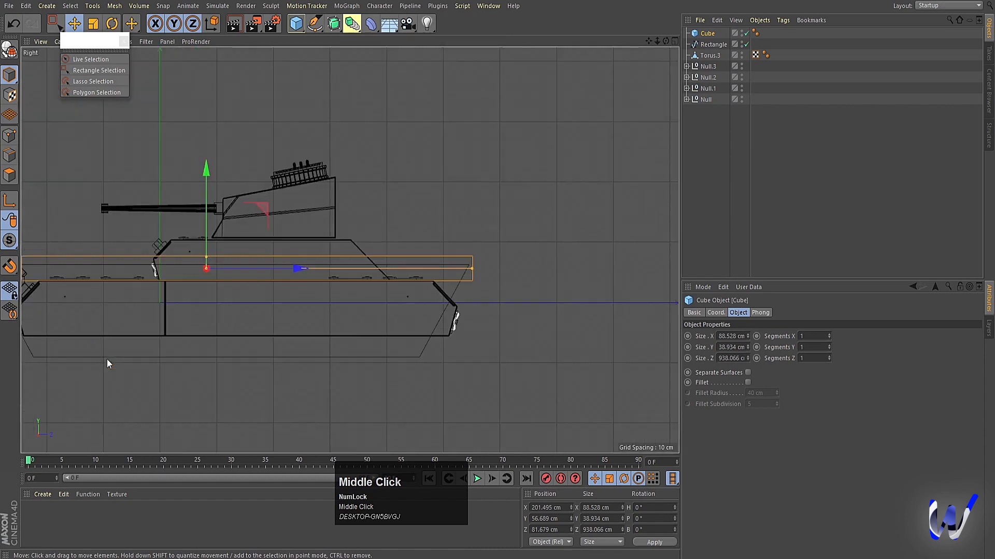
pyautogui.moveTo(212, 257); pyautogui.dragTo(206, 262)
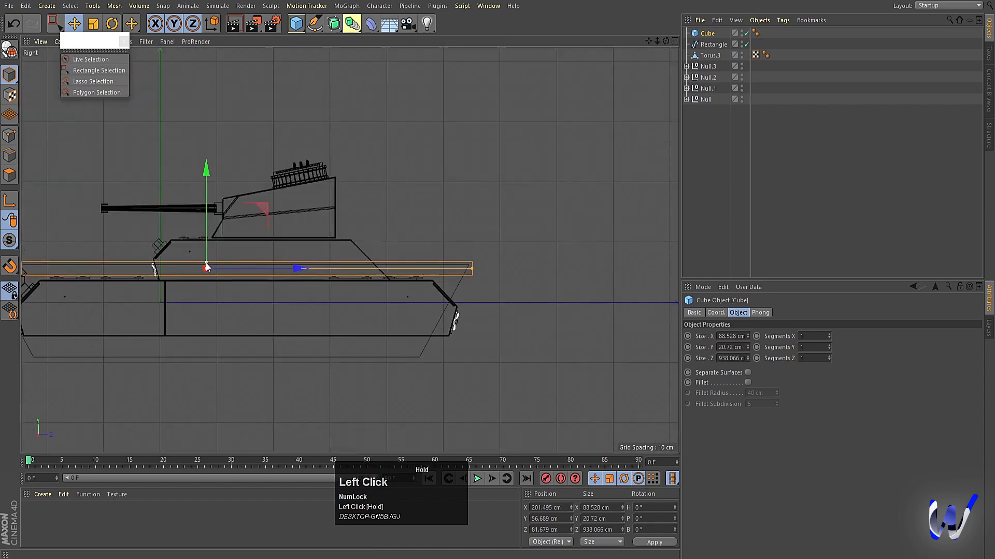
pyautogui.moveTo(200, 176); pyautogui.dragTo(199, 237)
# Make the cube editable and move its front points back, shortening it to about 893 cm
pyautogui.press('c')
pyautogui.keyDown('alt'); pyautogui.moveTo(179, 334); pyautogui.dragTo(289, 344, button='middle'); pyautogui.keyUp('alt')
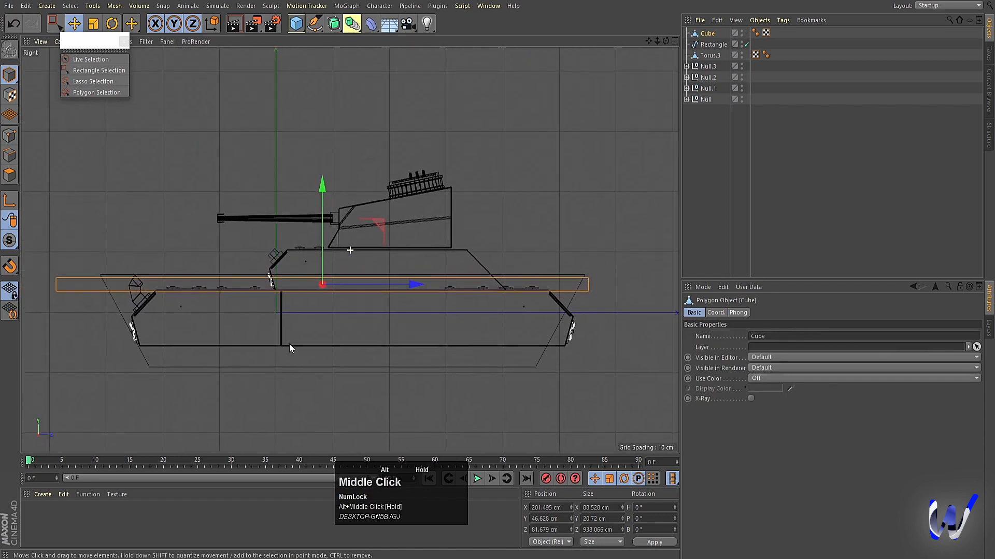
pyautogui.click(11, 136)
pyautogui.click(70, 72)
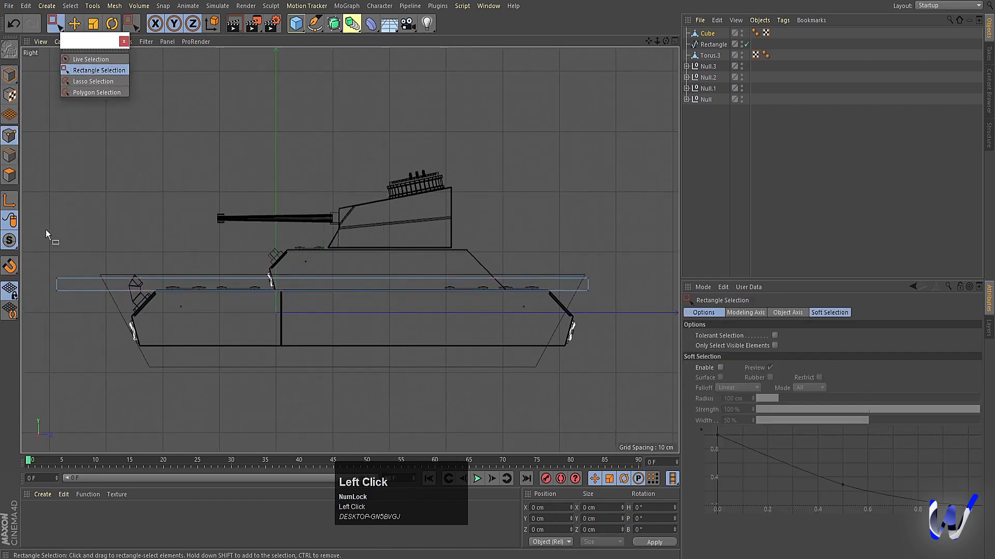
pyautogui.moveTo(39, 243); pyautogui.dragTo(83, 311)
pyautogui.moveTo(146, 284); pyautogui.dragTo(173, 284)
# Select all the cube's polygons and loop-cut it at about 85.23%, above the hull's front top edge
pyautogui.click(13, 178)
pyautogui.hotkey('ctrl', 'a')
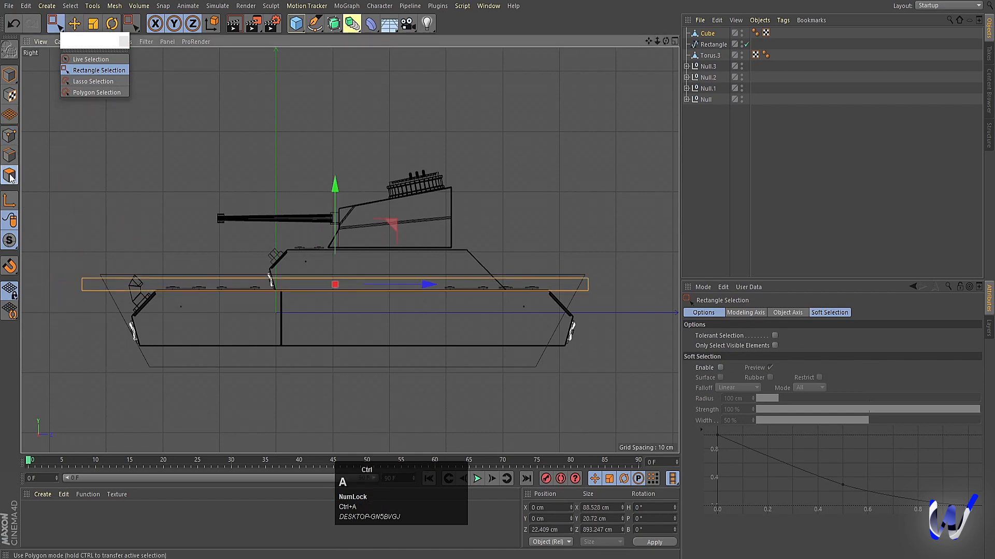
pyautogui.middleClick(328, 321)
pyautogui.middleClick(185, 124)
pyautogui.rightClick(328, 259)
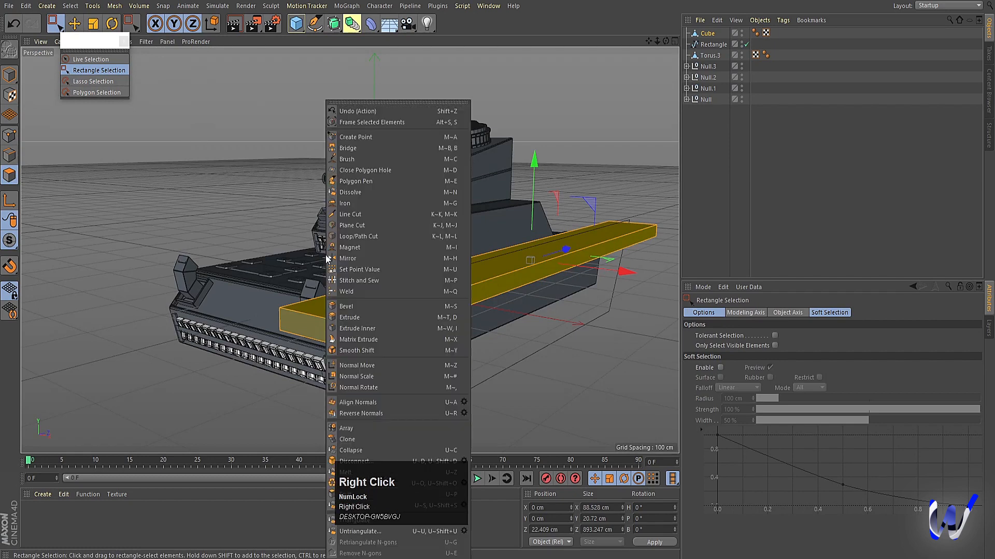
pyautogui.click(355, 237)
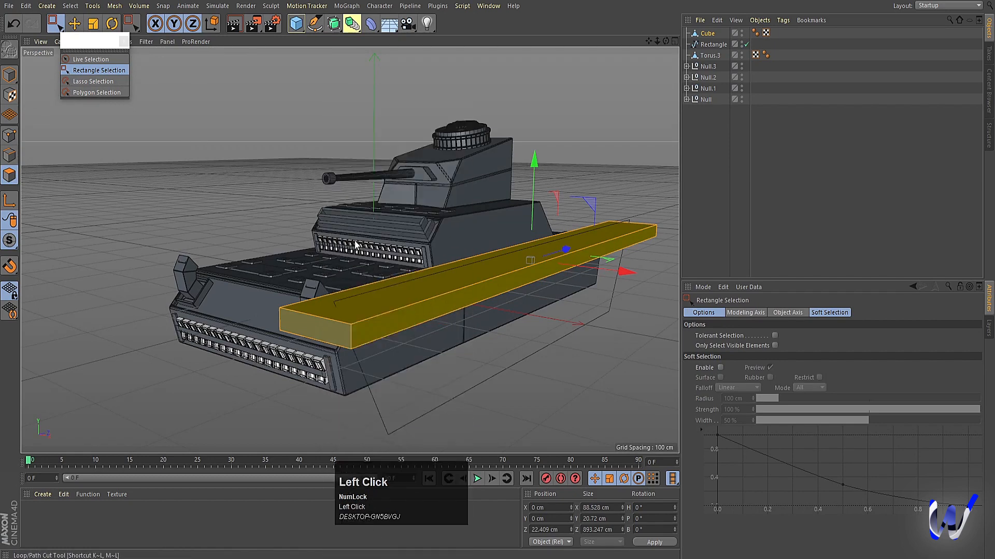
pyautogui.middleClick(300, 362)
pyautogui.middleClick(90, 368)
pyautogui.scroll(5, 153, 306)
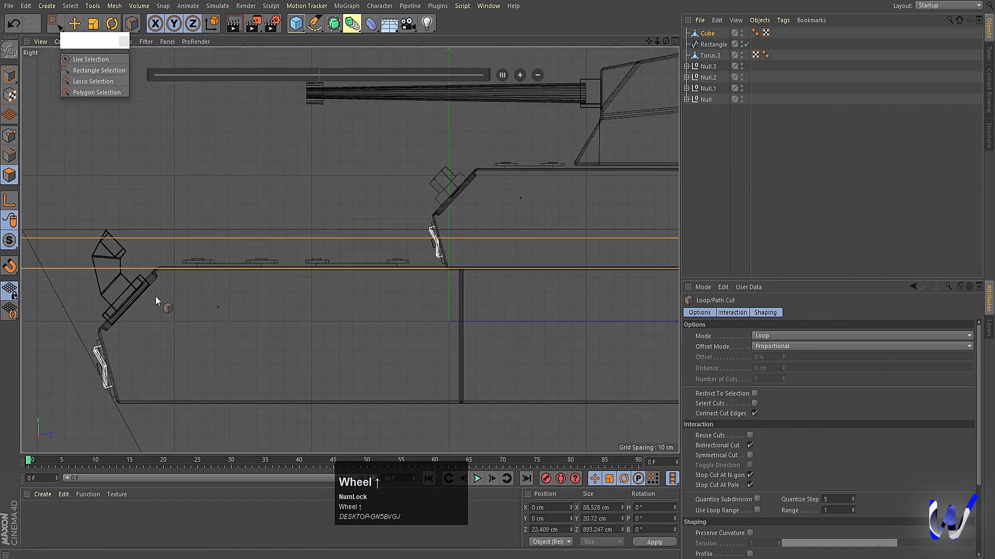
pyautogui.click(160, 266)
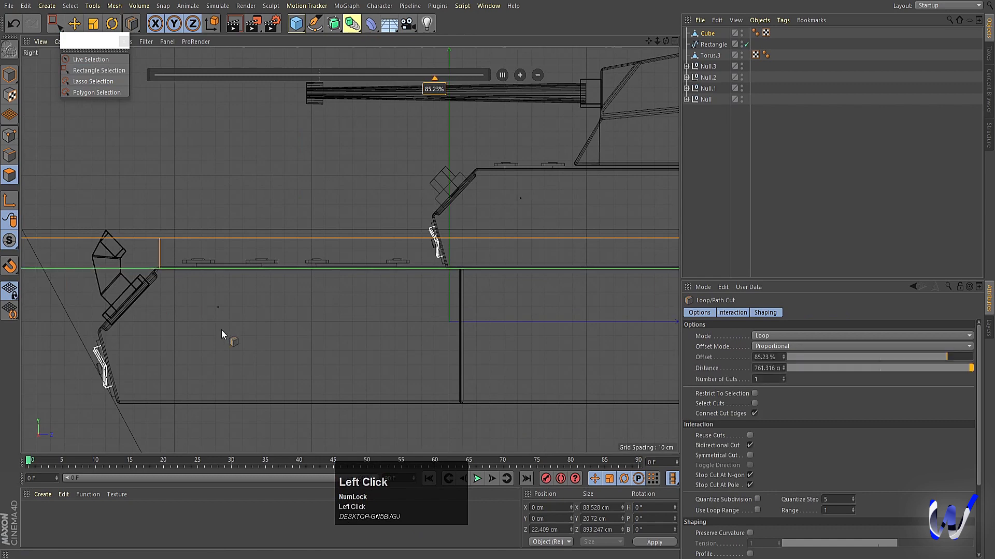
# Loop-cut the cube at about 8.86%, above the hull's rear top edge
pyautogui.scroll(-5, 417, 318)
pyautogui.keyDown('alt'); pyautogui.moveTo(418, 319); pyautogui.dragTo(212, 313, button='middle'); pyautogui.keyUp('alt')
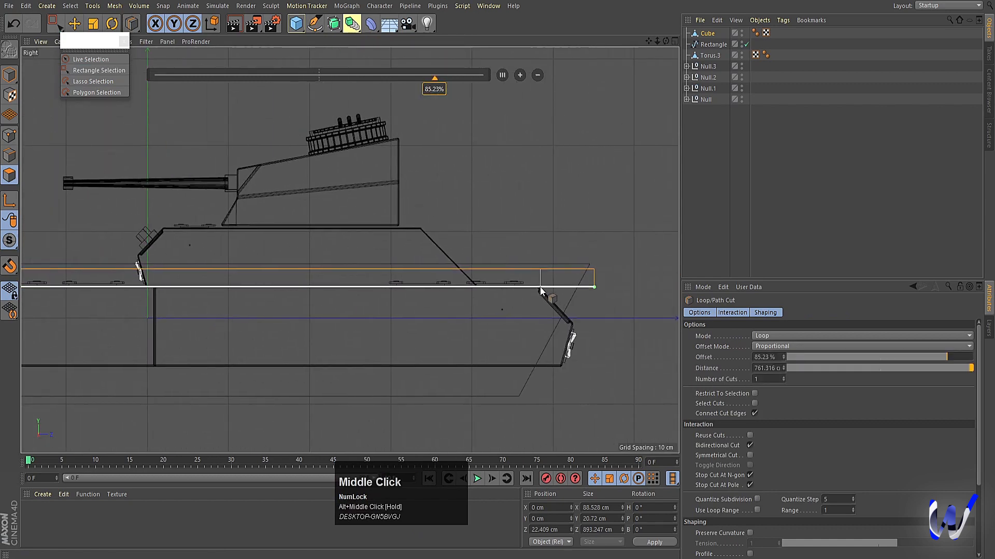
pyautogui.click(228, 291)
# Rotate the cube's rear end points and move them down along the hull's sloped rear, to about Y -47, Z 454 cm
pyautogui.click(9, 156)
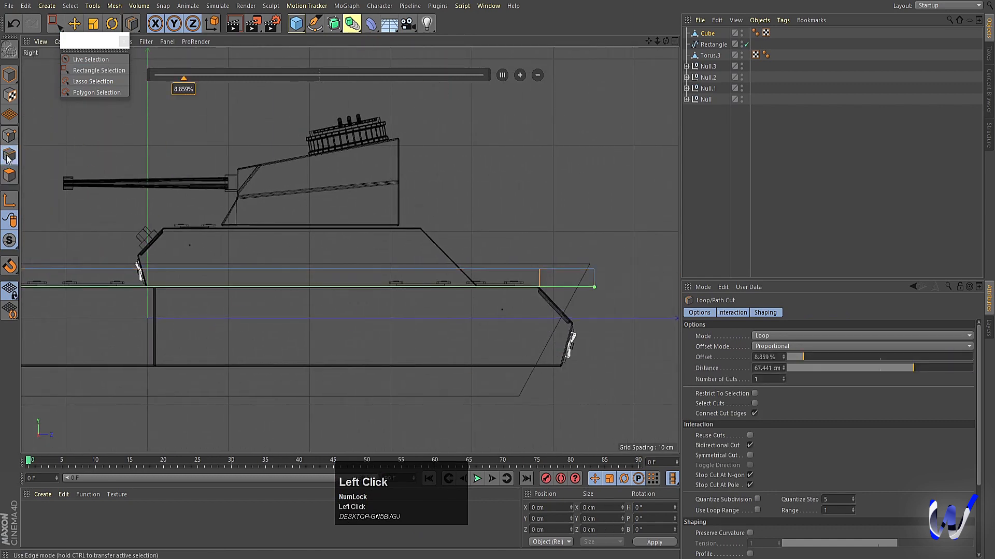
pyautogui.click(10, 137)
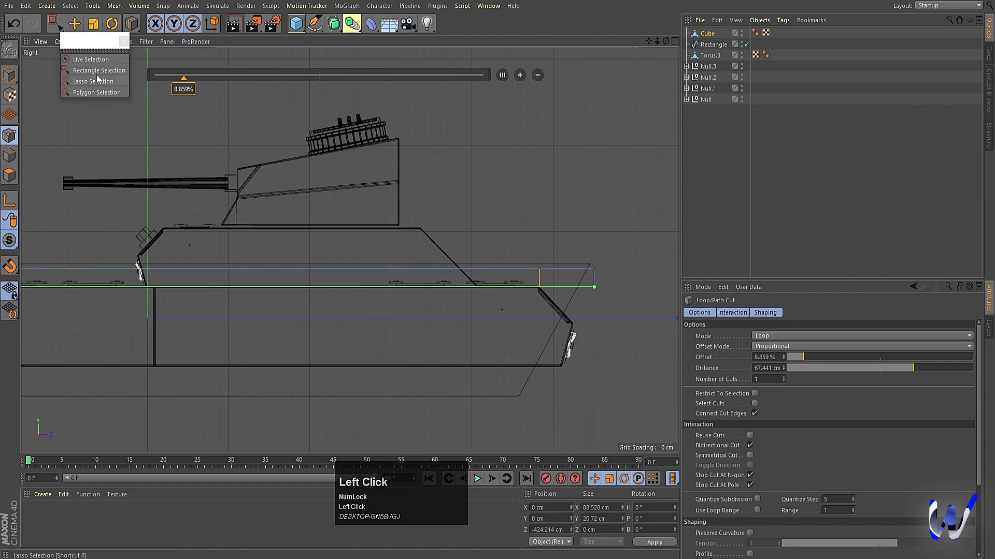
pyautogui.click(96, 70)
pyautogui.moveTo(586, 244); pyautogui.dragTo(622, 315)
pyautogui.moveTo(655, 229); pyautogui.dragTo(652, 324)
pyautogui.press('r')
pyautogui.scroll(4, 597, 330)
pyautogui.press('e')
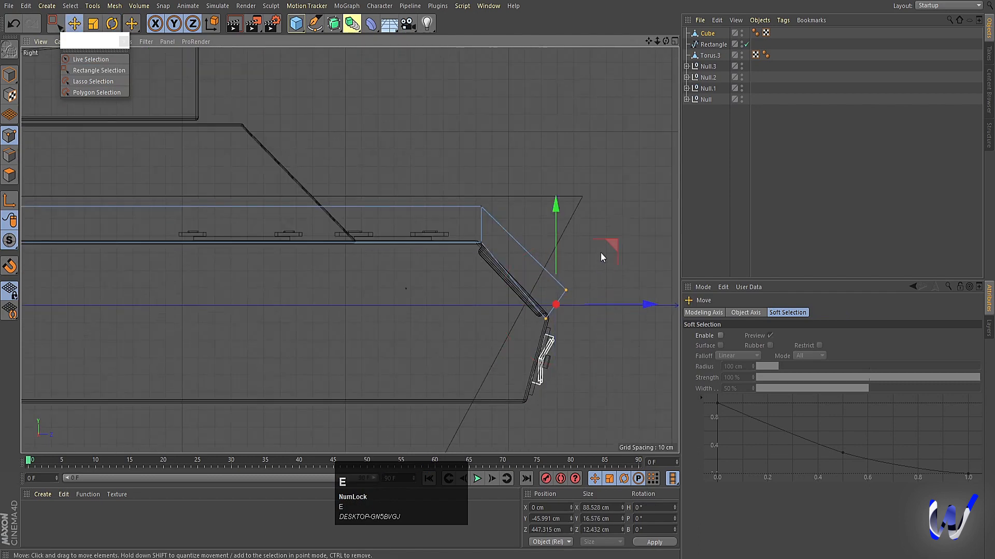
pyautogui.moveTo(614, 244); pyautogui.dragTo(623, 248)
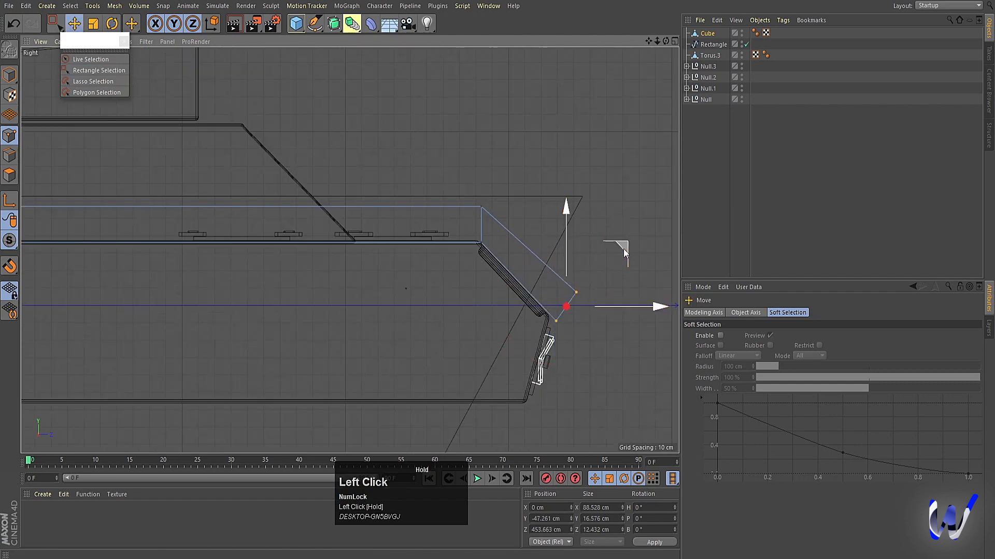
# Move and rotate the cube's front end points down along the hull's sloped front, to about Y -49.6, Z -347 cm
pyautogui.keyDown('alt'); pyautogui.moveTo(623, 249); pyautogui.dragTo(259, 325, button='right'); pyautogui.keyUp('alt')
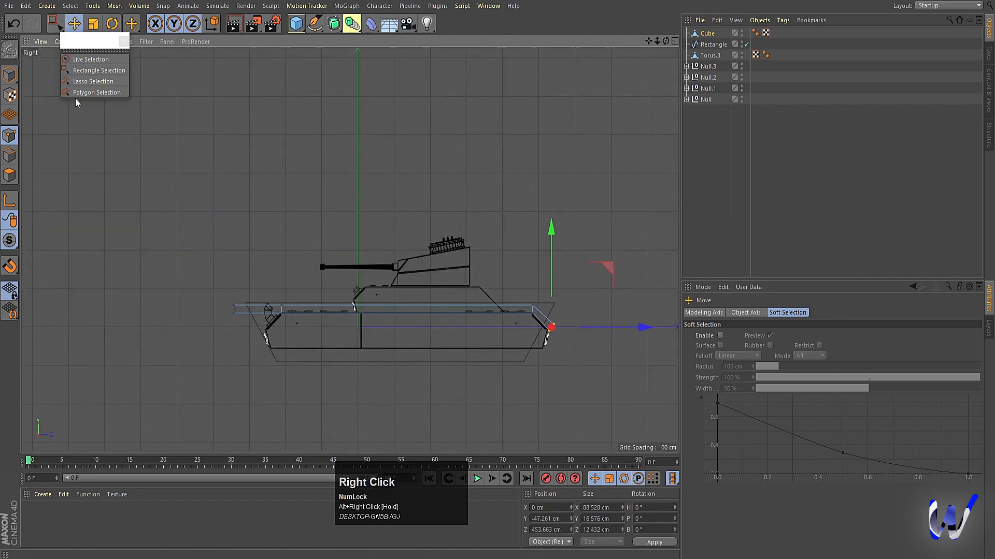
pyautogui.click(98, 70)
pyautogui.scroll(8, 250, 331)
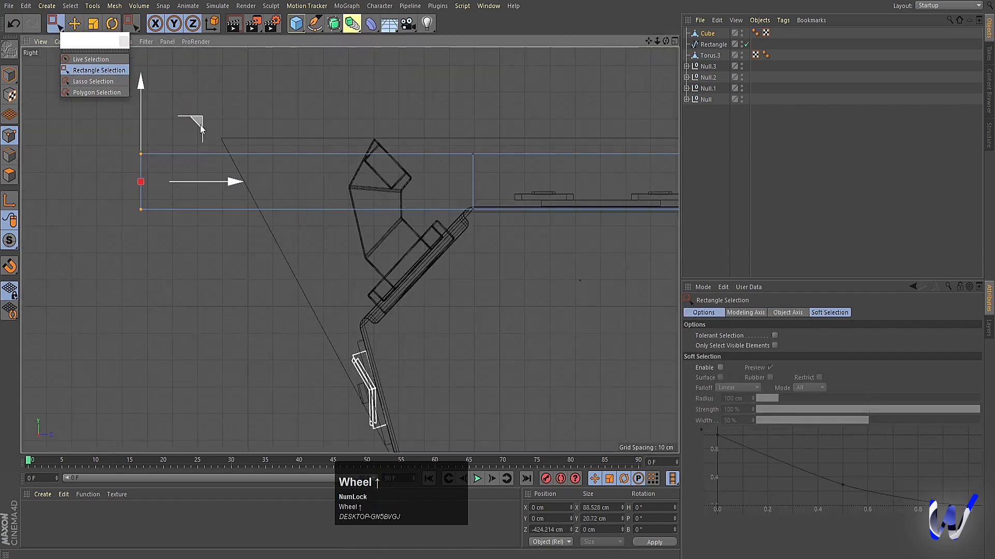
pyautogui.moveTo(200, 125); pyautogui.dragTo(381, 261)
pyautogui.press('r')
pyautogui.hotkey('ctrl', 'z')
pyautogui.press('e')
pyautogui.middleClick(410, 294)
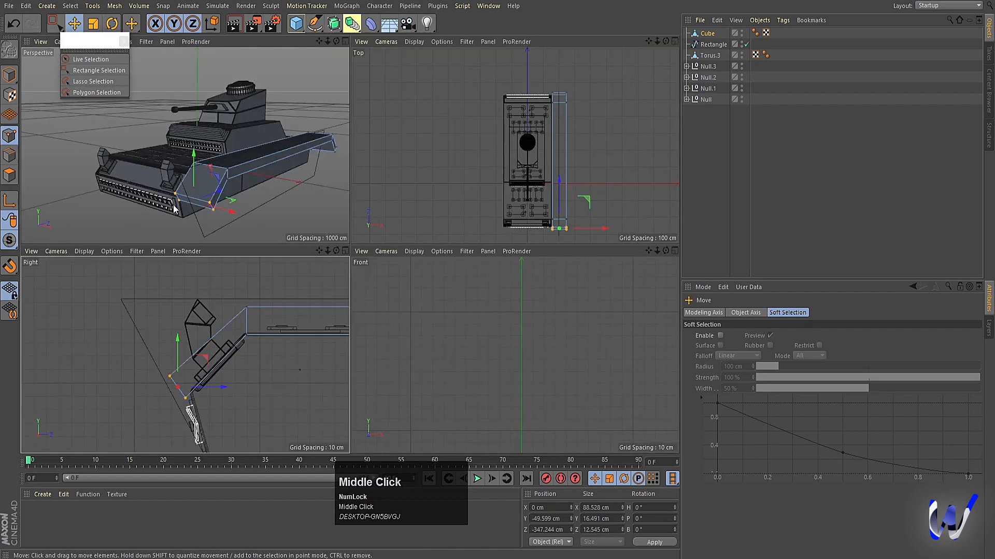
pyautogui.middleClick(174, 209)
pyautogui.click(9, 75)
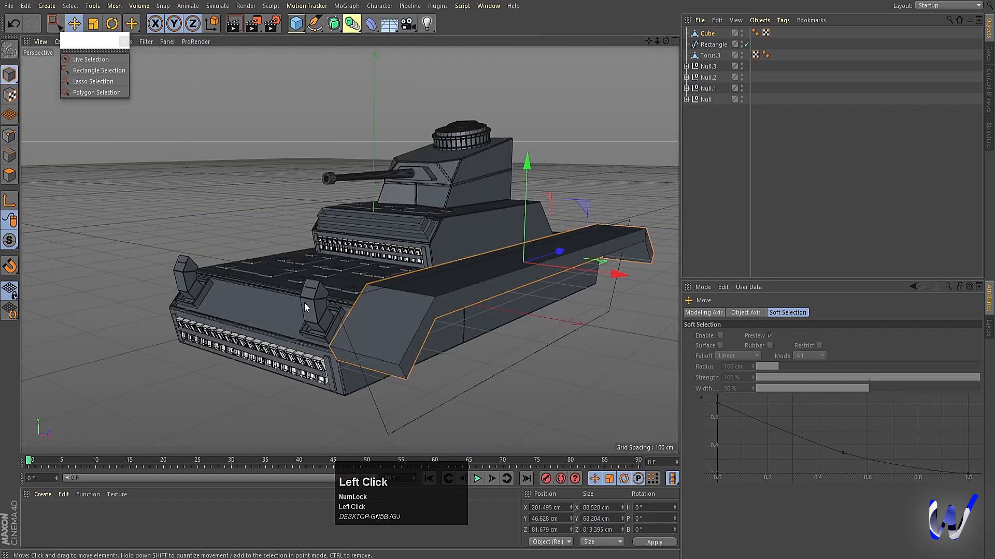
pyautogui.keyDown('alt'); pyautogui.moveTo(303, 303); pyautogui.dragTo(455, 325); pyautogui.keyUp('alt')
# Raise the cube's top points at the front and rear bends to about 17.7 cm in Y
pyautogui.middleClick(455, 325)
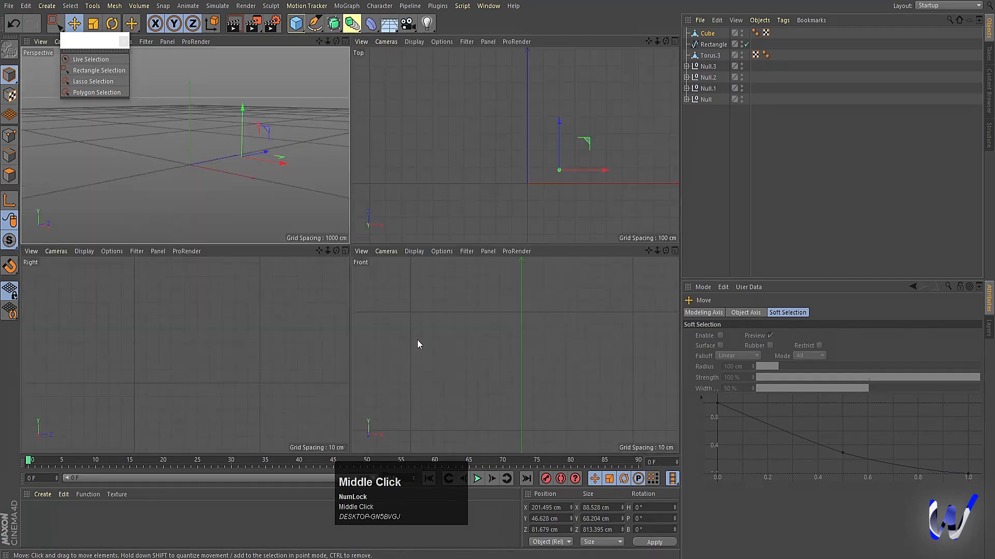
pyautogui.middleClick(176, 274)
pyautogui.click(9, 136)
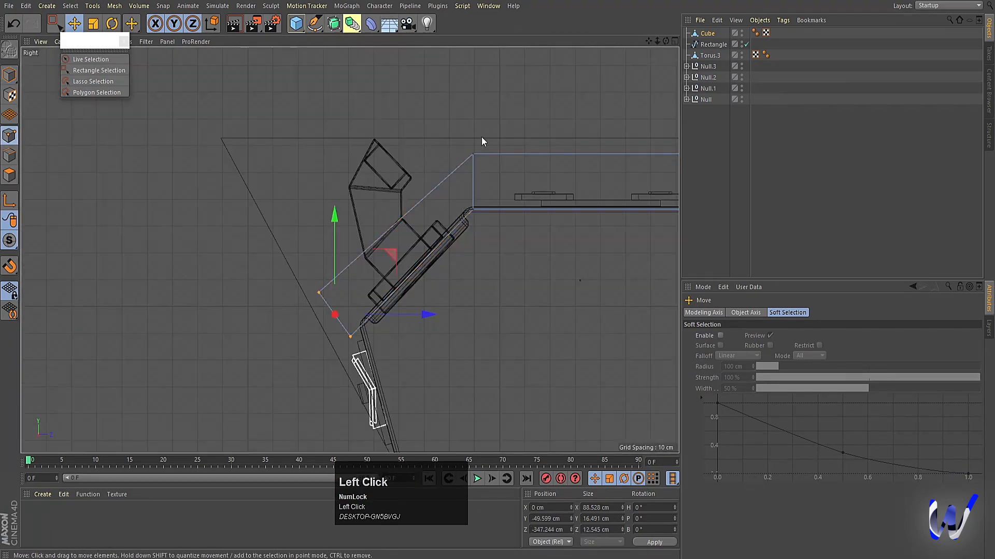
pyautogui.click(102, 71)
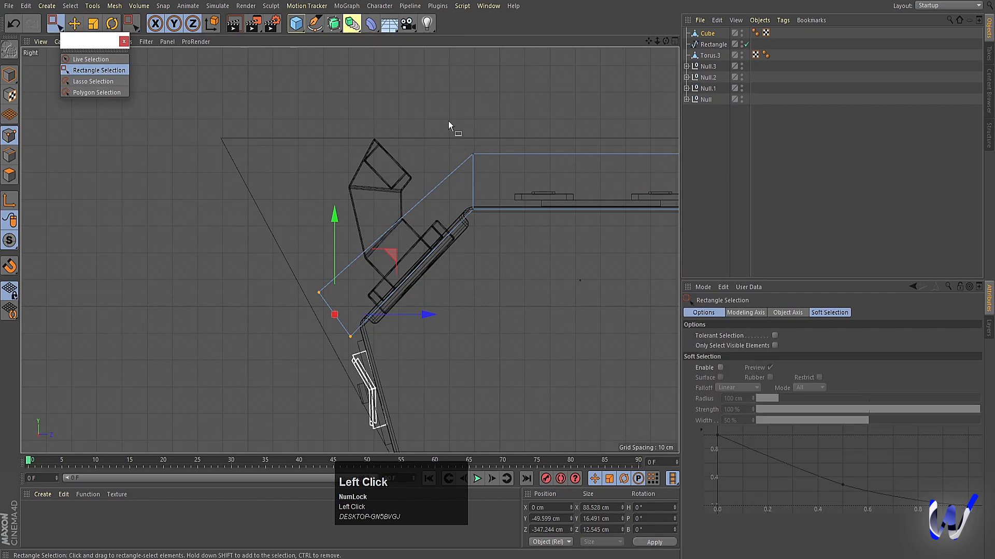
pyautogui.moveTo(449, 121); pyautogui.dragTo(502, 171)
pyautogui.scroll(-3, 493, 224)
pyautogui.keyDown('alt'); pyautogui.moveTo(493, 224); pyautogui.dragTo(112, 340, button='middle'); pyautogui.keyUp('alt')
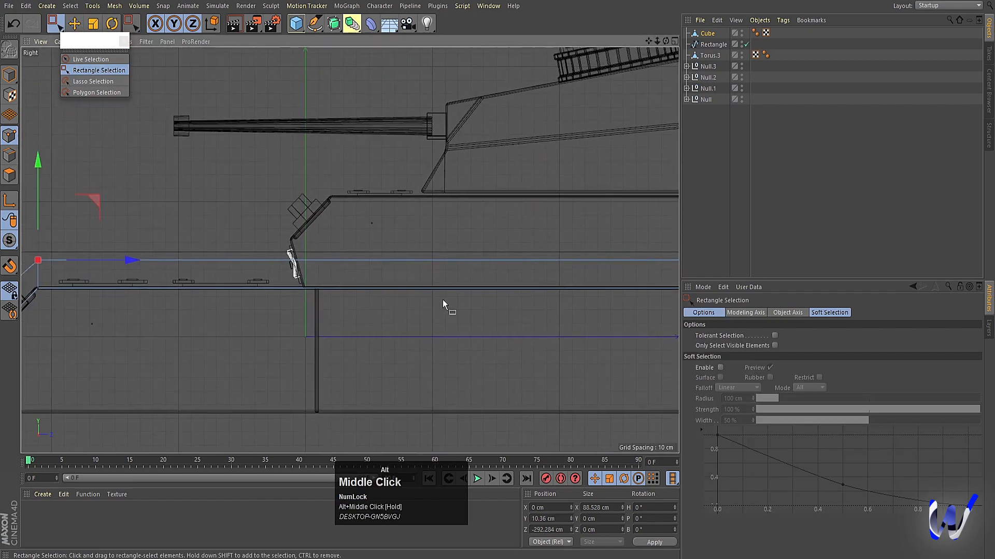
pyautogui.keyDown('alt'); pyautogui.moveTo(516, 306); pyautogui.dragTo(105, 302, button='middle'); pyautogui.keyUp('alt')
pyautogui.moveTo(464, 241); pyautogui.dragTo(537, 276)
pyautogui.moveTo(66, 160); pyautogui.dragTo(63, 152)
# Move the whole bent cube inward against the hull, to about 193.7 cm in X
pyautogui.middleClick(312, 372)
pyautogui.middleClick(220, 203)
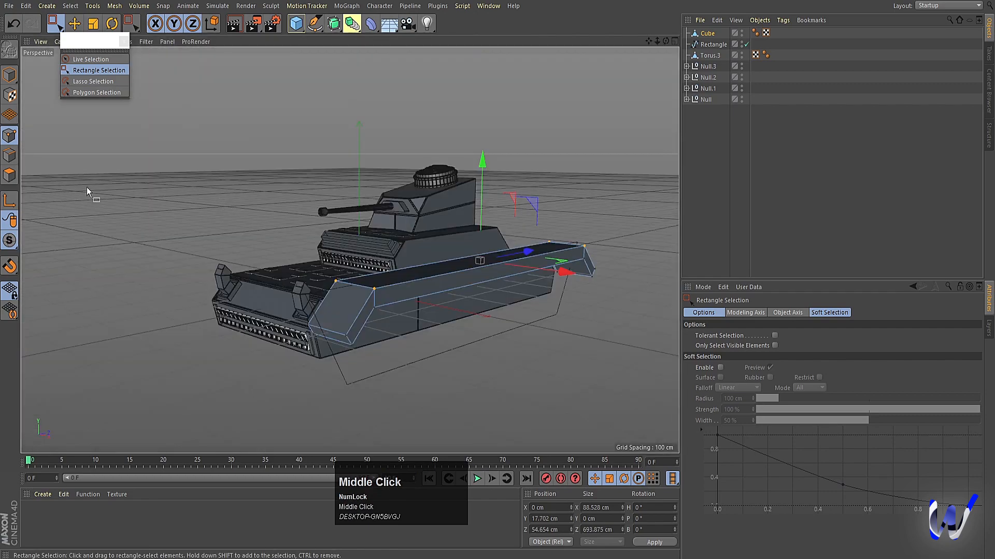
pyautogui.click(9, 75)
pyautogui.keyDown('alt'); pyautogui.moveTo(306, 303); pyautogui.dragTo(427, 322); pyautogui.keyUp('alt')
pyautogui.moveTo(560, 277); pyautogui.dragTo(465, 356)
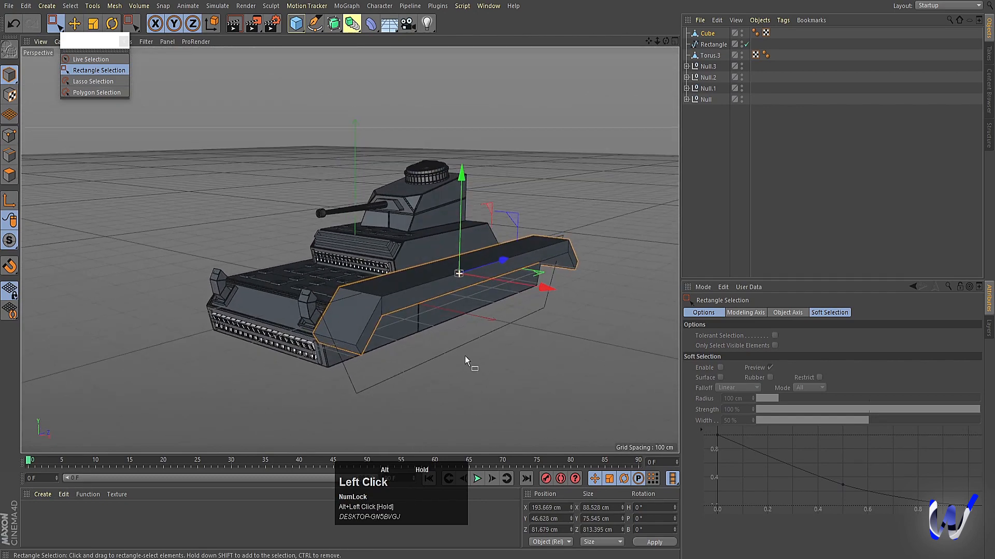
# Inset the front sloped face of the side fender and extrude it outward about 7 cm
pyautogui.click(765, 169)
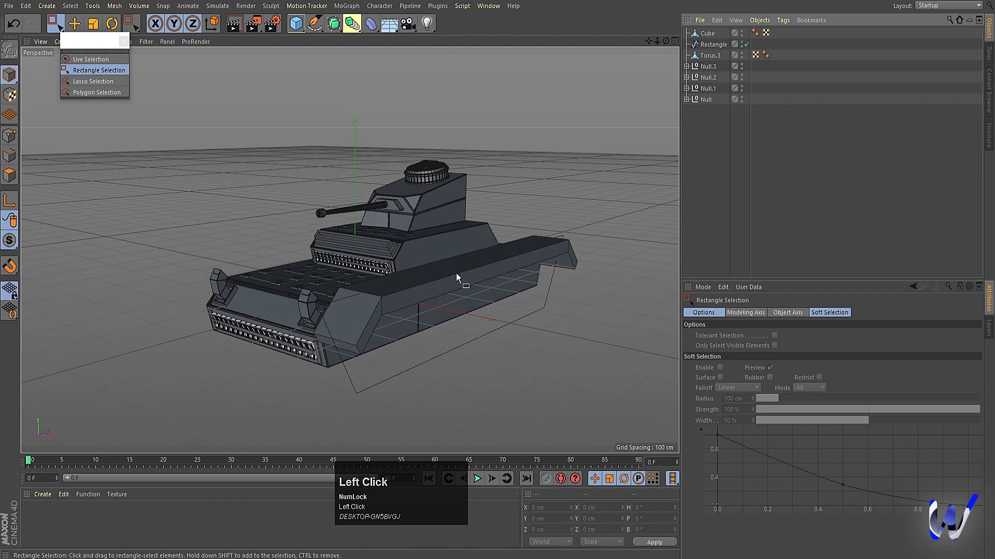
pyautogui.click(446, 250)
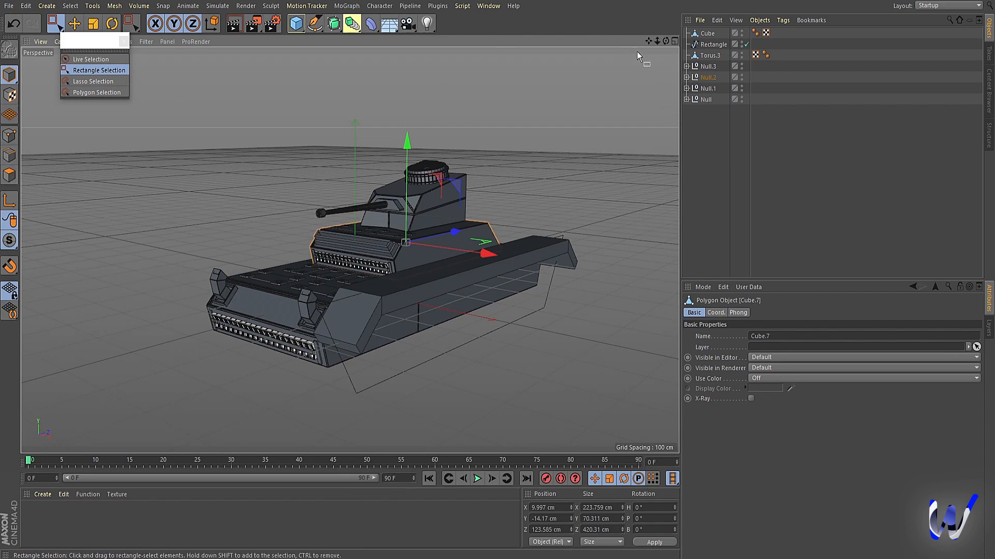
pyautogui.click(707, 34)
pyautogui.click(10, 176)
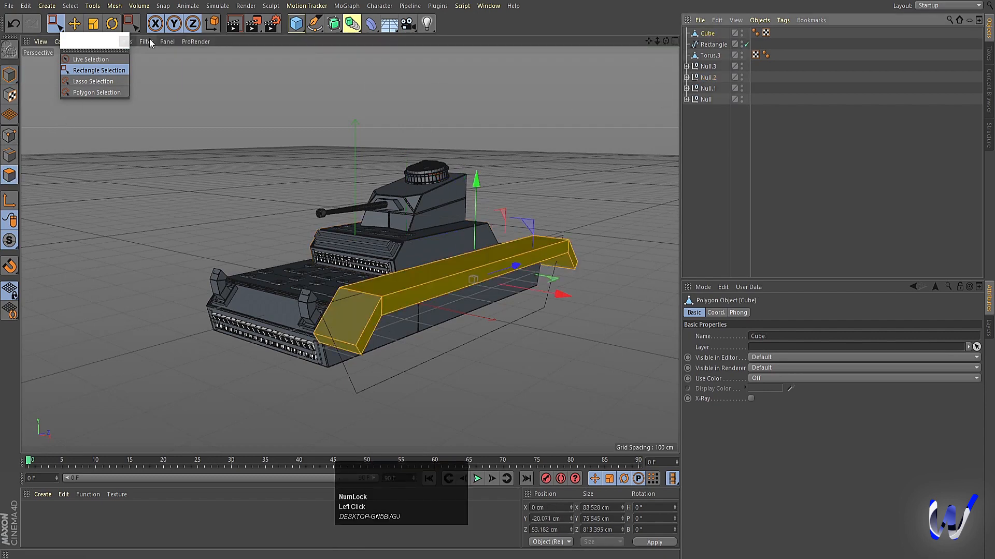
pyautogui.click(76, 26)
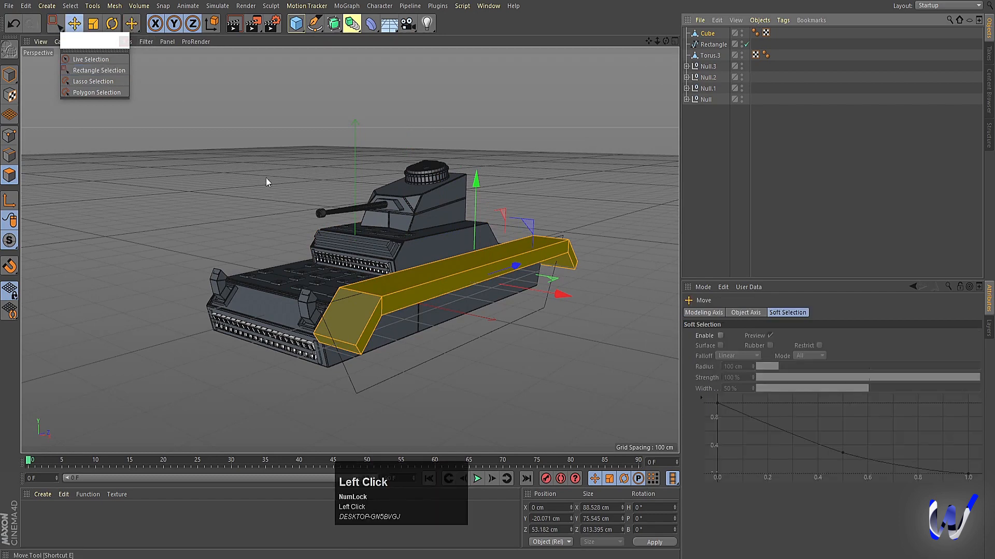
pyautogui.click(352, 301)
pyautogui.press('i')
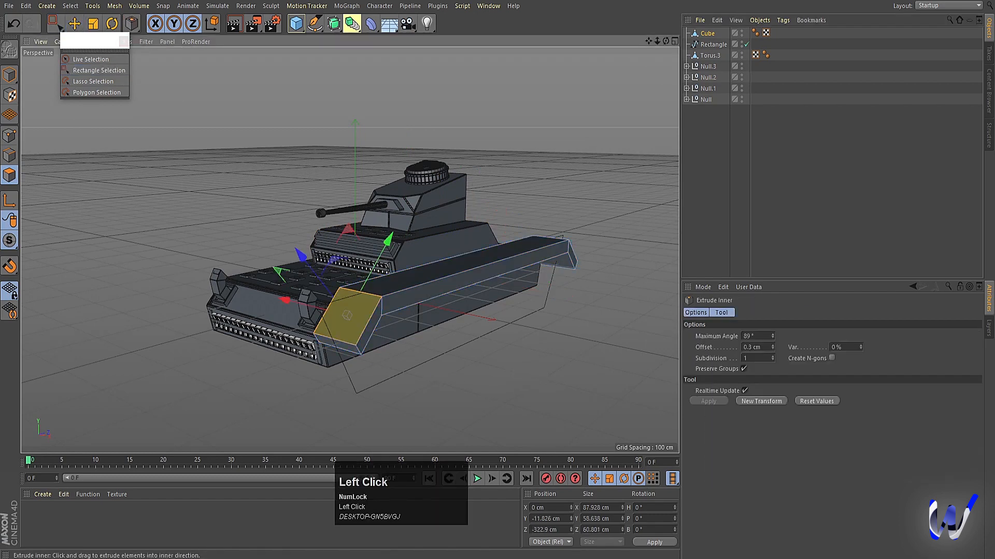
pyautogui.press('d')
pyautogui.moveTo(473, 395); pyautogui.dragTo(485, 395)
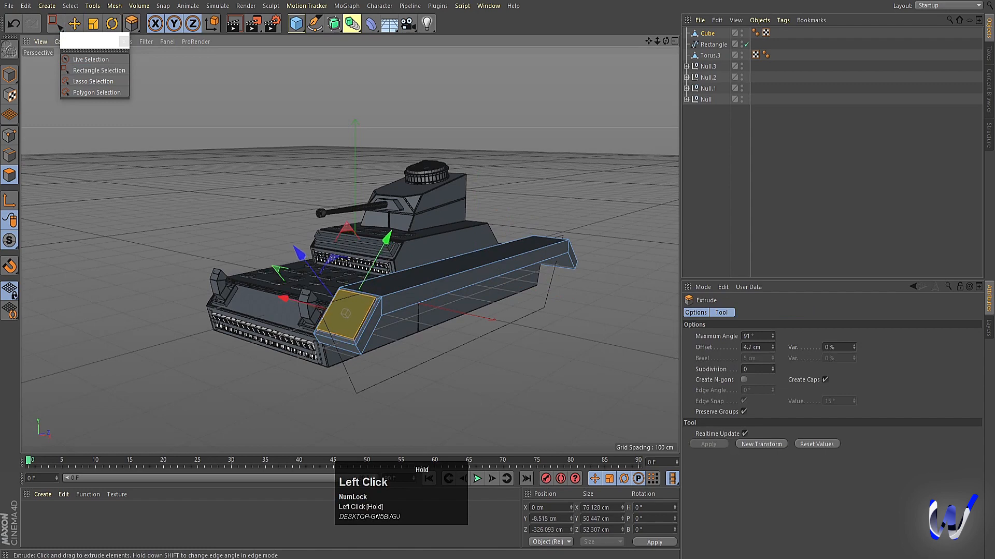
pyautogui.click(9, 77)
# Duplicate the front hull's lamp bracket beside the fender across onto the fender, and take the copy out of its Null group to top level
pyautogui.keyDown('alt'); pyautogui.moveTo(124, 209); pyautogui.dragTo(340, 326); pyautogui.keyUp('alt')
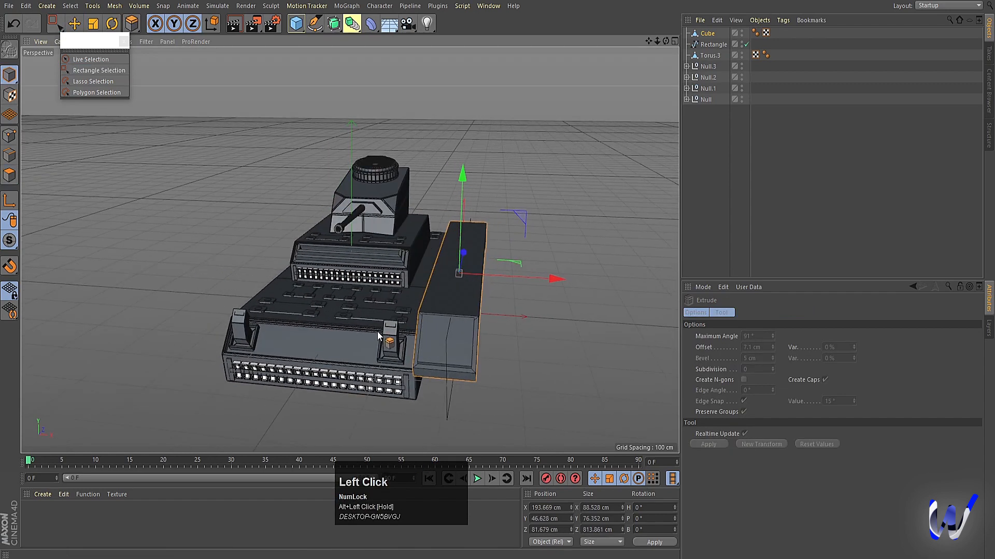
pyautogui.click(73, 26)
pyautogui.click(394, 337)
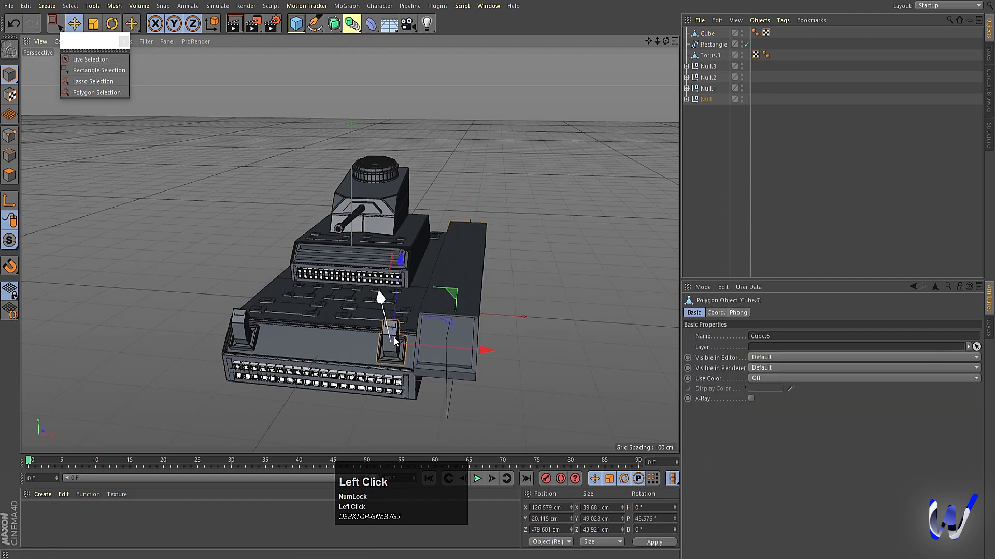
pyautogui.keyDown('ctrl'); pyautogui.moveTo(481, 349); pyautogui.dragTo(533, 357); pyautogui.keyUp('ctrl')
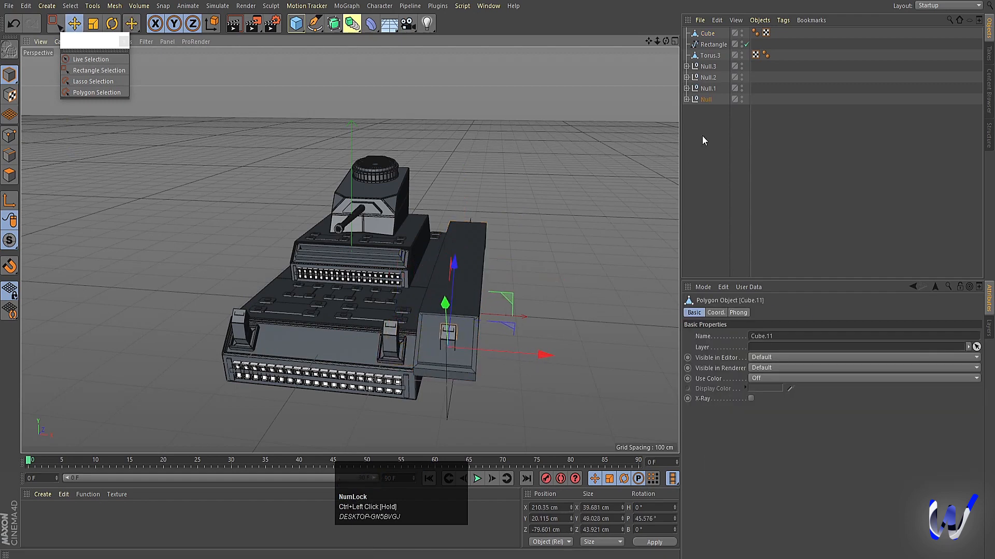
pyautogui.click(686, 99)
pyautogui.moveTo(707, 245); pyautogui.dragTo(699, 43)
pyautogui.click(686, 110)
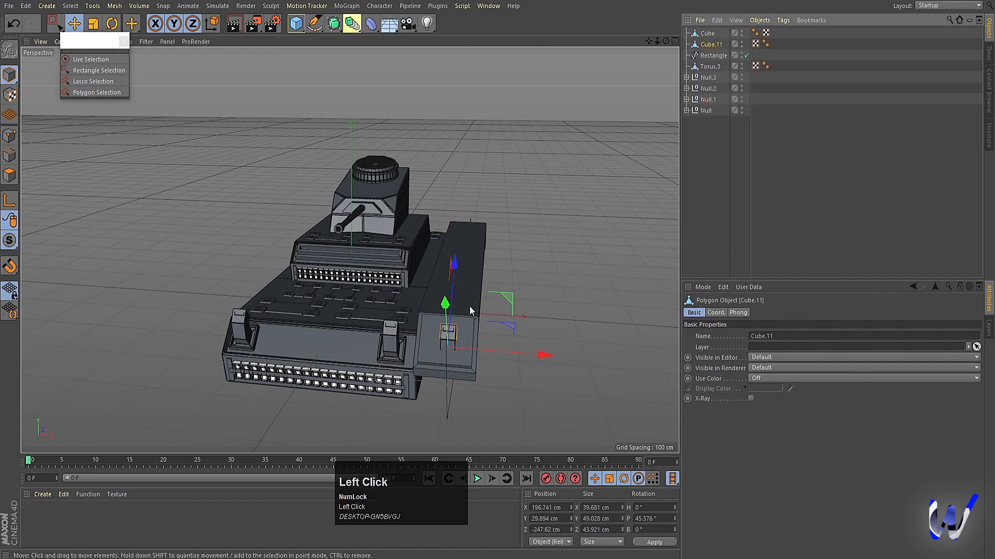
# Raise the copied bracket about 32 cm onto the fender's front slope in the side view, and adjust its X position to about 195 cm
pyautogui.middleClick(448, 361)
pyautogui.middleClick(308, 362)
pyautogui.press('s')
pyautogui.scroll(-4, 339, 395)
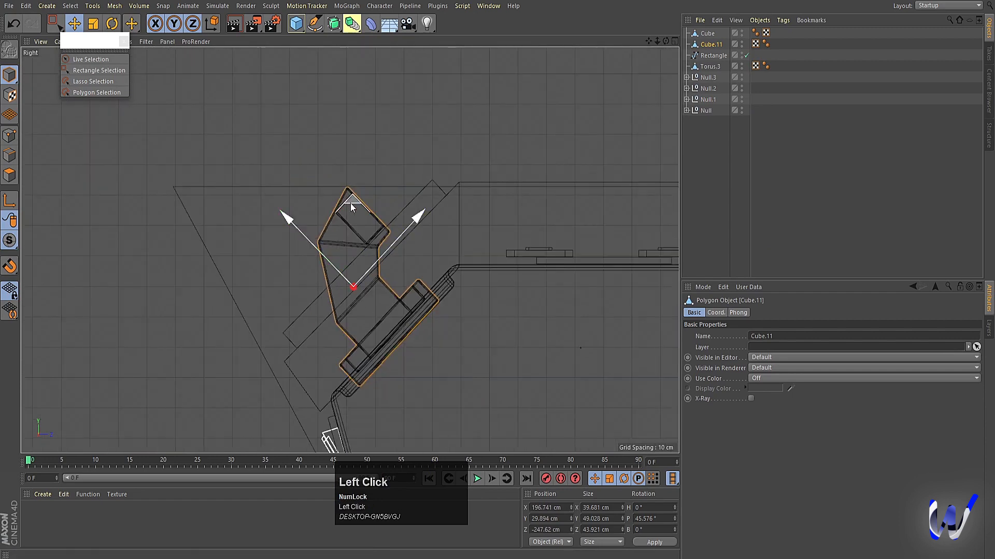
pyautogui.moveTo(350, 203); pyautogui.dragTo(309, 116)
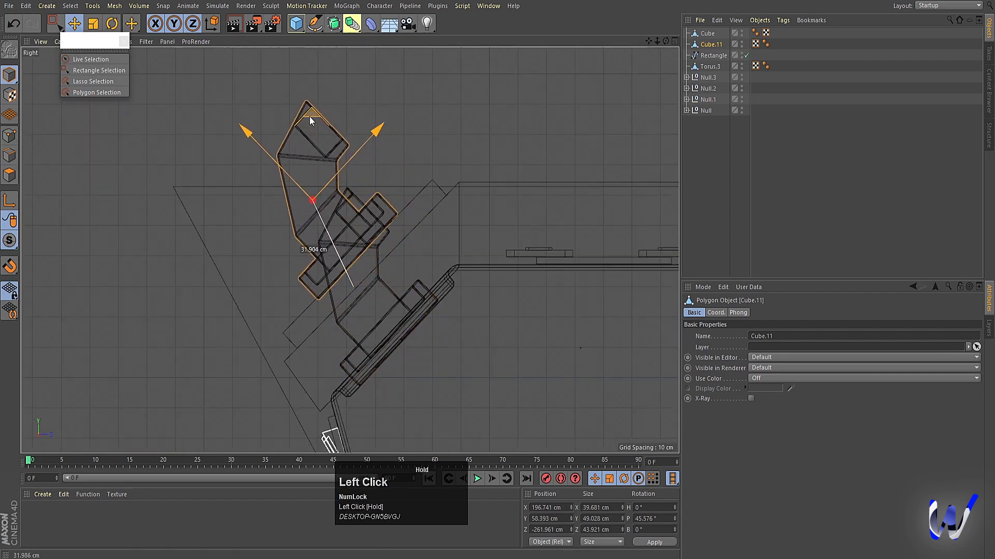
pyautogui.middleClick(374, 303)
pyautogui.middleClick(287, 188)
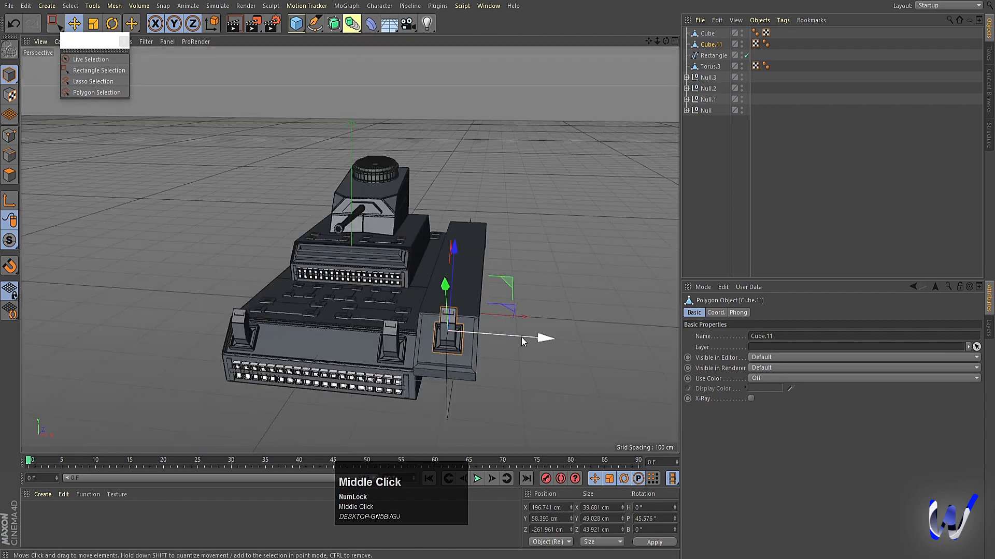
pyautogui.moveTo(539, 340); pyautogui.dragTo(449, 379)
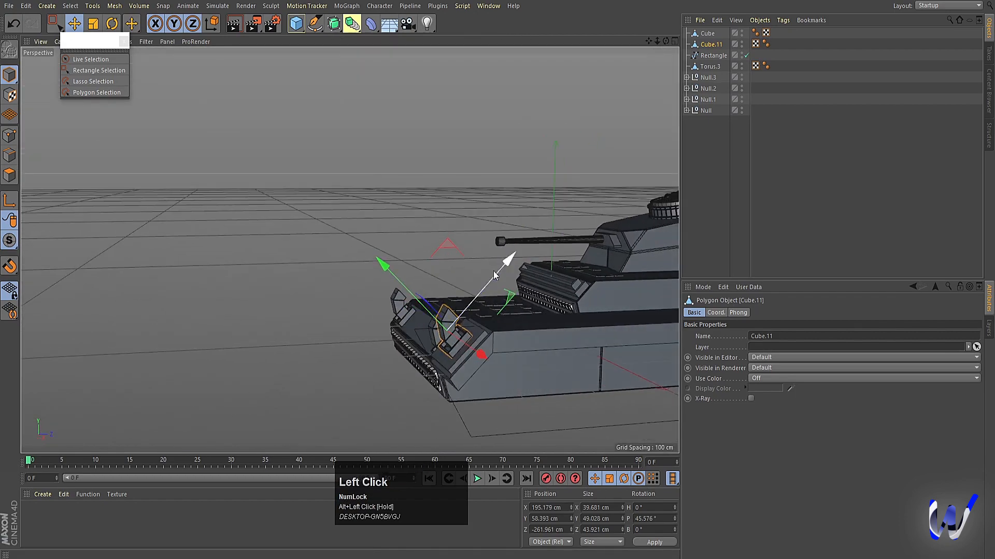
# Duplicate the fender bracket up and back above the fender's top, and set the copy's pitch rotation to 0°
pyautogui.keyDown('ctrl'); pyautogui.moveTo(488, 274); pyautogui.dragTo(534, 220); pyautogui.keyUp('ctrl')
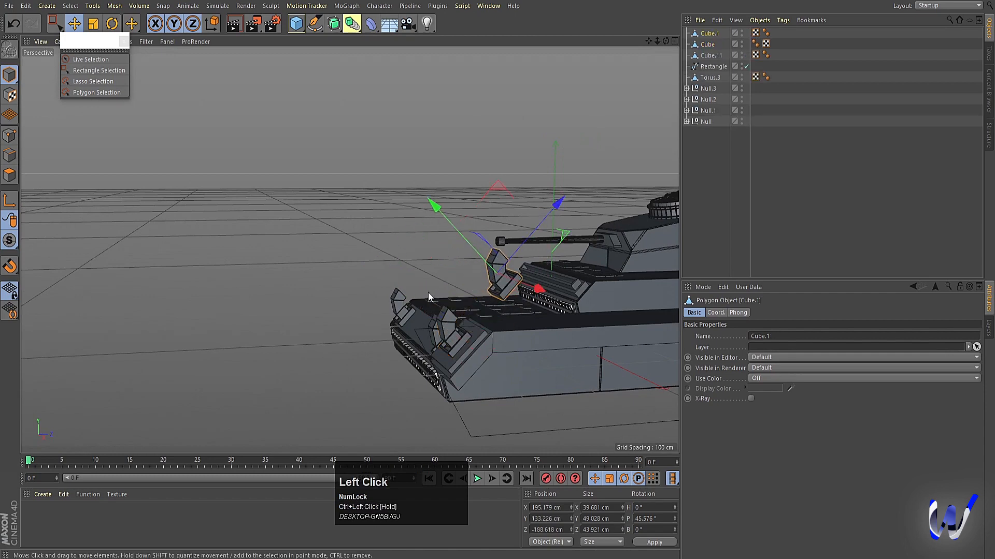
pyautogui.click(716, 313)
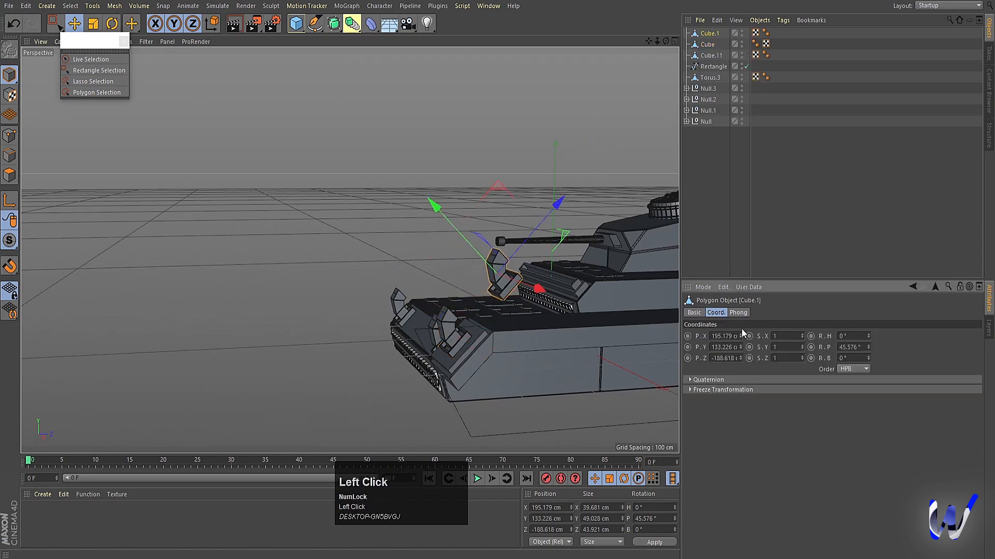
pyautogui.click(843, 347)
pyautogui.write('0')
pyautogui.press('Return')
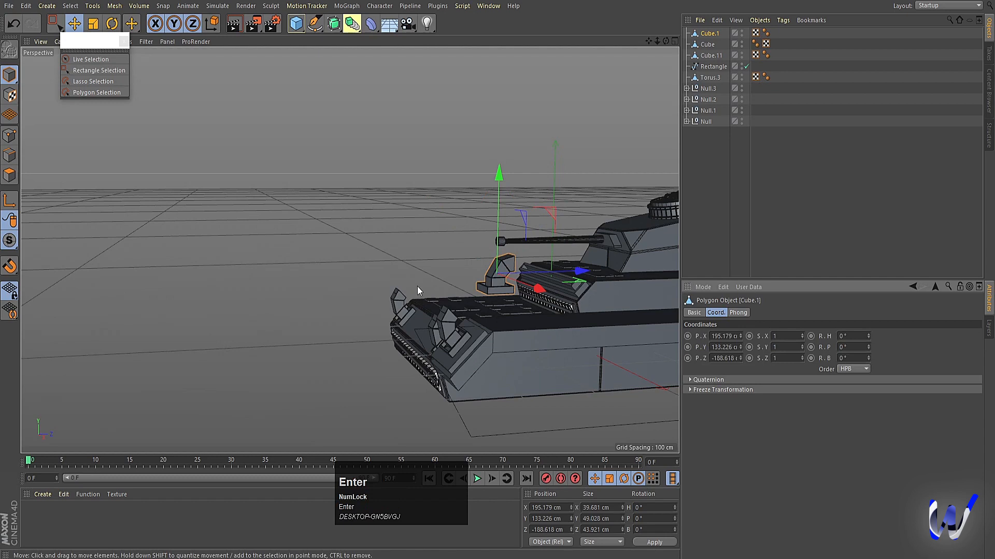
# Turn the new bracket around its vertical axis to a heading of 180°
pyautogui.press('r')
pyautogui.moveTo(454, 280); pyautogui.dragTo(523, 283)
pyautogui.click(704, 34)
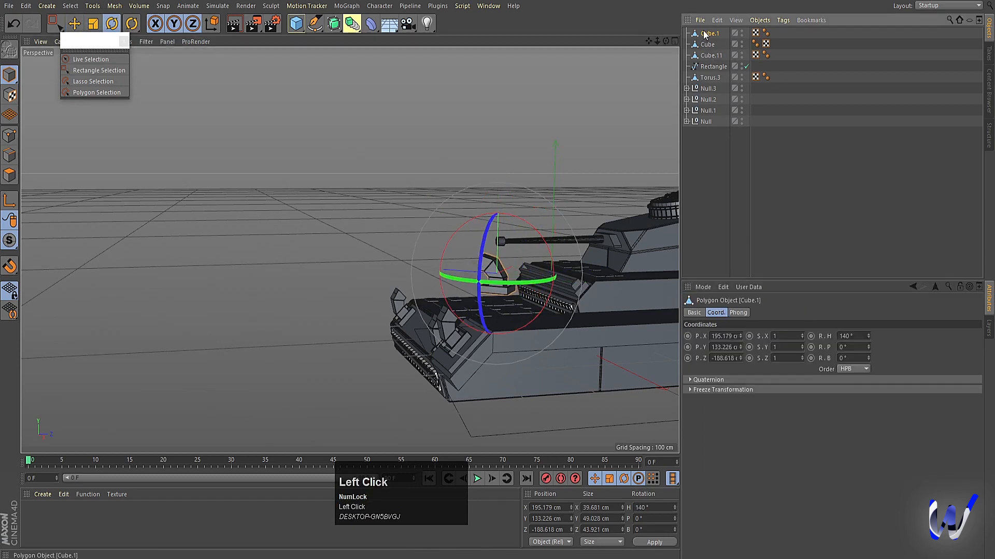
pyautogui.click(847, 336)
pyautogui.write('180')
pyautogui.press('Return')
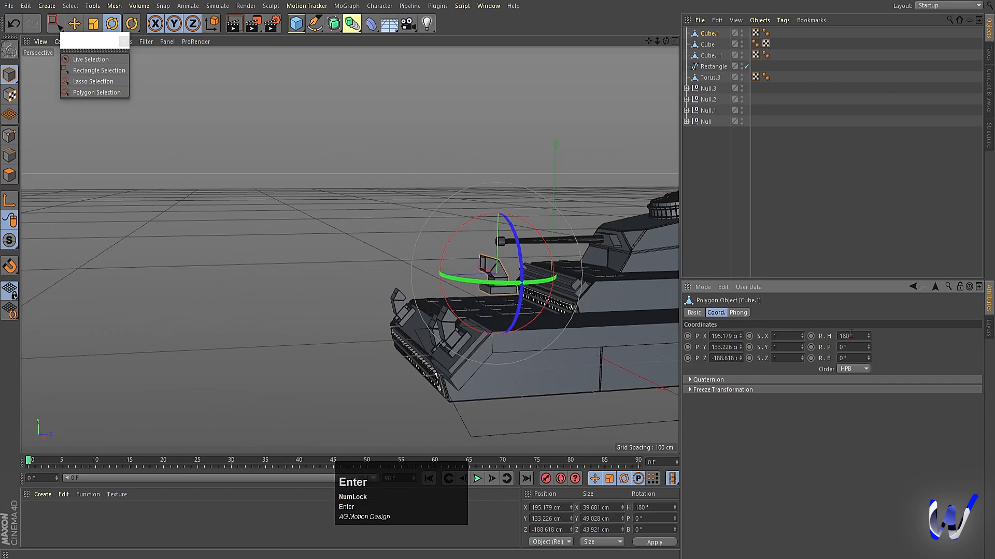
# Lower the turned bracket onto the fender's top at Y about 89 cm and move it back to Z about -127 cm
pyautogui.press('e')
pyautogui.moveTo(494, 176); pyautogui.dragTo(501, 201)
pyautogui.middleClick(501, 201)
pyautogui.middleClick(539, 163)
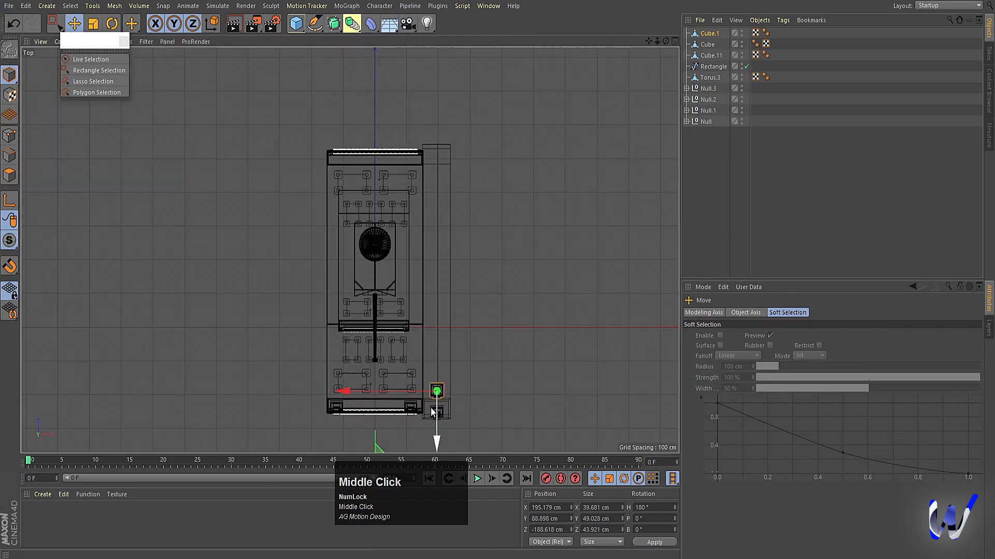
pyautogui.moveTo(440, 439); pyautogui.dragTo(442, 409)
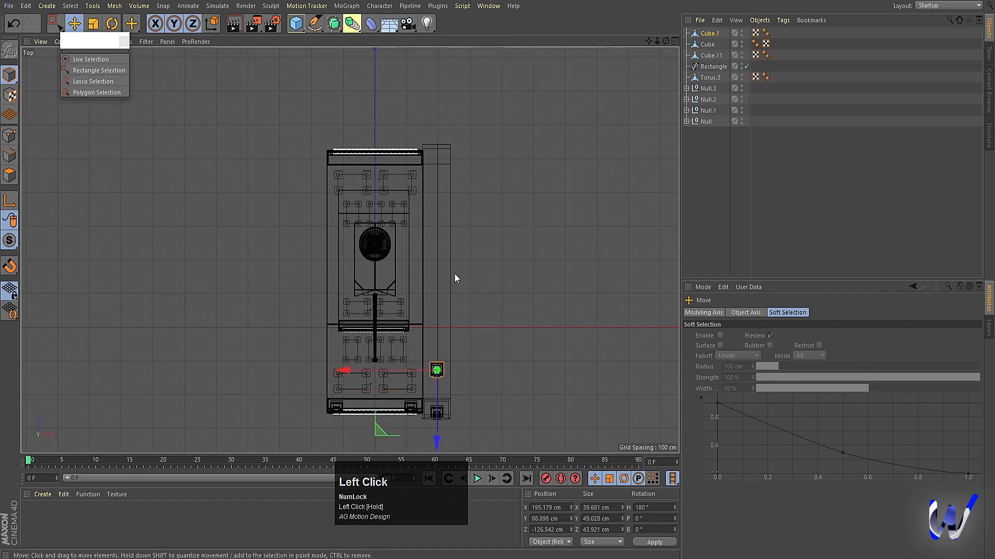
# Duplicate the bracket on the fender's top backward along the fender to Z about 109 cm
pyautogui.middleClick(456, 275)
pyautogui.middleClick(284, 175)
pyautogui.click(256, 259)
pyautogui.keyDown('alt'); pyautogui.moveTo(256, 259); pyautogui.dragTo(467, 301); pyautogui.keyUp('alt')
pyautogui.keyDown('alt'); pyautogui.moveTo(468, 302); pyautogui.dragTo(355, 303, button='middle'); pyautogui.keyUp('alt')
pyautogui.keyDown('alt'); pyautogui.scroll(2, 406, 334); pyautogui.keyUp('alt')
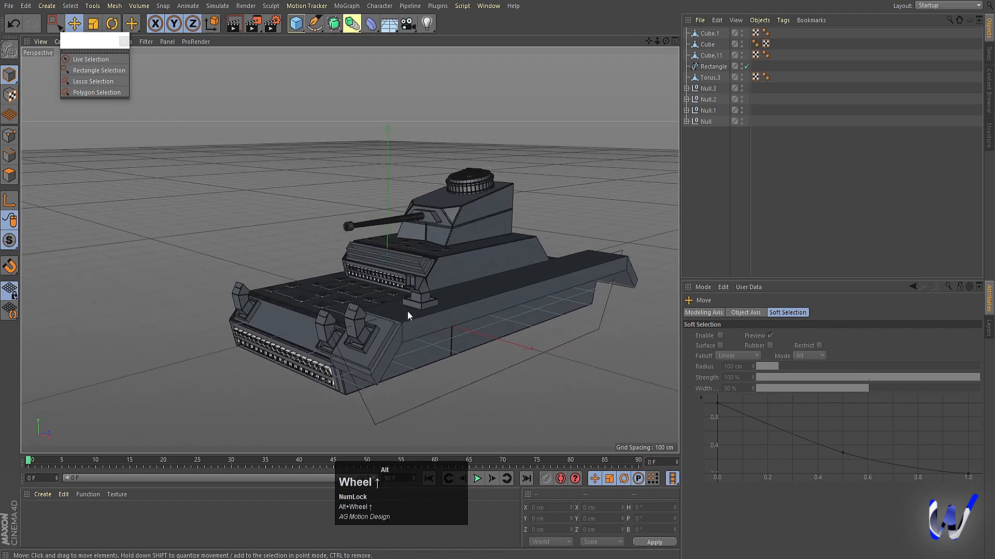
pyautogui.click(418, 291)
pyautogui.keyDown('ctrl'); pyautogui.moveTo(355, 311); pyautogui.dragTo(449, 286); pyautogui.keyUp('ctrl')
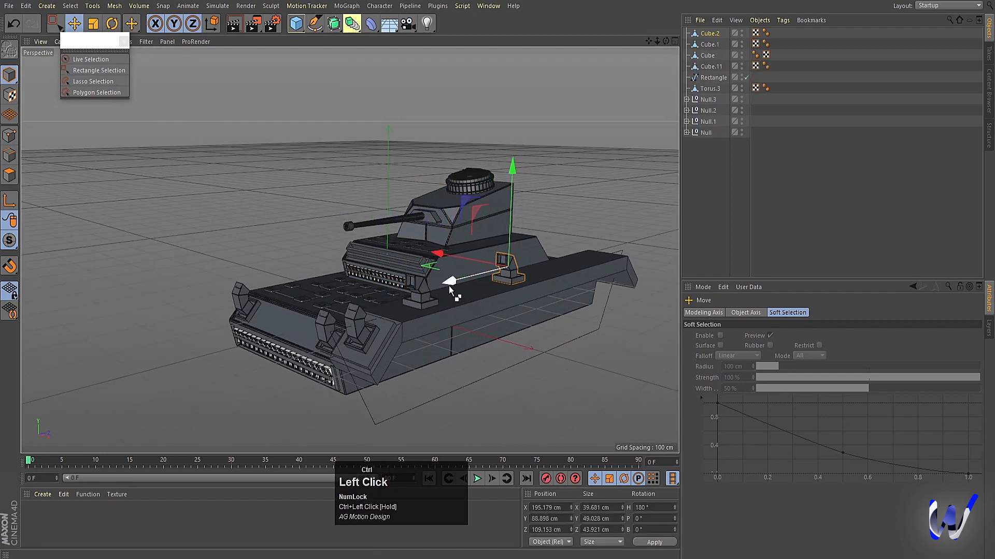
# Add another bracket copy near the fender's rear at Z about 415 cm, and shift the middle bracket to Z about 139 cm
pyautogui.middleClick(449, 285)
pyautogui.middleClick(540, 183)
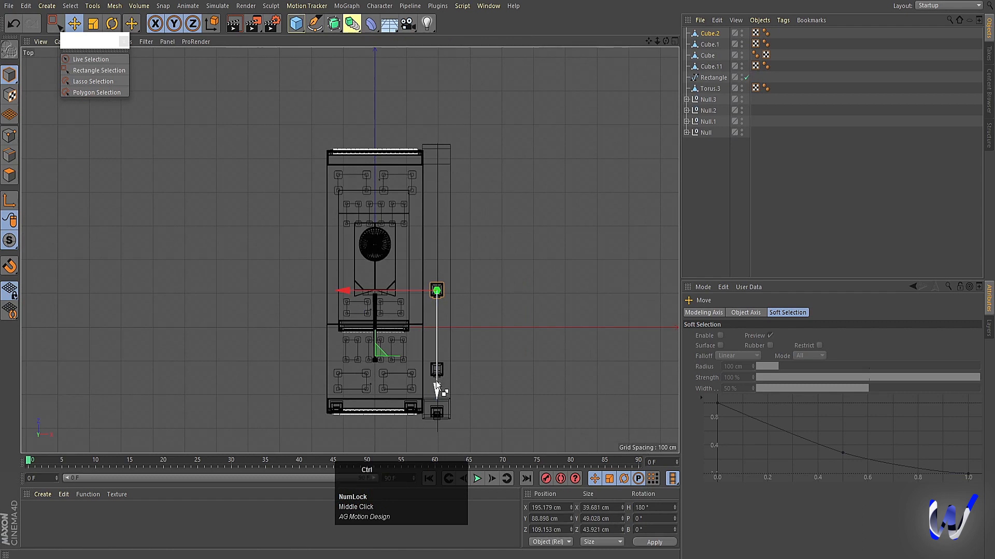
pyautogui.keyDown('ctrl'); pyautogui.moveTo(437, 383); pyautogui.dragTo(442, 291); pyautogui.keyUp('ctrl')
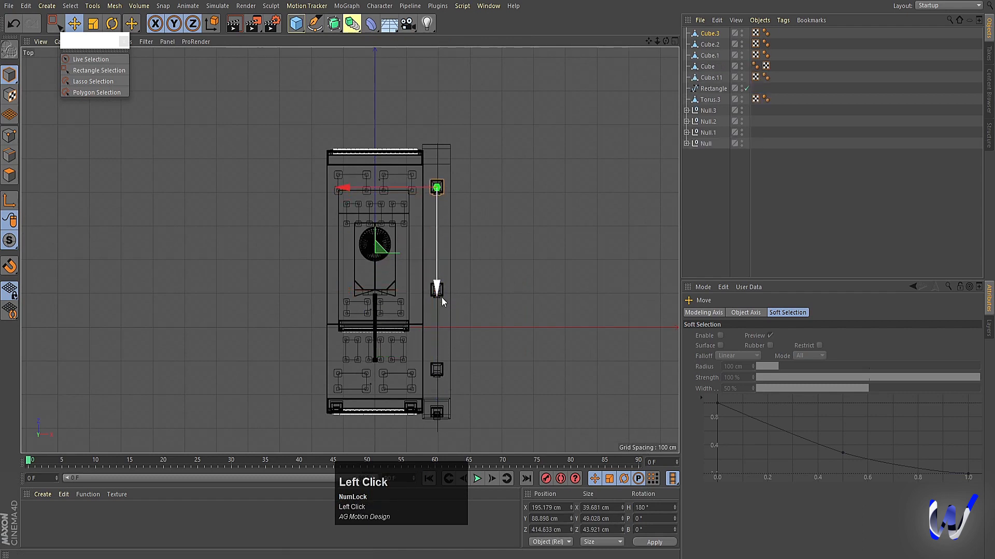
pyautogui.click(706, 46)
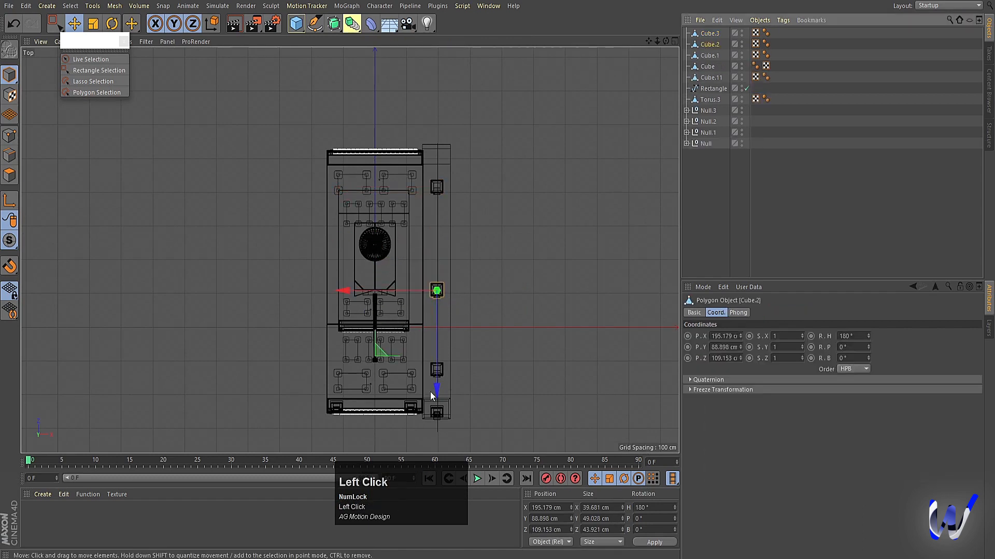
pyautogui.moveTo(435, 387); pyautogui.dragTo(478, 278)
pyautogui.middleClick(477, 278)
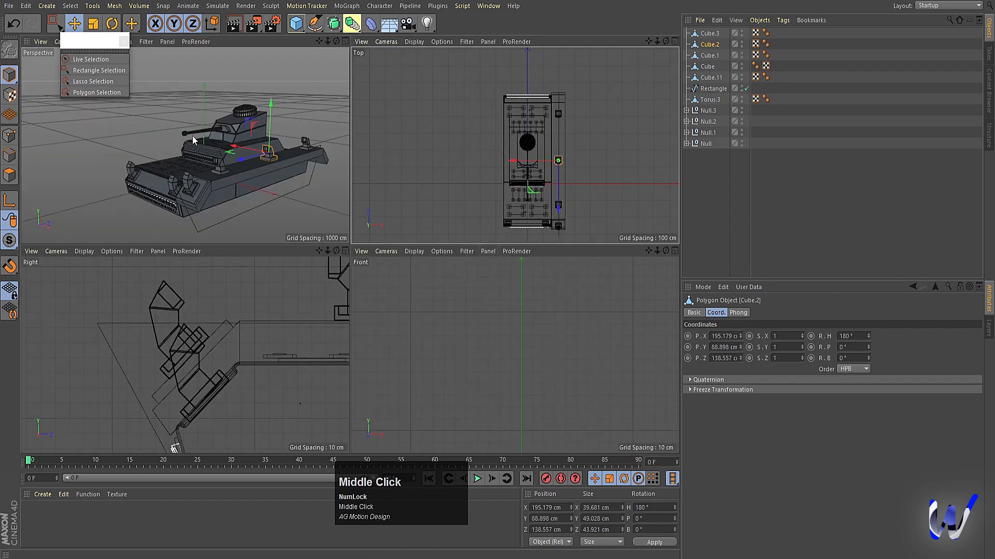
pyautogui.middleClick(316, 236)
# Add a Bevel deformer and make it a child of the fender's Cube object
pyautogui.click(451, 310)
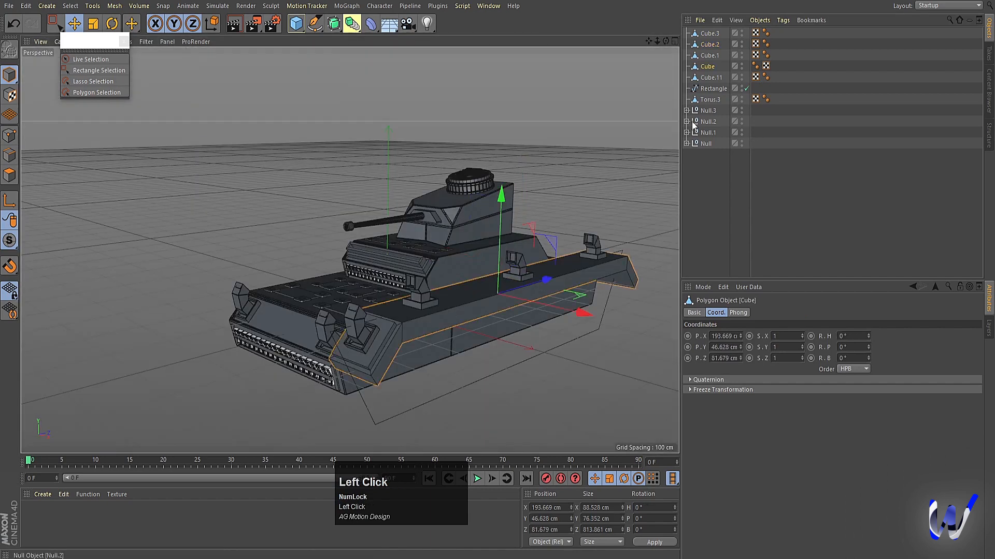
pyautogui.click(371, 30)
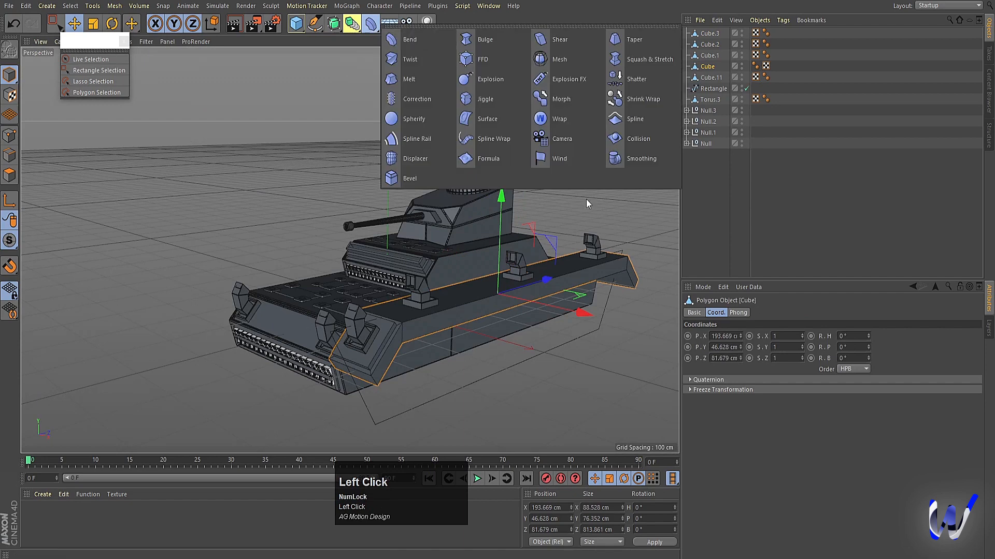
pyautogui.click(417, 174)
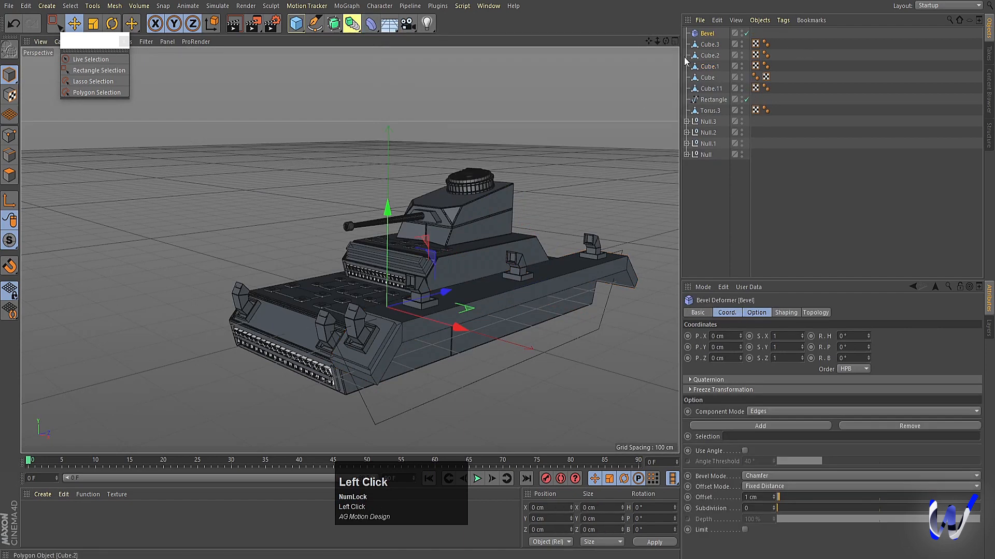
pyautogui.click(560, 277)
pyautogui.moveTo(706, 33); pyautogui.dragTo(710, 79)
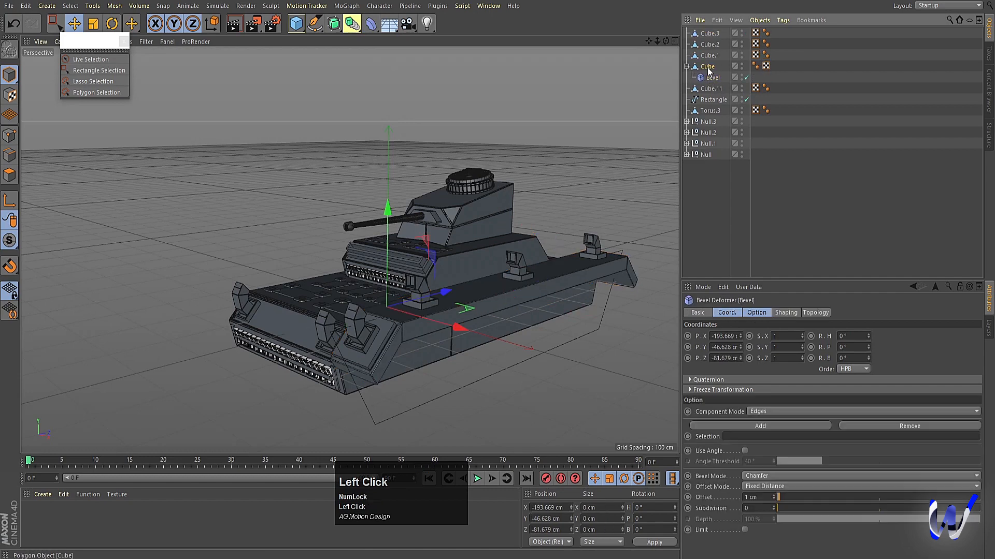
# Set the fender's Bevel to a 3 cm offset with 2 subdivisions and render a preview of the view
pyautogui.click(707, 68)
pyautogui.click(757, 315)
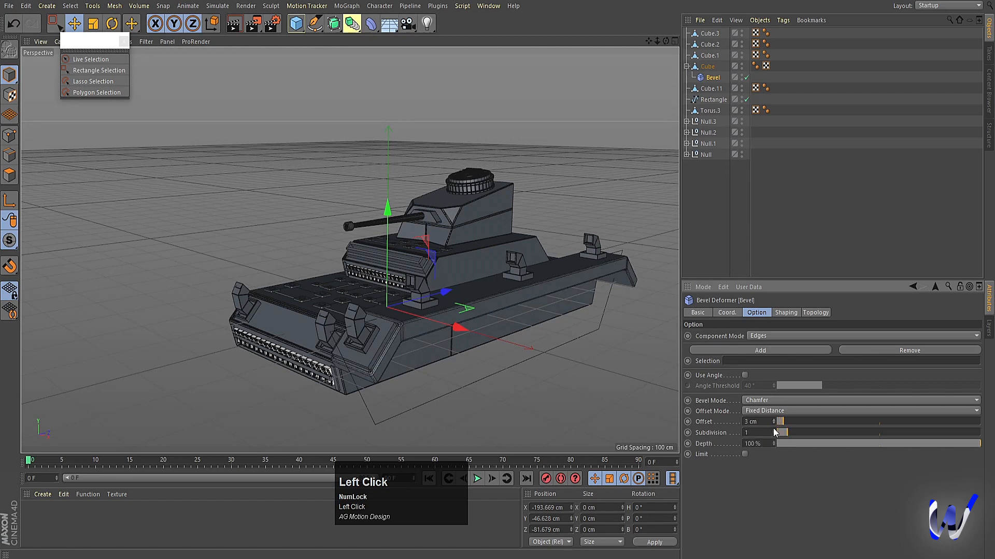
pyautogui.hotkey('ctrl', 'r')
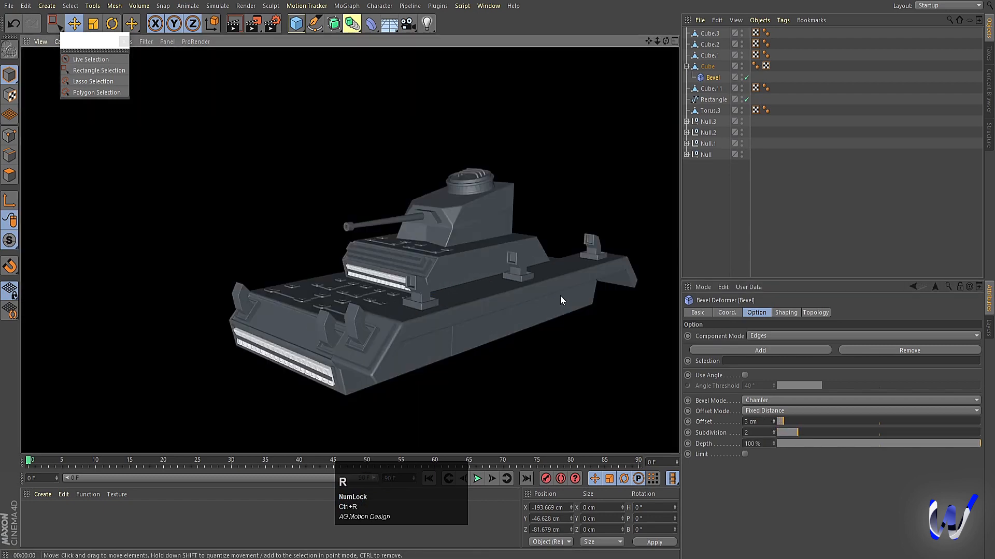
# Duplicate the large four-cornered plate on the hull's front deck straight up to Y about 78 cm
pyautogui.click(807, 222)
pyautogui.keyDown('alt'); pyautogui.moveTo(474, 324); pyautogui.dragTo(477, 359); pyautogui.keyUp('alt')
pyautogui.click(381, 333)
pyautogui.scroll(2, 388, 337)
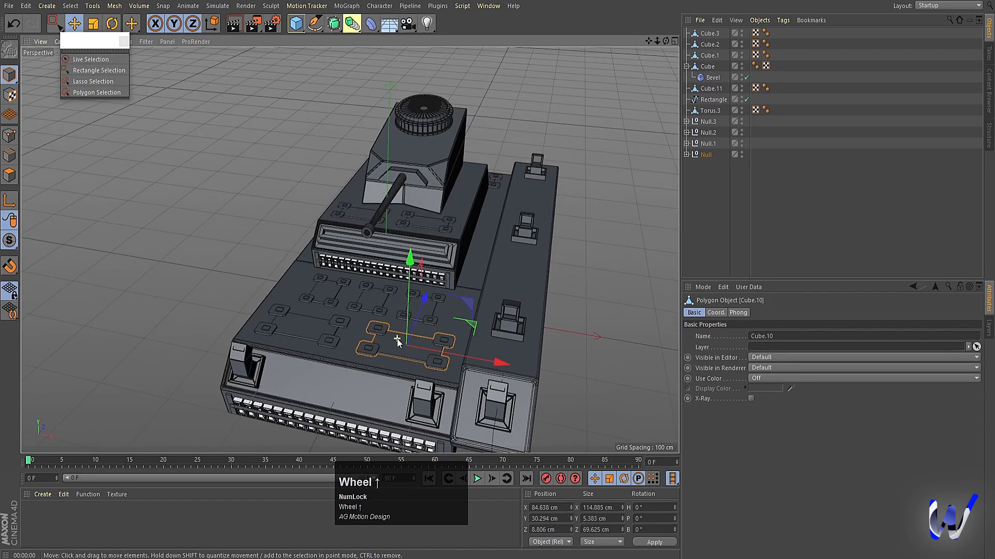
pyautogui.scroll(4, 383, 328)
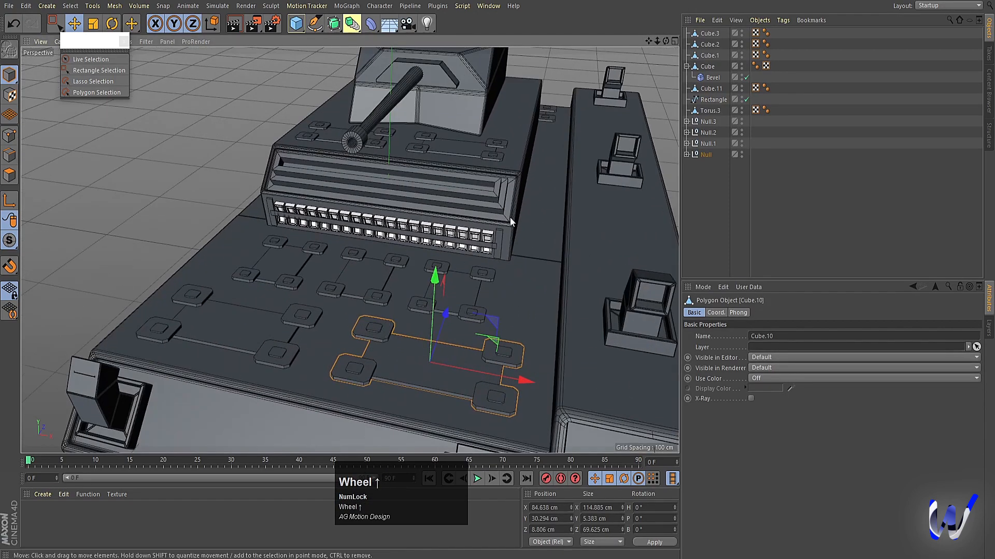
pyautogui.keyDown('ctrl'); pyautogui.moveTo(435, 279); pyautogui.dragTo(438, 210); pyautogui.keyUp('ctrl')
# Move the plate copy out of the Null group to the top level of the object hierarchy
pyautogui.click(687, 154)
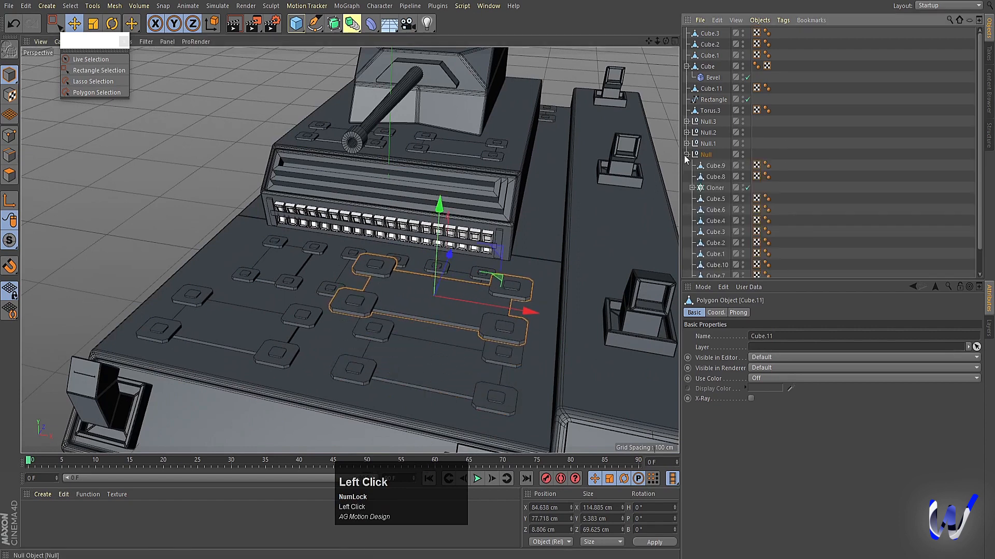
pyautogui.scroll(-2, 719, 259)
pyautogui.moveTo(718, 276); pyautogui.dragTo(720, 199)
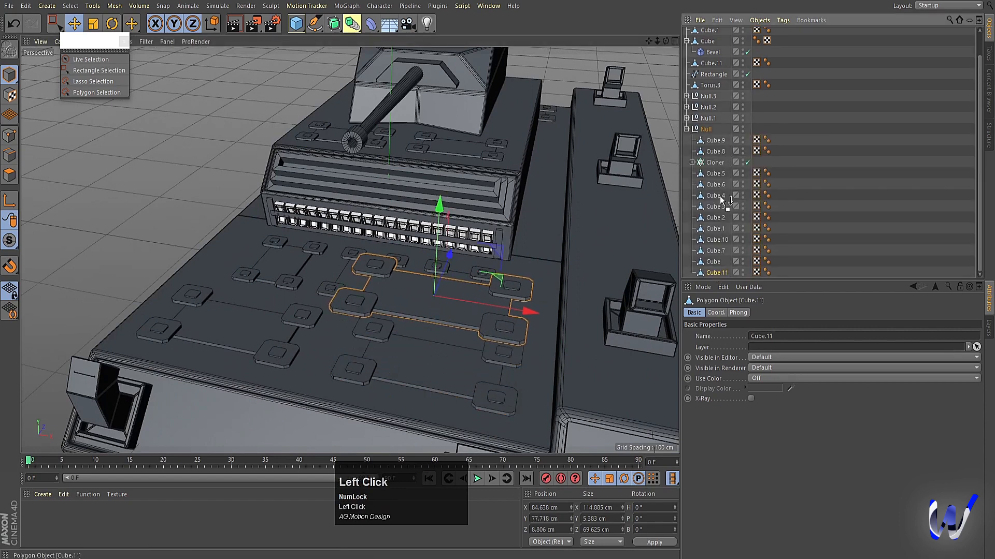
pyautogui.moveTo(717, 32); pyautogui.dragTo(701, 33)
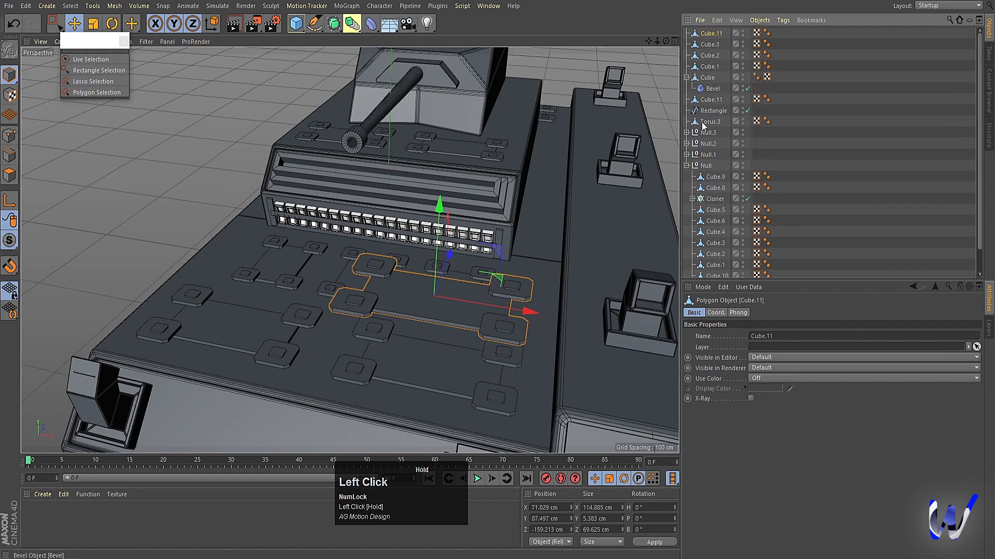
pyautogui.click(687, 165)
# Move the plate copy onto the side fender at X about 191 cm and rotate its heading to -90°
pyautogui.middleClick(461, 233)
pyautogui.middleClick(461, 232)
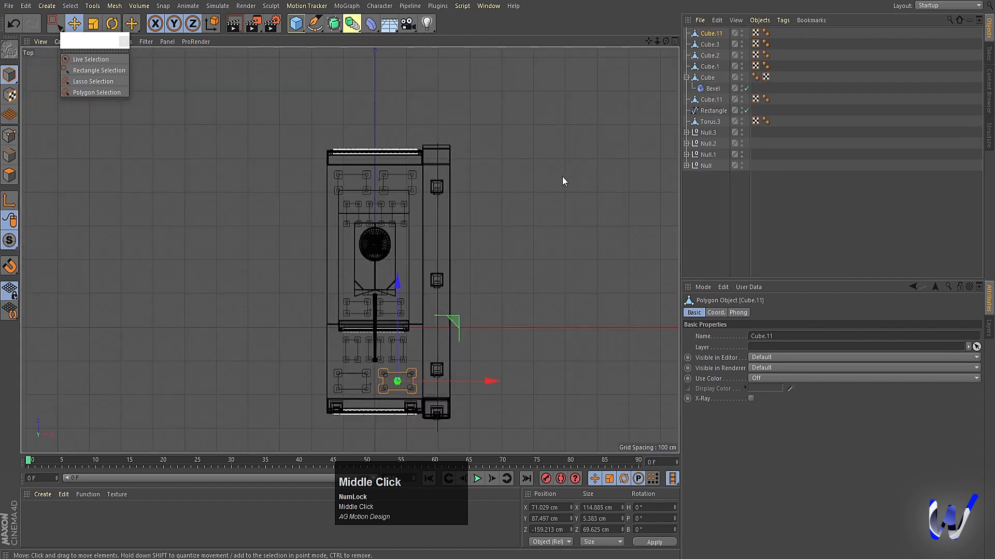
pyautogui.scroll(2, 419, 357)
pyautogui.scroll(2, 418, 357)
pyautogui.moveTo(444, 333); pyautogui.dragTo(496, 363)
pyautogui.press('r')
pyautogui.scroll(3, 499, 356)
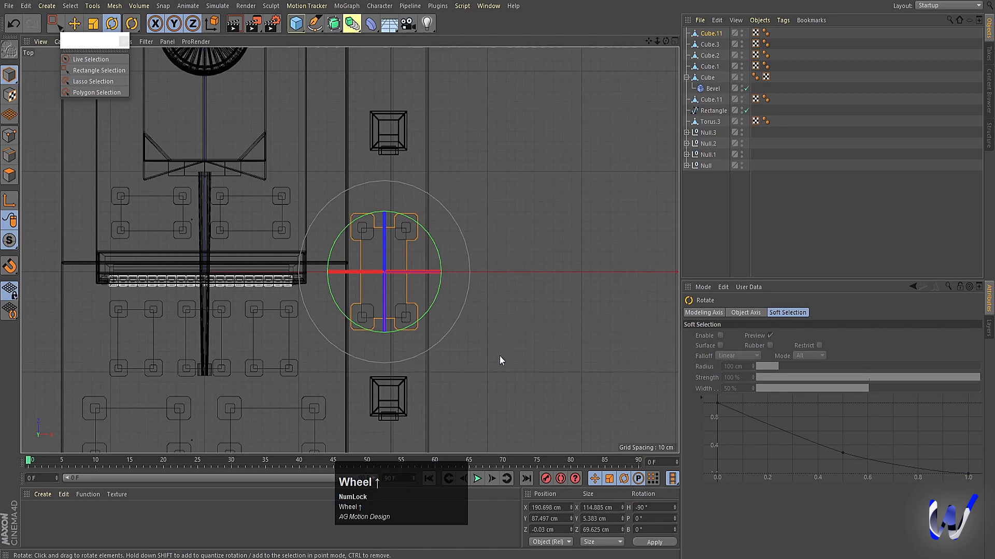
# Scale the plate copy to about 97 by 59 cm and centre it on the fender at X about 197 cm
pyautogui.press('t')
pyautogui.moveTo(559, 275); pyautogui.dragTo(466, 261)
pyautogui.press('e')
pyautogui.moveTo(445, 327)
pyautogui.mouseDown()
pyautogui.moveTo(437, 326)
pyautogui.moveTo(449, 331)
pyautogui.mouseUp()
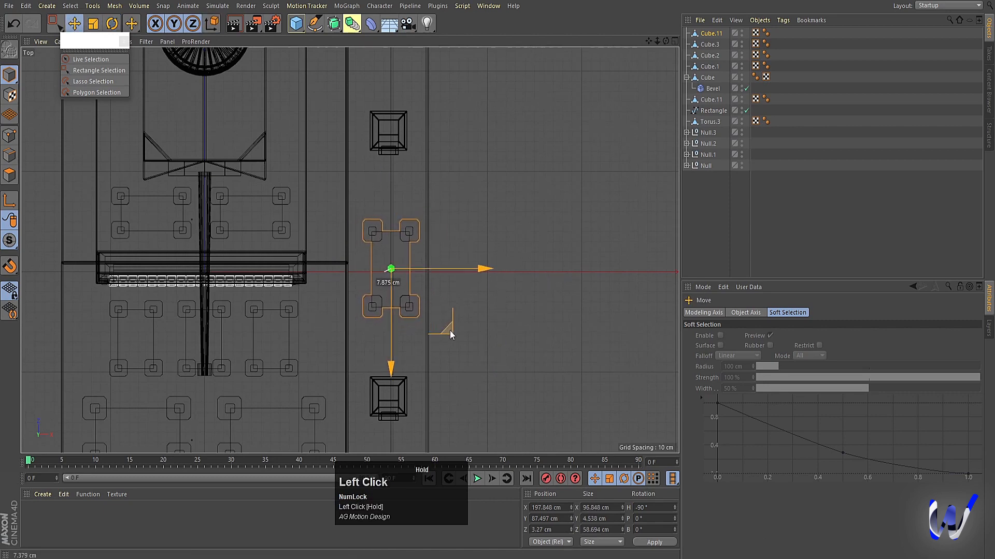
# Lower the plate onto the fender's top surface at Y about 66.6 cm
pyautogui.middleClick(486, 273)
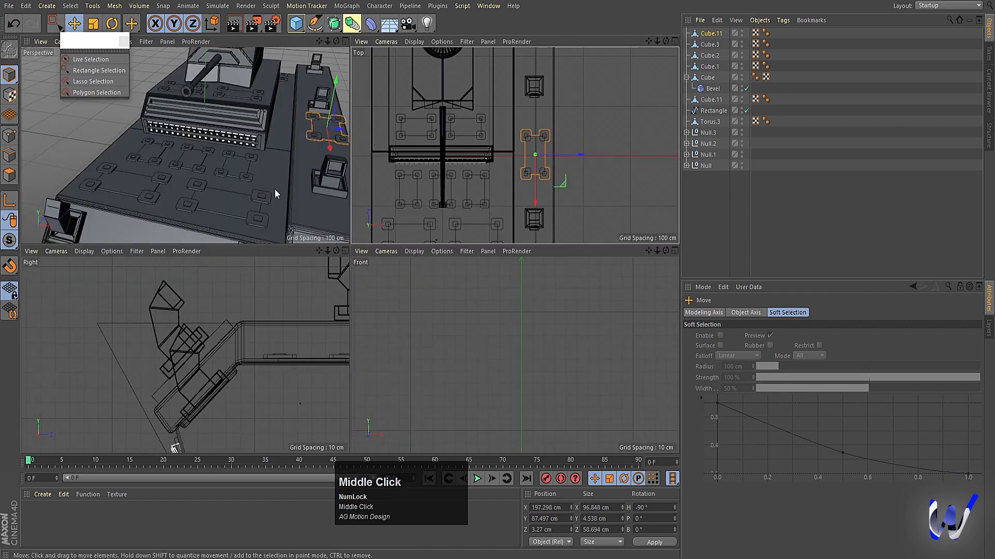
pyautogui.middleClick(247, 379)
pyautogui.scroll(-3, 384, 329)
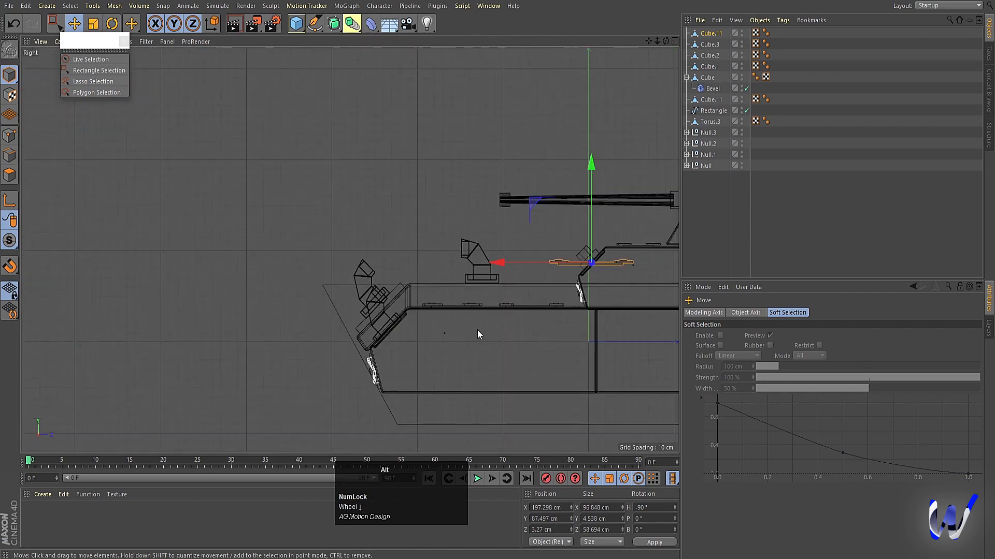
pyautogui.keyDown('alt'); pyautogui.moveTo(477, 333); pyautogui.dragTo(268, 338, button='middle'); pyautogui.keyUp('alt')
pyautogui.scroll(3, 388, 214)
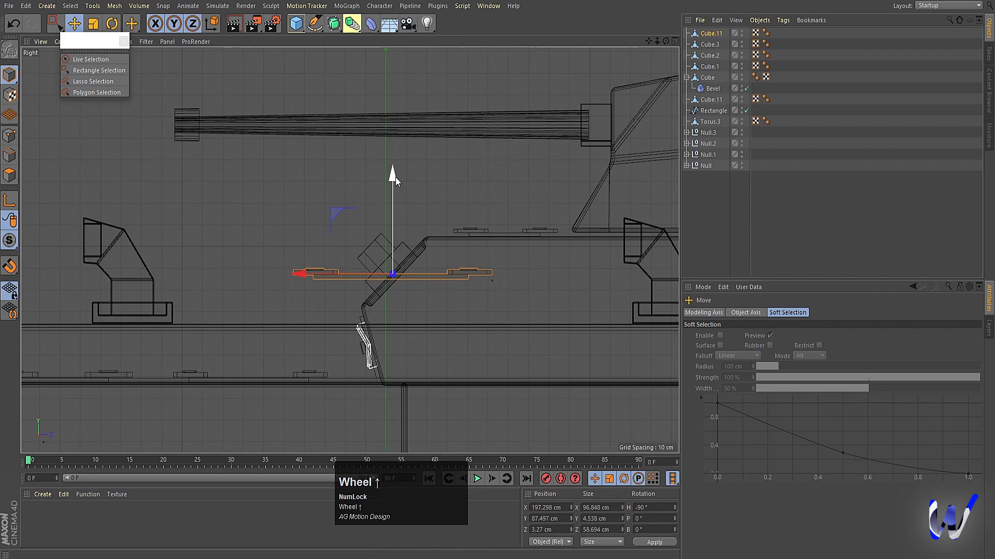
pyautogui.moveTo(396, 177); pyautogui.dragTo(396, 222)
pyautogui.middleClick(396, 222)
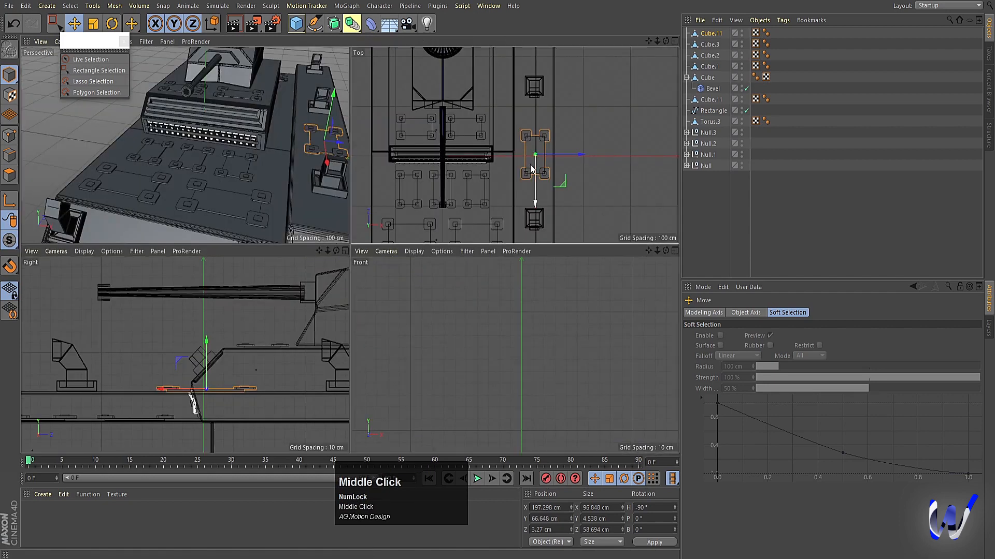
# Shift the plate forward to Z about -35 cm and shorten it to about 62 cm by moving its front points
pyautogui.middleClick(530, 163)
pyautogui.moveTo(391, 366); pyautogui.dragTo(393, 400)
pyautogui.click(98, 70)
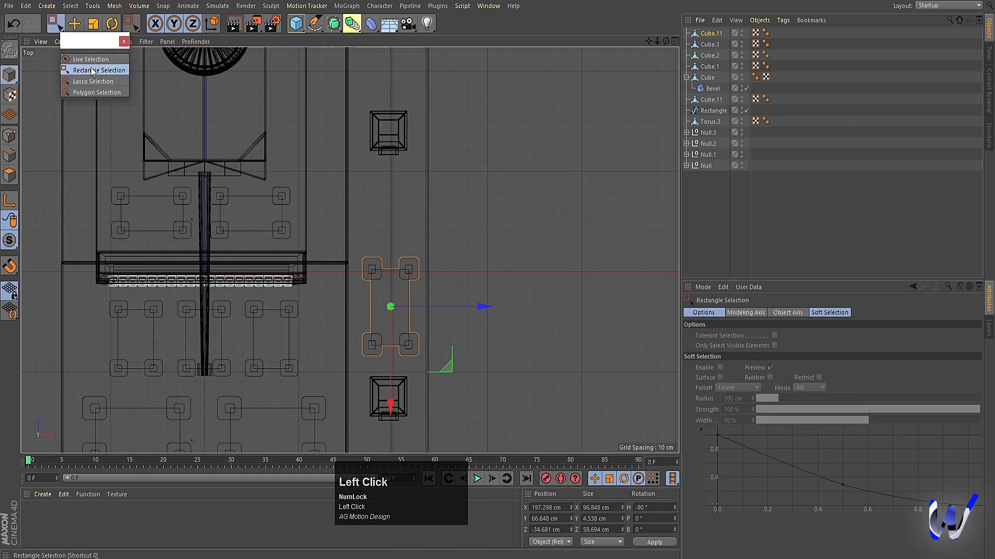
pyautogui.click(10, 136)
pyautogui.moveTo(346, 319); pyautogui.dragTo(489, 394)
pyautogui.moveTo(392, 445); pyautogui.dragTo(390, 403)
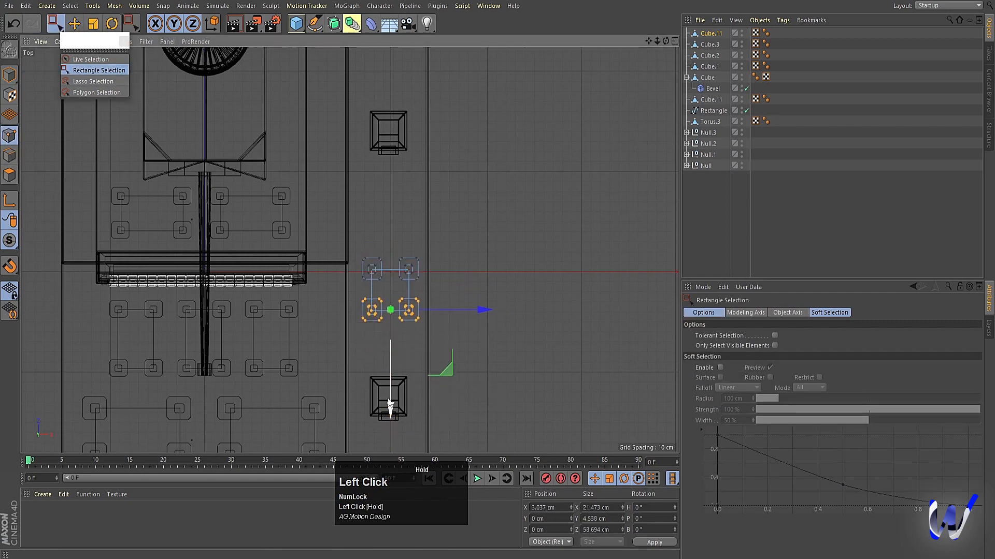
# Slide the shortened plate forward along the fender to Z about -73 cm, just behind the bracket
pyautogui.click(10, 81)
pyautogui.scroll(4, 340, 260)
pyautogui.keyDown('alt'); pyautogui.moveTo(359, 308); pyautogui.dragTo(355, 249, button='middle'); pyautogui.keyUp('alt')
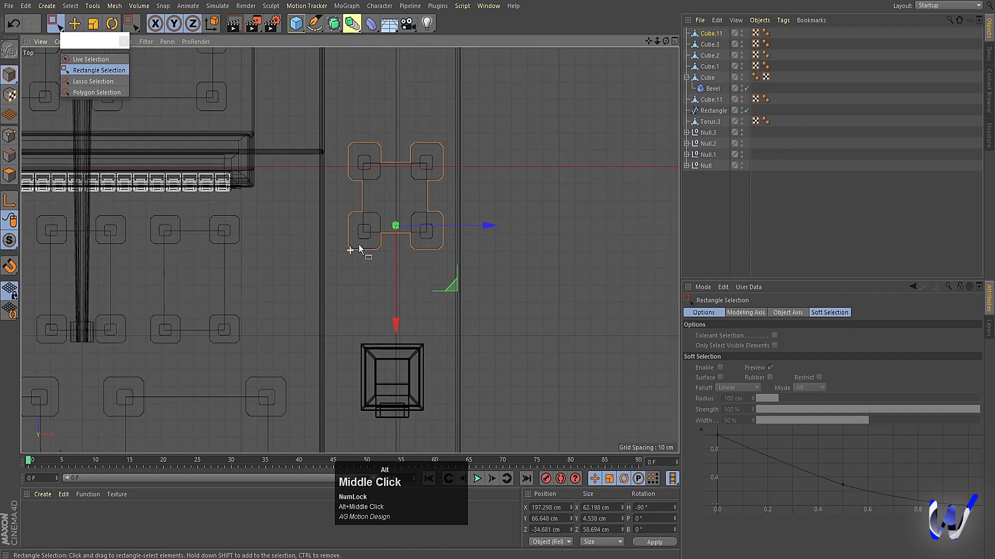
pyautogui.moveTo(396, 324); pyautogui.dragTo(396, 385)
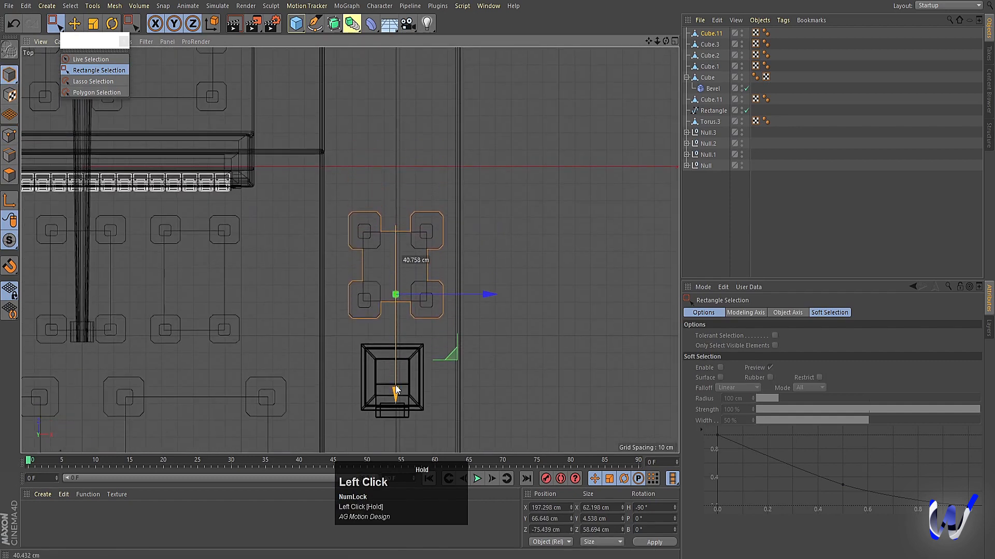
# Duplicate the plate in front of the bracket and scale it to about 45 by 43 cm at Z about -187 cm
pyautogui.scroll(-3, 397, 367)
pyautogui.keyDown('alt'); pyautogui.moveTo(396, 392); pyautogui.dragTo(399, 290, button='middle'); pyautogui.keyUp('alt')
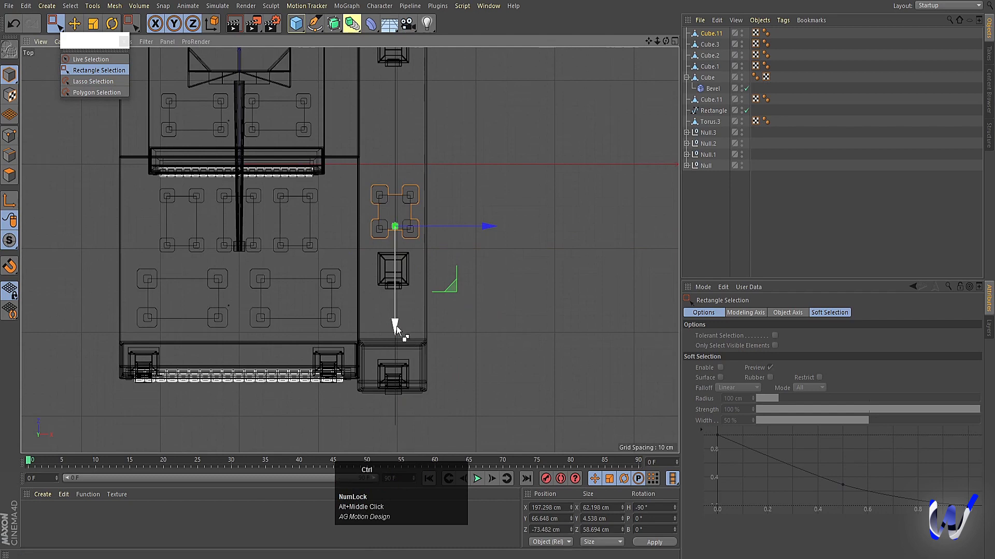
pyautogui.keyDown('ctrl'); pyautogui.moveTo(403, 334); pyautogui.dragTo(409, 430); pyautogui.keyUp('ctrl')
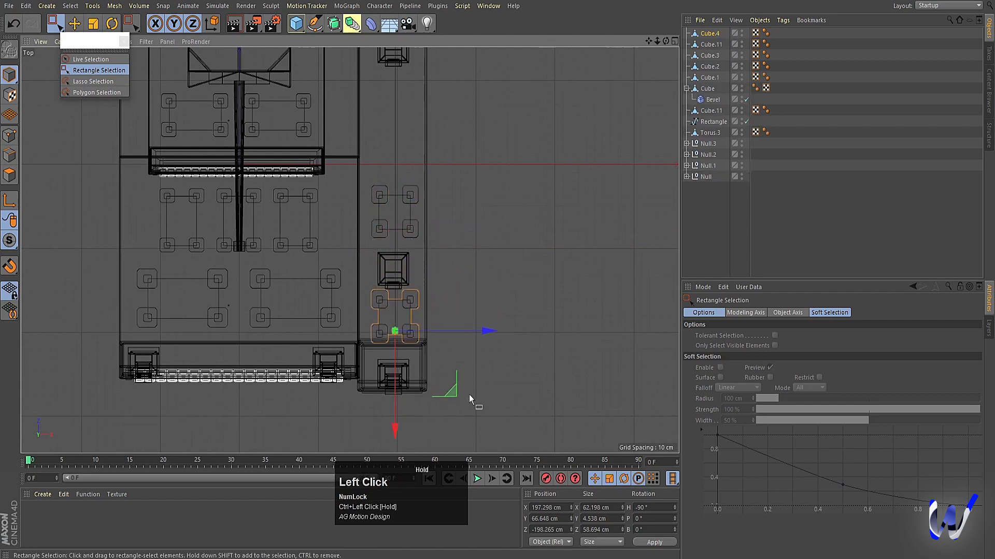
pyautogui.press('t')
pyautogui.press('r')
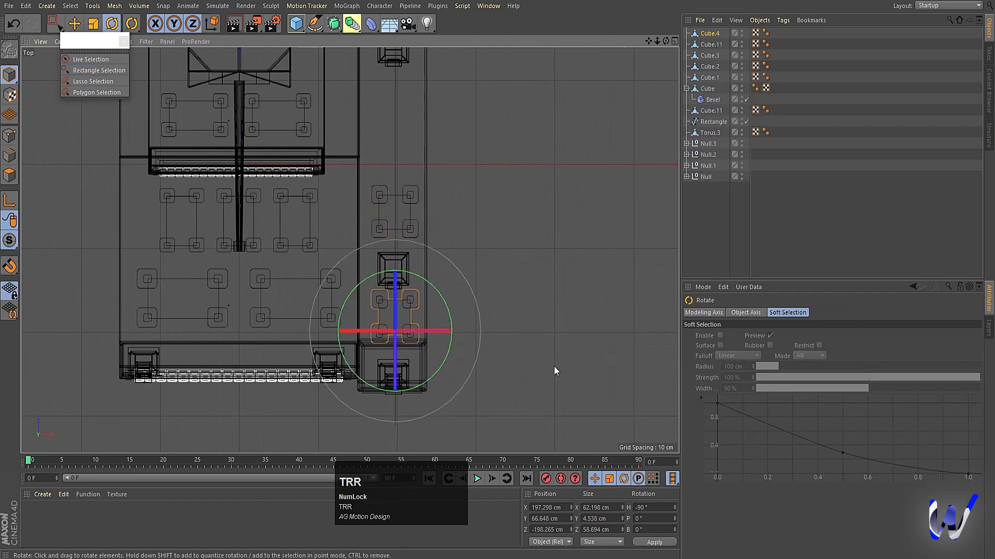
pyautogui.press('t')
pyautogui.moveTo(554, 365); pyautogui.dragTo(452, 349)
pyautogui.scroll(3, 391, 344)
pyautogui.press('e')
# Lower the small front plate closer to the fender's top surface at Y about 65.9 cm
pyautogui.middleClick(437, 325)
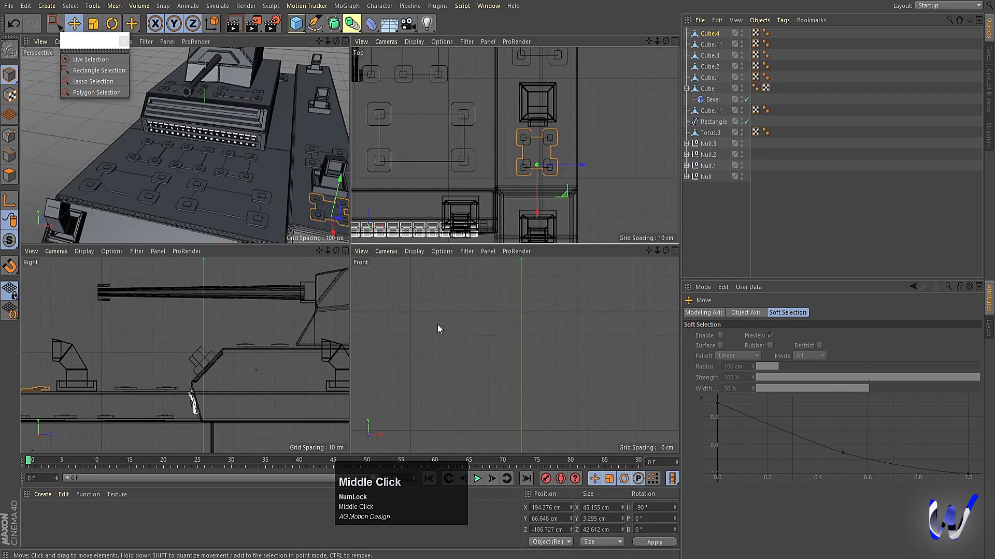
pyautogui.middleClick(163, 358)
pyautogui.press('s')
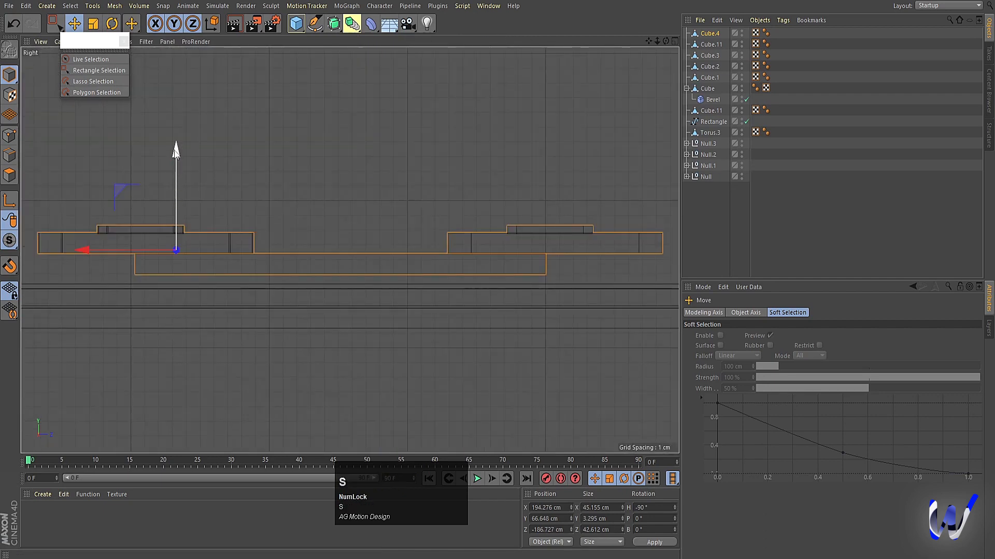
pyautogui.moveTo(175, 151); pyautogui.dragTo(175, 161)
pyautogui.scroll(8, 284, 260)
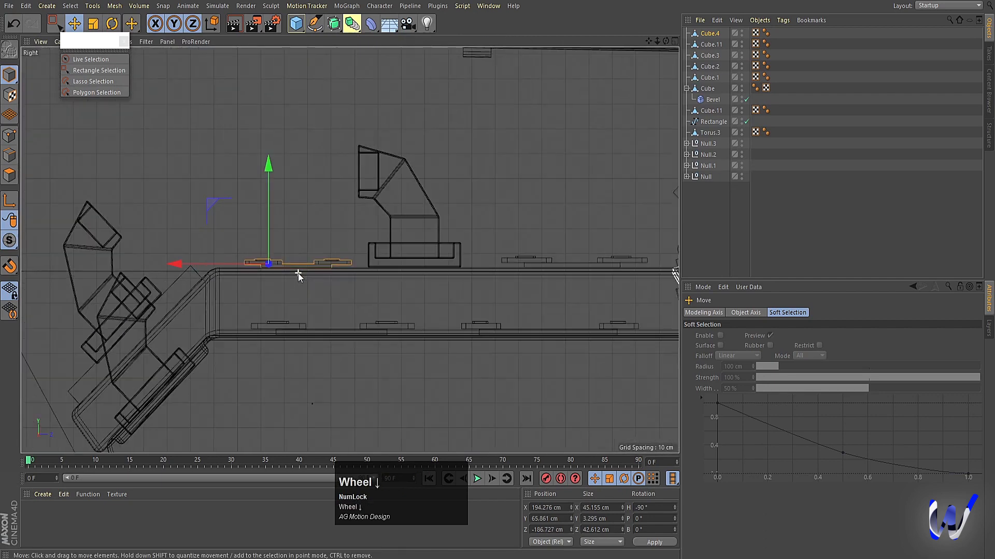
# Shift the larger fender plate backward to Z about 13 cm
pyautogui.click(554, 260)
pyautogui.middleClick(476, 262)
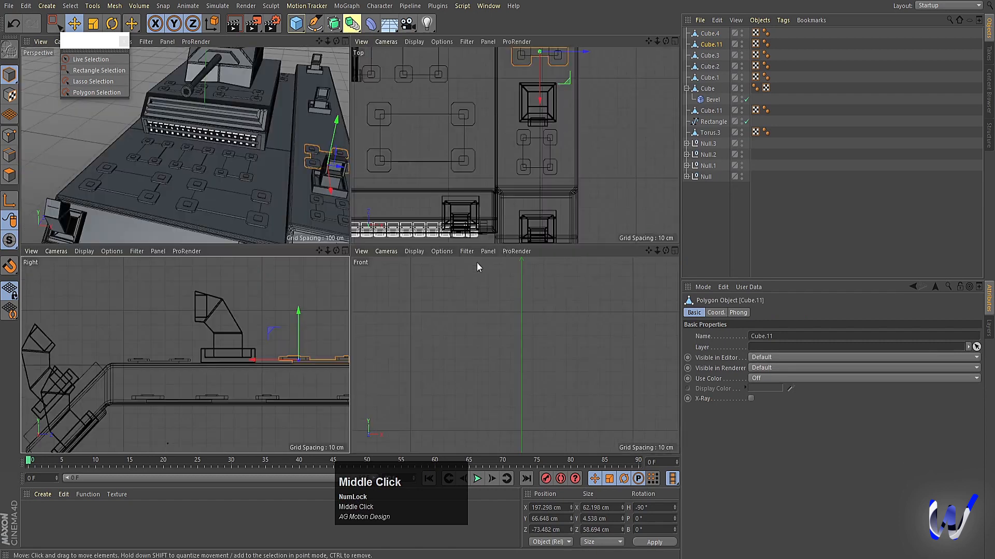
pyautogui.middleClick(520, 182)
pyautogui.scroll(-3, 453, 291)
pyautogui.scroll(-3, 452, 291)
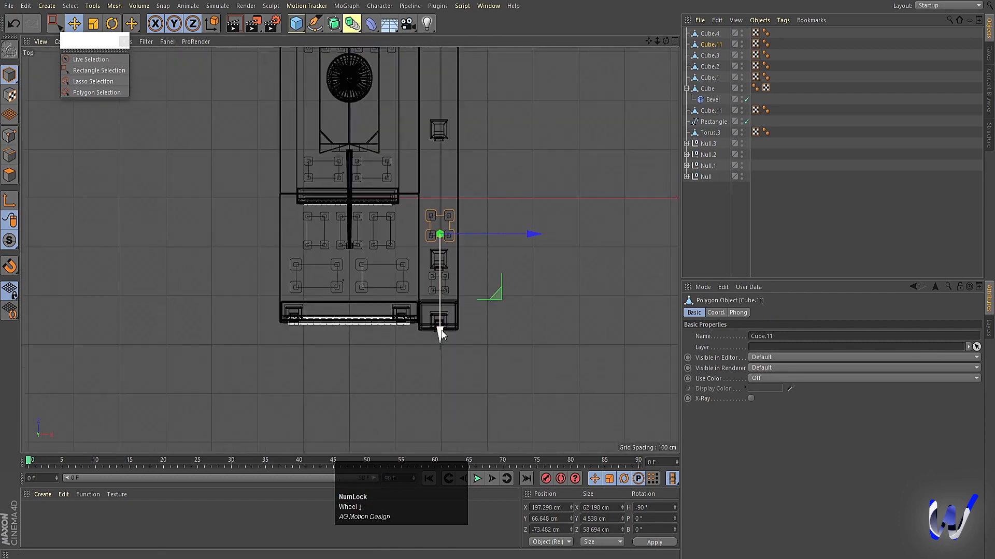
pyautogui.keyDown('ctrl'); pyautogui.moveTo(441, 329); pyautogui.dragTo(442, 293); pyautogui.keyUp('ctrl')
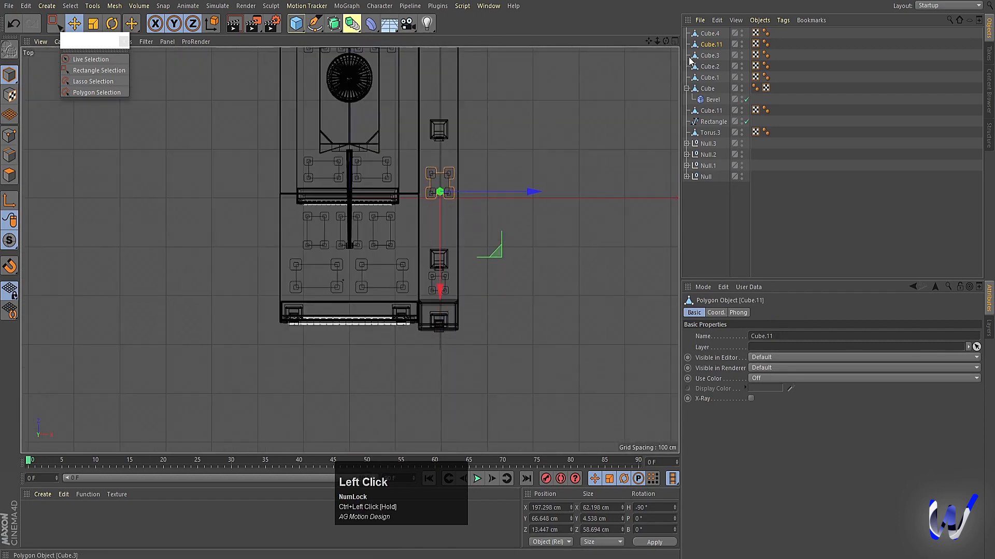
pyautogui.keyDown('shift'); pyautogui.click(706, 35); pyautogui.keyUp('shift')
pyautogui.click(708, 45)
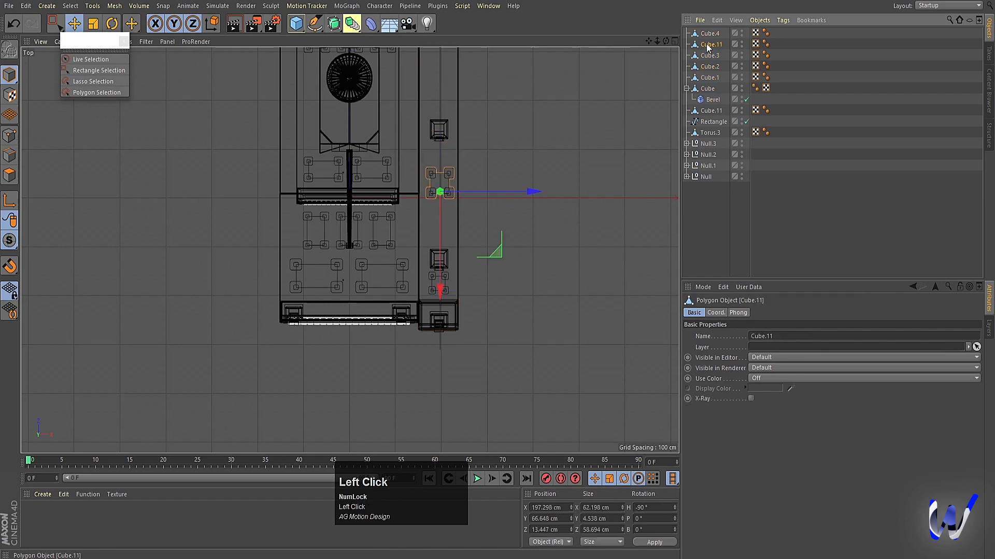
pyautogui.hotkey('ctrl', 'z')
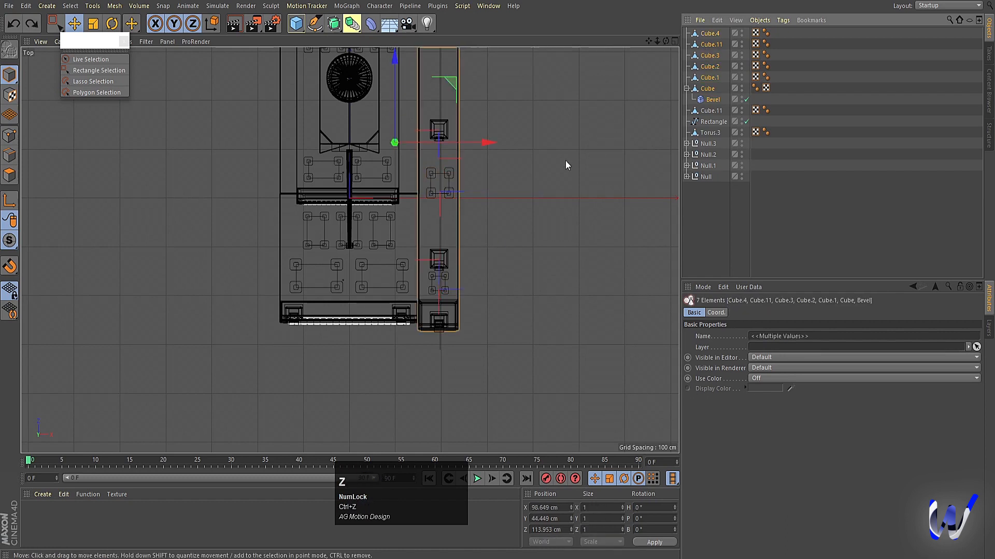
# Move the larger fender plate back near the bracket and add a copy behind it at Z about 30 cm
pyautogui.click(706, 35)
pyautogui.click(440, 182)
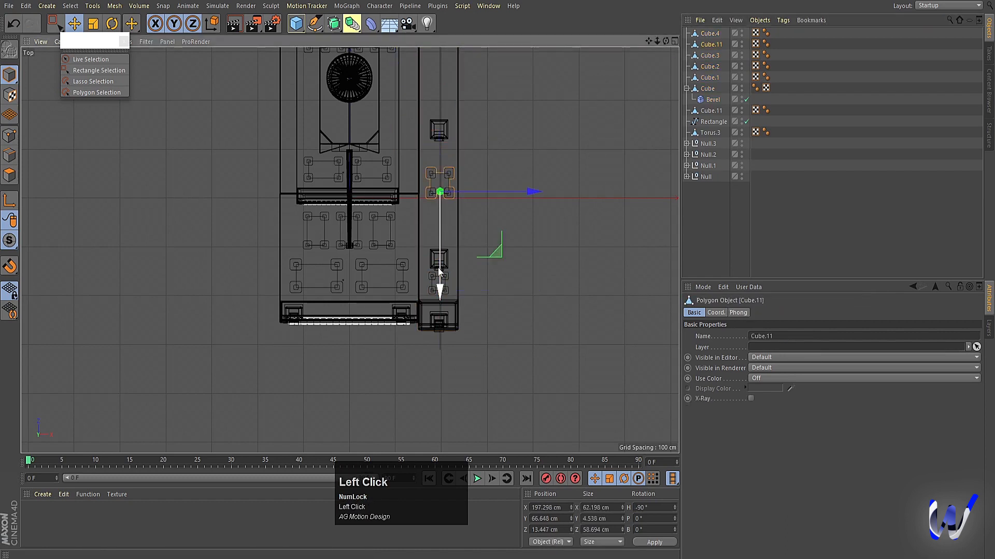
pyautogui.moveTo(439, 283)
pyautogui.mouseDown()
pyautogui.moveTo(439, 327)
pyautogui.moveTo(440, 286)
pyautogui.mouseUp()
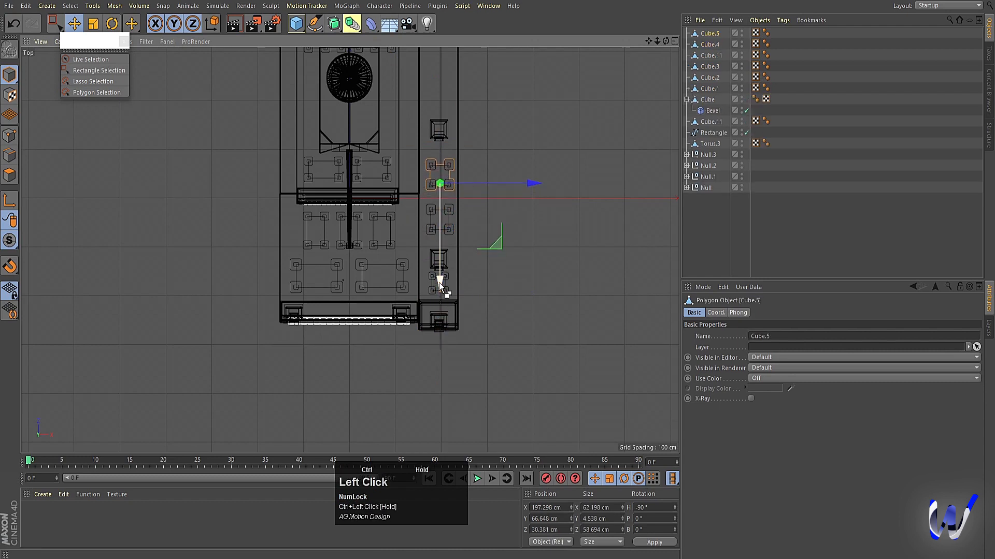
# Select the two larger fender plates and place them next to each other at the top of the object hierarchy
pyautogui.click(710, 44)
pyautogui.keyDown('shift'); pyautogui.click(704, 35); pyautogui.keyUp('shift')
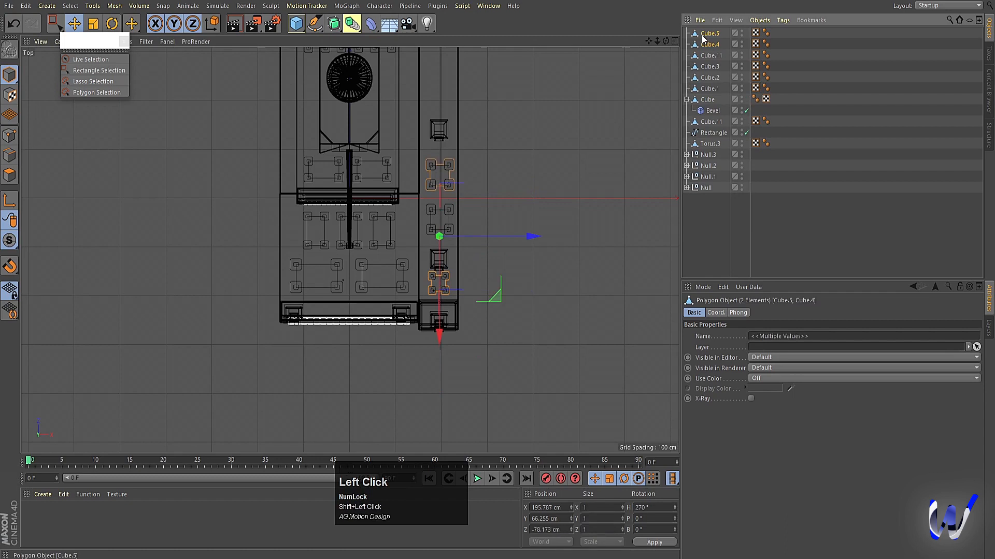
pyautogui.click(444, 167)
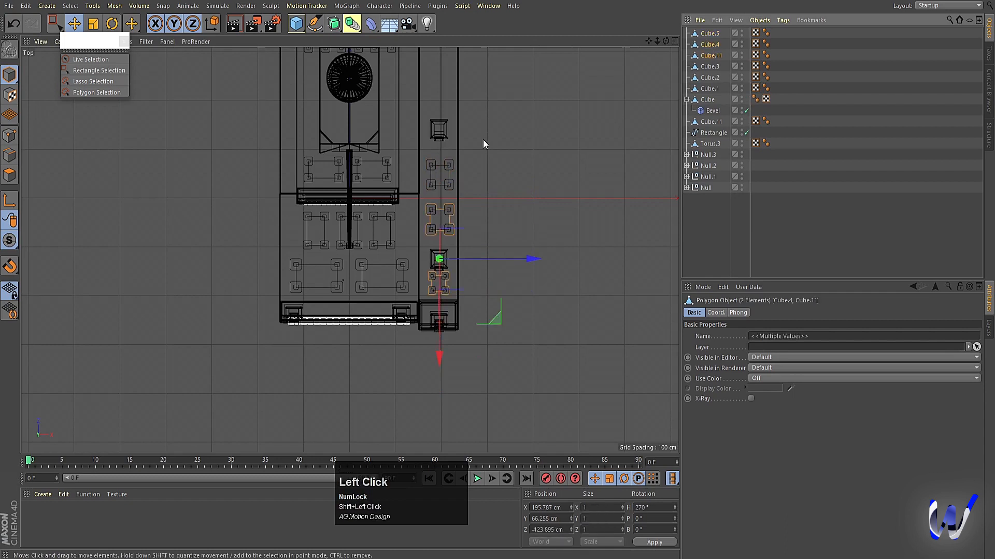
pyautogui.keyDown('shift'); pyautogui.click(451, 212); pyautogui.keyUp('shift')
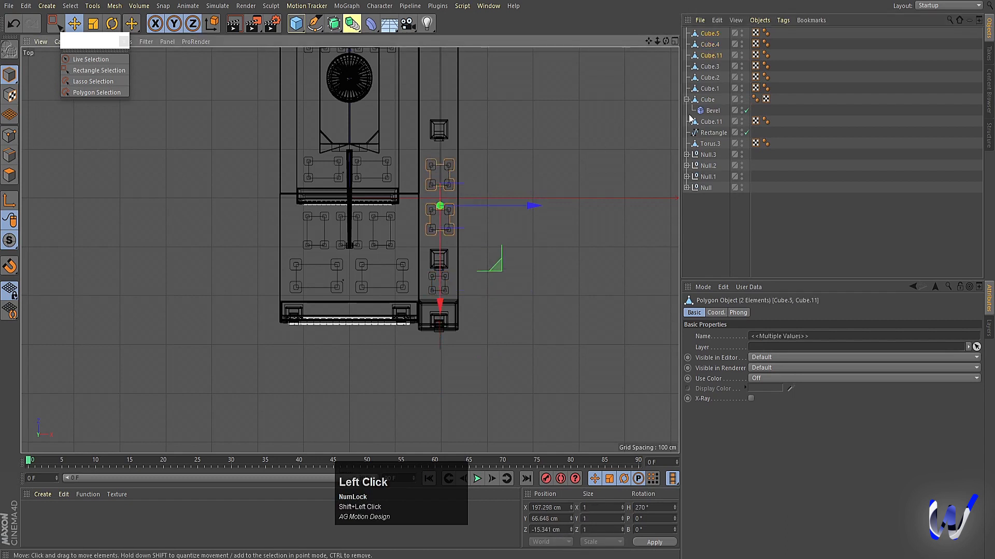
pyautogui.moveTo(705, 40); pyautogui.dragTo(704, 39)
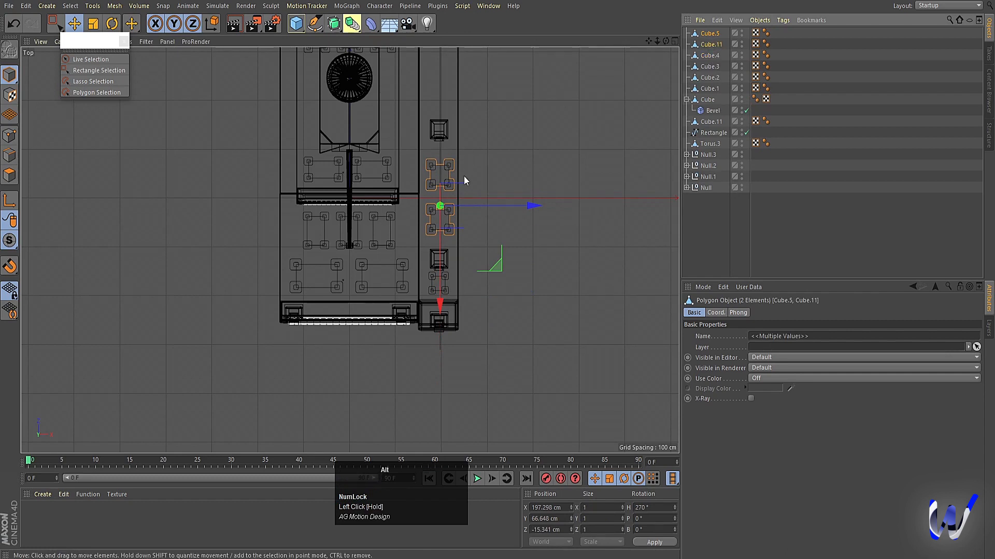
# Duplicate the two larger plates backward along the fender, behind the middle bracket, at Z about 256 cm
pyautogui.keyDown('alt'); pyautogui.moveTo(464, 175); pyautogui.dragTo(421, 263, button='middle'); pyautogui.keyUp('alt')
pyautogui.moveTo(392, 389); pyautogui.dragTo(400, 261)
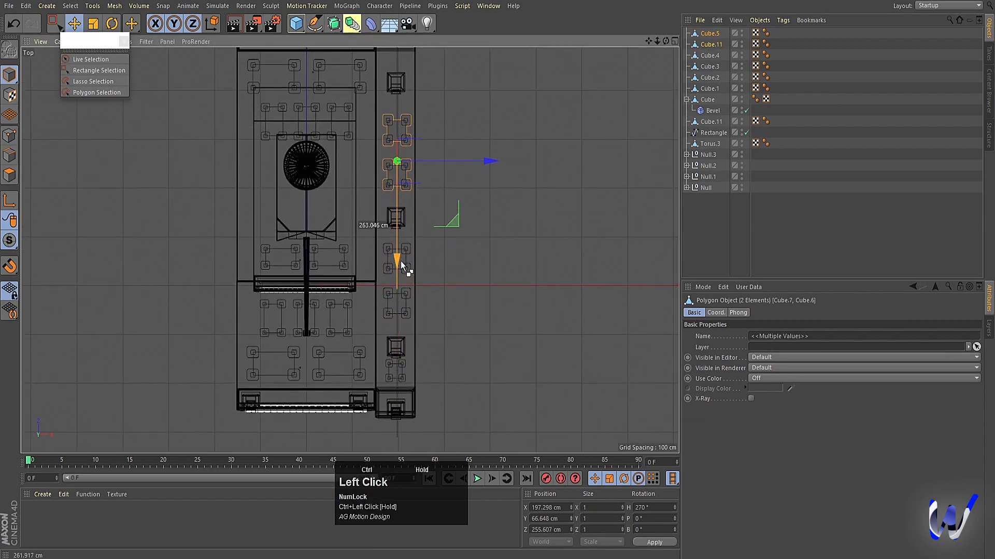
pyautogui.keyDown('alt'); pyautogui.moveTo(433, 199); pyautogui.dragTo(412, 300, button='middle'); pyautogui.keyUp('alt')
pyautogui.middleClick(493, 210)
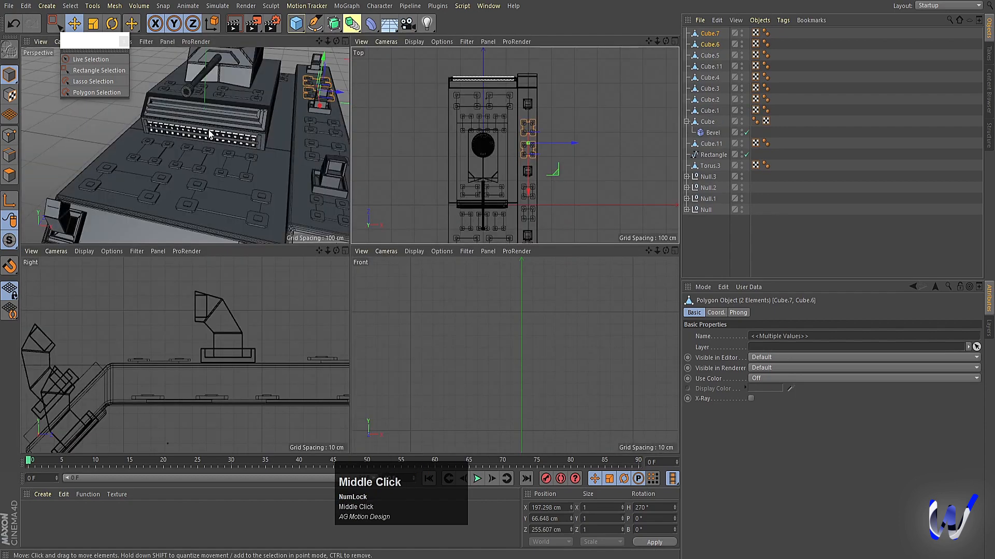
# Deselect everything, examine the whole tank in the perspective view, and render a preview of it
pyautogui.middleClick(208, 131)
pyautogui.scroll(-2, 555, 280)
pyautogui.keyDown('alt'); pyautogui.moveTo(555, 280); pyautogui.dragTo(517, 281); pyautogui.keyUp('alt')
pyautogui.keyDown('alt'); pyautogui.moveTo(517, 282); pyautogui.dragTo(463, 294, button='middle'); pyautogui.keyUp('alt')
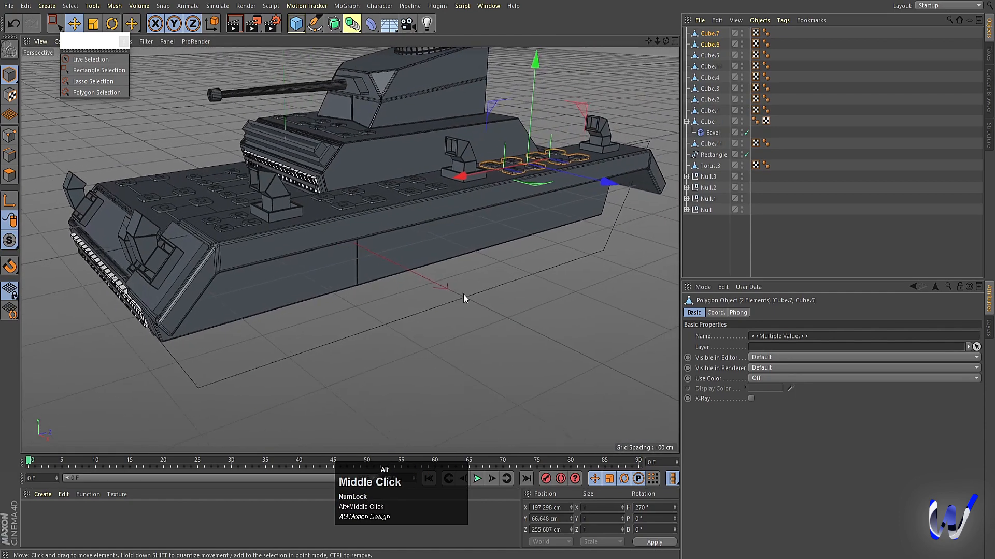
pyautogui.click(494, 340)
pyautogui.scroll(-4, 417, 340)
pyautogui.keyDown('alt'); pyautogui.moveTo(355, 341); pyautogui.dragTo(339, 346); pyautogui.keyUp('alt')
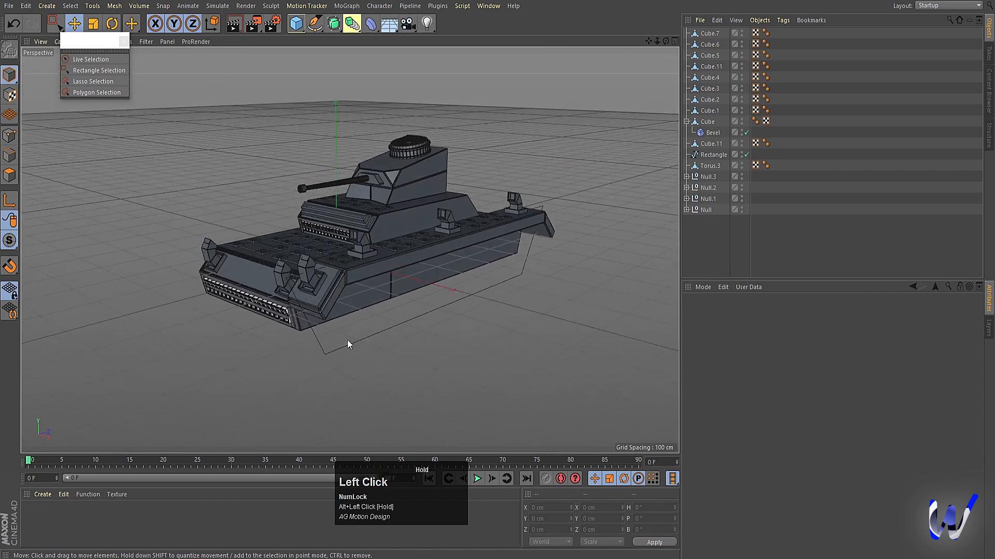
pyautogui.click(337, 352)
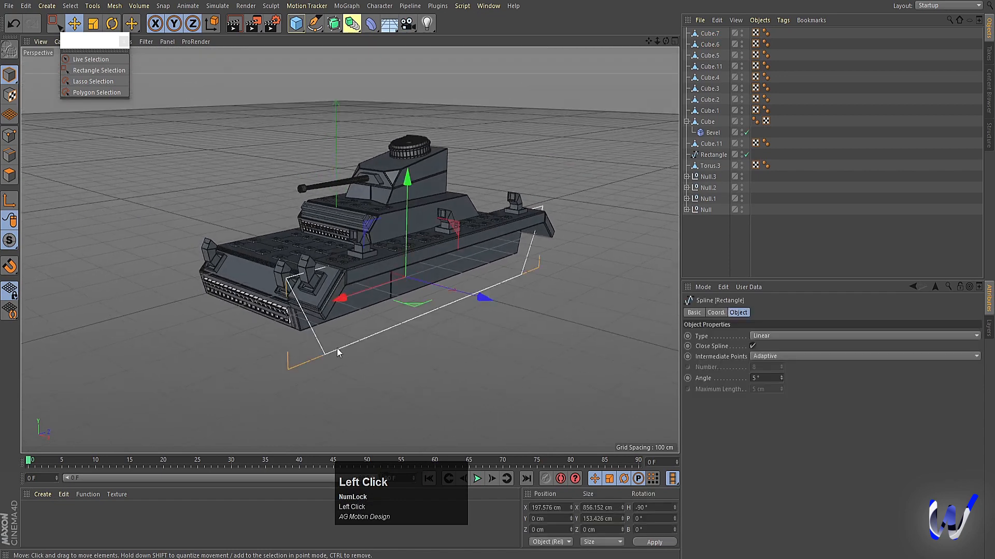
pyautogui.click(436, 363)
pyautogui.hotkey('ctrl', 'r')
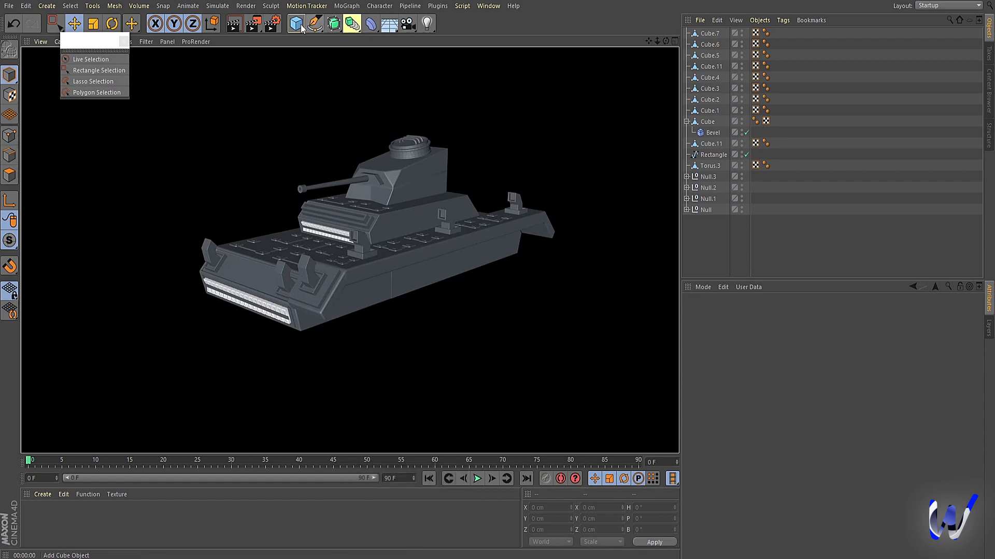
# Add a cube beside the tank at X about 441 cm and flatten it to about 200 × 48 × 80 cm
pyautogui.moveTo(296, 23); pyautogui.dragTo(380, 39)
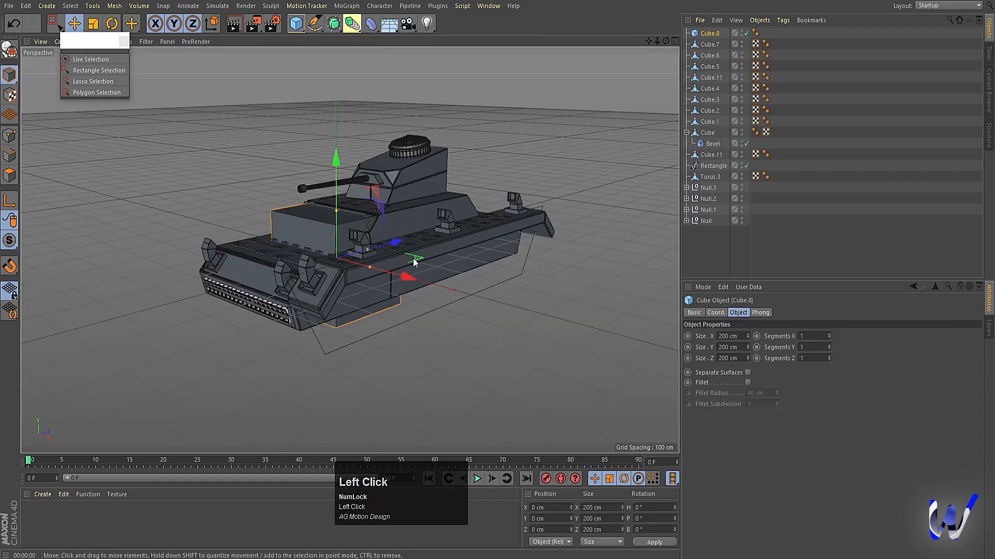
pyautogui.moveTo(406, 278); pyautogui.dragTo(600, 346)
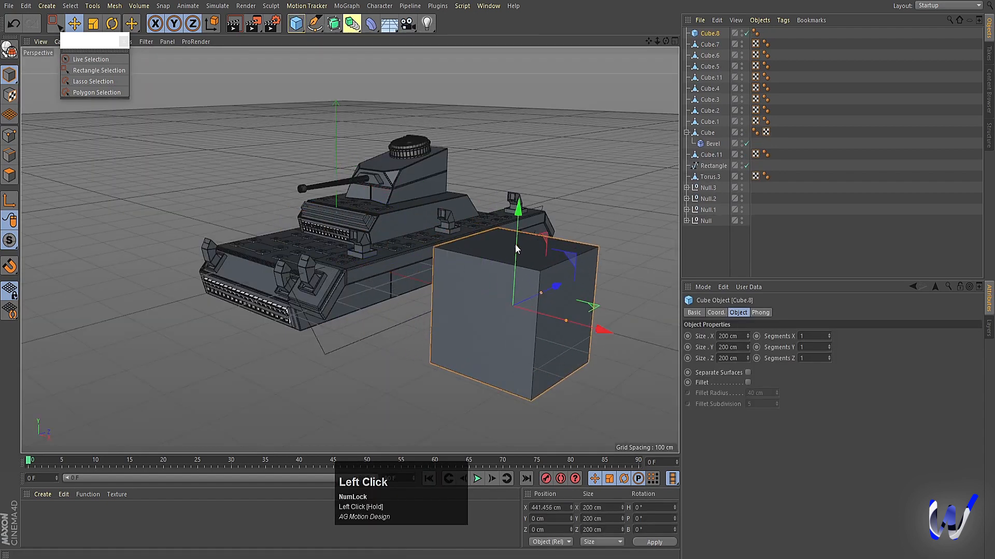
pyautogui.moveTo(515, 244); pyautogui.dragTo(514, 293)
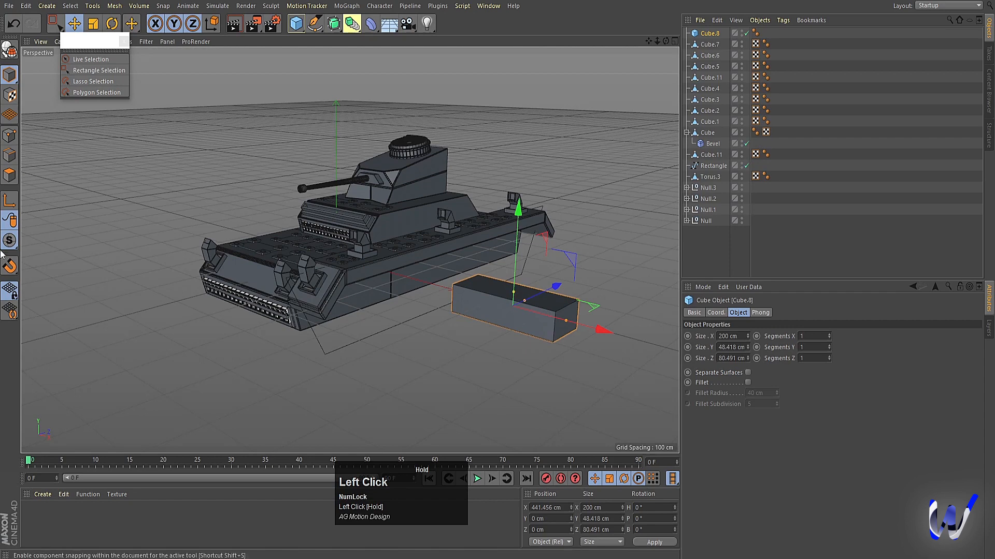
# Convert the new box into an editable polygon object and put it into polygon editing
pyautogui.press('c')
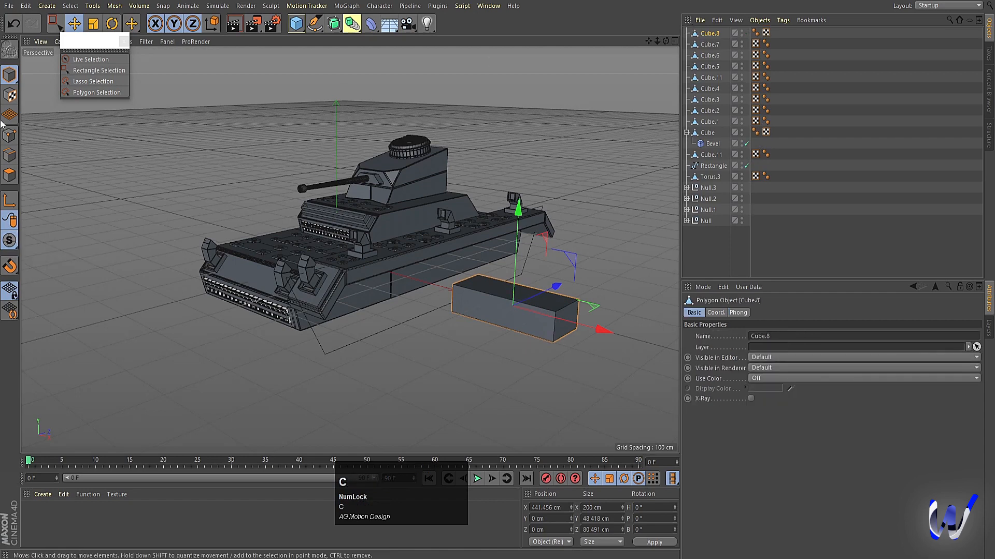
pyautogui.click(9, 135)
pyautogui.hotkey('ctrl', 'a')
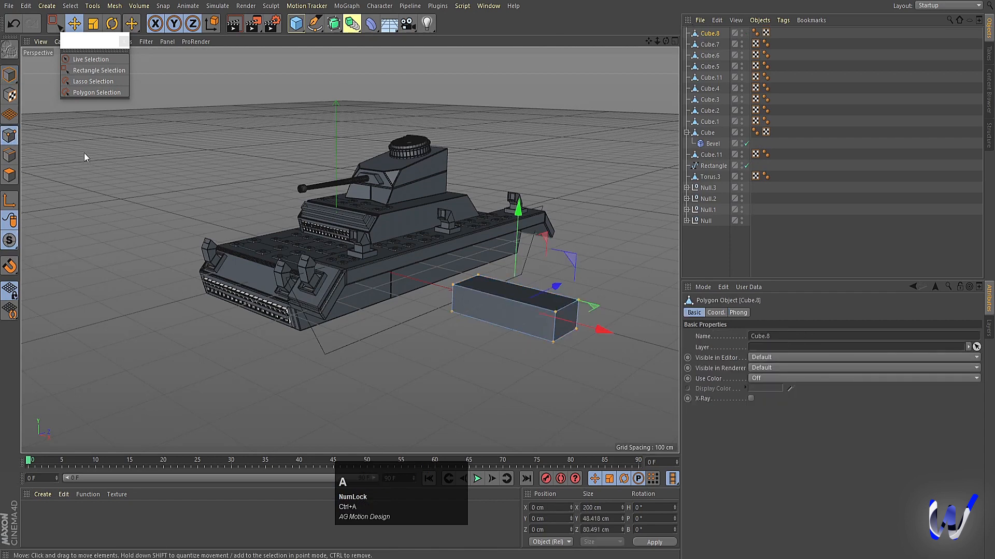
pyautogui.rightClick(84, 156)
pyautogui.click(117, 454)
pyautogui.click(9, 176)
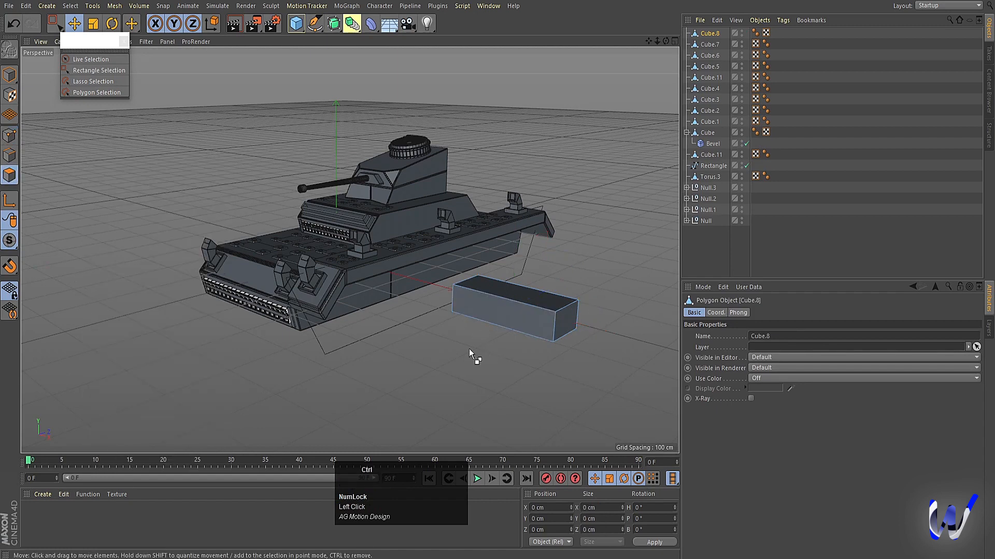
# Inset all the box's polygons with Extrude Inner and extrude them inward with an offset of -4.5 cm
pyautogui.hotkey('ctrl', 'a')
pyautogui.rightClick(381, 353)
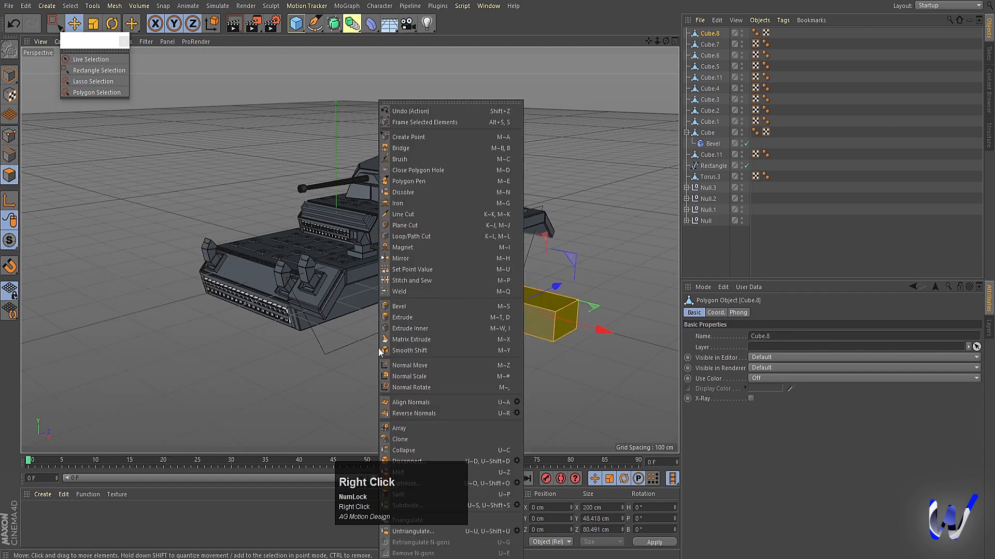
pyautogui.click(416, 327)
pyautogui.moveTo(545, 387); pyautogui.dragTo(549, 387)
pyautogui.press('d')
pyautogui.moveTo(493, 375); pyautogui.dragTo(488, 375)
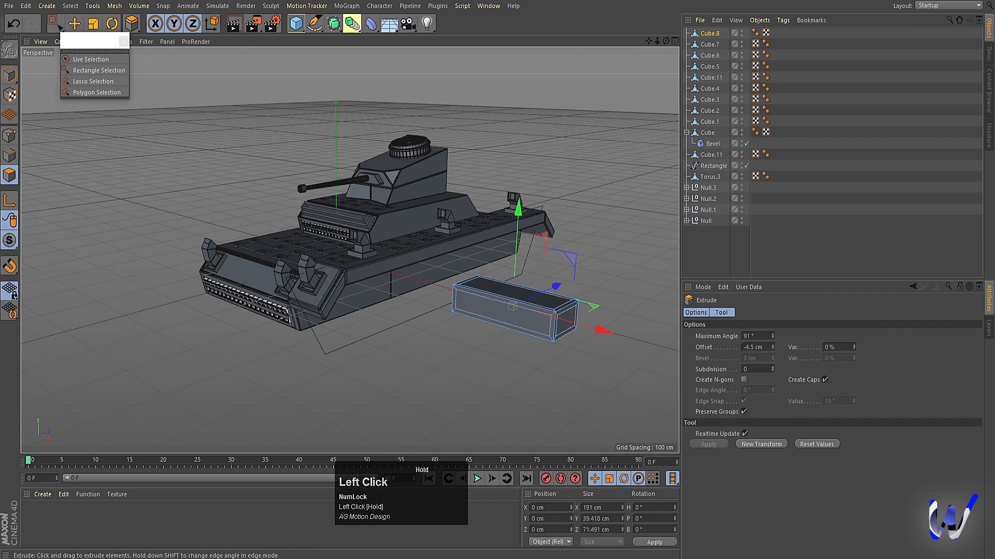
# Delete the leftover outer cap faces covering the recesses around the box and render a preview of the panelled box
pyautogui.click(507, 314)
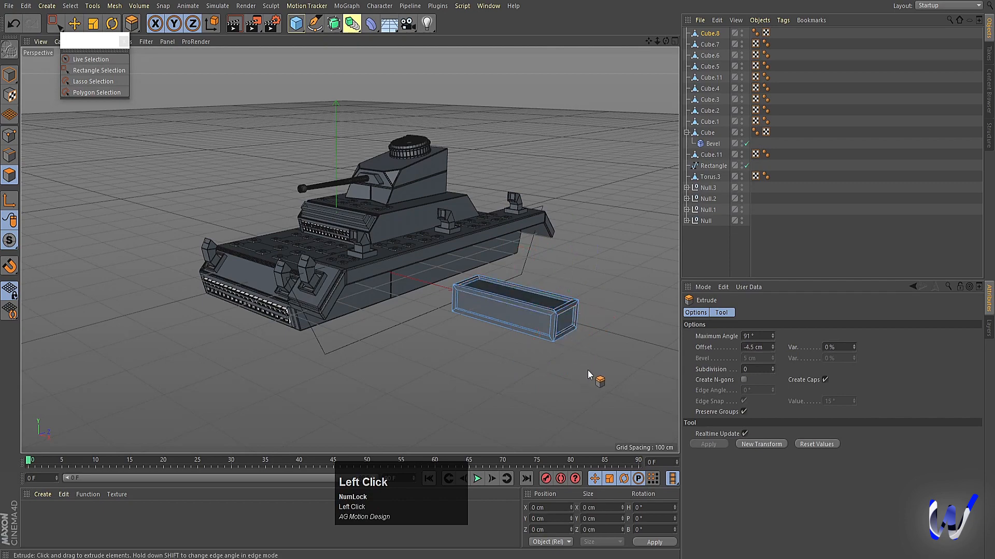
pyautogui.keyDown('alt'); pyautogui.moveTo(588, 370); pyautogui.dragTo(461, 369); pyautogui.keyUp('alt')
pyautogui.click(497, 322)
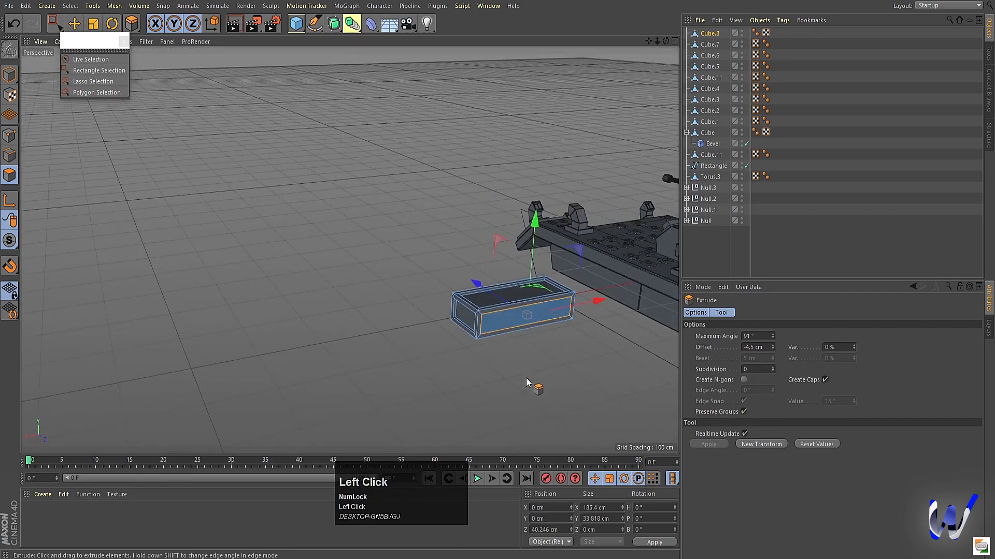
pyautogui.keyDown('alt'); pyautogui.moveTo(533, 376); pyautogui.dragTo(543, 339); pyautogui.keyUp('alt')
pyautogui.click(555, 333)
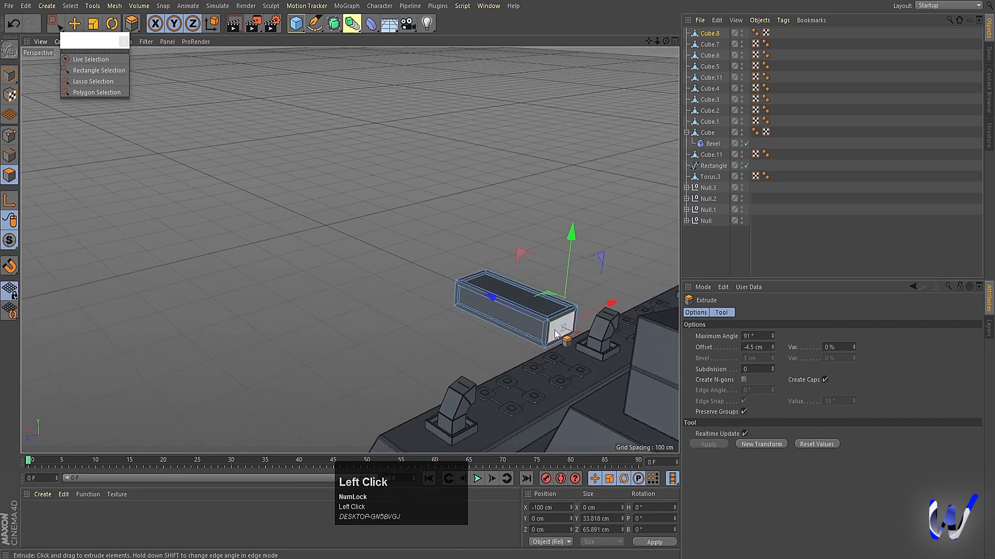
pyautogui.click(516, 369)
pyautogui.keyDown('alt'); pyautogui.moveTo(409, 374); pyautogui.dragTo(496, 313); pyautogui.keyUp('alt')
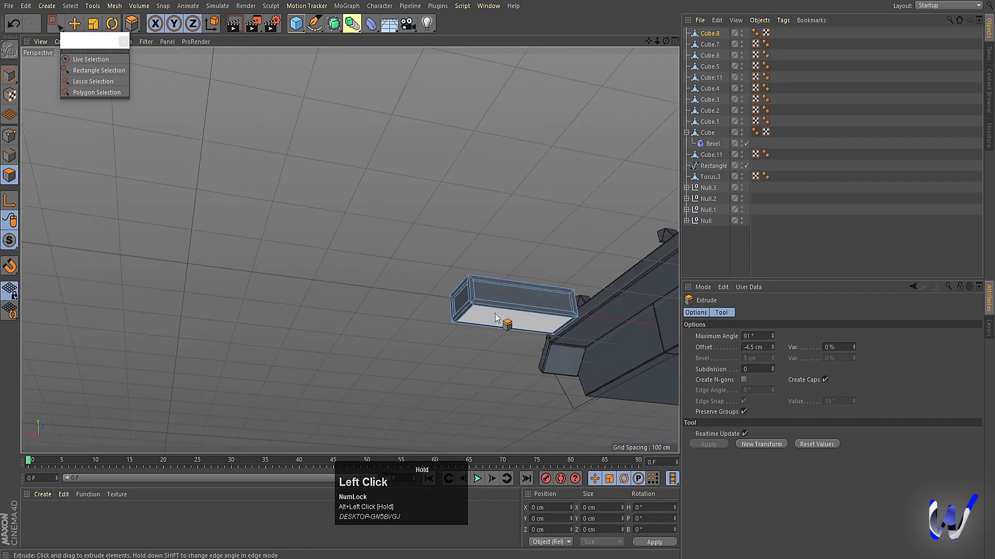
pyautogui.click(505, 335)
pyautogui.click(494, 373)
pyautogui.moveTo(495, 373)
pyautogui.keyDown('alt'); pyautogui.mouseDown()
pyautogui.moveTo(440, 414)
pyautogui.moveTo(523, 422)
pyautogui.moveTo(523, 430)
pyautogui.mouseUp(); pyautogui.keyUp('alt')
pyautogui.hotkey('ctrl', 'r')
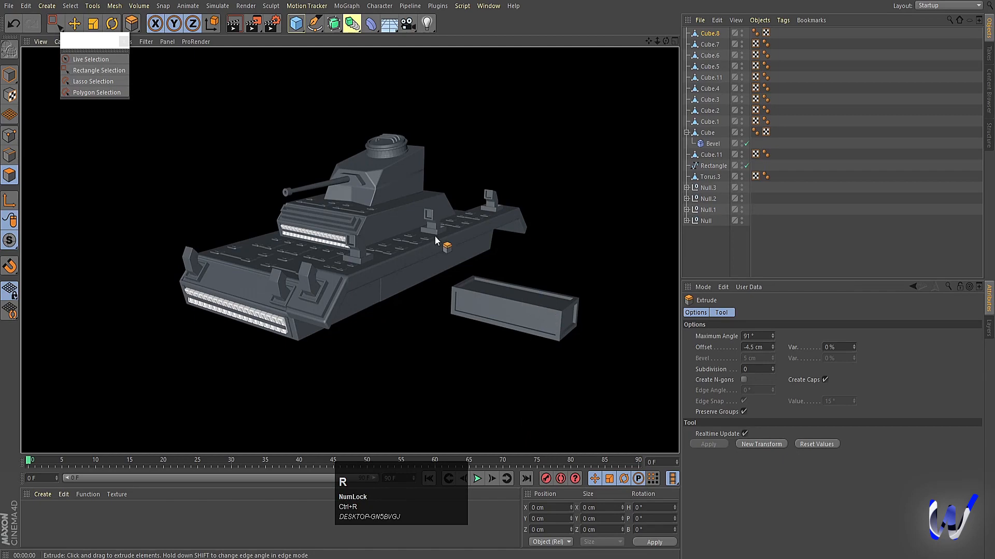
# Create a MoGraph Cloner and make the panelled box its child object
pyautogui.click(23, 75)
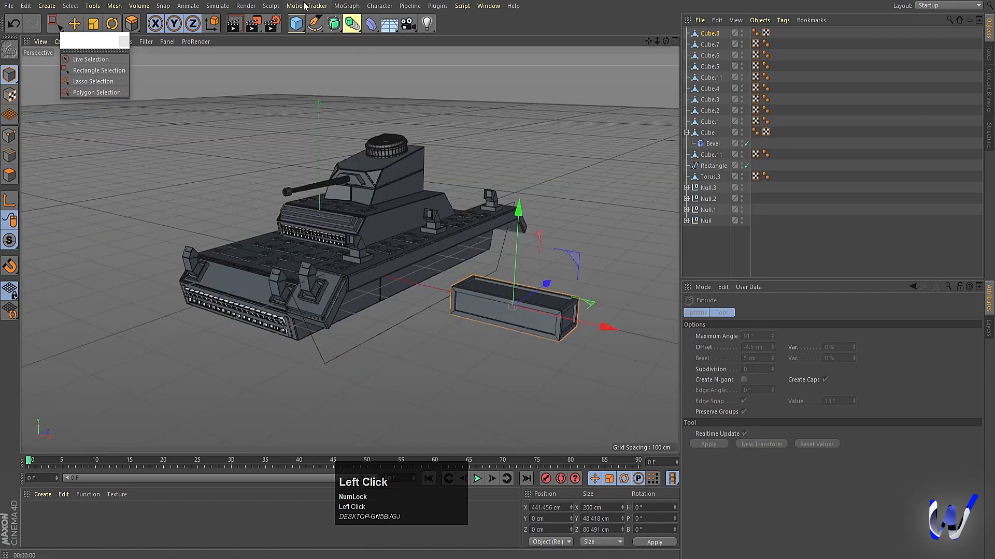
pyautogui.click(347, 6)
pyautogui.click(366, 125)
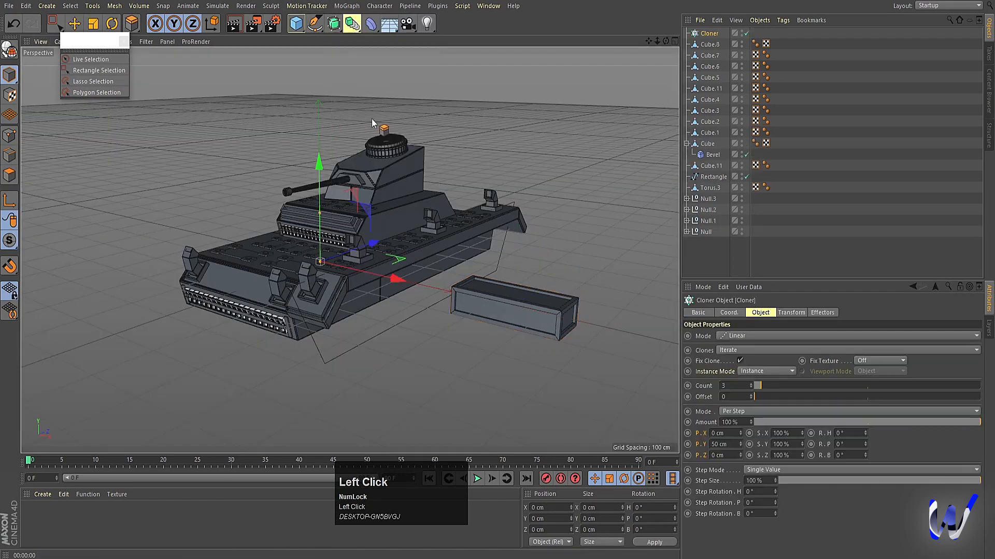
pyautogui.click(709, 44)
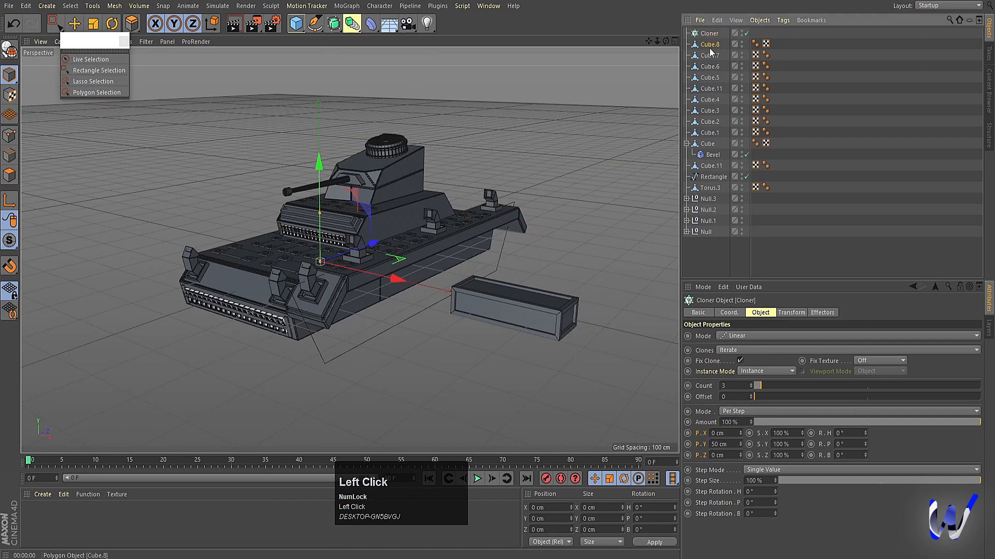
pyautogui.moveTo(705, 34); pyautogui.dragTo(705, 35)
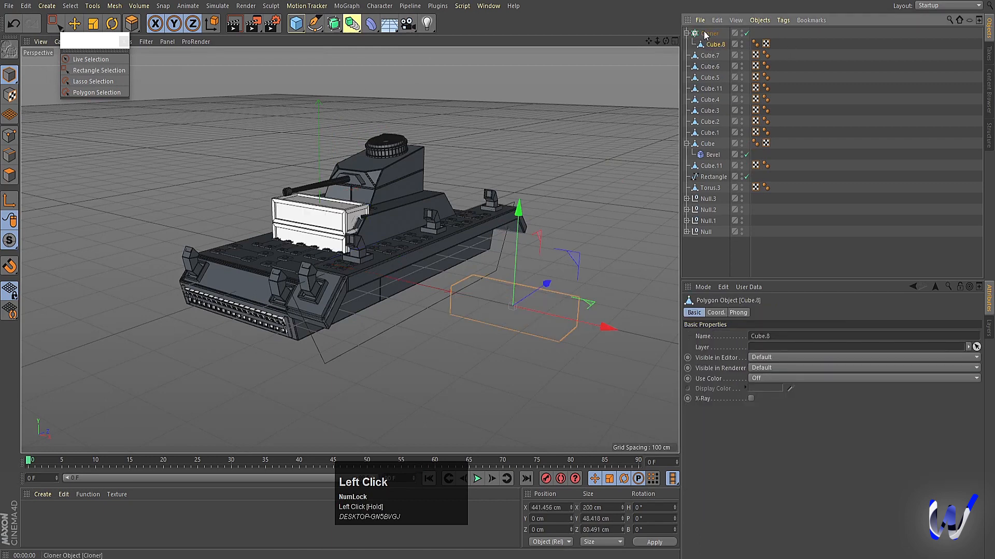
pyautogui.click(704, 34)
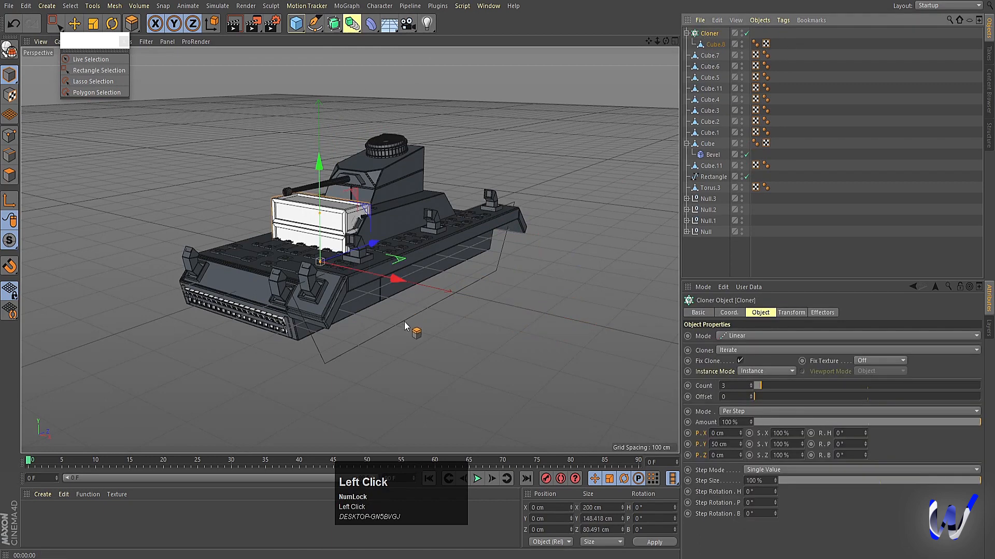
# Chamfer the two upper corner points of the track's rectangle spline in the Right view with a radius of about 59 cm
pyautogui.click(710, 179)
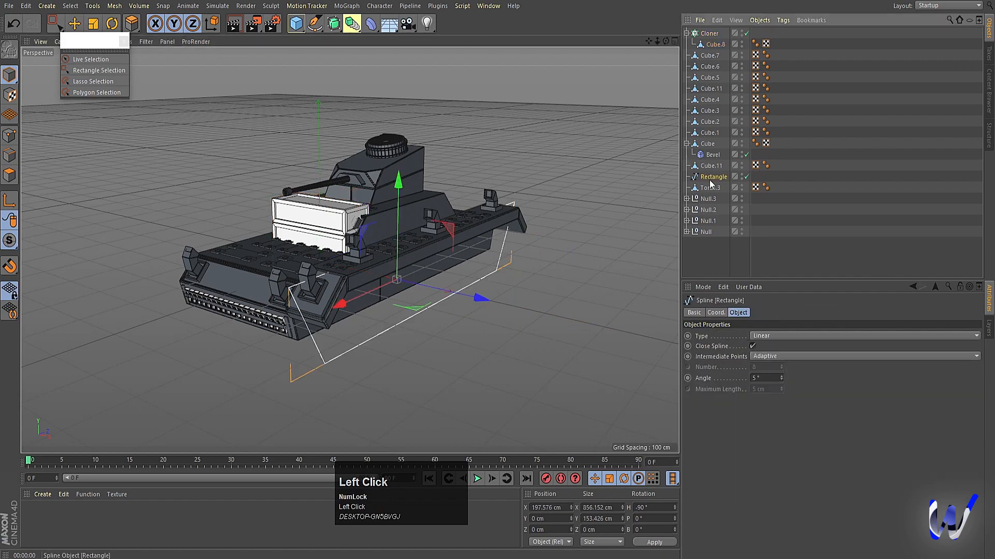
pyautogui.middleClick(447, 317)
pyautogui.middleClick(190, 342)
pyautogui.scroll(2, 217, 311)
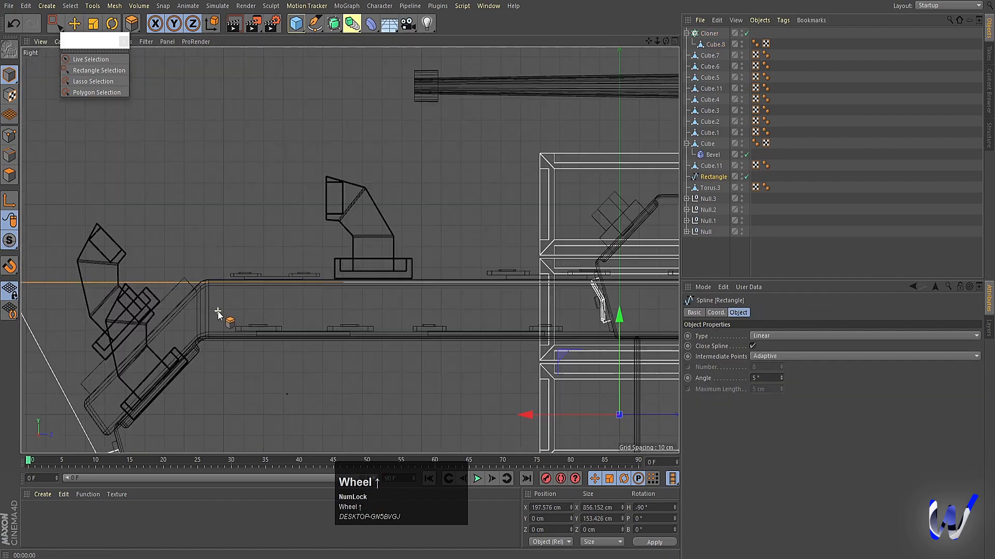
pyautogui.scroll(-3, 129, 287)
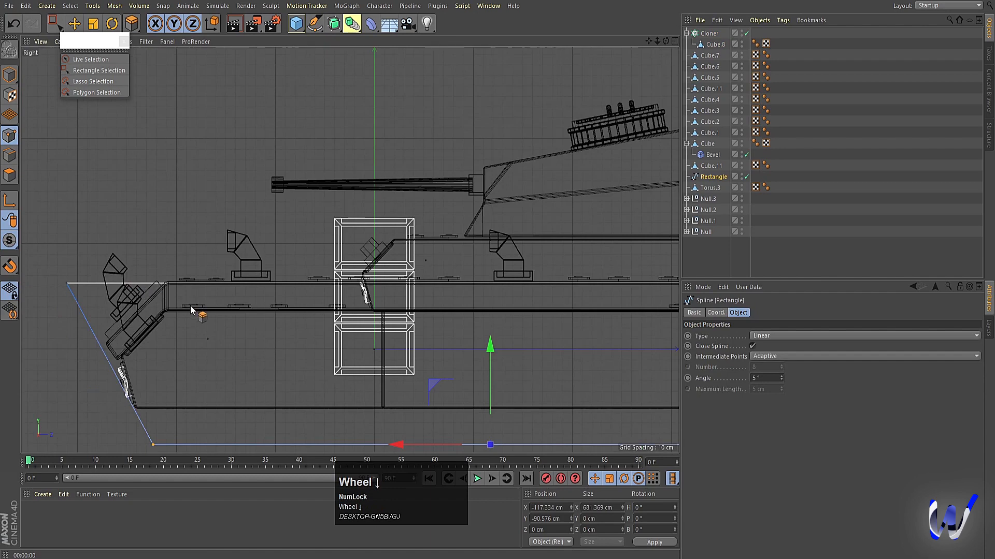
pyautogui.click(99, 70)
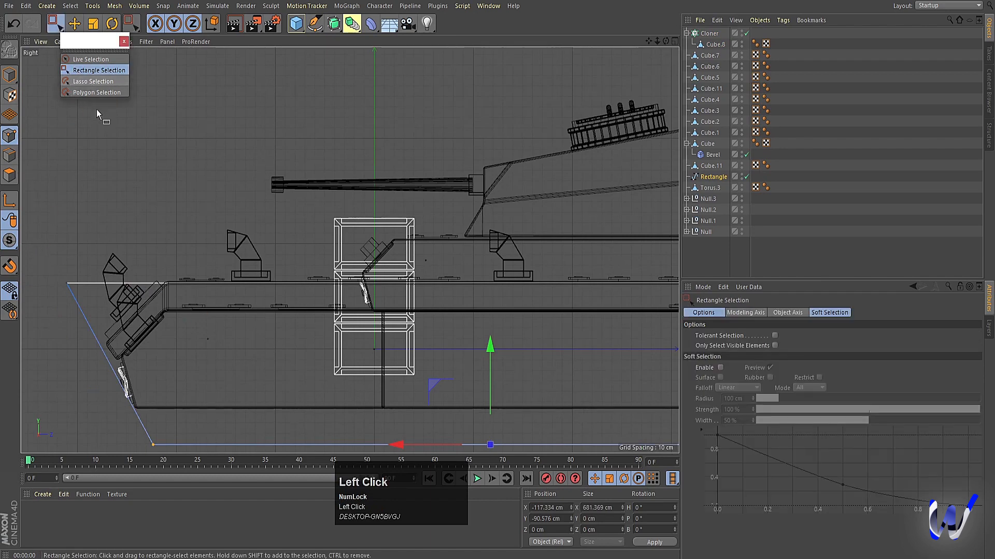
pyautogui.scroll(-3, 96, 109)
pyautogui.moveTo(66, 160); pyautogui.dragTo(511, 214)
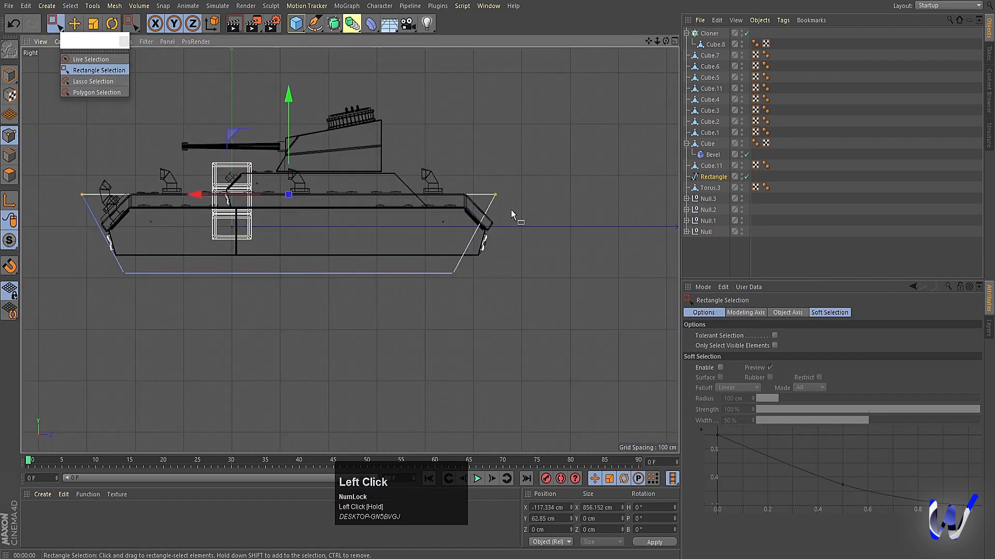
pyautogui.rightClick(315, 333)
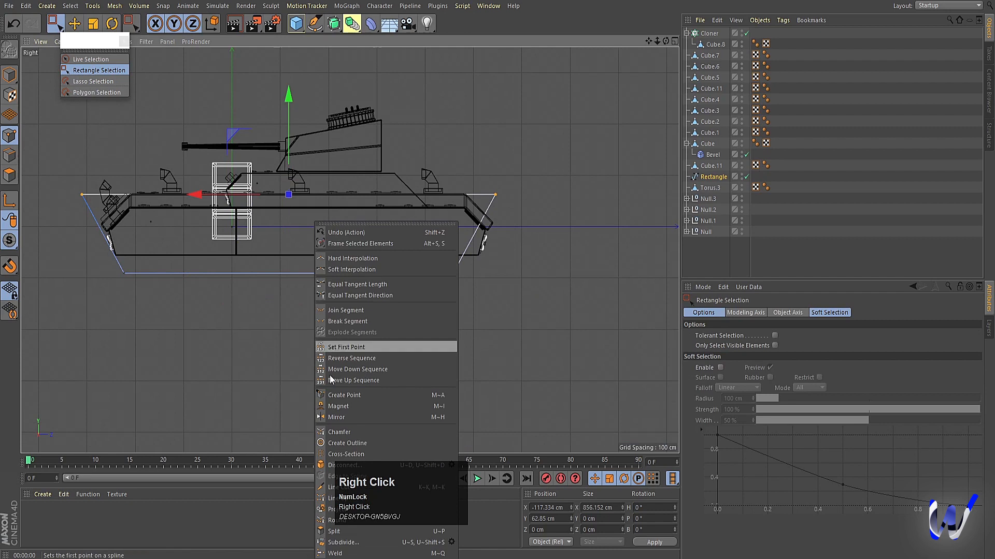
pyautogui.click(336, 432)
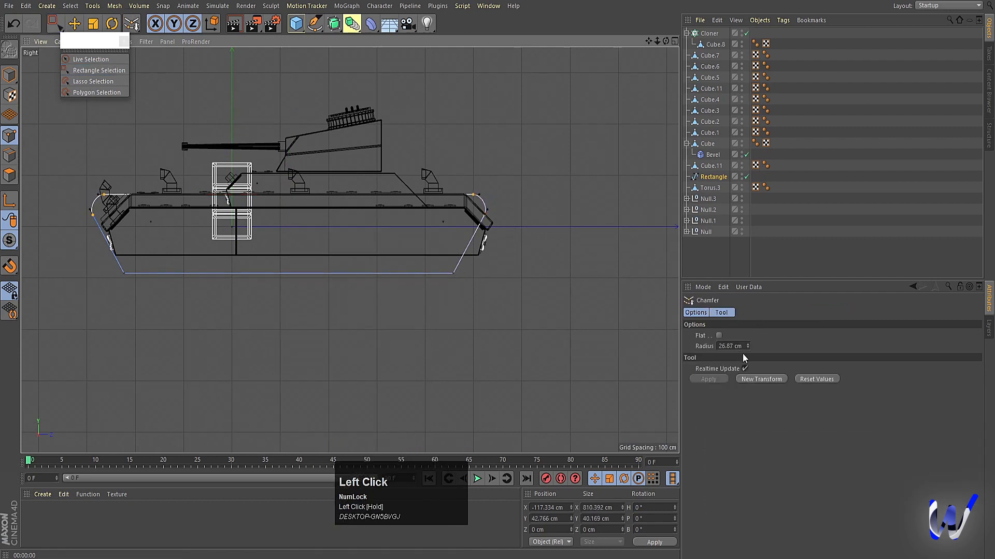
pyautogui.moveTo(748, 345); pyautogui.dragTo(762, 345)
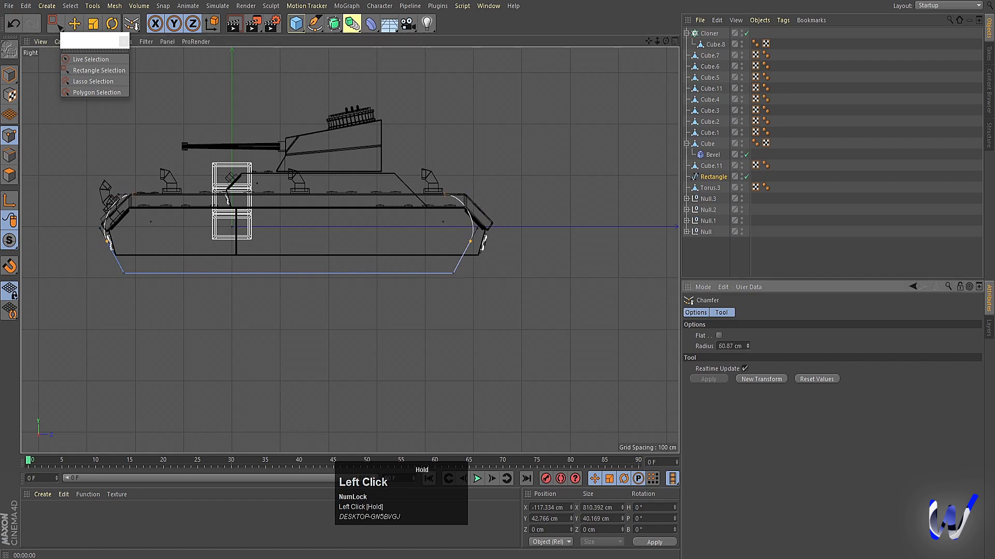
# Move the rounded spline down under the fender to Y about -39 cm and Z about 21 cm
pyautogui.click(9, 79)
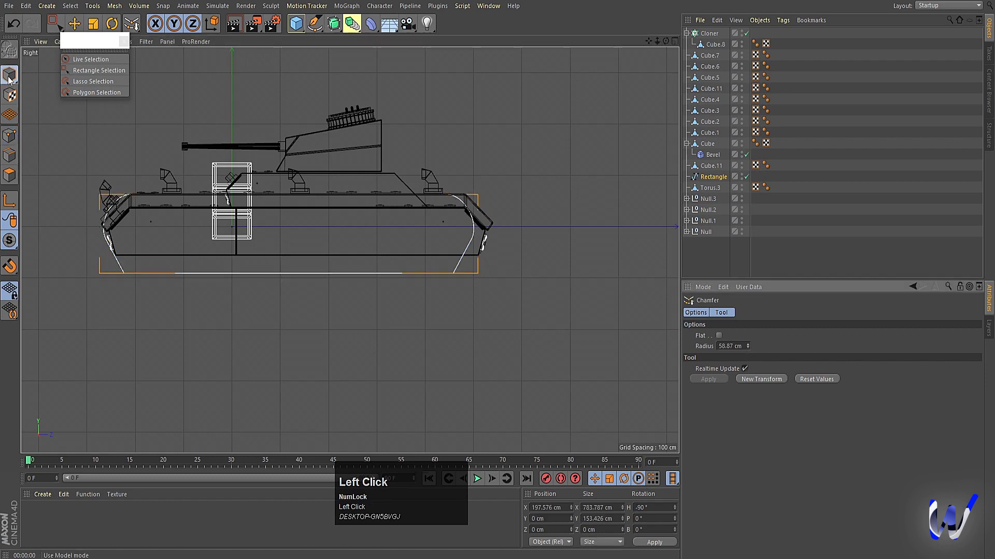
pyautogui.press('e')
pyautogui.moveTo(231, 129); pyautogui.dragTo(233, 152)
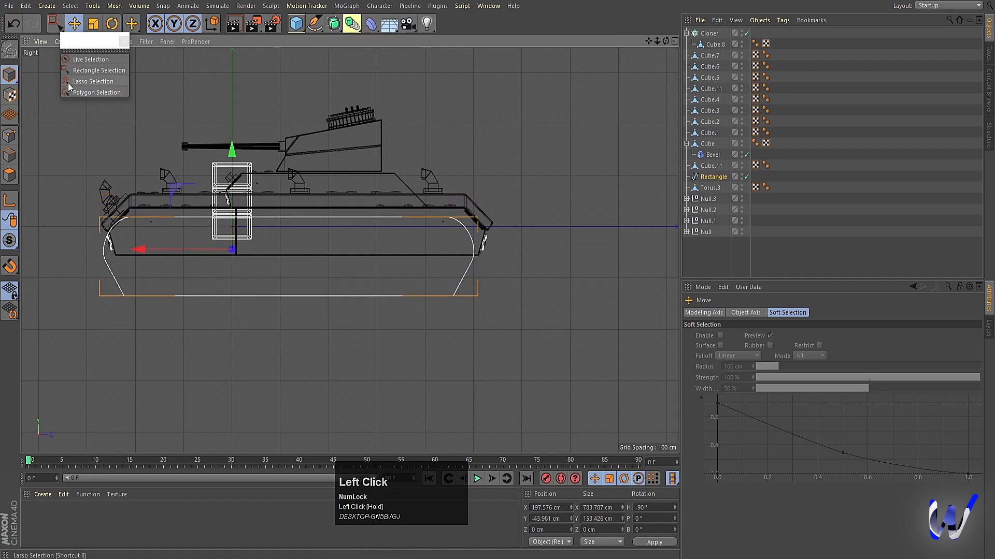
pyautogui.moveTo(142, 250); pyautogui.dragTo(156, 249)
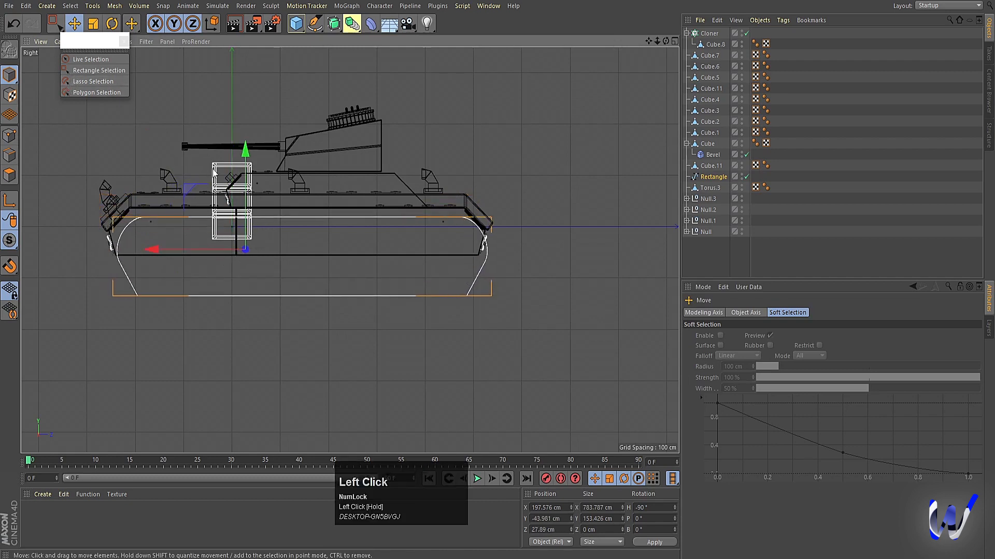
pyautogui.moveTo(246, 151); pyautogui.dragTo(245, 148)
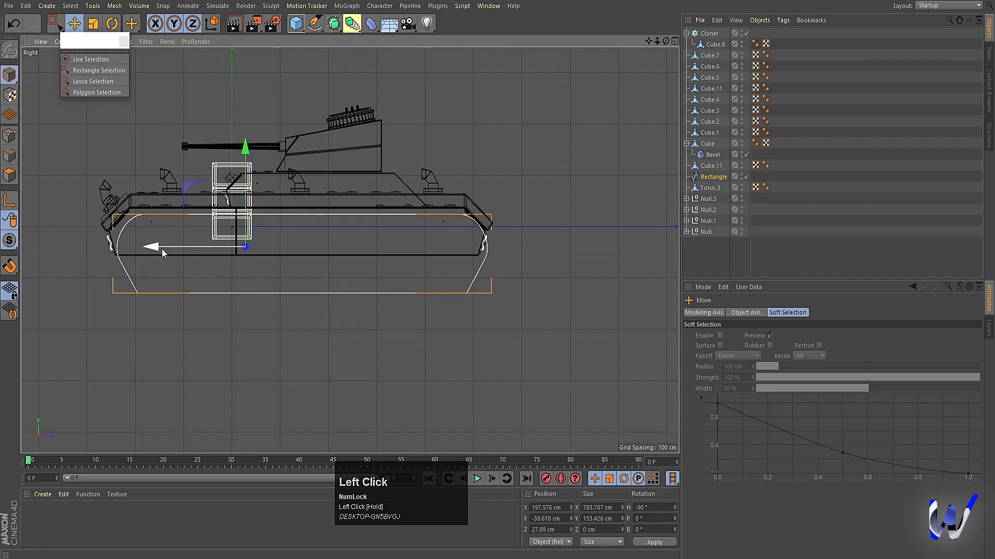
pyautogui.moveTo(159, 248); pyautogui.dragTo(156, 248)
pyautogui.click(83, 71)
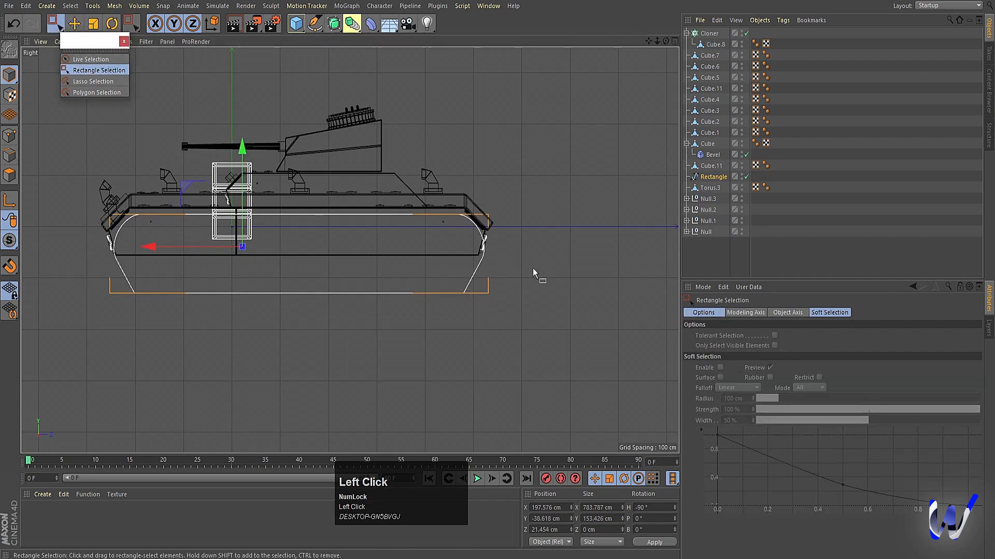
# Shorten the track spline to about 767 cm by moving its rear points inward, and lower its bottom points to Y about -94 cm
pyautogui.click(14, 138)
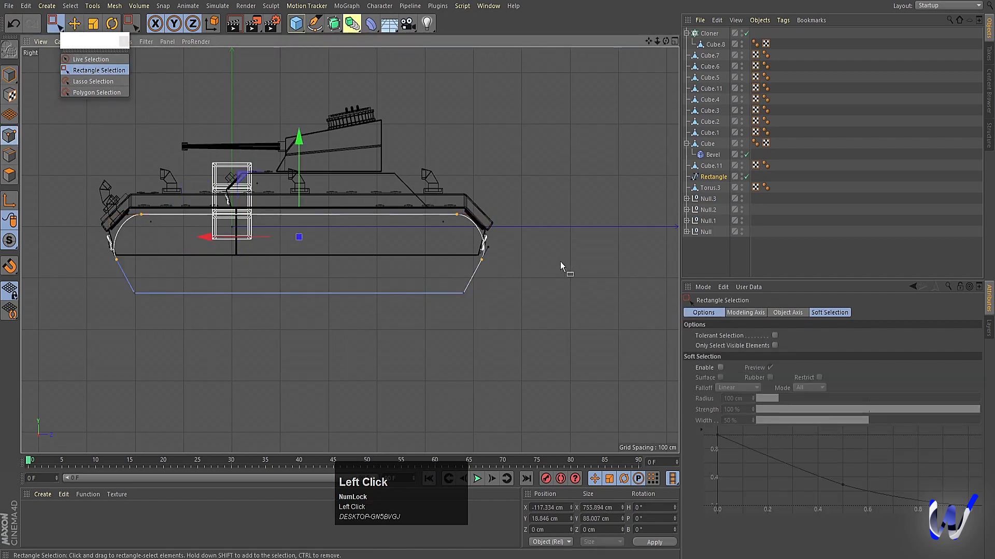
pyautogui.moveTo(462, 233); pyautogui.dragTo(527, 333)
pyautogui.moveTo(381, 252); pyautogui.dragTo(370, 253)
pyautogui.moveTo(113, 285); pyautogui.dragTo(518, 336)
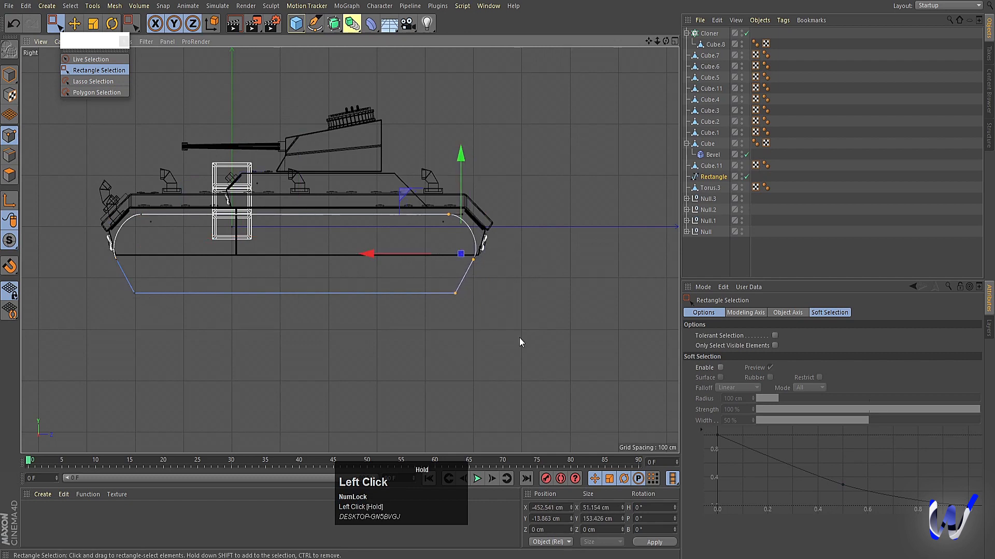
pyautogui.moveTo(298, 190); pyautogui.dragTo(298, 201)
pyautogui.moveTo(297, 204); pyautogui.dragTo(297, 195)
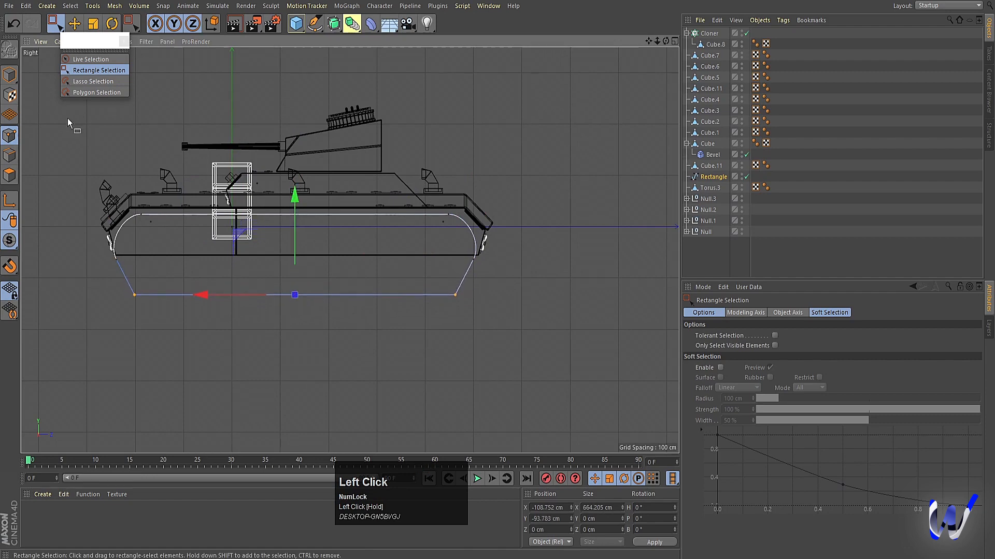
# Chamfer the two lower corner points of the track spline with a radius of about 108.7 cm and return to model mode
pyautogui.rightClick(84, 160)
pyautogui.click(108, 375)
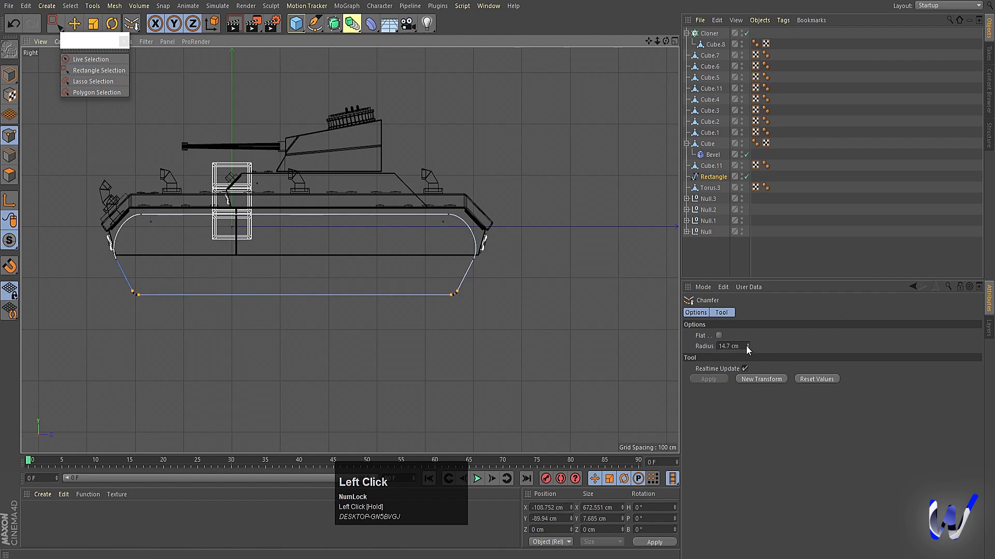
pyautogui.moveTo(748, 346); pyautogui.dragTo(774, 344)
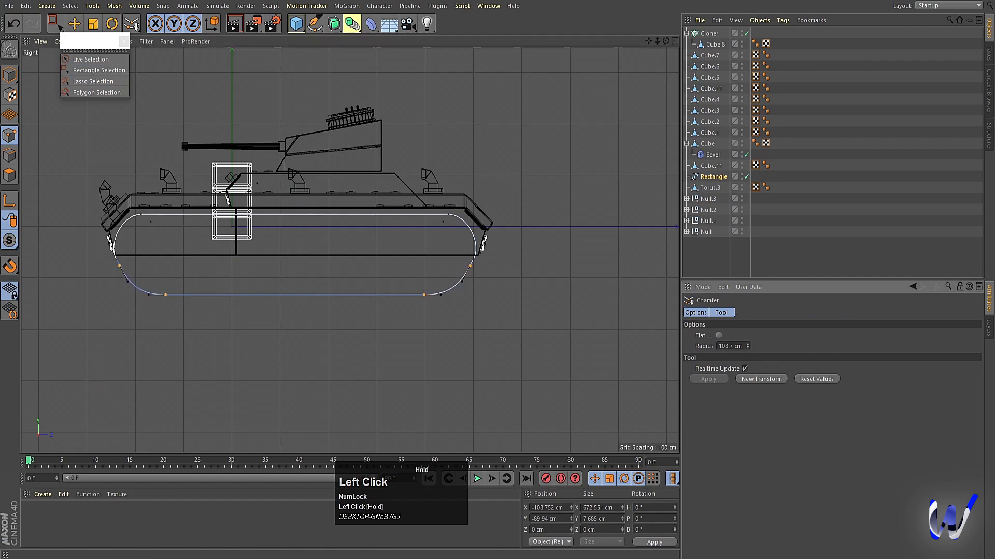
pyautogui.middleClick(433, 344)
pyautogui.middleClick(202, 128)
pyautogui.click(8, 75)
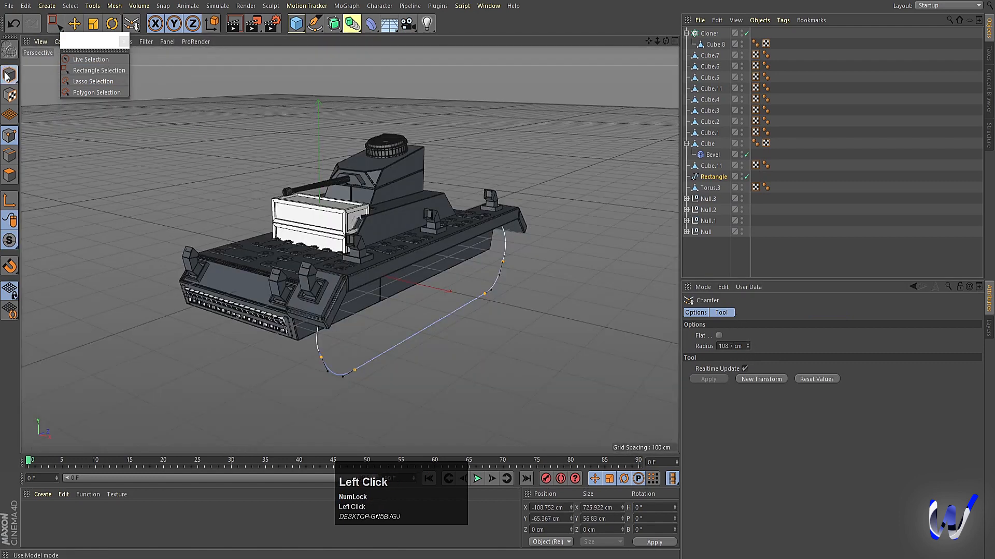
# Set the Cloner to Object mode and assign the Rectangle spline as the object to clone onto
pyautogui.click(686, 33)
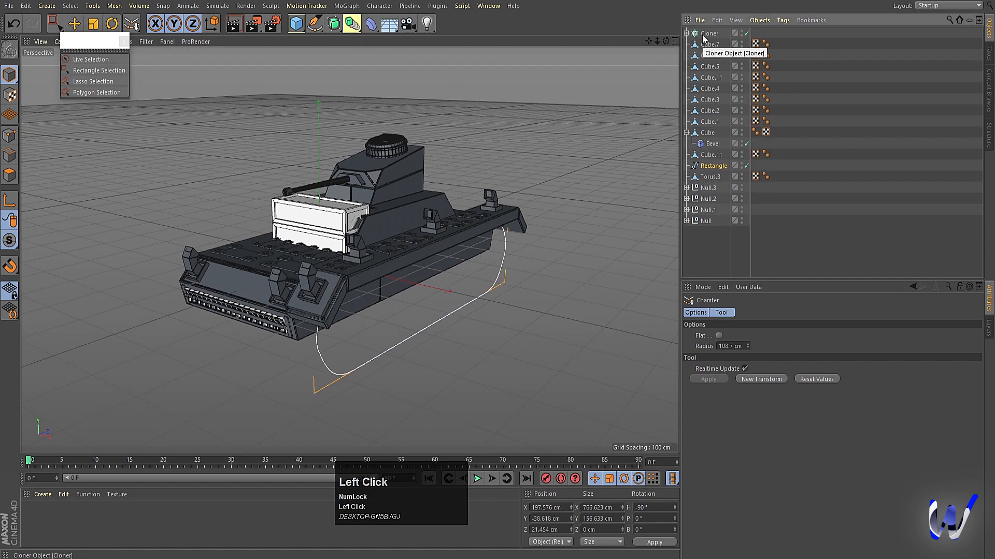
pyautogui.click(710, 33)
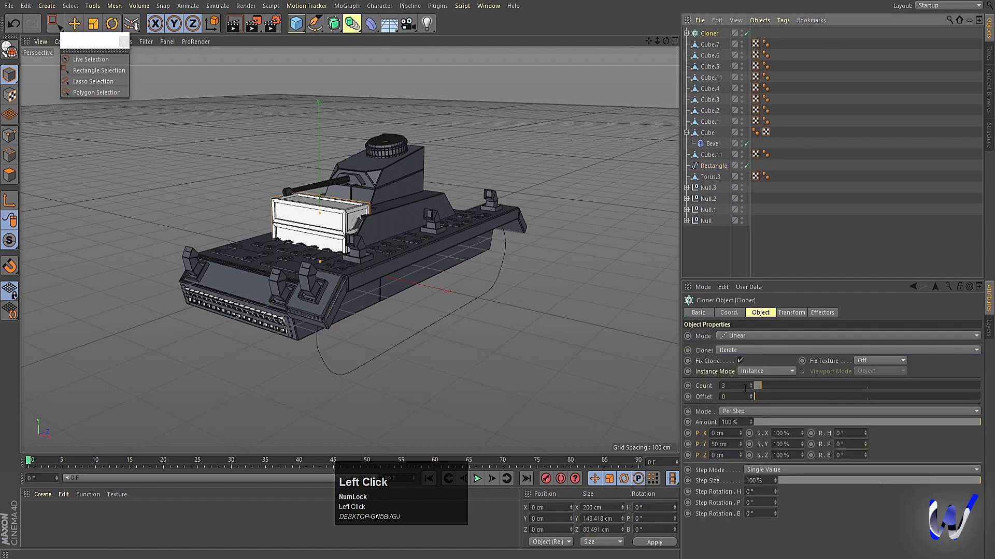
pyautogui.click(735, 336)
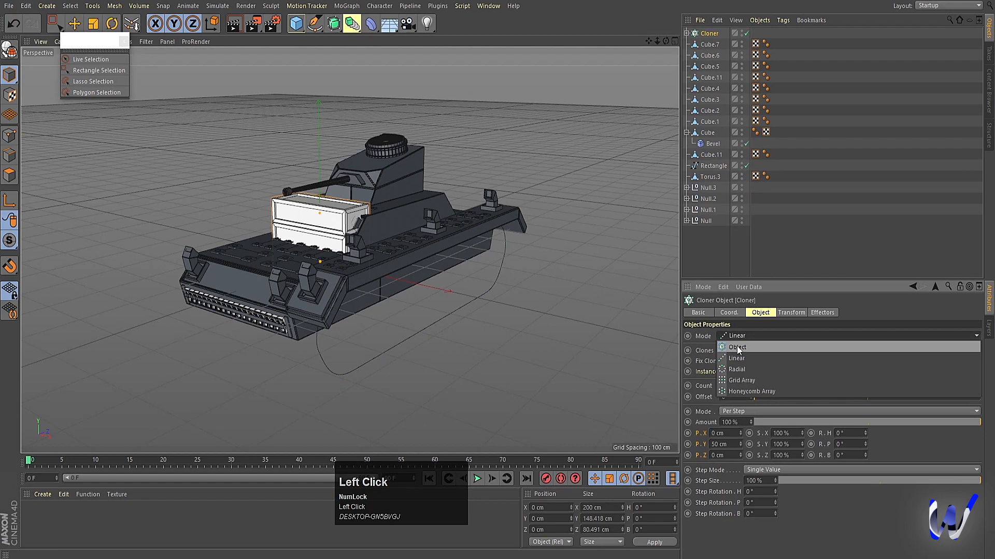
pyautogui.click(738, 347)
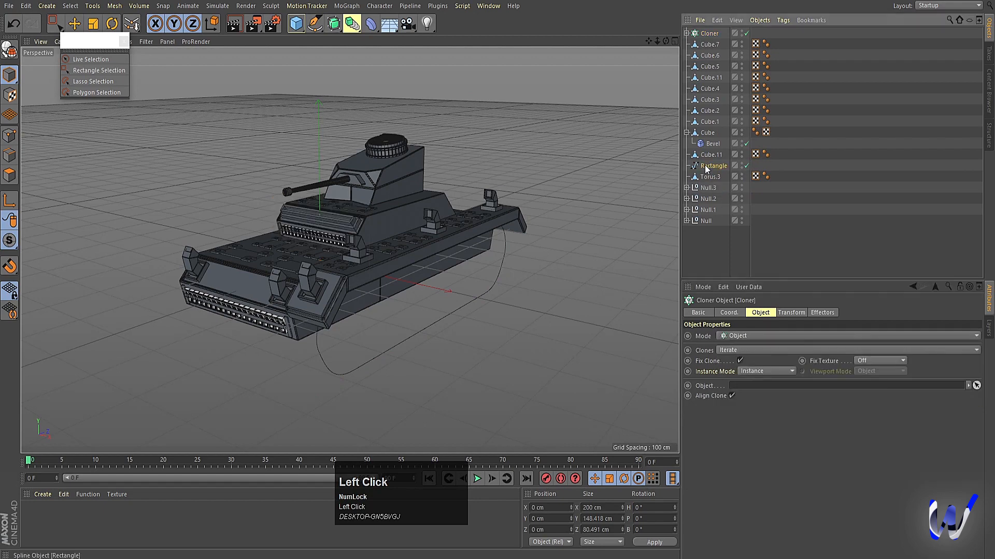
pyautogui.moveTo(704, 165); pyautogui.dragTo(737, 385)
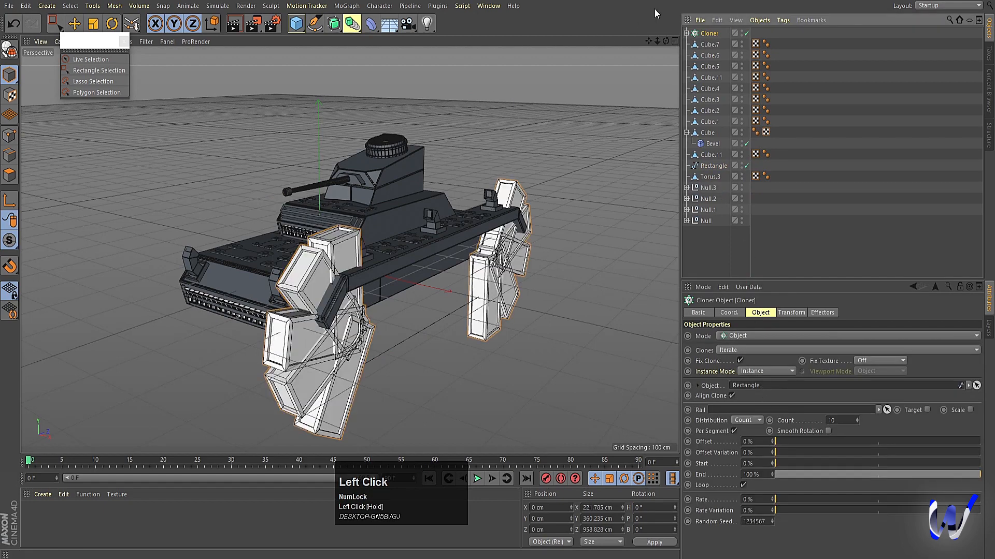
# Set the Cloner's transform rotation R.B to 90° so the track boxes lie across the spline
pyautogui.click(790, 313)
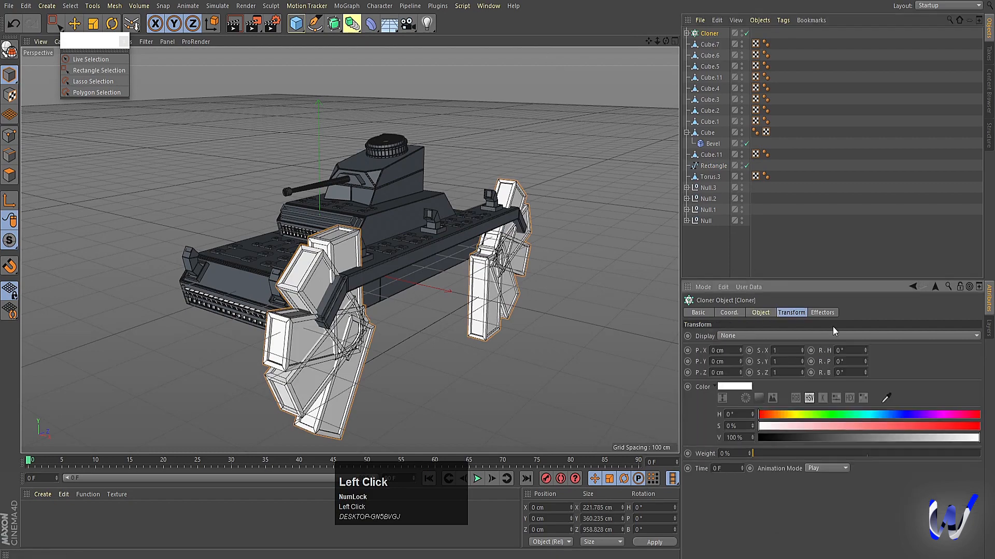
pyautogui.moveTo(864, 361); pyautogui.dragTo(864, 373)
pyautogui.hotkey('ctrl', 'z')
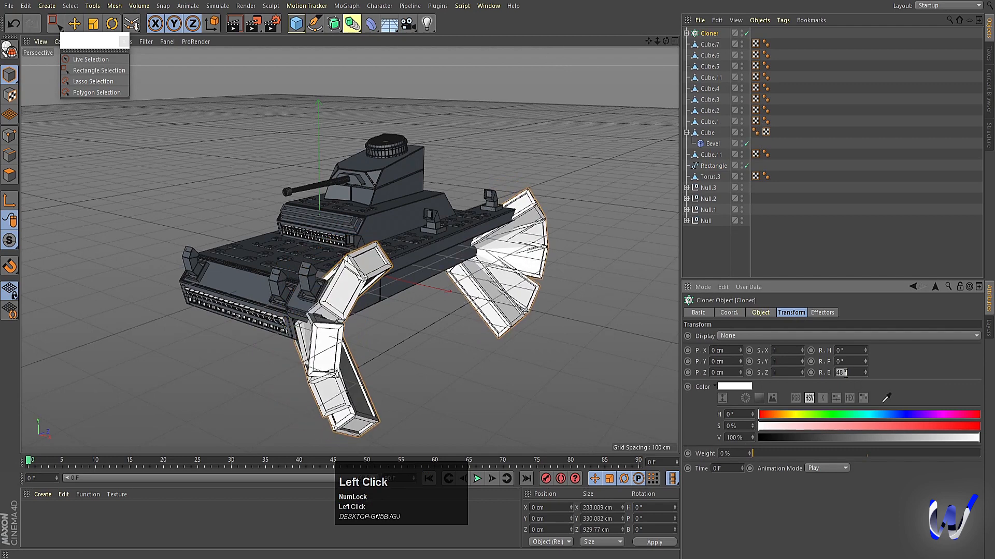
pyautogui.write('0')
pyautogui.press('Return')
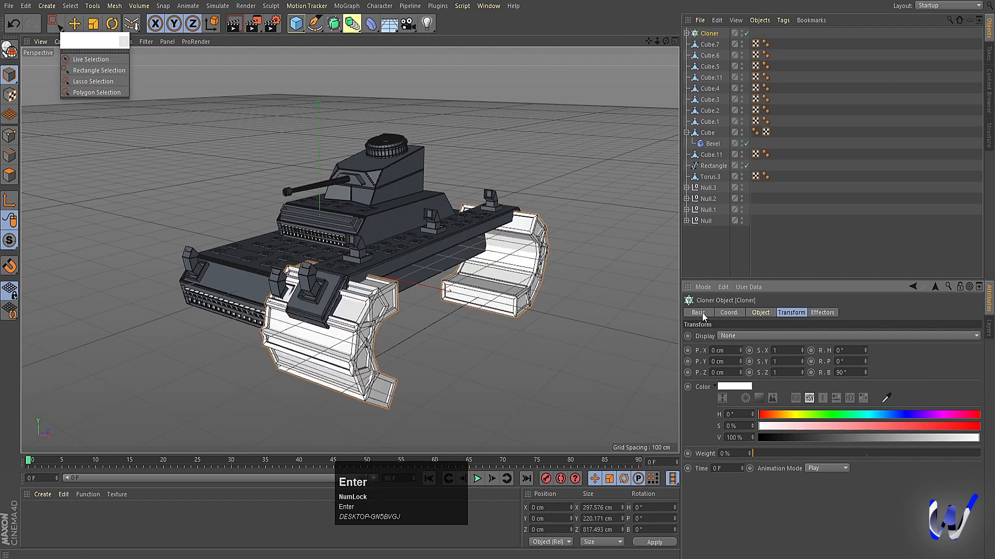
# Scale the cloned box Cube.8 down uniformly to about 73 cm wide in X
pyautogui.click(686, 33)
pyautogui.click(711, 45)
pyautogui.press('t')
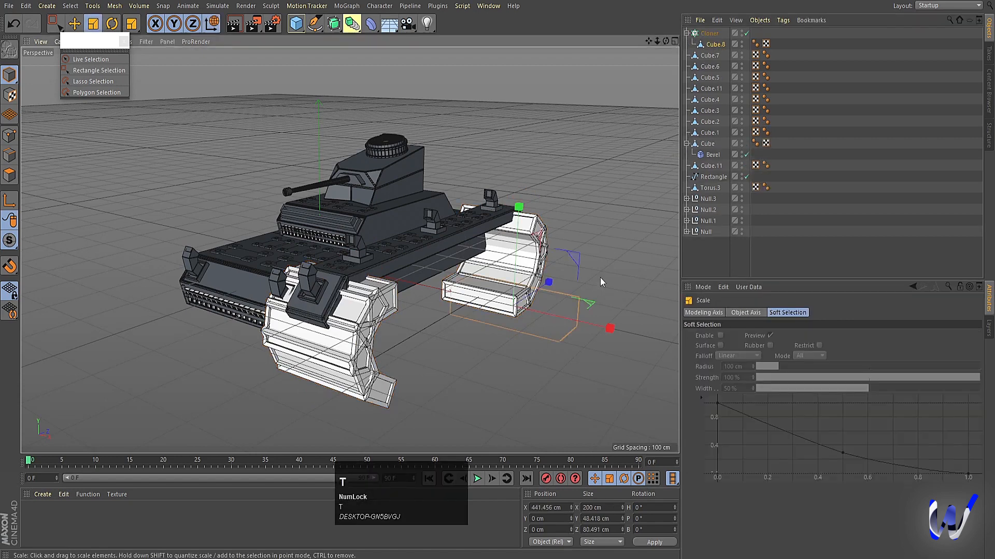
pyautogui.moveTo(633, 232)
pyautogui.mouseDown()
pyautogui.moveTo(447, 247)
pyautogui.moveTo(316, 244)
pyautogui.mouseUp()
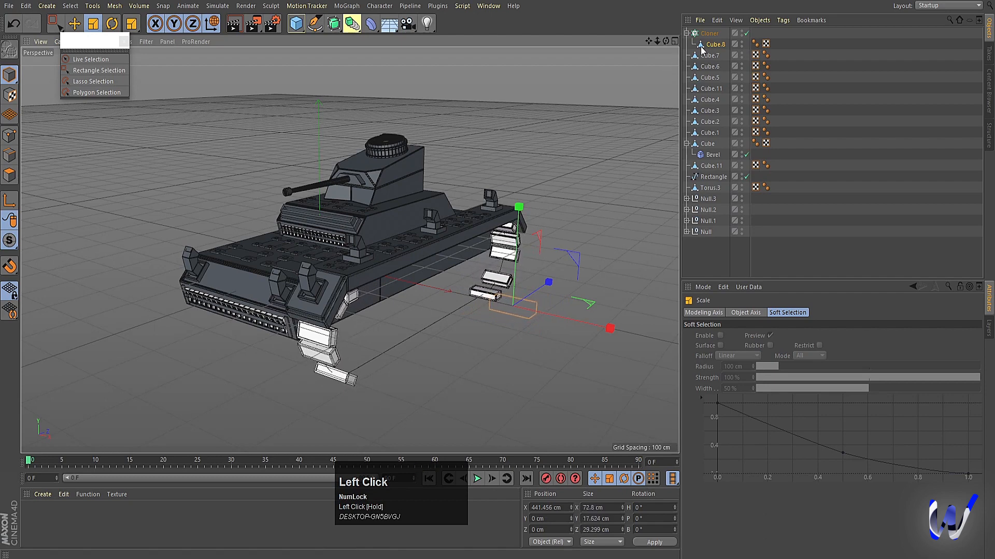
# Distribute the clones evenly along the spline with a count of 50 and render a preview of the track
pyautogui.click(708, 33)
pyautogui.click(761, 312)
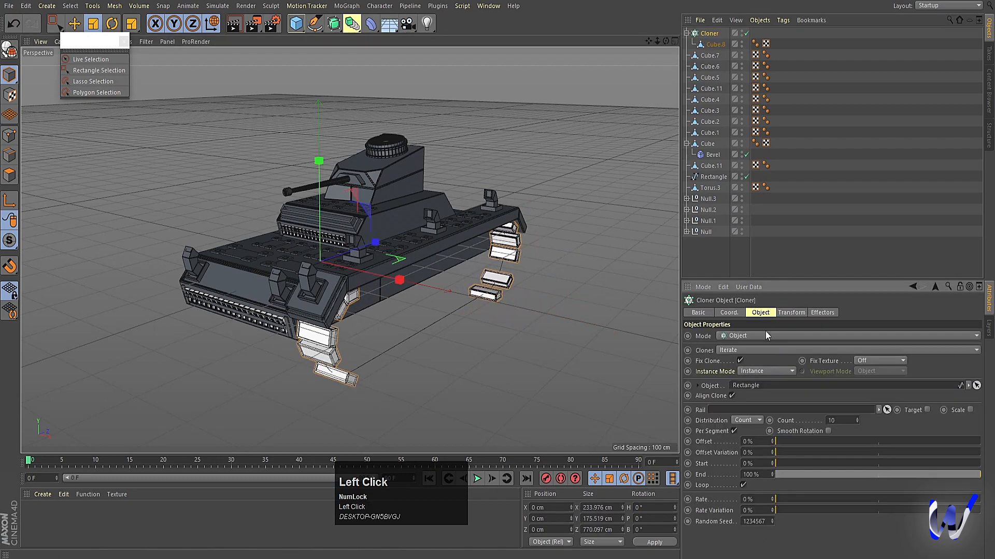
pyautogui.click(742, 420)
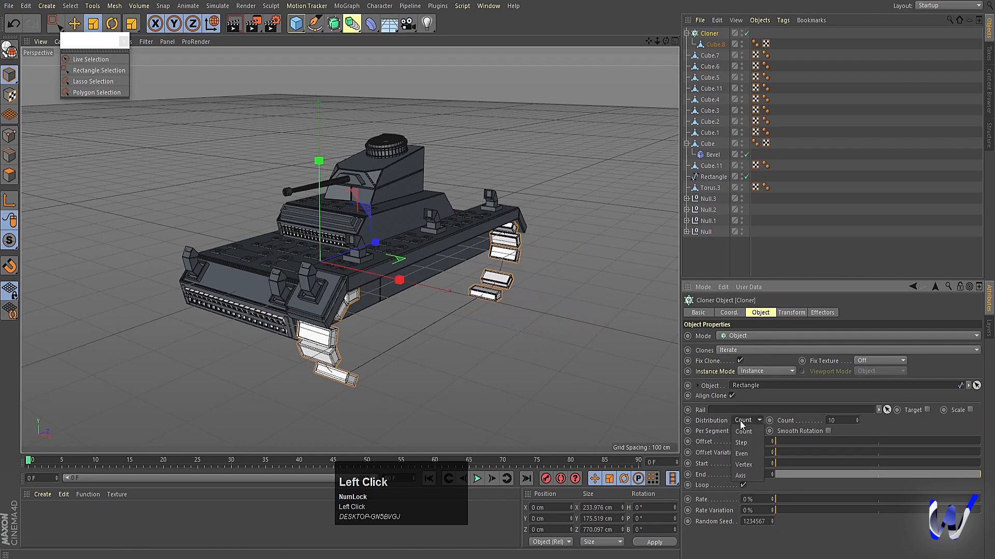
pyautogui.click(745, 453)
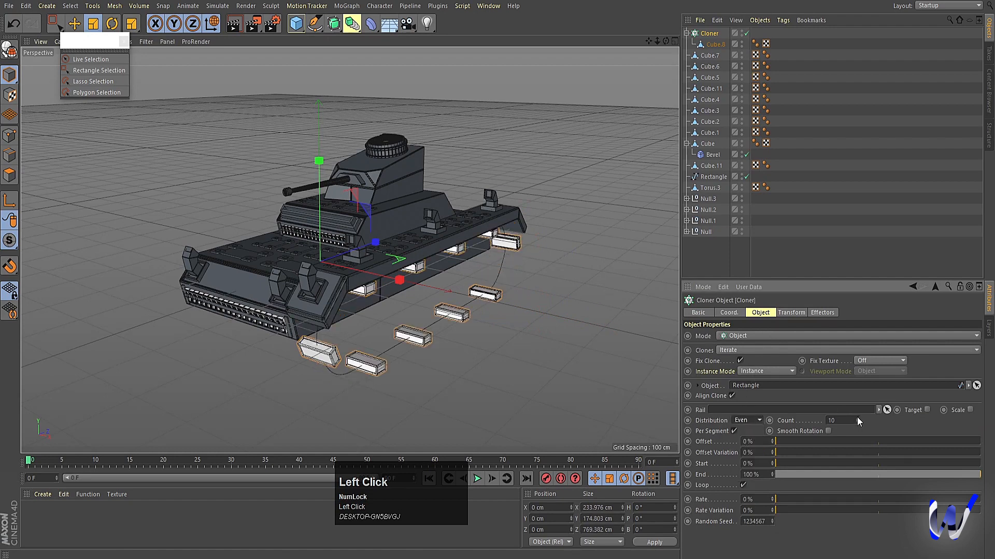
pyautogui.moveTo(857, 420); pyautogui.dragTo(858, 399)
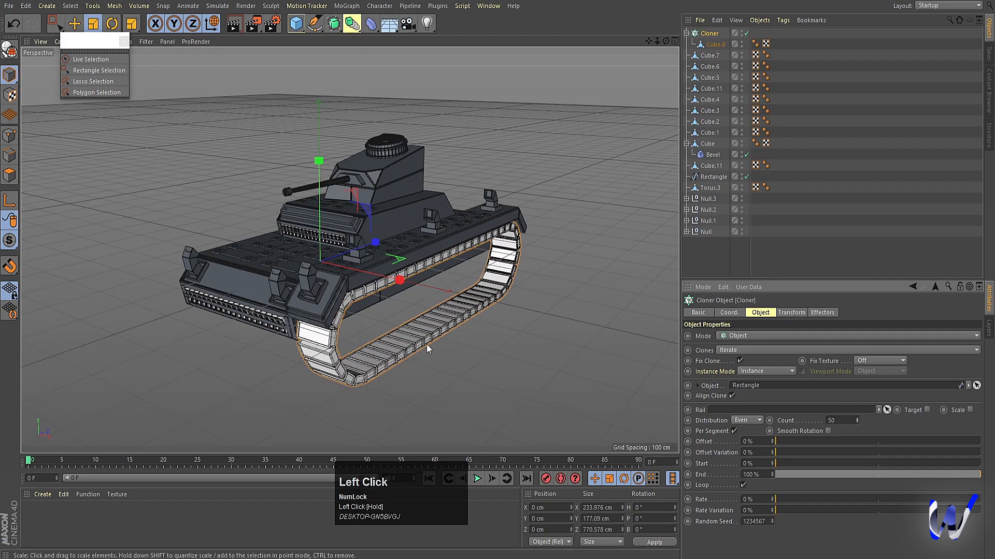
pyautogui.hotkey('ctrl', 'r')
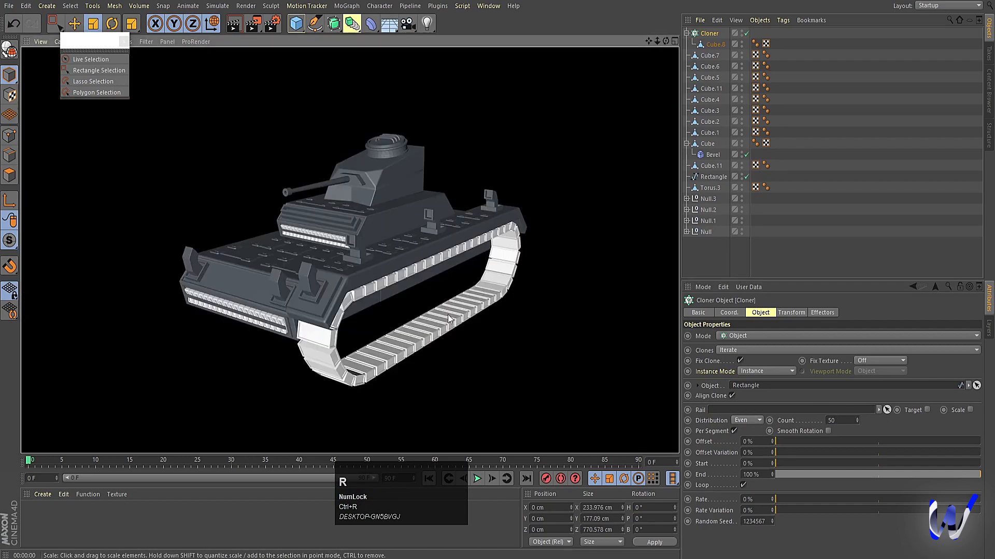
pyautogui.click(449, 319)
# Add a cylinder, rotate it 90° in bank, and place it inside the track's front half at Y about -58 cm, Z about -112 cm
pyautogui.middleClick(479, 365)
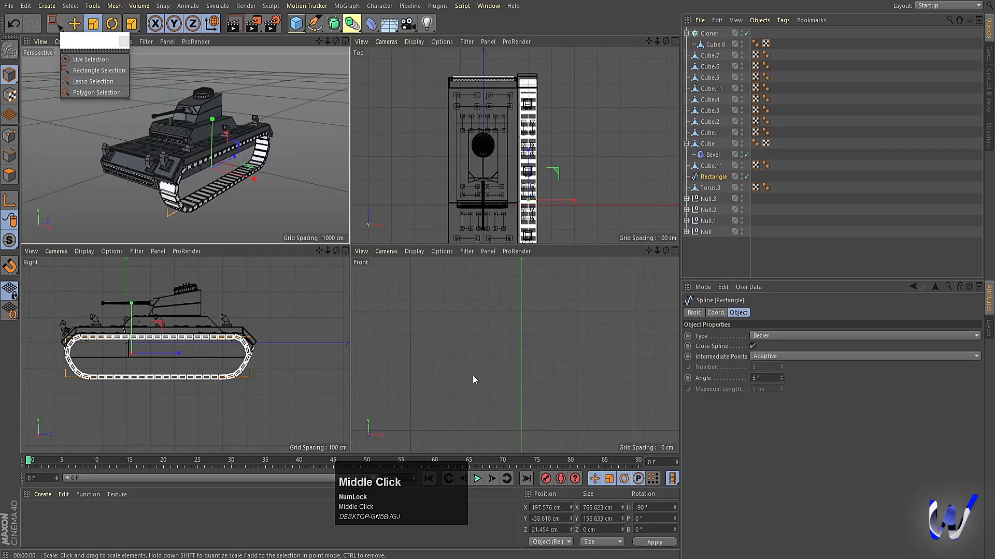
pyautogui.middleClick(245, 380)
pyautogui.moveTo(296, 23); pyautogui.dragTo(512, 40)
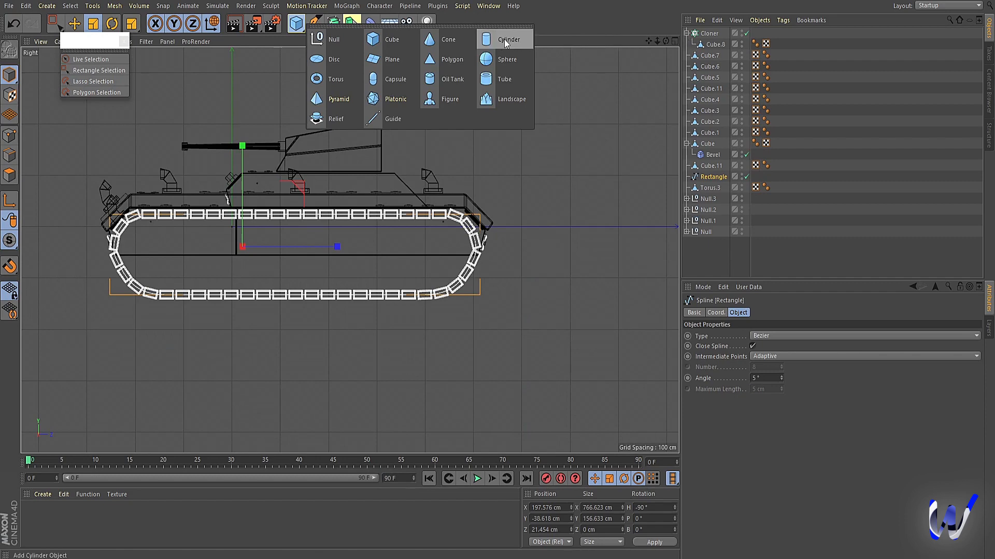
pyautogui.click(504, 39)
pyautogui.press('r')
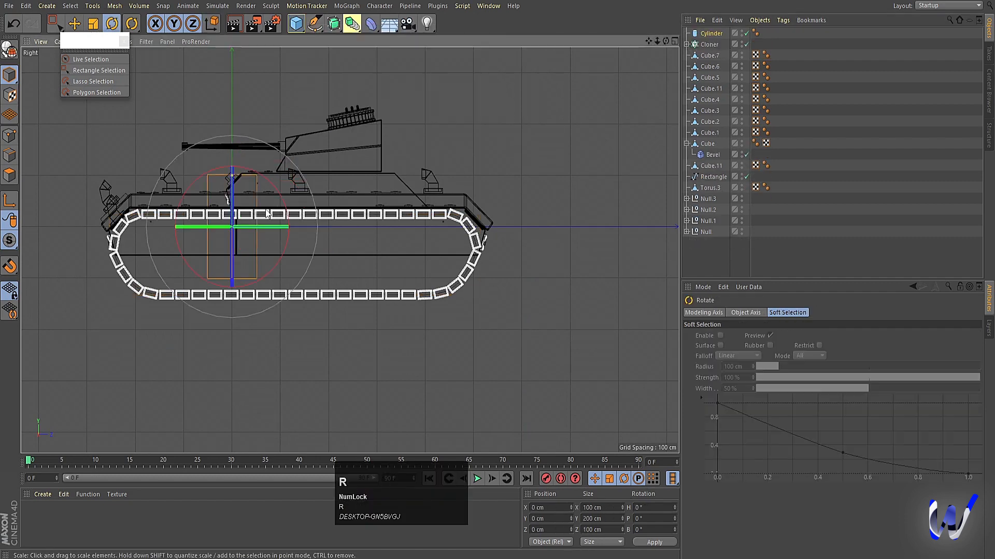
pyautogui.keyDown('shift'); pyautogui.moveTo(267, 214); pyautogui.dragTo(257, 303); pyautogui.keyUp('shift')
pyautogui.press('e')
pyautogui.scroll(3, 193, 213)
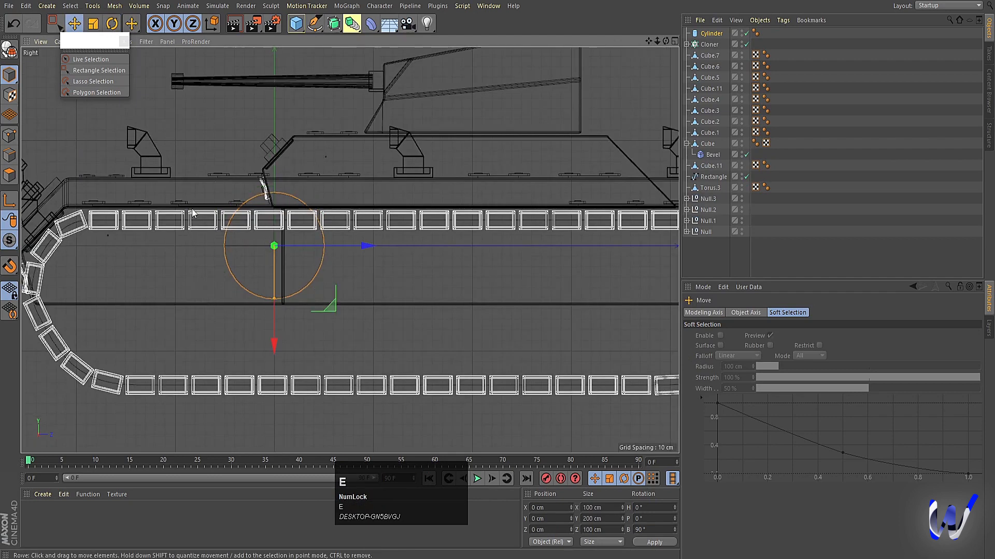
pyautogui.moveTo(328, 306); pyautogui.dragTo(226, 370)
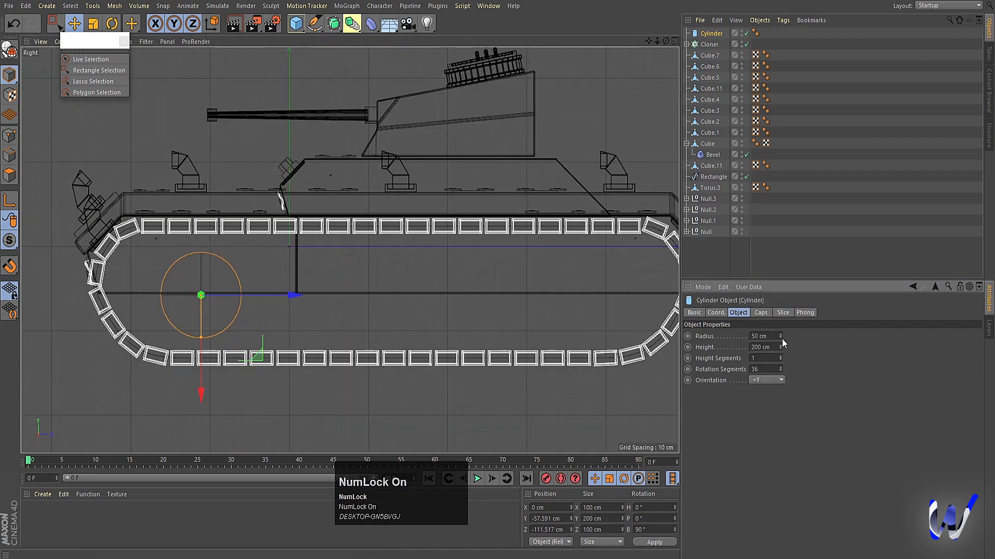
# Resize the wheel cylinder to radius 34 cm and height about 40 cm, and move it outside the track to X about 364 cm
pyautogui.moveTo(782, 338); pyautogui.dragTo(781, 354)
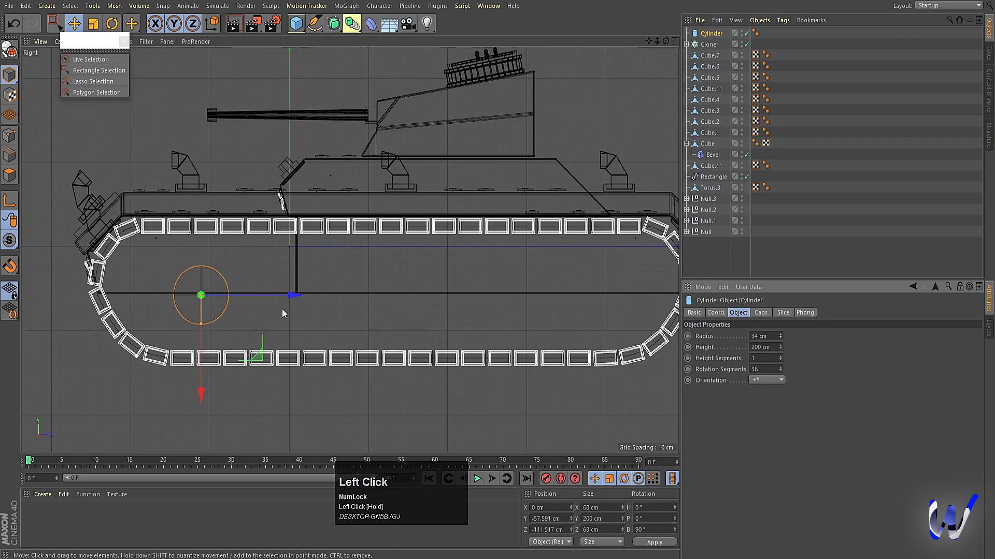
pyautogui.middleClick(282, 308)
pyautogui.middleClick(451, 153)
pyautogui.moveTo(332, 430); pyautogui.dragTo(295, 428)
pyautogui.moveTo(381, 424); pyautogui.dragTo(545, 387)
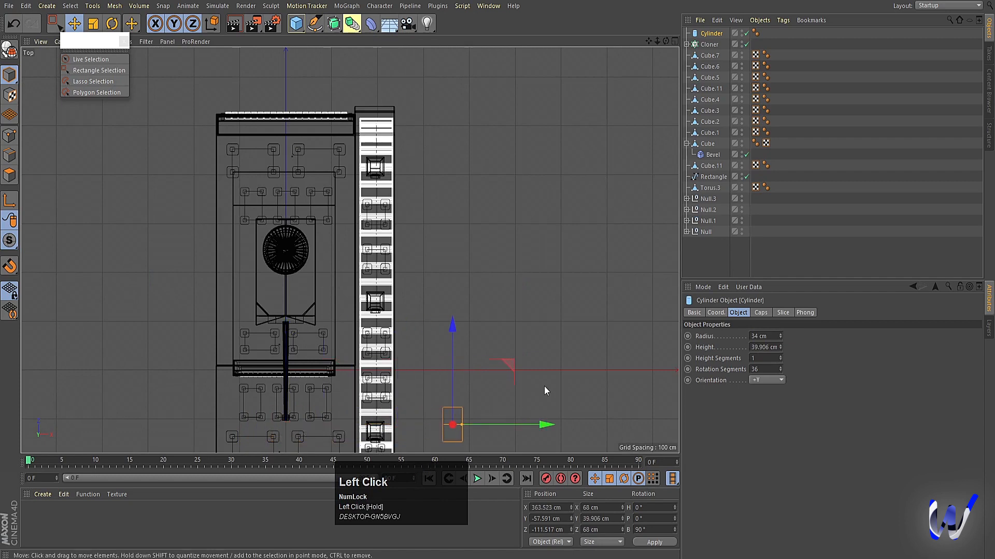
pyautogui.middleClick(544, 387)
pyautogui.middleClick(206, 181)
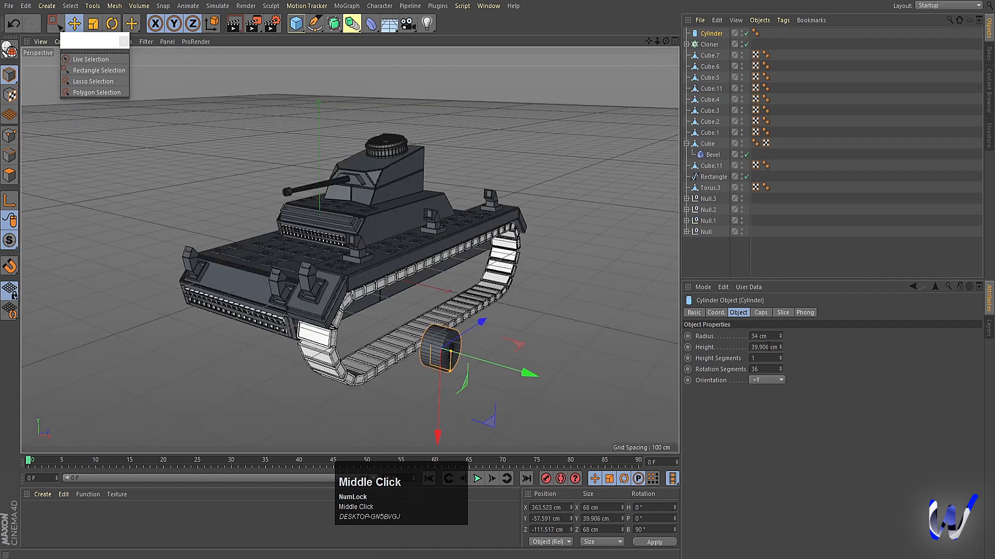
# Set the cylinder's rotation segments to 26 and fillet its caps with a radius of about 8 cm
pyautogui.click(769, 367)
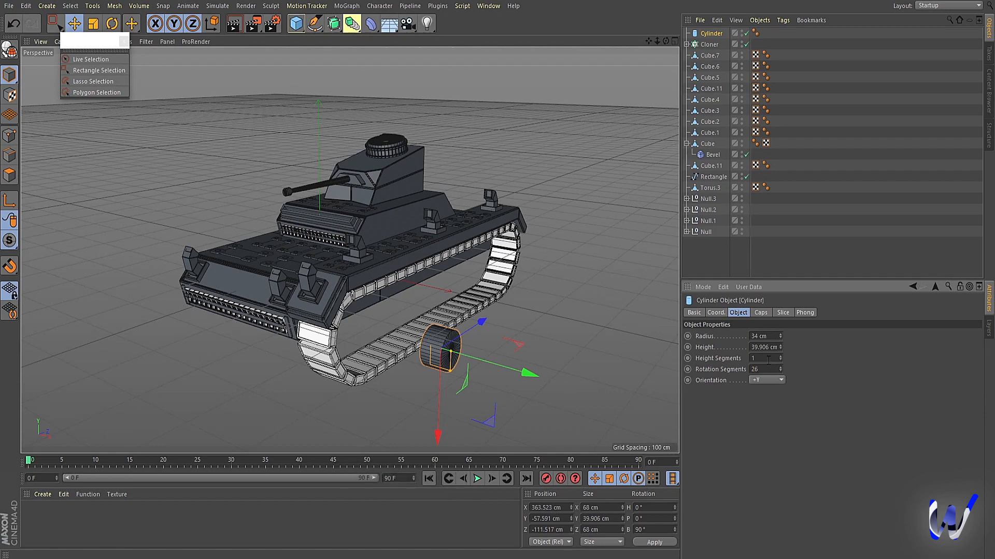
pyautogui.write('26')
pyautogui.press('Return')
pyautogui.scroll(4, 453, 378)
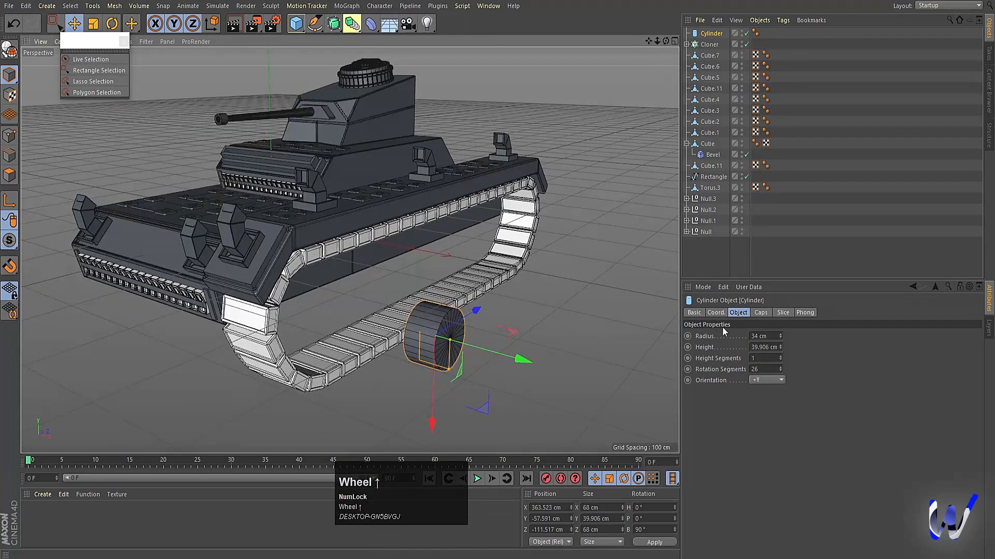
pyautogui.click(759, 313)
pyautogui.click(727, 361)
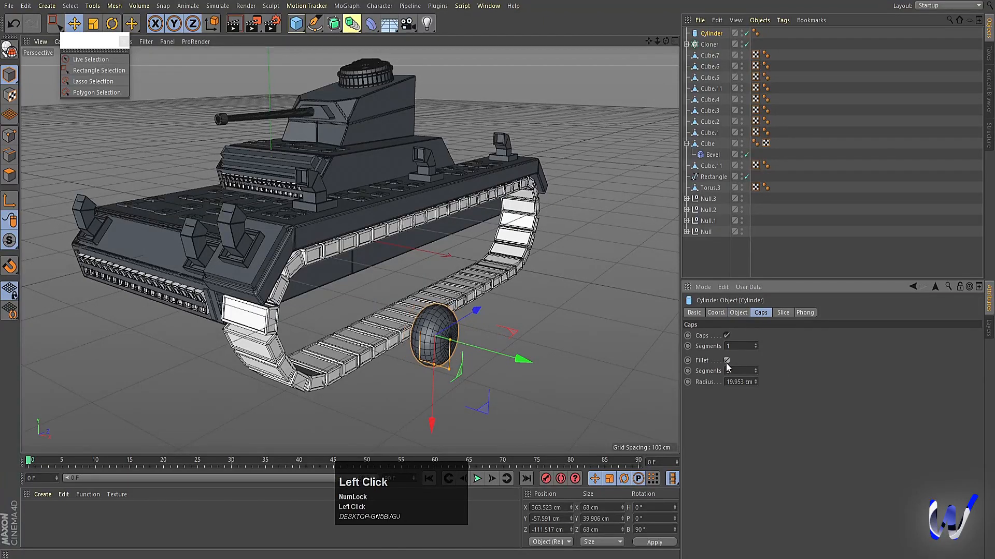
pyautogui.moveTo(757, 385); pyautogui.dragTo(756, 399)
pyautogui.scroll(3, 431, 343)
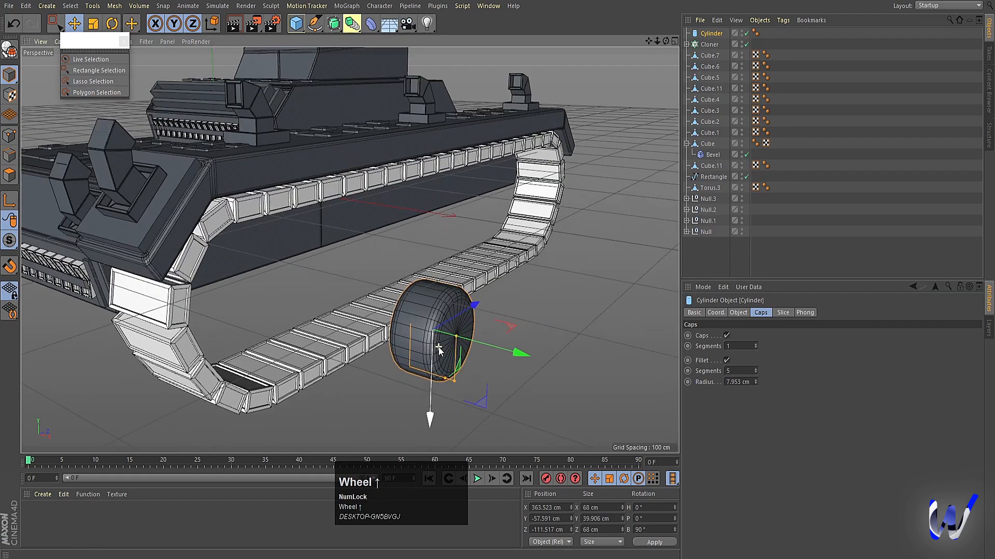
# Convert the wheel cylinder to an editable polygon object and select every other side face from the top down its front to the underside
pyautogui.press('c')
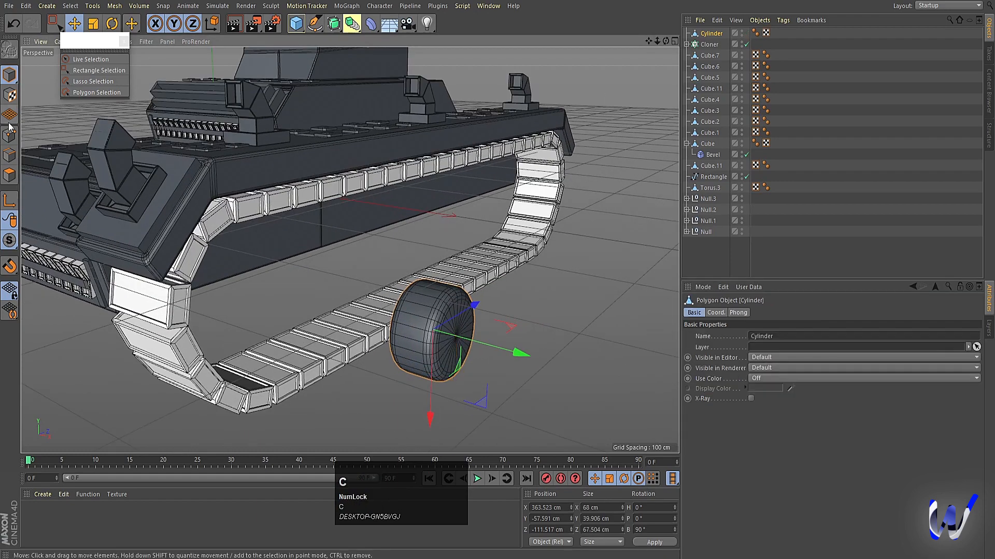
pyautogui.click(9, 175)
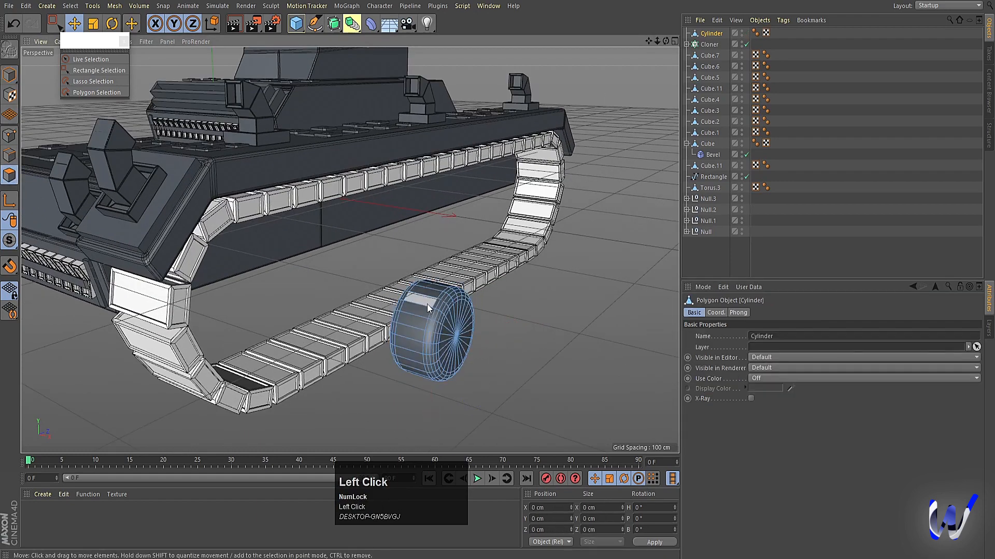
pyautogui.click(427, 303)
pyautogui.keyDown('shift'); pyautogui.click(421, 322); pyautogui.keyUp('shift')
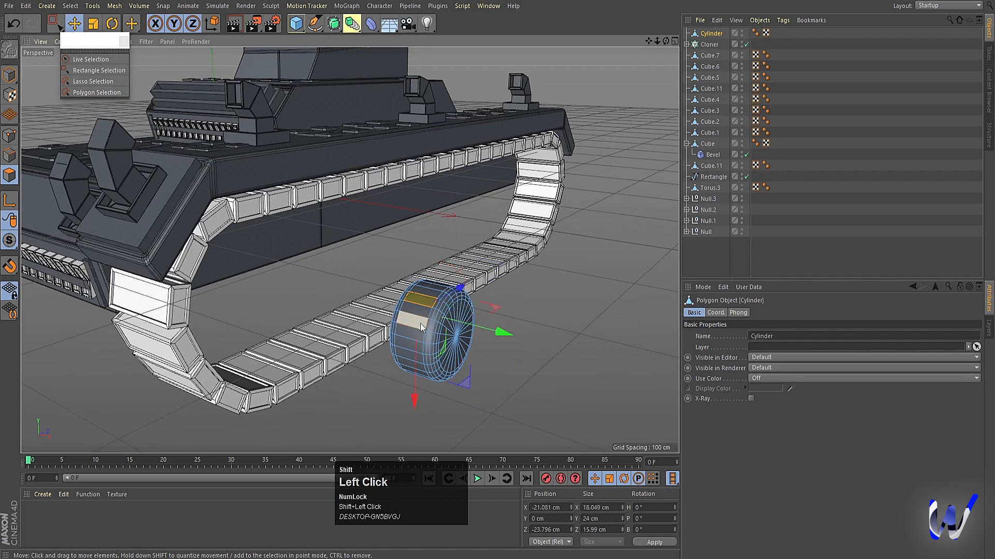
pyautogui.keyDown('shift'); pyautogui.click(410, 350); pyautogui.keyUp('shift')
pyautogui.keyDown('shift'); pyautogui.click(412, 364); pyautogui.keyUp('shift')
pyautogui.keyDown('alt'); pyautogui.moveTo(412, 364); pyautogui.dragTo(439, 305); pyautogui.keyUp('alt')
pyautogui.keyDown('shift'); pyautogui.click(426, 382); pyautogui.keyUp('shift')
pyautogui.keyDown('shift'); pyautogui.click(435, 396); pyautogui.keyUp('shift')
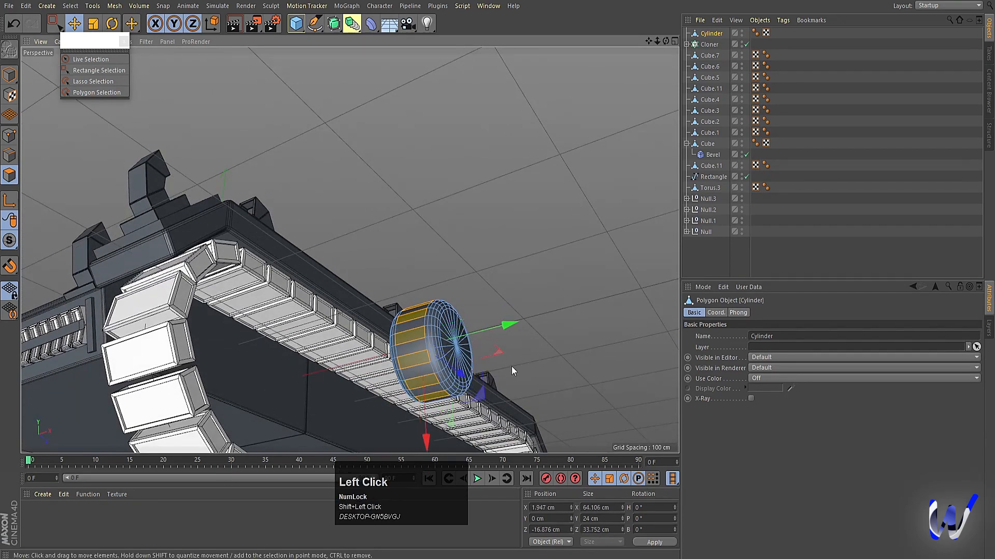
# Add every other side face up the cylinder's rear half to the selection, completing the alternating pattern around the rim
pyautogui.keyDown('alt'); pyautogui.moveTo(511, 371); pyautogui.dragTo(490, 347); pyautogui.keyUp('alt')
pyautogui.keyDown('shift'); pyautogui.click(472, 378); pyautogui.keyUp('shift')
pyautogui.keyDown('shift'); pyautogui.click(485, 356); pyautogui.keyUp('shift')
pyautogui.keyDown('shift'); pyautogui.click(482, 343); pyautogui.keyUp('shift')
pyautogui.keyDown('shift'); pyautogui.click(480, 319); pyautogui.keyUp('shift')
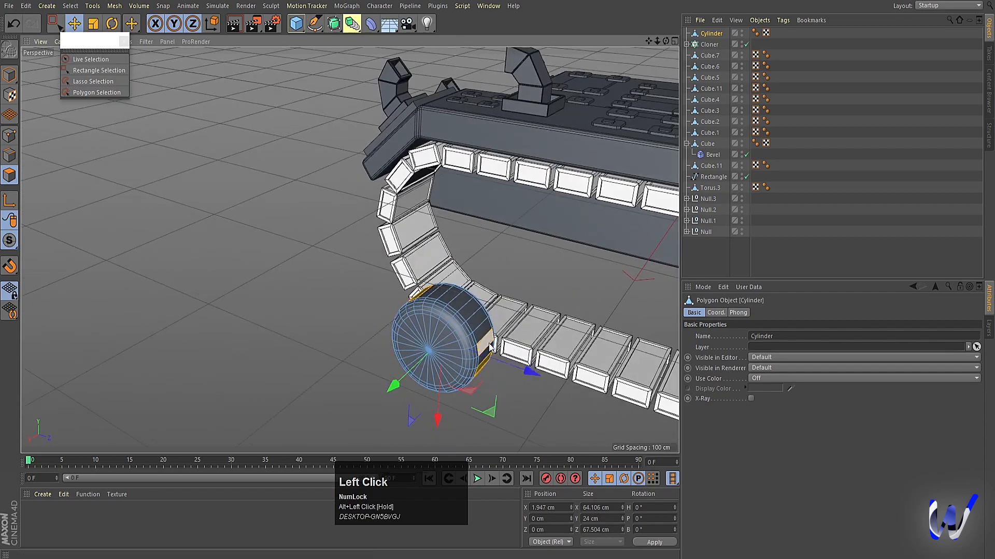
pyautogui.keyDown('shift'); pyautogui.click(489, 344); pyautogui.keyUp('shift')
pyautogui.keyDown('shift'); pyautogui.click(463, 305); pyautogui.keyUp('shift')
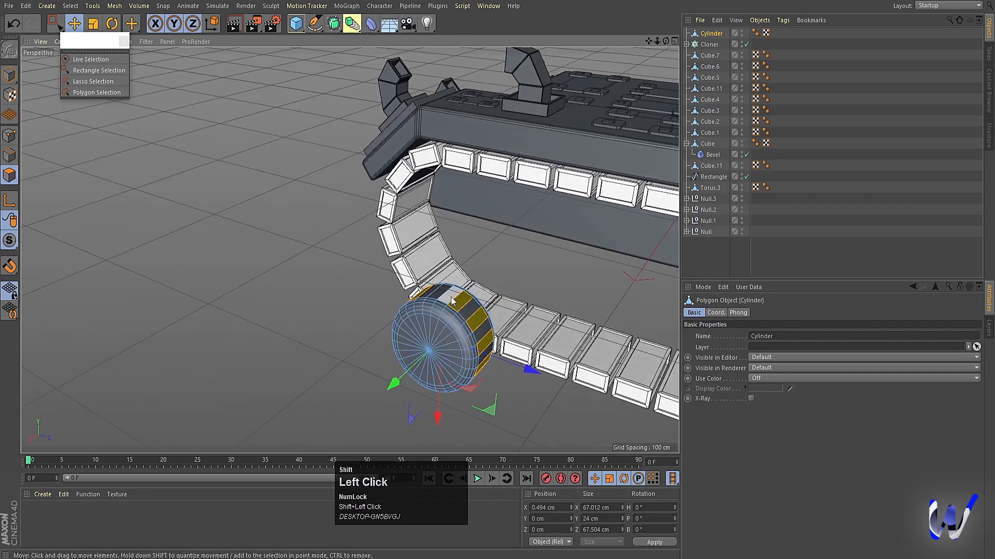
pyautogui.keyDown('shift'); pyautogui.click(443, 293); pyautogui.keyUp('shift')
pyautogui.keyDown('alt'); pyautogui.moveTo(307, 350); pyautogui.dragTo(443, 349); pyautogui.keyUp('alt')
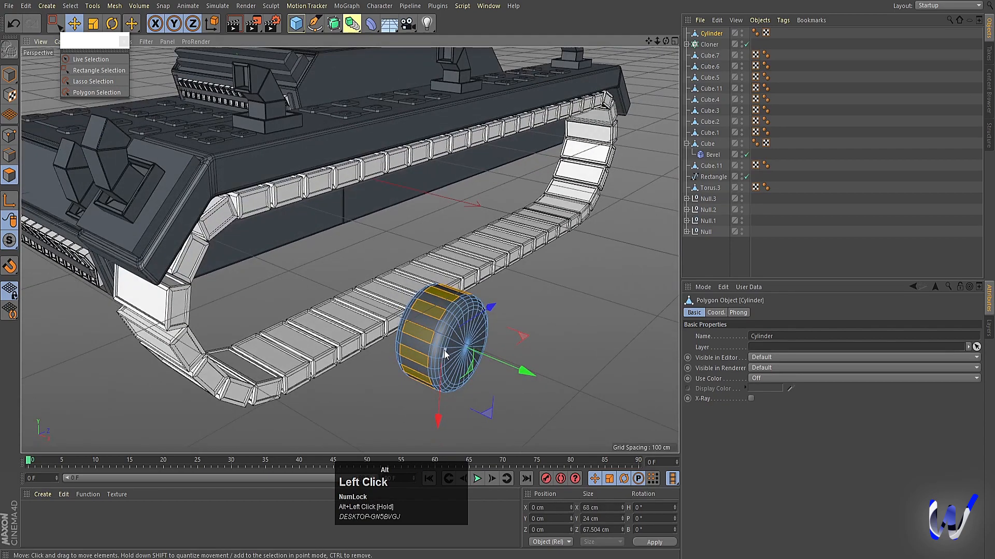
# Extrude the selected rim faces outward about 25 cm into spokes and scale their ends up slightly, to about 125 cm across
pyautogui.keyDown('alt'); pyautogui.moveTo(377, 409); pyautogui.dragTo(312, 336, button='middle'); pyautogui.keyUp('alt')
pyautogui.rightClick(312, 337)
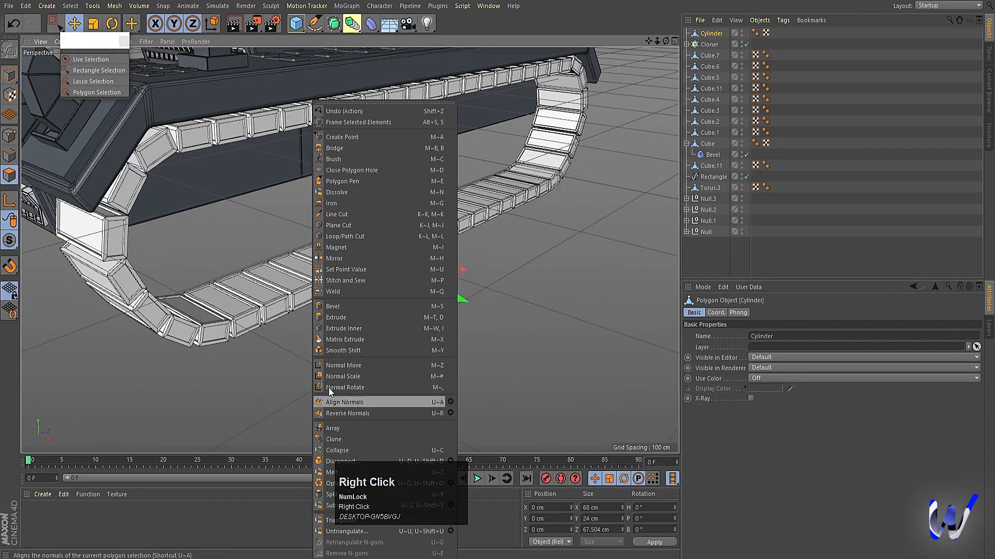
pyautogui.click(338, 317)
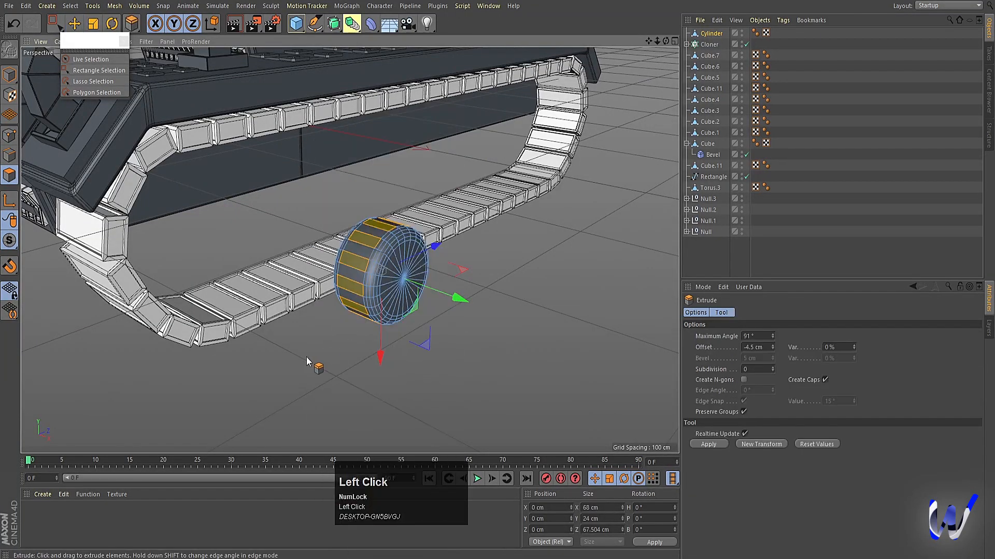
pyautogui.moveTo(307, 357); pyautogui.dragTo(383, 356)
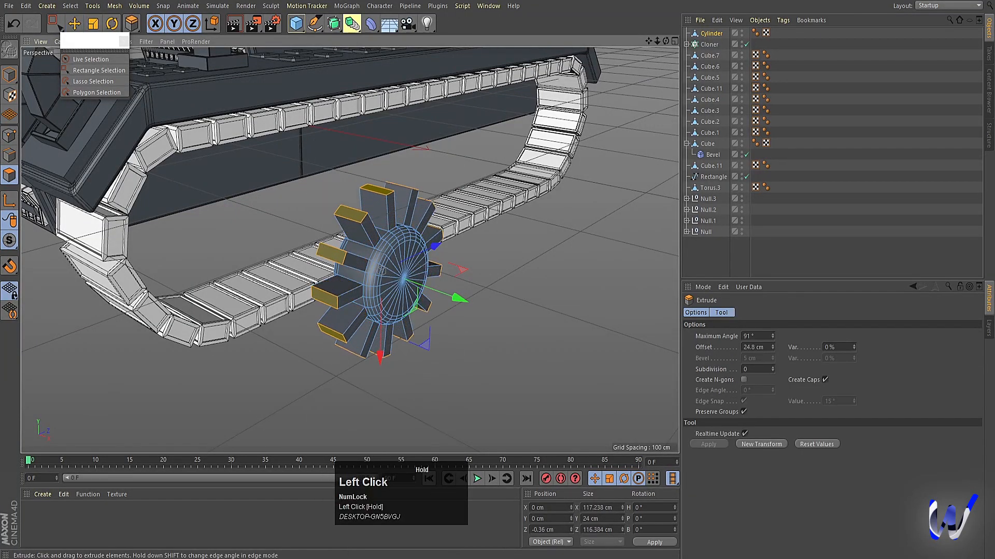
pyautogui.press('t')
pyautogui.moveTo(240, 404); pyautogui.dragTo(248, 380)
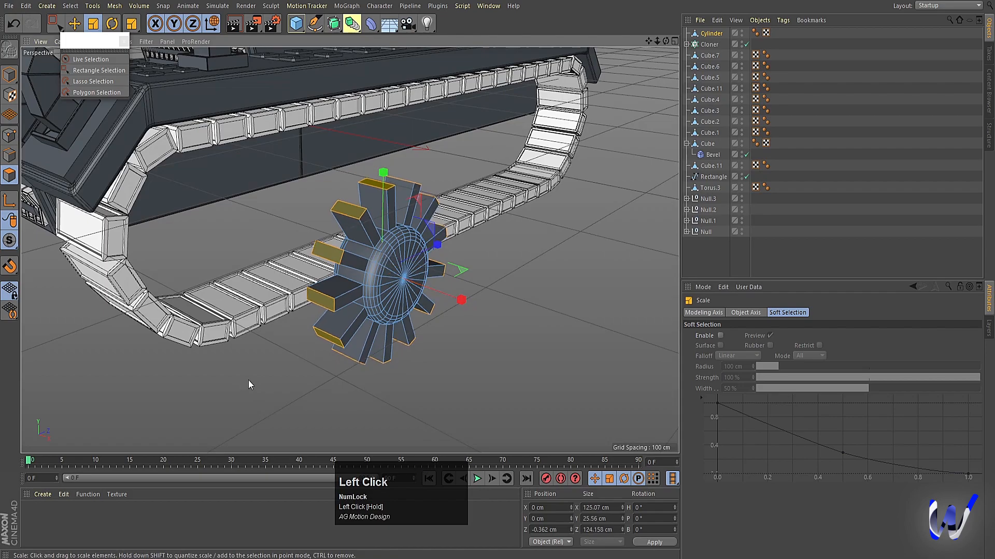
pyautogui.click(10, 75)
pyautogui.moveTo(394, 282)
pyautogui.keyDown('alt'); pyautogui.mouseDown()
pyautogui.moveTo(281, 284)
pyautogui.moveTo(412, 266)
pyautogui.moveTo(493, 273)
pyautogui.moveTo(404, 270)
pyautogui.mouseUp(); pyautogui.keyUp('alt')
# Add a tube primitive and rotate it 90° in bank so its opening faces the tank's side
pyautogui.click(298, 26)
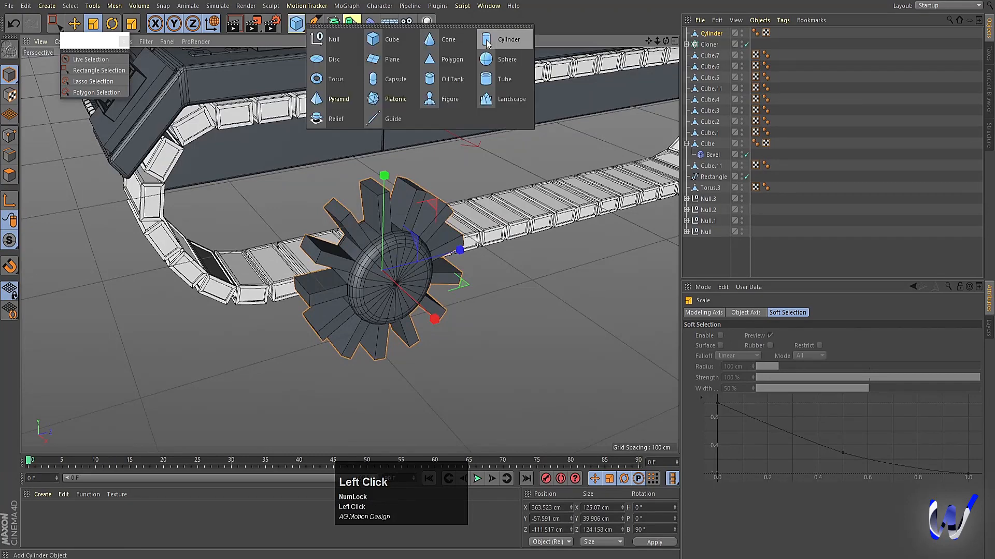
pyautogui.click(504, 83)
pyautogui.middleClick(374, 256)
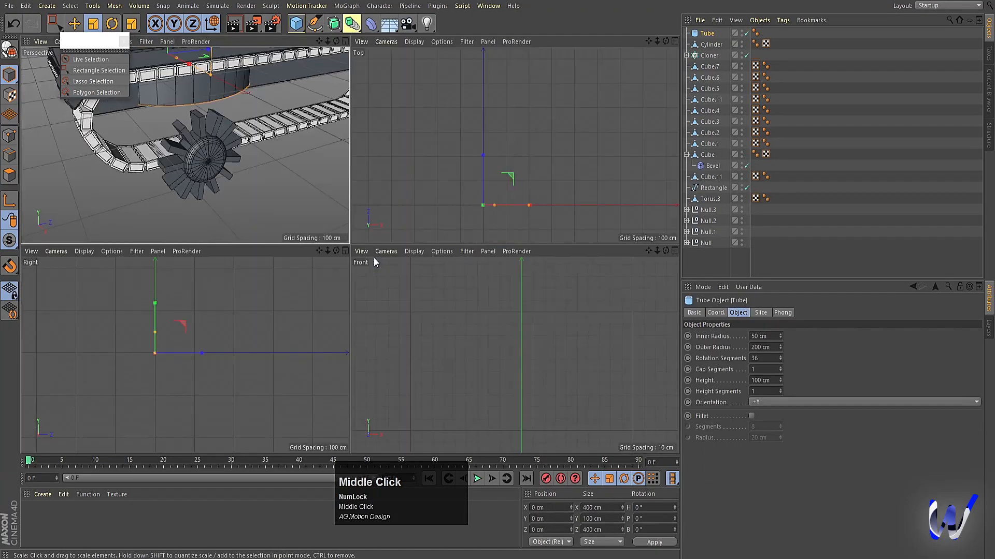
pyautogui.middleClick(125, 308)
pyautogui.press('r')
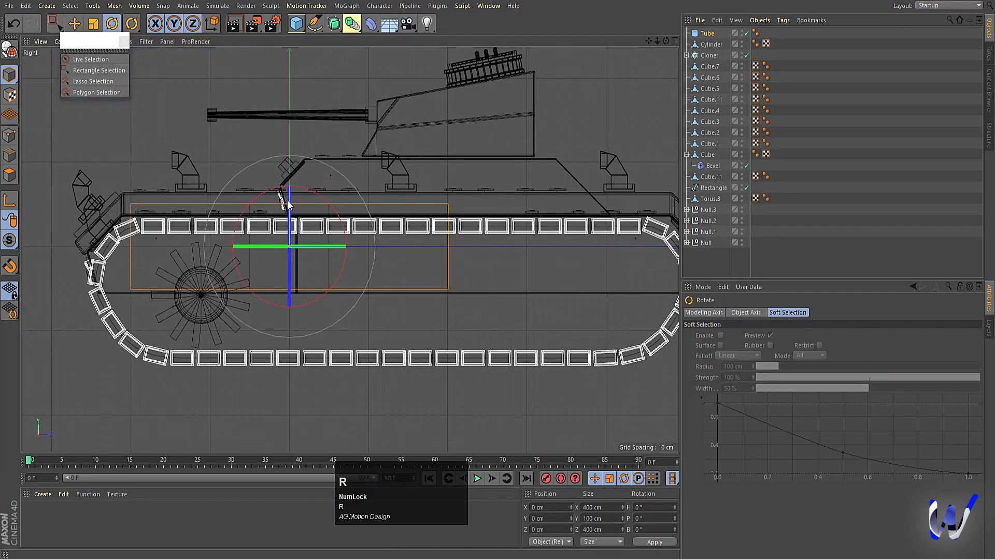
pyautogui.keyDown('ctrl'); pyautogui.moveTo(293, 208); pyautogui.dragTo(305, 334); pyautogui.keyUp('ctrl')
pyautogui.hotkey('ctrl', 'z')
pyautogui.press('e')
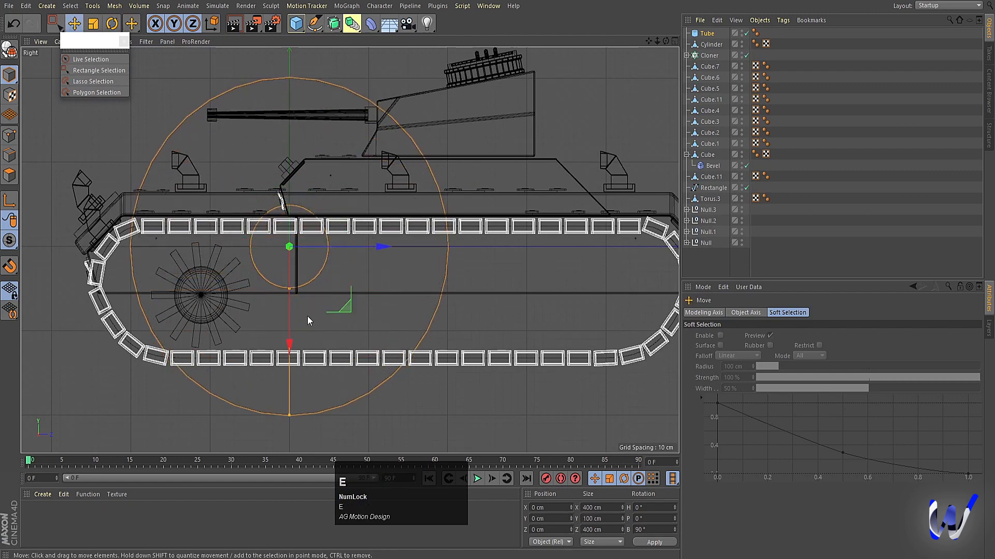
# Centre the tube on the spoked hub at Y about -57 cm, Z about -111 cm, and set its inner radius to about 62.5 cm
pyautogui.moveTo(350, 302); pyautogui.dragTo(182, 321)
pyautogui.press('s')
pyautogui.scroll(3, 363, 260)
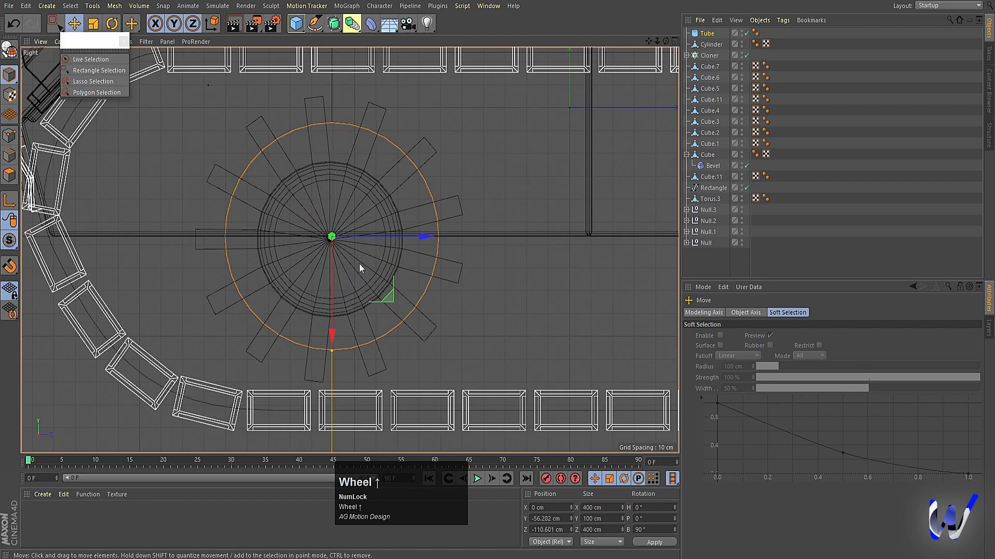
pyautogui.scroll(3, 382, 297)
pyautogui.moveTo(361, 243); pyautogui.dragTo(346, 295)
pyautogui.keyDown('alt'); pyautogui.scroll(-6, 350, 255); pyautogui.keyUp('alt')
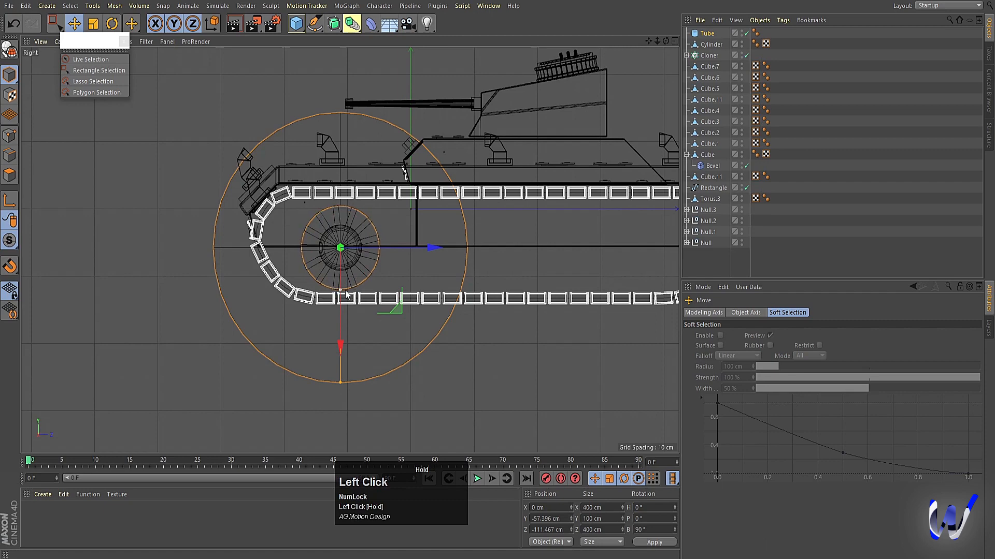
# Move the tube sideways over the spoked hub to X about 364 cm and reduce its height to about 51.5 cm
pyautogui.middleClick(348, 292)
pyautogui.middleClick(509, 149)
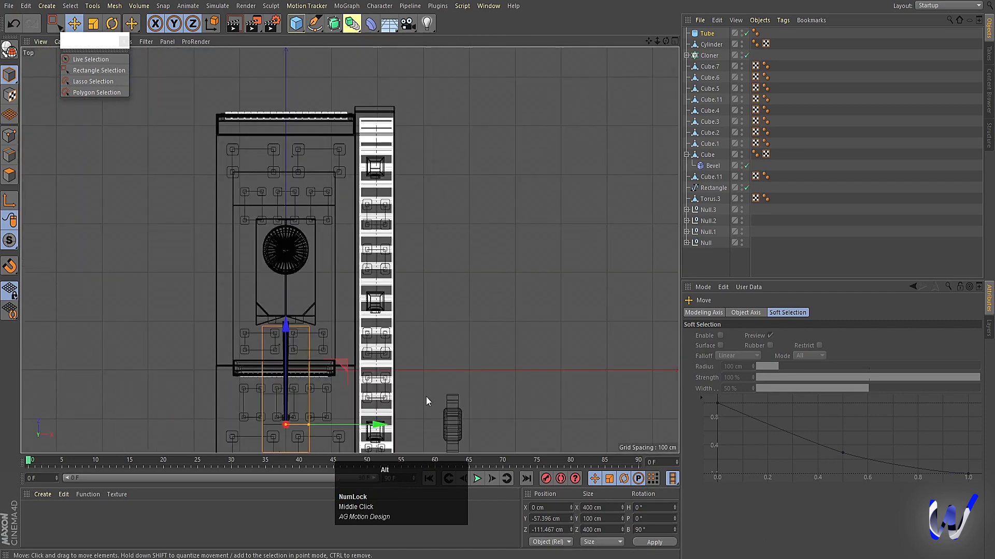
pyautogui.keyDown('alt'); pyautogui.moveTo(508, 148); pyautogui.dragTo(311, 290, button='middle'); pyautogui.keyUp('alt')
pyautogui.moveTo(281, 312); pyautogui.dragTo(444, 294)
pyautogui.scroll(5, 381, 304)
pyautogui.moveTo(383, 333); pyautogui.dragTo(353, 330)
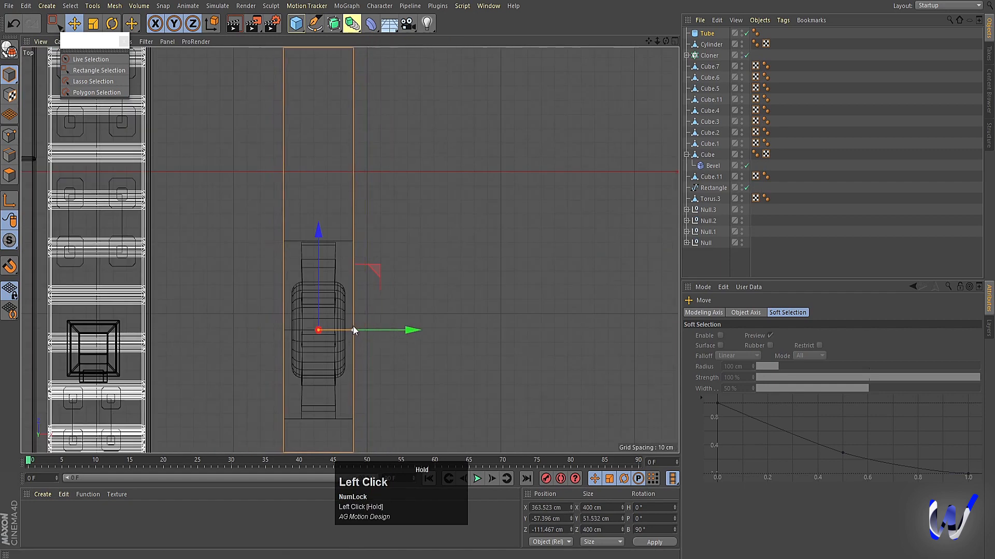
# Set the tube's outer radius to 78 cm and turn on its fillet to round the tire edges
pyautogui.click(707, 33)
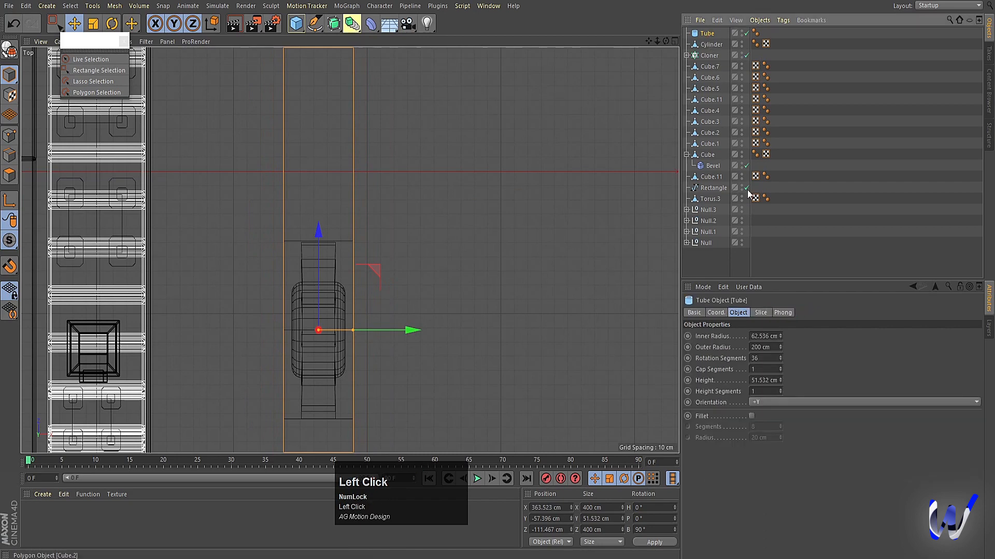
pyautogui.middleClick(169, 347)
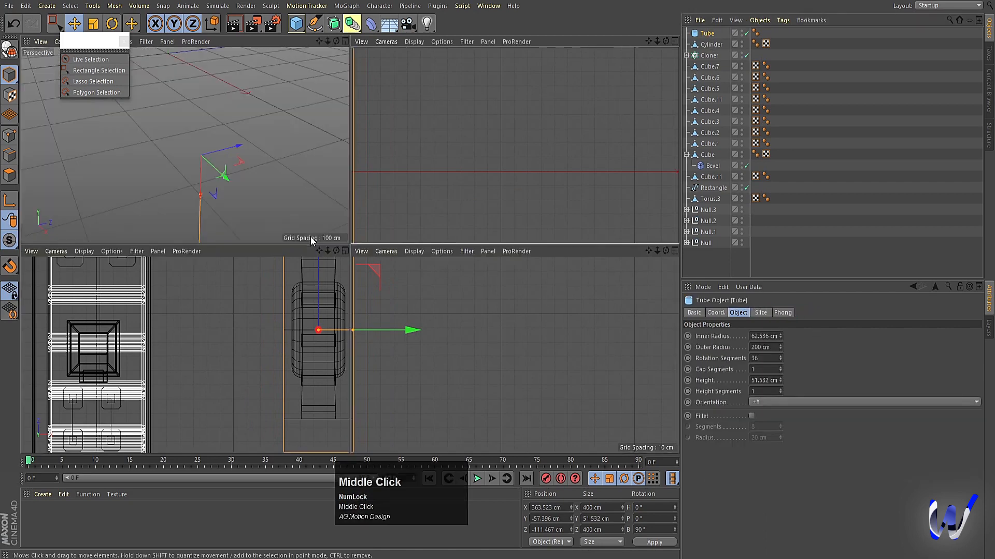
pyautogui.middleClick(169, 347)
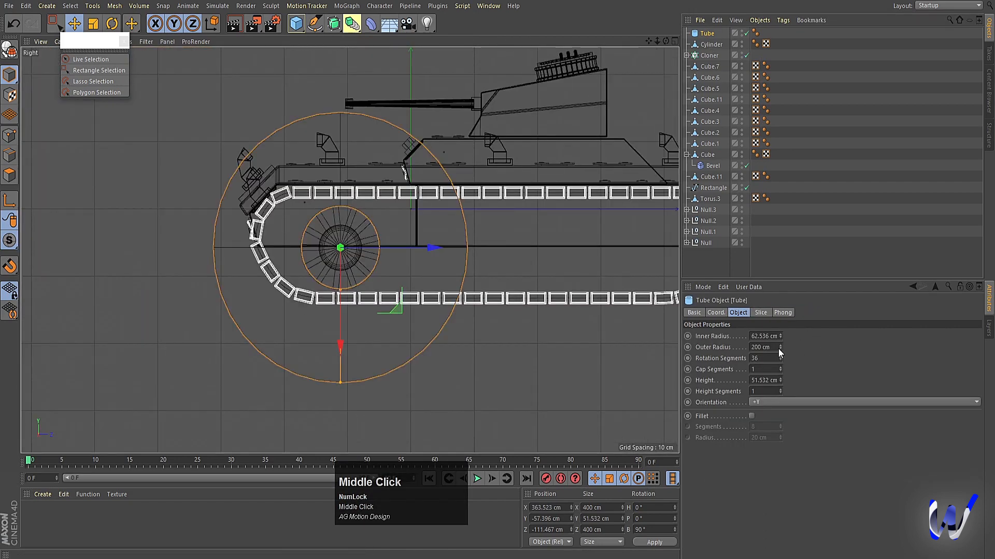
pyautogui.moveTo(778, 349); pyautogui.dragTo(716, 349)
pyautogui.middleClick(440, 213)
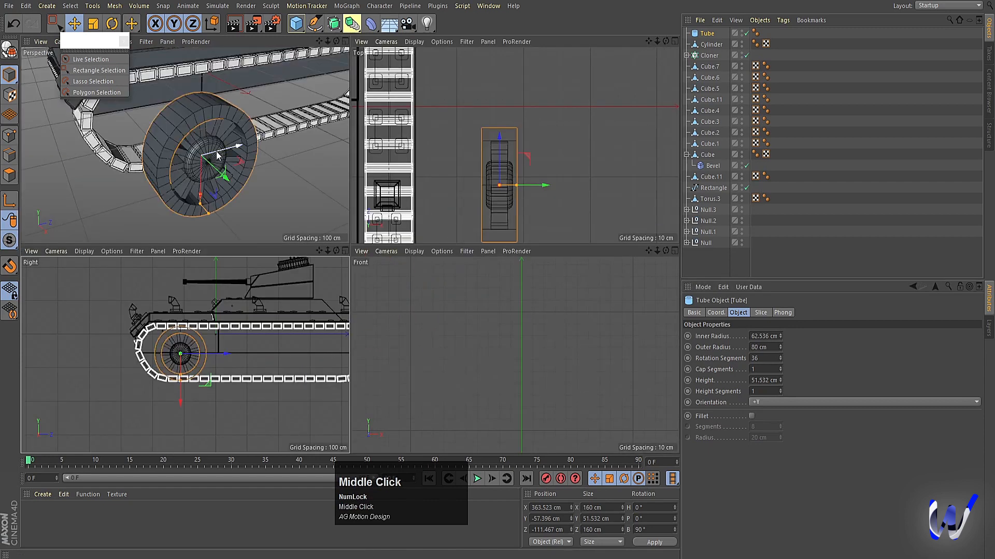
pyautogui.middleClick(209, 151)
pyautogui.click(781, 349)
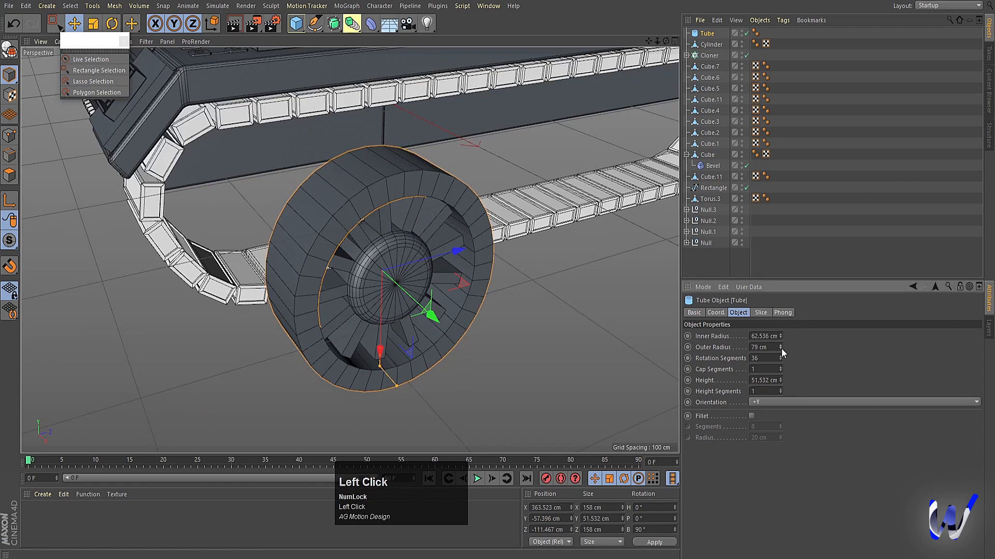
pyautogui.click(781, 349)
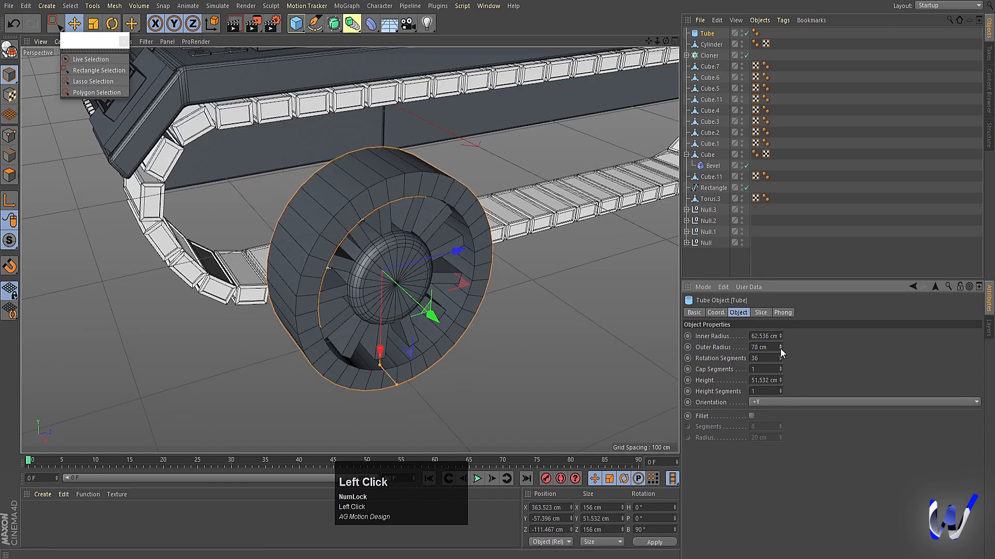
pyautogui.click(752, 416)
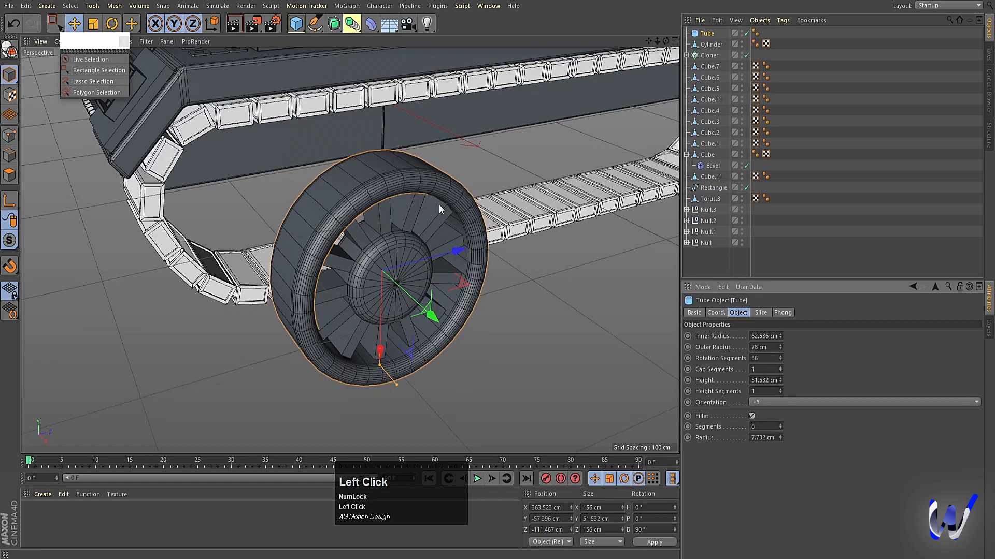
# Convert the tube to an editable polygon object and select every other tread face along its upper front
pyautogui.click(701, 33)
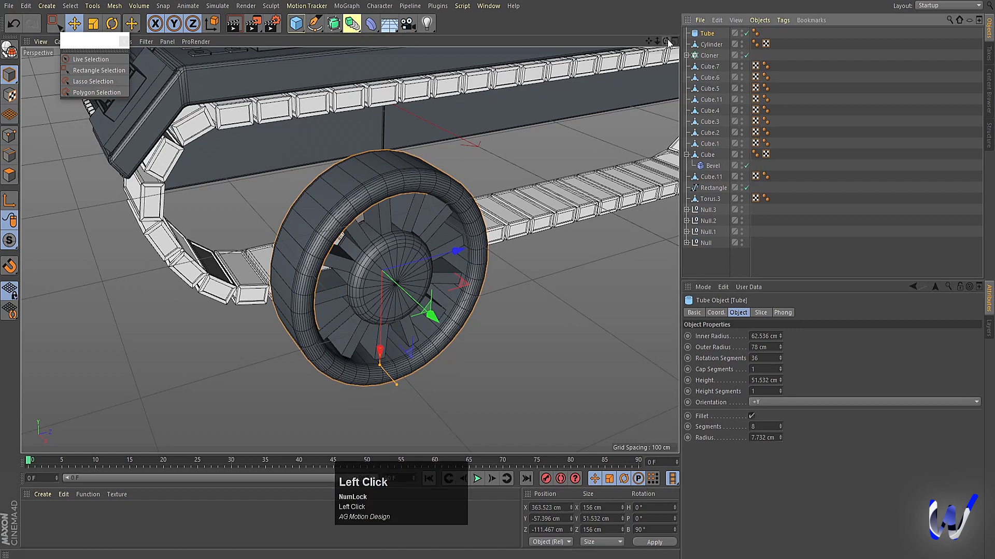
pyautogui.press('c')
pyautogui.click(9, 175)
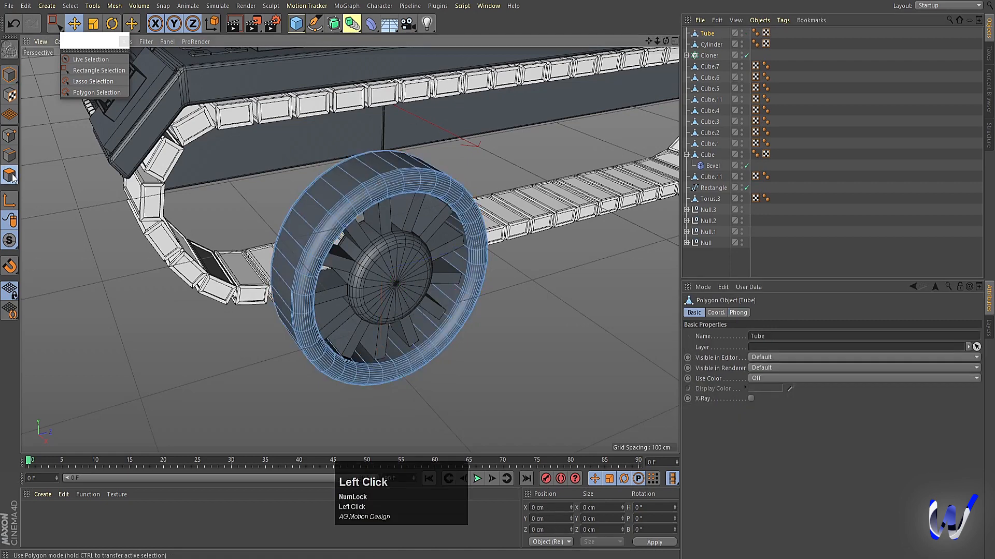
pyautogui.click(353, 166)
pyautogui.keyDown('shift'); pyautogui.click(319, 202); pyautogui.keyUp('shift')
pyautogui.keyDown('shift'); pyautogui.click(300, 232); pyautogui.keyUp('shift')
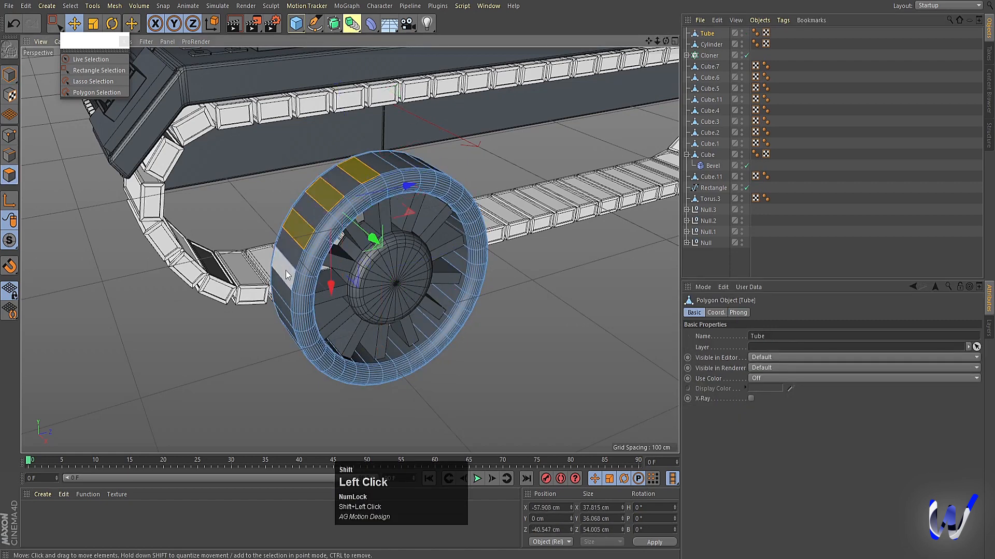
pyautogui.keyDown('shift'); pyautogui.click(285, 270); pyautogui.keyUp('shift')
# Add every other tread face down the tube's lower front and onto its underside to the selection
pyautogui.keyDown('alt'); pyautogui.moveTo(269, 330); pyautogui.dragTo(289, 323); pyautogui.keyUp('alt')
pyautogui.keyDown('shift'); pyautogui.click(289, 322); pyautogui.keyUp('shift')
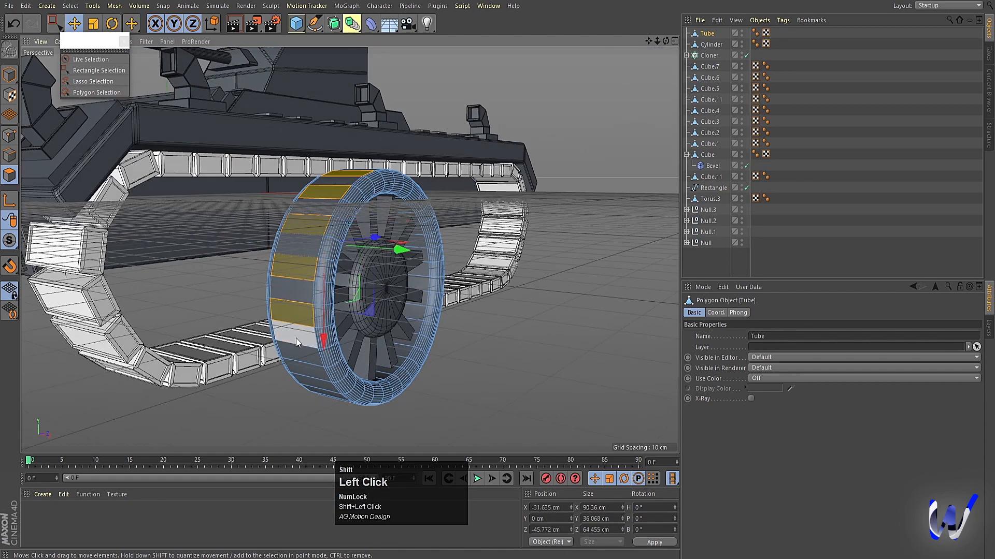
pyautogui.keyDown('shift'); pyautogui.click(298, 349); pyautogui.keyUp('shift')
pyautogui.keyDown('shift'); pyautogui.click(315, 375); pyautogui.keyUp('shift')
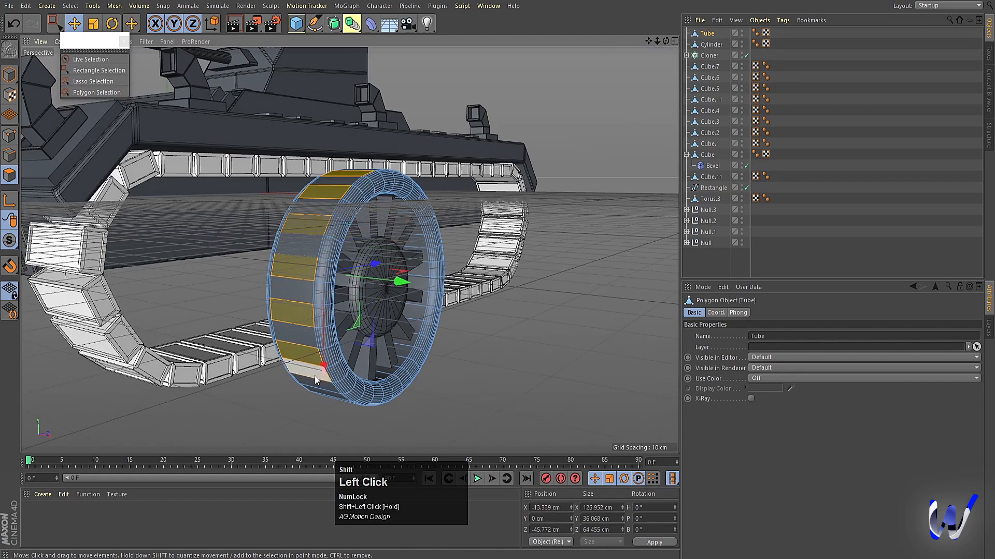
pyautogui.keyDown('shift'); pyautogui.click(319, 387); pyautogui.keyUp('shift')
pyautogui.keyDown('alt'); pyautogui.moveTo(313, 393); pyautogui.dragTo(312, 339); pyautogui.keyUp('alt')
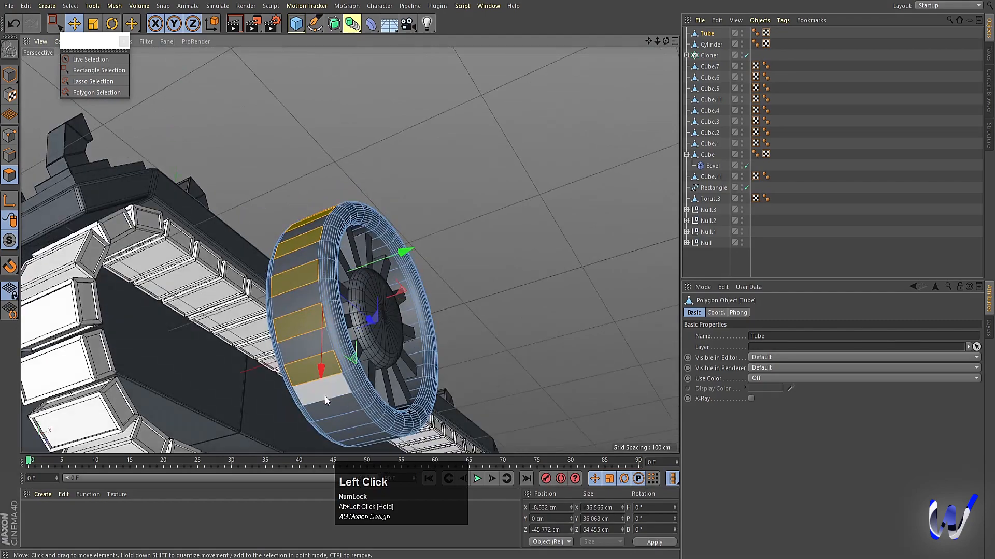
pyautogui.keyDown('shift'); pyautogui.click(338, 413); pyautogui.keyUp('shift')
pyautogui.keyDown('shift'); pyautogui.click(350, 431); pyautogui.keyUp('shift')
# Add every other tread face along the tire's underside and lower rear to the selection
pyautogui.keyDown('alt'); pyautogui.moveTo(452, 347); pyautogui.dragTo(315, 159, button='middle'); pyautogui.keyUp('alt')
pyautogui.keyDown('alt'); pyautogui.moveTo(314, 159); pyautogui.dragTo(166, 291); pyautogui.keyUp('alt')
pyautogui.keyDown('shift'); pyautogui.click(246, 212); pyautogui.keyUp('shift')
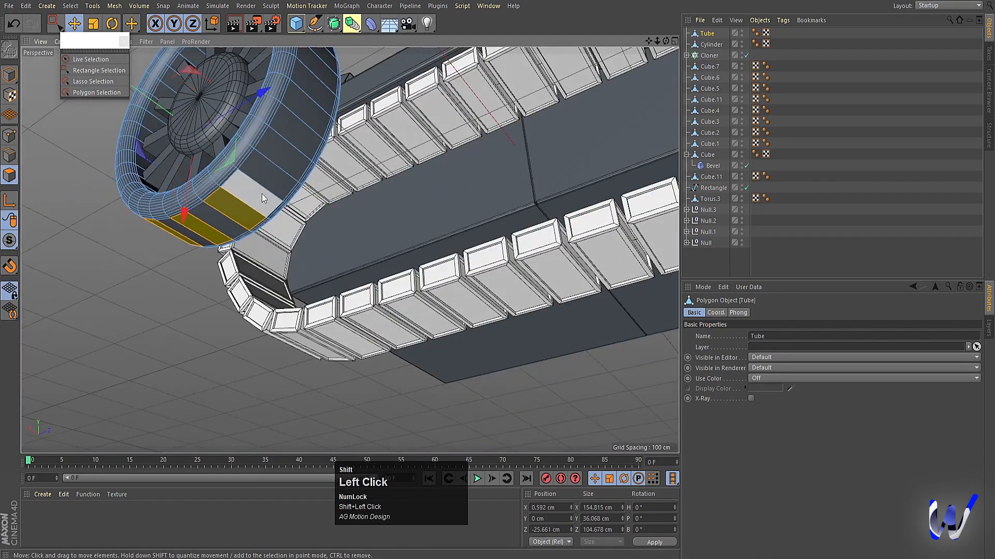
pyautogui.keyDown('shift'); pyautogui.click(274, 176); pyautogui.keyUp('shift')
pyautogui.keyDown('shift'); pyautogui.click(300, 134); pyautogui.keyUp('shift')
# Add every other remaining tread face up the tire's rear and over its top to the selection
pyautogui.keyDown('alt'); pyautogui.moveTo(315, 110); pyautogui.dragTo(313, 221); pyautogui.keyUp('alt')
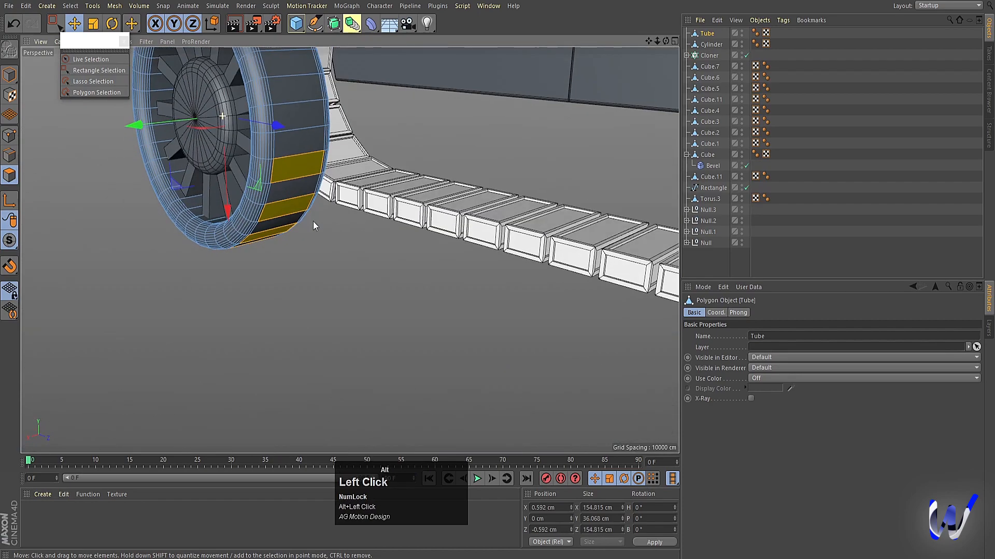
pyautogui.keyDown('alt'); pyautogui.moveTo(313, 222); pyautogui.dragTo(327, 241, button='middle'); pyautogui.keyUp('alt')
pyautogui.keyDown('shift'); pyautogui.click(328, 249); pyautogui.keyUp('shift')
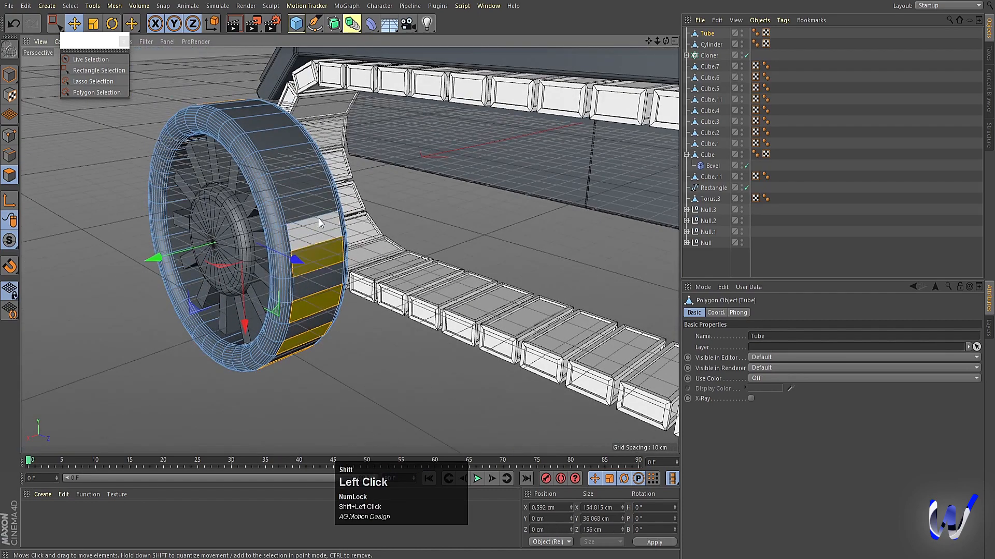
pyautogui.keyDown('shift'); pyautogui.click(307, 198); pyautogui.keyUp('shift')
pyautogui.keyDown('shift'); pyautogui.click(294, 154); pyautogui.keyUp('shift')
pyautogui.keyDown('alt'); pyautogui.moveTo(239, 236); pyautogui.dragTo(341, 241); pyautogui.keyUp('alt')
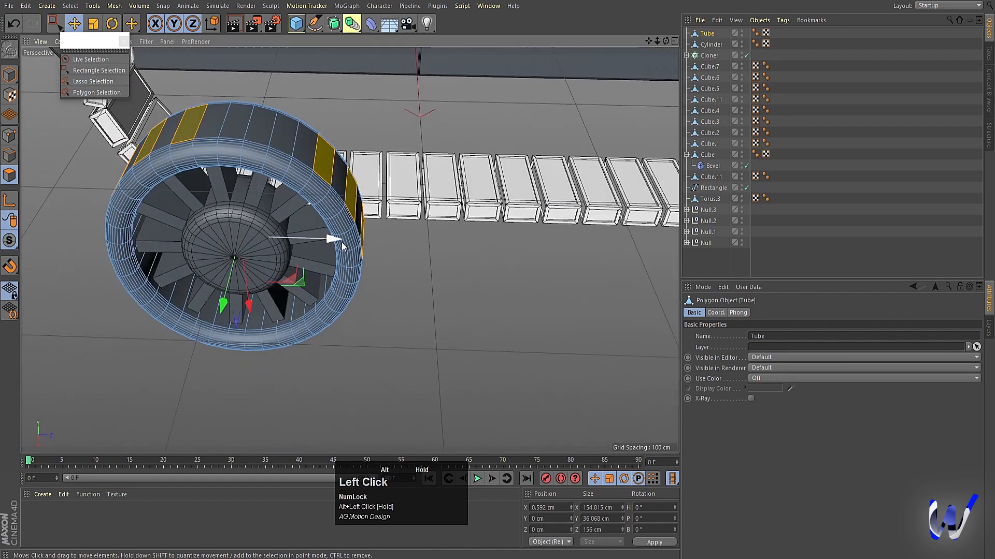
pyautogui.keyDown('shift'); pyautogui.click(275, 142); pyautogui.keyUp('shift')
pyautogui.keyDown('shift'); pyautogui.click(242, 125); pyautogui.keyUp('shift')
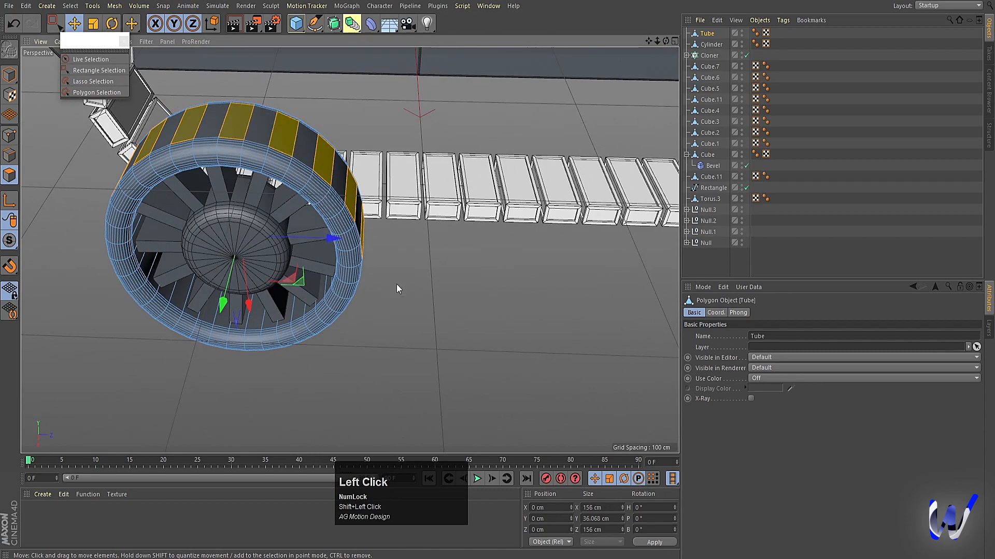
# Extrude the selected tread faces outward by about 18.9 cm to form the wheel's teeth
pyautogui.keyDown('alt'); pyautogui.moveTo(396, 283); pyautogui.dragTo(273, 313, button='middle'); pyautogui.keyUp('alt')
pyautogui.keyDown('alt'); pyautogui.moveTo(273, 313); pyautogui.dragTo(388, 297); pyautogui.keyUp('alt')
pyautogui.rightClick(421, 307)
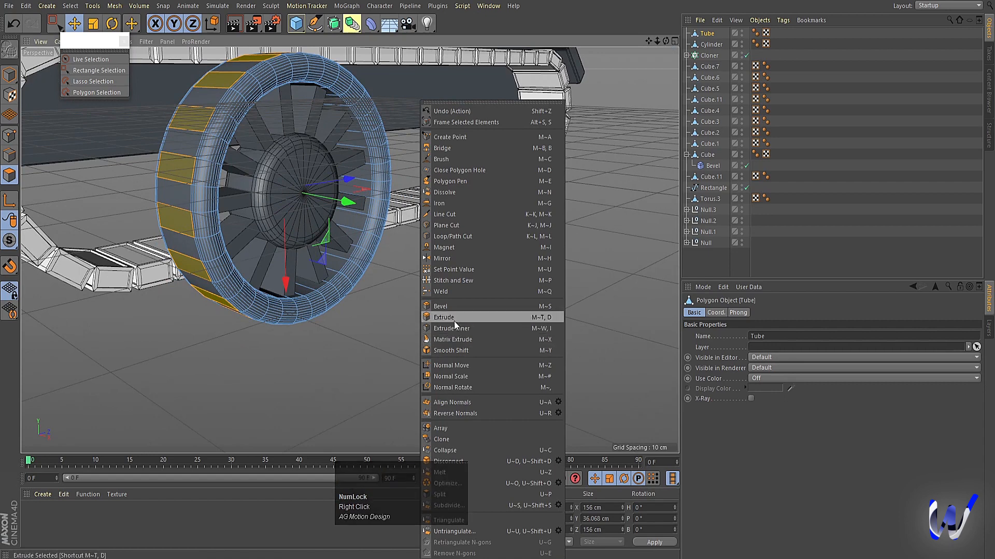
pyautogui.click(453, 318)
pyautogui.moveTo(460, 319); pyautogui.dragTo(551, 318)
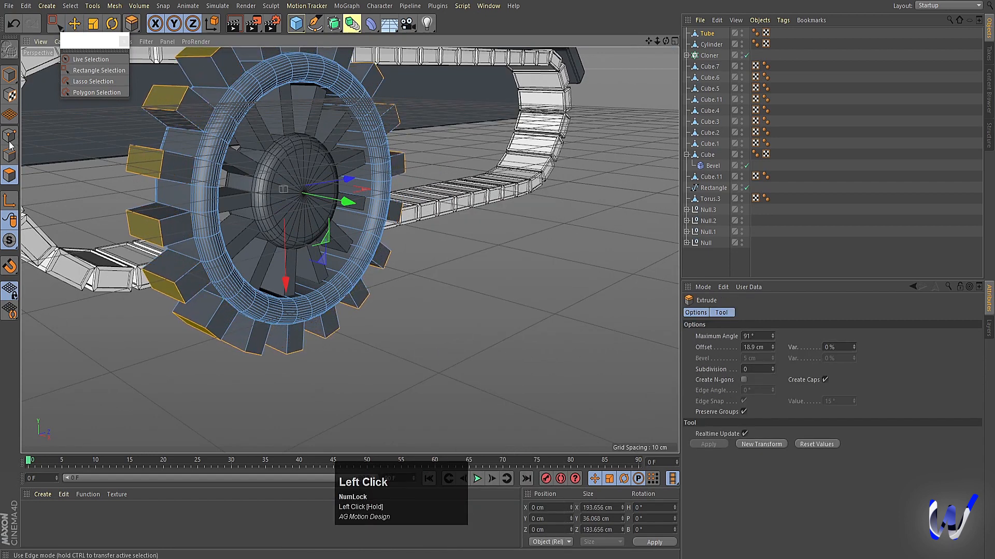
# Return to model mode and merge the tube and cylinder into one object, deleting the originals
pyautogui.click(9, 75)
pyautogui.moveTo(433, 258)
pyautogui.keyDown('alt'); pyautogui.mouseDown()
pyautogui.moveTo(383, 261)
pyautogui.moveTo(446, 262)
pyautogui.mouseUp(); pyautogui.keyUp('alt')
pyautogui.click(707, 35)
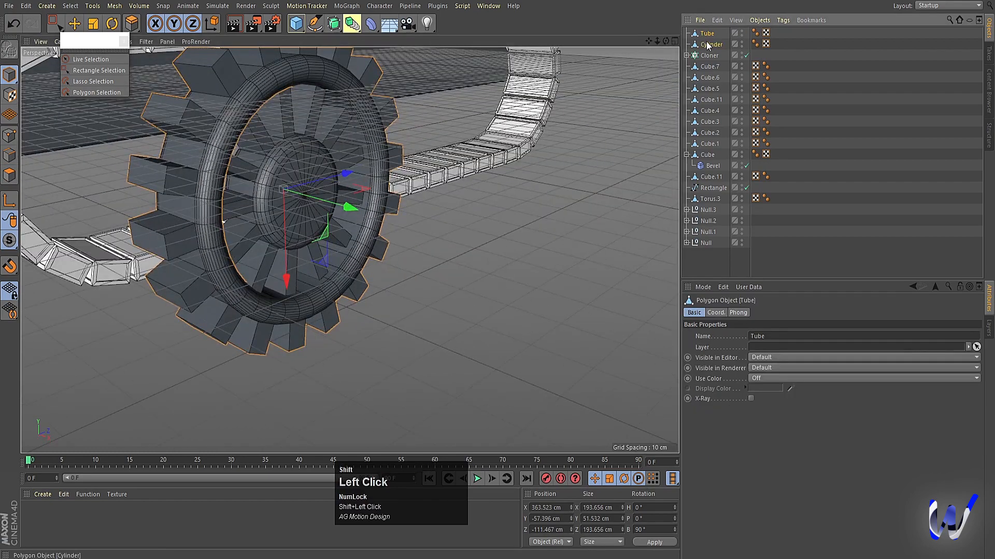
pyautogui.keyDown('ctrl'); pyautogui.click(707, 44); pyautogui.keyUp('ctrl')
pyautogui.rightClick(707, 44)
pyautogui.click(753, 327)
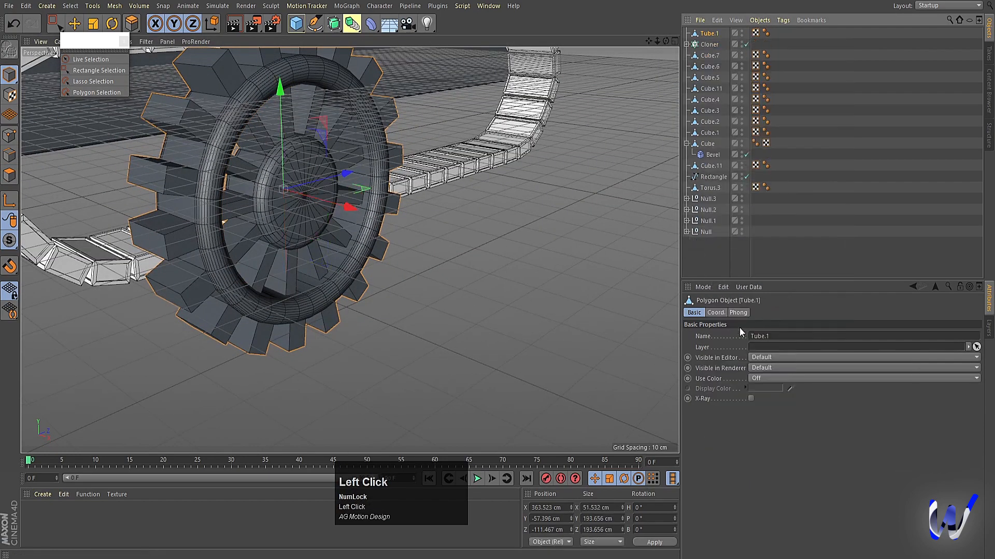
# In the right view, scale the merged wheel to about 138.7 cm in diameter and position it inside the track's front at Z about -139.3 cm
pyautogui.middleClick(284, 186)
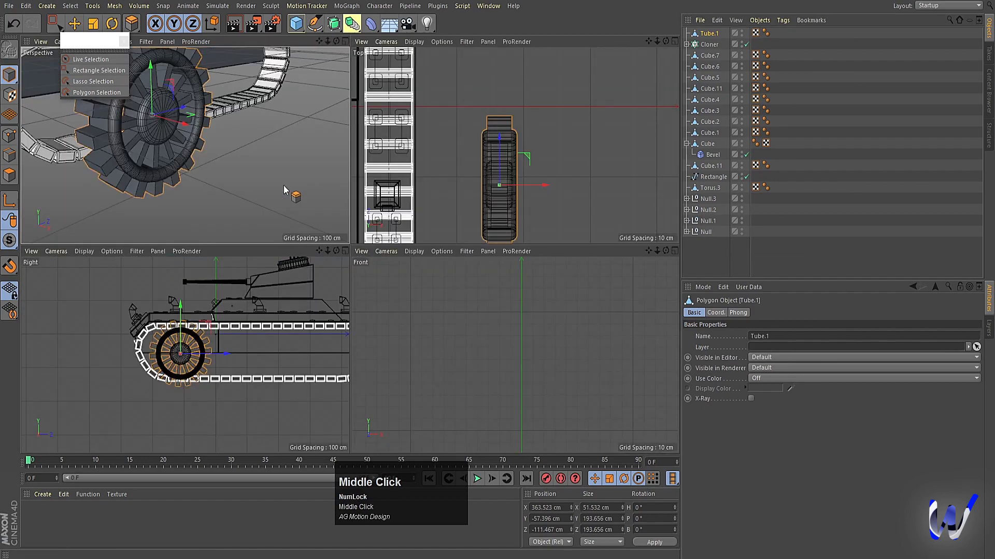
pyautogui.middleClick(249, 334)
pyautogui.press('t')
pyautogui.moveTo(431, 332); pyautogui.dragTo(299, 343)
pyautogui.scroll(4, 341, 255)
pyautogui.press('e')
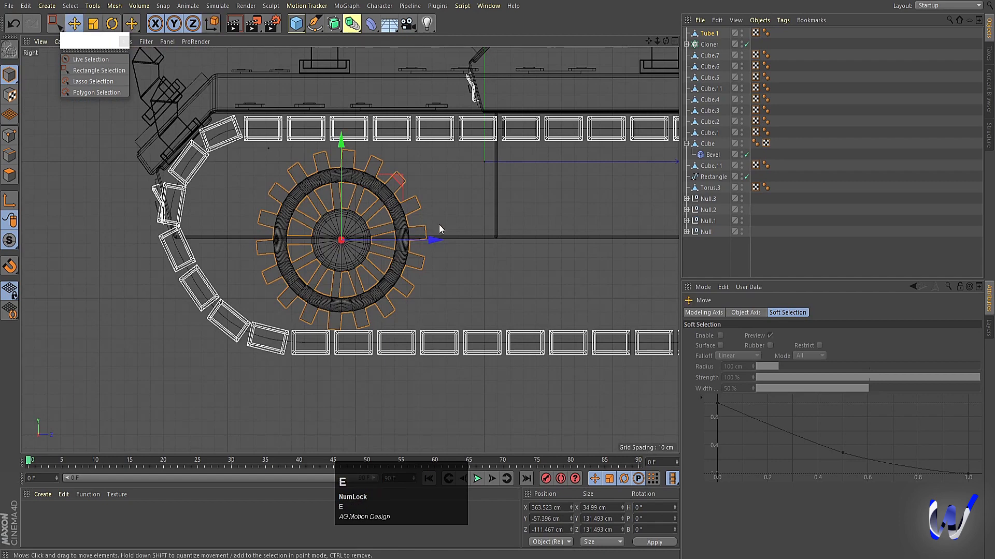
pyautogui.moveTo(435, 239); pyautogui.dragTo(392, 243)
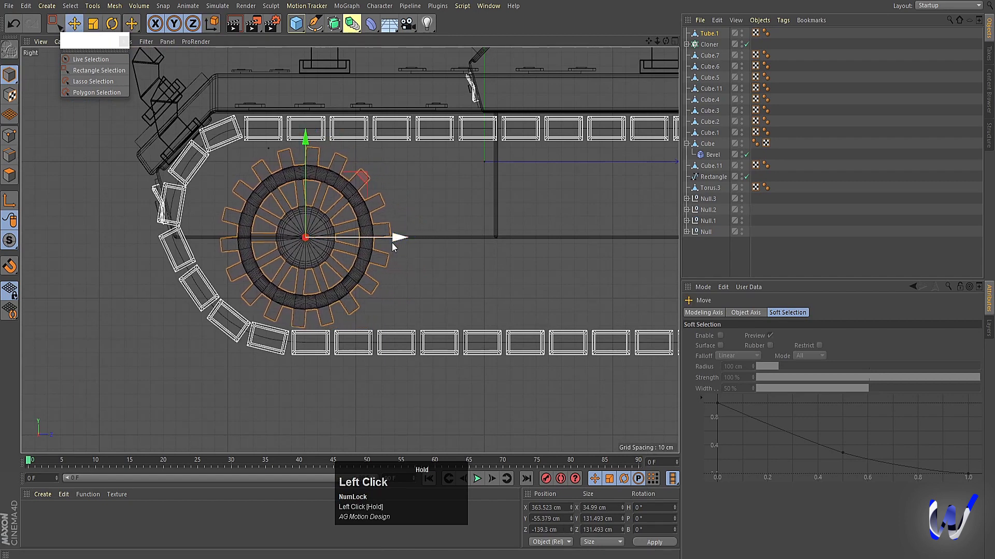
pyautogui.press('t')
pyautogui.moveTo(391, 289); pyautogui.dragTo(409, 280)
# In the top view, move the wheel sideways into the track at X about 194.5 cm
pyautogui.middleClick(409, 280)
pyautogui.middleClick(501, 187)
pyautogui.press('e')
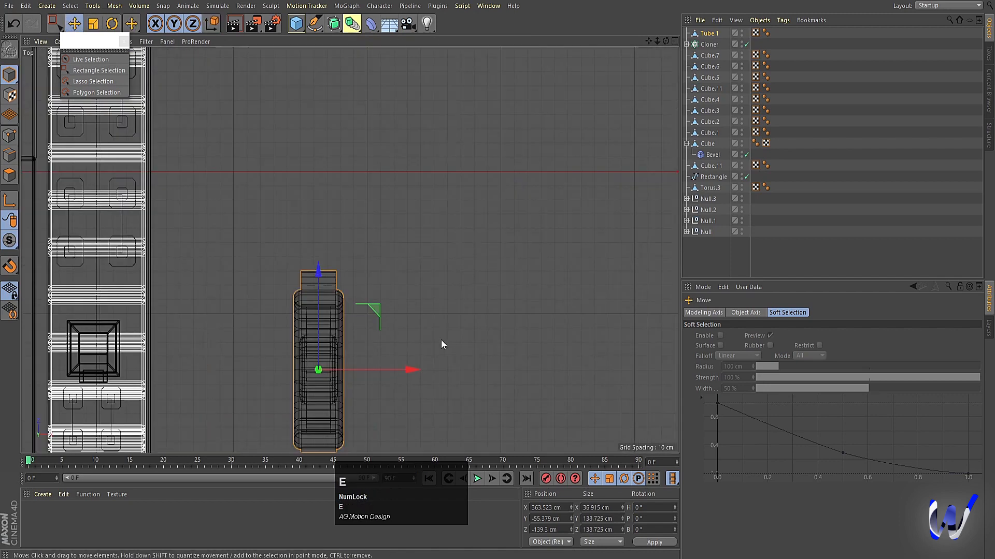
pyautogui.moveTo(418, 369); pyautogui.dragTo(191, 374)
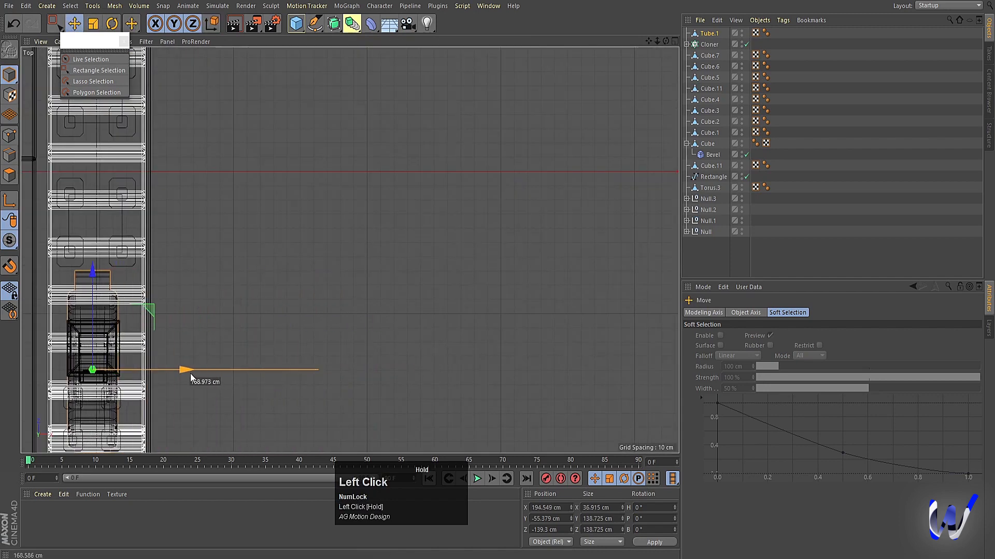
# Undo the last wheel move and widen the wheel along X to about 95.8 cm
pyautogui.middleClick(191, 374)
pyautogui.middleClick(237, 225)
pyautogui.scroll(-3, 264, 249)
pyautogui.keyDown('alt'); pyautogui.moveTo(264, 249); pyautogui.dragTo(193, 286); pyautogui.keyUp('alt')
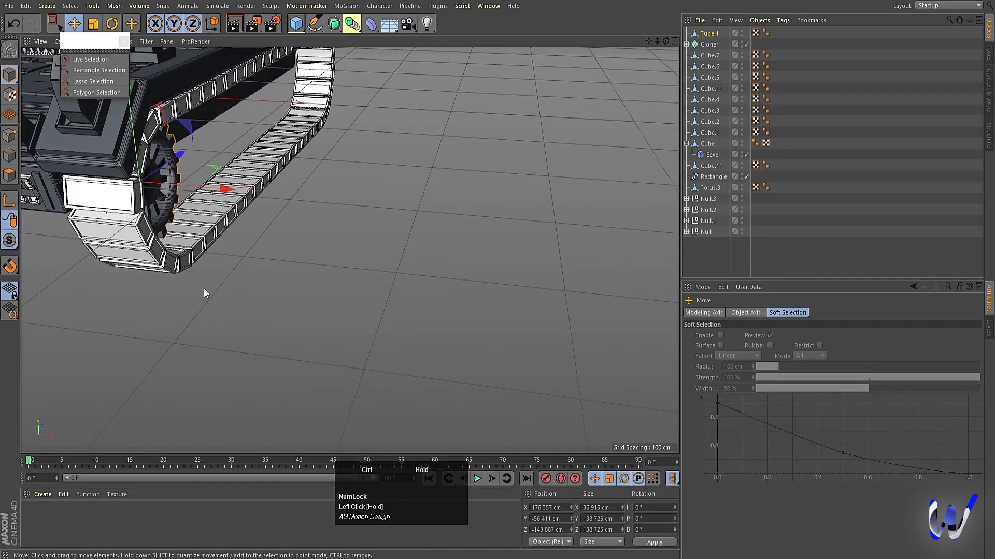
pyautogui.hotkey('ctrl', 'z')
pyautogui.press('t')
pyautogui.moveTo(245, 191); pyautogui.dragTo(257, 280)
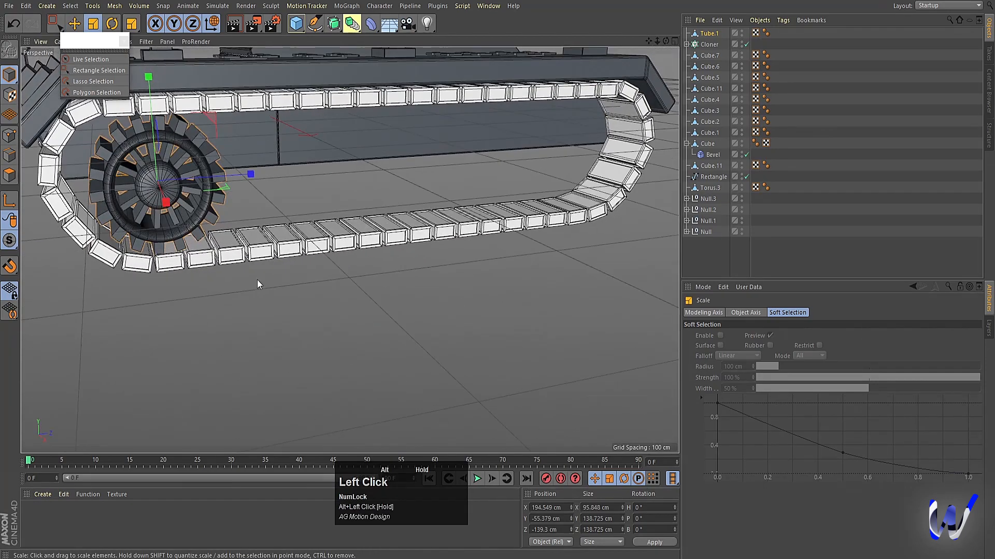
# Shift the wheel to Z about -146.8 cm and raise it slightly to Y about -55 cm
pyautogui.press('e')
pyautogui.moveTo(250, 175)
pyautogui.mouseDown()
pyautogui.moveTo(245, 169)
pyautogui.moveTo(247, 185)
pyautogui.mouseUp()
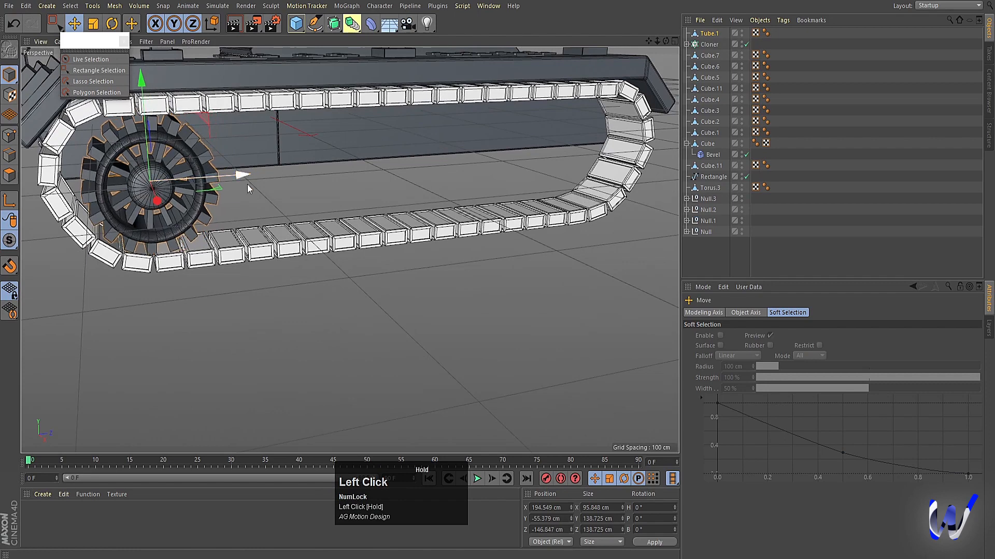
pyautogui.middleClick(248, 185)
pyautogui.middleClick(242, 331)
pyautogui.keyDown('alt'); pyautogui.moveTo(413, 261); pyautogui.dragTo(272, 274, button='middle'); pyautogui.keyUp('alt')
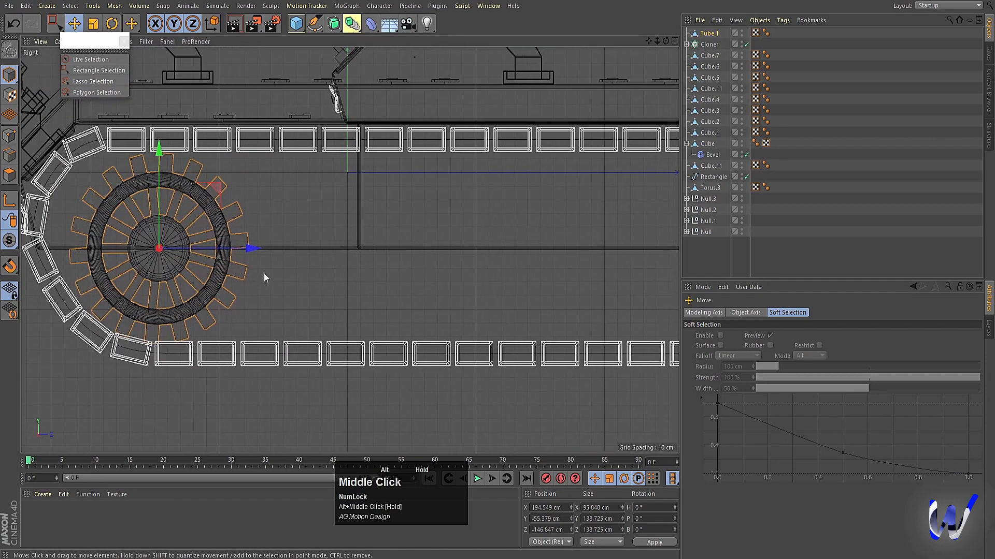
pyautogui.moveTo(160, 151); pyautogui.dragTo(160, 151)
# Duplicate the wheel four times along the track, placing the last copy at the rear at Z about 418 cm
pyautogui.keyDown('ctrl'); pyautogui.moveTo(250, 249); pyautogui.dragTo(428, 269); pyautogui.keyUp('ctrl')
pyautogui.scroll(-5, 400, 306)
pyautogui.keyDown('alt'); pyautogui.moveTo(481, 276); pyautogui.dragTo(403, 285, button='middle'); pyautogui.keyUp('alt')
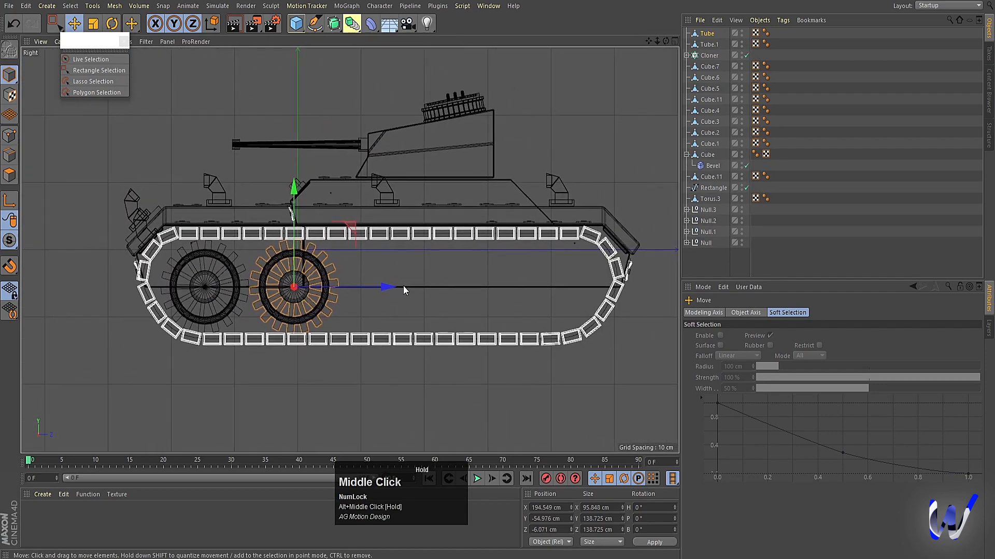
pyautogui.keyDown('ctrl'); pyautogui.moveTo(399, 288); pyautogui.dragTo(561, 294); pyautogui.keyUp('ctrl')
pyautogui.keyDown('ctrl'); pyautogui.moveTo(561, 294); pyautogui.dragTo(649, 285); pyautogui.keyUp('ctrl')
pyautogui.middleClick(648, 285)
pyautogui.middleClick(234, 156)
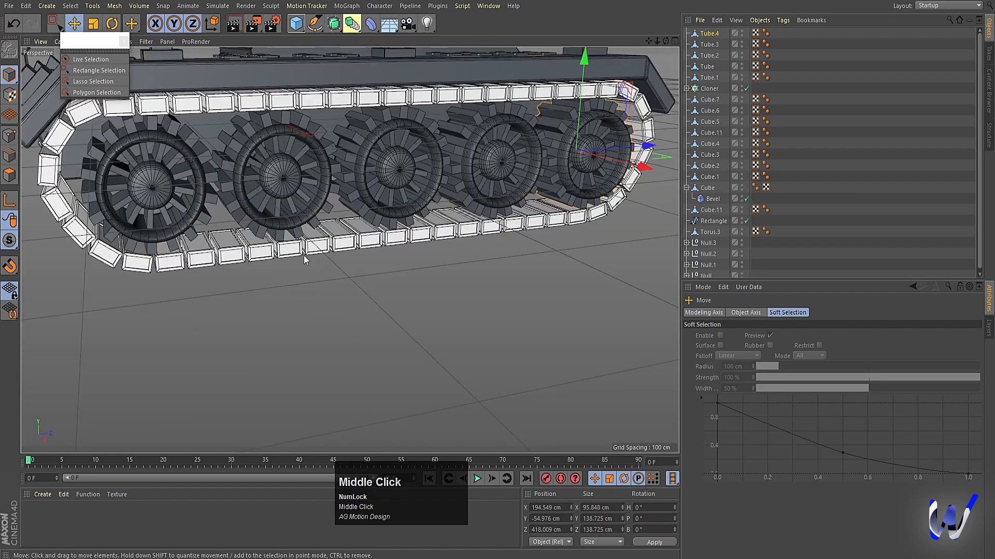
pyautogui.scroll(-5, 306, 257)
pyautogui.keyDown('alt'); pyautogui.moveTo(310, 284); pyautogui.dragTo(330, 320); pyautogui.keyUp('alt')
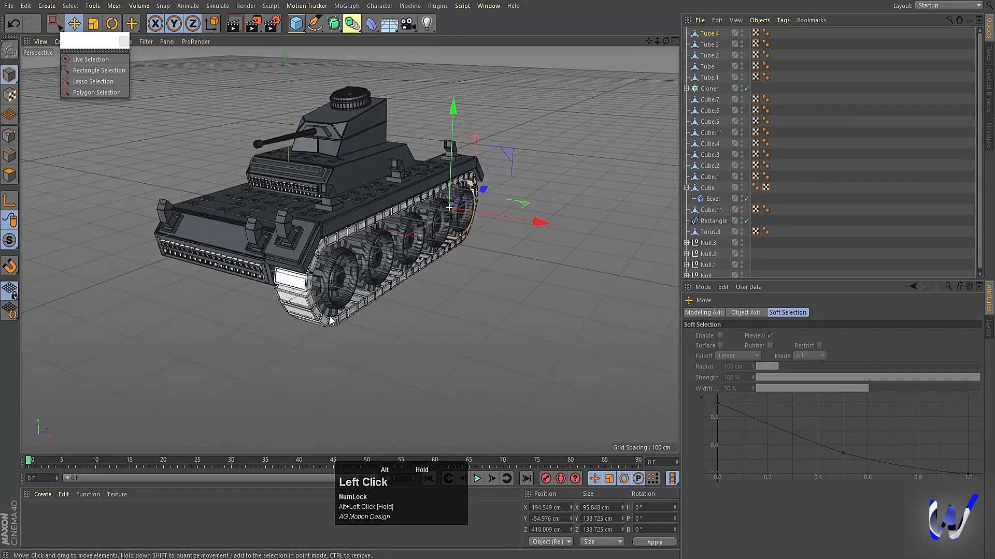
# Collapse the Cube hierarchy and rectangle-select the whole side assembly with track, wheels and fender in the top view
pyautogui.click(686, 187)
pyautogui.middleClick(414, 244)
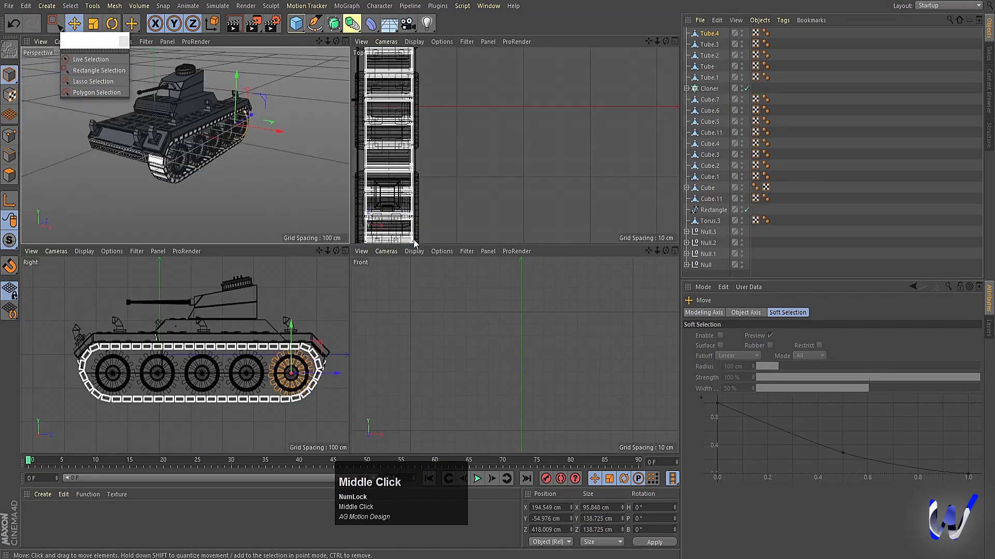
pyautogui.middleClick(455, 192)
pyautogui.scroll(-5, 388, 257)
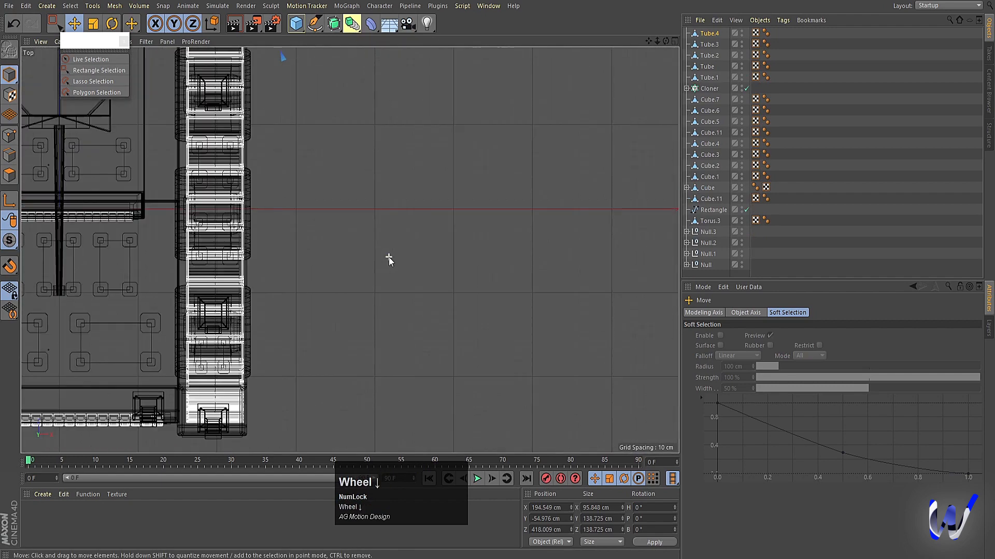
pyautogui.scroll(-3, 289, 245)
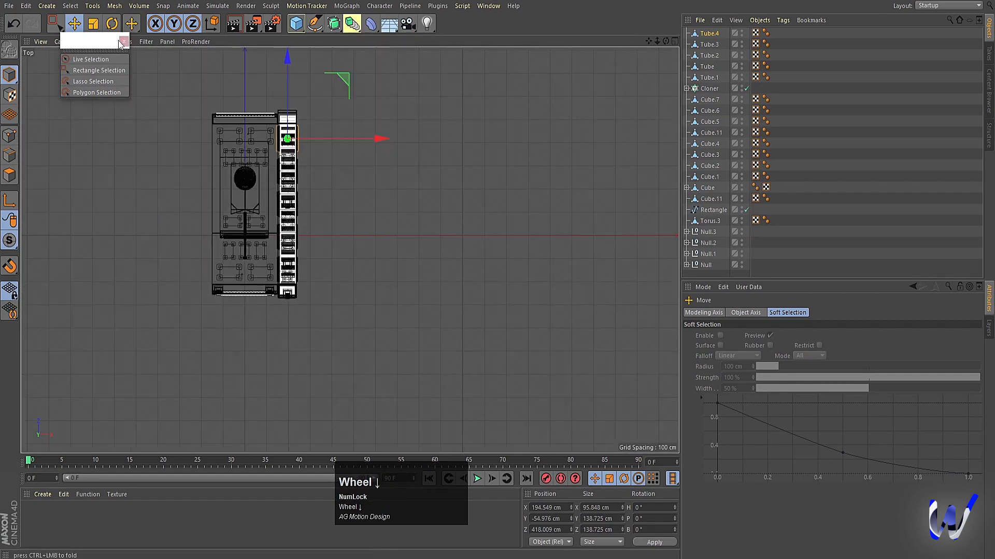
pyautogui.click(55, 24)
pyautogui.click(361, 270)
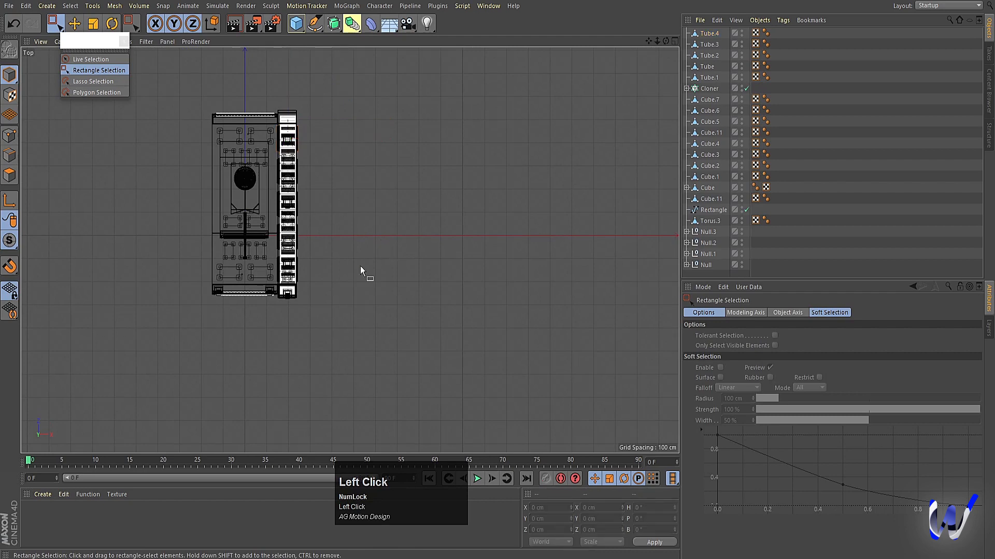
pyautogui.moveTo(331, 329); pyautogui.dragTo(279, 99)
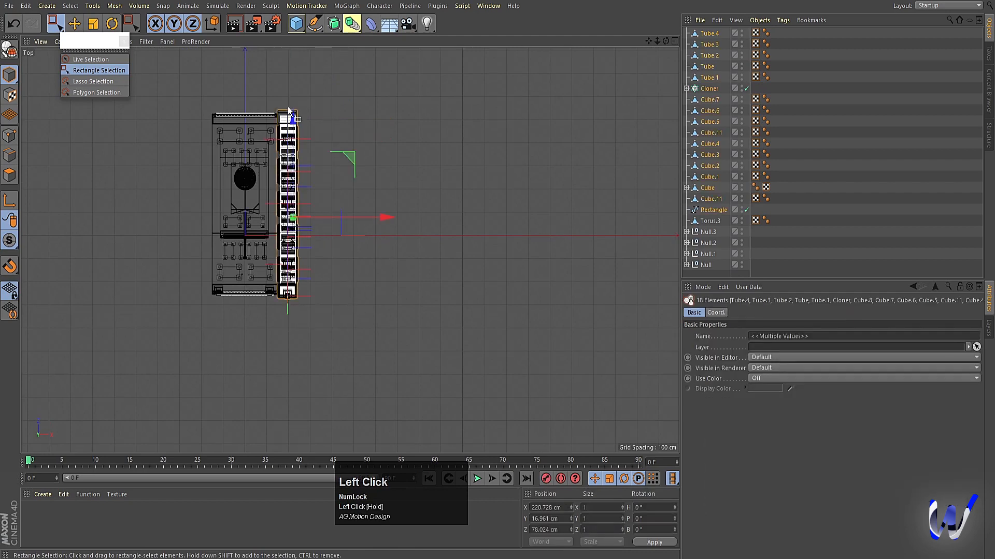
# Duplicate the selected side assembly across the hull to the opposite side at X about -195.8 cm
pyautogui.scroll(3, 297, 131)
pyautogui.middleClick(297, 130)
pyautogui.middleClick(325, 179)
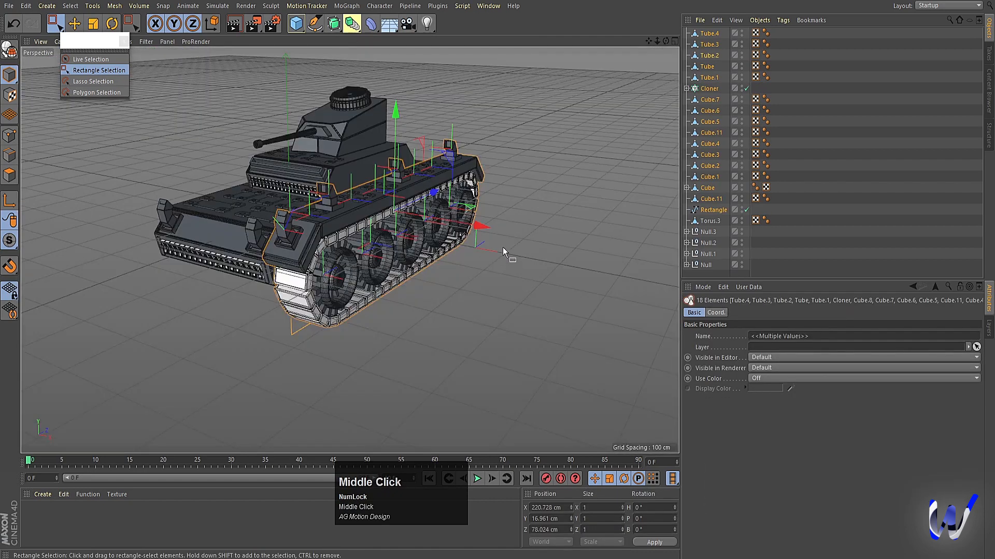
pyautogui.keyDown('ctrl'); pyautogui.moveTo(477, 226); pyautogui.dragTo(316, 223); pyautogui.keyUp('ctrl')
# In the top view, align the copied side assembly against the hull at X about -171.9 cm
pyautogui.middleClick(308, 226)
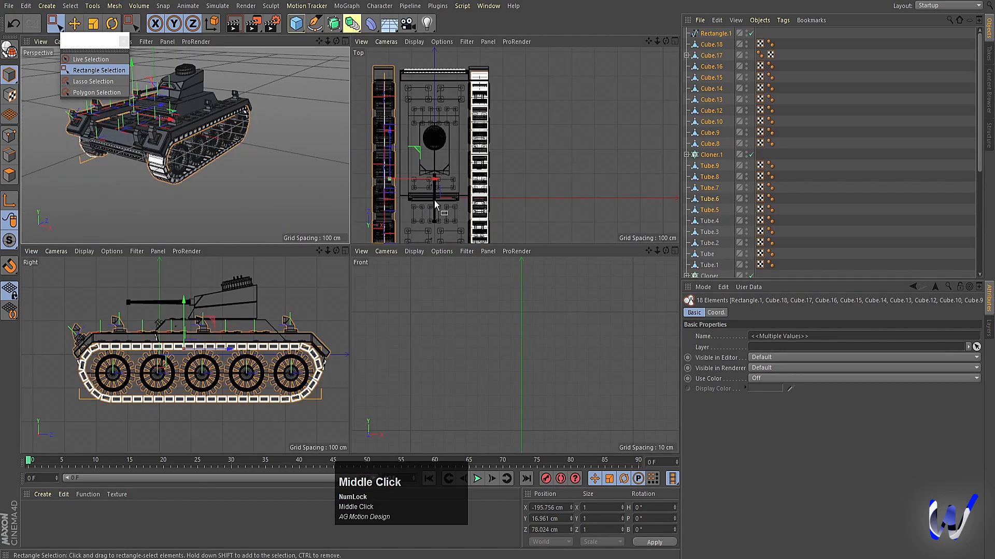
pyautogui.middleClick(434, 201)
pyautogui.keyDown('alt'); pyautogui.moveTo(207, 366); pyautogui.dragTo(326, 272, button='middle'); pyautogui.keyUp('alt')
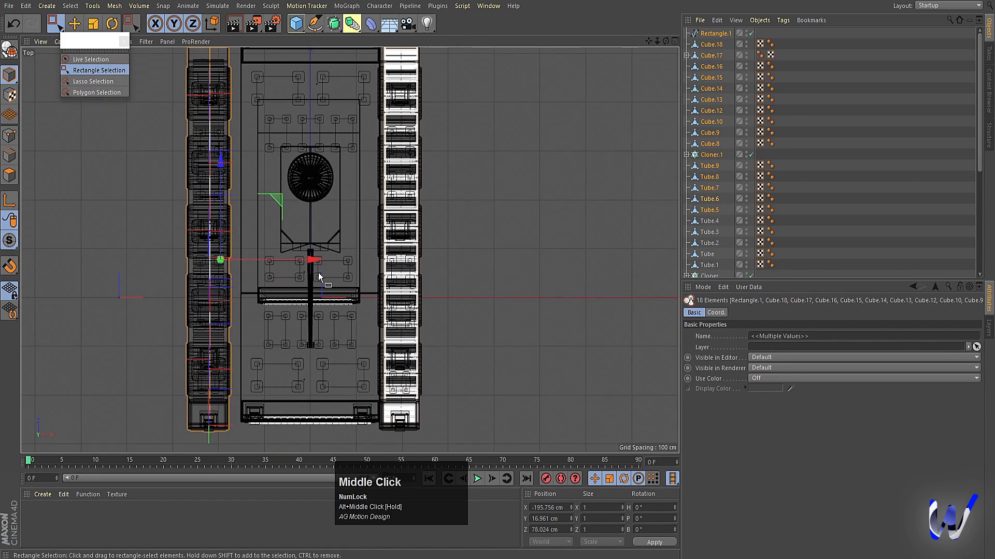
pyautogui.moveTo(314, 259); pyautogui.dragTo(327, 258)
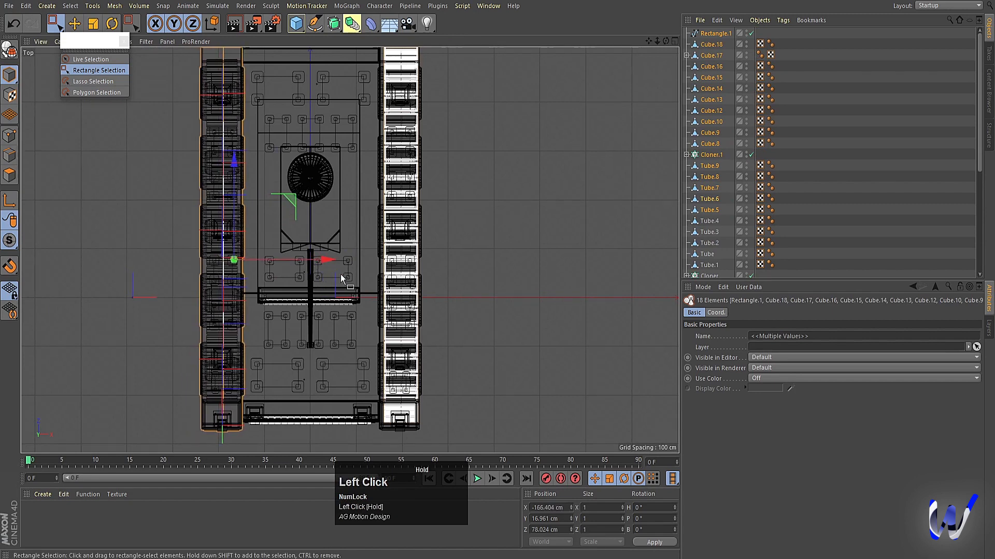
pyautogui.middleClick(340, 274)
pyautogui.middleClick(454, 166)
pyautogui.scroll(3, 221, 269)
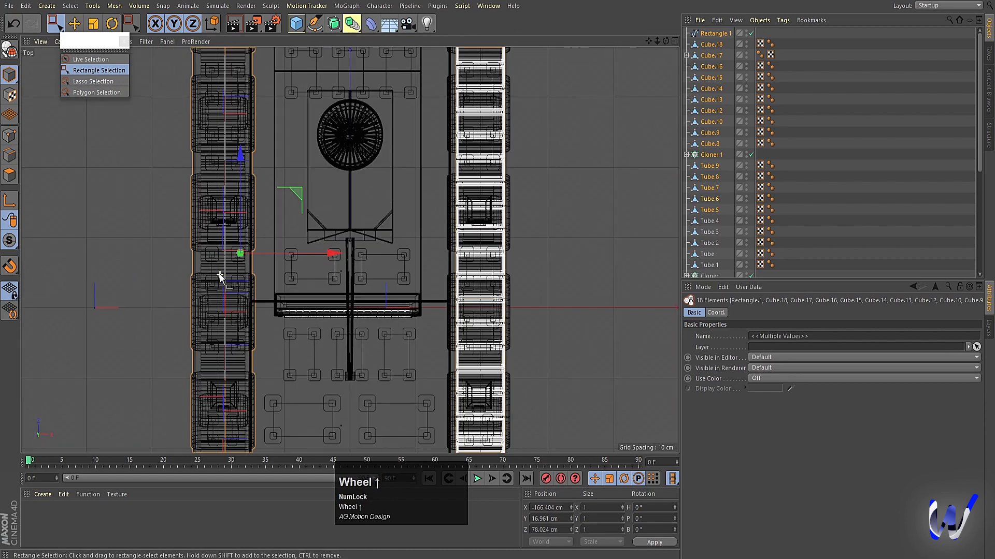
pyautogui.moveTo(326, 255); pyautogui.dragTo(337, 254)
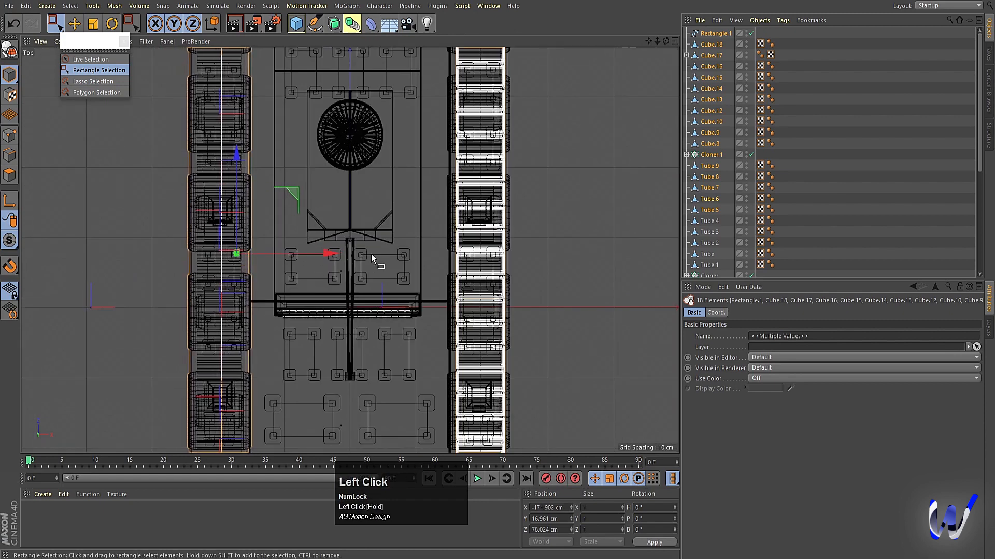
# Select every object of the tank and group them all under a single null
pyautogui.middleClick(370, 253)
pyautogui.middleClick(228, 179)
pyautogui.click(495, 147)
pyautogui.keyDown('alt'); pyautogui.moveTo(495, 147); pyautogui.dragTo(542, 198, button='middle'); pyautogui.keyUp('alt')
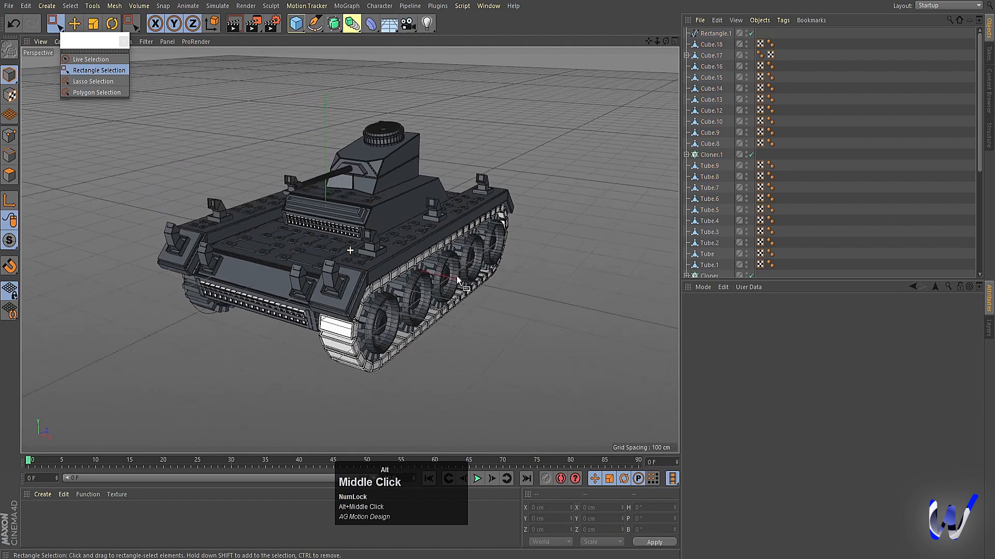
pyautogui.keyDown('alt'); pyautogui.moveTo(542, 197); pyautogui.dragTo(497, 190); pyautogui.keyUp('alt')
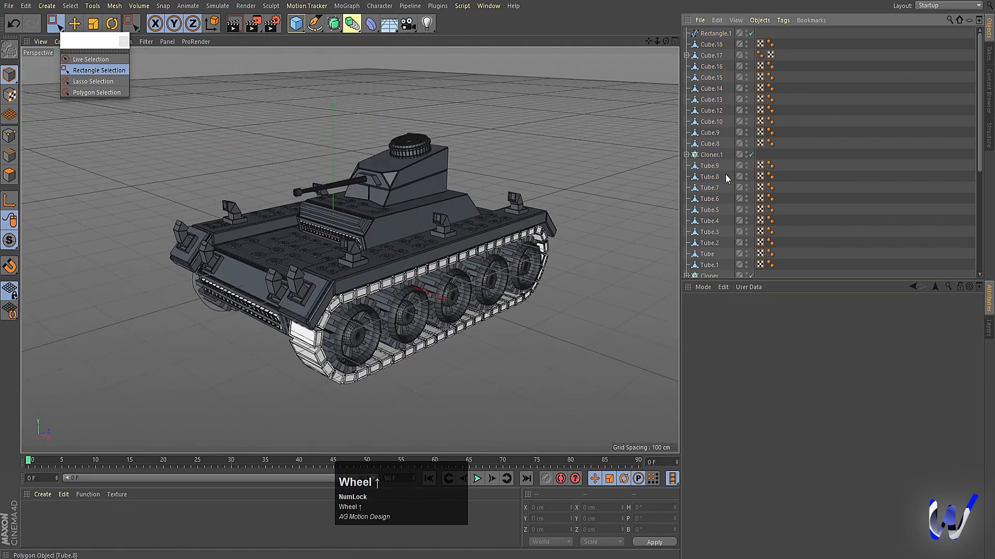
pyautogui.hotkey('ctrl', 'a')
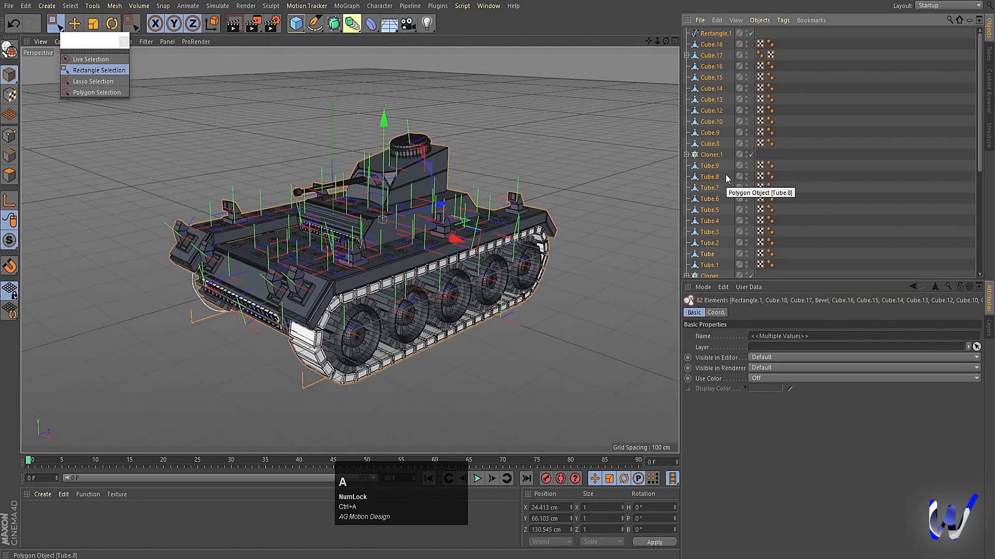
pyautogui.hotkey('alt', 'g')
pyautogui.click(748, 109)
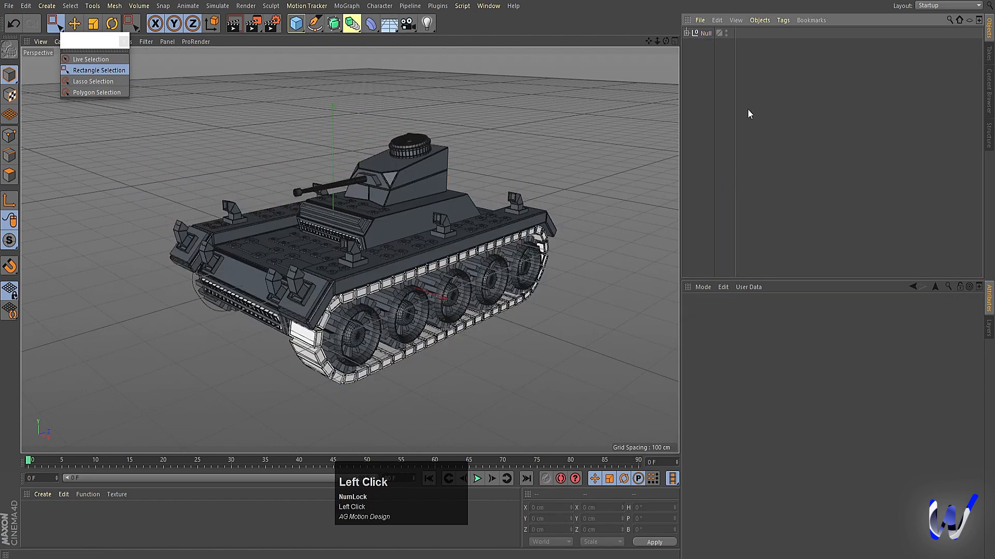
# Create a new material, apply it to the tank group, and darken its color value to 39%
pyautogui.doubleClick(73, 520)
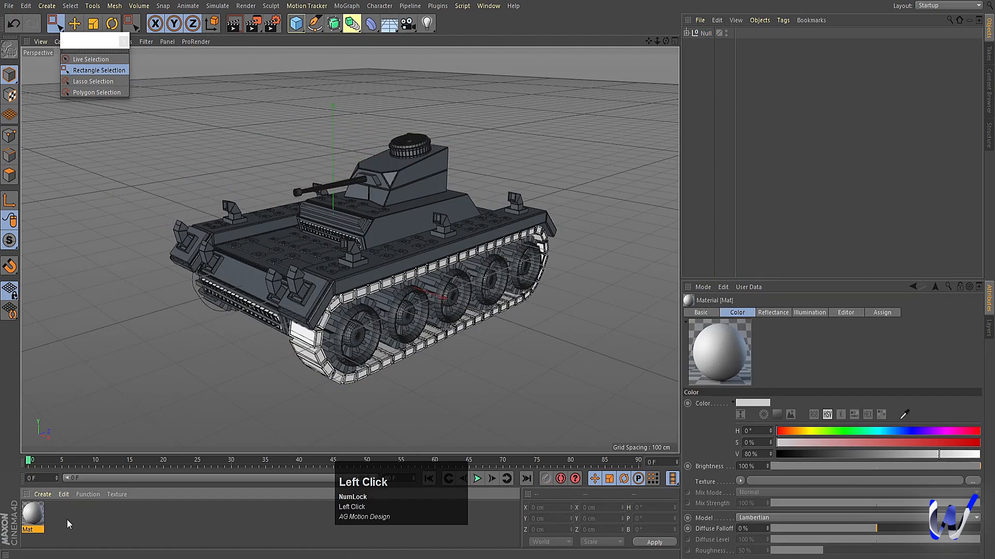
pyautogui.moveTo(37, 514); pyautogui.dragTo(709, 37)
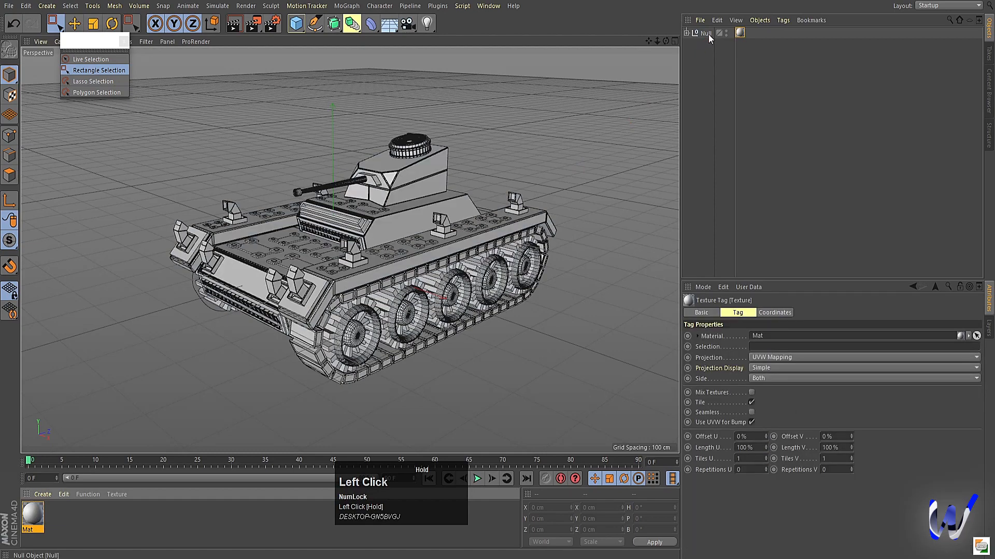
pyautogui.doubleClick(32, 514)
pyautogui.moveTo(386, 150); pyautogui.dragTo(385, 150)
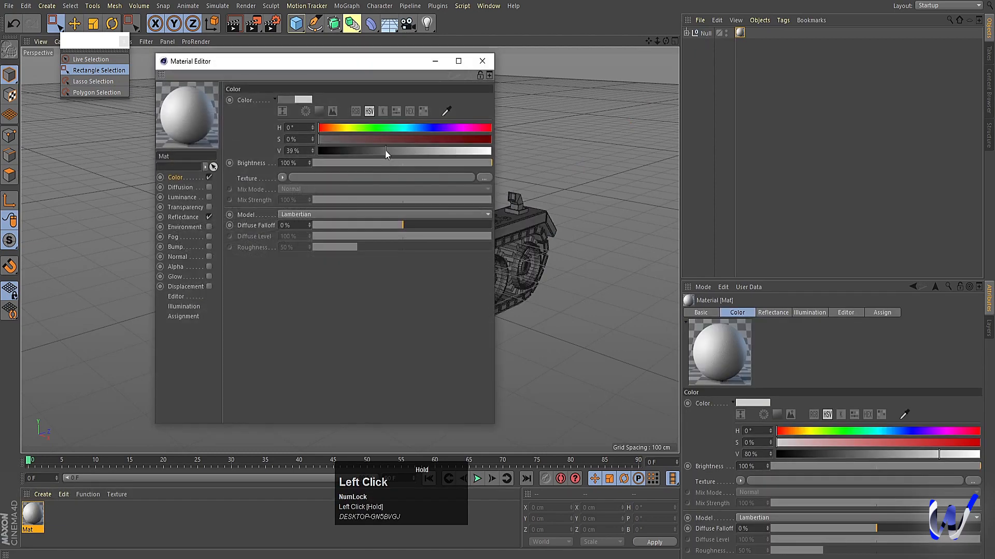
pyautogui.click(478, 67)
# Render a preview of the tank and examine the model from the front and the side
pyautogui.hotkey('ctrl', 'r')
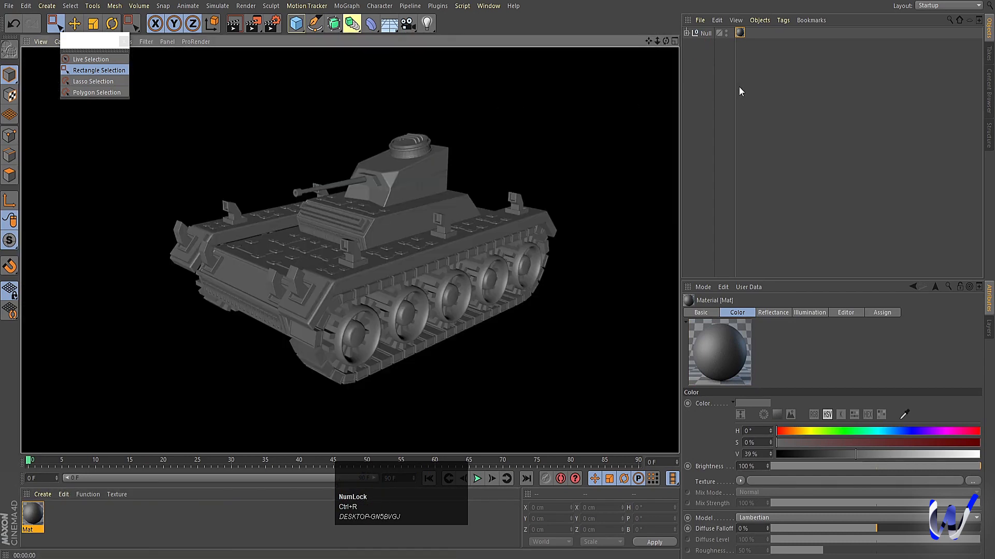
pyautogui.click(775, 95)
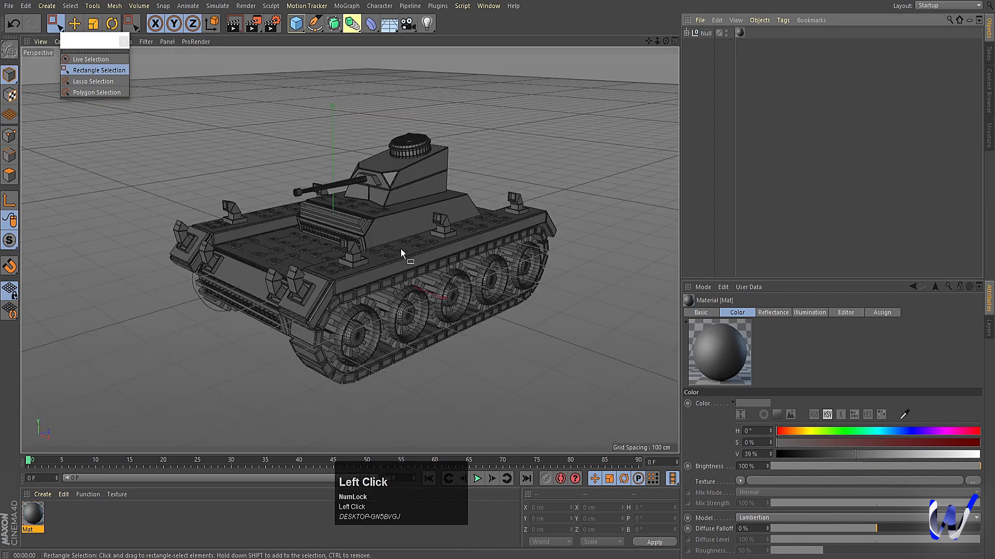
pyautogui.click(77, 63)
pyautogui.keyDown('alt'); pyautogui.moveTo(533, 285); pyautogui.dragTo(342, 284); pyautogui.keyUp('alt')
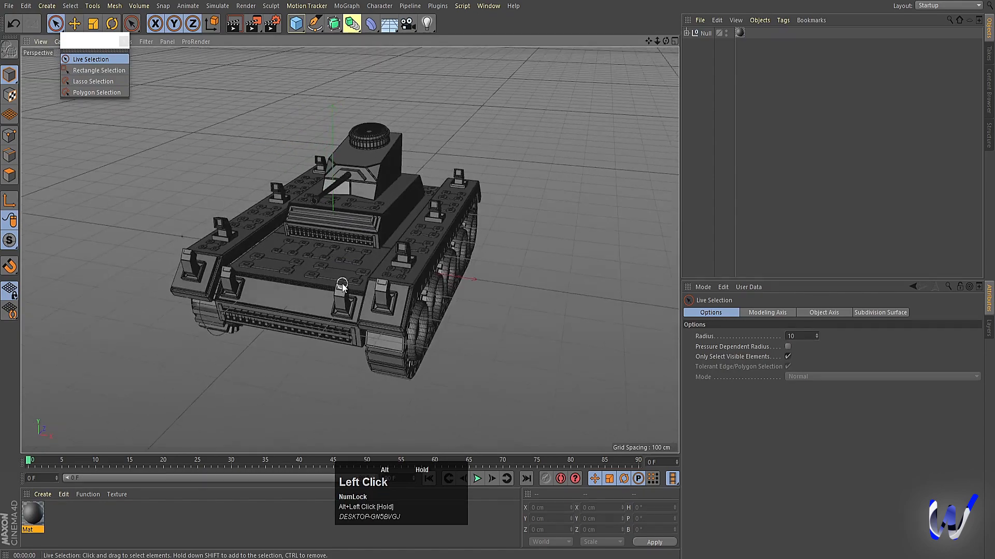
pyautogui.click(320, 271)
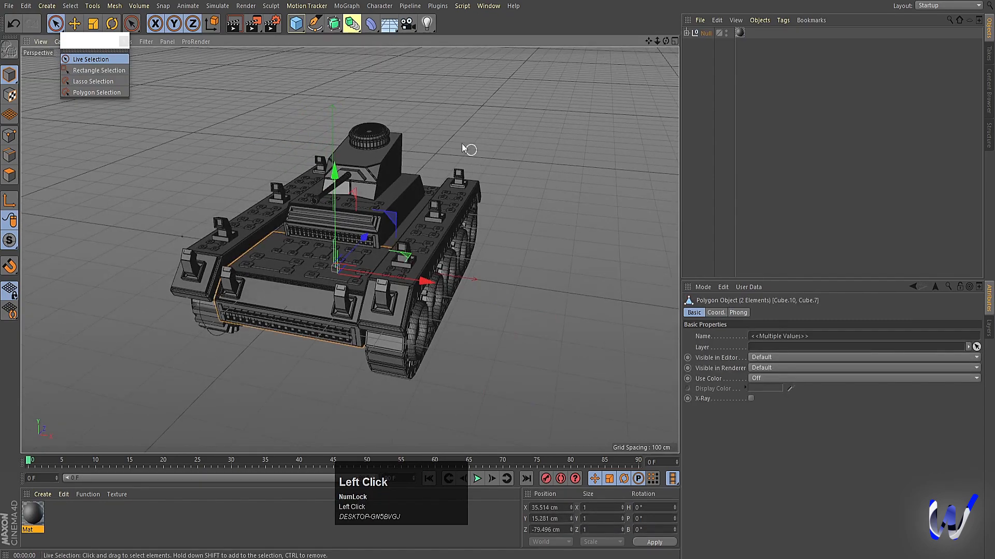
pyautogui.keyDown('alt'); pyautogui.moveTo(469, 151); pyautogui.dragTo(483, 314); pyautogui.keyUp('alt')
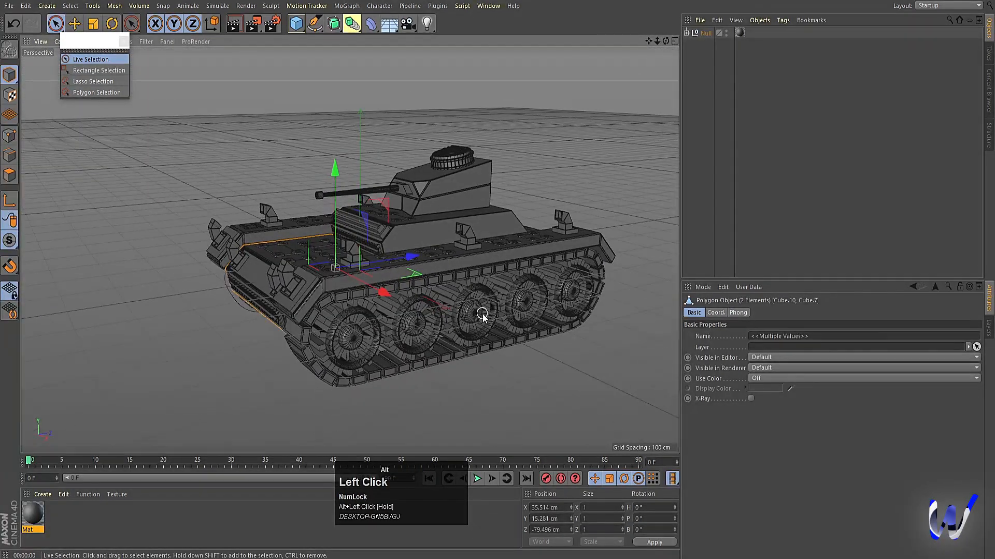
pyautogui.click(753, 126)
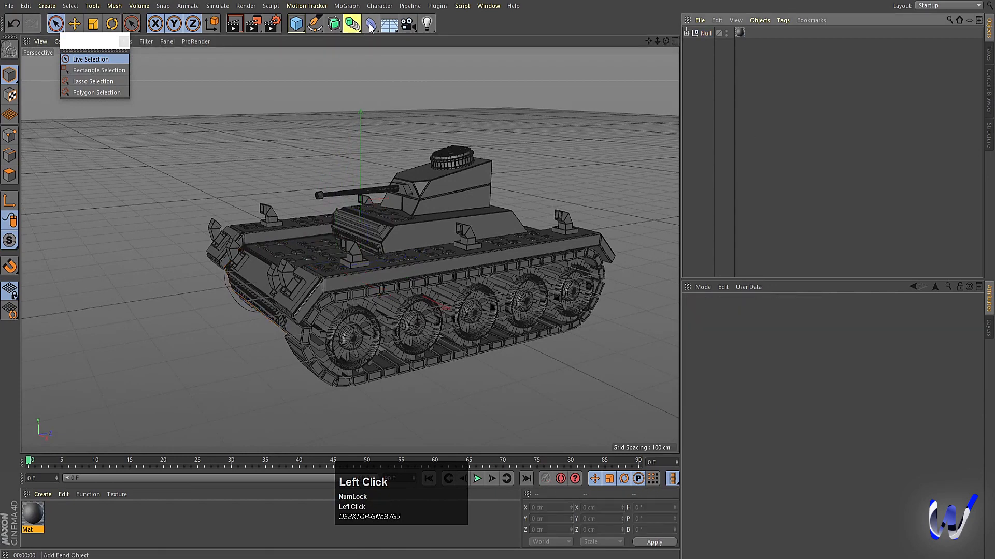
# Add a camera, look through it, and move the floating selection palette clear of the viewport menus
pyautogui.click(409, 23)
pyautogui.click(740, 33)
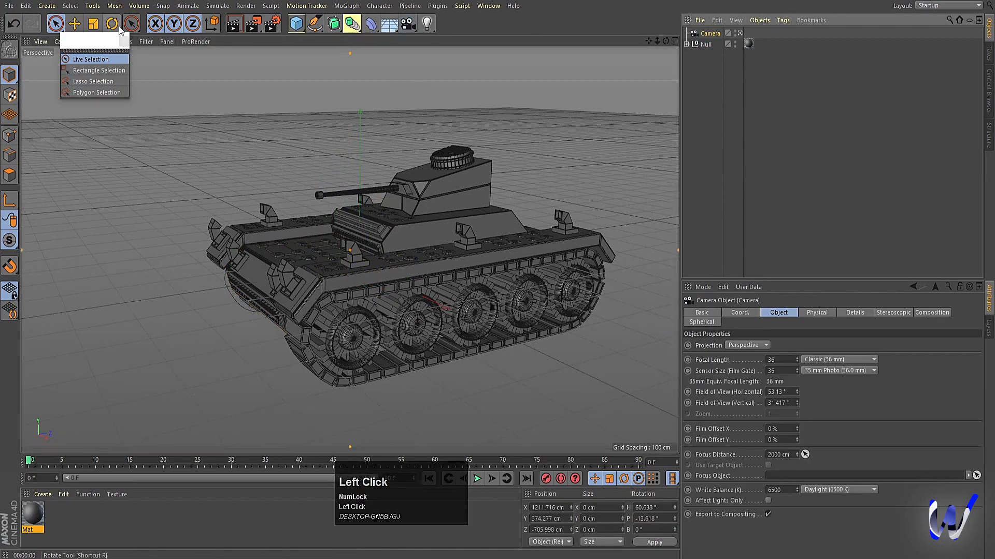
pyautogui.moveTo(104, 41); pyautogui.dragTo(94, 99)
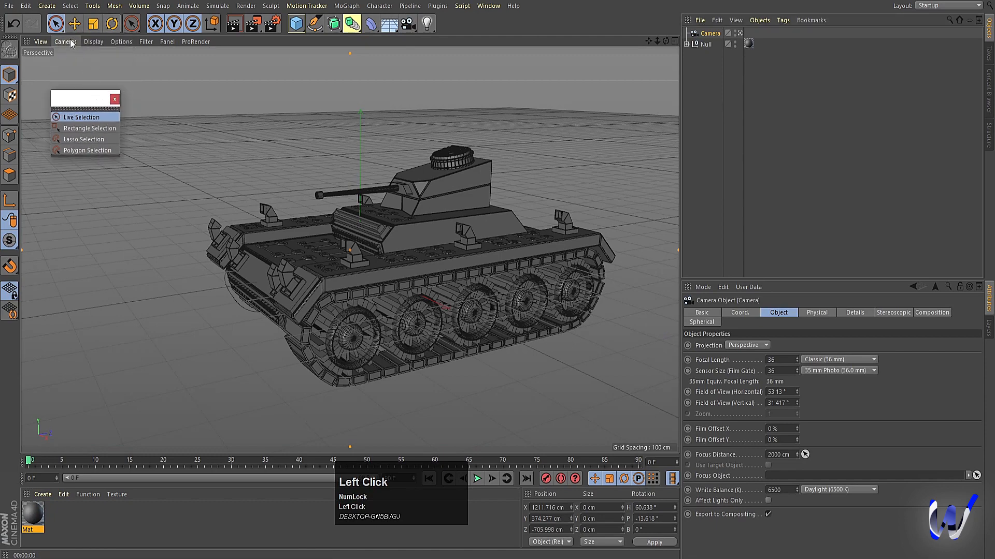
pyautogui.click(70, 39)
pyautogui.click(93, 41)
pyautogui.click(722, 37)
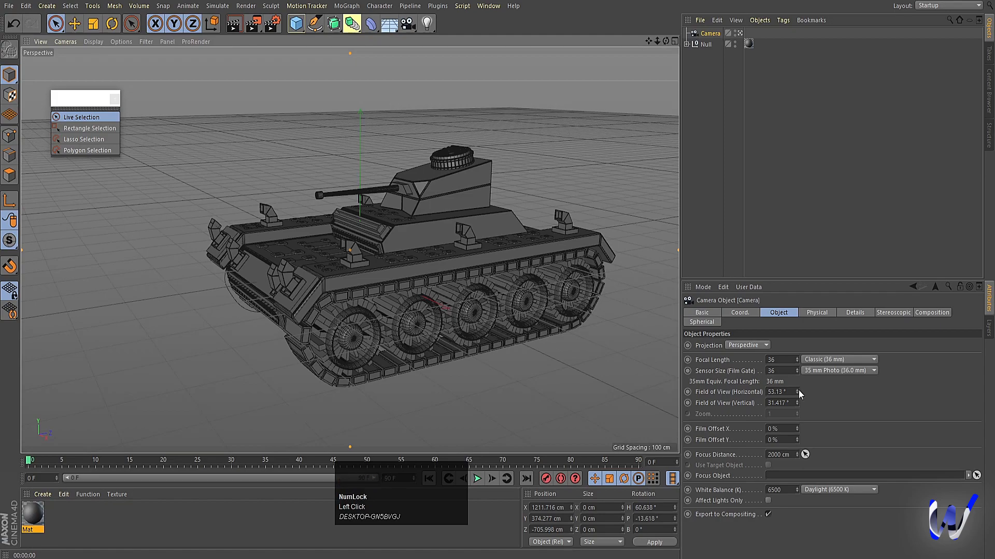
# Set the camera's horizontal field of view to 20° and try to zoom the view back out
pyautogui.moveTo(797, 390); pyautogui.dragTo(797, 430)
pyautogui.write('20')
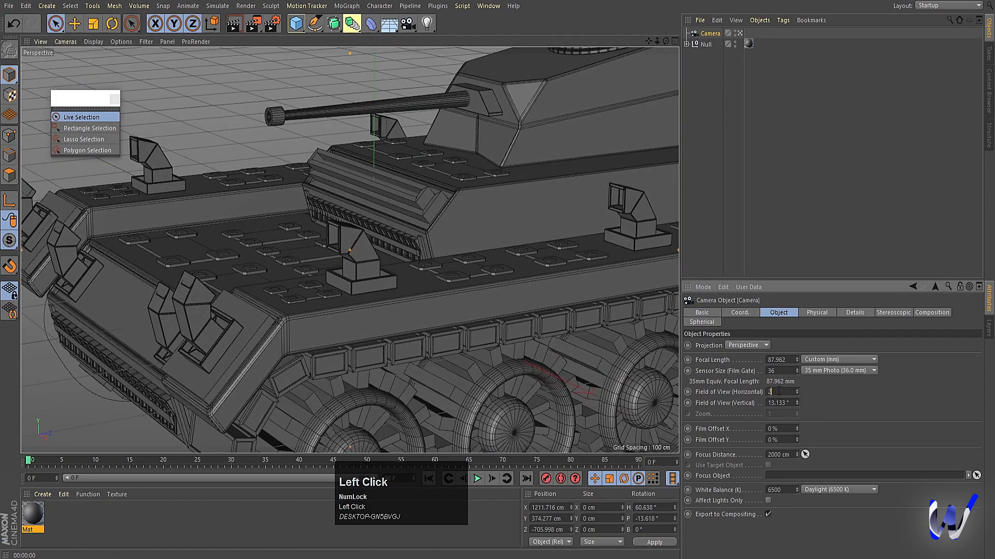
pyautogui.press('Return')
pyautogui.keyDown('alt'); pyautogui.rightClick(495, 264); pyautogui.keyUp('alt')
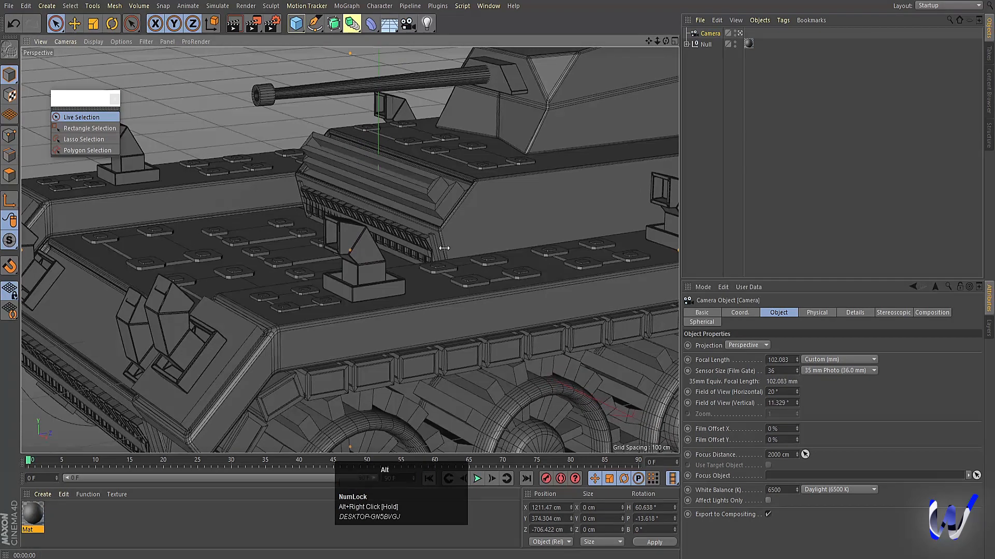
pyautogui.click(719, 55)
pyautogui.click(708, 34)
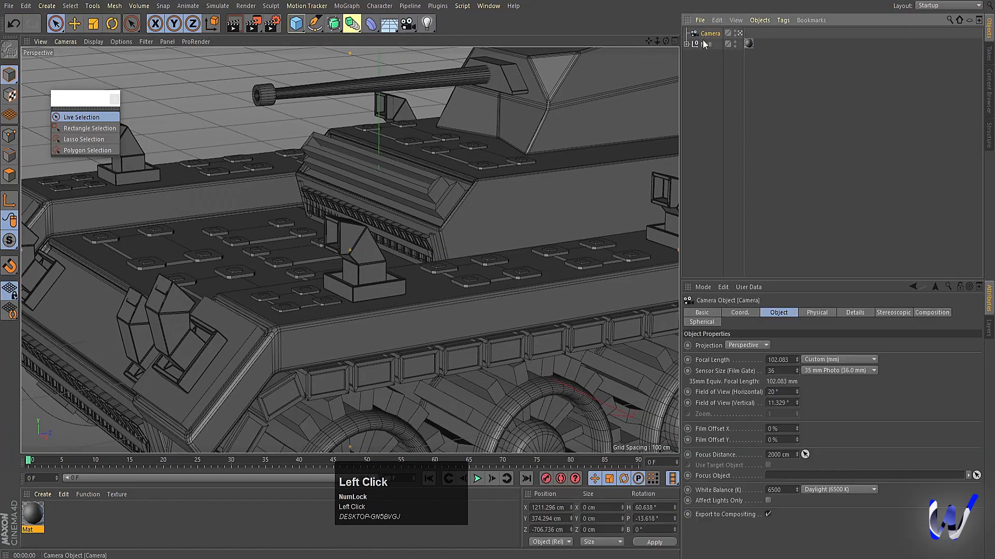
pyautogui.scroll(-1, 348, 355)
pyautogui.click(74, 23)
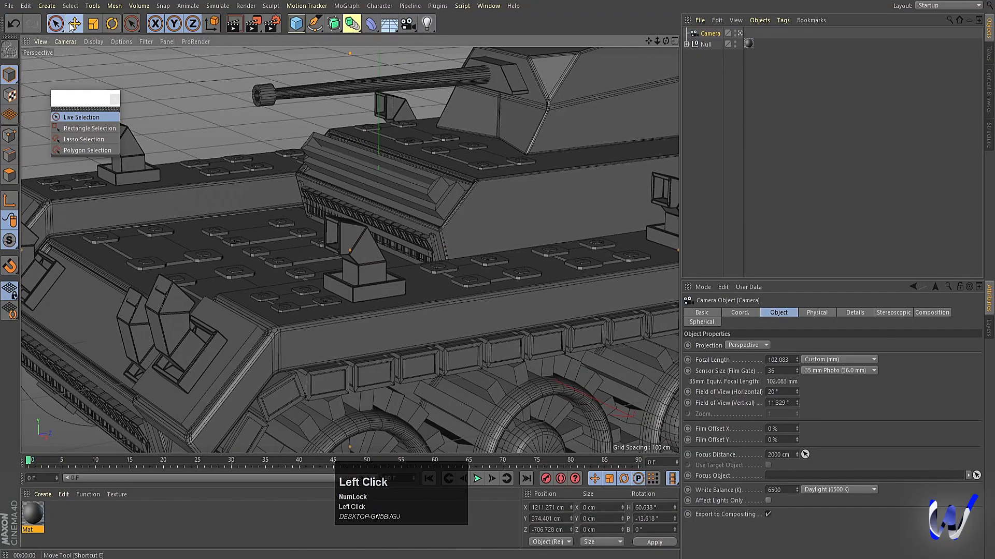
pyautogui.keyDown('alt'); pyautogui.moveTo(216, 98); pyautogui.dragTo(188, 103, button='right'); pyautogui.keyUp('alt')
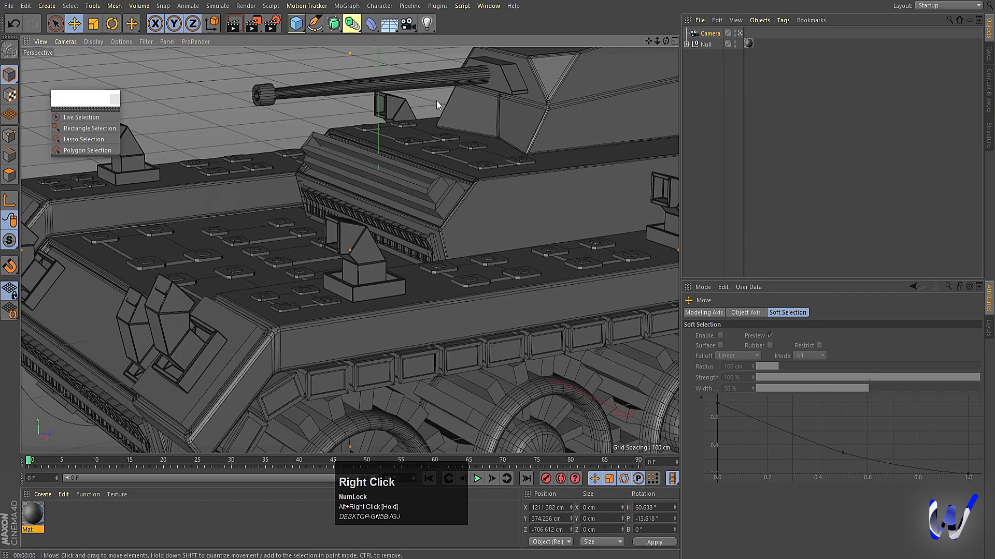
pyautogui.hotkey('ctrl', 's')
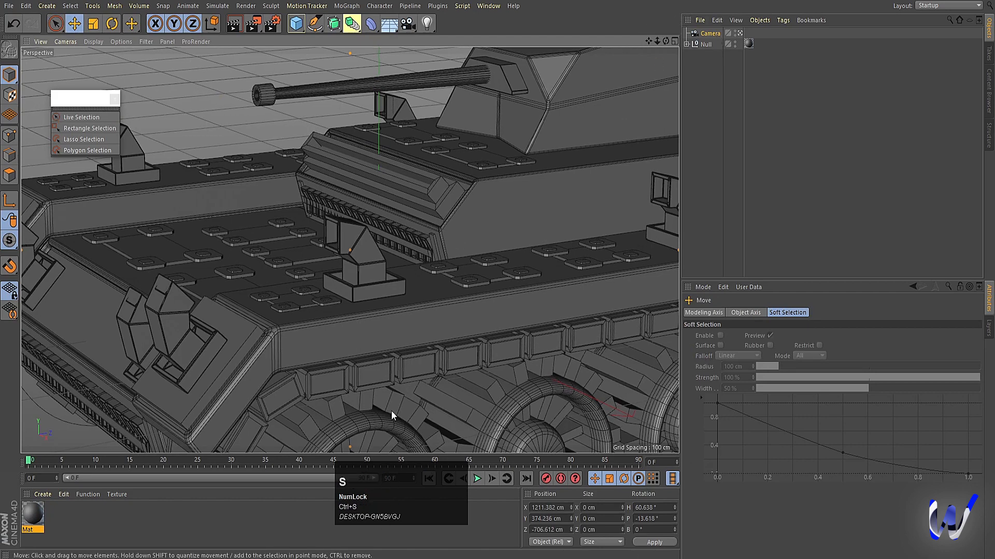
# Narrow the camera's horizontal field of view to about 17.13° and try to zoom and pan the tank back into frame
pyautogui.click(722, 49)
pyautogui.click(709, 34)
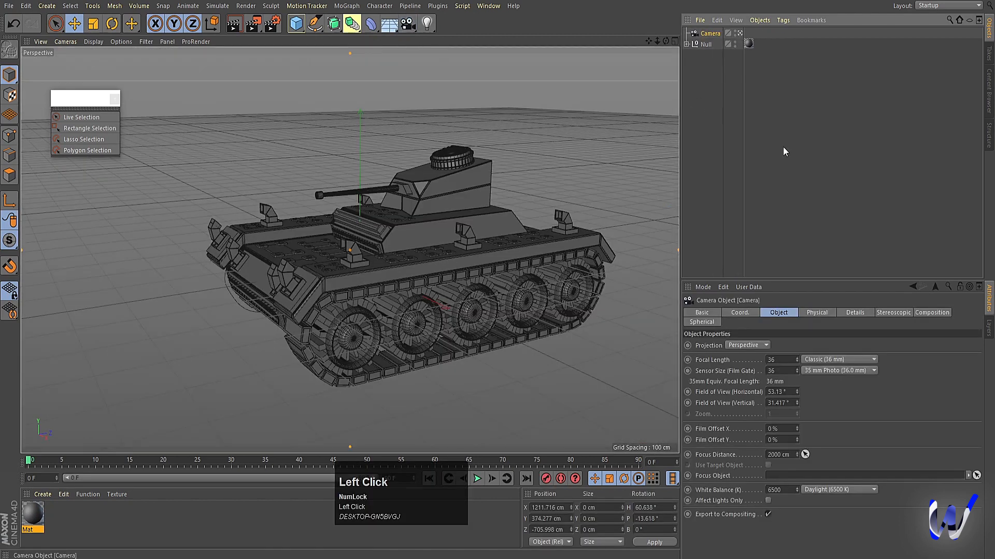
pyautogui.moveTo(797, 394); pyautogui.dragTo(796, 415)
pyautogui.keyDown('alt'); pyautogui.moveTo(388, 296); pyautogui.dragTo(372, 298, button='right'); pyautogui.keyUp('alt')
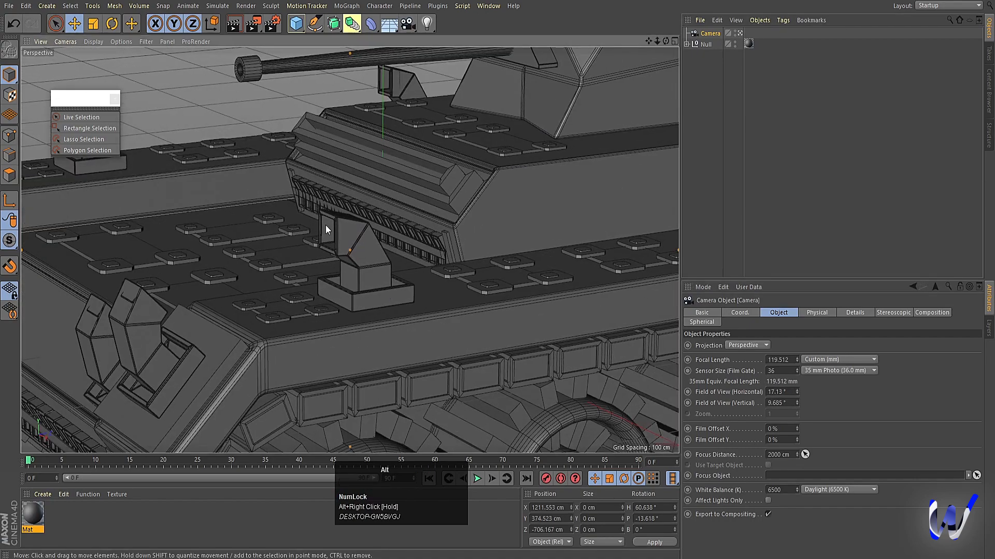
pyautogui.keyDown('alt'); pyautogui.moveTo(325, 225); pyautogui.dragTo(250, 232, button='middle'); pyautogui.keyUp('alt')
pyautogui.keyDown('alt'); pyautogui.moveTo(249, 232); pyautogui.dragTo(310, 217, button='right'); pyautogui.keyUp('alt')
pyautogui.scroll(-2, 337, 247)
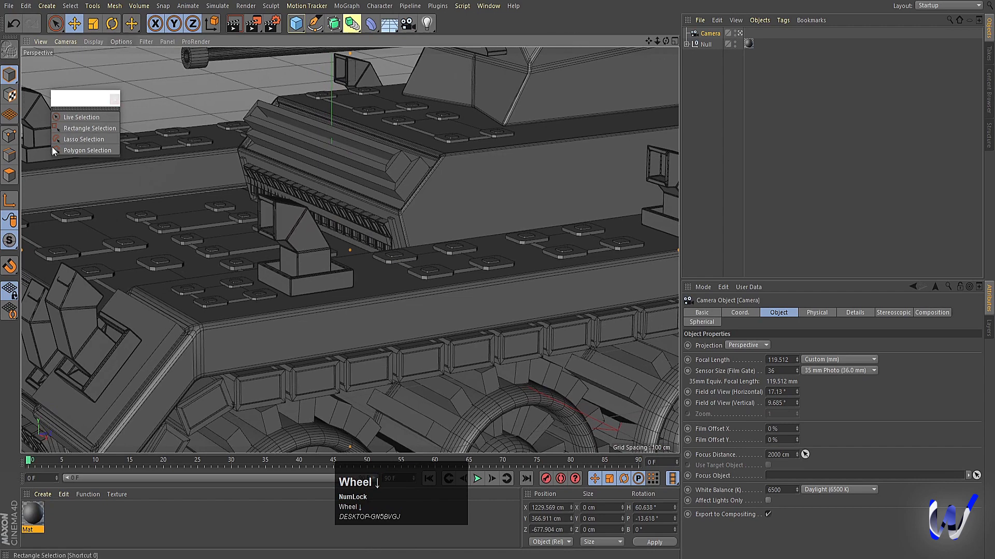
pyautogui.click(708, 108)
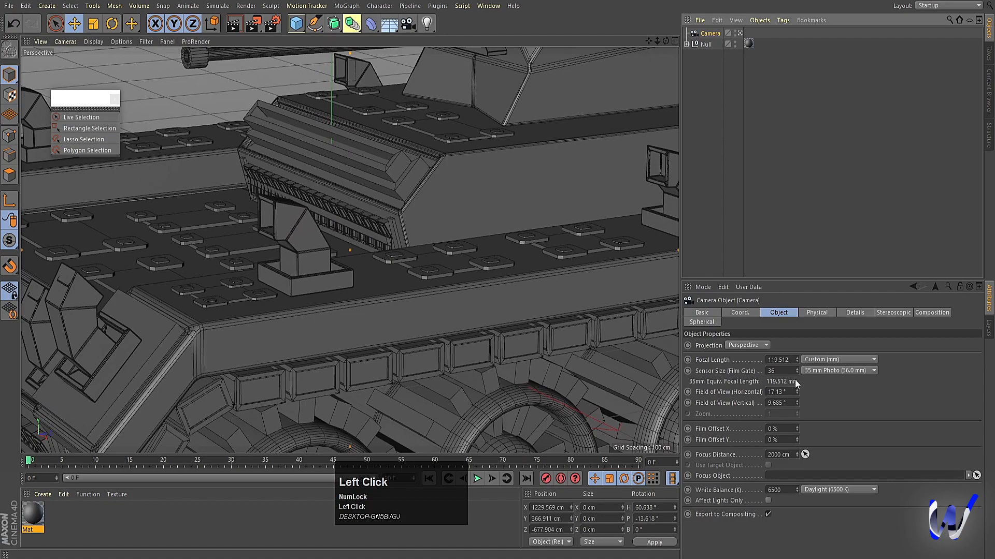
# Frame the whole tank in a front three-quarter perspective outside the camera view
pyautogui.keyDown('alt'); pyautogui.moveTo(322, 220); pyautogui.dragTo(79, 261, button='right'); pyautogui.keyUp('alt')
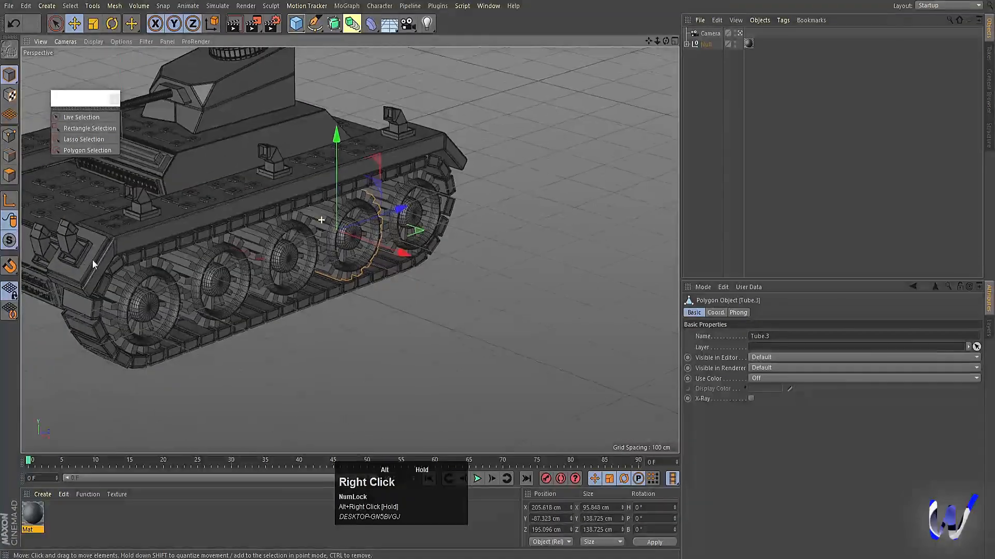
pyautogui.keyDown('alt'); pyautogui.moveTo(287, 253); pyautogui.dragTo(469, 269, button='middle'); pyautogui.keyUp('alt')
pyautogui.keyDown('alt'); pyautogui.moveTo(420, 214); pyautogui.dragTo(366, 289, button='right'); pyautogui.keyUp('alt')
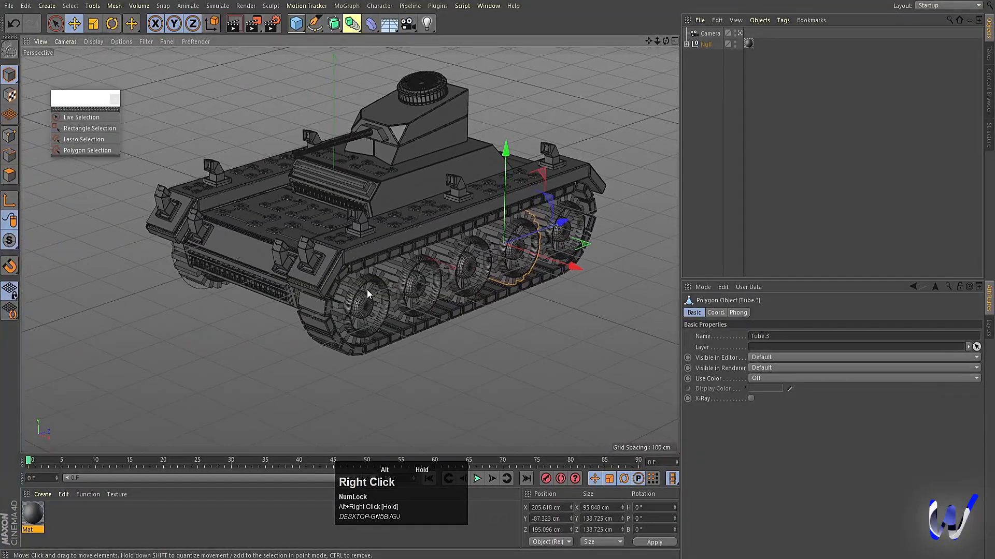
pyautogui.keyDown('alt'); pyautogui.moveTo(367, 289); pyautogui.dragTo(356, 226); pyautogui.keyUp('alt')
pyautogui.keyDown('alt'); pyautogui.moveTo(356, 226); pyautogui.dragTo(325, 285, button='middle'); pyautogui.keyUp('alt')
pyautogui.keyDown('alt'); pyautogui.moveTo(326, 286); pyautogui.dragTo(332, 286); pyautogui.keyUp('alt')
pyautogui.keyDown('alt'); pyautogui.moveTo(331, 286); pyautogui.dragTo(350, 263, button='middle'); pyautogui.keyUp('alt')
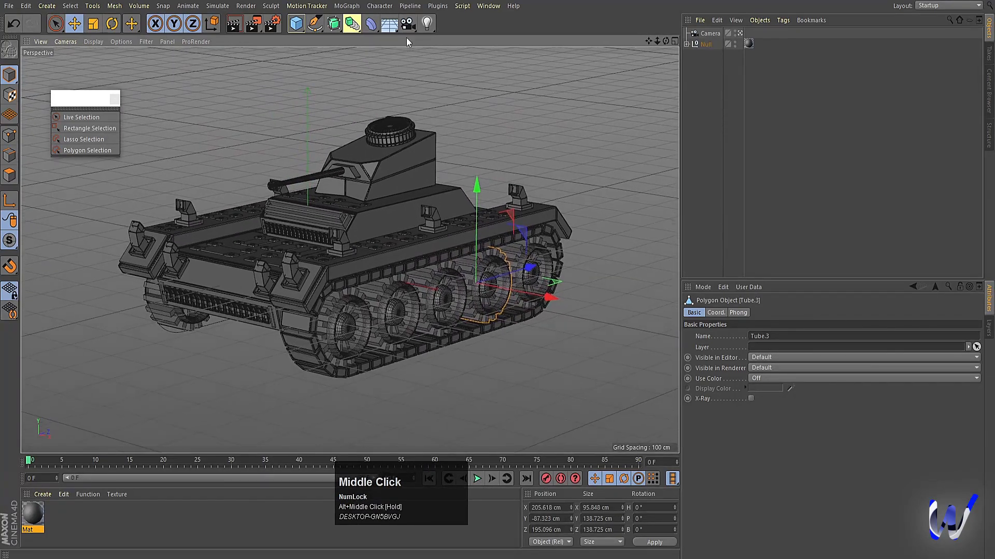
# Add a floor and lower it in the right view to the underside of the tracks, at Y about -142.3 cm
pyautogui.click(389, 23)
pyautogui.keyDown('alt'); pyautogui.moveTo(307, 166); pyautogui.dragTo(309, 216); pyautogui.keyUp('alt')
pyautogui.middleClick(309, 215)
pyautogui.middleClick(270, 290)
pyautogui.scroll(5, 321, 250)
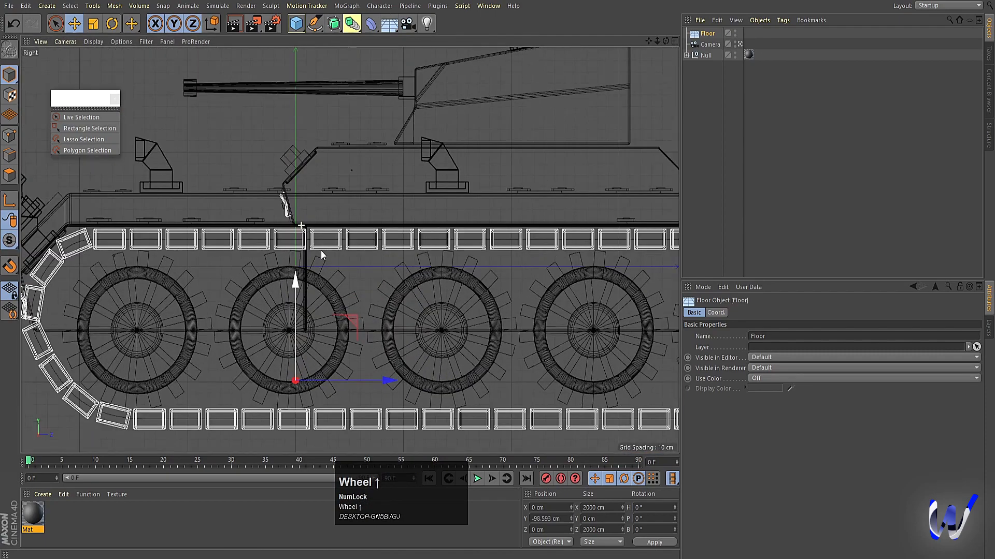
pyautogui.moveTo(294, 288); pyautogui.dragTo(308, 335)
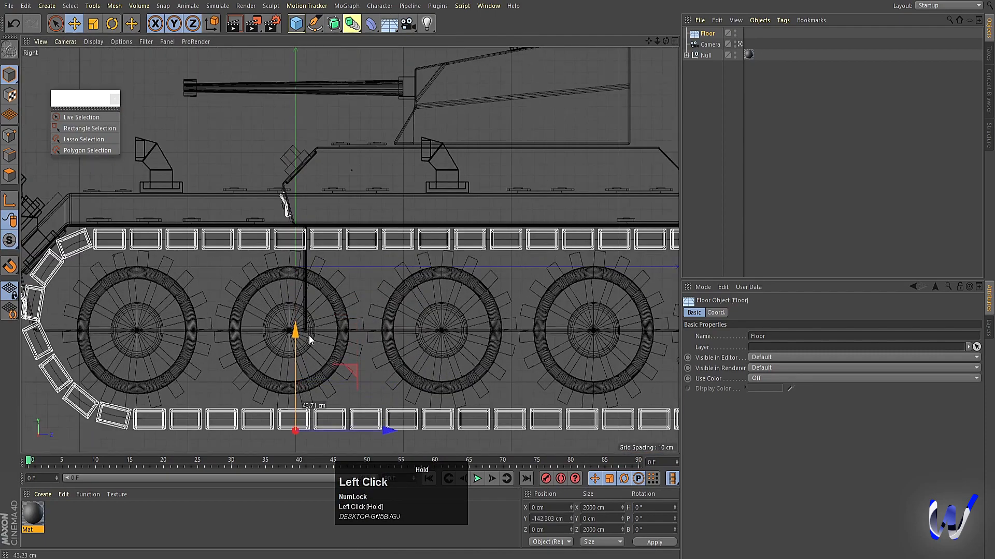
pyautogui.middleClick(308, 335)
pyautogui.middleClick(281, 163)
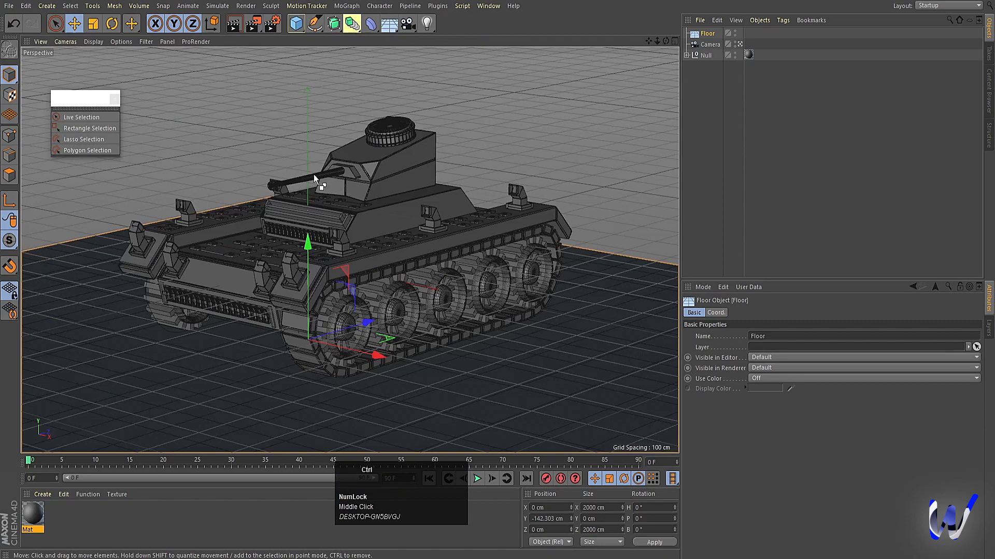
# Add an area light and stretch its height in the right view up to the tank's gun barrel
pyautogui.click(729, 144)
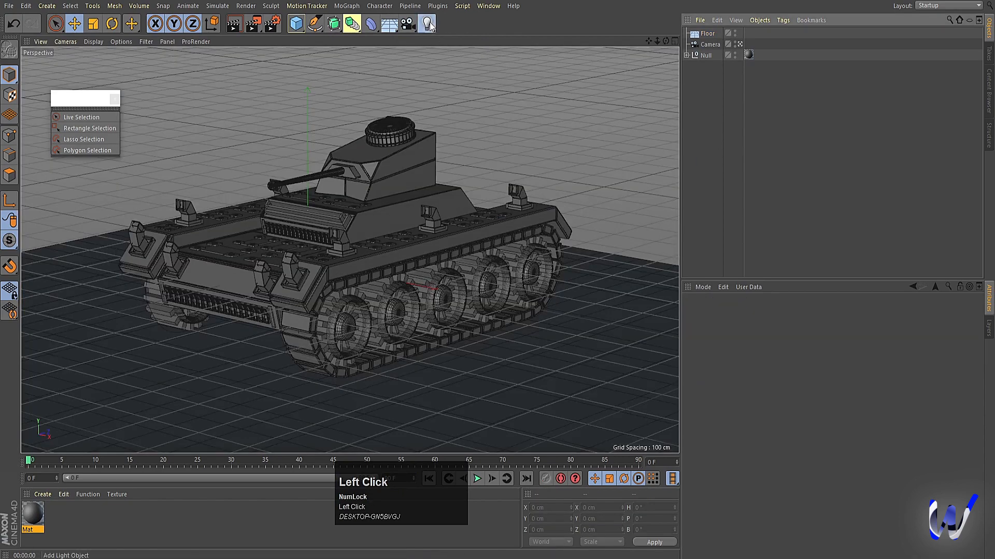
pyautogui.moveTo(427, 23); pyautogui.dragTo(520, 58)
pyautogui.middleClick(483, 186)
pyautogui.middleClick(514, 150)
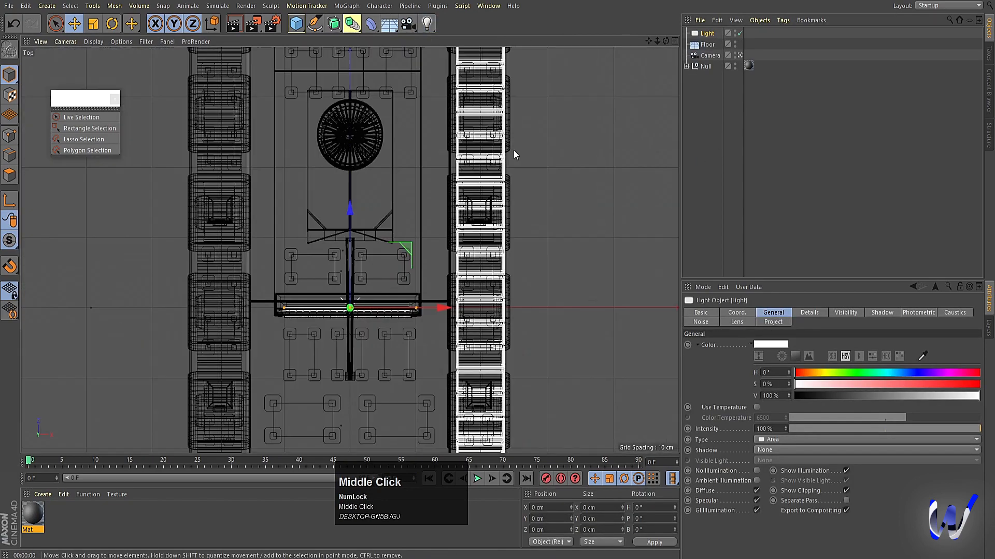
pyautogui.click(416, 309)
pyautogui.middleClick(428, 312)
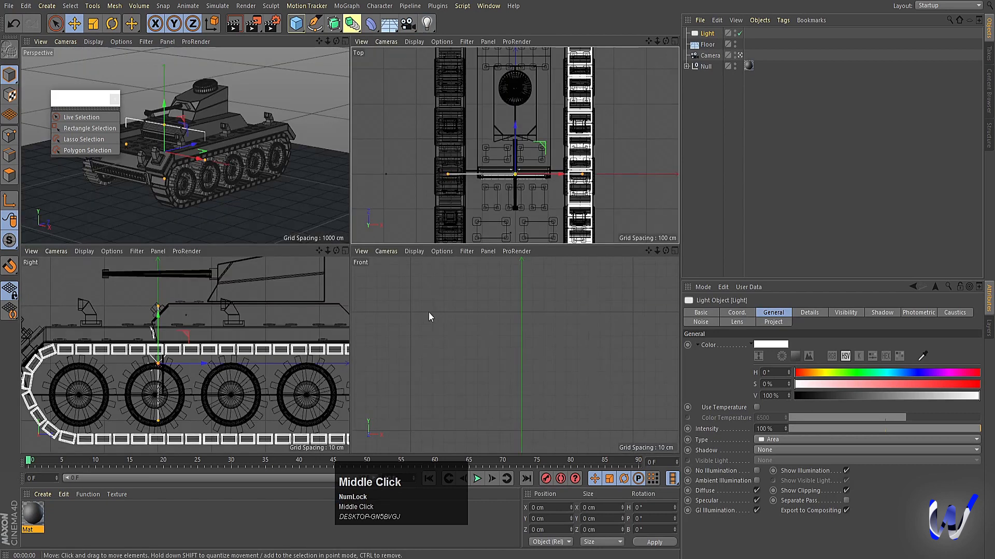
pyautogui.moveTo(157, 313); pyautogui.dragTo(166, 274)
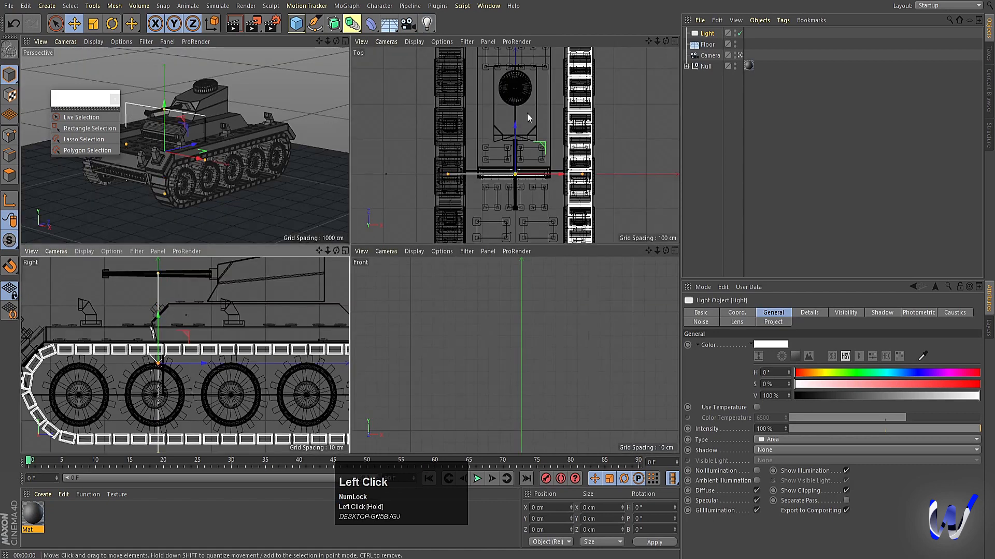
# Move the area light in the top view diagonally off the tank's front corner, to about X 975 cm, Z -816 cm
pyautogui.middleClick(526, 119)
pyautogui.scroll(-5, 433, 229)
pyautogui.moveTo(433, 232); pyautogui.dragTo(602, 351)
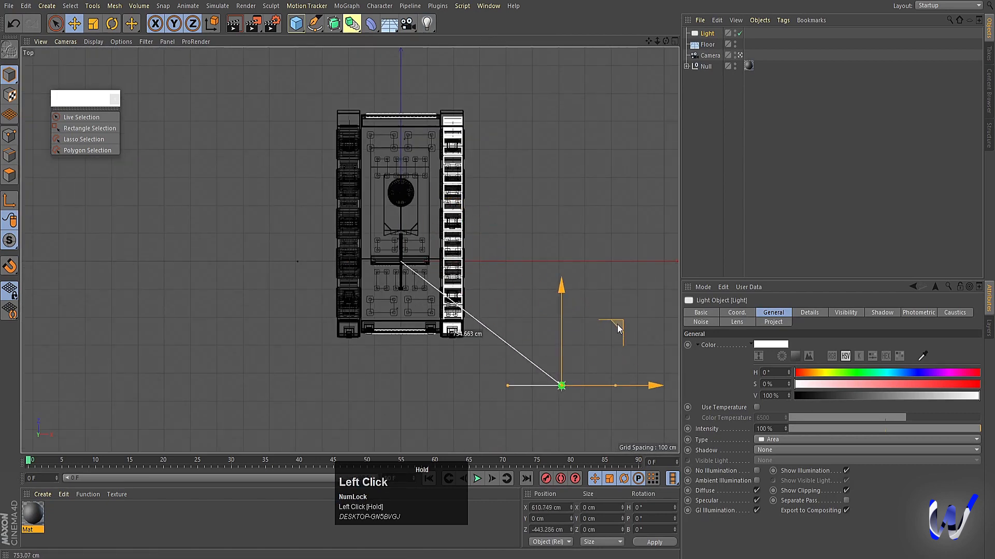
pyautogui.keyDown('alt'); pyautogui.moveTo(558, 356); pyautogui.dragTo(375, 273, button='middle'); pyautogui.keyUp('alt')
pyautogui.moveTo(434, 244); pyautogui.dragTo(472, 342)
# Rotate the area light to about 37° heading and -30° pitch, and raise it to about Y 811 cm
pyautogui.press('r')
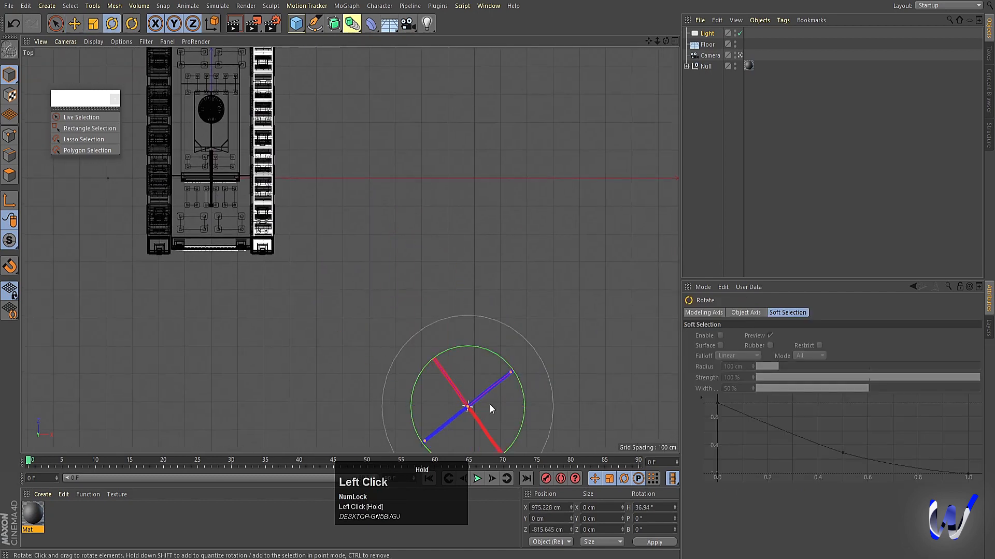
pyautogui.moveTo(474, 419); pyautogui.dragTo(440, 397)
pyautogui.middleClick(215, 324)
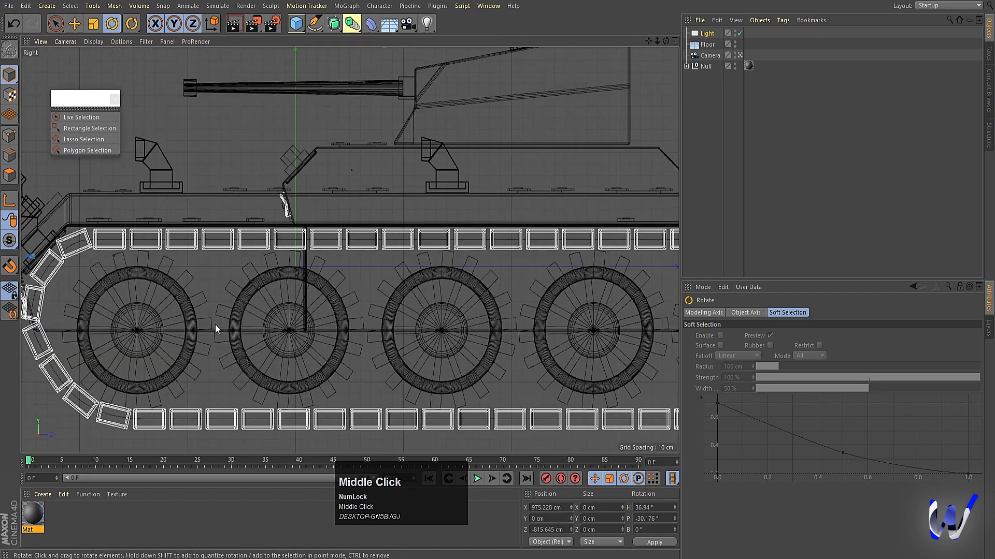
pyautogui.scroll(-8, 308, 314)
pyautogui.press('e')
pyautogui.press('w')
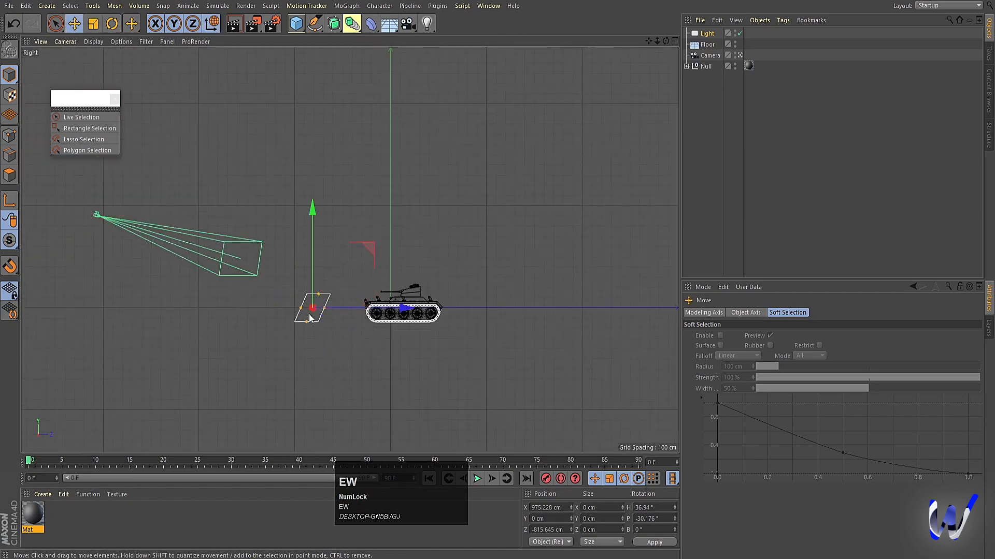
pyautogui.moveTo(317, 204); pyautogui.dragTo(318, 147)
pyautogui.middleClick(344, 174)
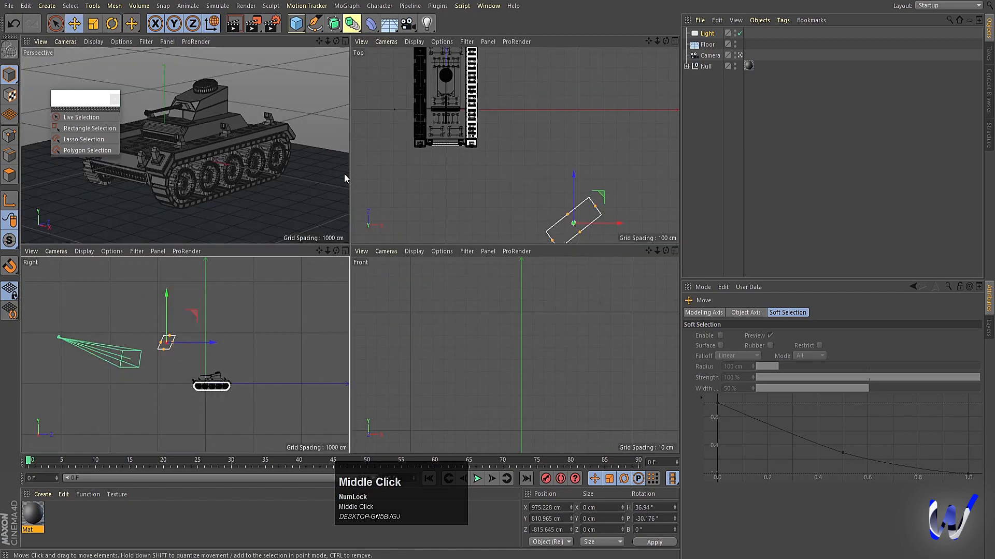
# Duplicate the area light across to the opposite front corner of the tank, at about X -902 cm
pyautogui.middleClick(430, 140)
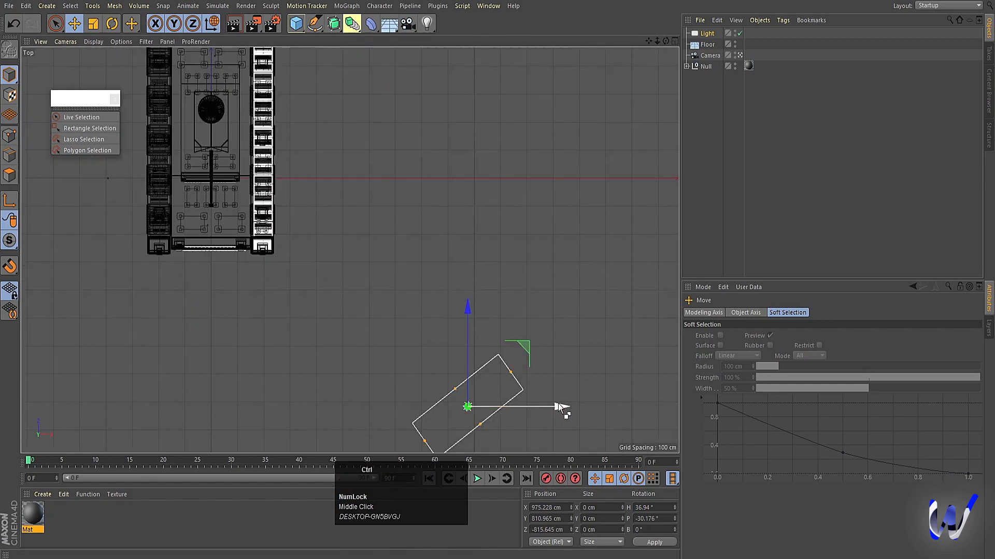
pyautogui.keyDown('ctrl'); pyautogui.moveTo(557, 403); pyautogui.dragTo(85, 382); pyautogui.keyUp('ctrl')
pyautogui.scroll(-7, 247, 352)
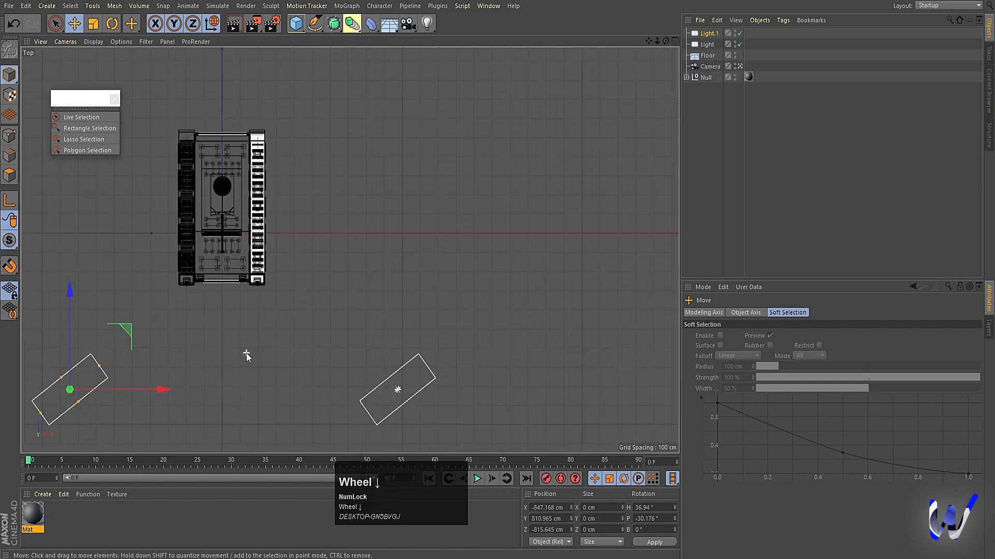
pyautogui.moveTo(221, 379); pyautogui.dragTo(211, 380)
# Turn the duplicated light towards the tank, to a heading of about -41.9°, and return to the perspective view
pyautogui.press('r')
pyautogui.press('w')
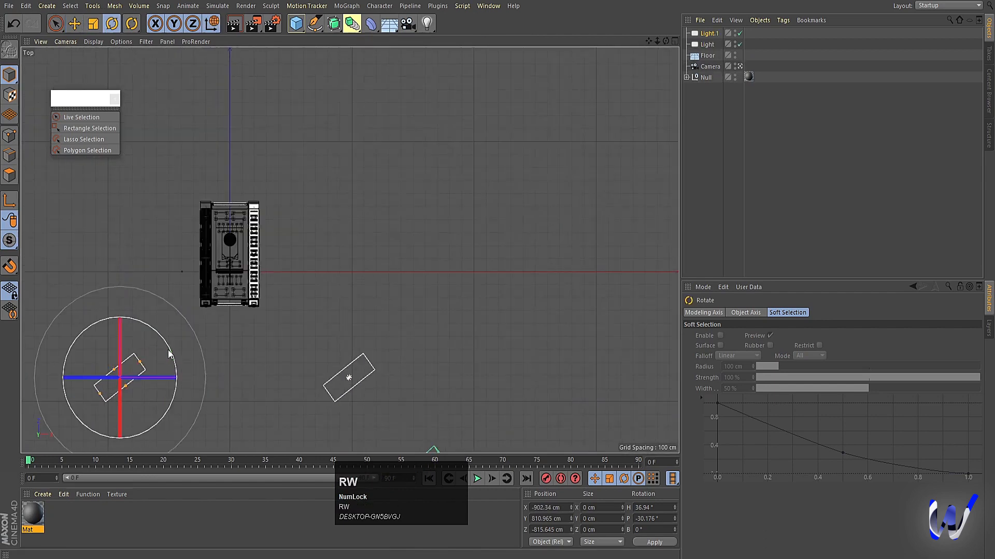
pyautogui.moveTo(165, 340); pyautogui.dragTo(170, 404)
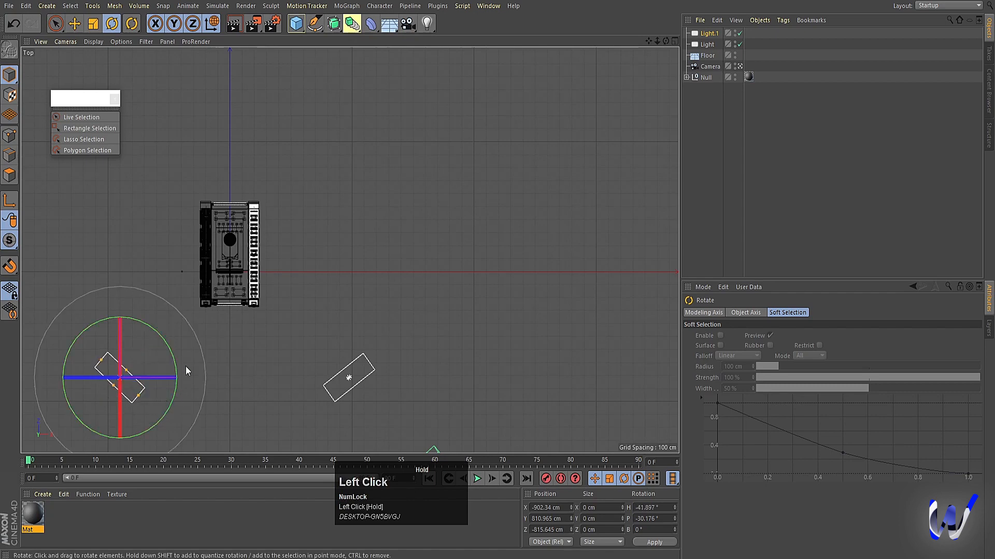
pyautogui.middleClick(254, 309)
pyautogui.middleClick(327, 228)
# Set the shadow type of both lights to Area and render the perspective view
pyautogui.click(705, 45)
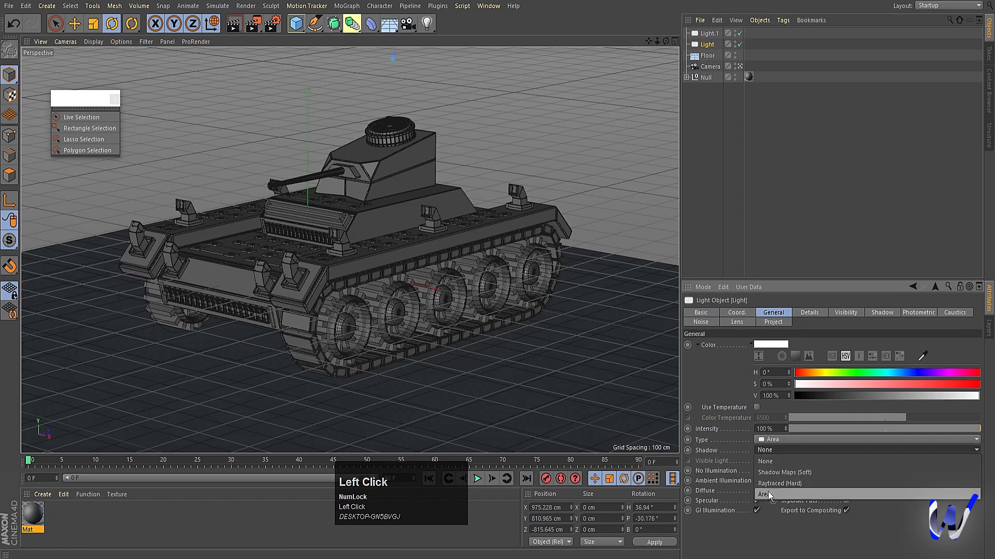
pyautogui.click(705, 33)
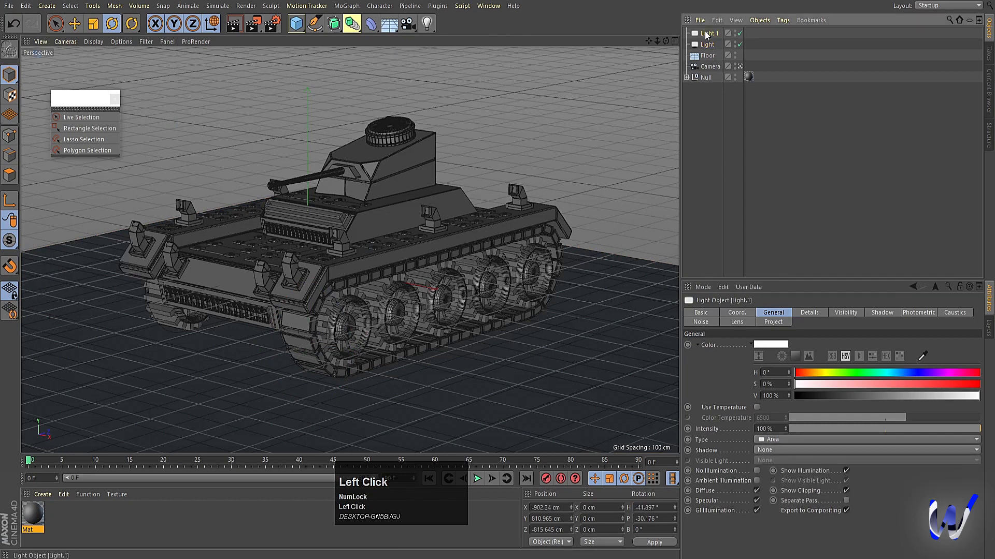
pyautogui.click(772, 449)
pyautogui.click(767, 493)
pyautogui.hotkey('ctrl', 'r')
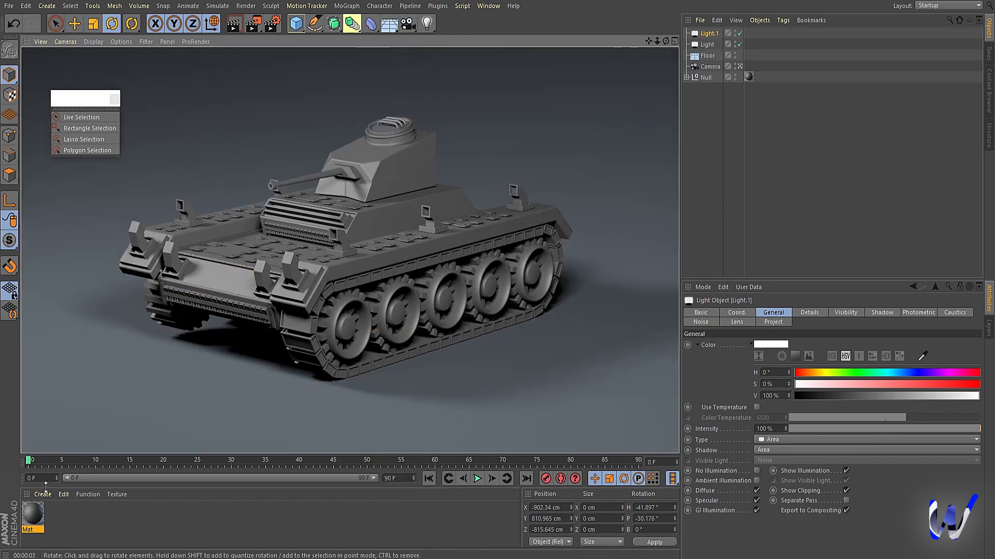
# Lighten the tank material's color to a value of about 61% and close the material editor
pyautogui.doubleClick(36, 509)
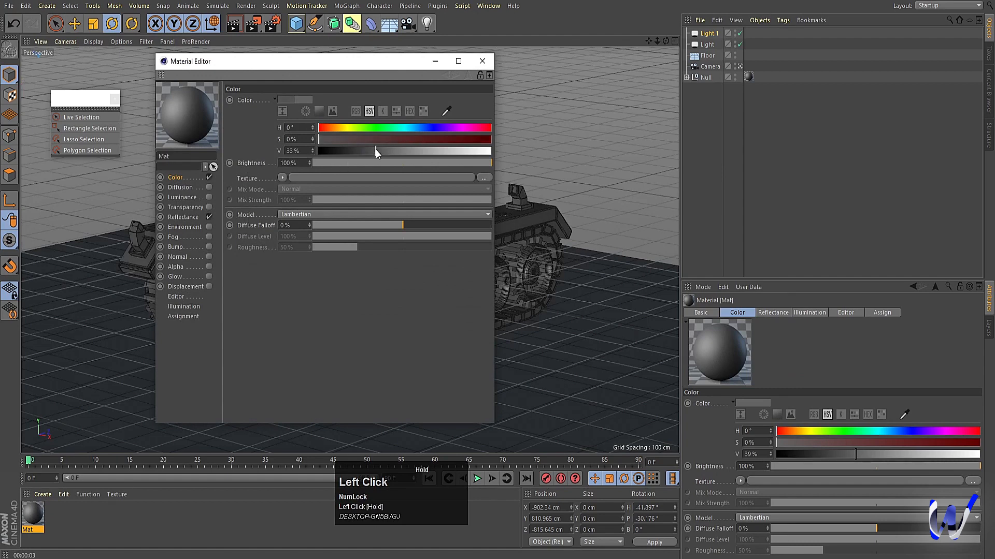
pyautogui.click(356, 111)
pyautogui.click(370, 112)
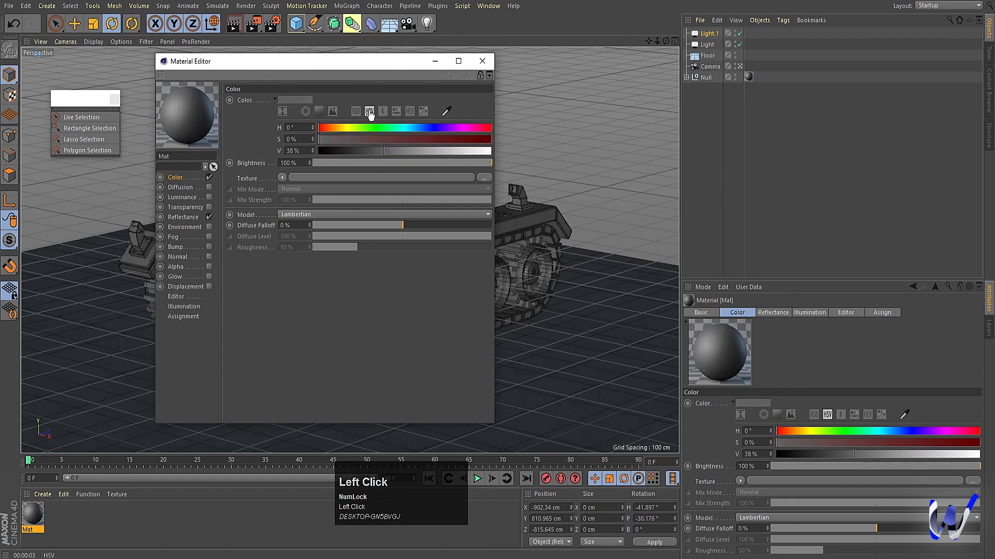
pyautogui.moveTo(410, 149); pyautogui.dragTo(430, 146)
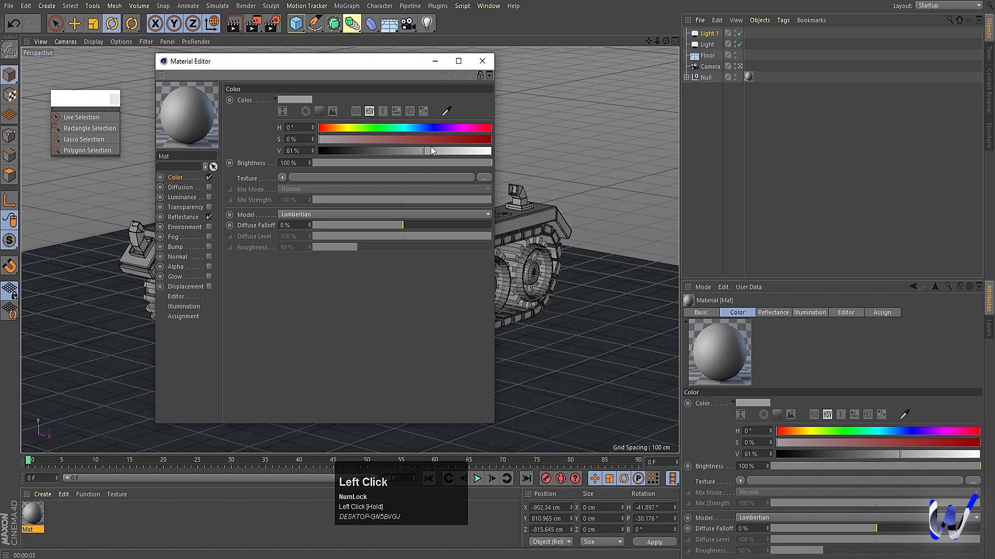
pyautogui.click(482, 61)
# Duplicate both front lights together to behind the tank, with the pair centred at about Z 1434 cm
pyautogui.click(709, 44)
pyautogui.keyDown('shift'); pyautogui.click(709, 34); pyautogui.keyUp('shift')
pyautogui.middleClick(480, 274)
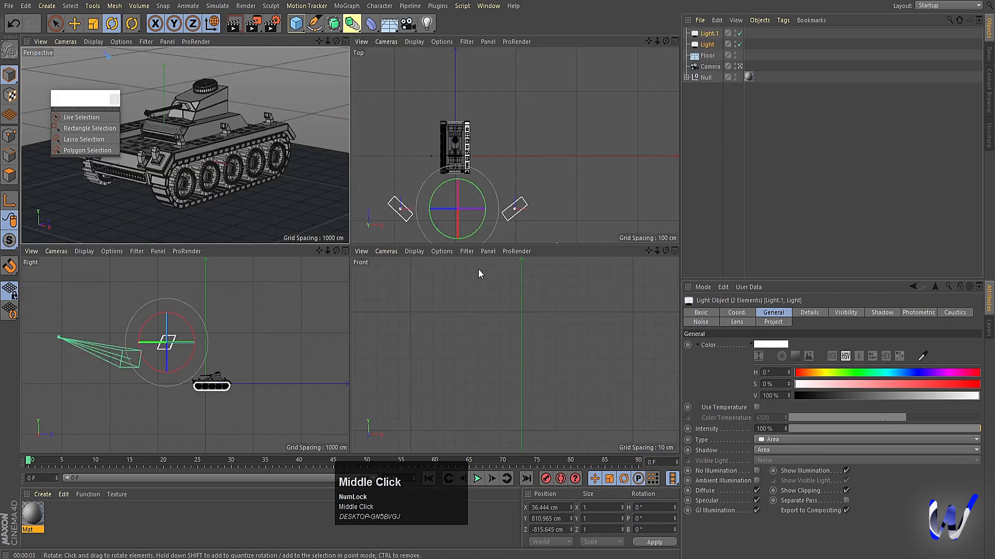
pyautogui.middleClick(526, 167)
pyautogui.press('e')
pyautogui.keyDown('ctrl'); pyautogui.moveTo(241, 277); pyautogui.dragTo(238, 10); pyautogui.keyUp('ctrl')
# Rotate the two rear lights together about 178° to face the tank, and render the perspective view
pyautogui.press('r')
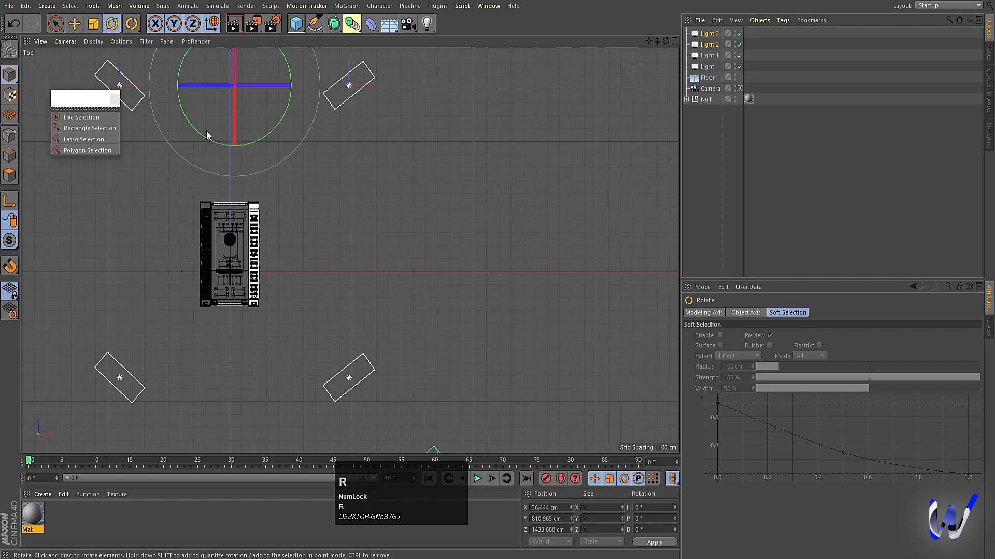
pyautogui.moveTo(194, 125)
pyautogui.keyDown('shift'); pyautogui.mouseDown()
pyautogui.moveTo(260, 151)
pyautogui.moveTo(366, 89)
pyautogui.moveTo(352, 51)
pyautogui.moveTo(194, 118)
pyautogui.moveTo(212, 124)
pyautogui.mouseUp(); pyautogui.keyUp('shift')
pyautogui.middleClick(250, 195)
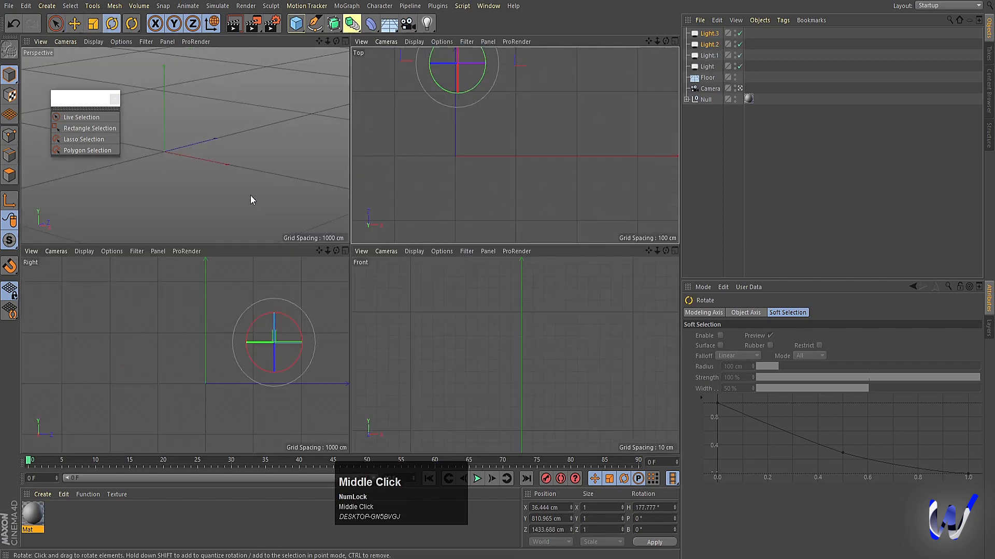
pyautogui.middleClick(250, 197)
pyautogui.hotkey('ctrl', 'r')
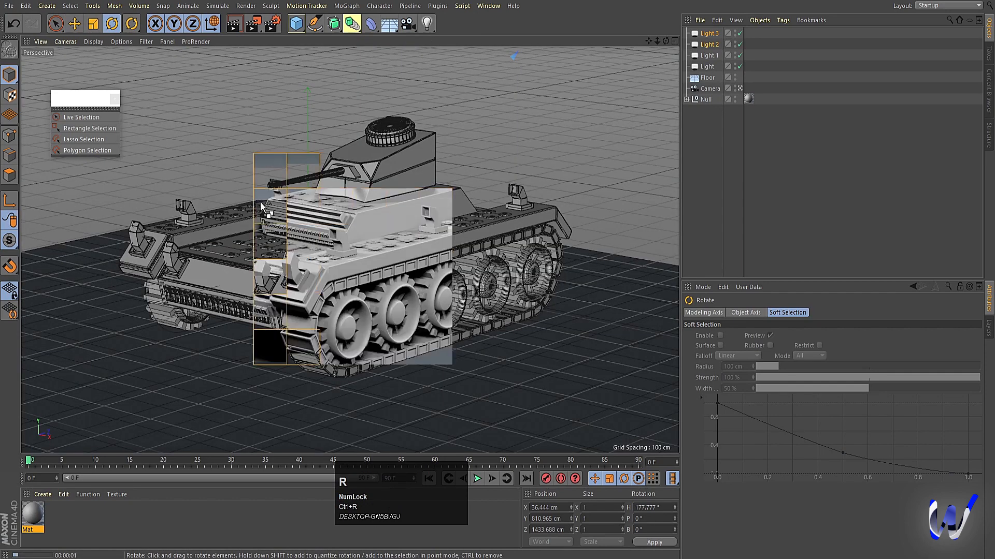
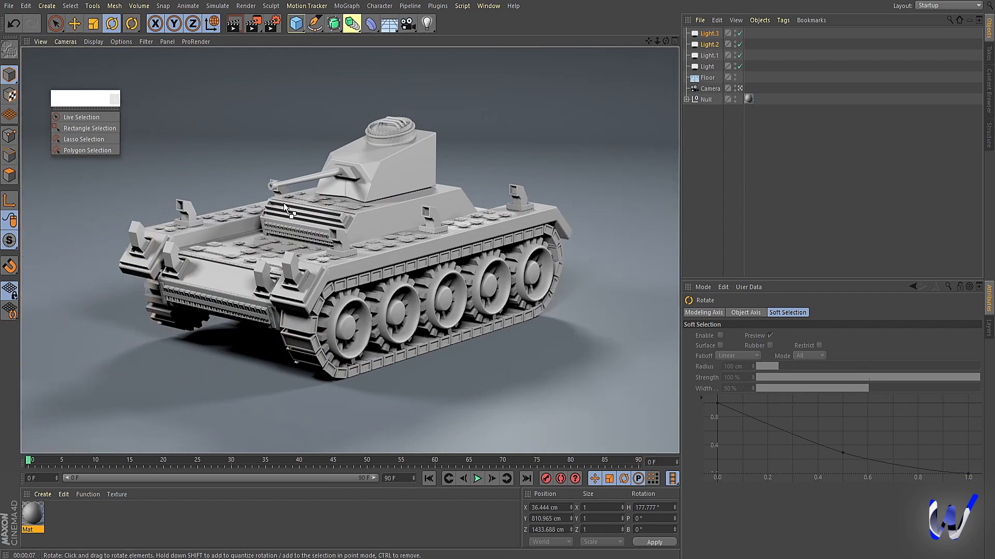
# Nudge the floor slightly upward against the underside of the tracks
pyautogui.click(212, 409)
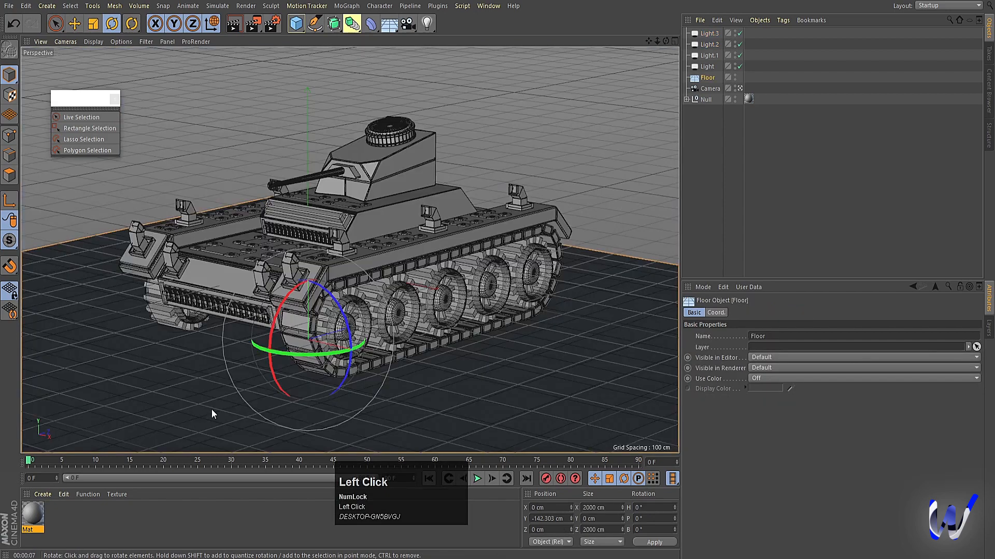
pyautogui.press('e')
pyautogui.moveTo(307, 242); pyautogui.dragTo(307, 238)
# Group the first track's Cloner with its Rectangle spline under a new null inside the tank's hierarchy
pyautogui.click(303, 349)
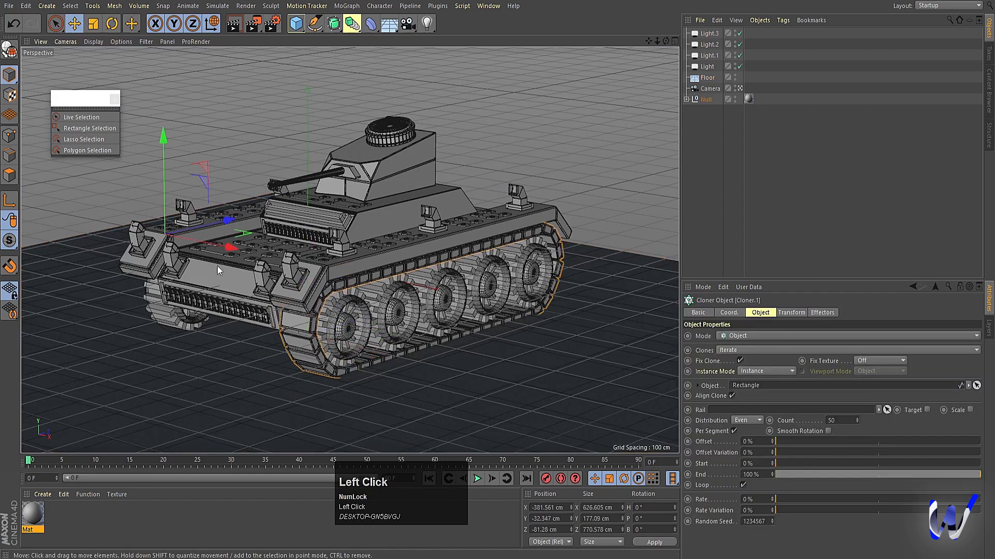
pyautogui.click(686, 100)
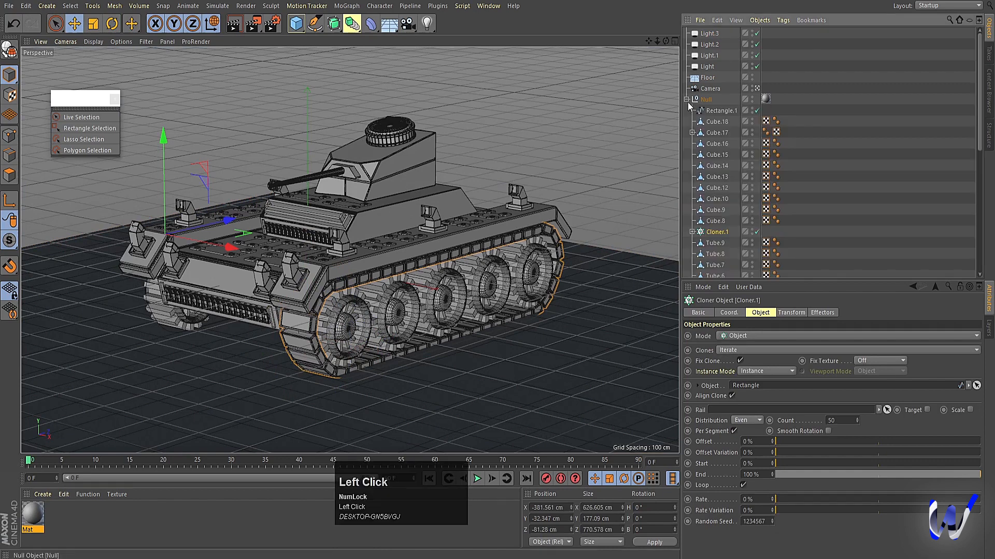
pyautogui.scroll(-5, 711, 234)
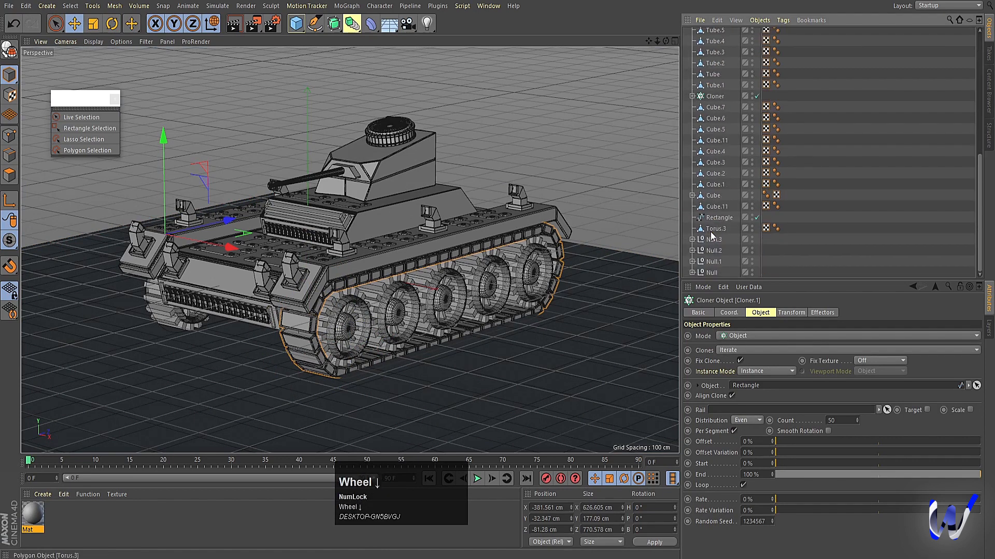
pyautogui.click(711, 219)
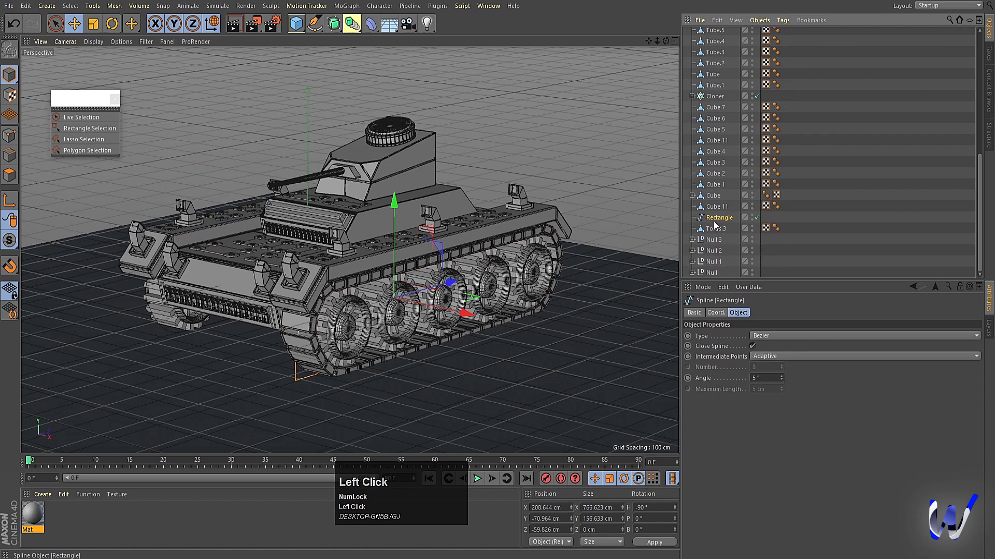
pyautogui.keyDown('ctrl'); pyautogui.click(714, 98); pyautogui.keyUp('ctrl')
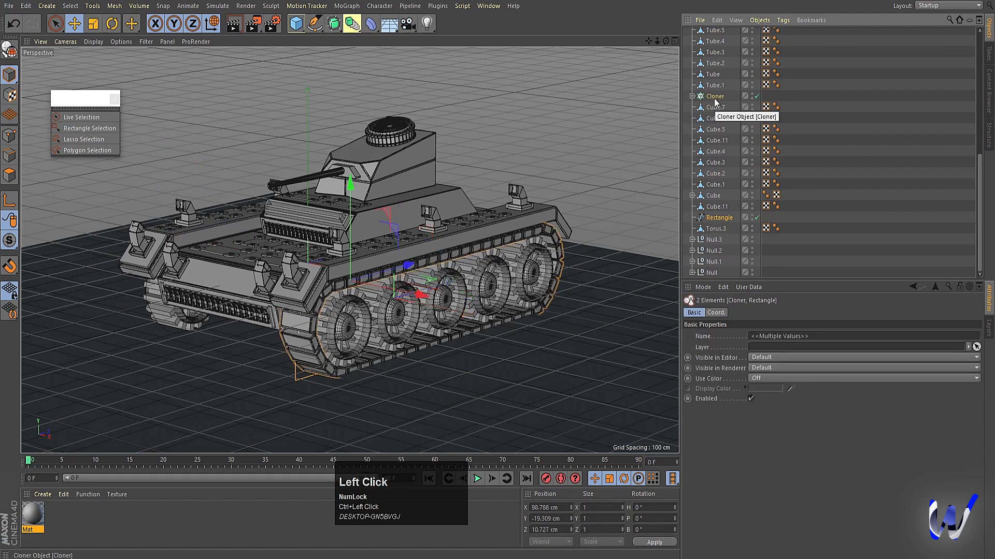
pyautogui.hotkey('alt', 'g')
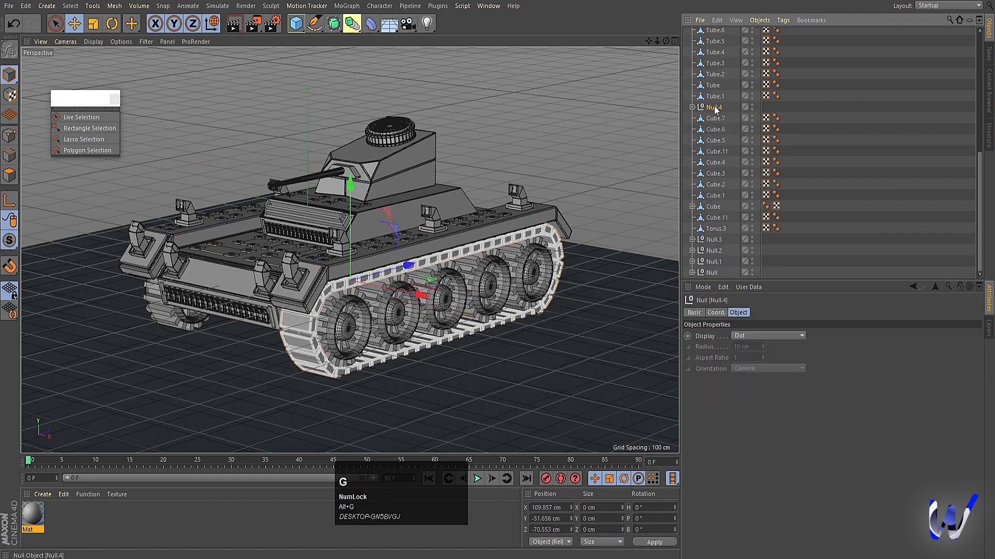
pyautogui.click(715, 107)
# Duplicate the new track group within the tank's hierarchy and select the copy in a close top view
pyautogui.middleClick(481, 324)
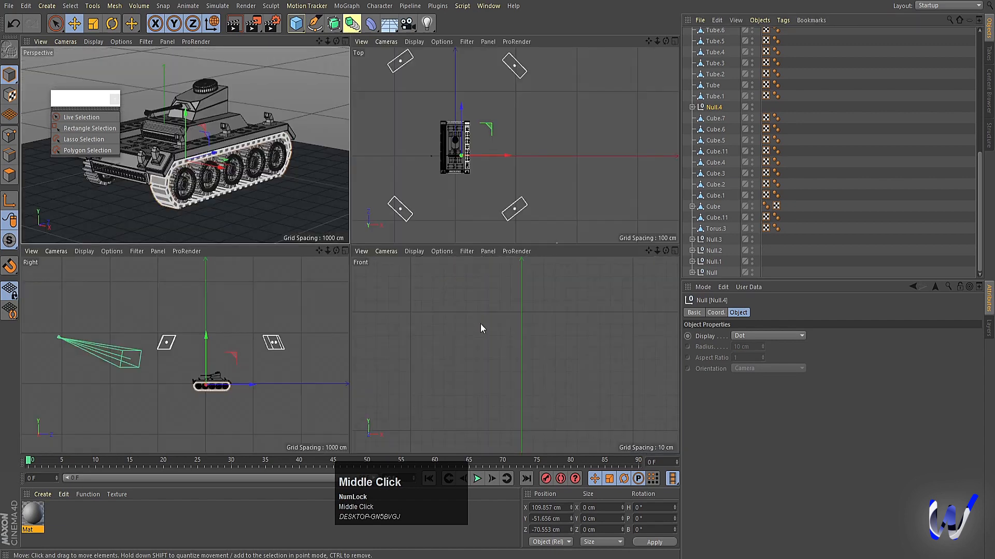
pyautogui.middleClick(222, 343)
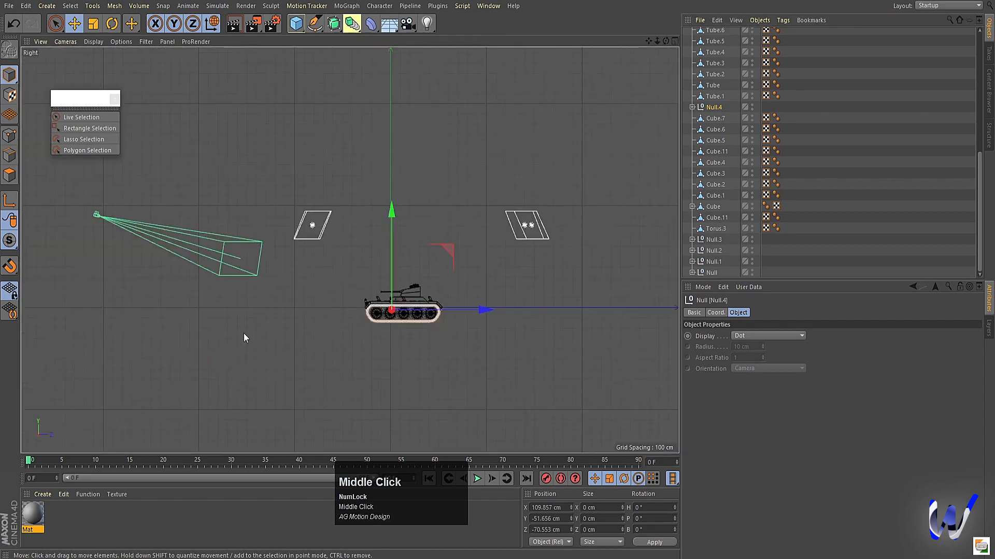
pyautogui.middleClick(369, 315)
pyautogui.middleClick(446, 184)
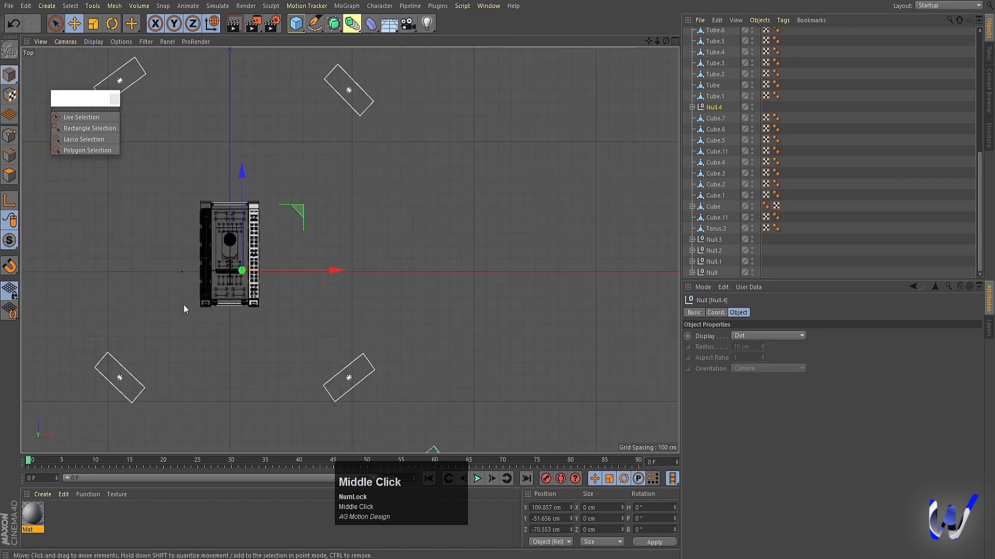
pyautogui.scroll(8, 585, 132)
pyautogui.click(713, 107)
pyautogui.keyDown('ctrl'); pyautogui.moveTo(711, 110); pyautogui.dragTo(707, 103); pyautogui.keyUp('ctrl')
pyautogui.click(714, 109)
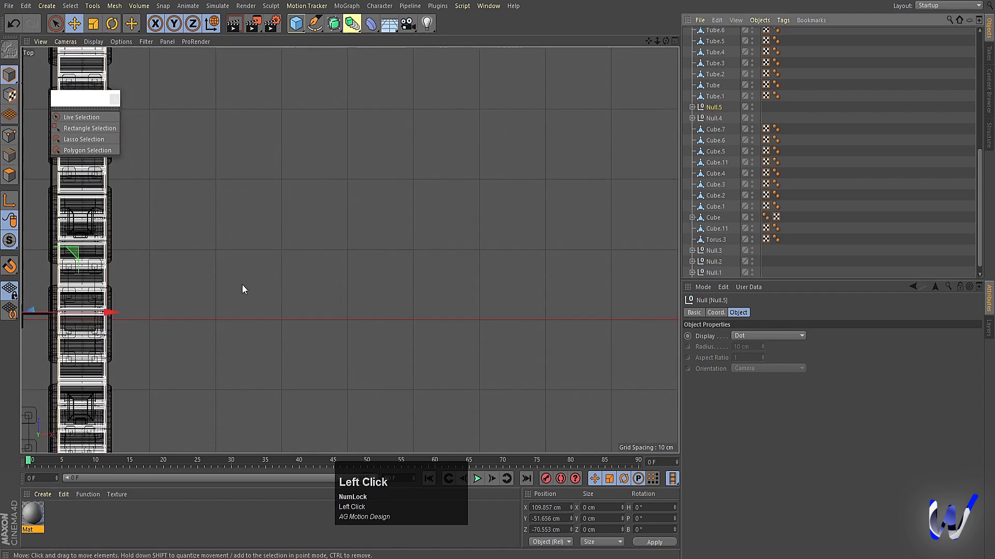
# Move the duplicated track group along X to the tank's opposite side, at about X -286 cm, and render the perspective view
pyautogui.scroll(-5, 213, 293)
pyautogui.keyDown('alt'); pyautogui.moveTo(212, 294); pyautogui.dragTo(412, 296, button='middle'); pyautogui.keyUp('alt')
pyautogui.moveTo(412, 296); pyautogui.dragTo(262, 309)
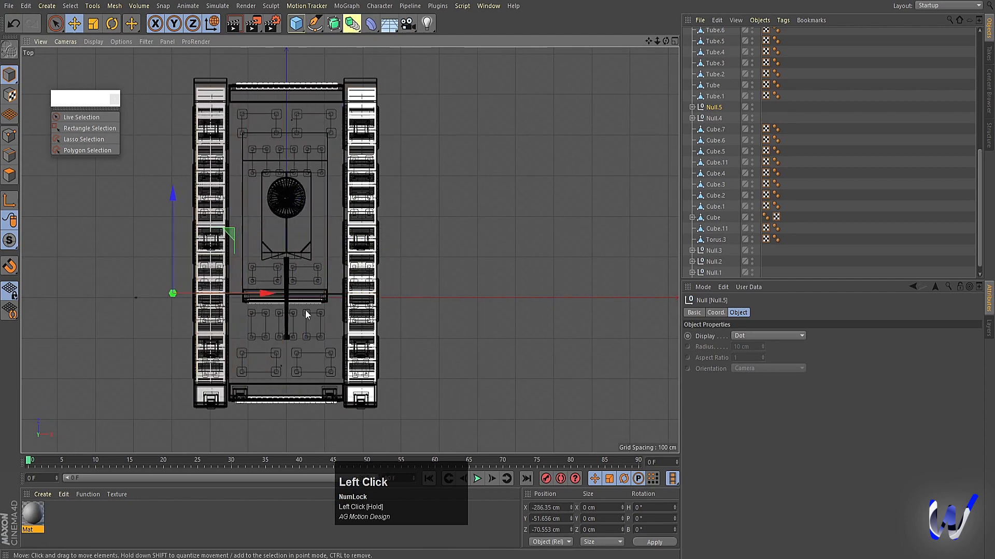
pyautogui.middleClick(305, 309)
pyautogui.middleClick(196, 224)
pyautogui.click(481, 160)
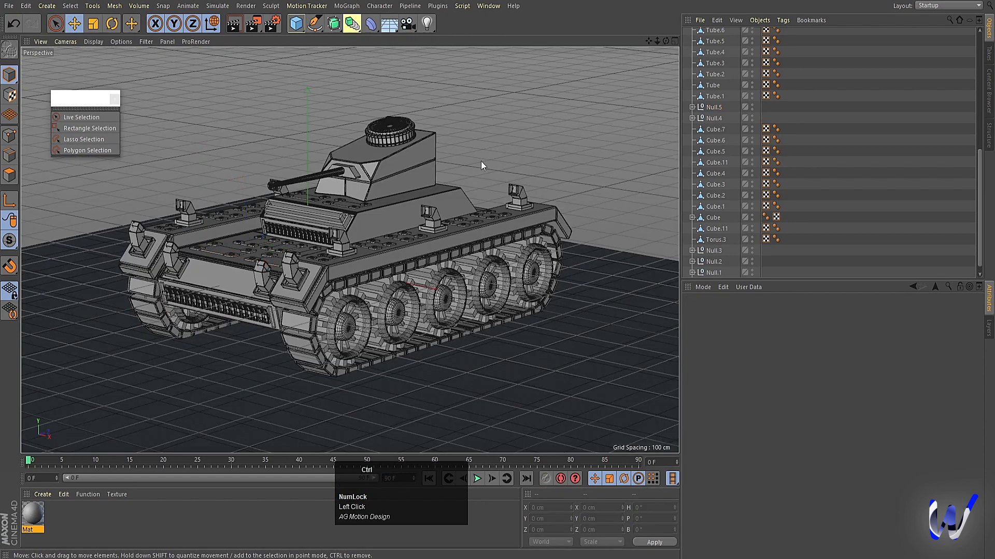
pyautogui.hotkey('ctrl', 'r')
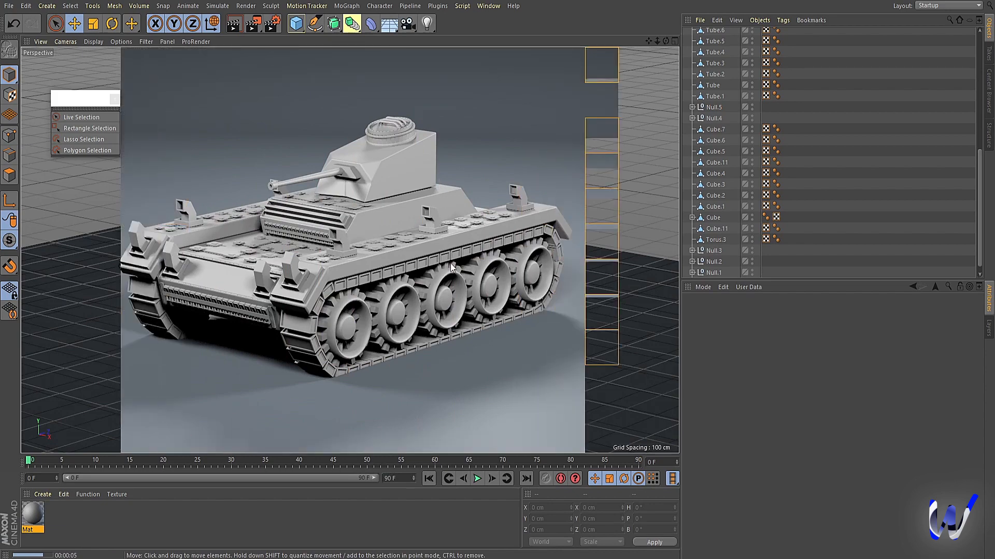
# Lower the floor to about Y -142.4 cm beneath the tracks and render the perspective view
pyautogui.click(444, 387)
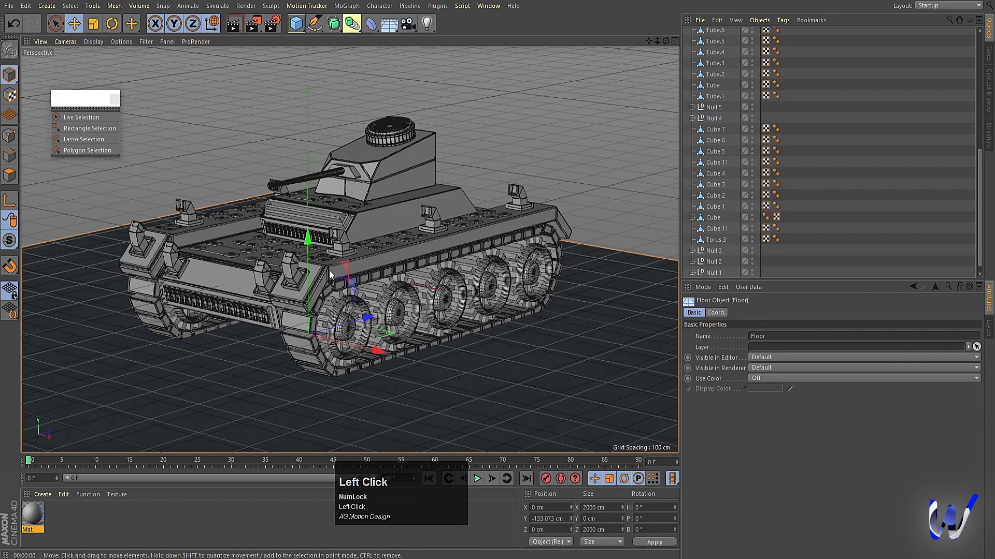
pyautogui.moveTo(308, 244); pyautogui.dragTo(320, 250)
pyautogui.hotkey('ctrl', 'r')
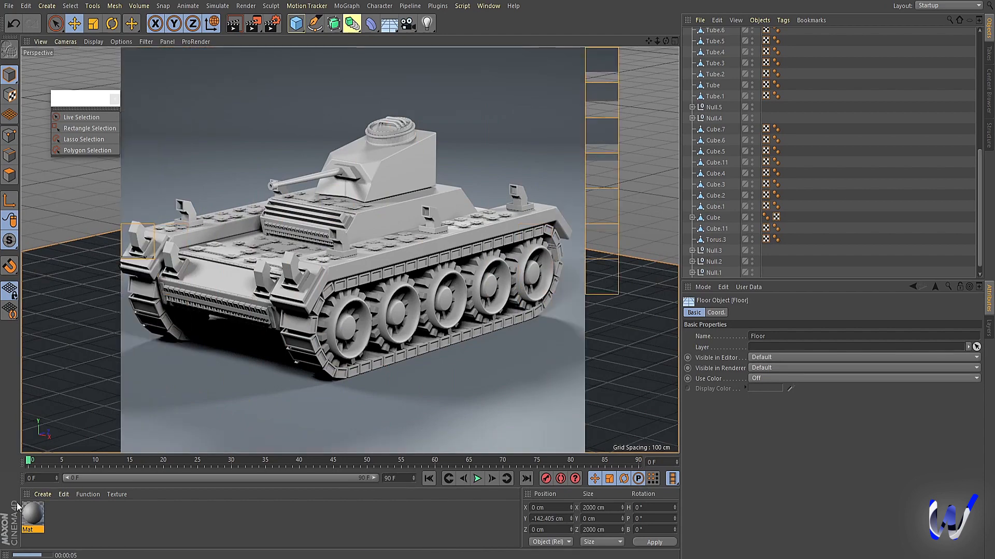
# Darken the tank material's color to a V value of 21% and render the perspective view
pyautogui.doubleClick(31, 512)
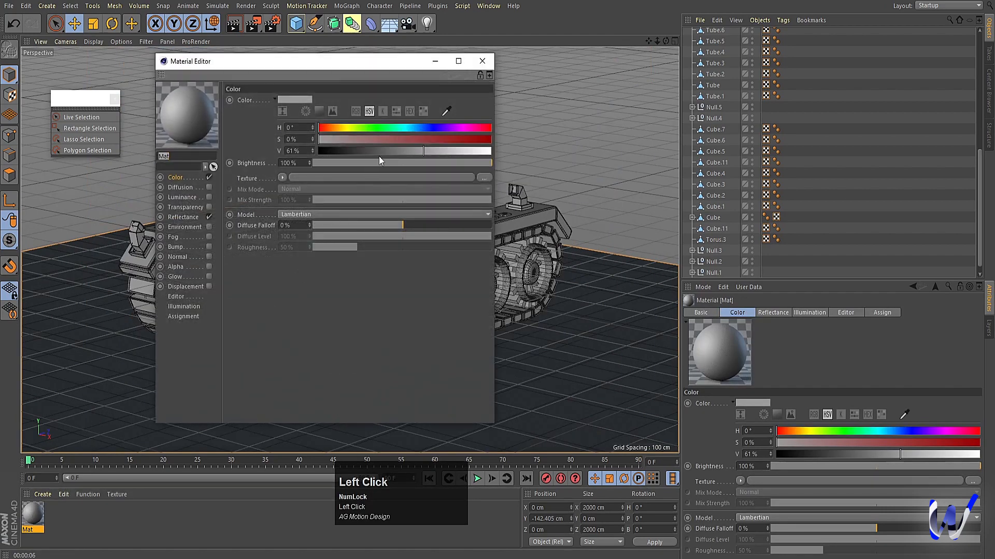
pyautogui.moveTo(358, 151); pyautogui.dragTo(359, 149)
pyautogui.click(477, 62)
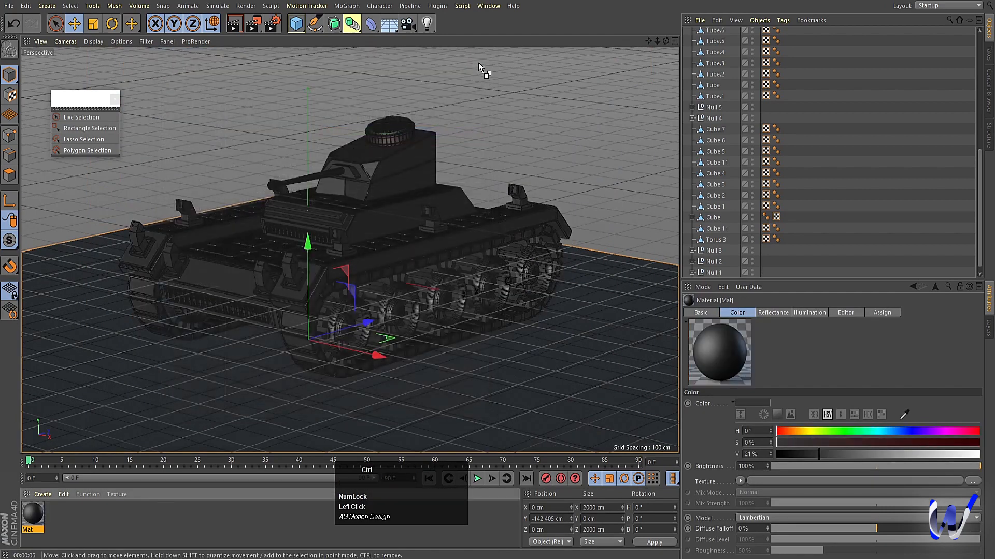
pyautogui.hotkey('ctrl', 'r')
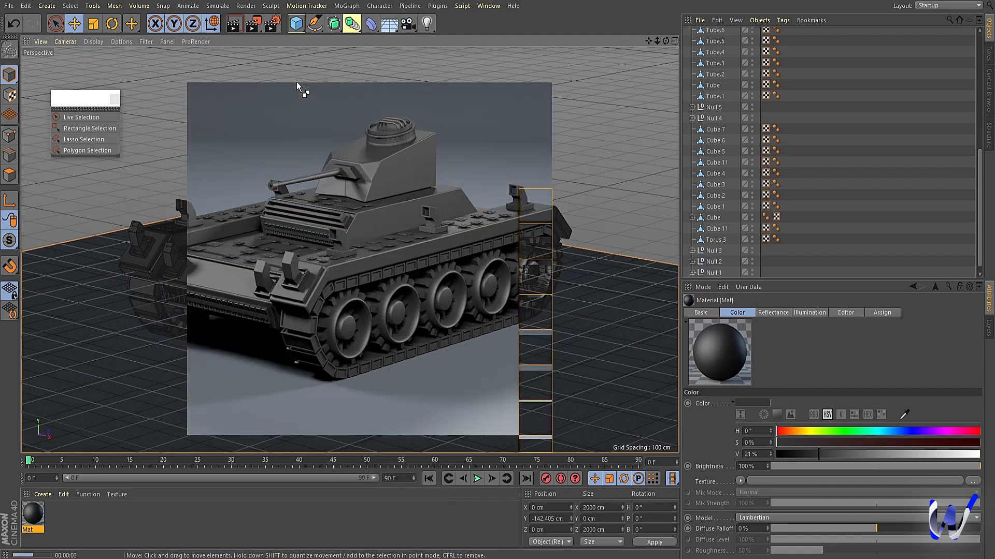
# Apply the dark material Mat to the floor and render the perspective view
pyautogui.click(173, 430)
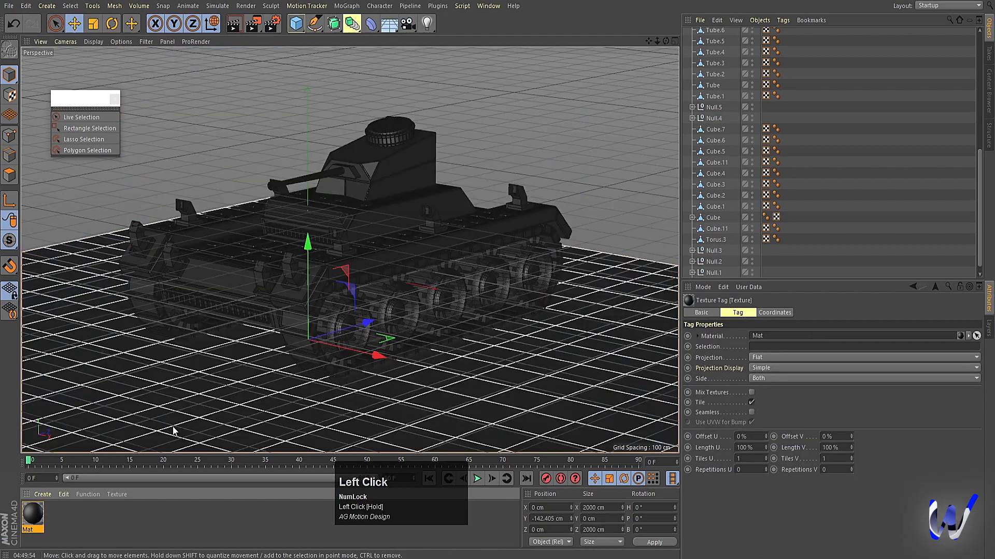
pyautogui.hotkey('ctrl', 'r')
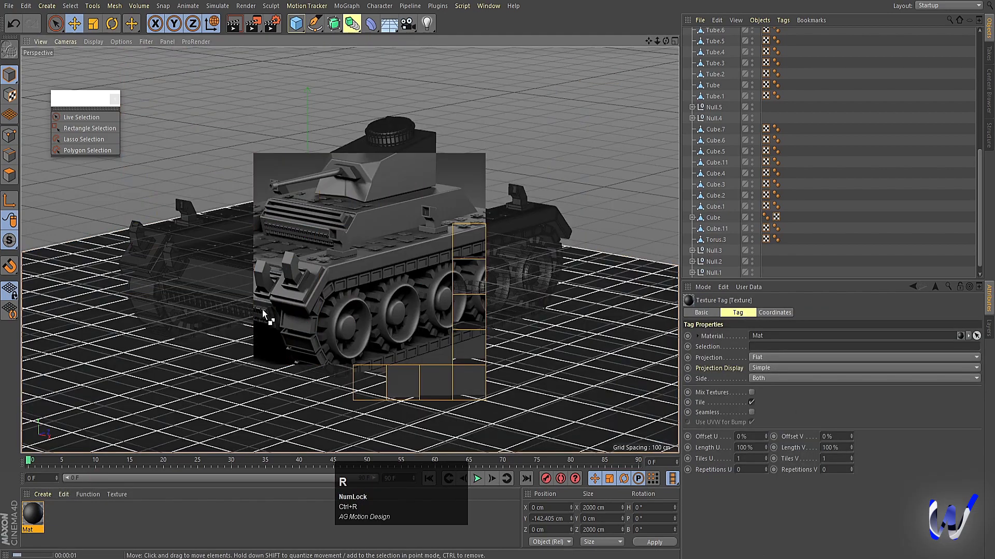